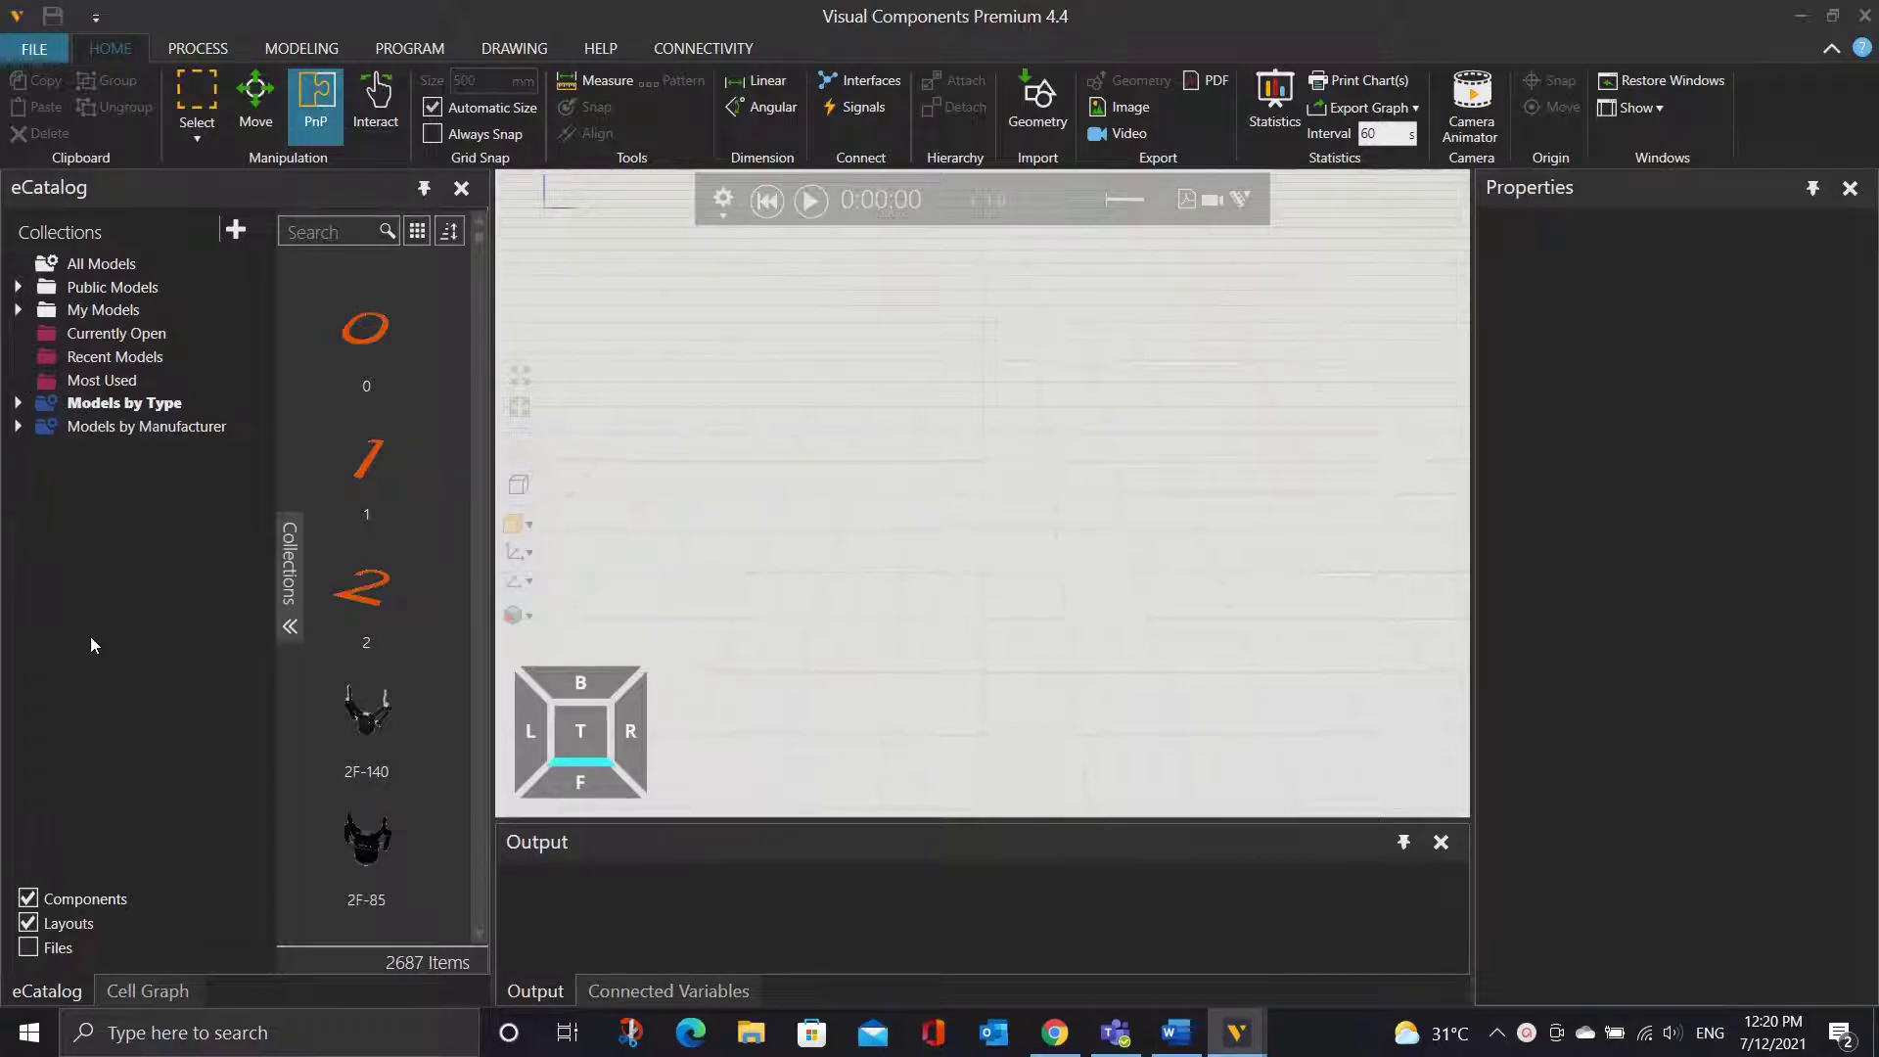
Add the ABB CRB 1100-4/0.475 robot from the Robots models to the empty layout at about X -1132, Y 2313.
click(18, 403)
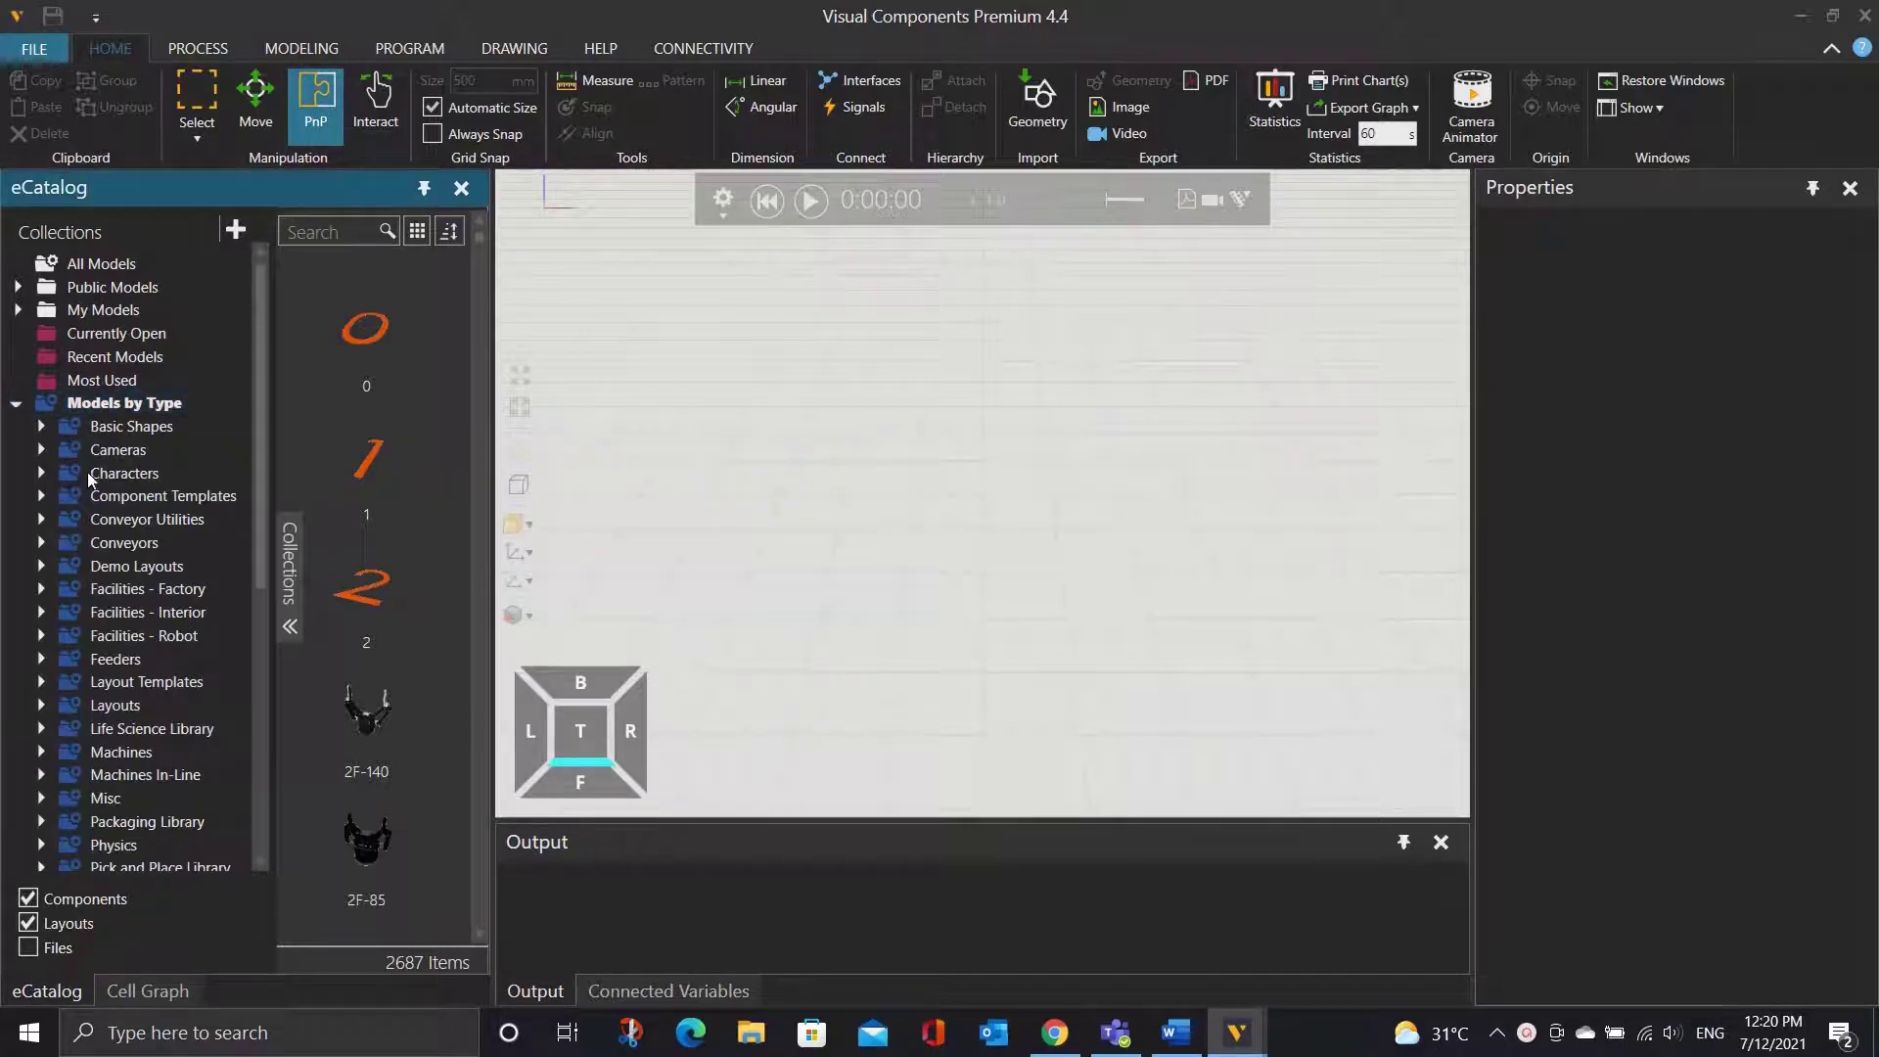
scroll(157, 602, down, 6)
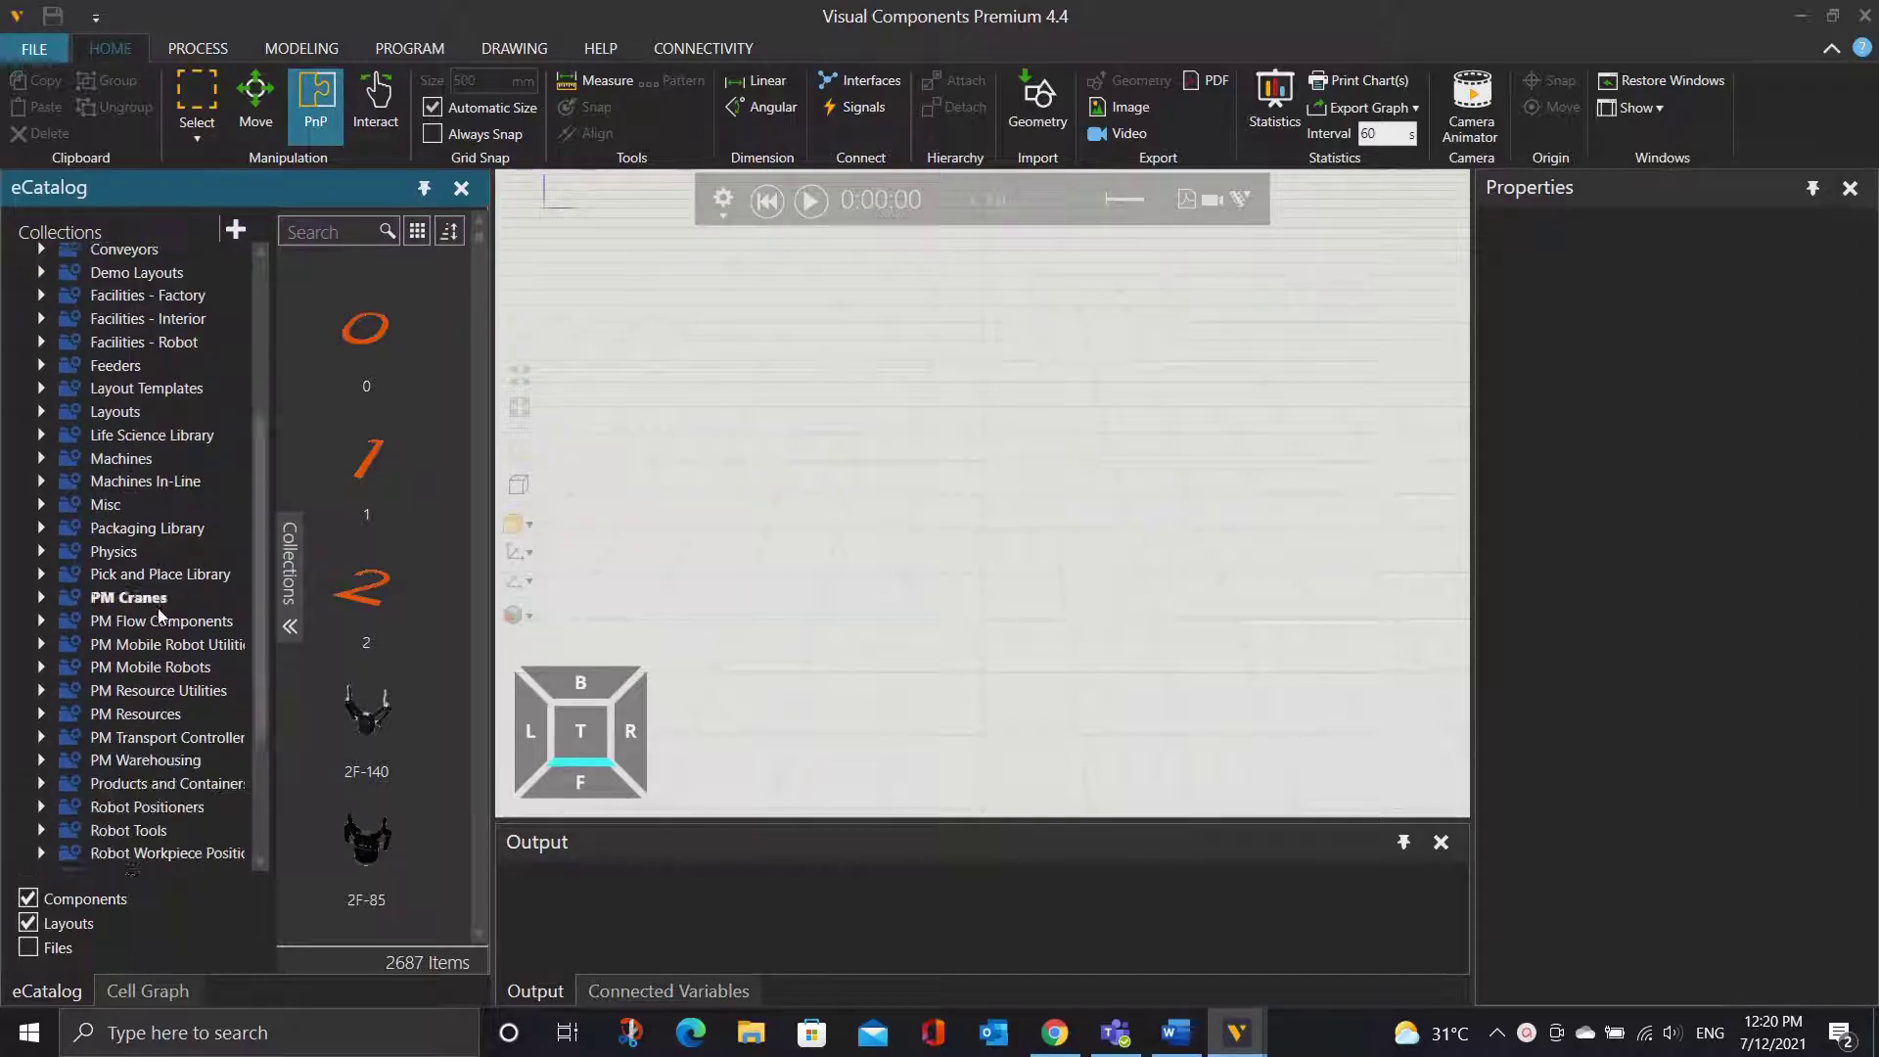
click(95, 763)
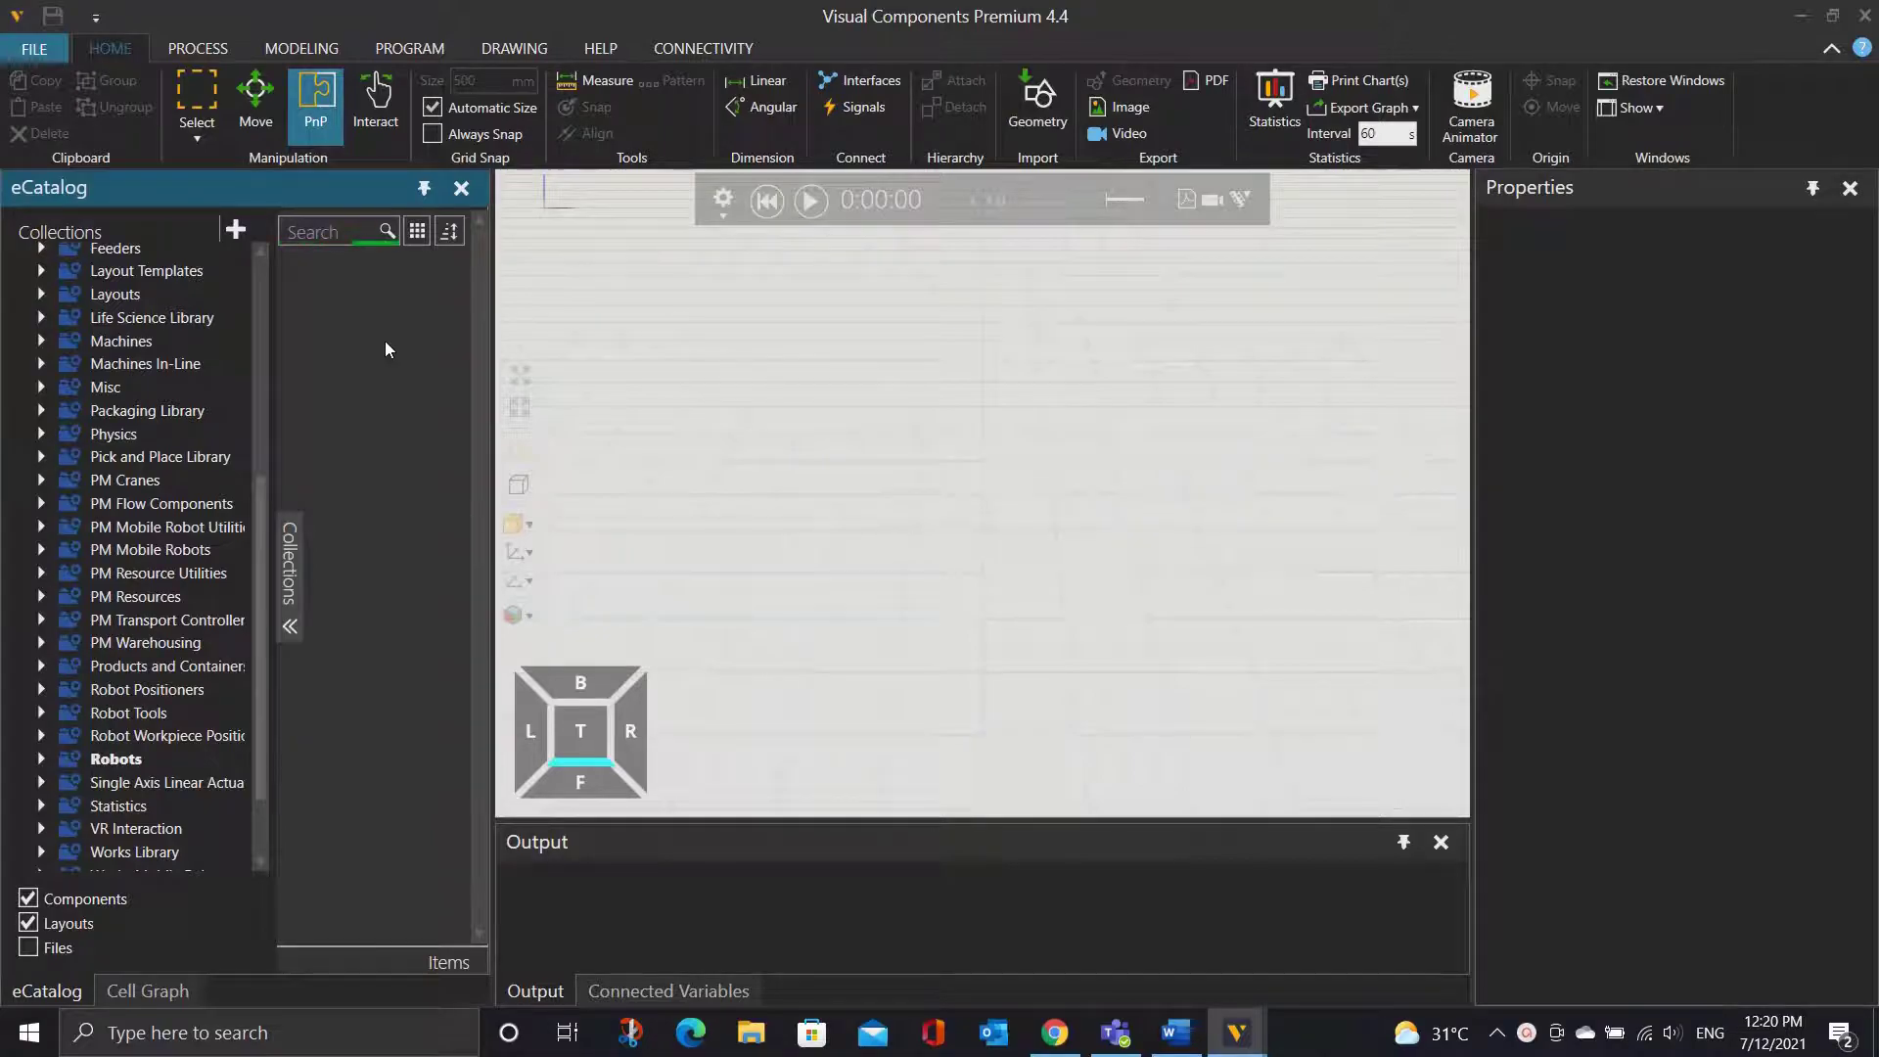
drag(383, 332, 916, 426)
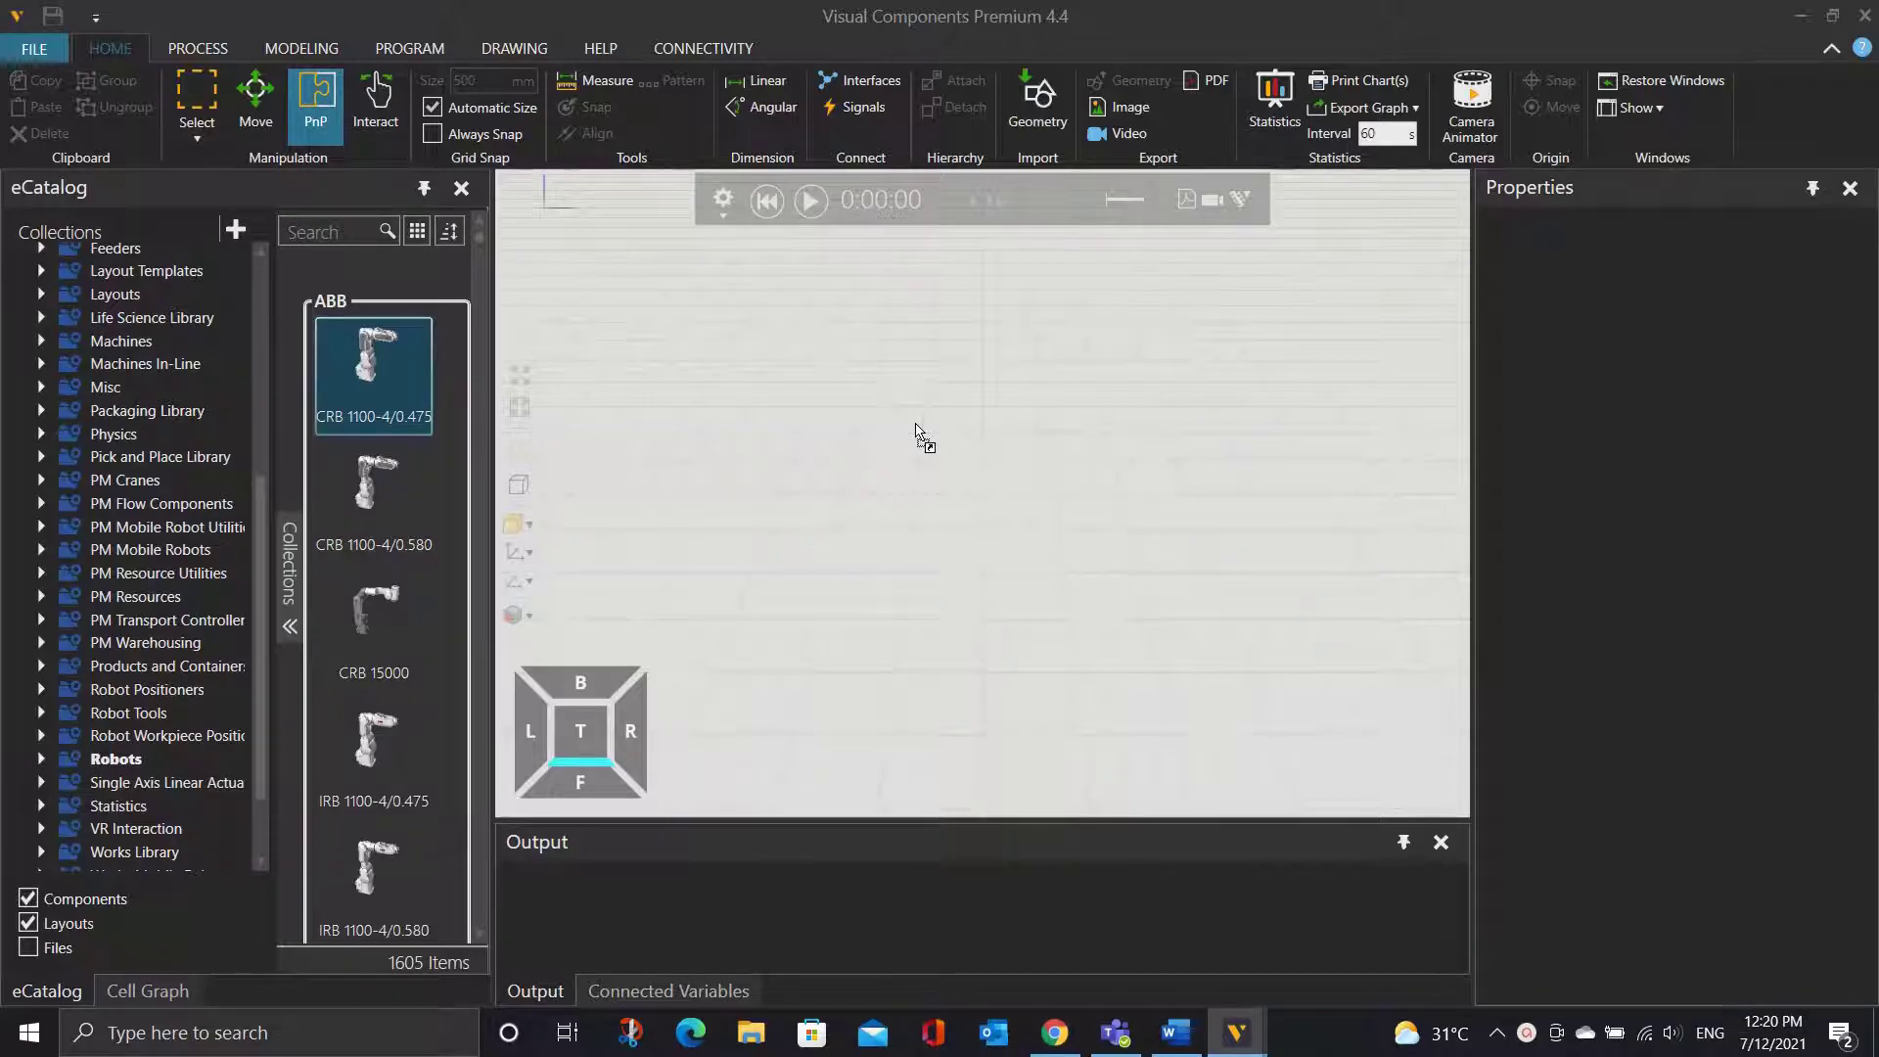
drag(916, 425, 914, 425)
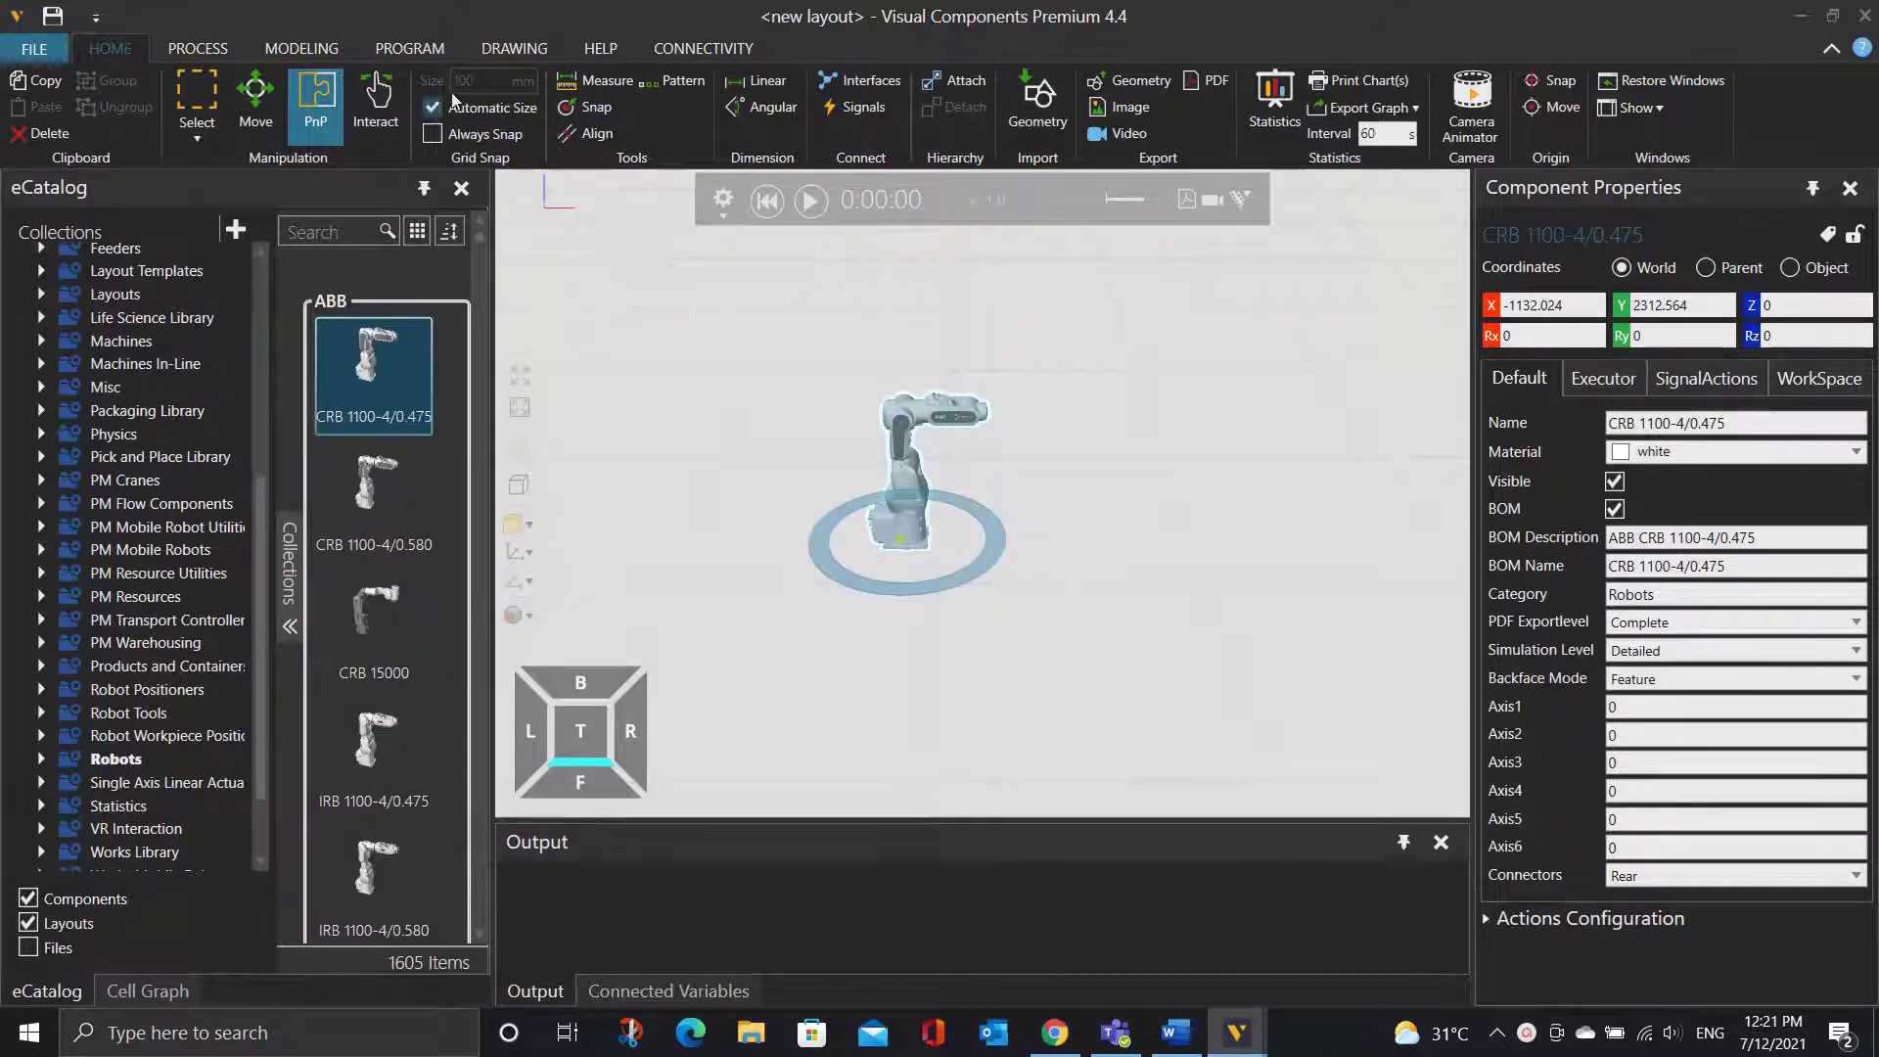
Program two point-to-point positions for the robot: P1 at its initial pose and P2 jogged to about X -1313, Y 2154, Z 403.
click(407, 47)
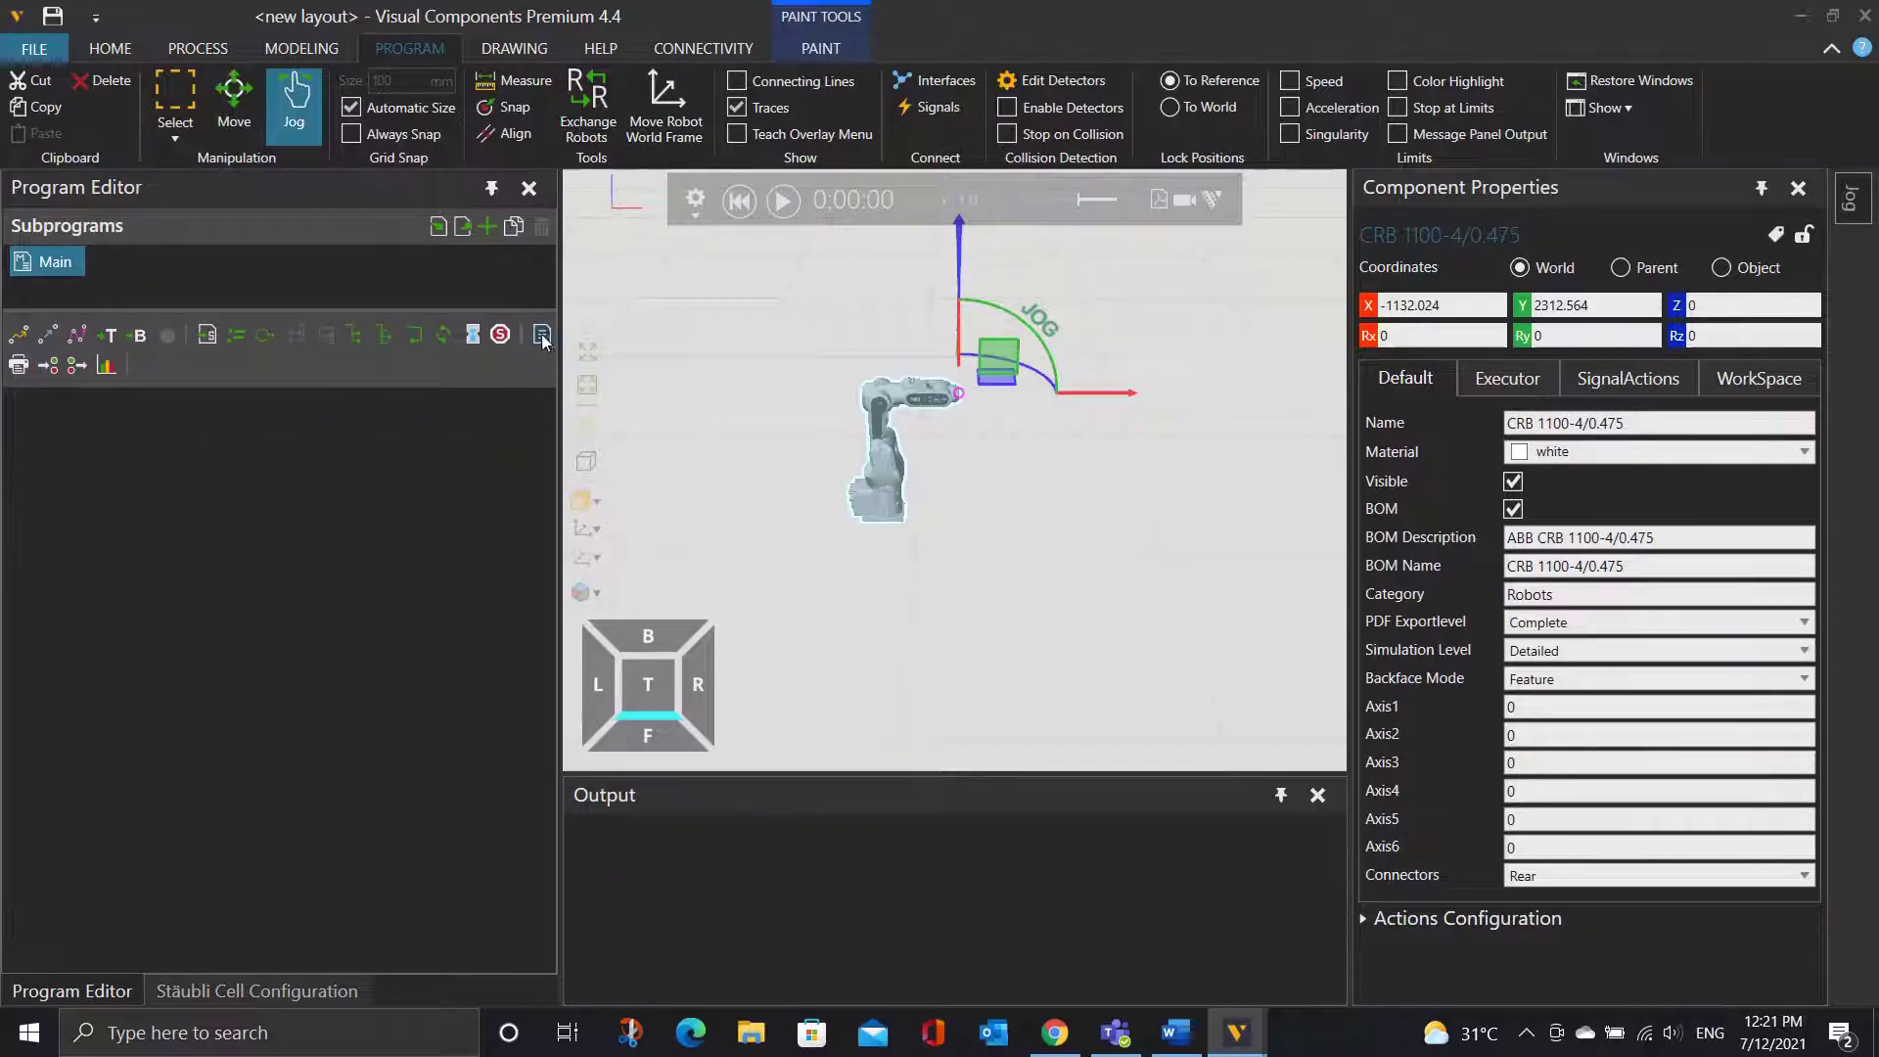
click(18, 335)
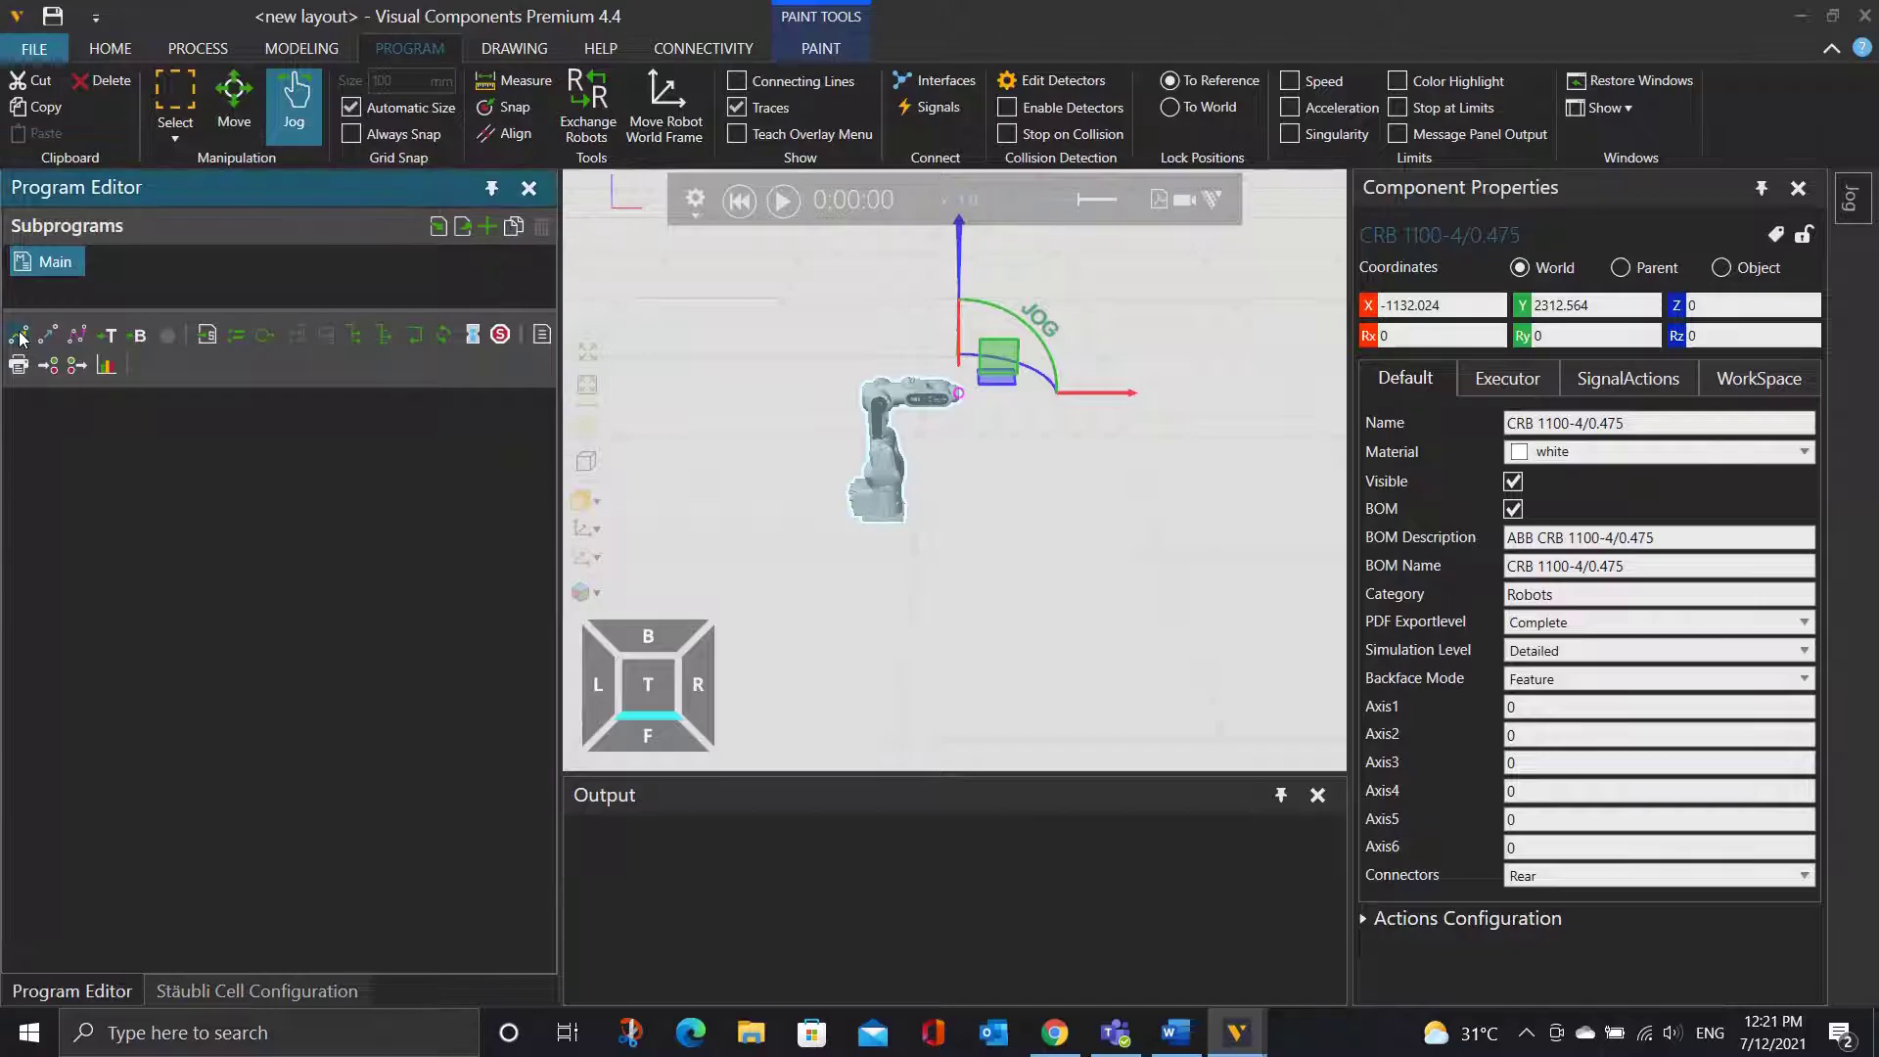
drag(960, 399, 832, 450)
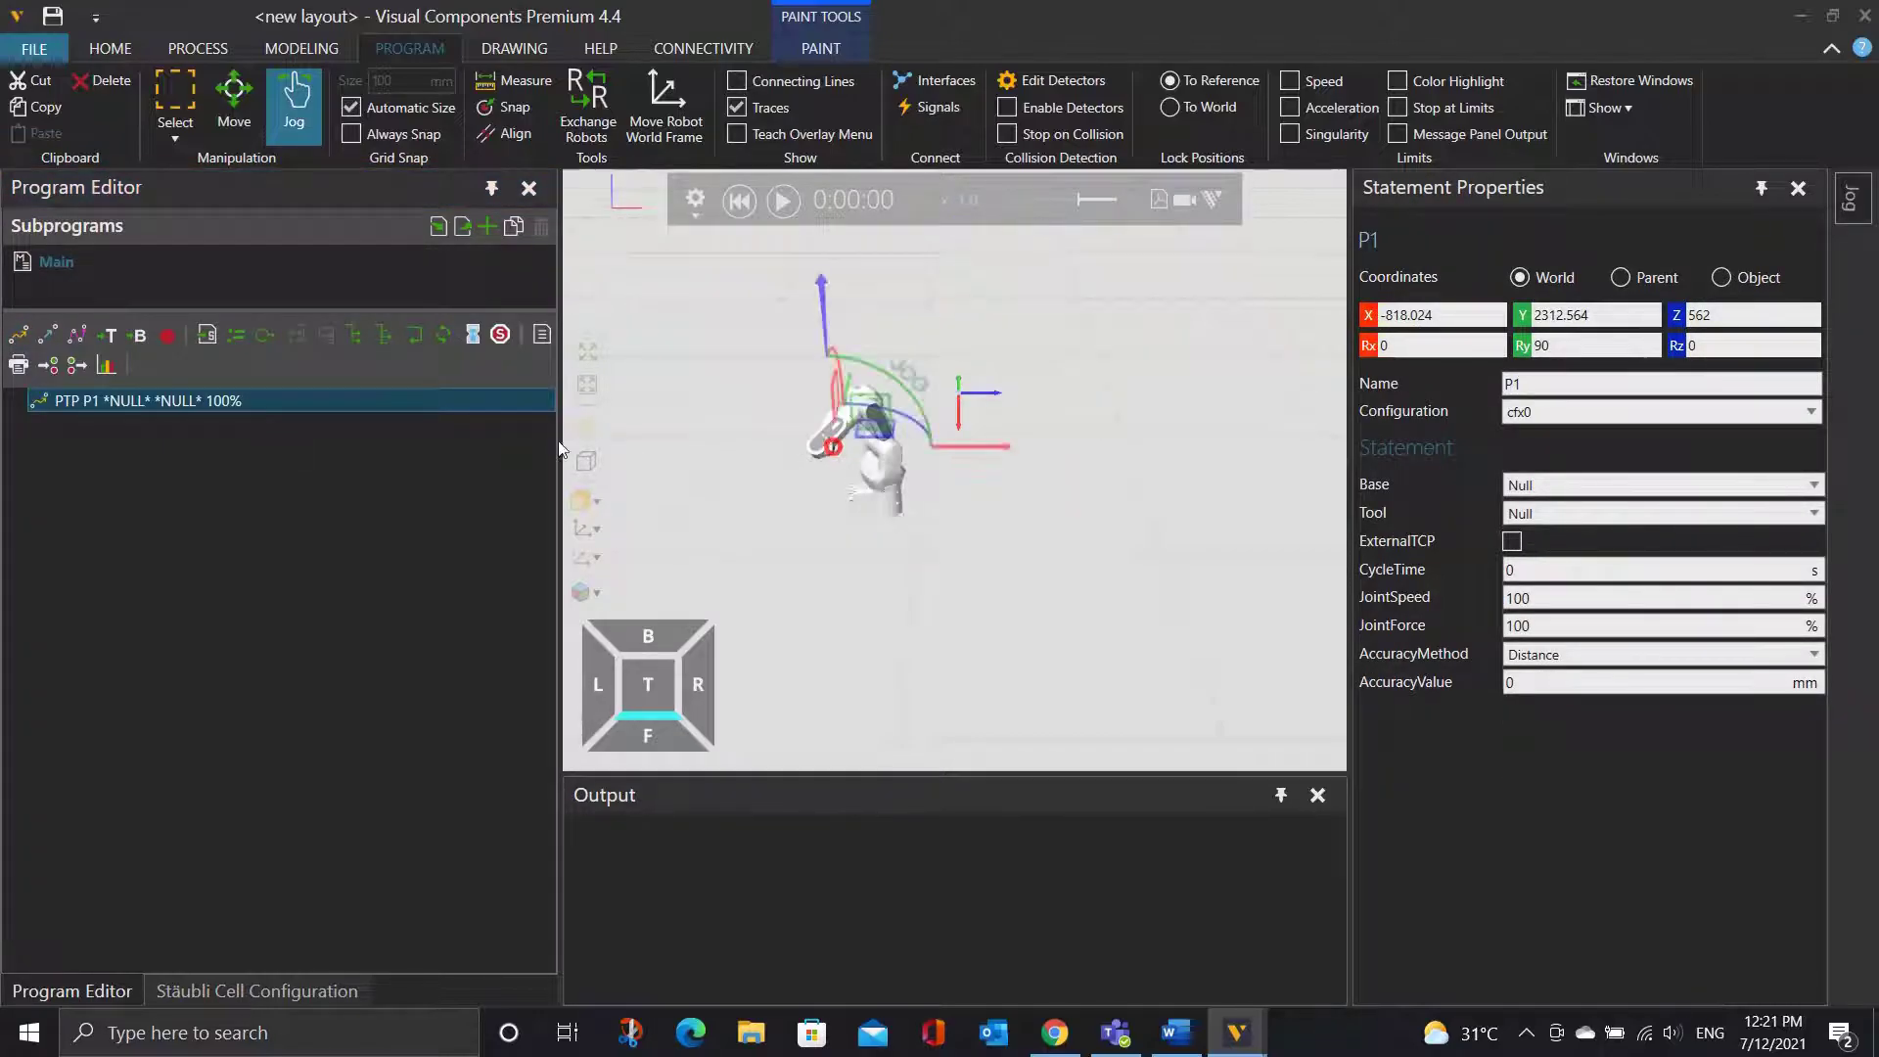
click(18, 335)
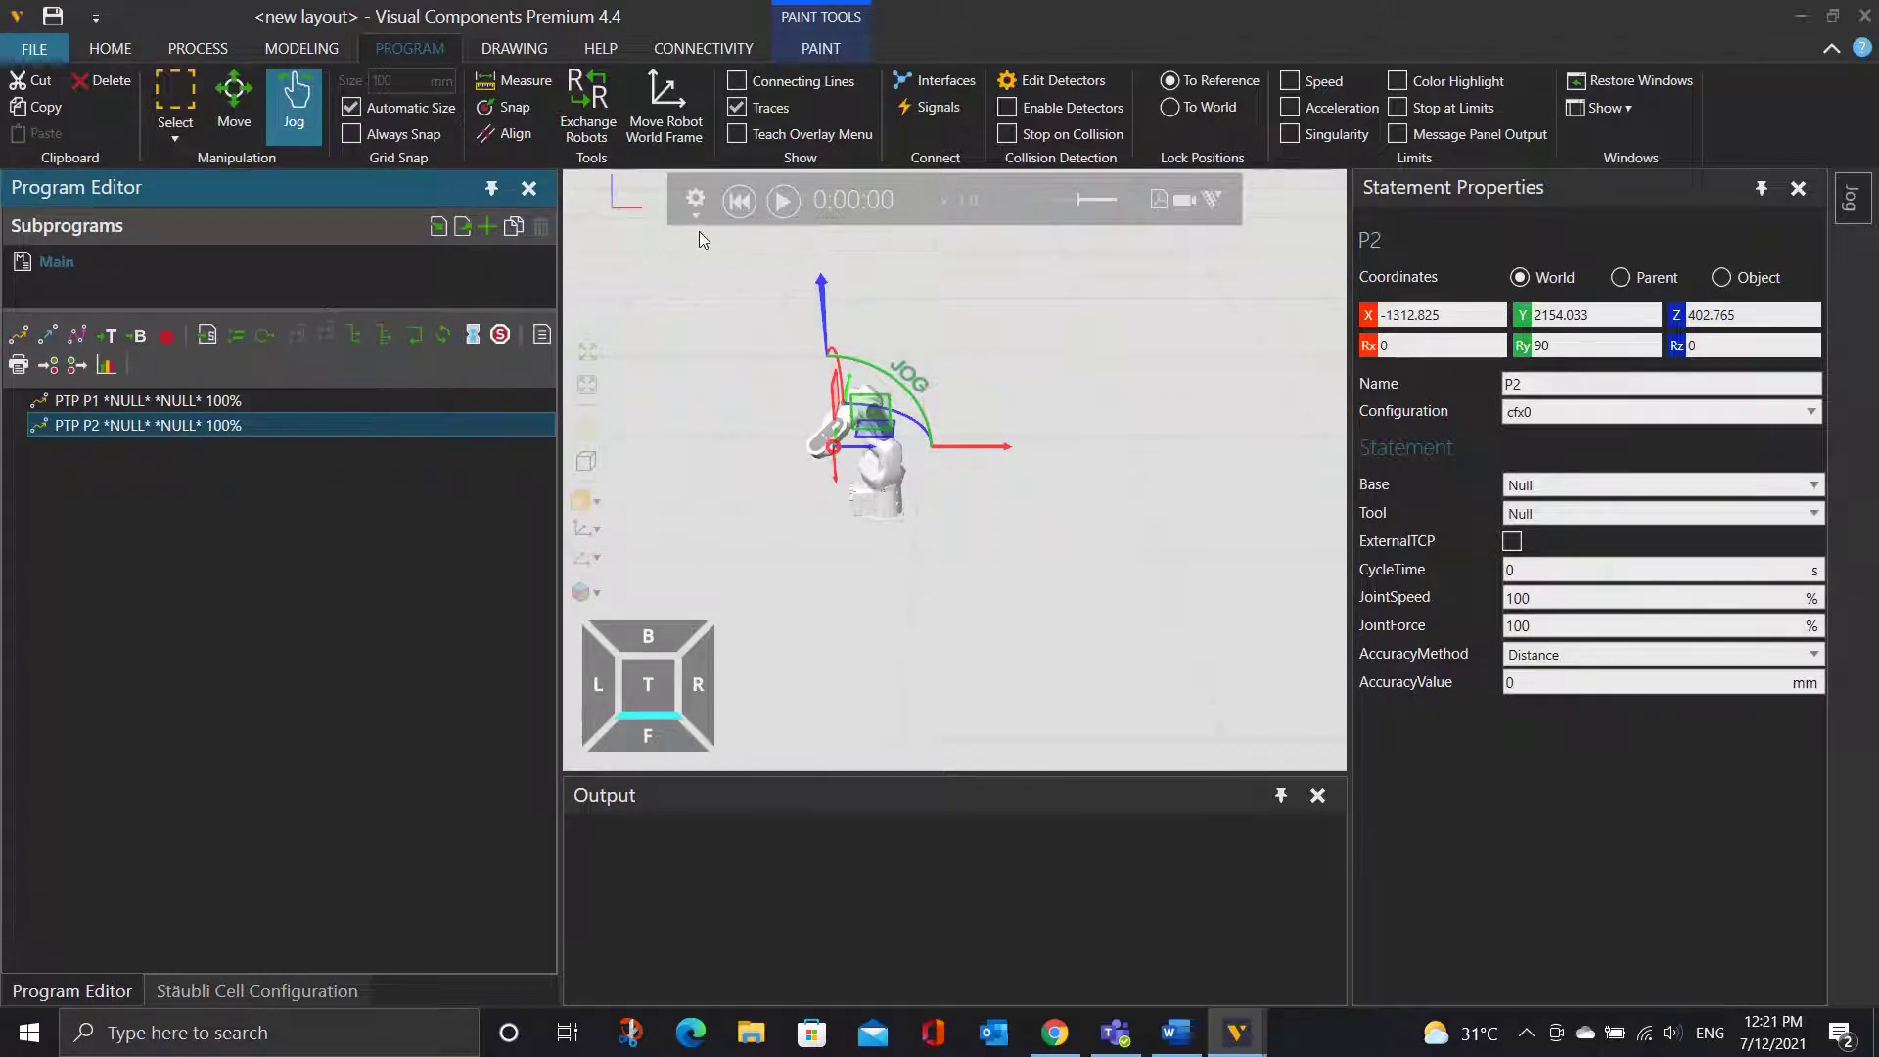
Run the simulation of the robot's two-point motion, reset it and run it again.
click(783, 205)
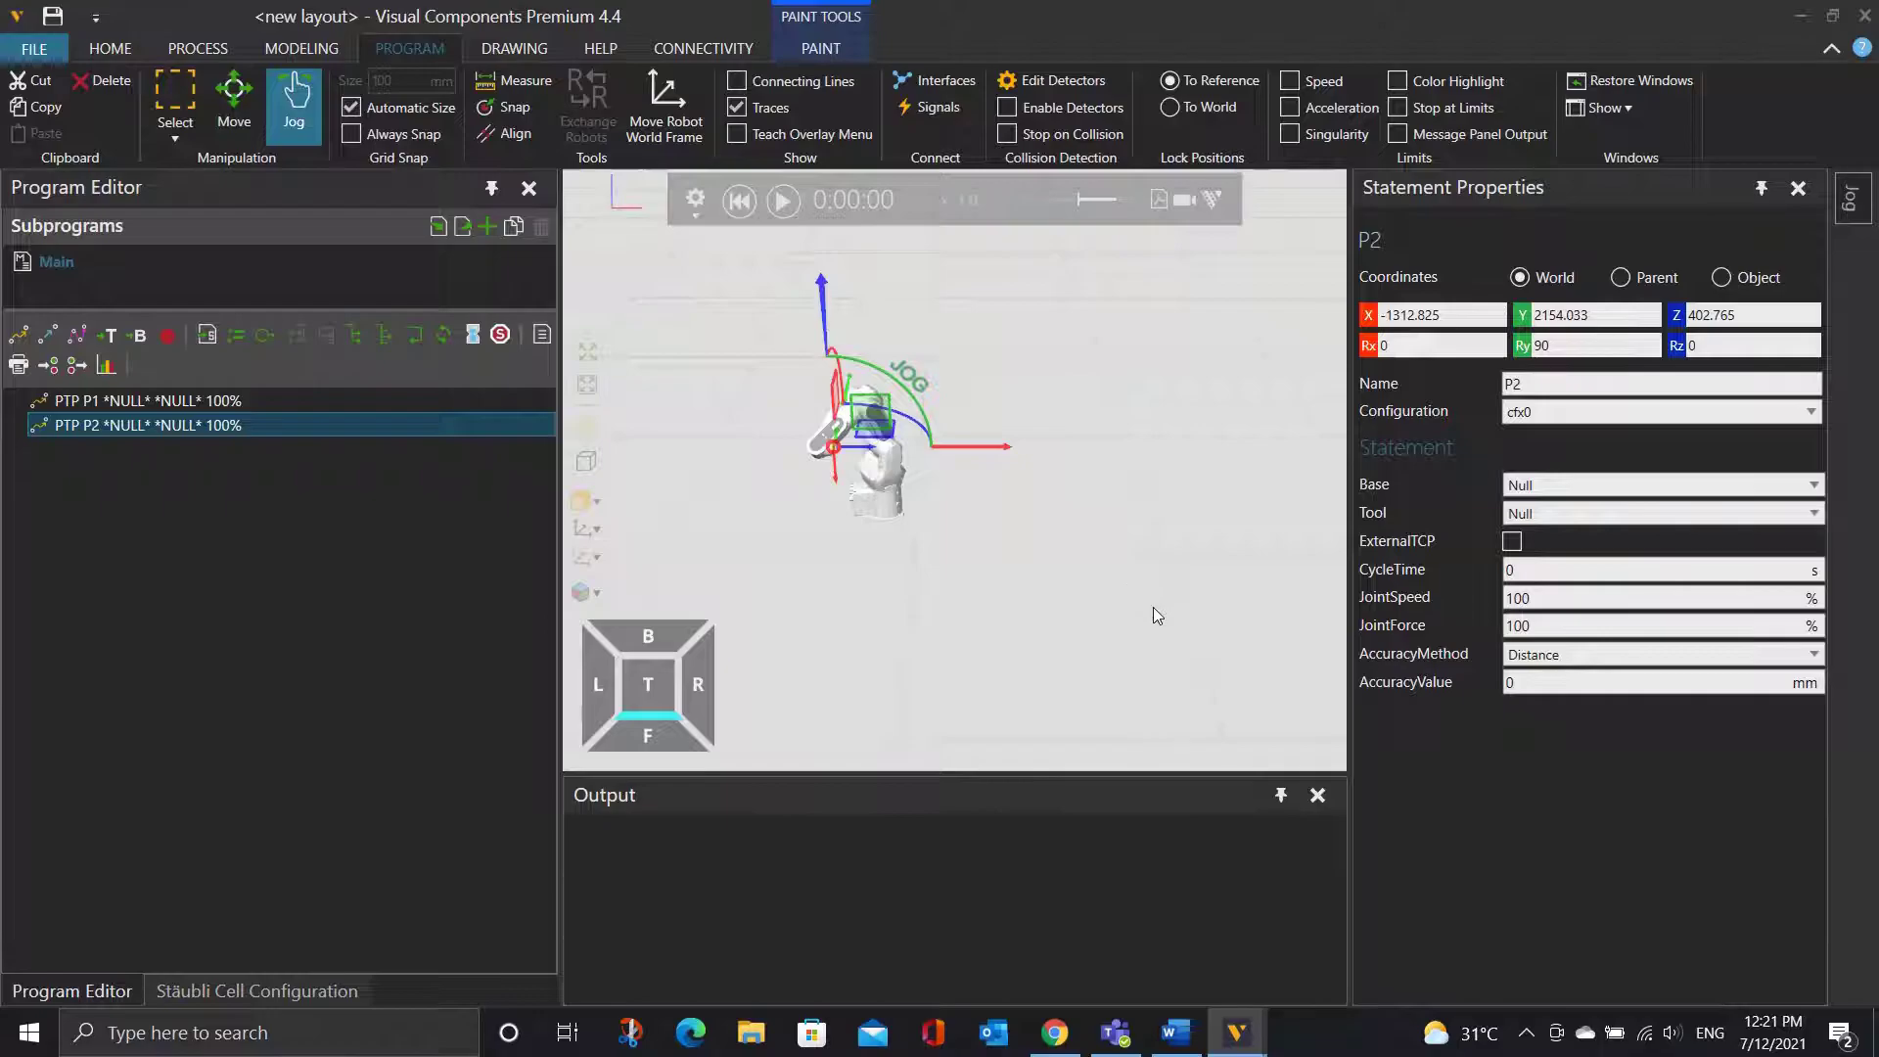
click(746, 211)
click(784, 205)
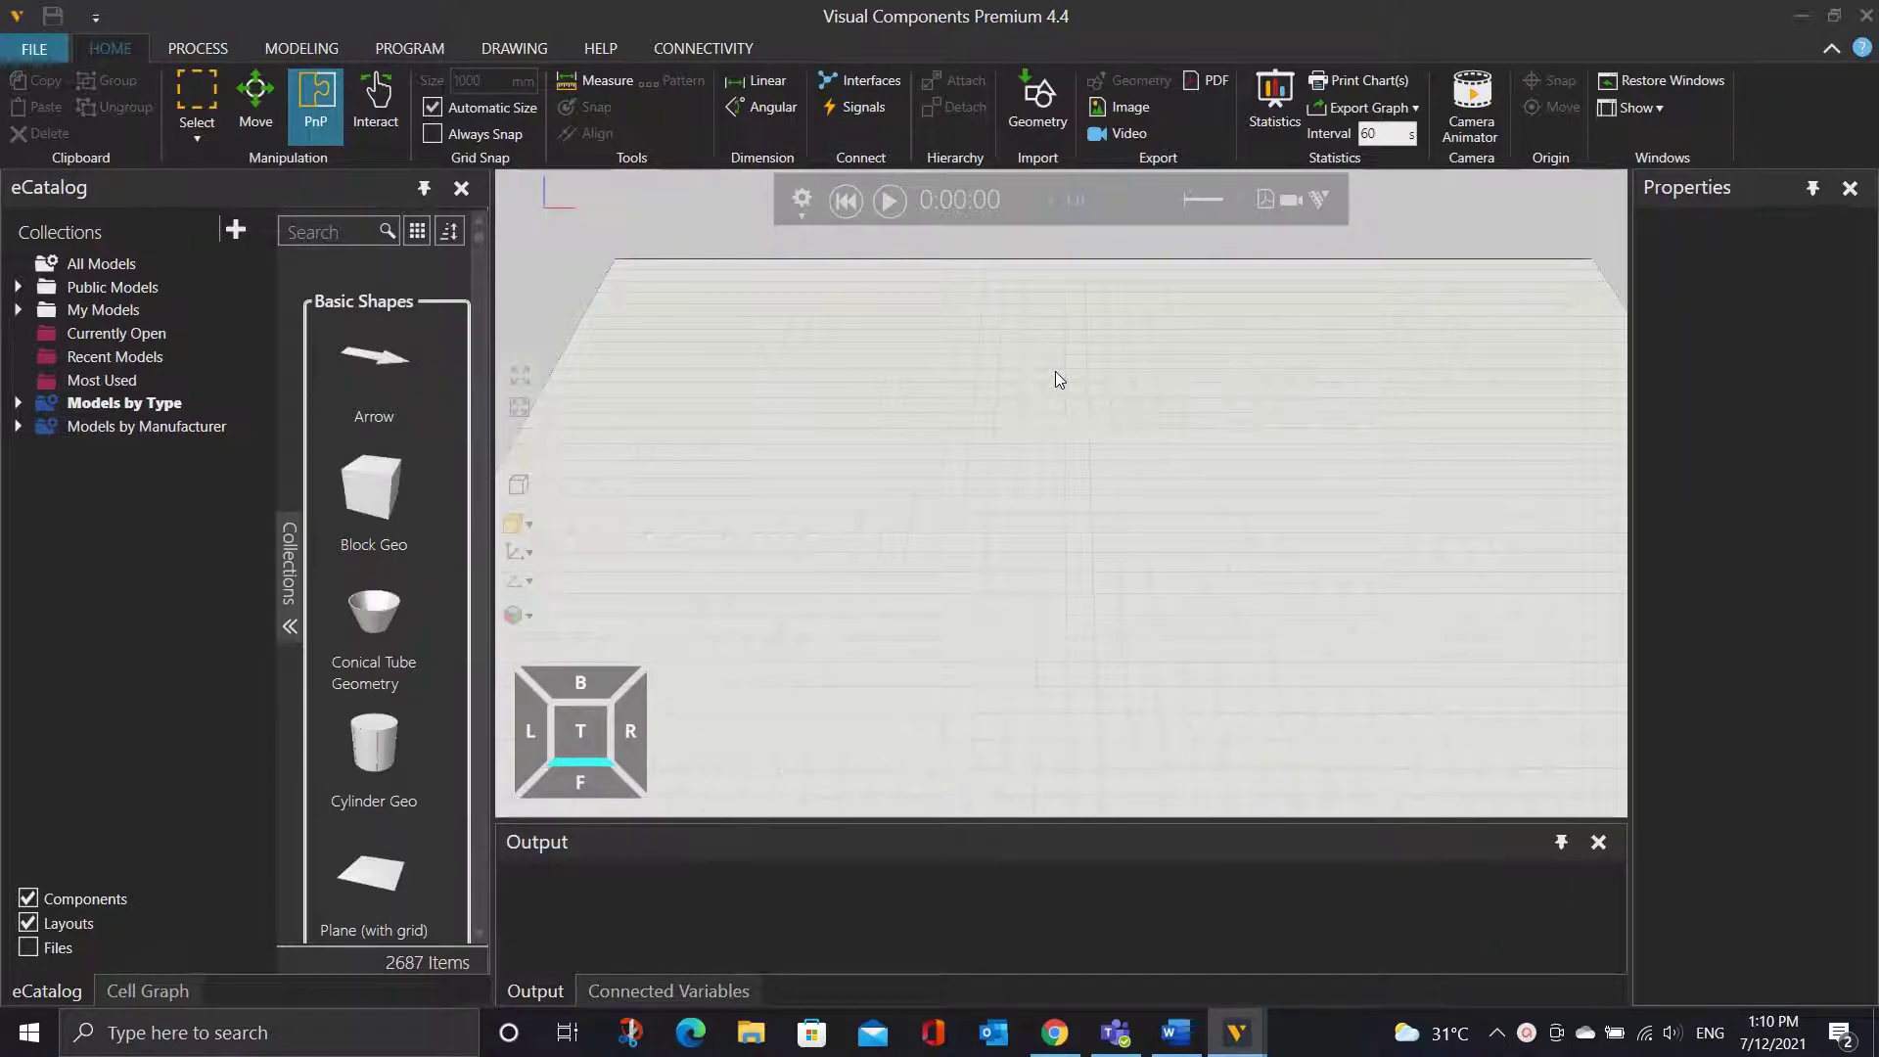
Place a Box Creator, a Box Sealer and a Box Wrapper from the Packaging Library in a row across the floor.
click(16, 404)
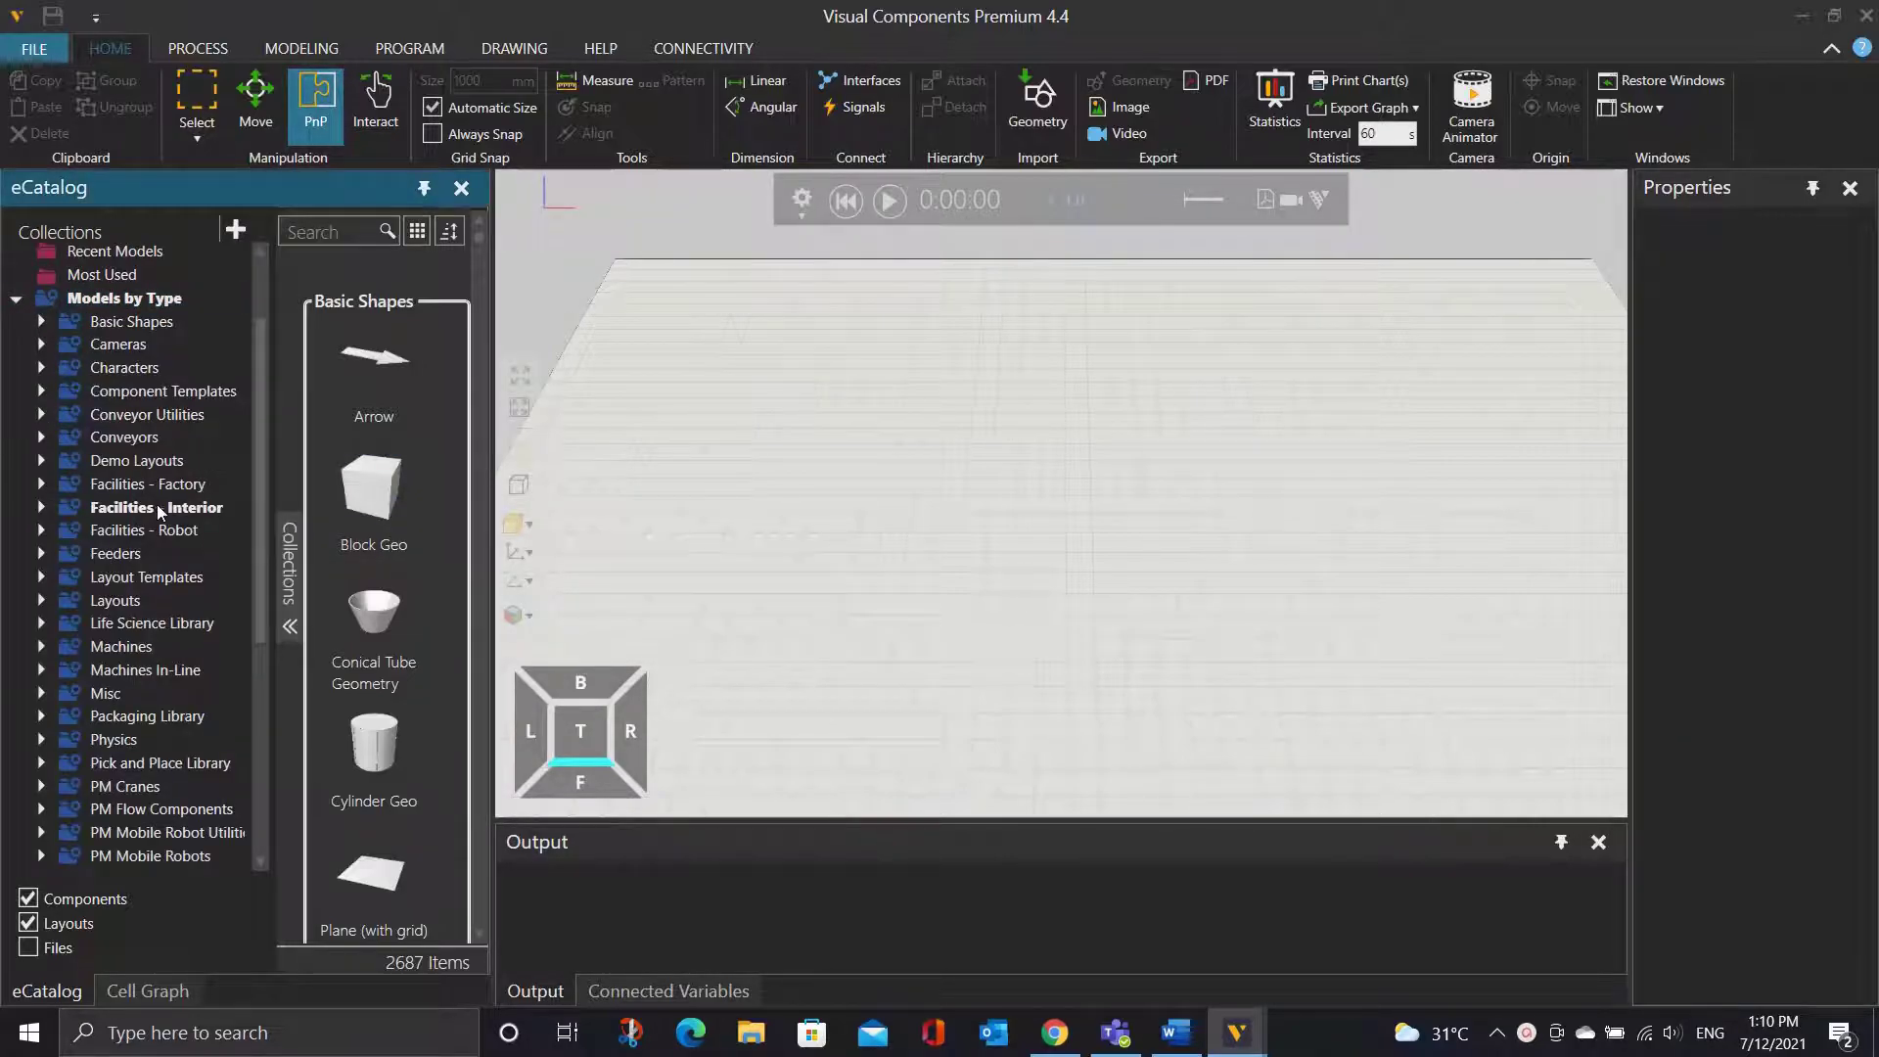
click(165, 718)
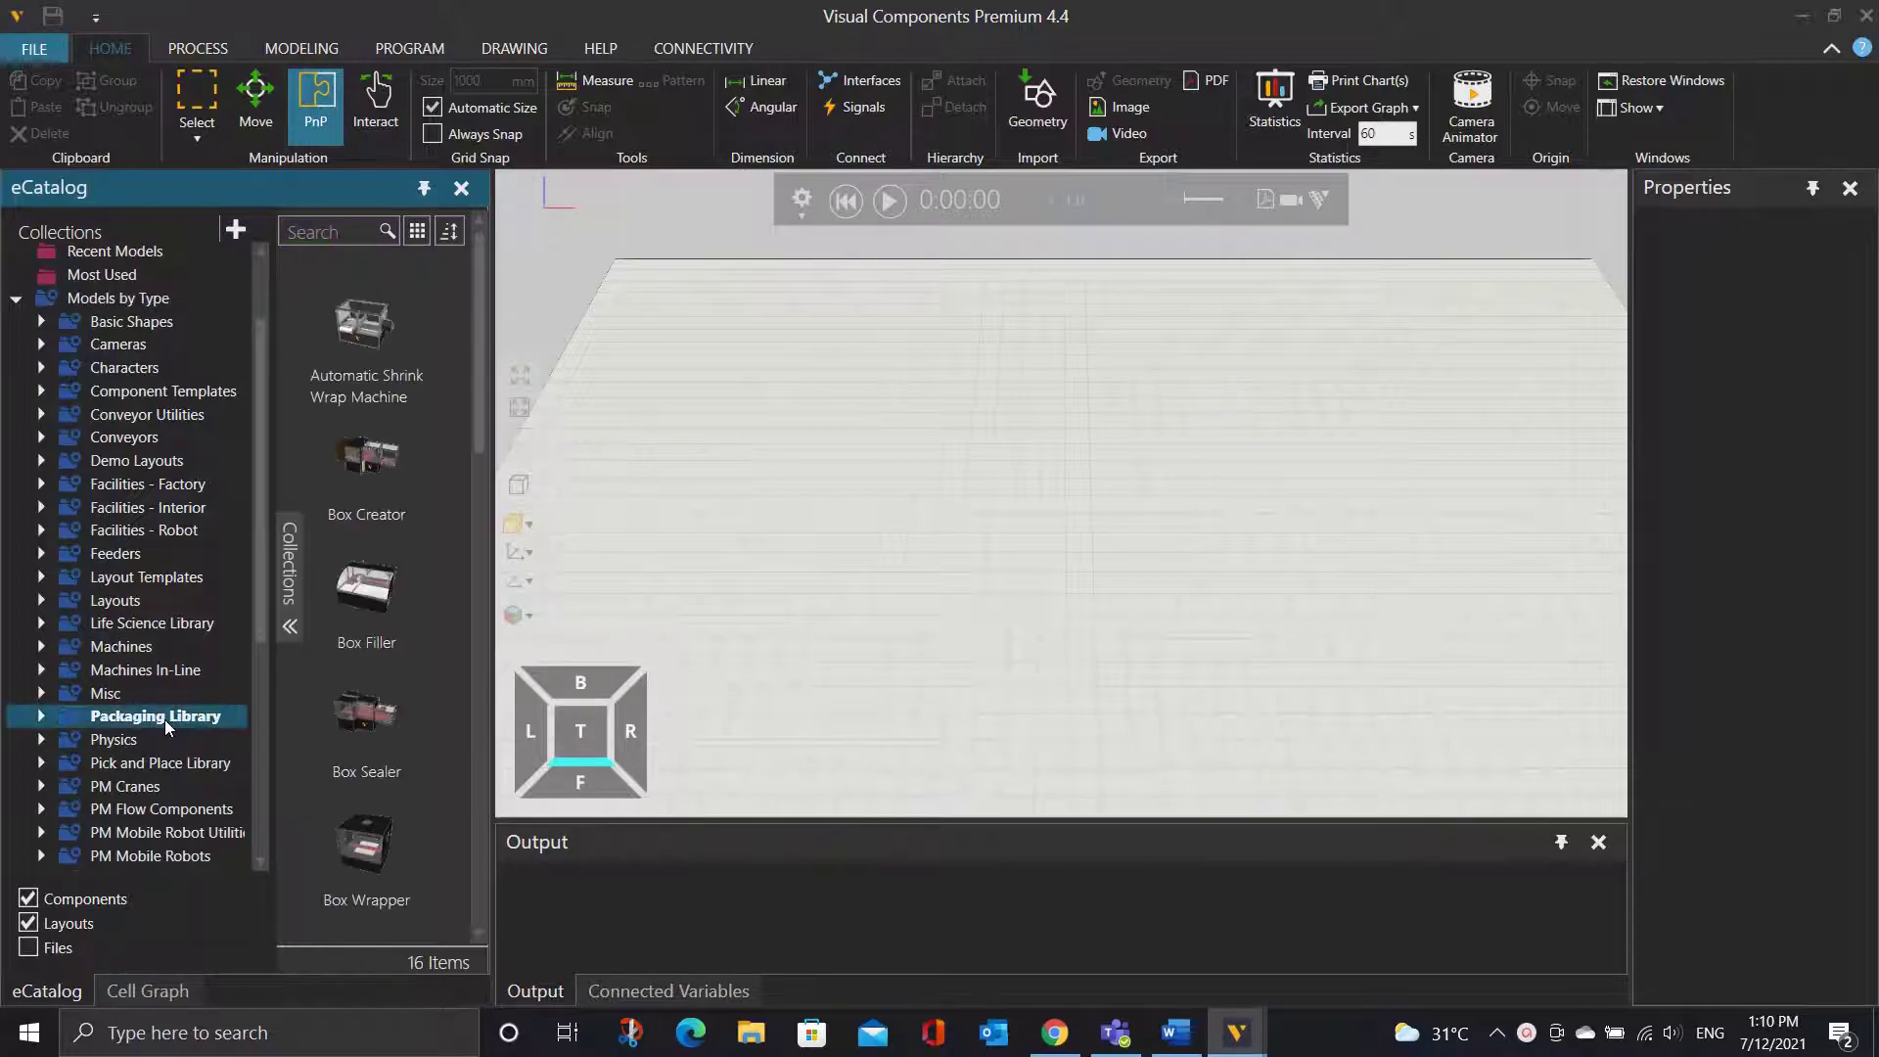
drag(384, 451, 837, 438)
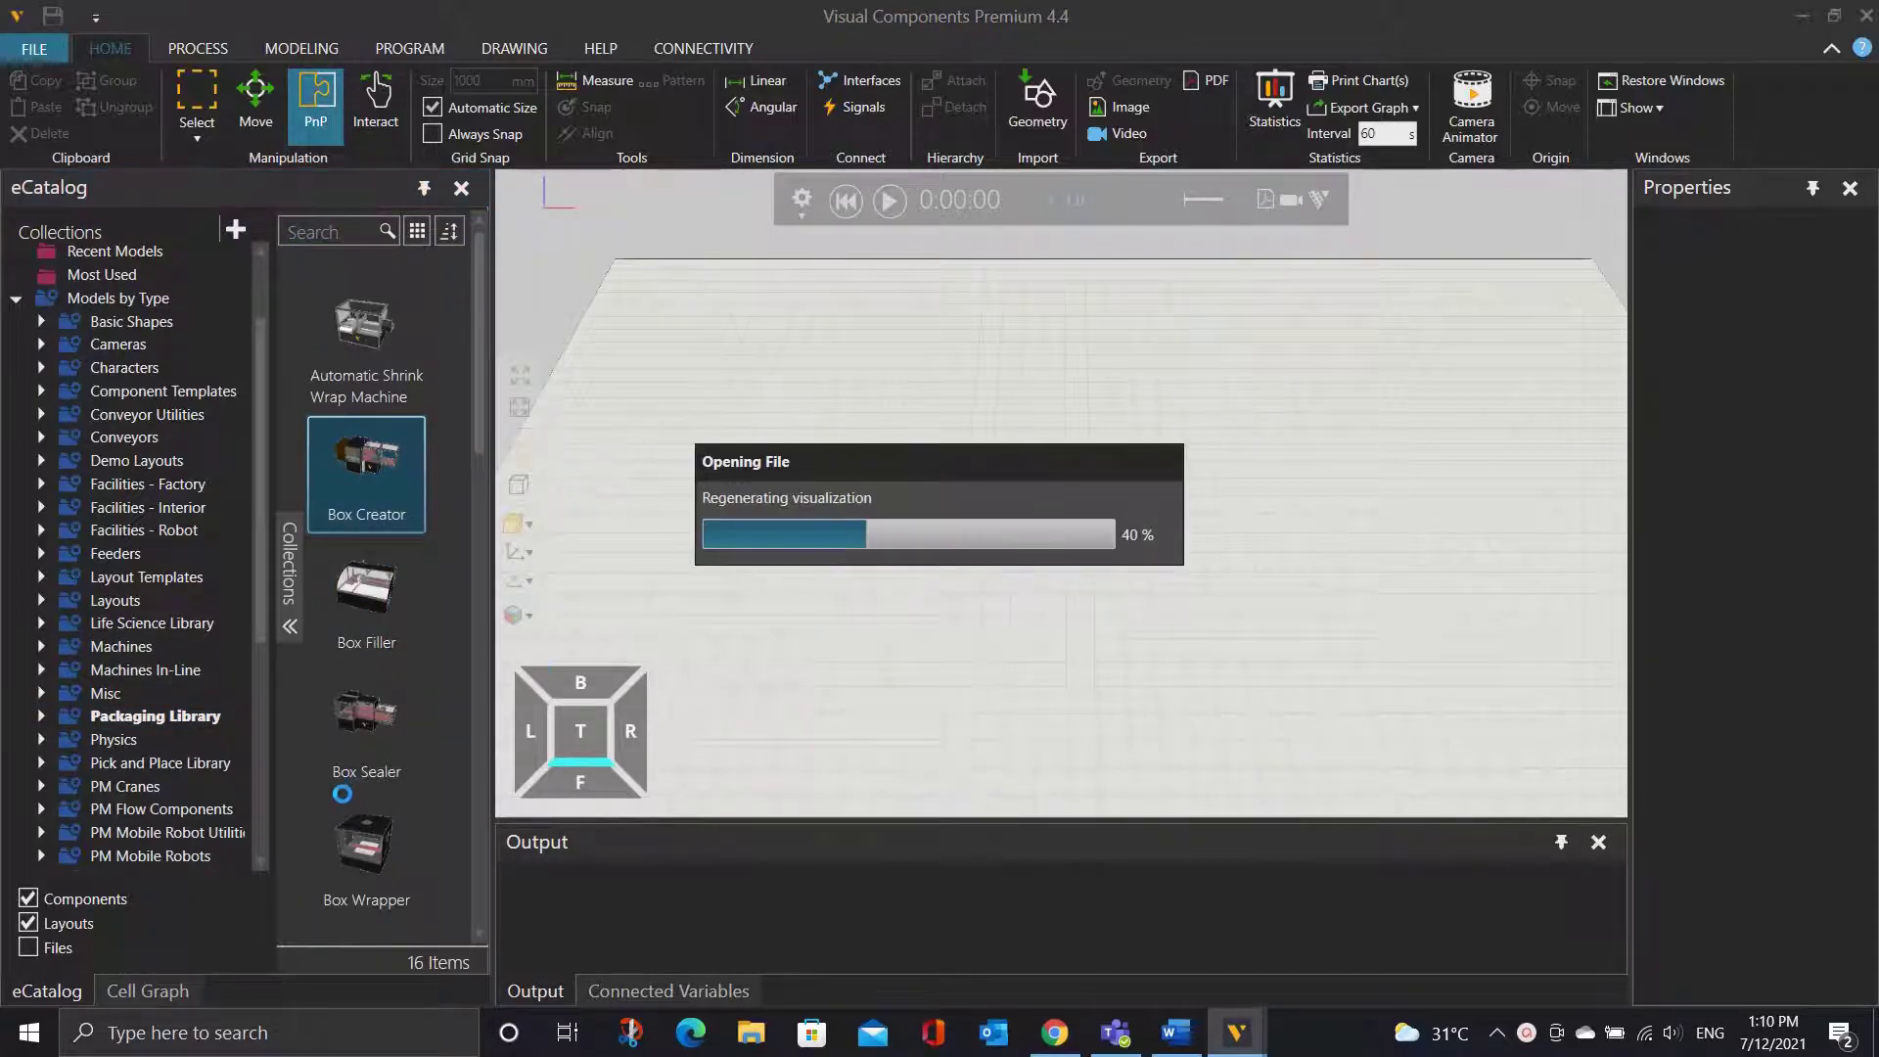
drag(378, 725, 1010, 421)
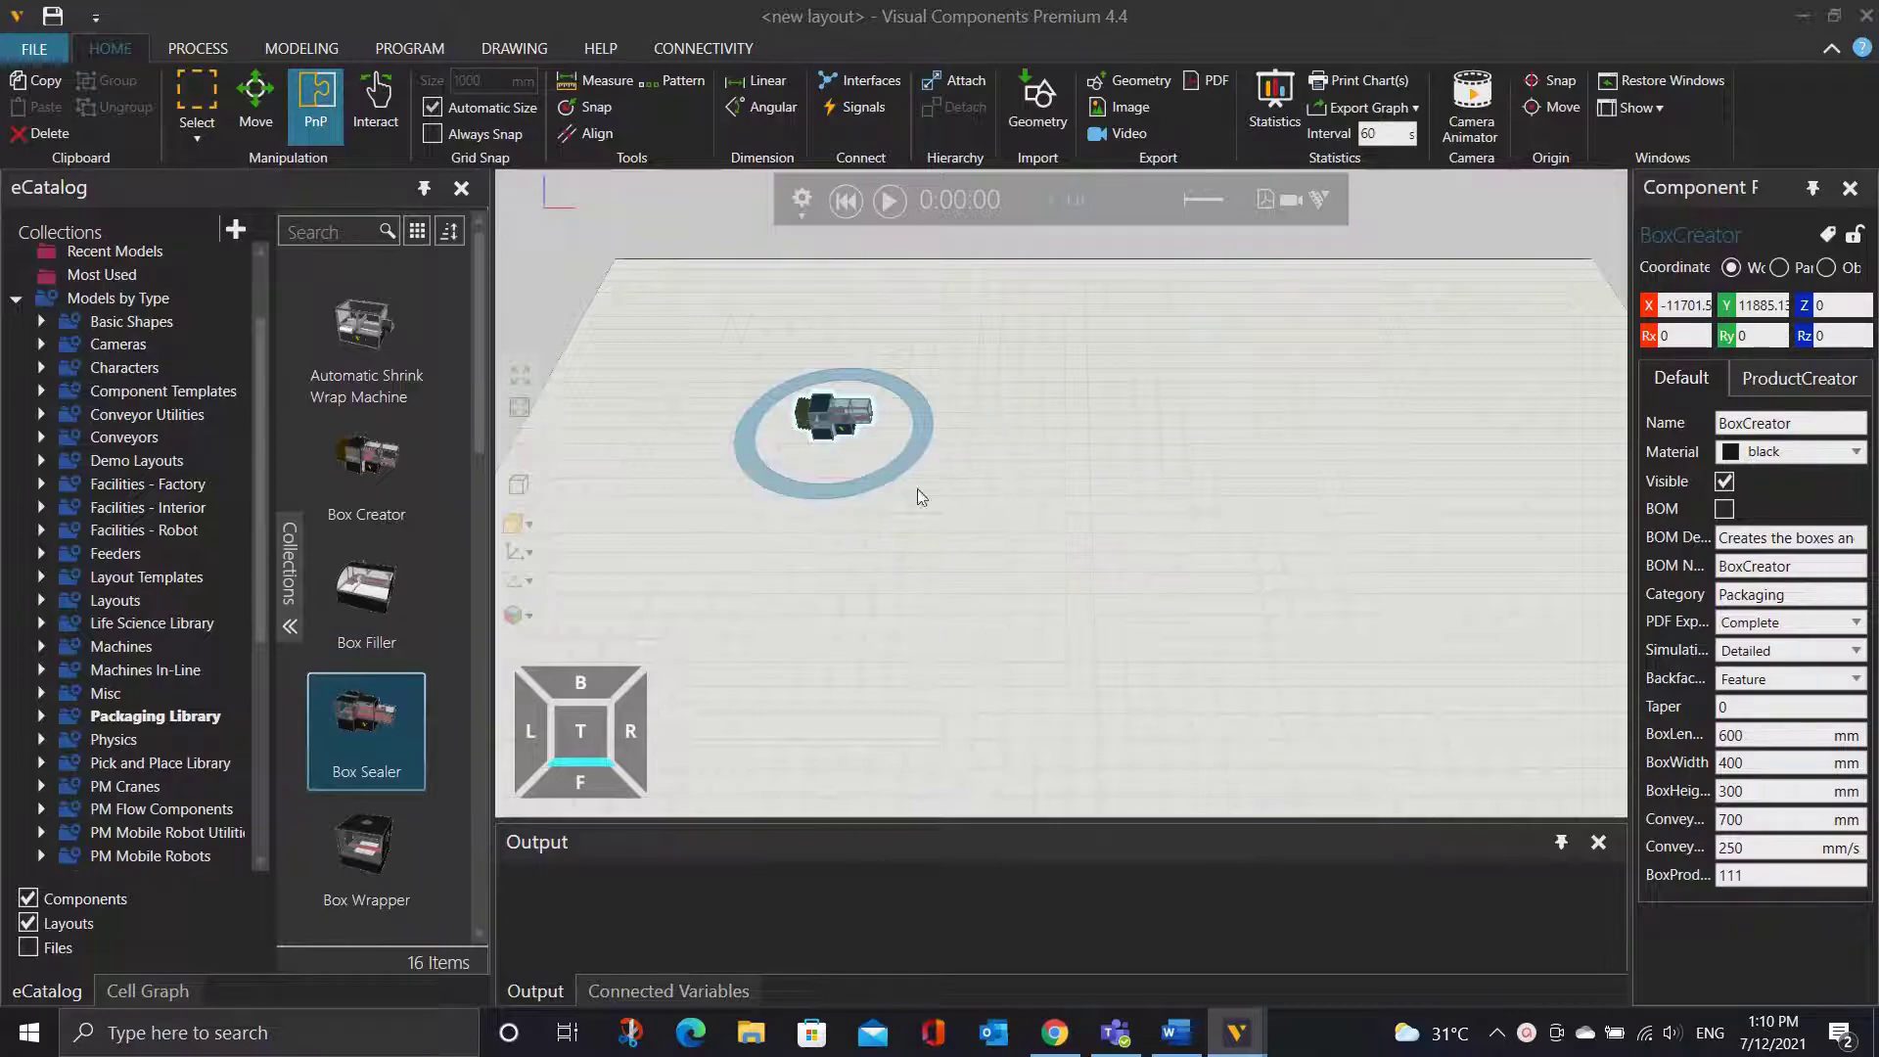
drag(364, 883, 1172, 418)
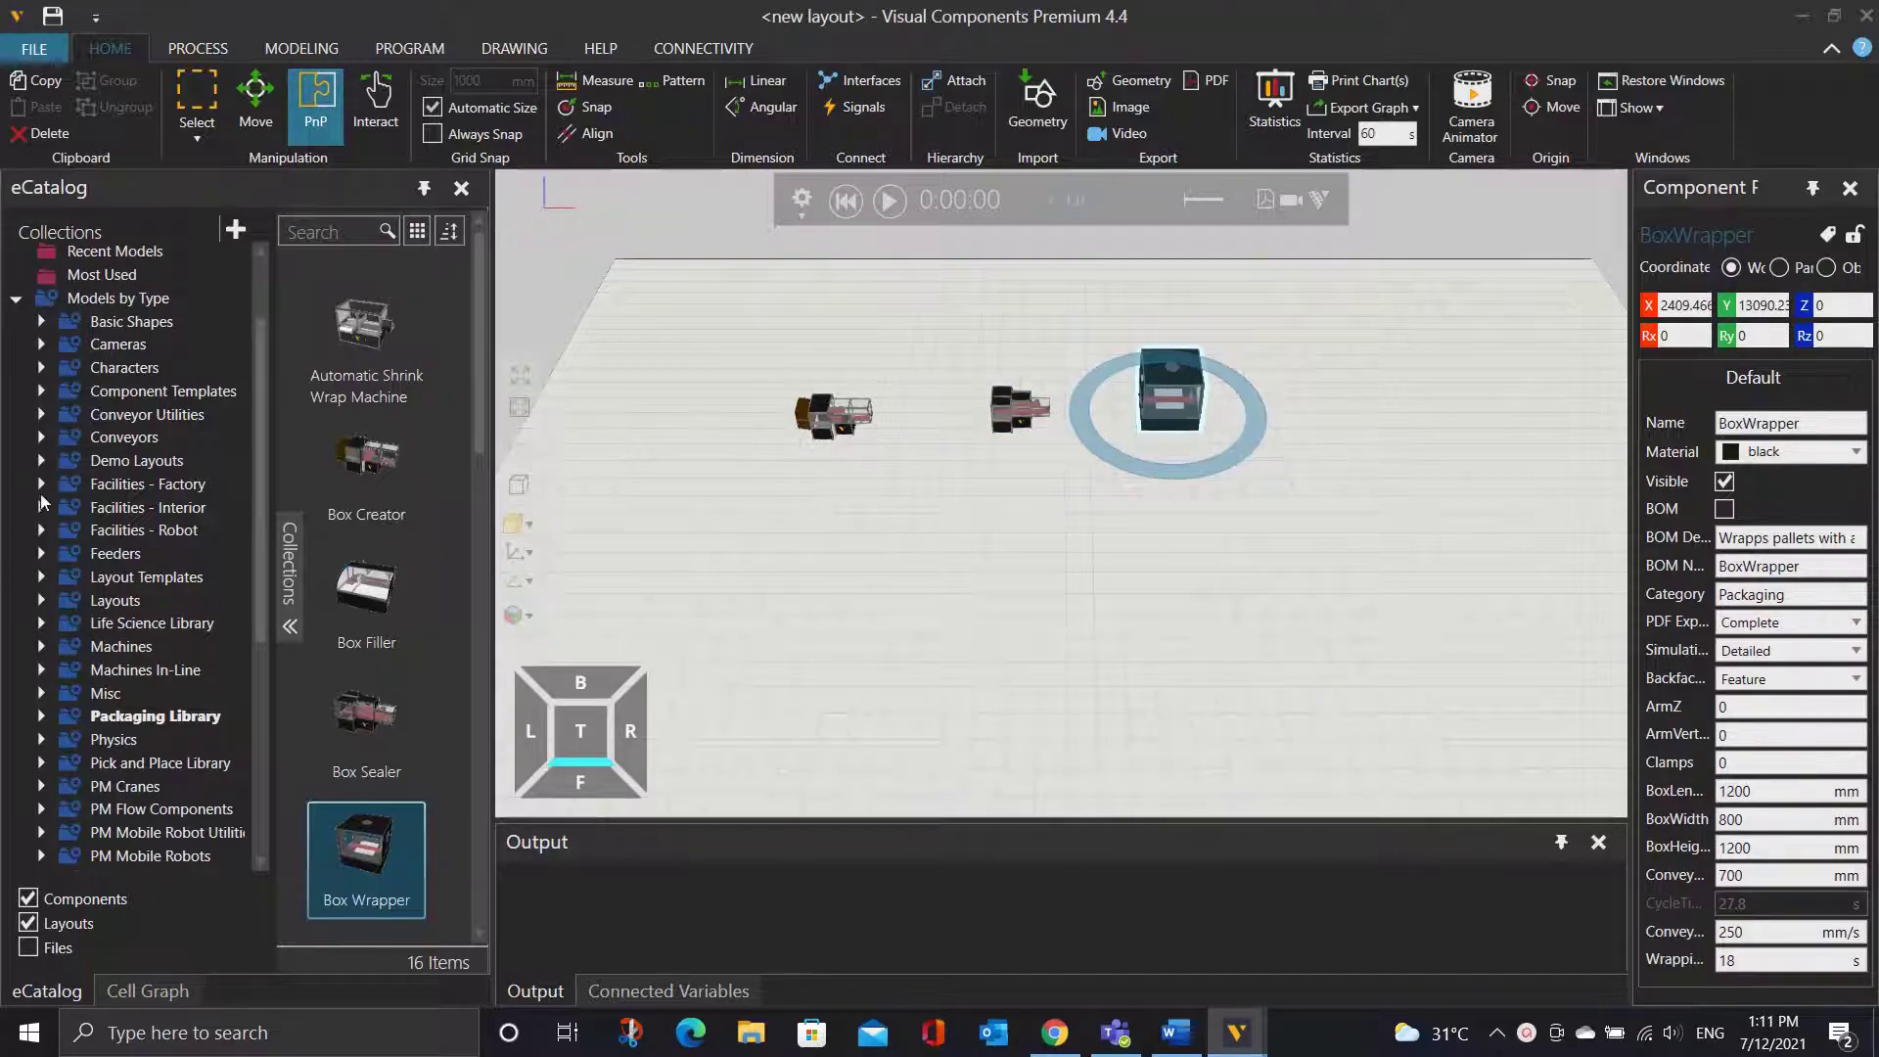
Add a Sensor Conveyor from the Visual Components conveyors to the layout in front of the Box Creator.
click(40, 438)
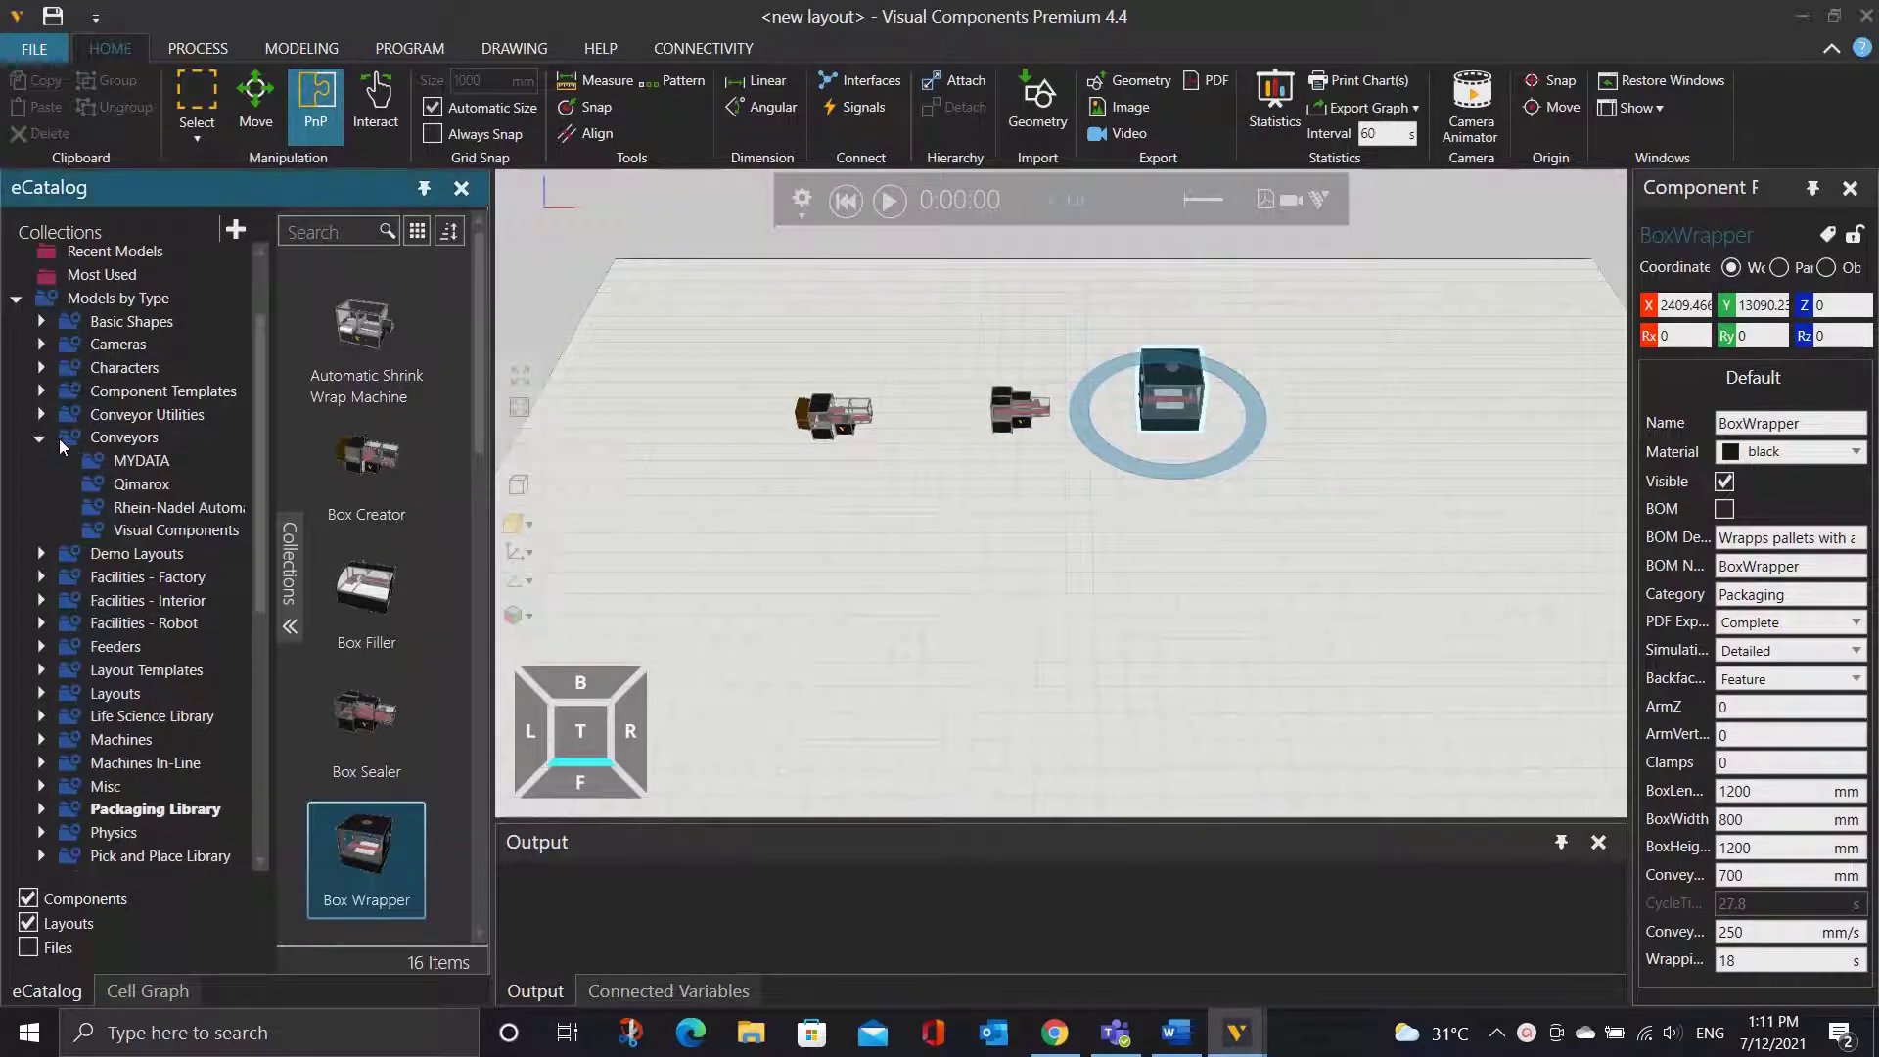
click(189, 534)
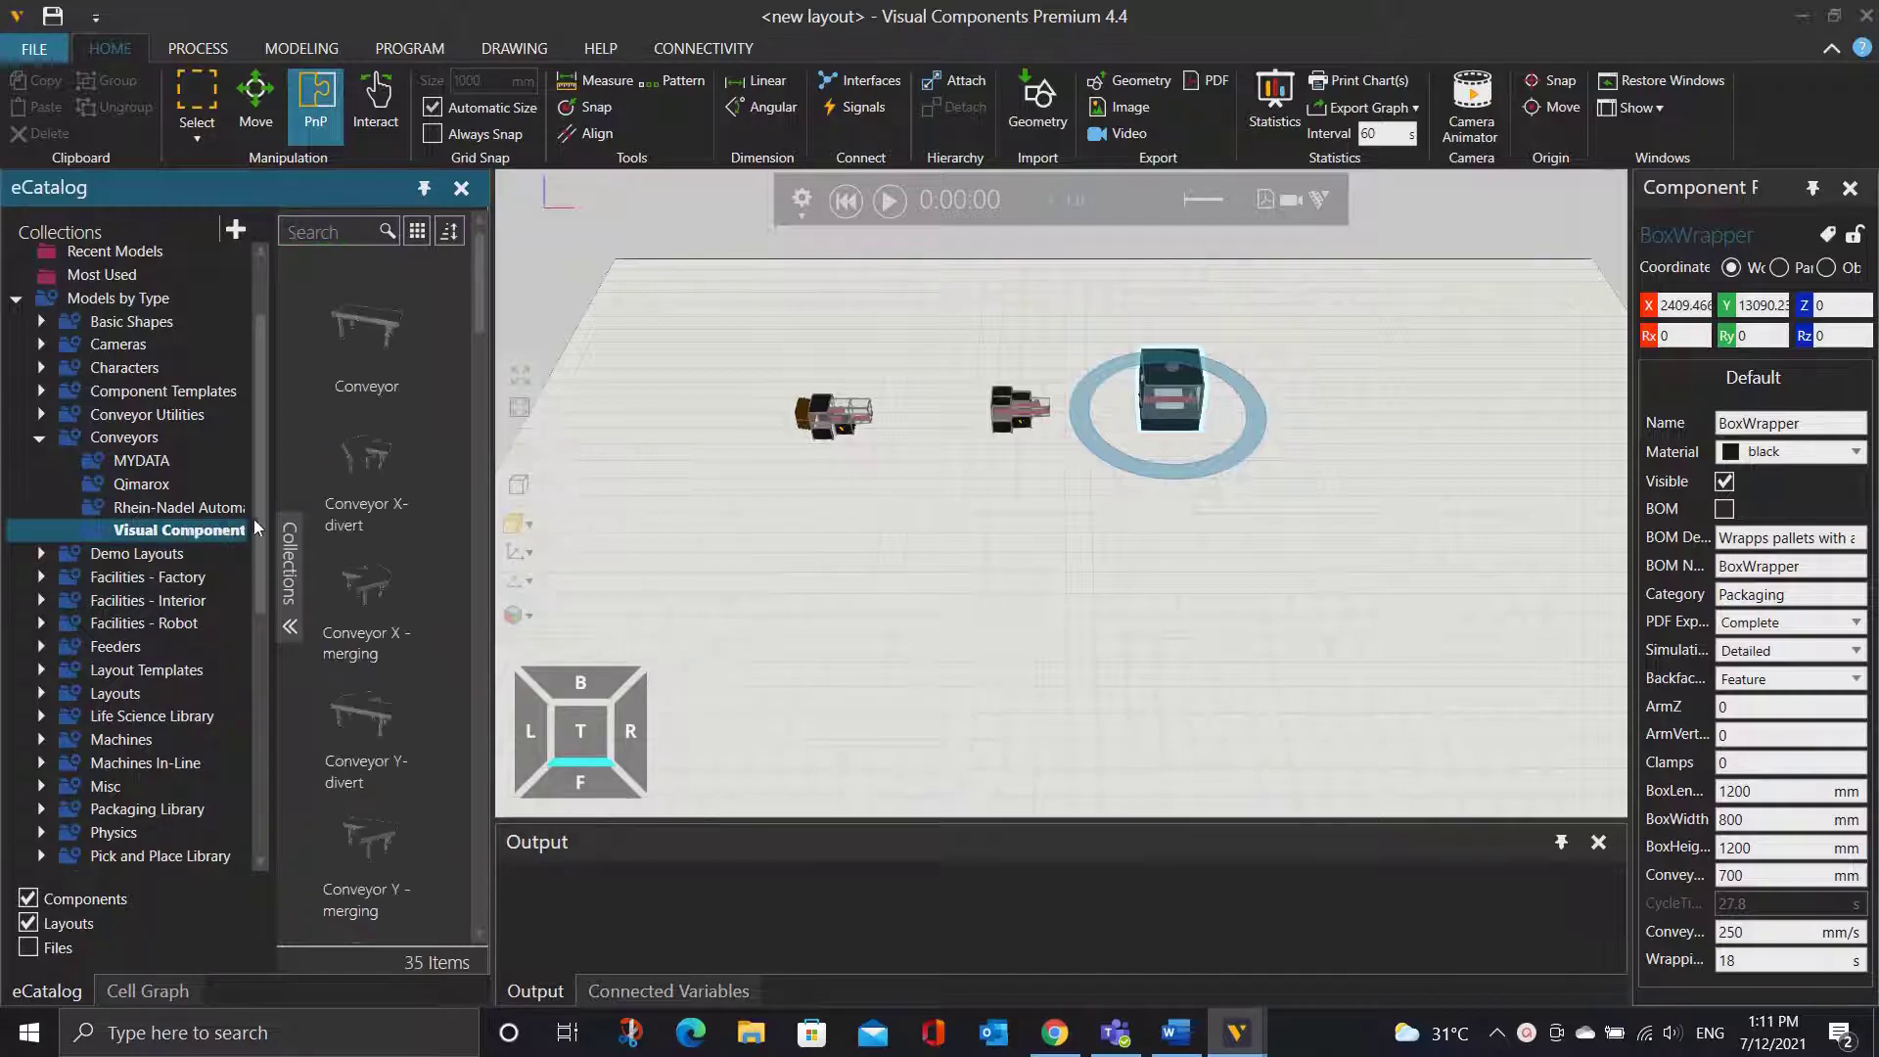
scroll(473, 360, down, 1)
drag(473, 360, 478, 580)
scroll(419, 655, down, 6)
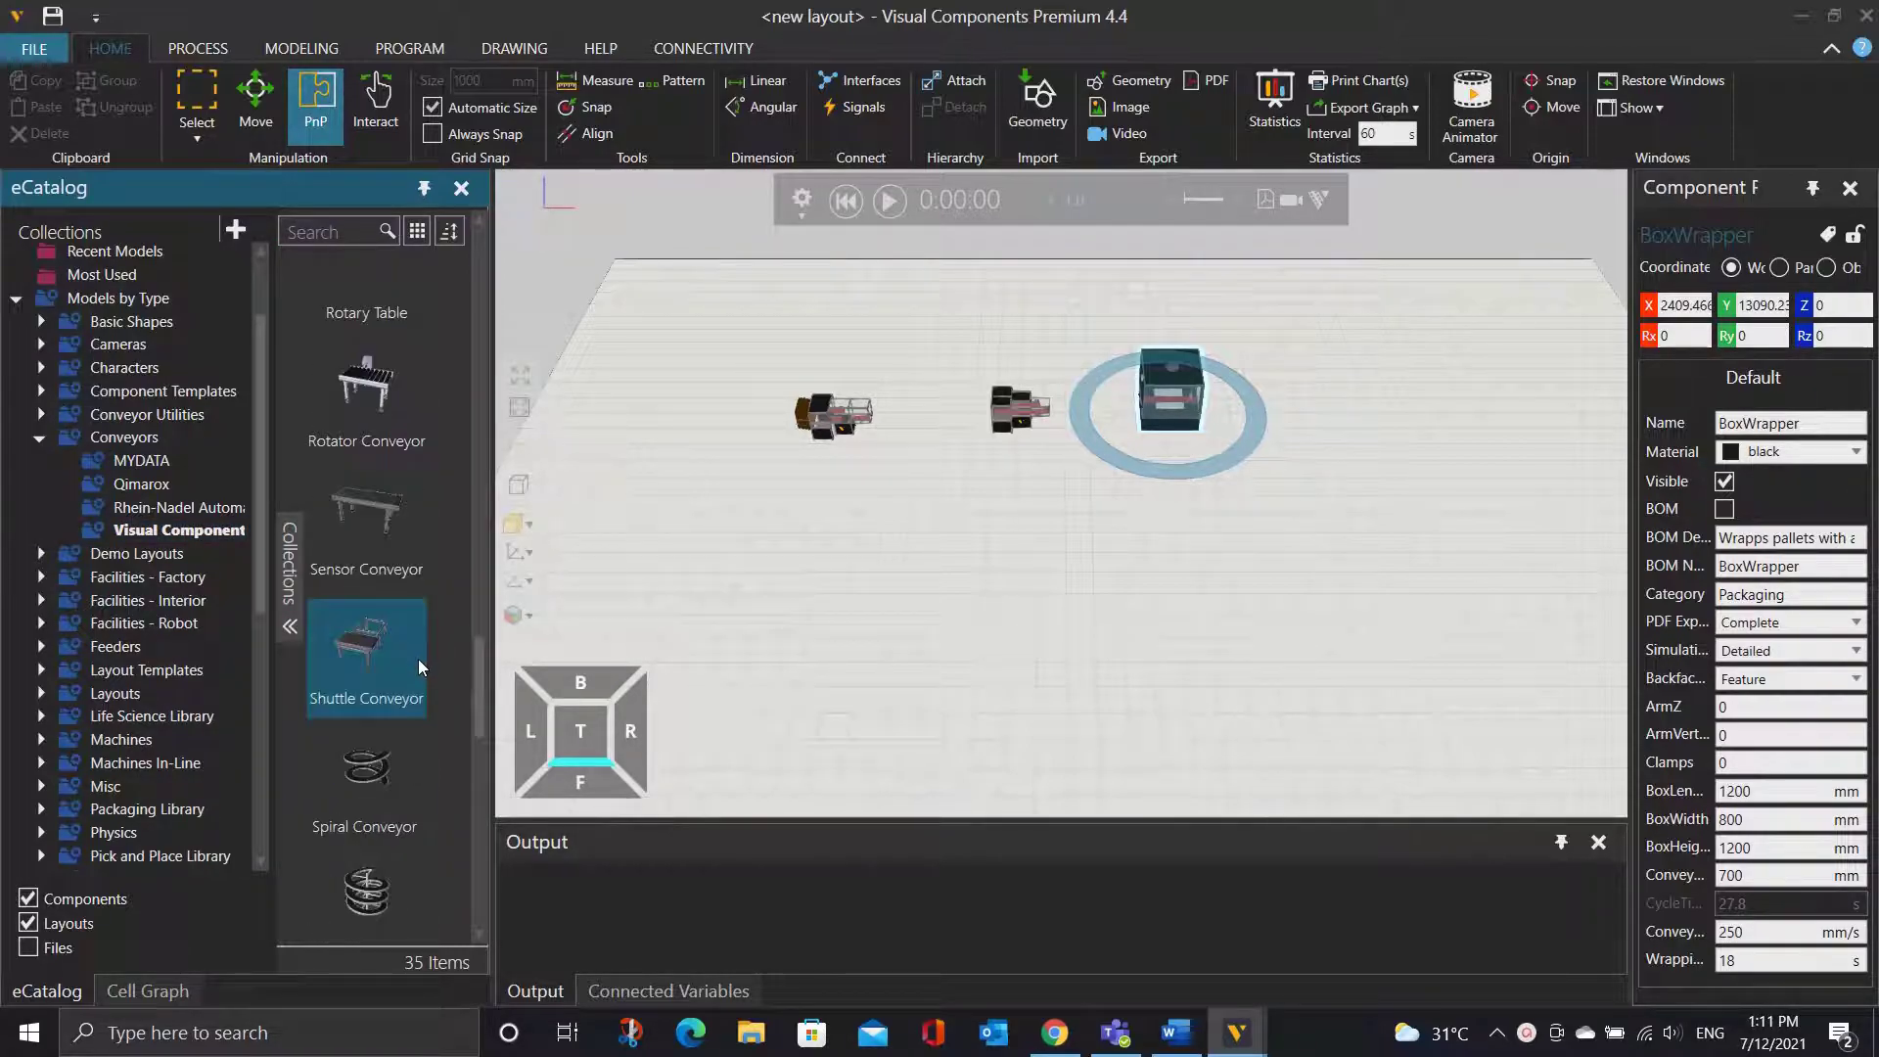
scroll(419, 668, up, 3)
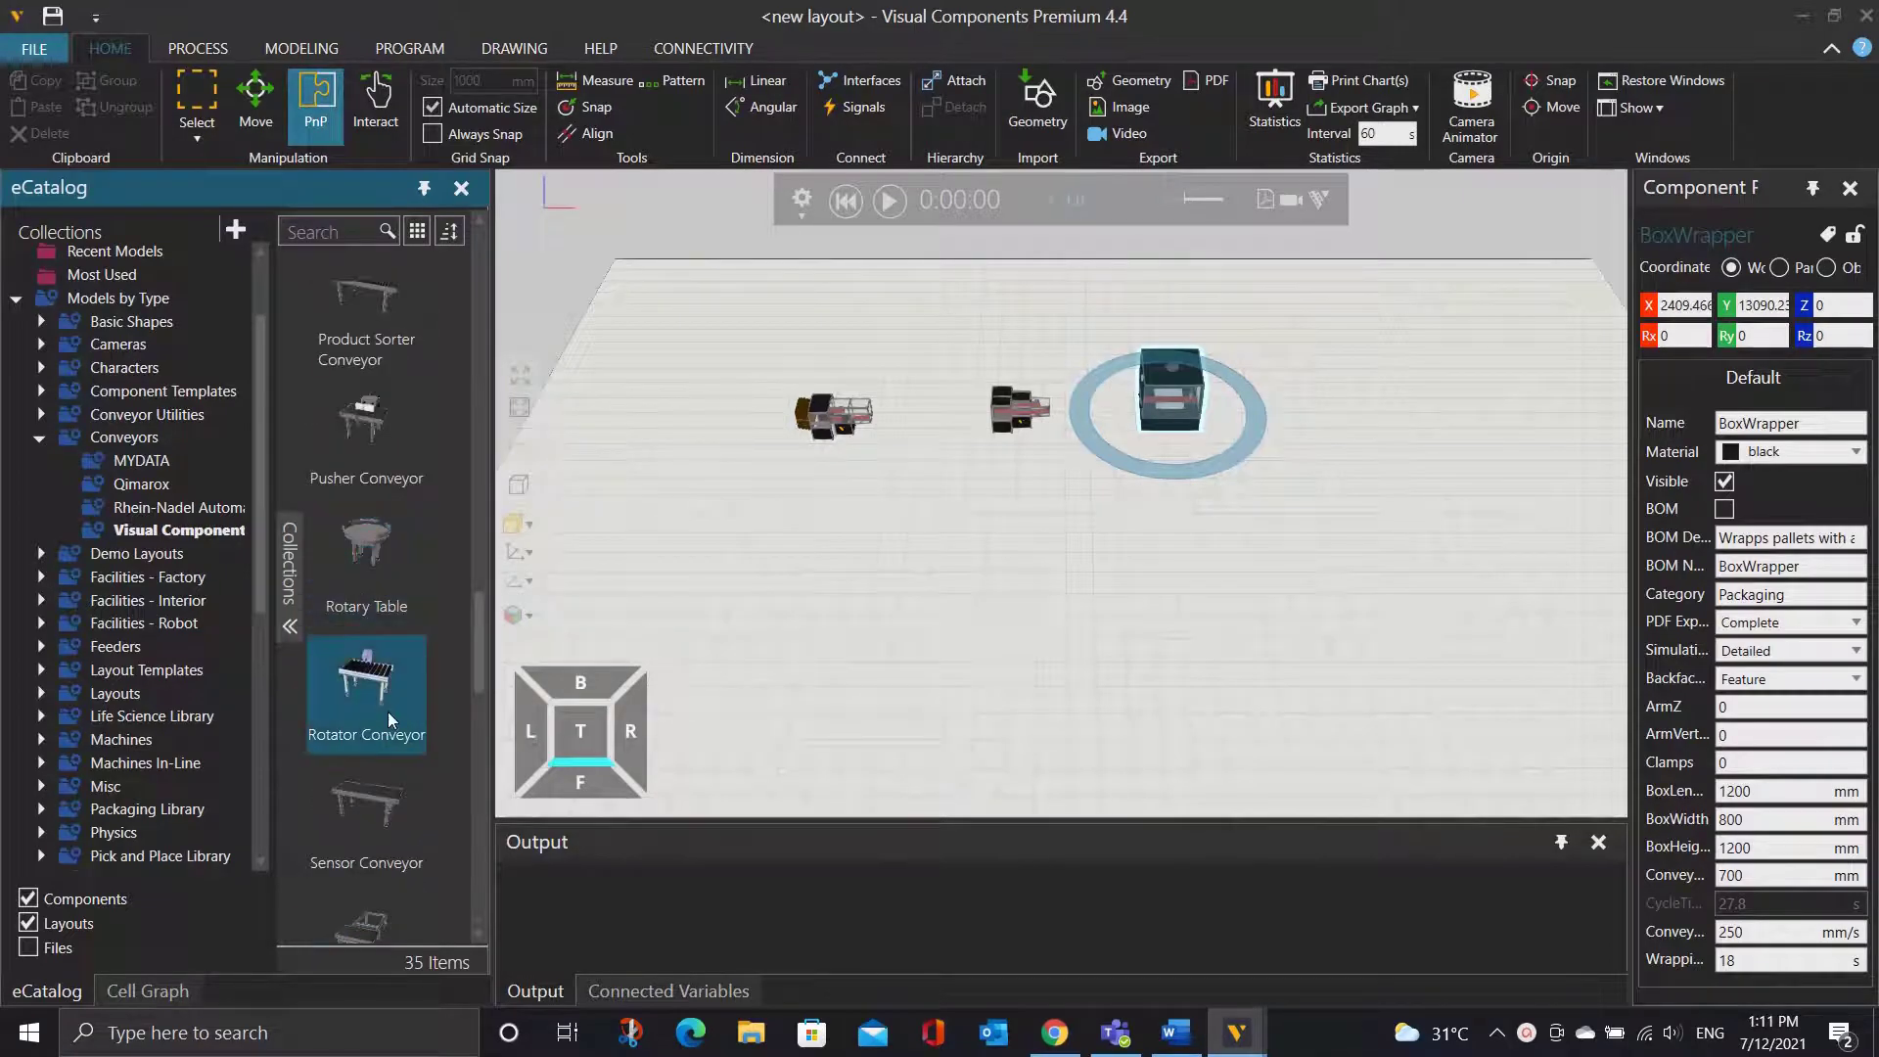
drag(392, 812, 843, 549)
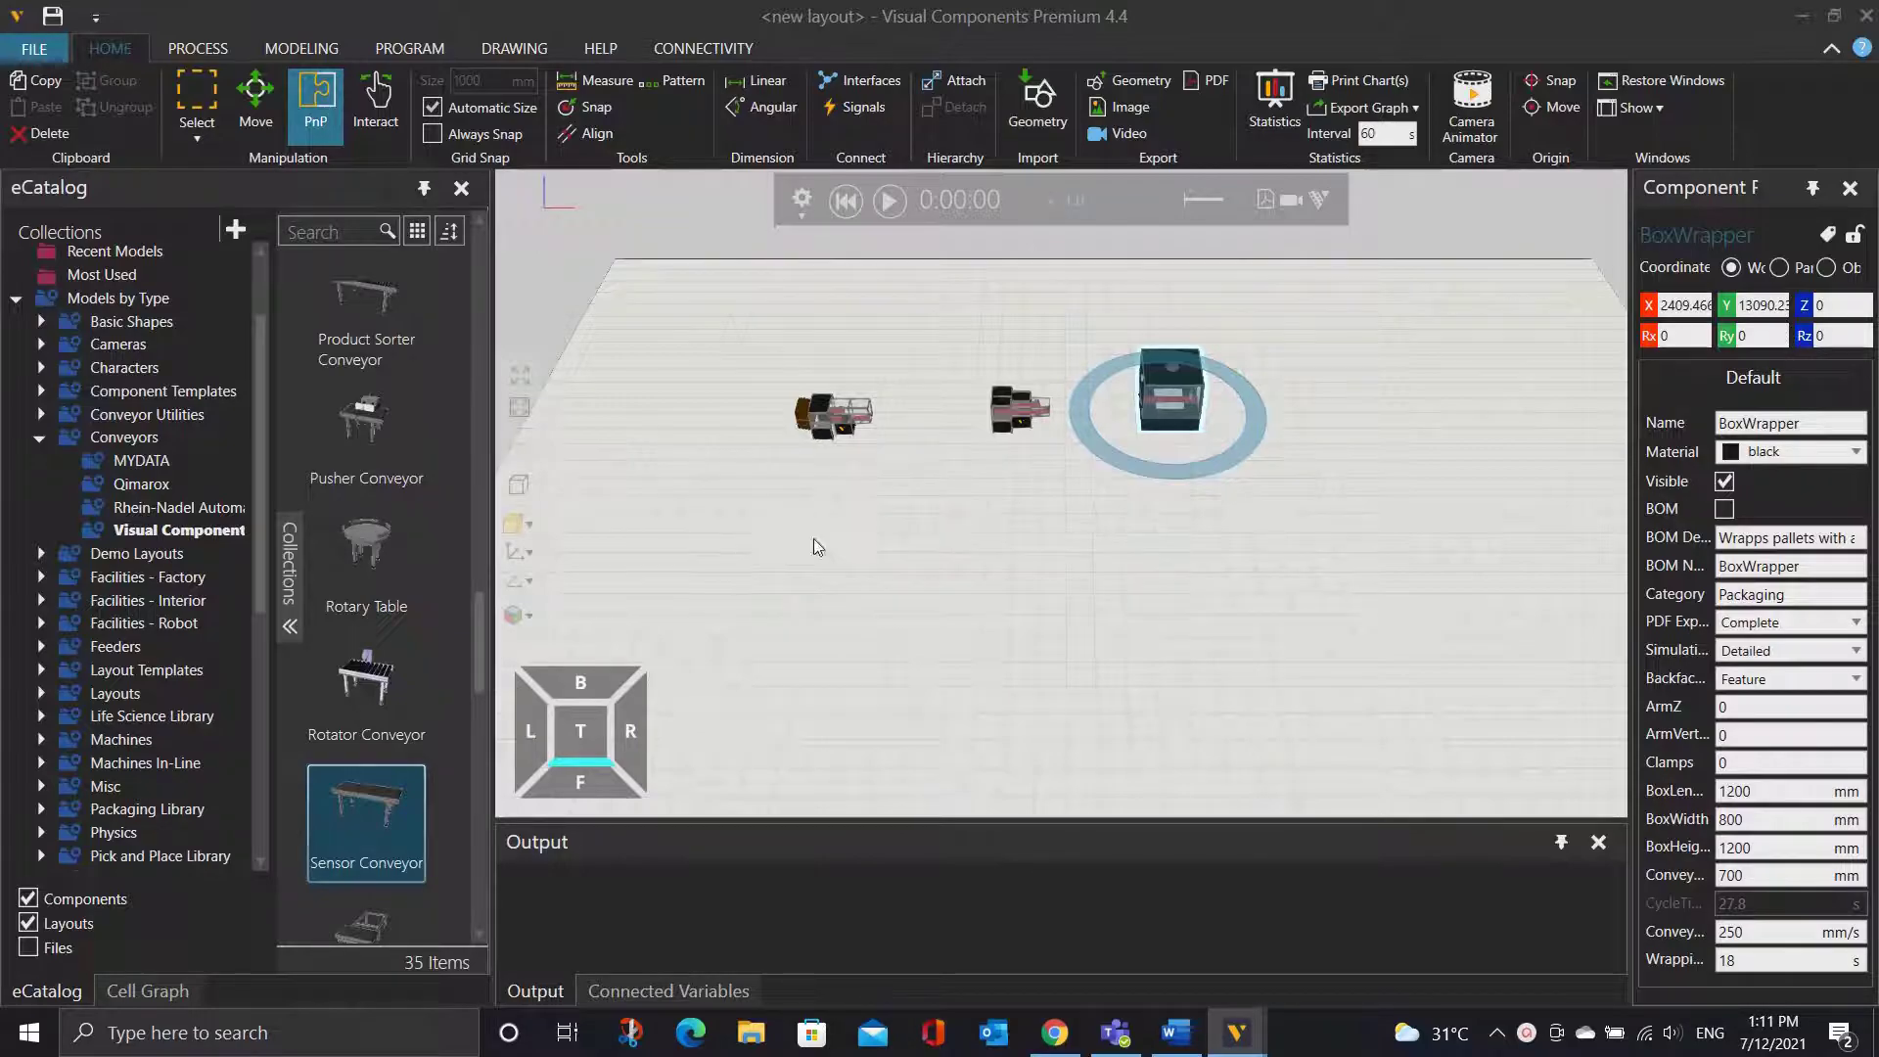
Place a Product Batcher Conveyor in front of the Box Sealer and a Product Sorter Conveyor in front of the Box Wrapper.
scroll(396, 595, up, 3)
drag(396, 758, 1003, 536)
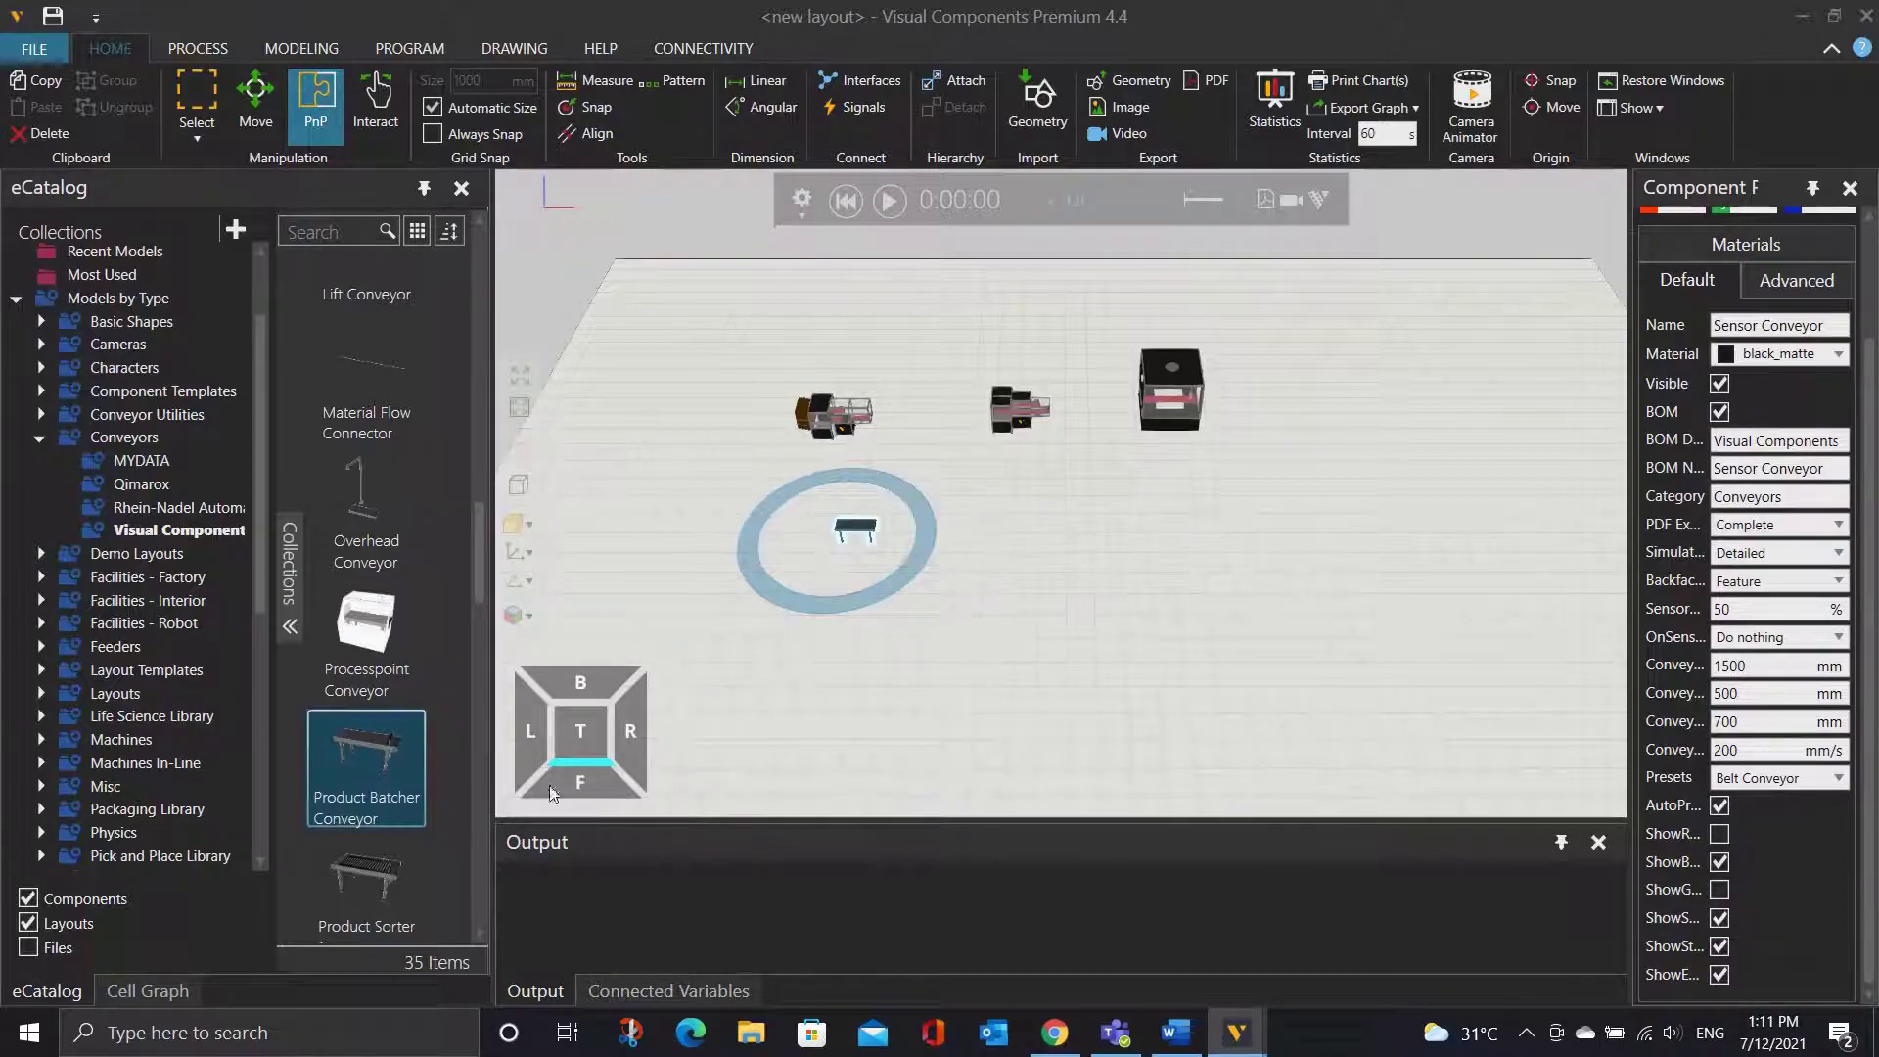
scroll(423, 815, down, 3)
drag(374, 606, 1161, 533)
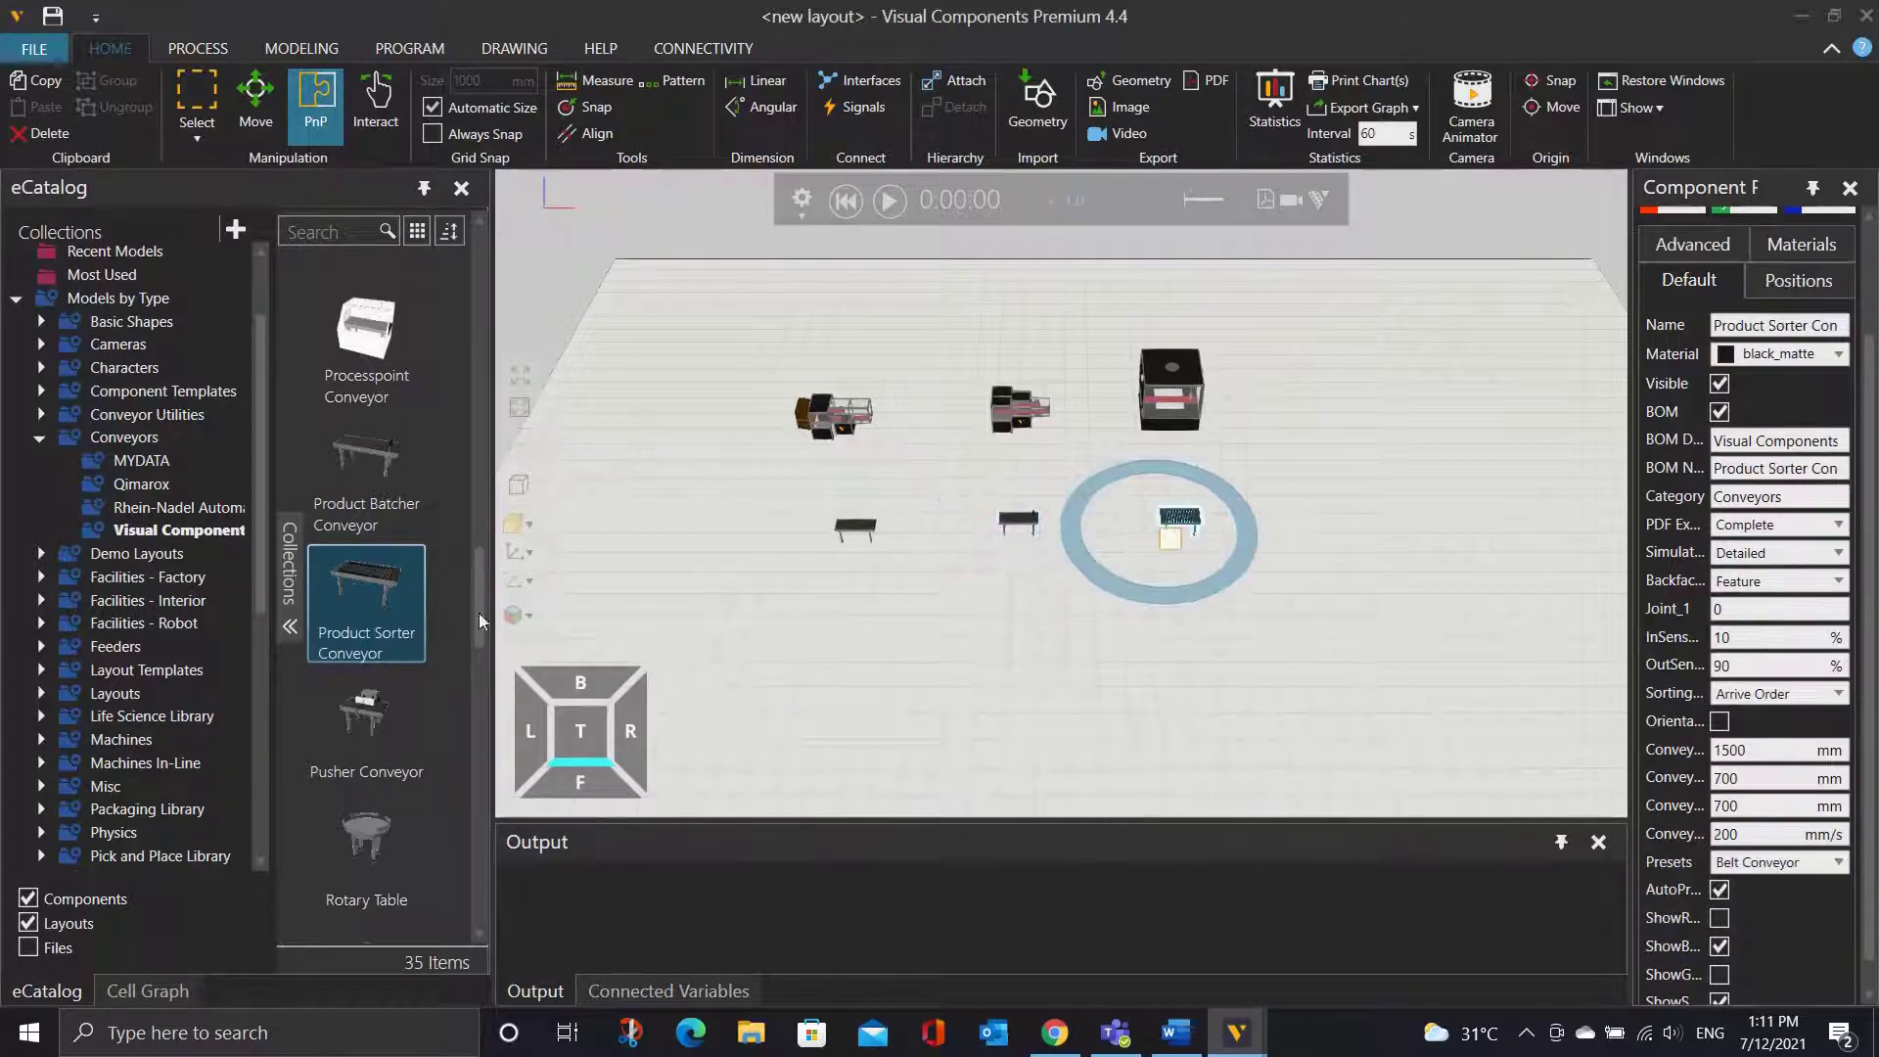
Add a Shape Feeder from the Visual Components feeders just before the Sensor Conveyor, at about X -13239, Y 5780.
click(41, 646)
click(186, 739)
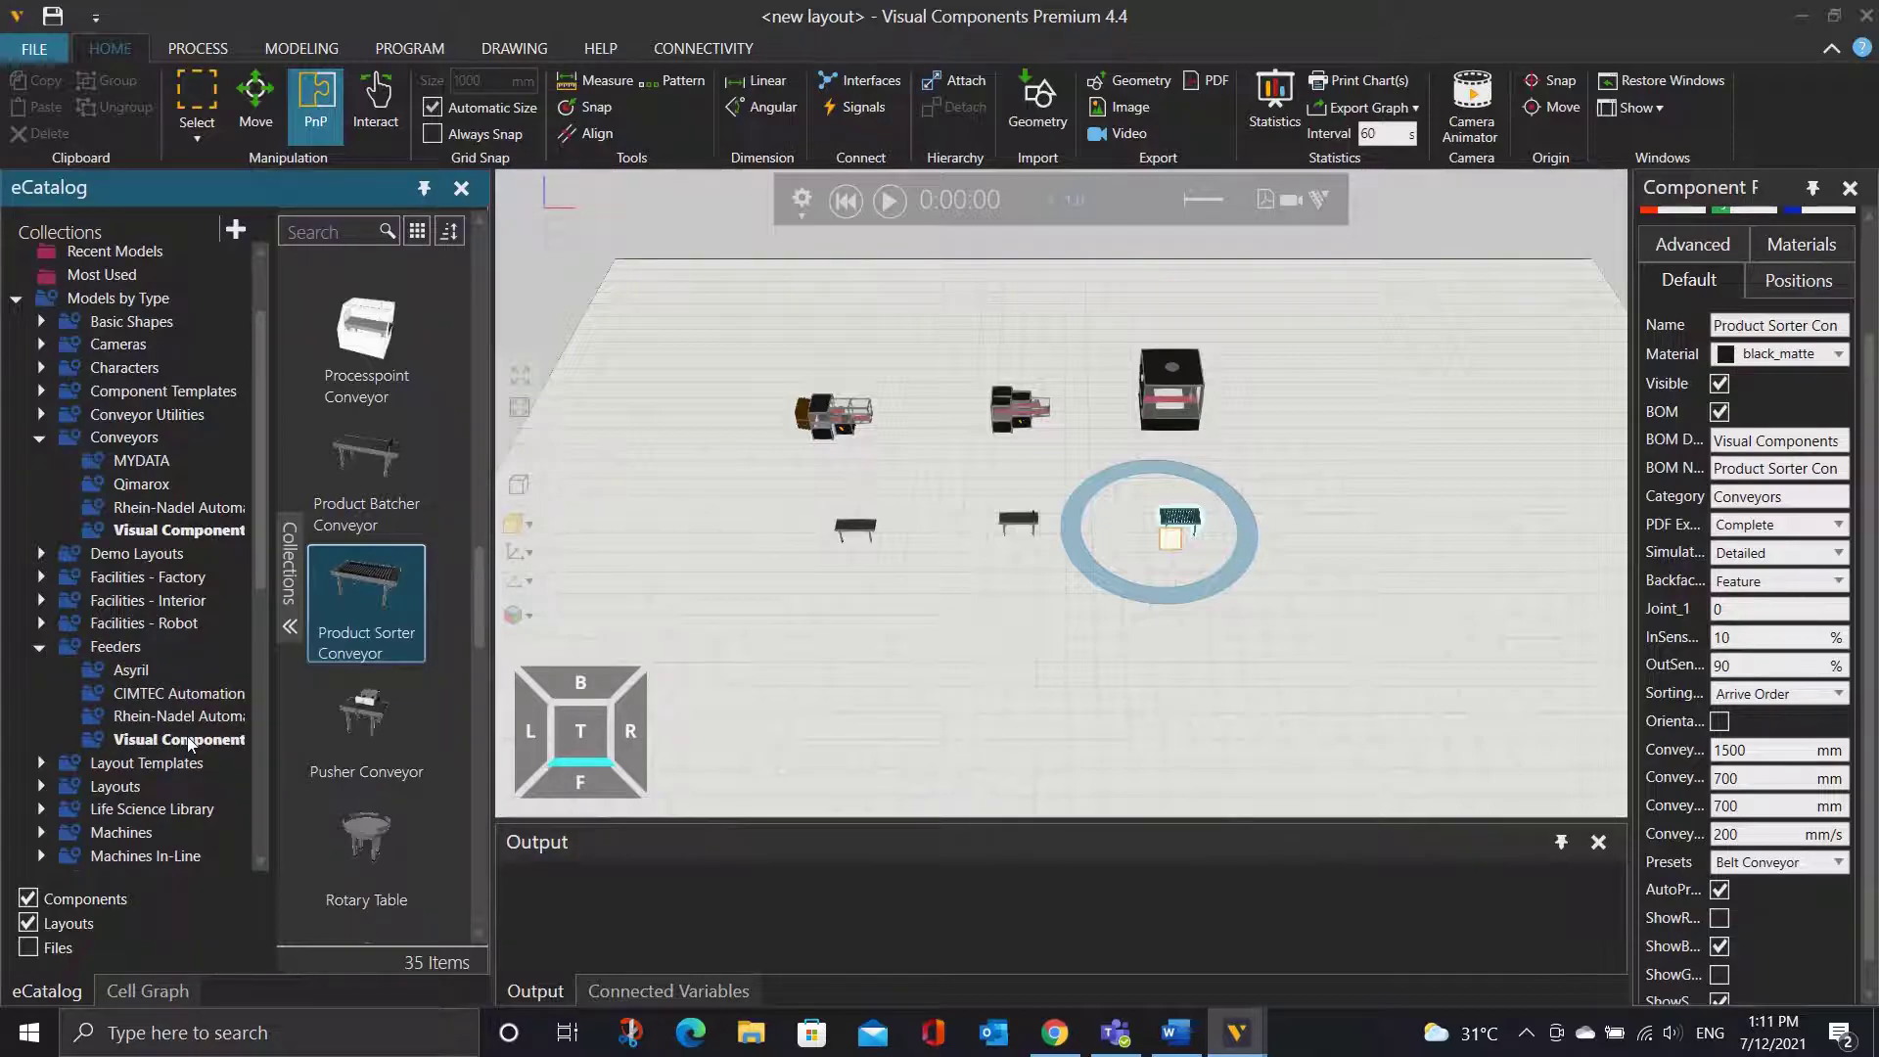
scroll(430, 587, down, 4)
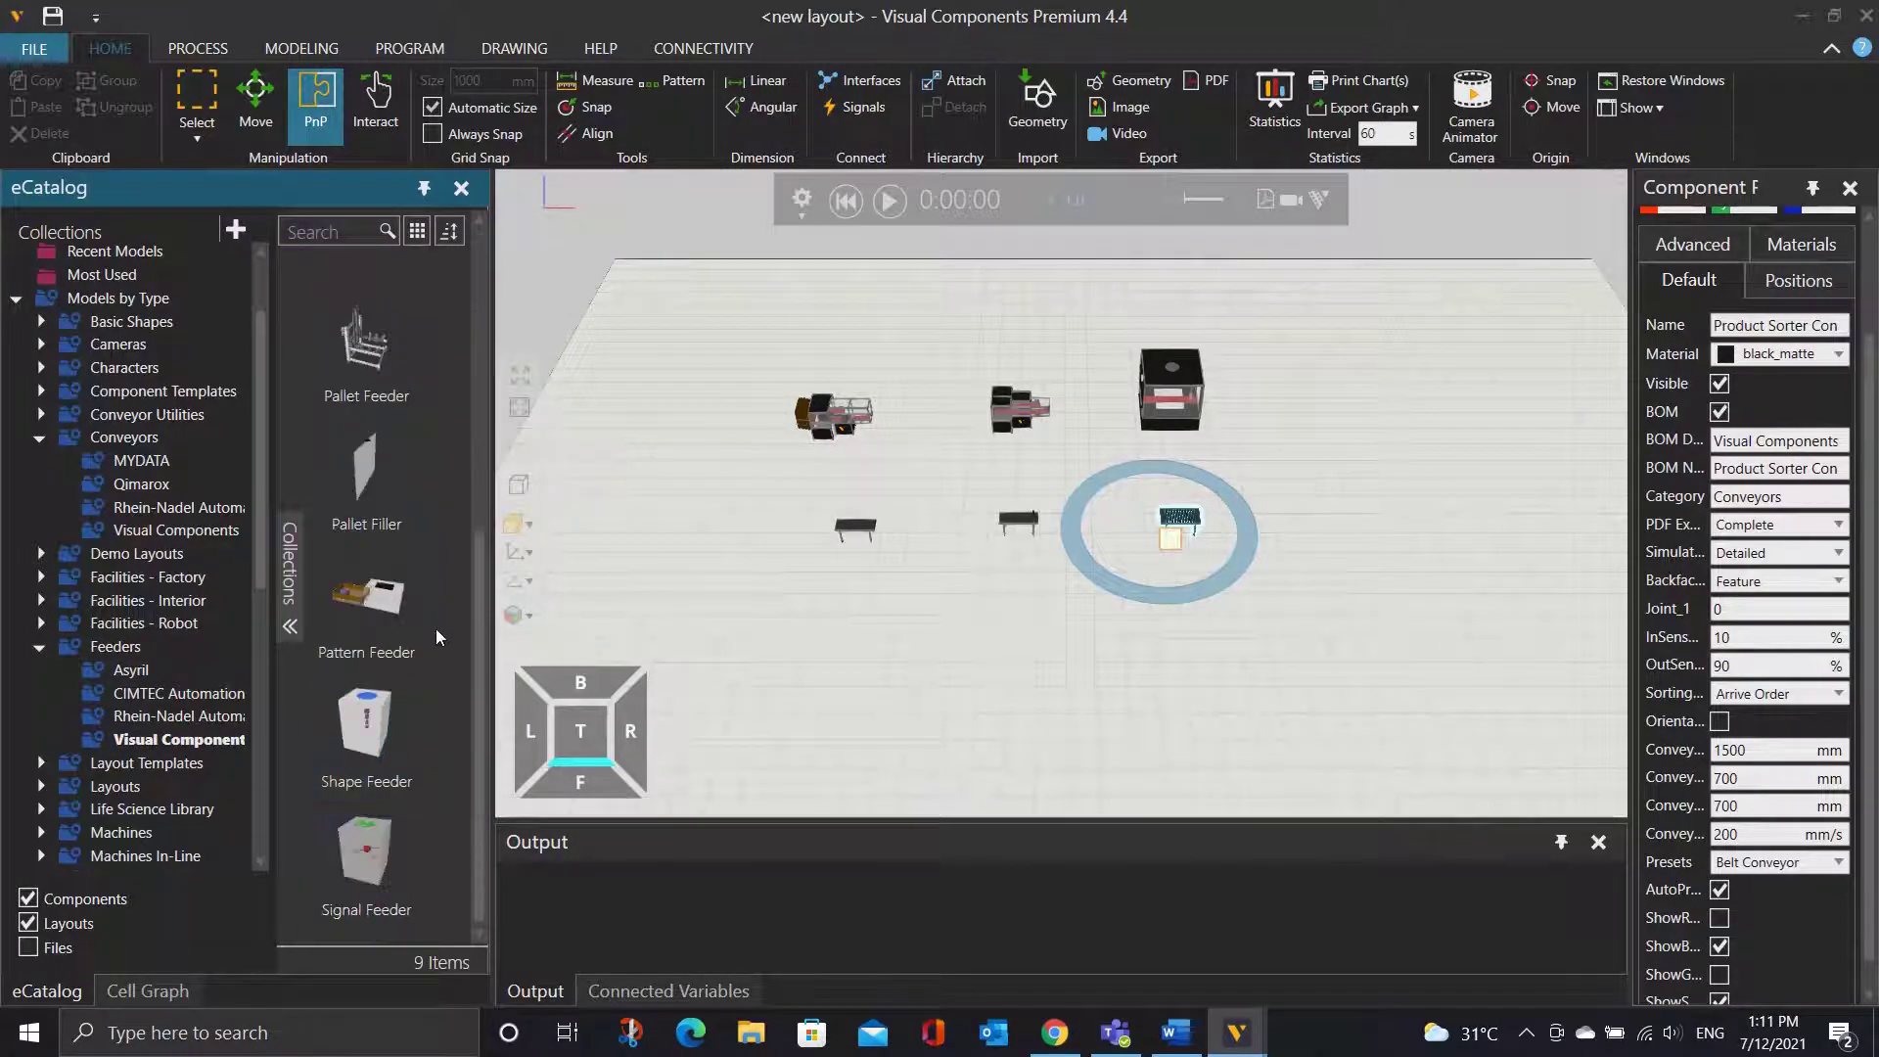
drag(386, 723, 769, 536)
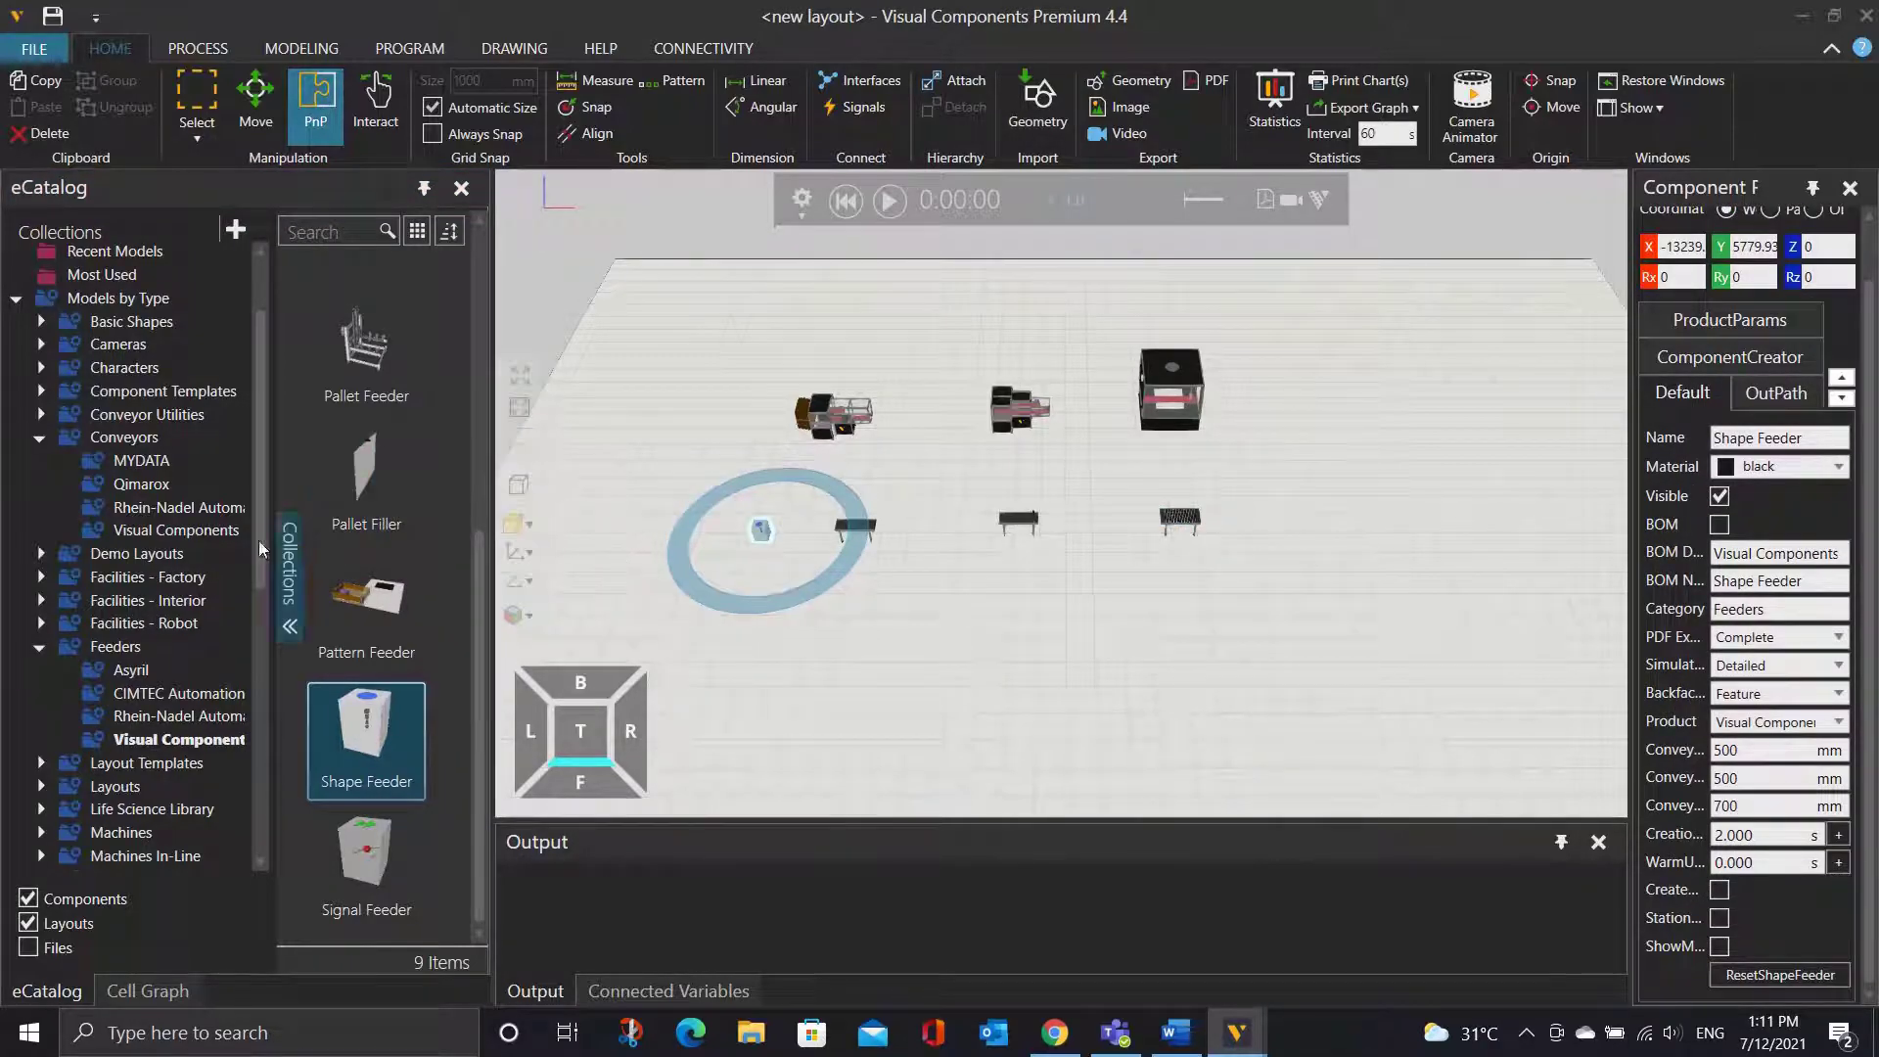
Add a Generic Articulated Robot from the Visual Components robots in front of the gap between the Sensor and Product Batcher conveyors.
scroll(174, 671, down, 6)
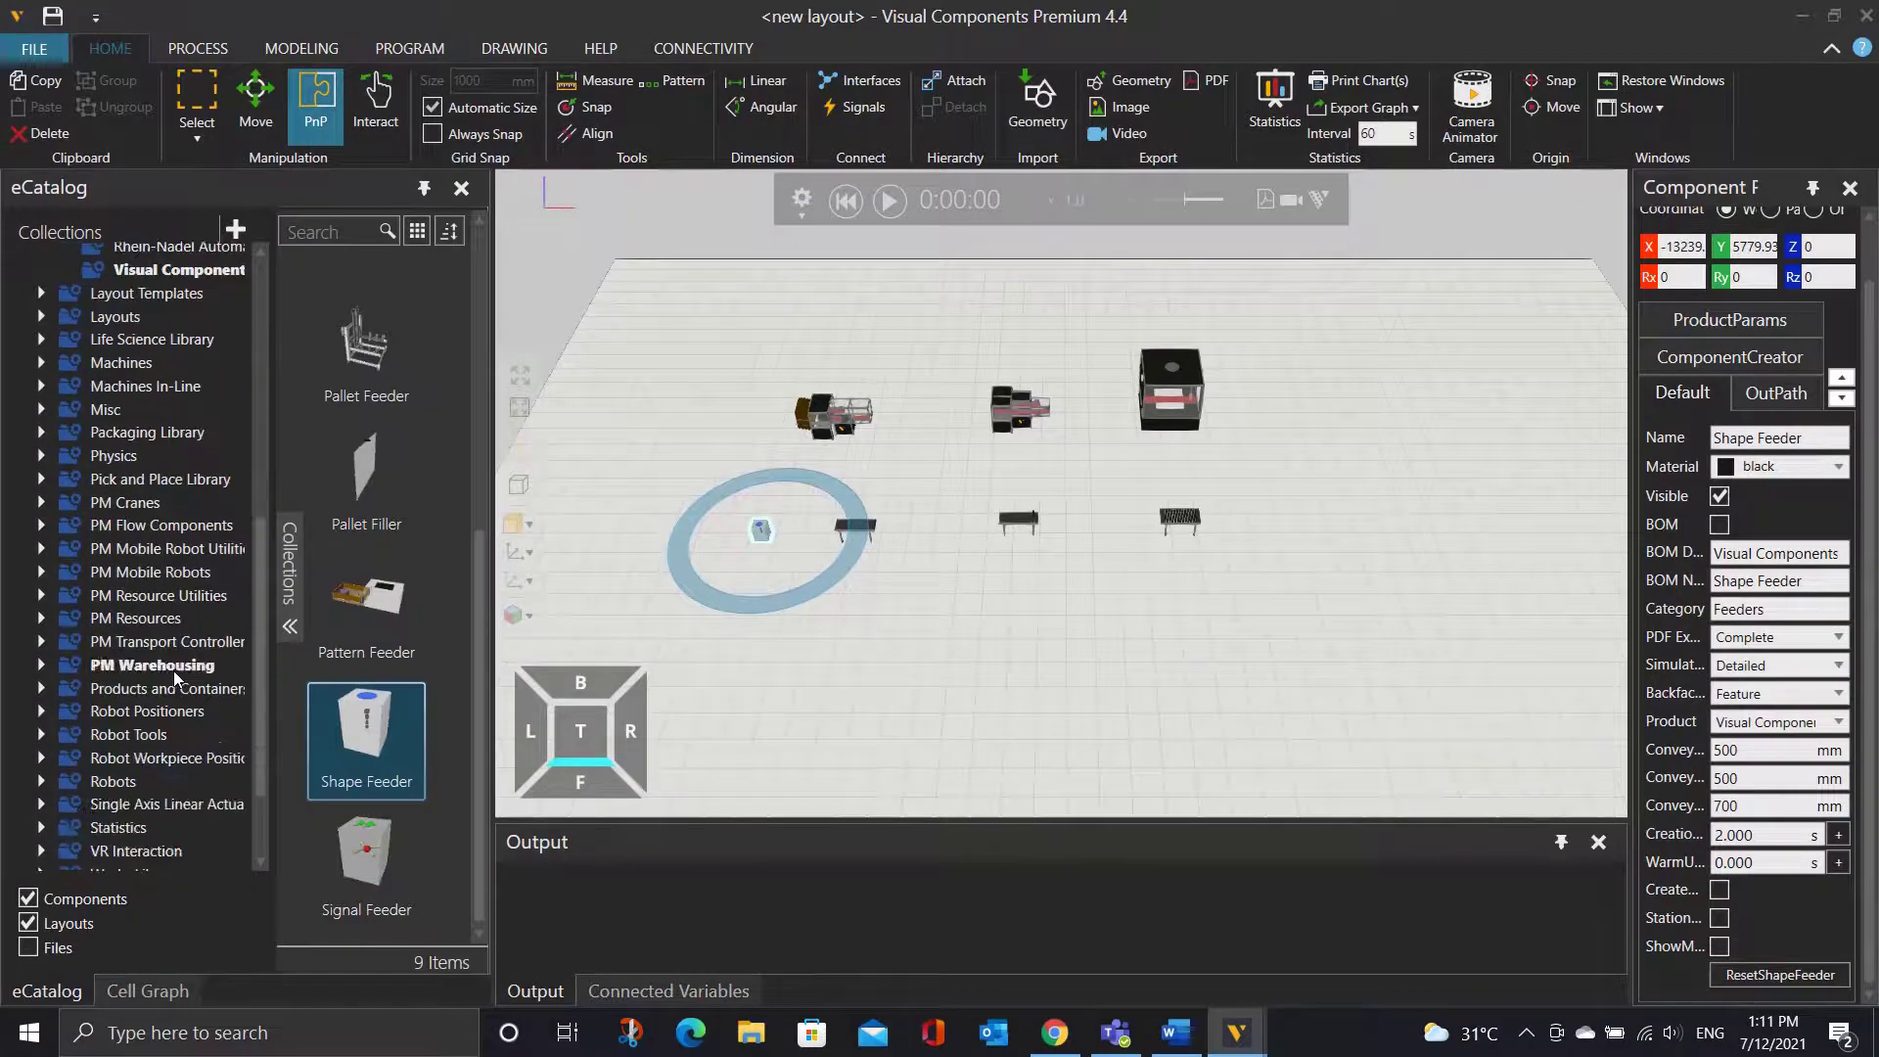
click(40, 781)
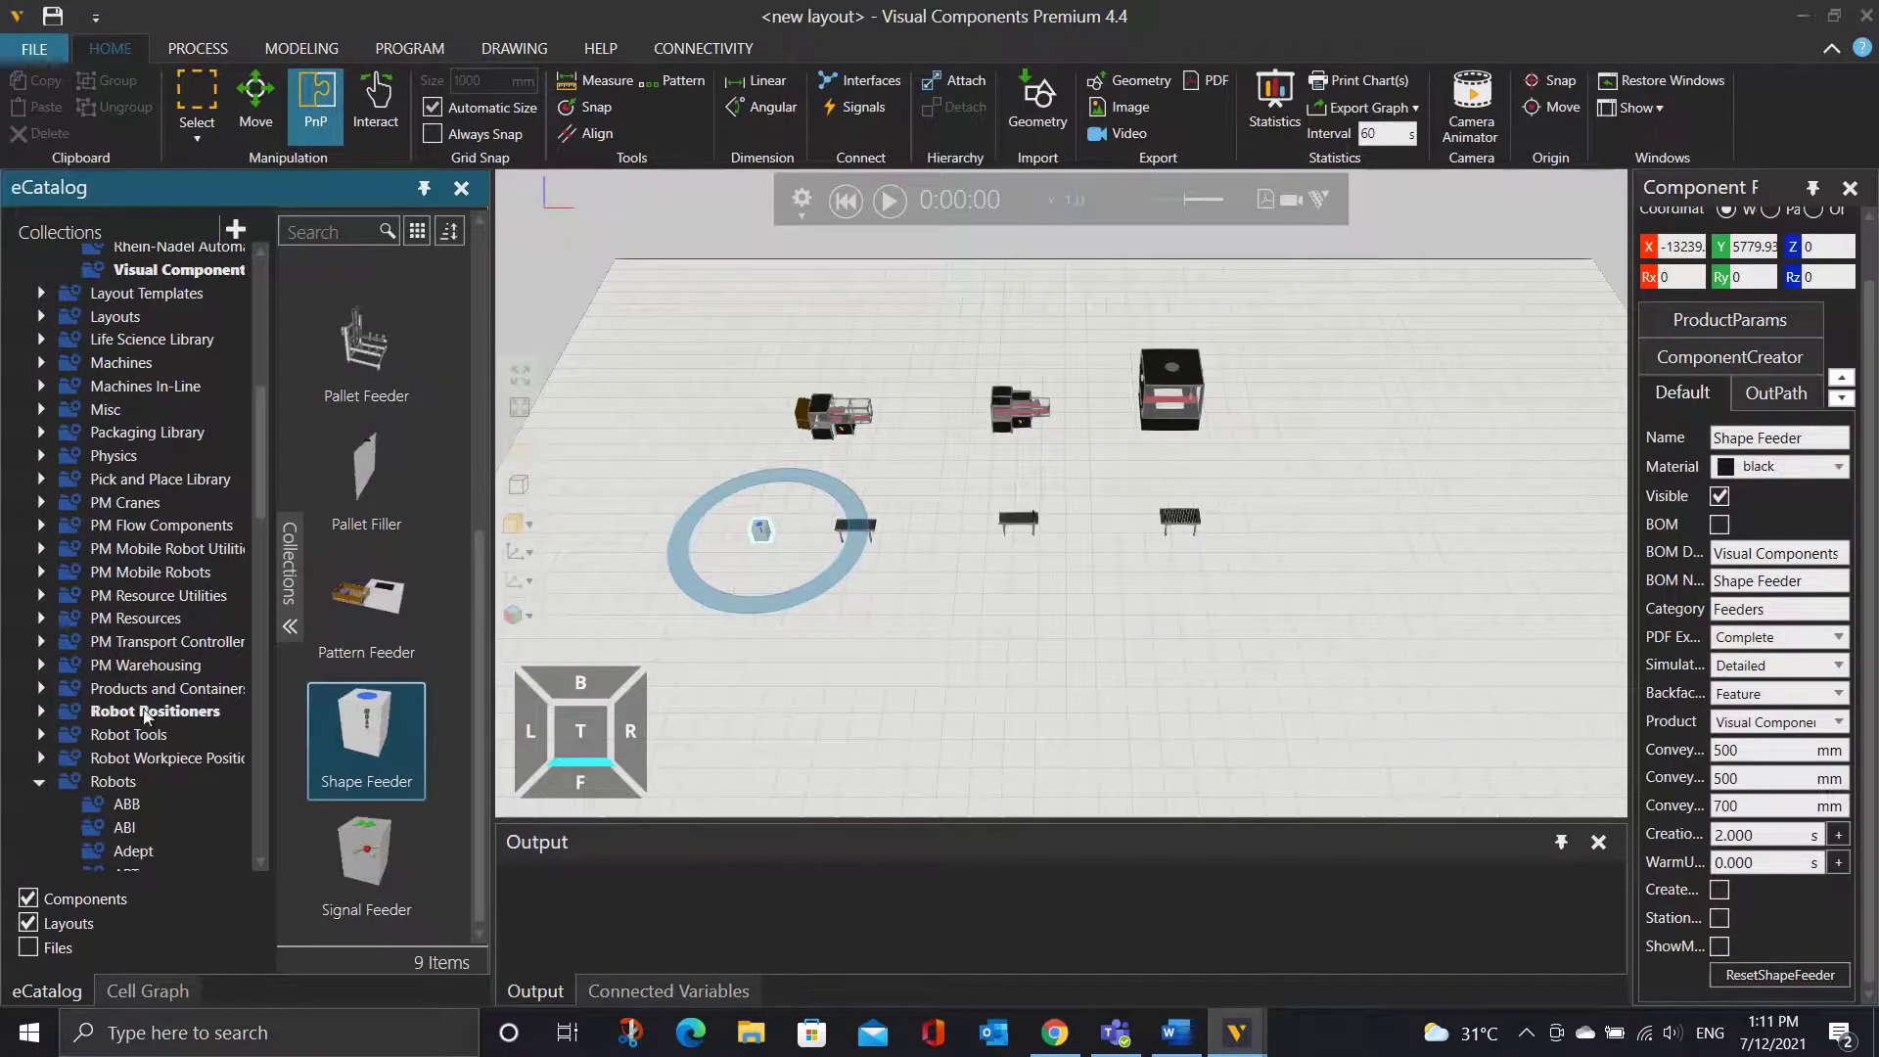
scroll(146, 714, down, 11)
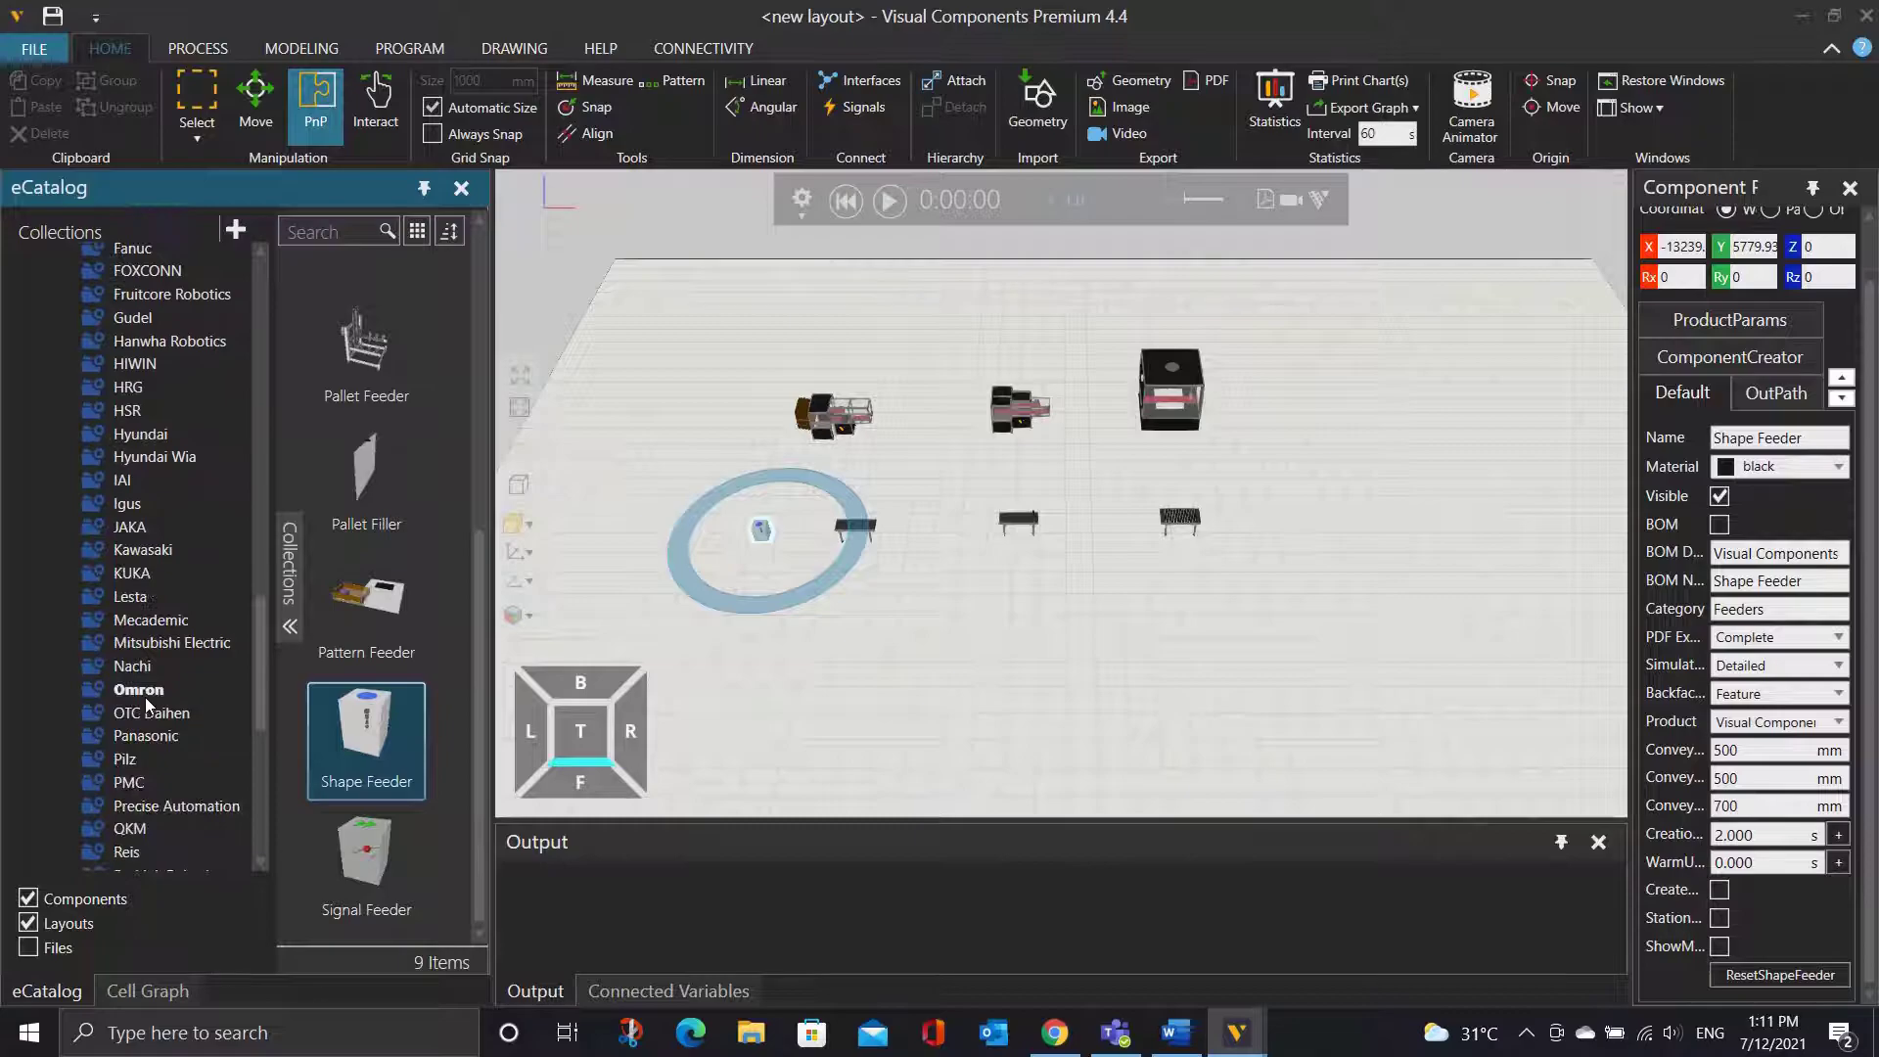
scroll(152, 700, down, 5)
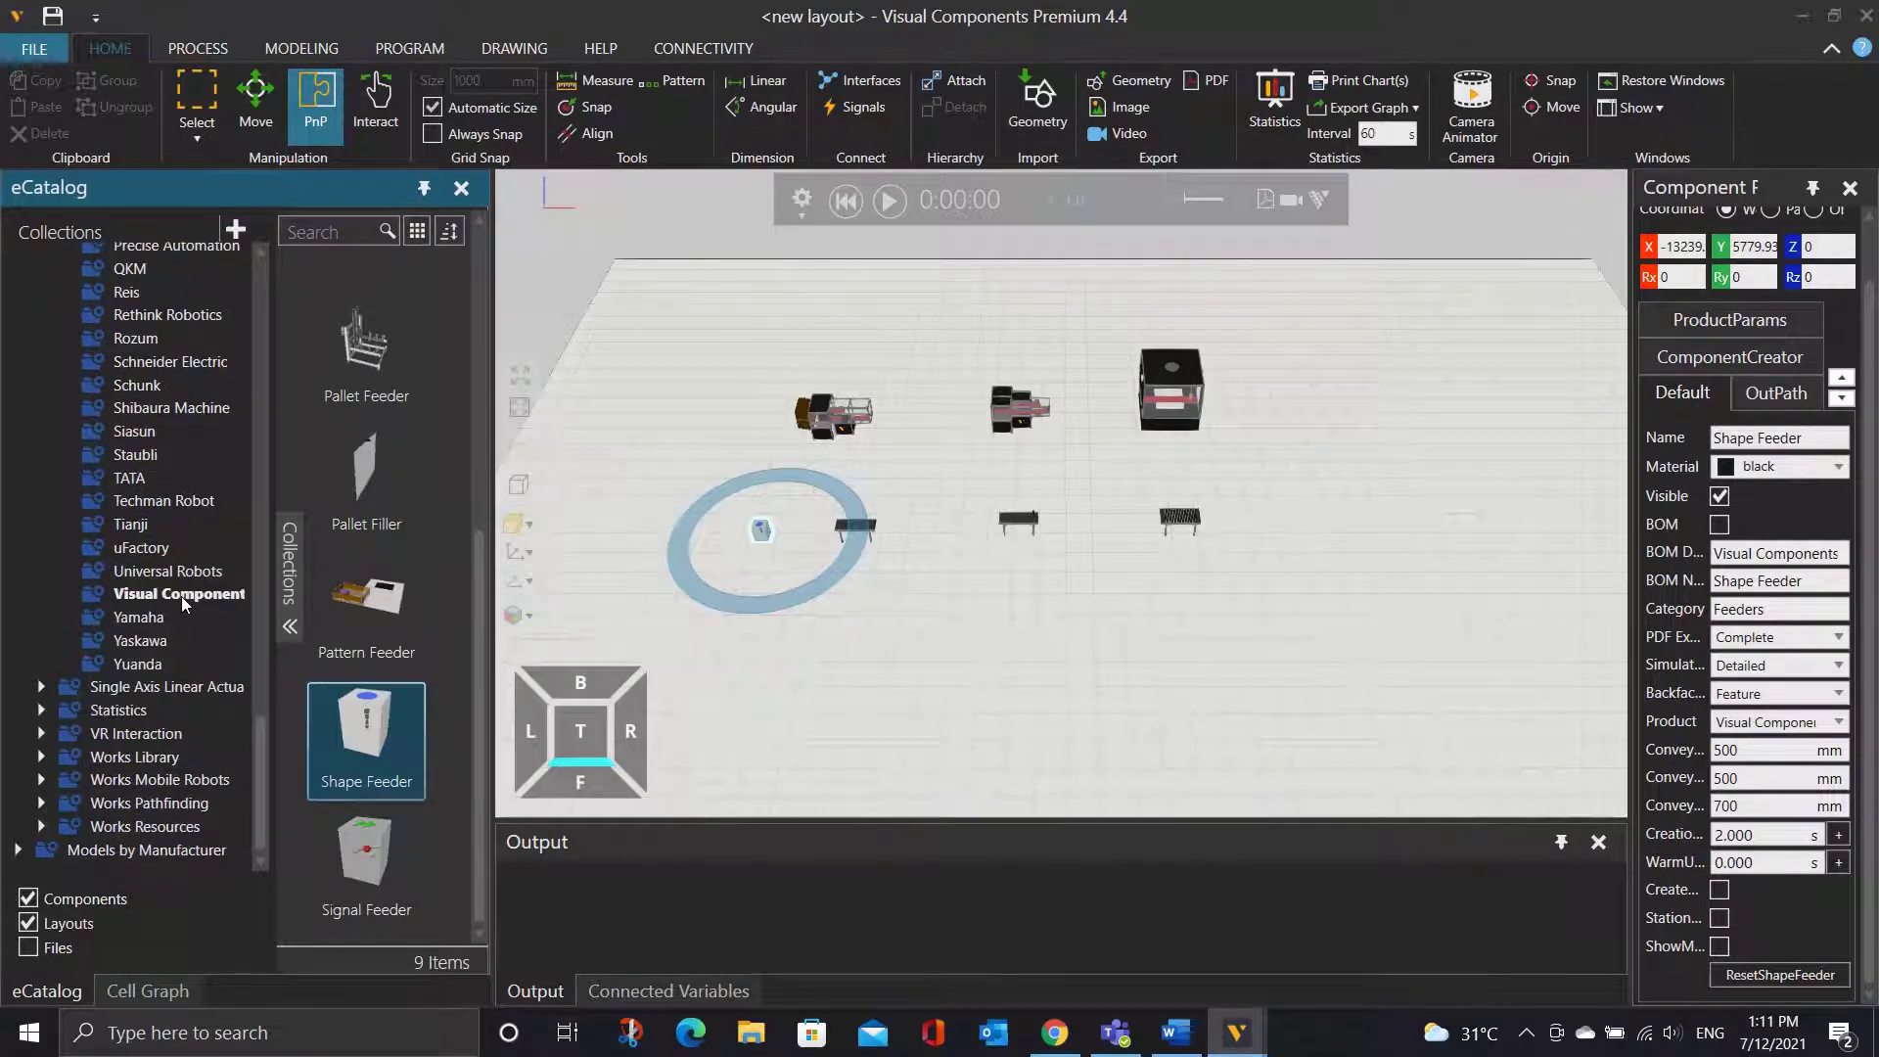
click(180, 596)
drag(370, 379, 938, 573)
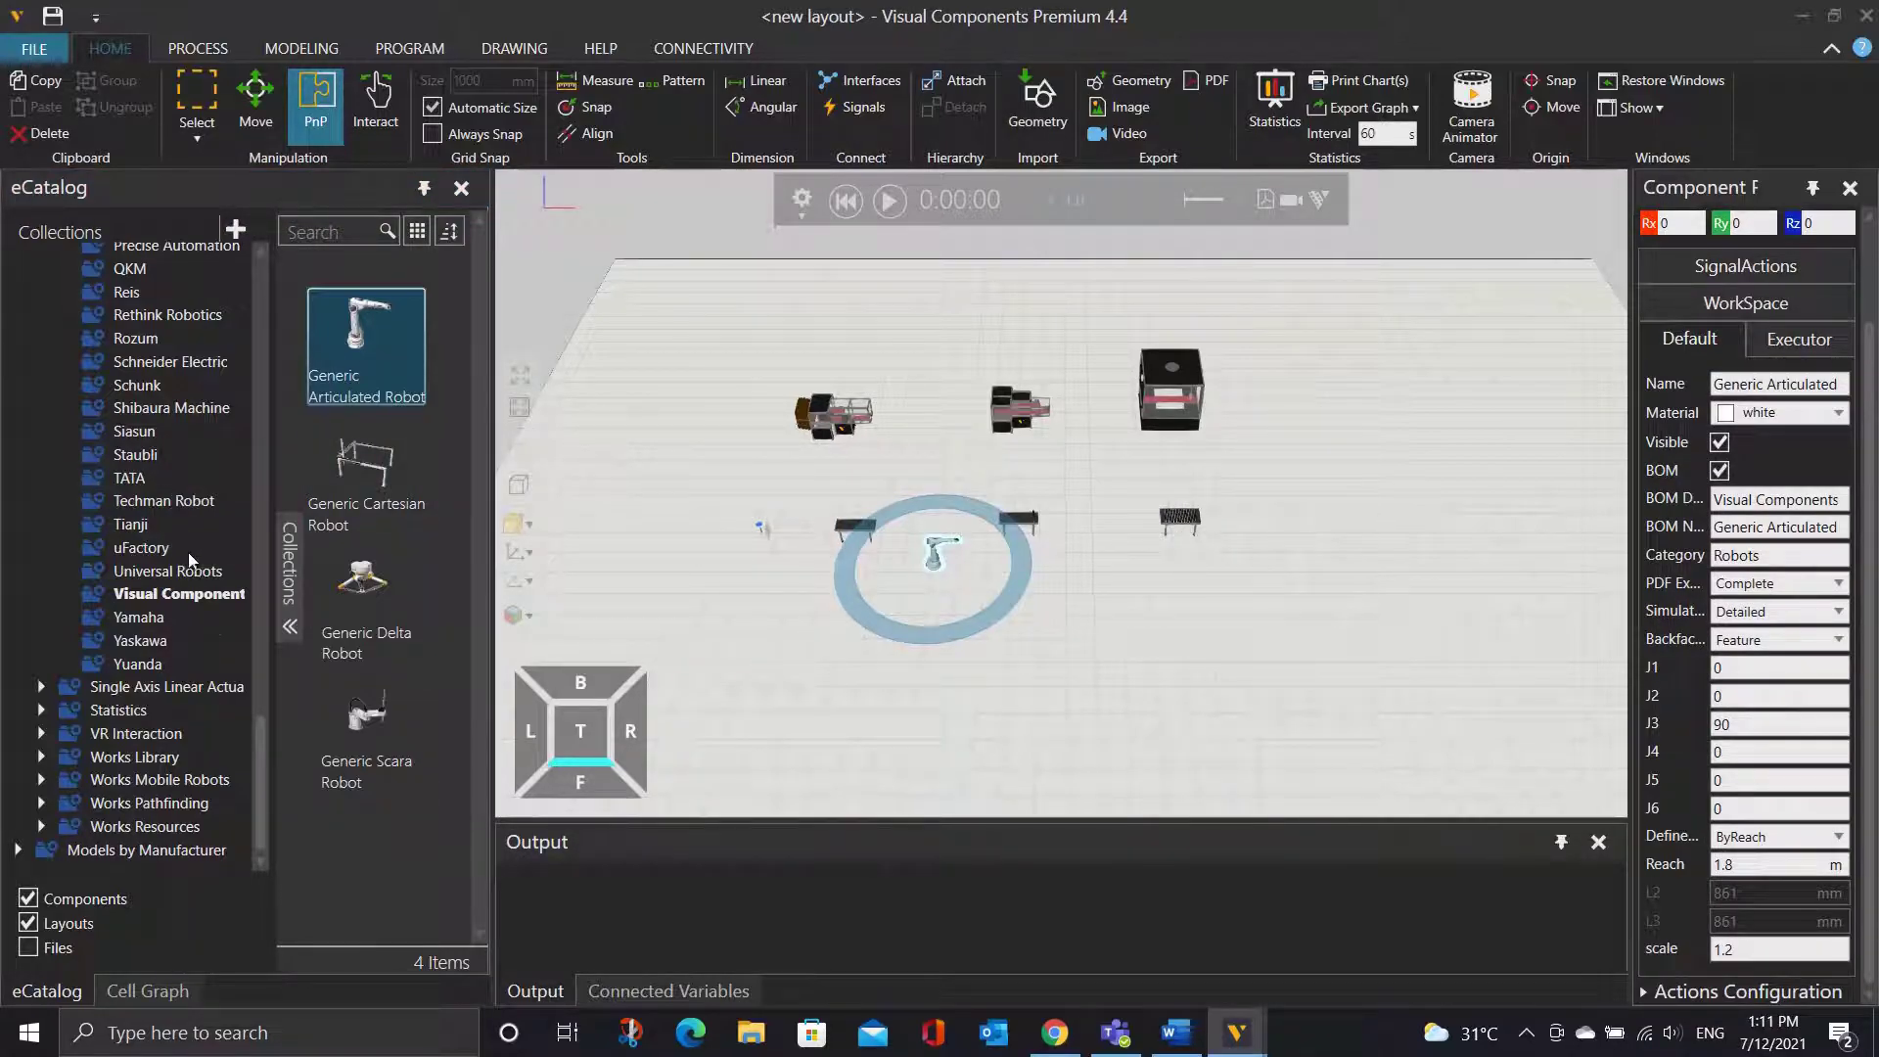
Add the parametric suction cup gripper from the Visual Components robot tools at about X -2281, Y 4644, near the articulated robot.
scroll(191, 562, up, 10)
scroll(191, 562, up, 9)
click(191, 817)
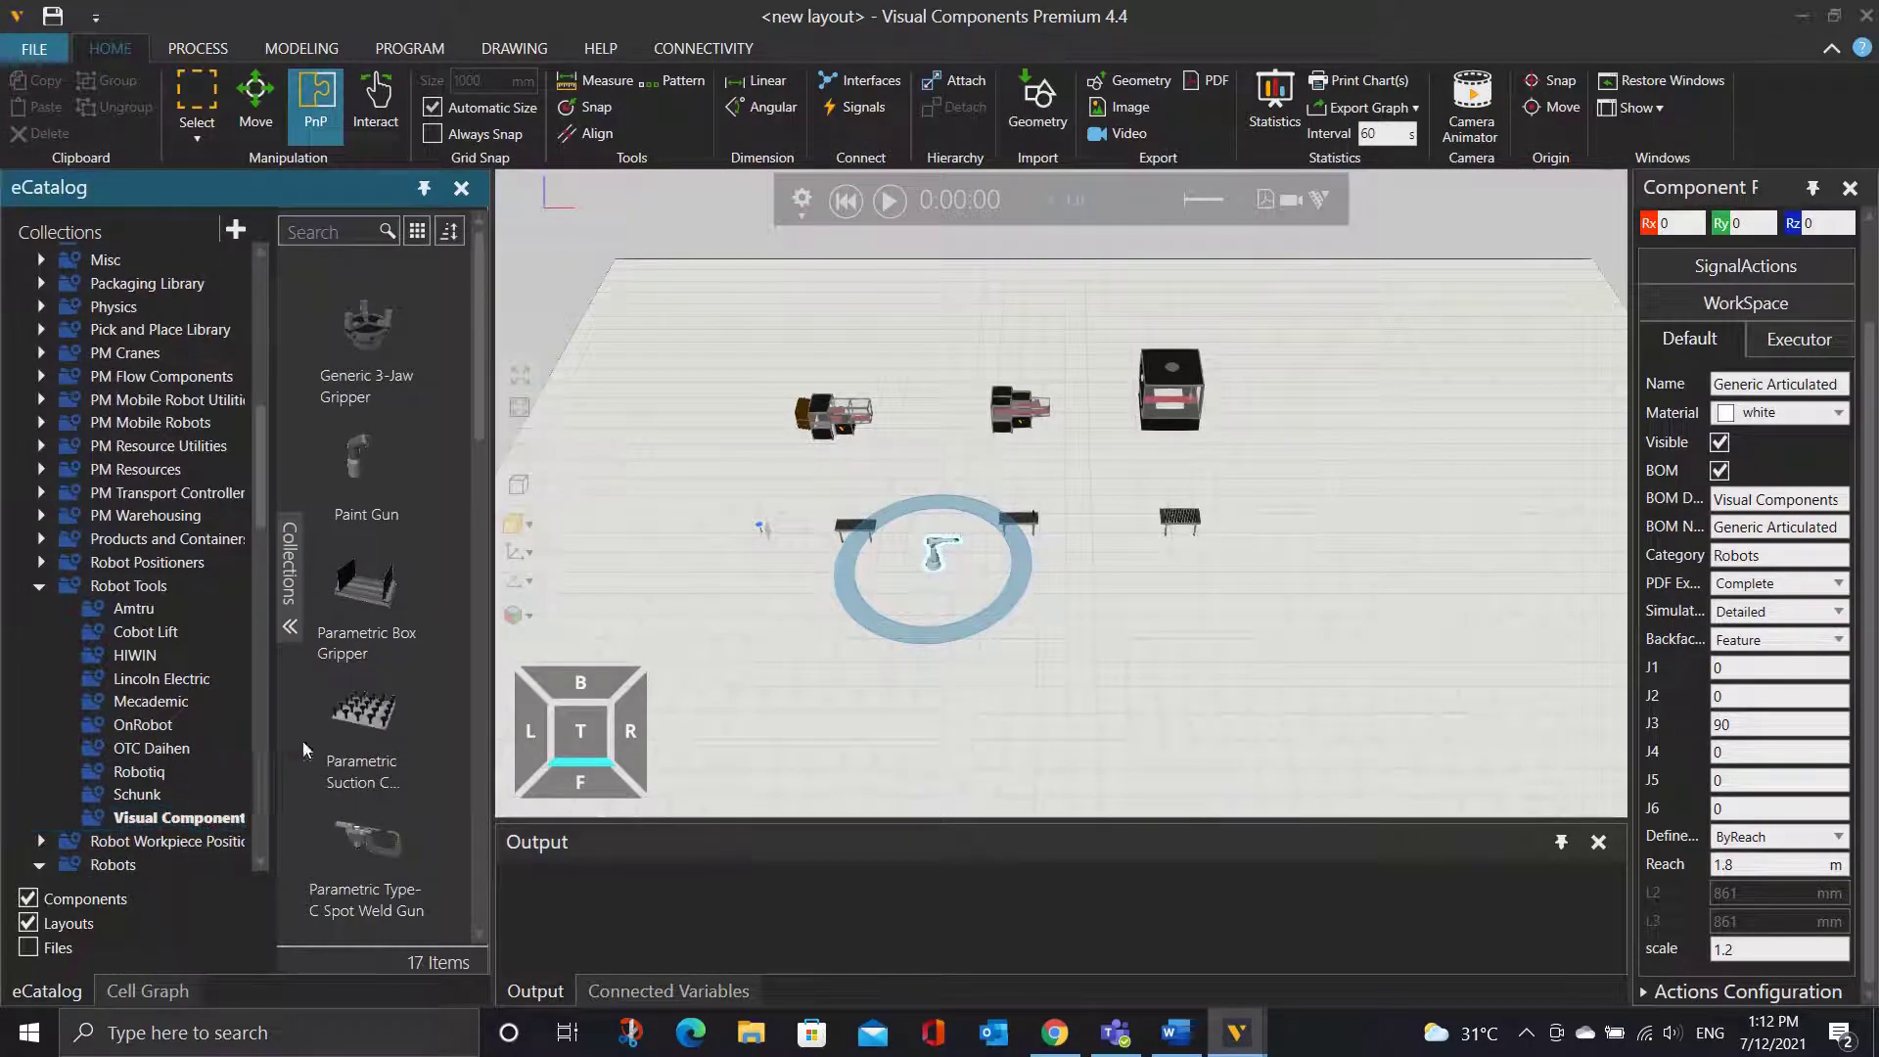
drag(351, 730, 1060, 567)
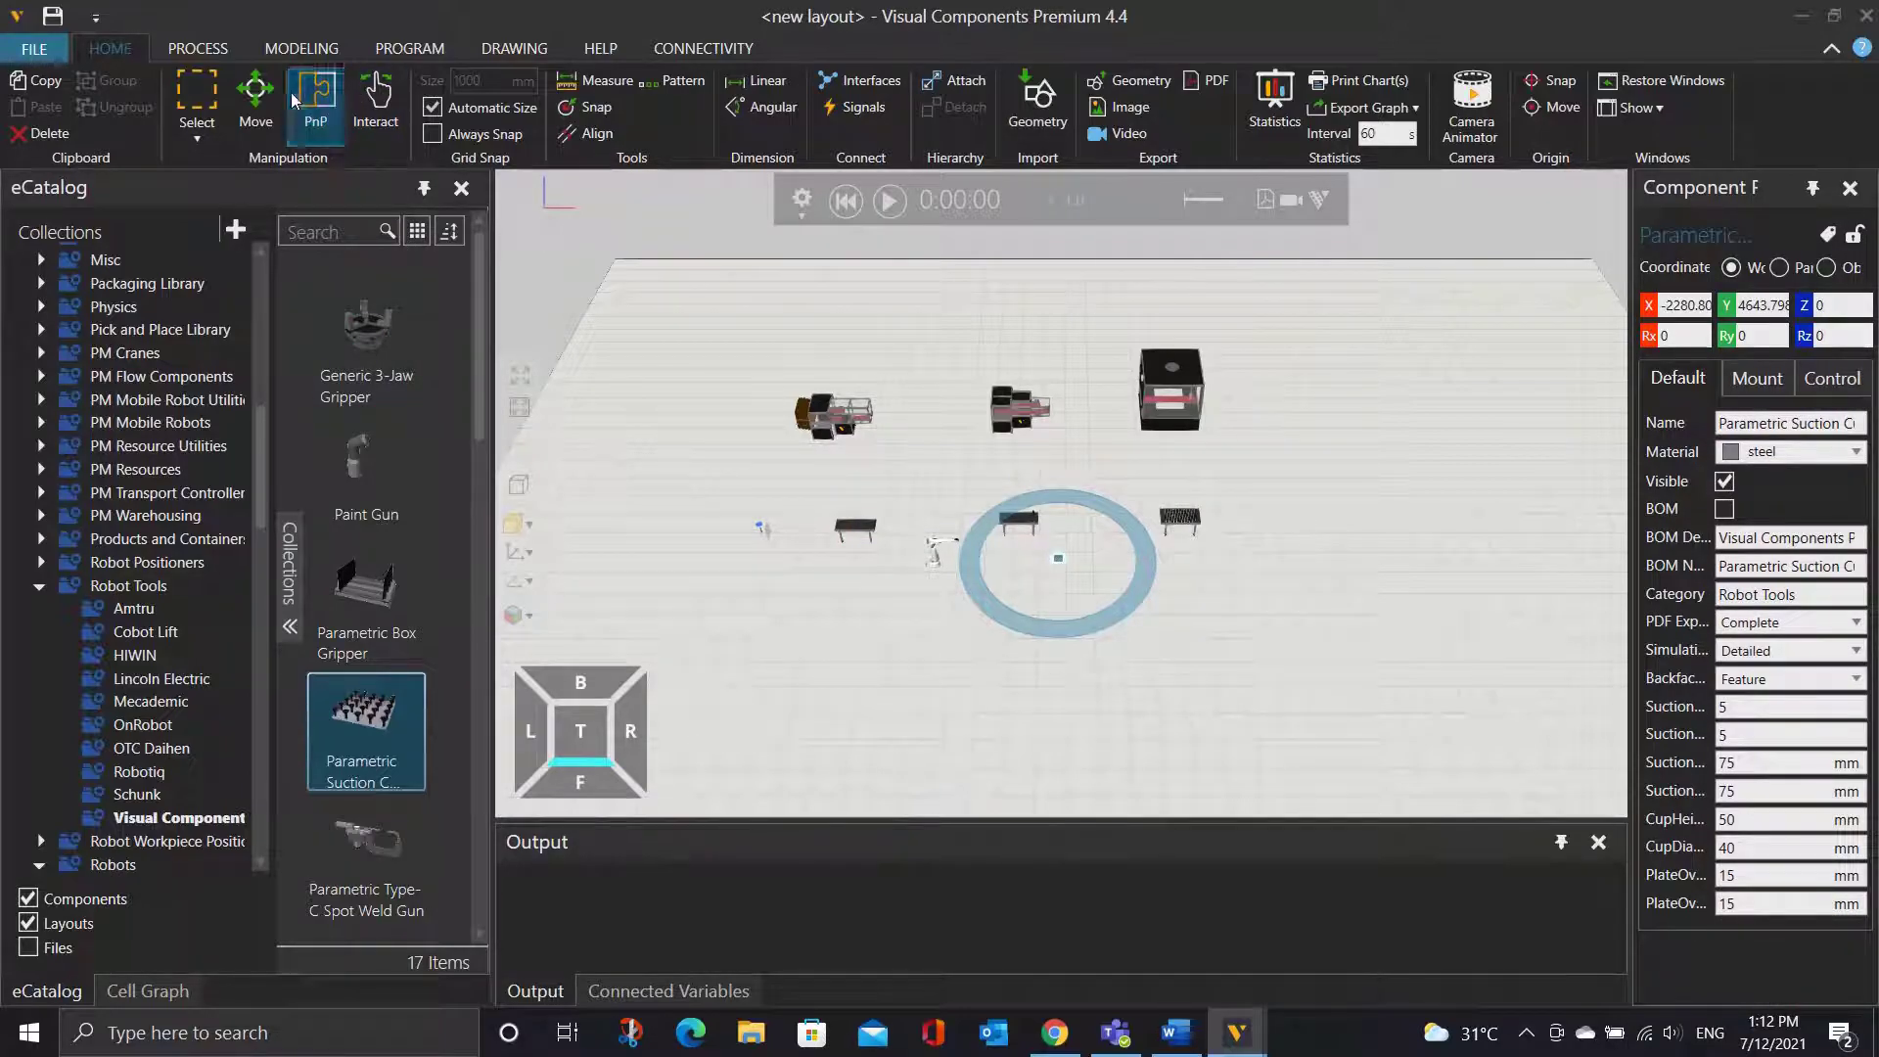
Move the suction cup gripper closer to the articulated robot, to about X -5322, Y 5037.
scroll(1025, 583, up, 5)
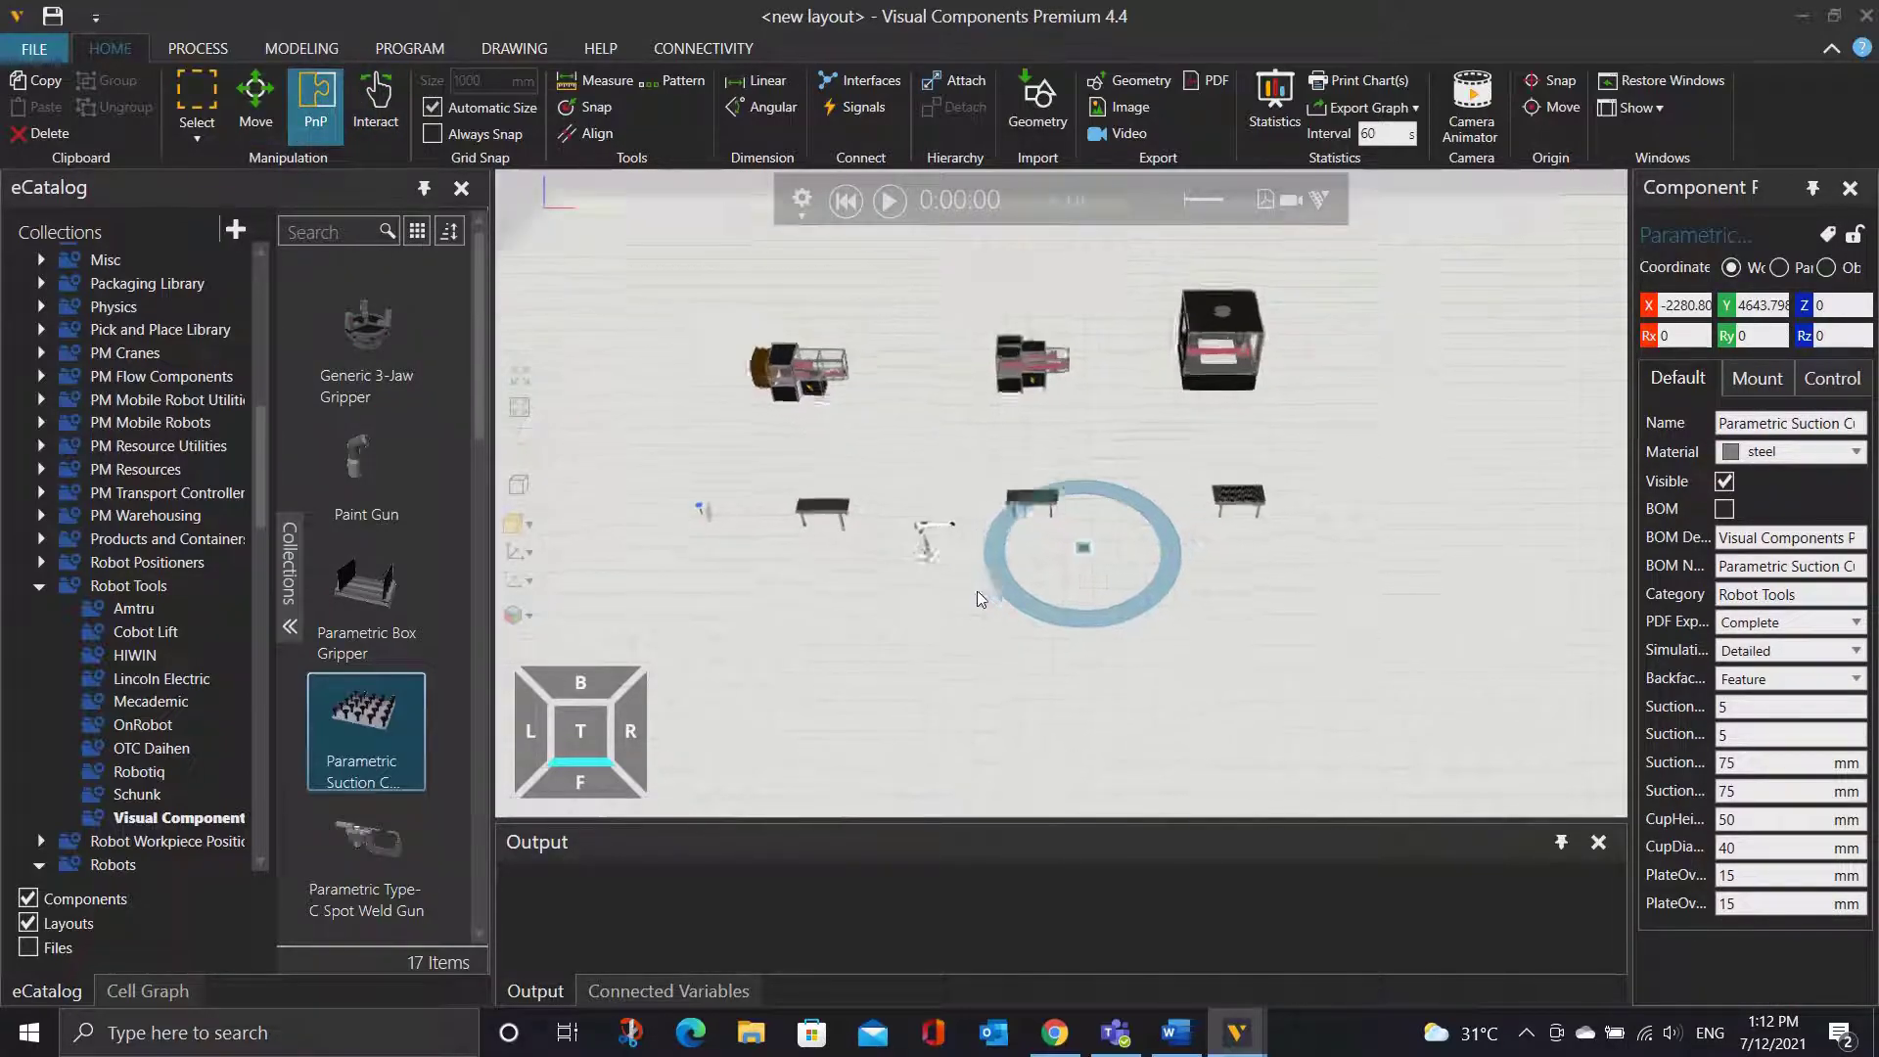
drag(1061, 601, 844, 572)
scroll(843, 573, down, 2)
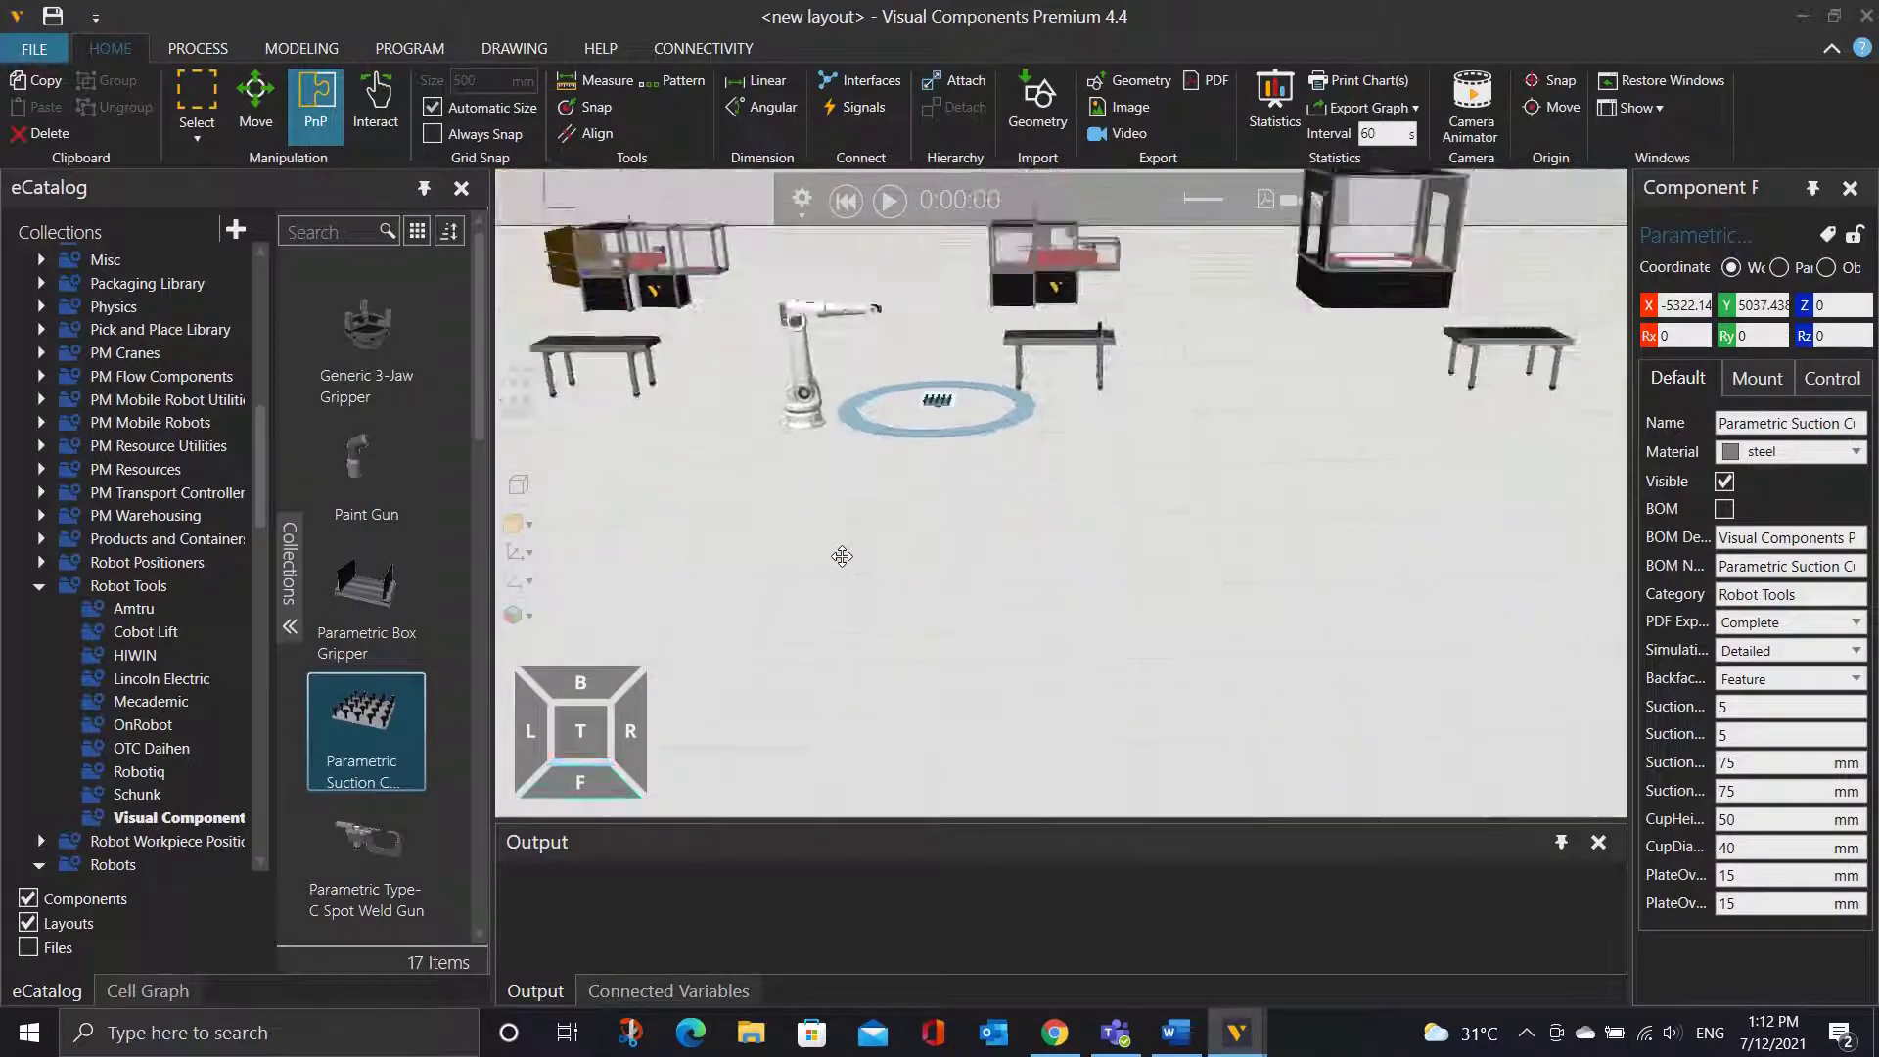
Mount the suction cup gripper on the flange at the end of the articulated robot's arm.
scroll(851, 490, up, 4)
drag(983, 479, 872, 421)
scroll(872, 432, up, 3)
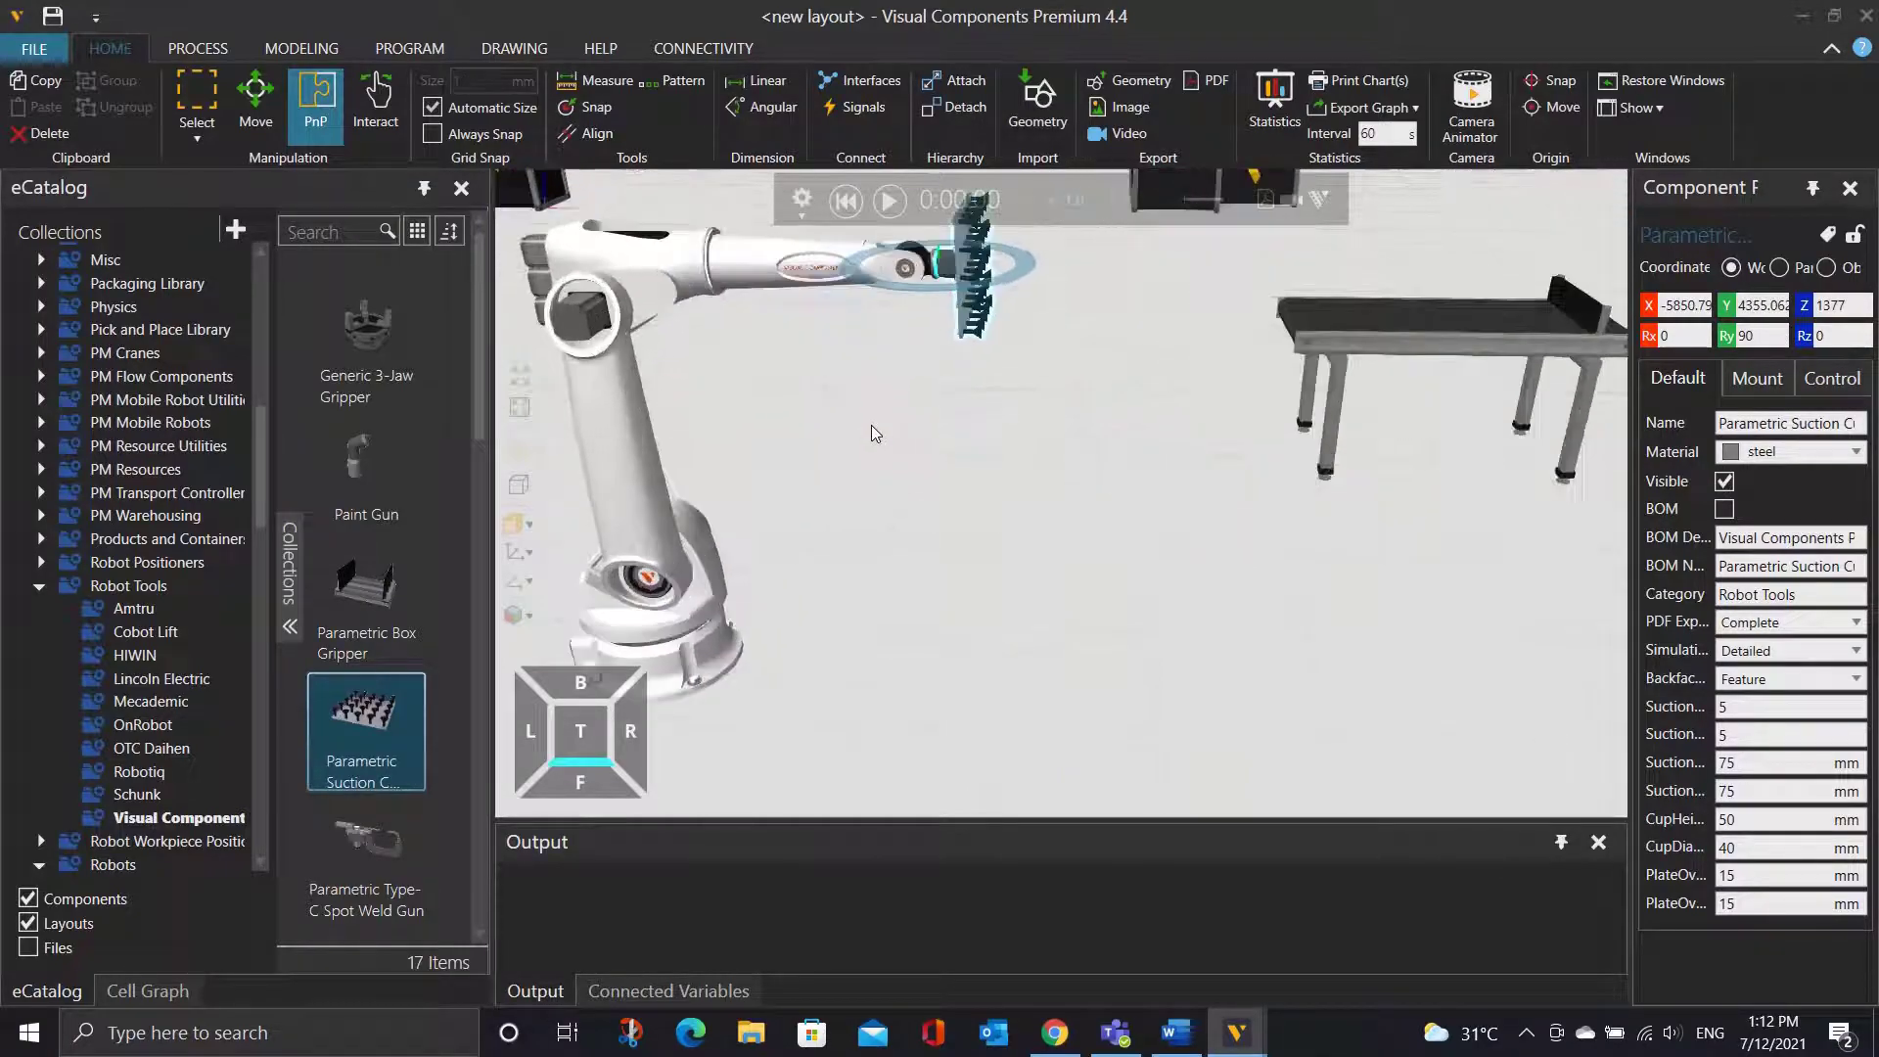
scroll(1077, 529, down, 1)
scroll(1053, 614, down, 5)
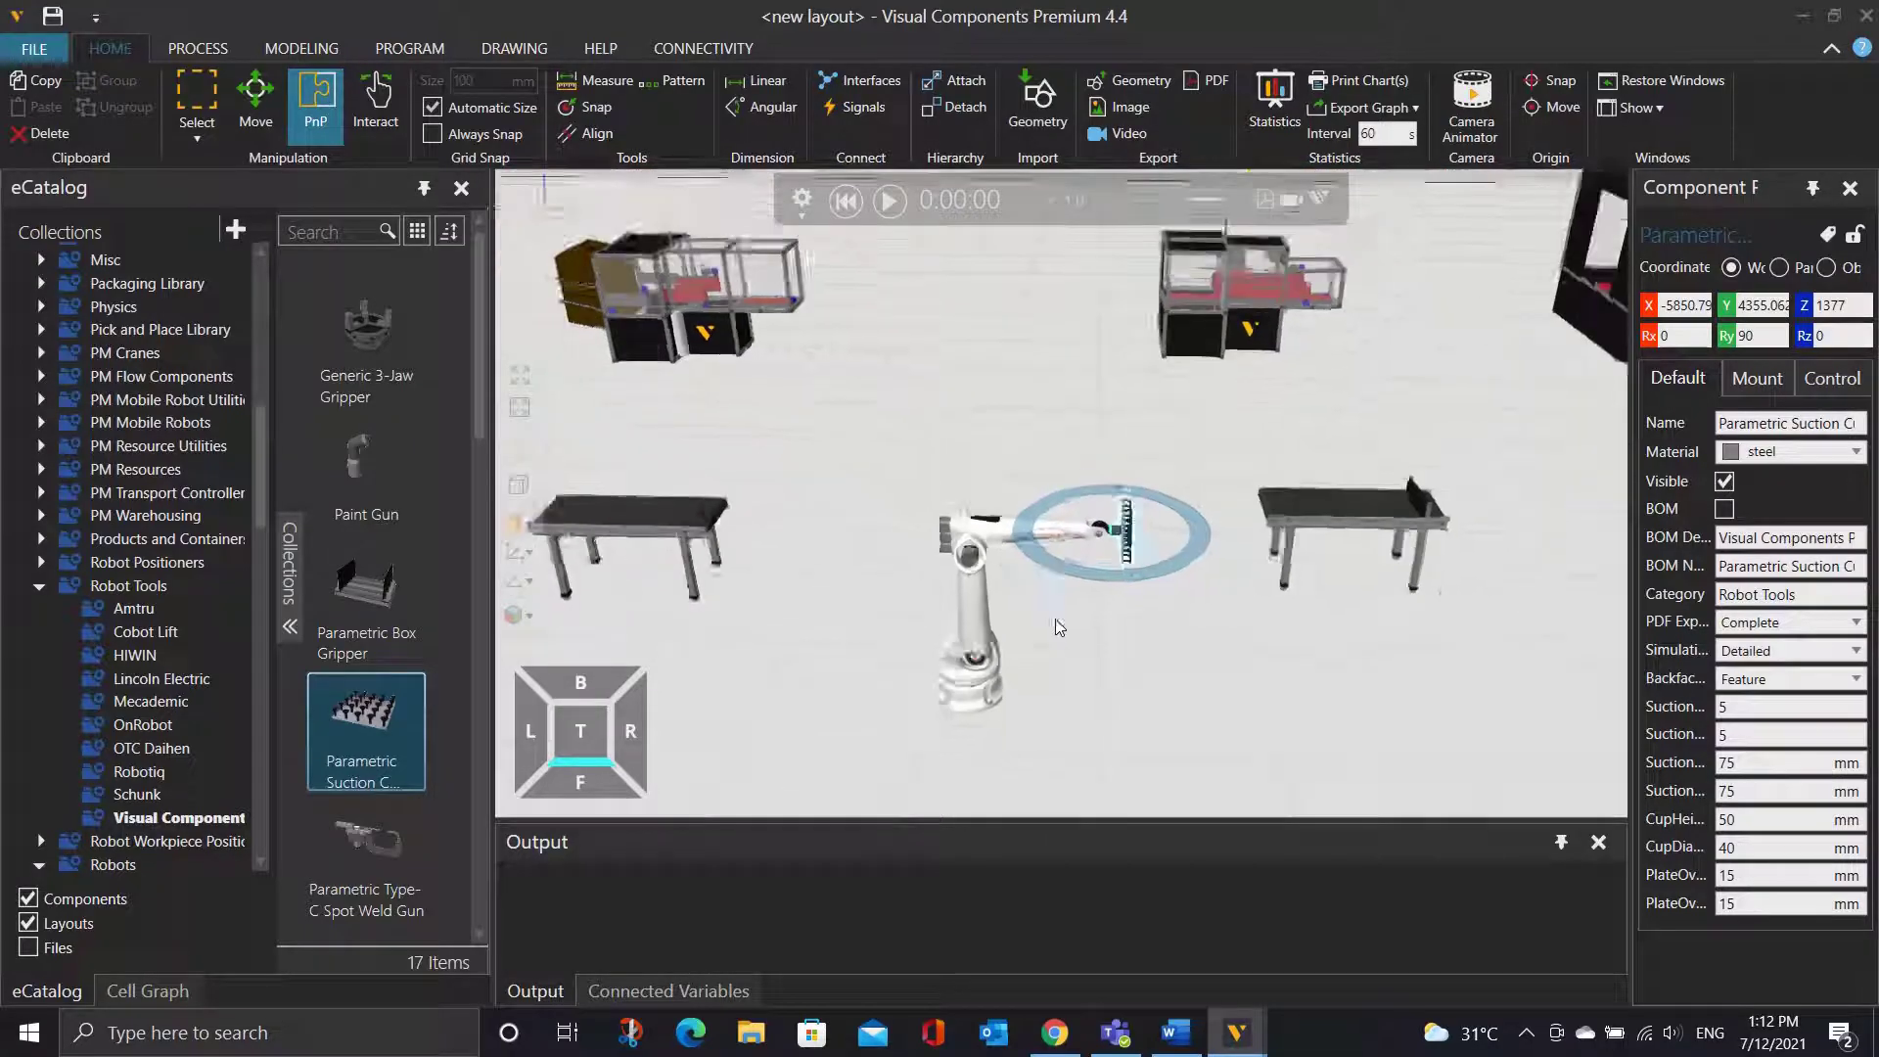
click(1166, 650)
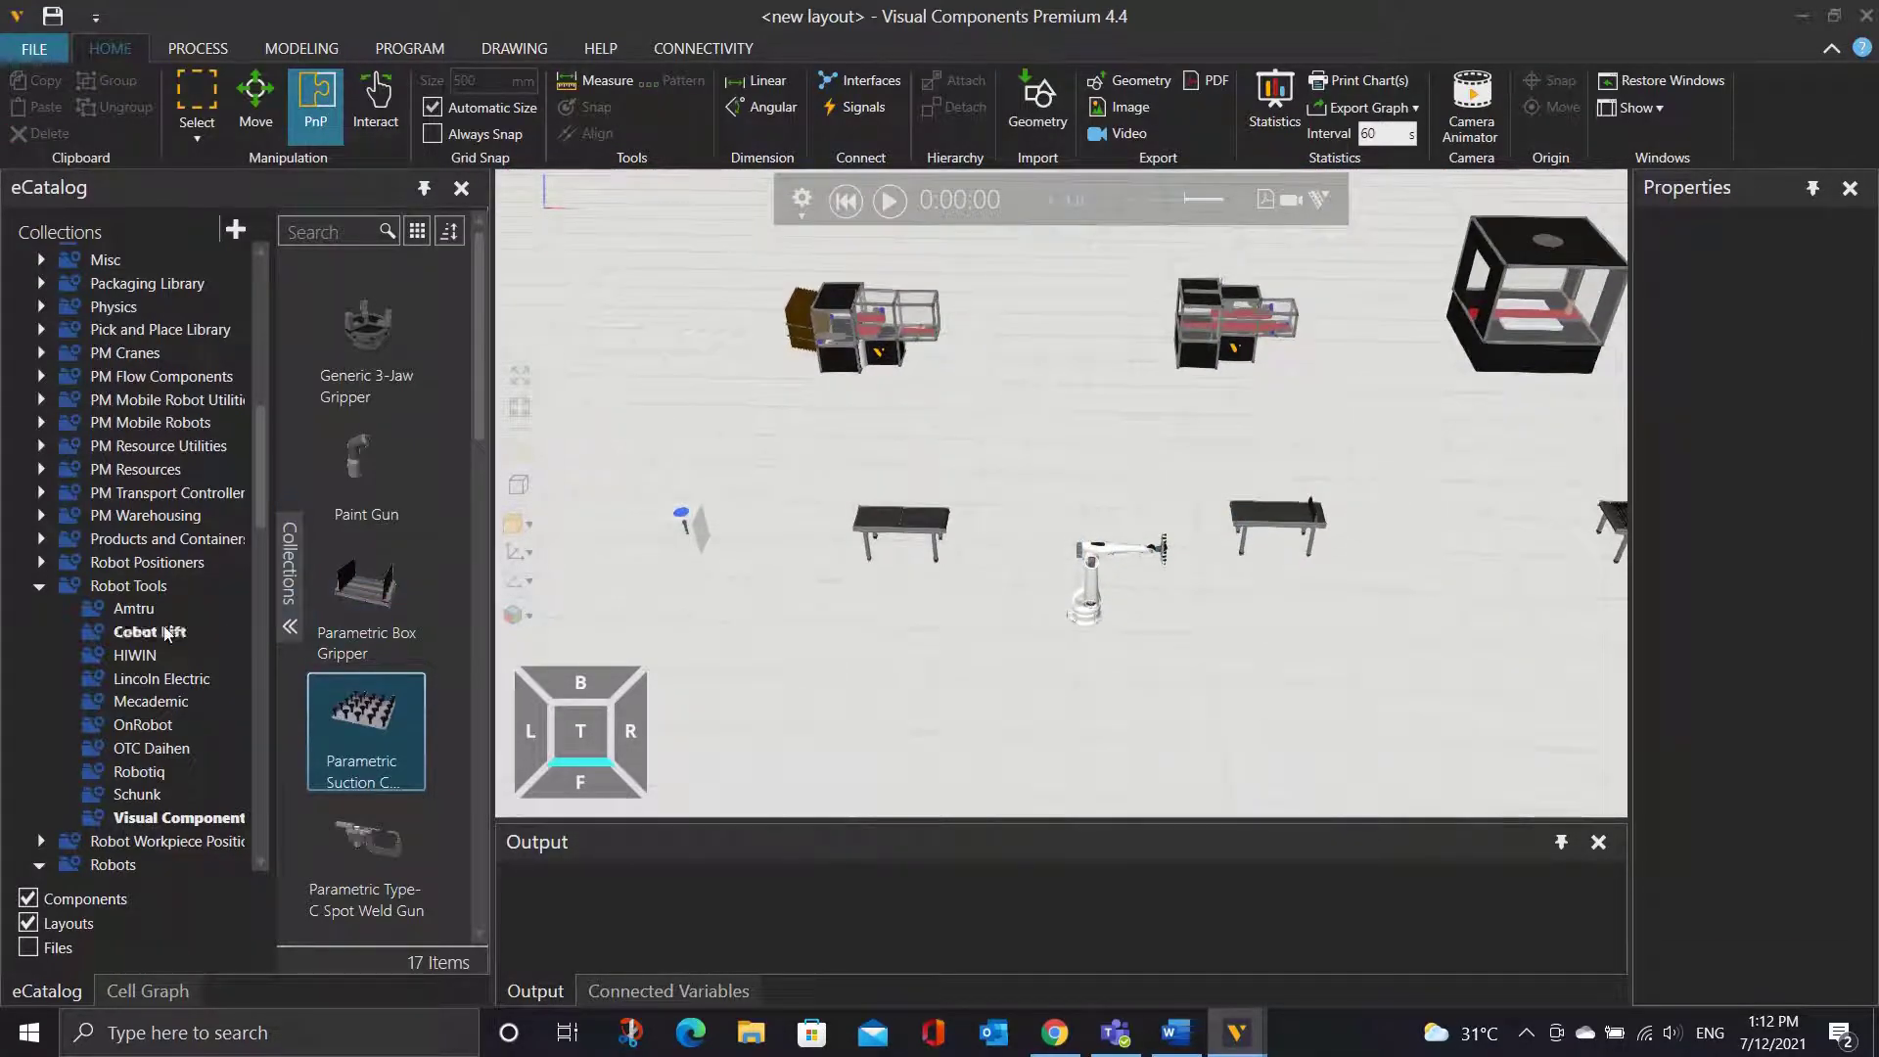
Add a Simple Robot Pedestal from the Visual Components robot positioners beside the robot, at about X -8320, Y 3984.
click(41, 562)
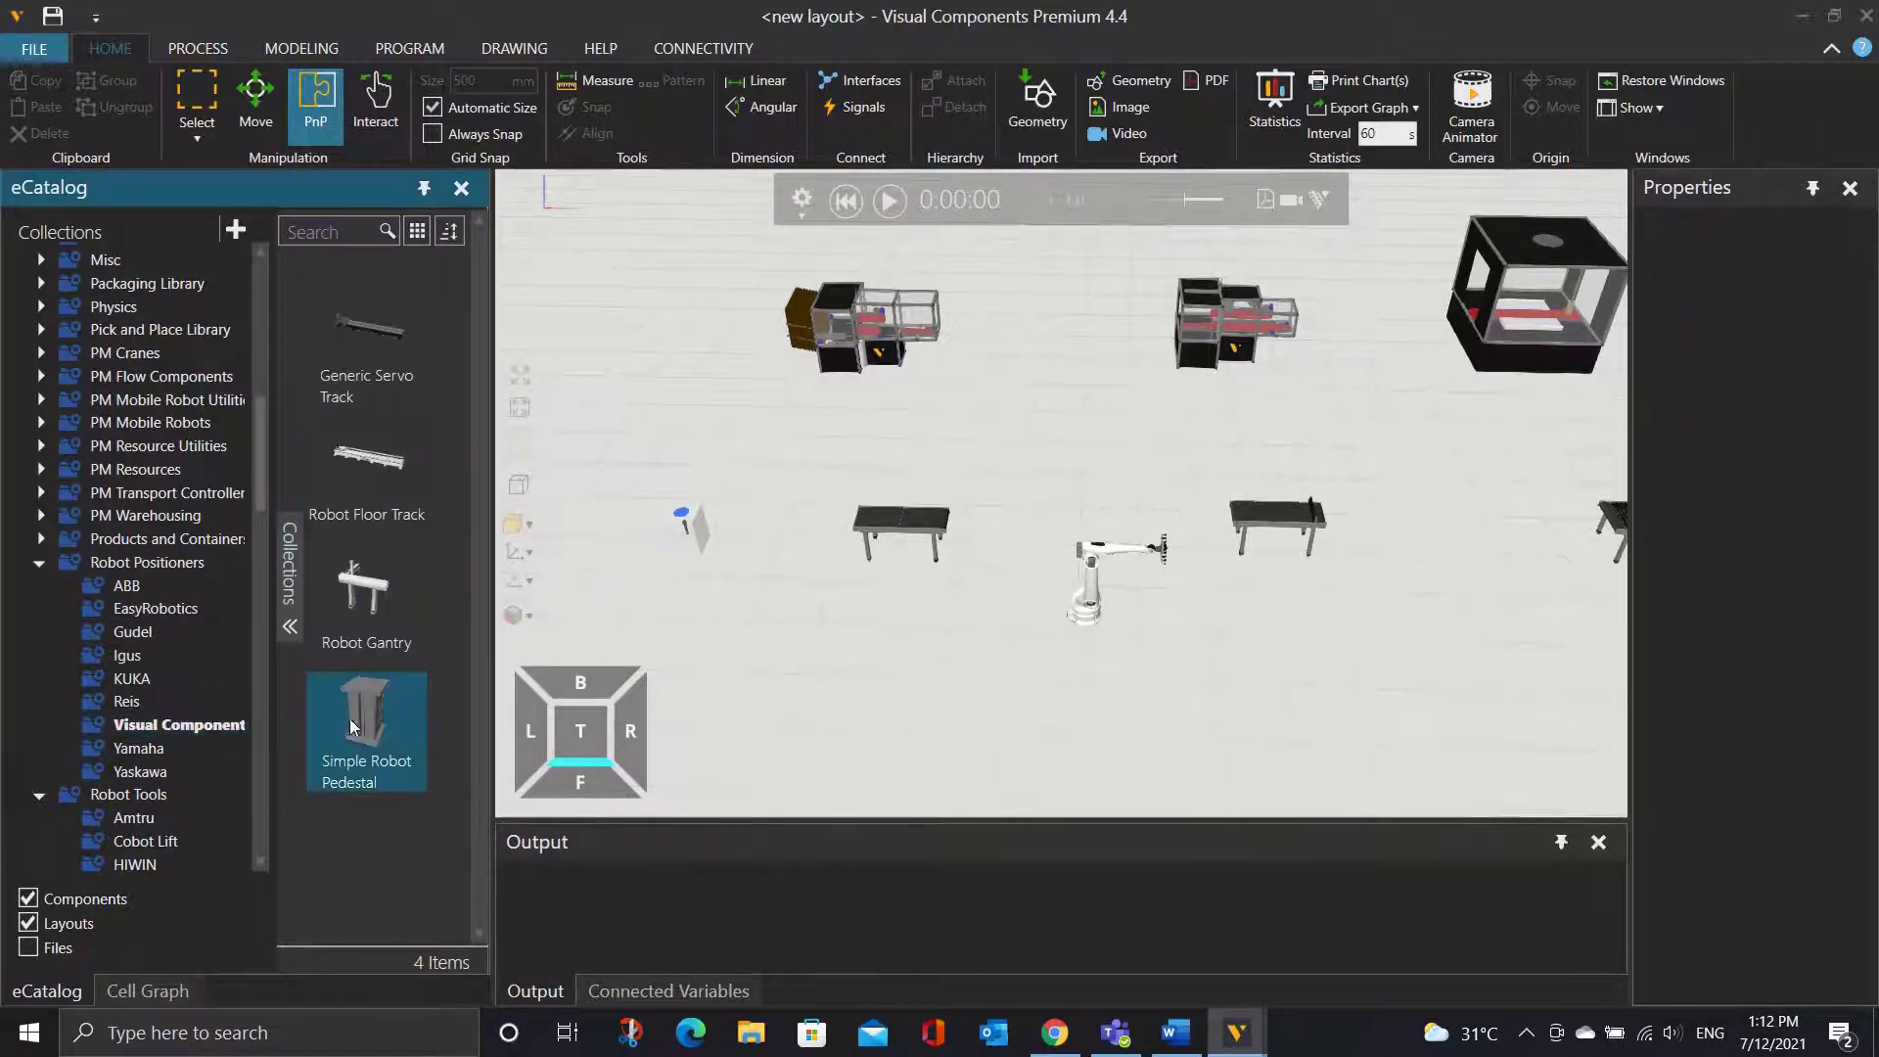
drag(380, 732, 979, 631)
scroll(1055, 644, up, 2)
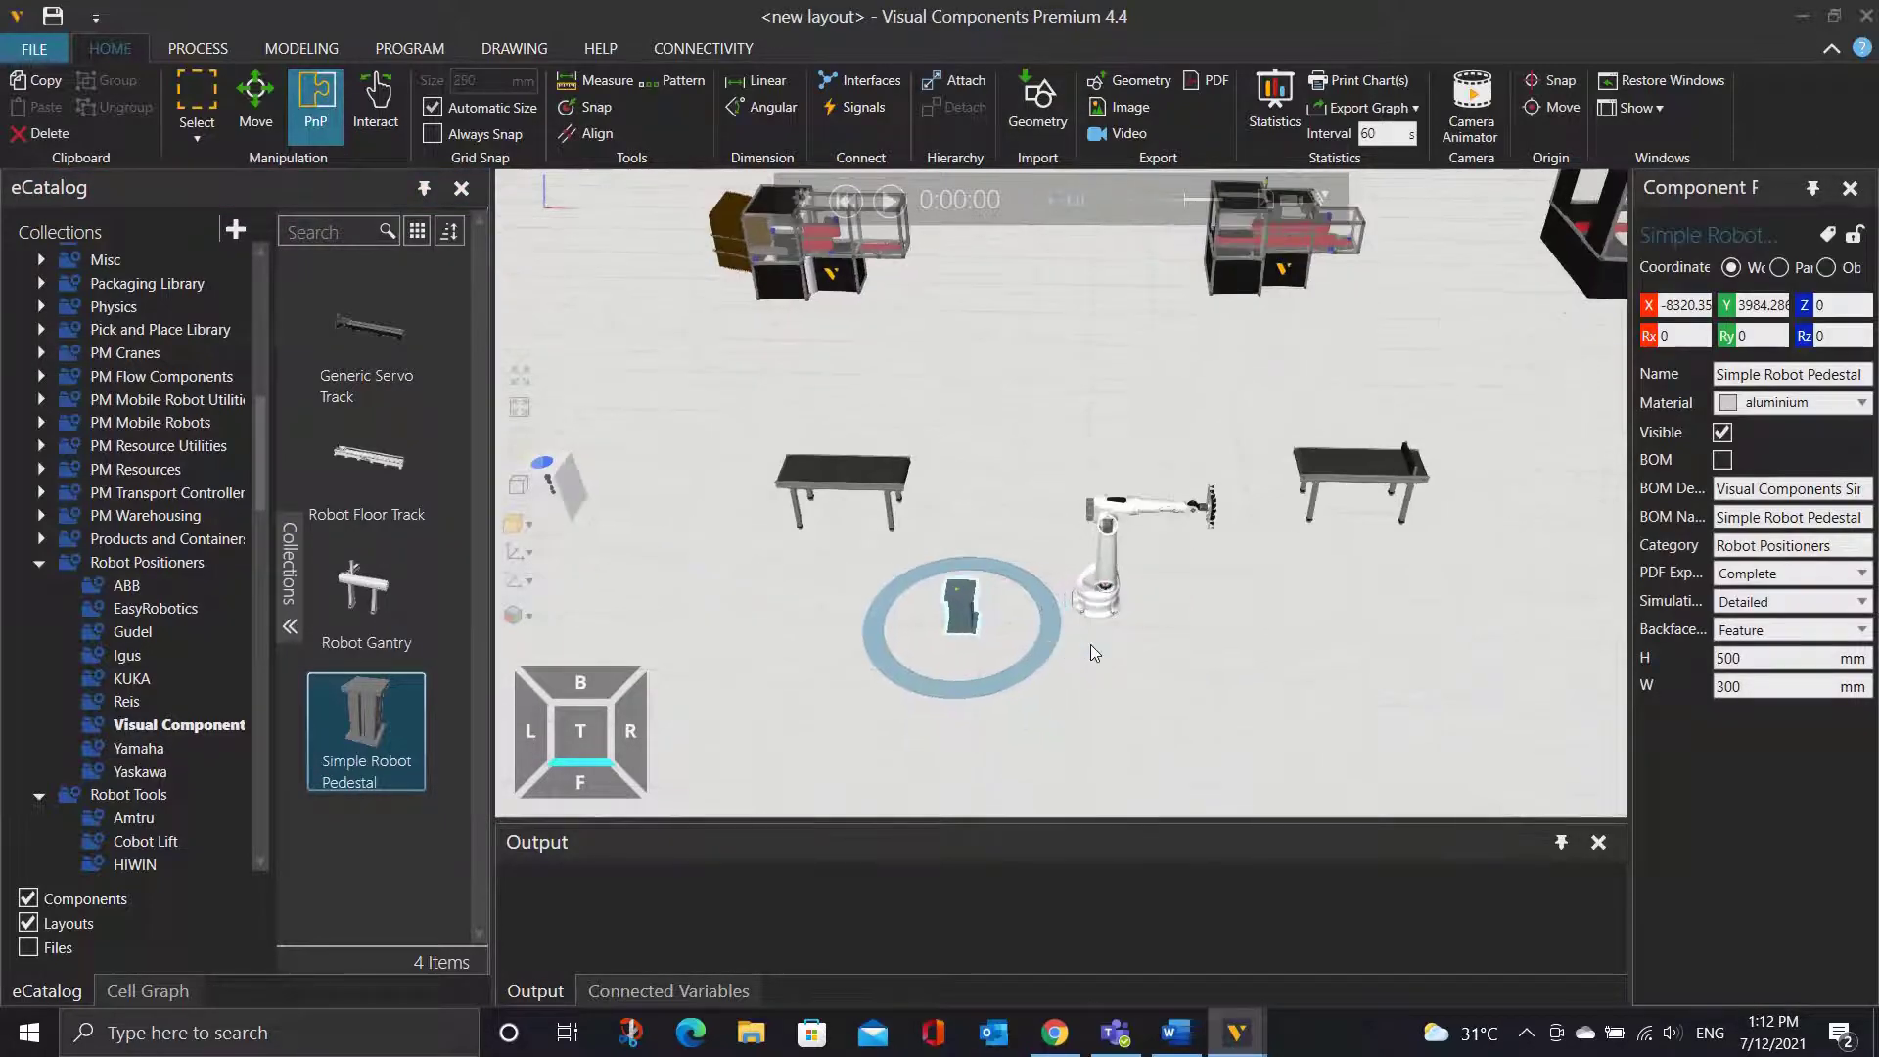
click(1149, 679)
scroll(1149, 679, down, 1)
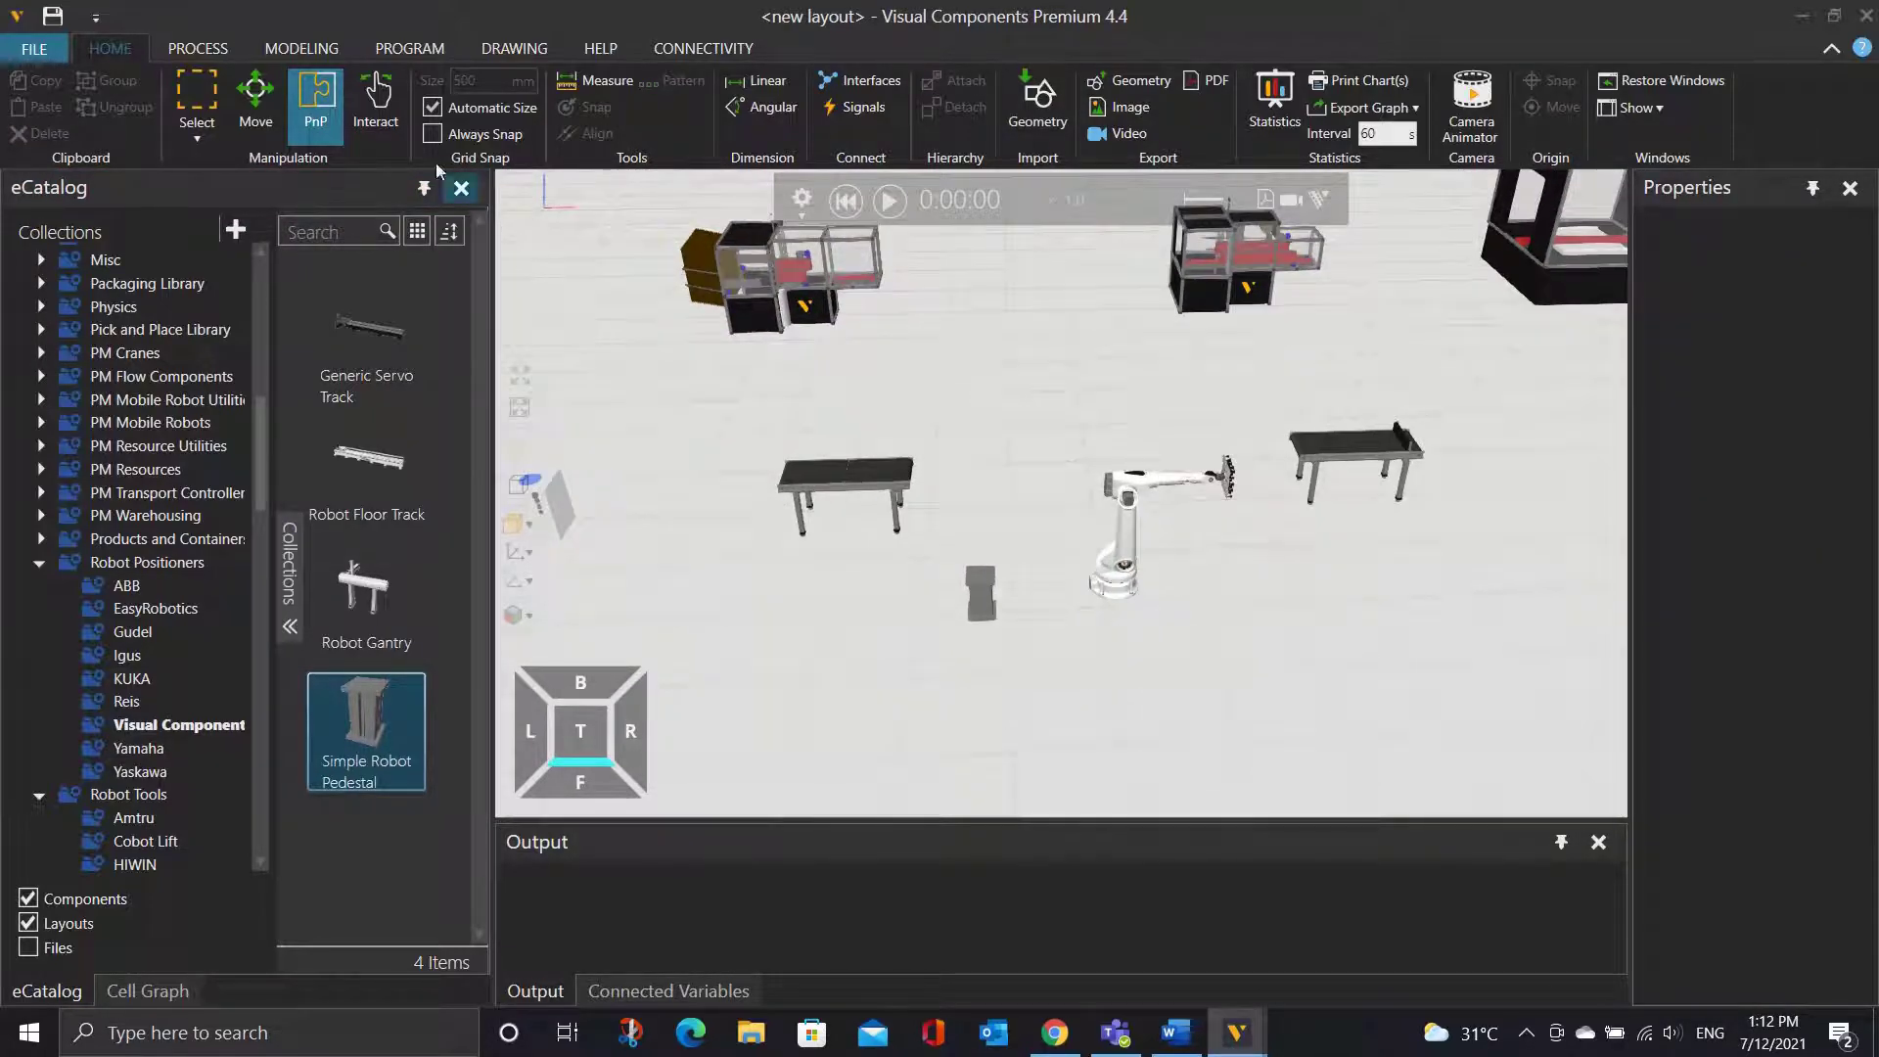
Mount the articulated robot, with its gripper, on top of the Simple Robot Pedestal.
click(315, 98)
click(1126, 582)
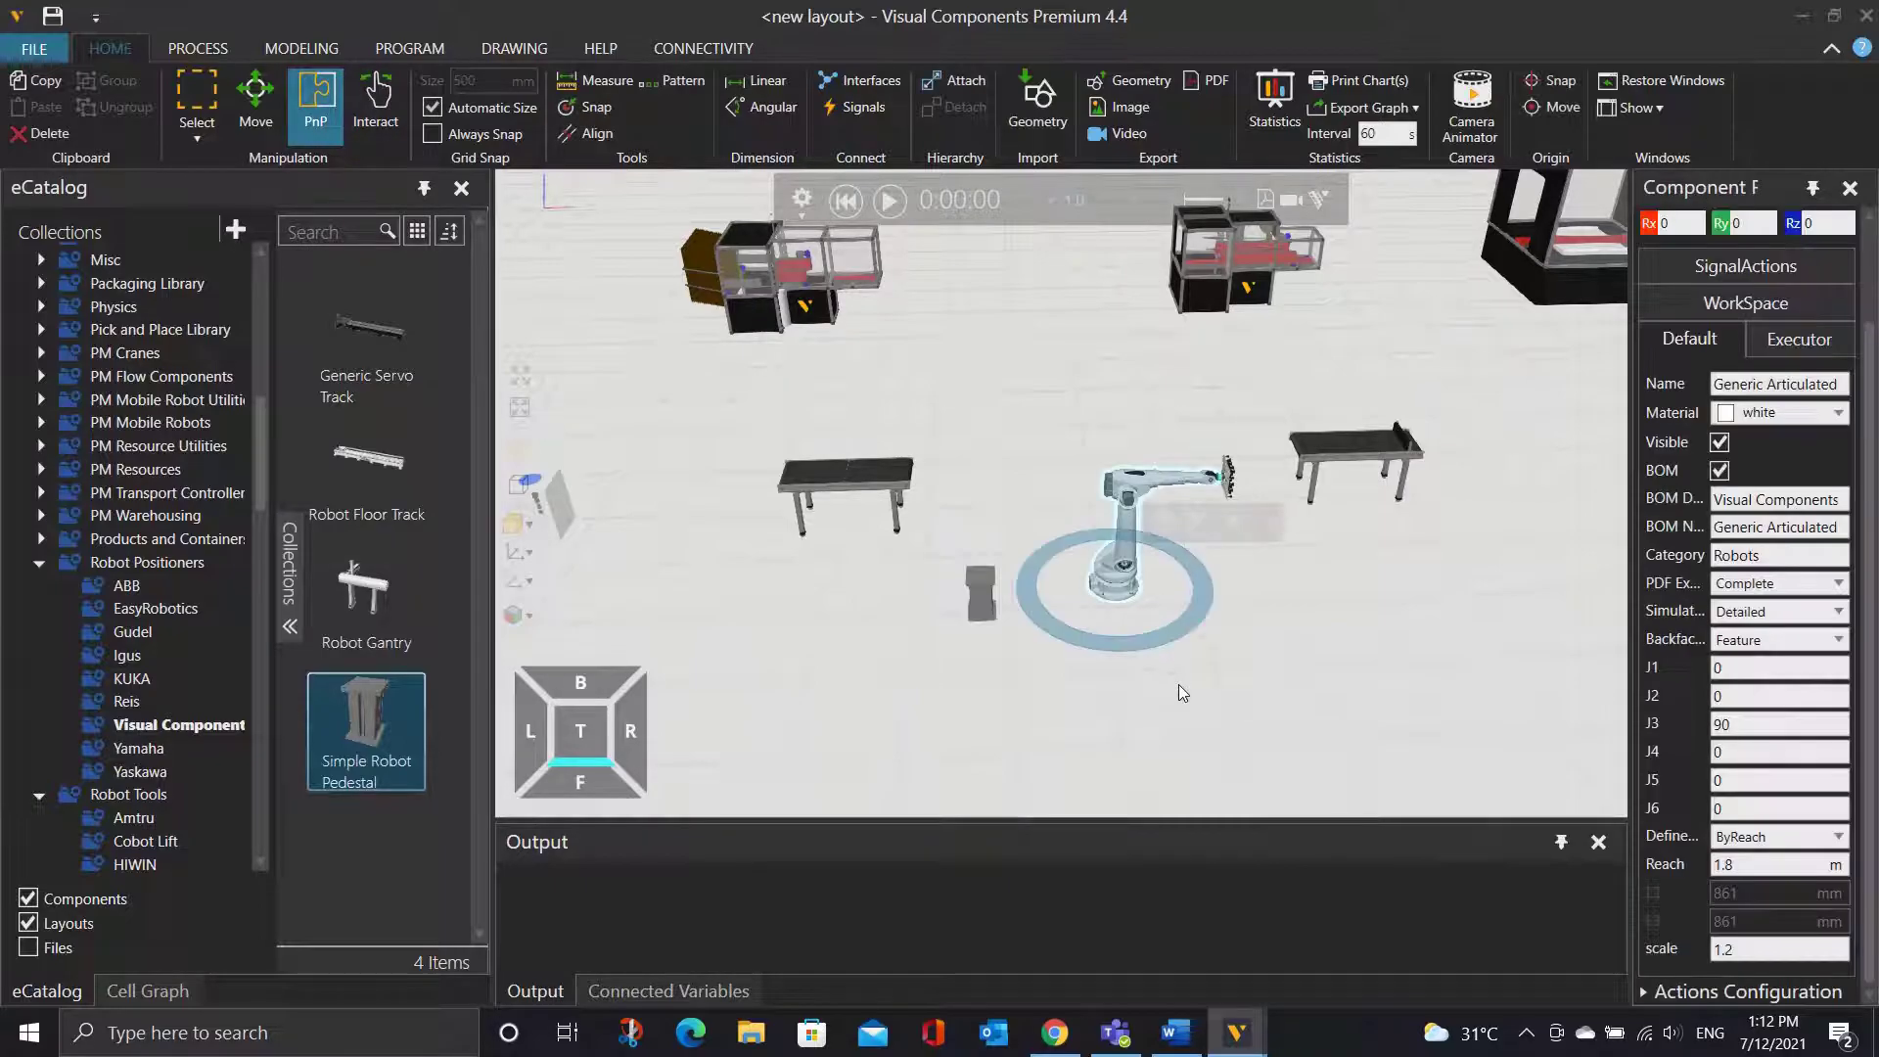
drag(1150, 692, 1014, 668)
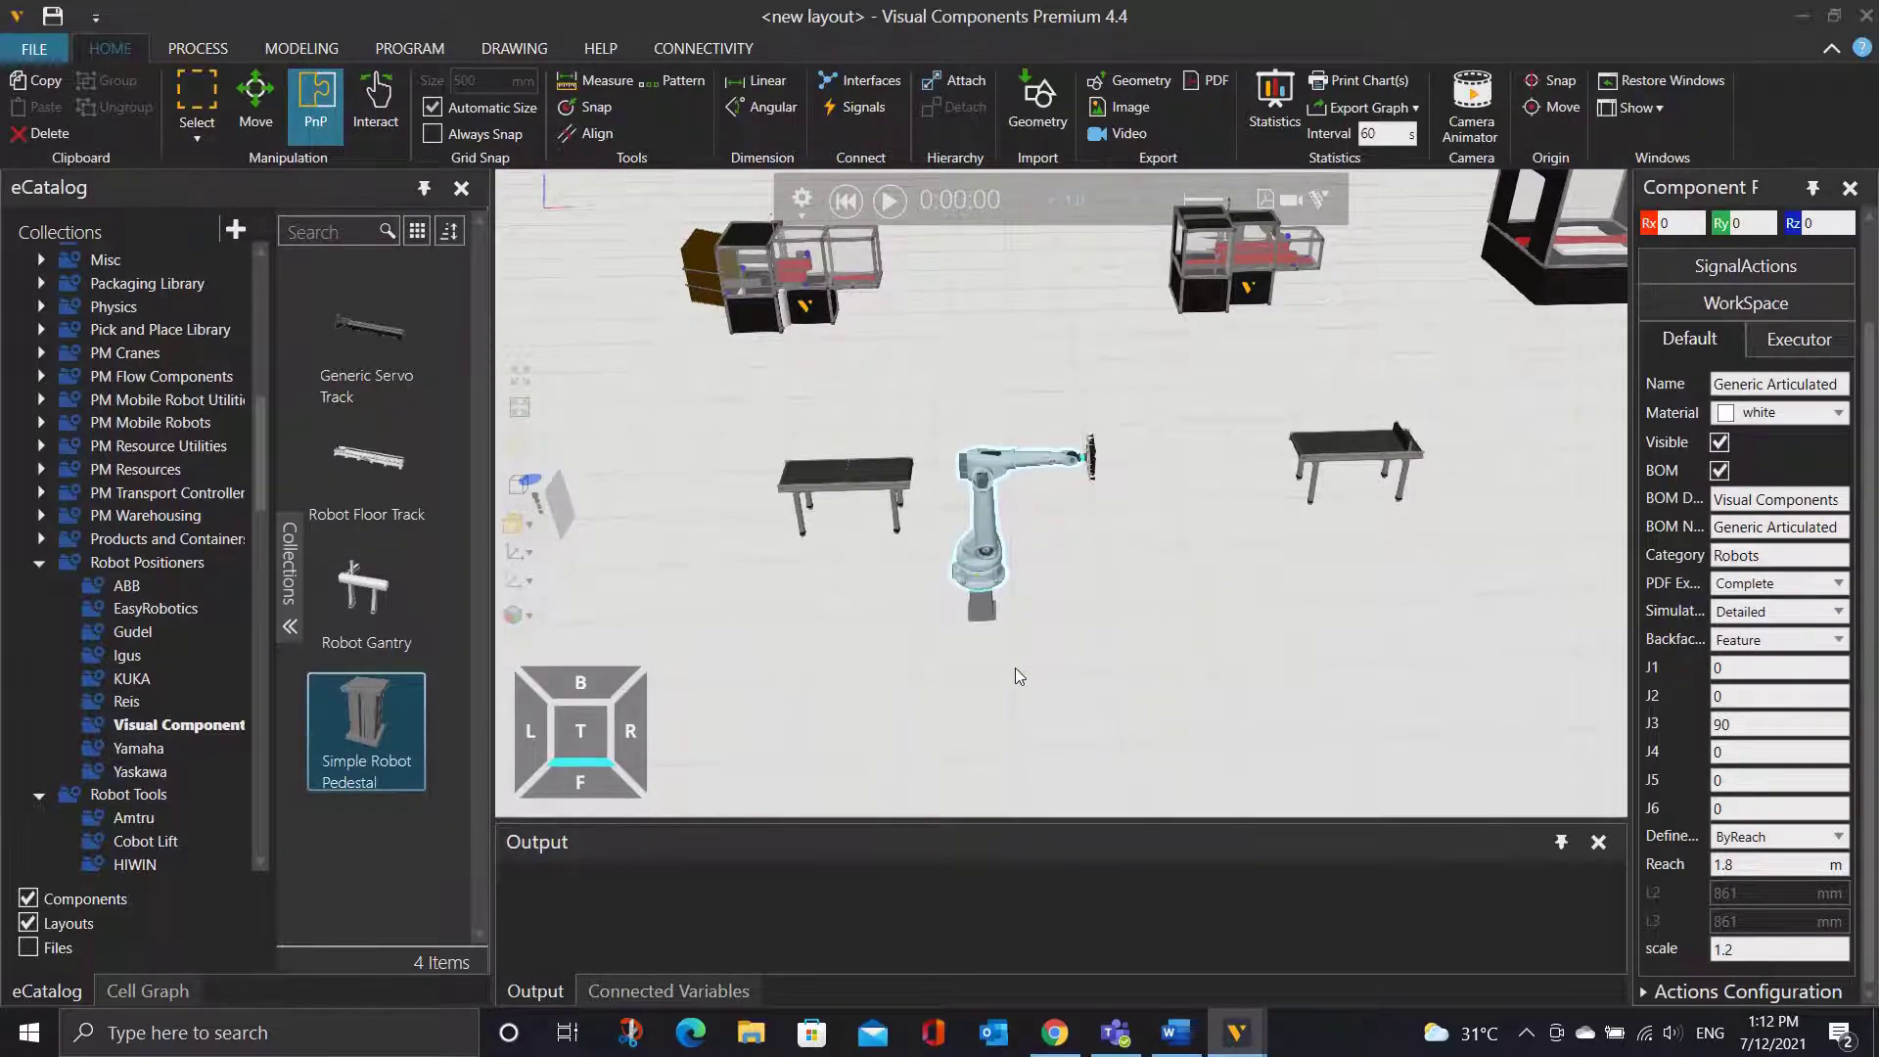
Connect the Sensor Conveyor to the outlet of the BoxCreator.
right_drag(1114, 654, 1184, 601)
scroll(1199, 578, down, 4)
right_drag(1190, 514, 992, 676)
click(969, 653)
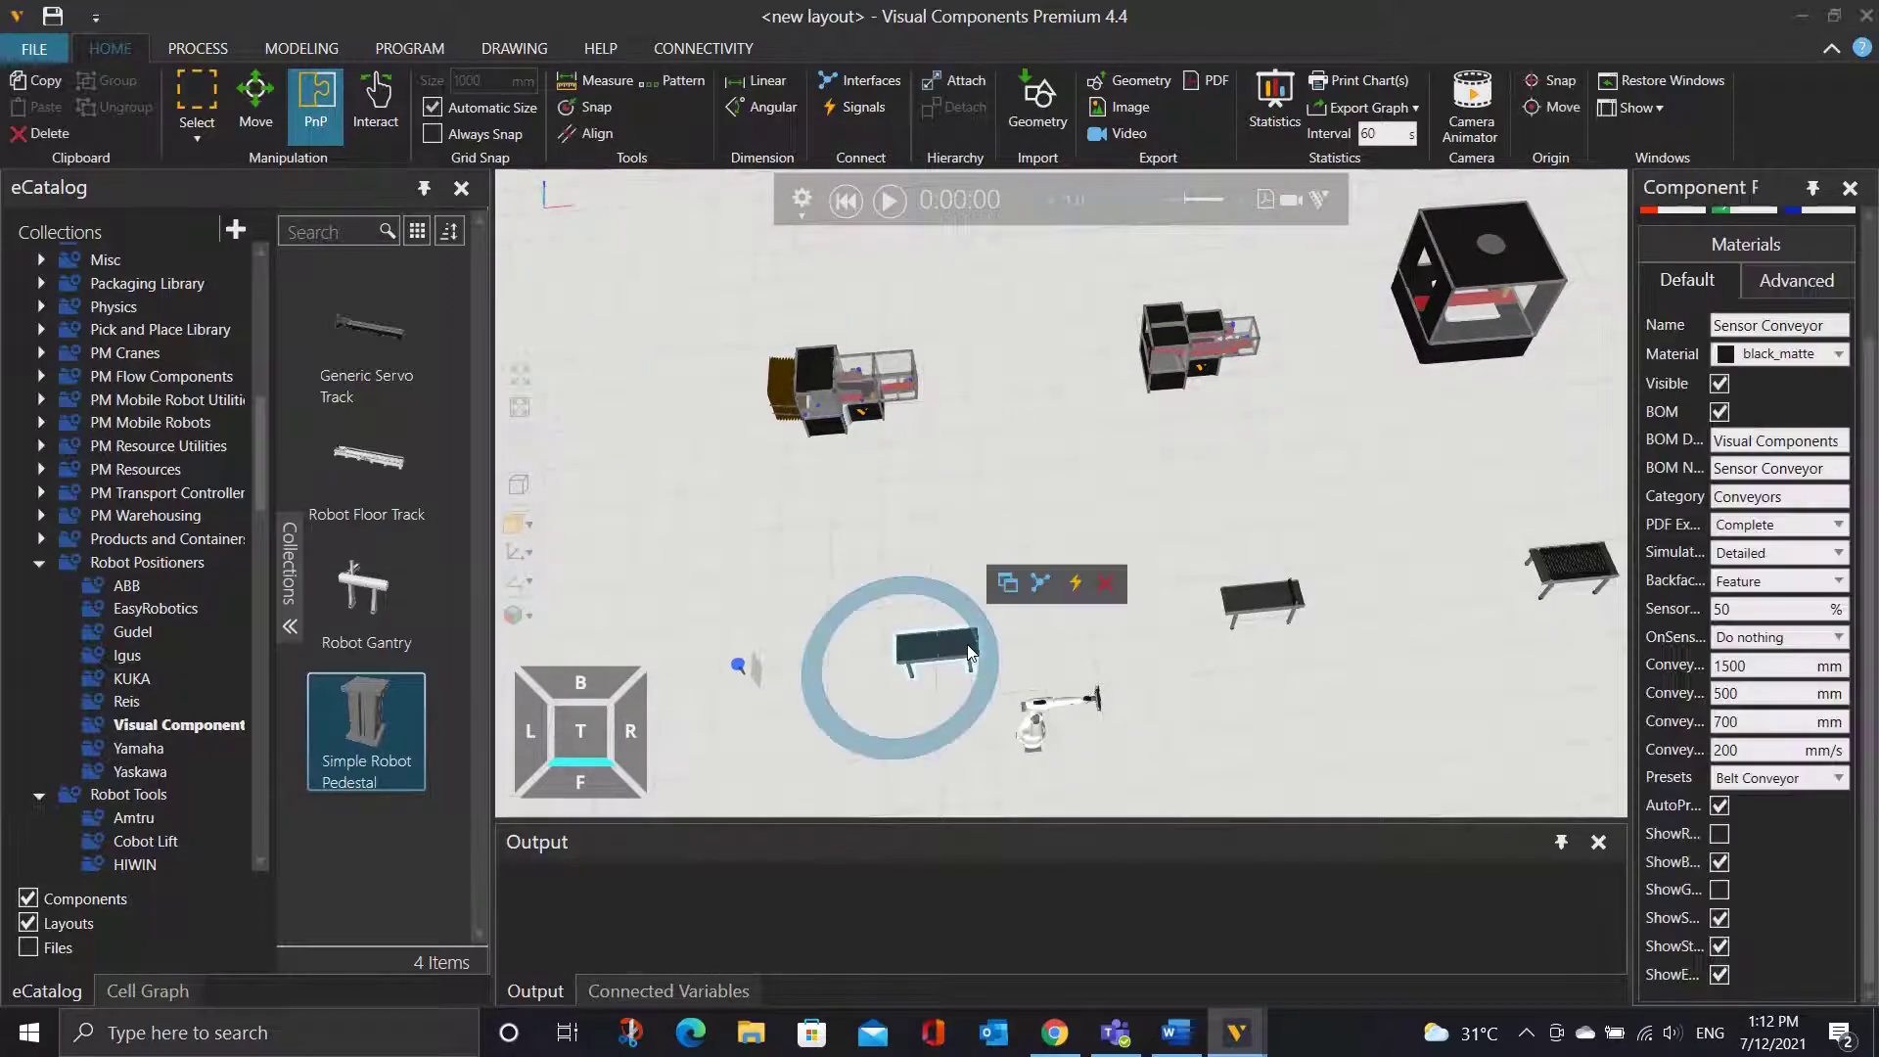
drag(981, 762, 986, 471)
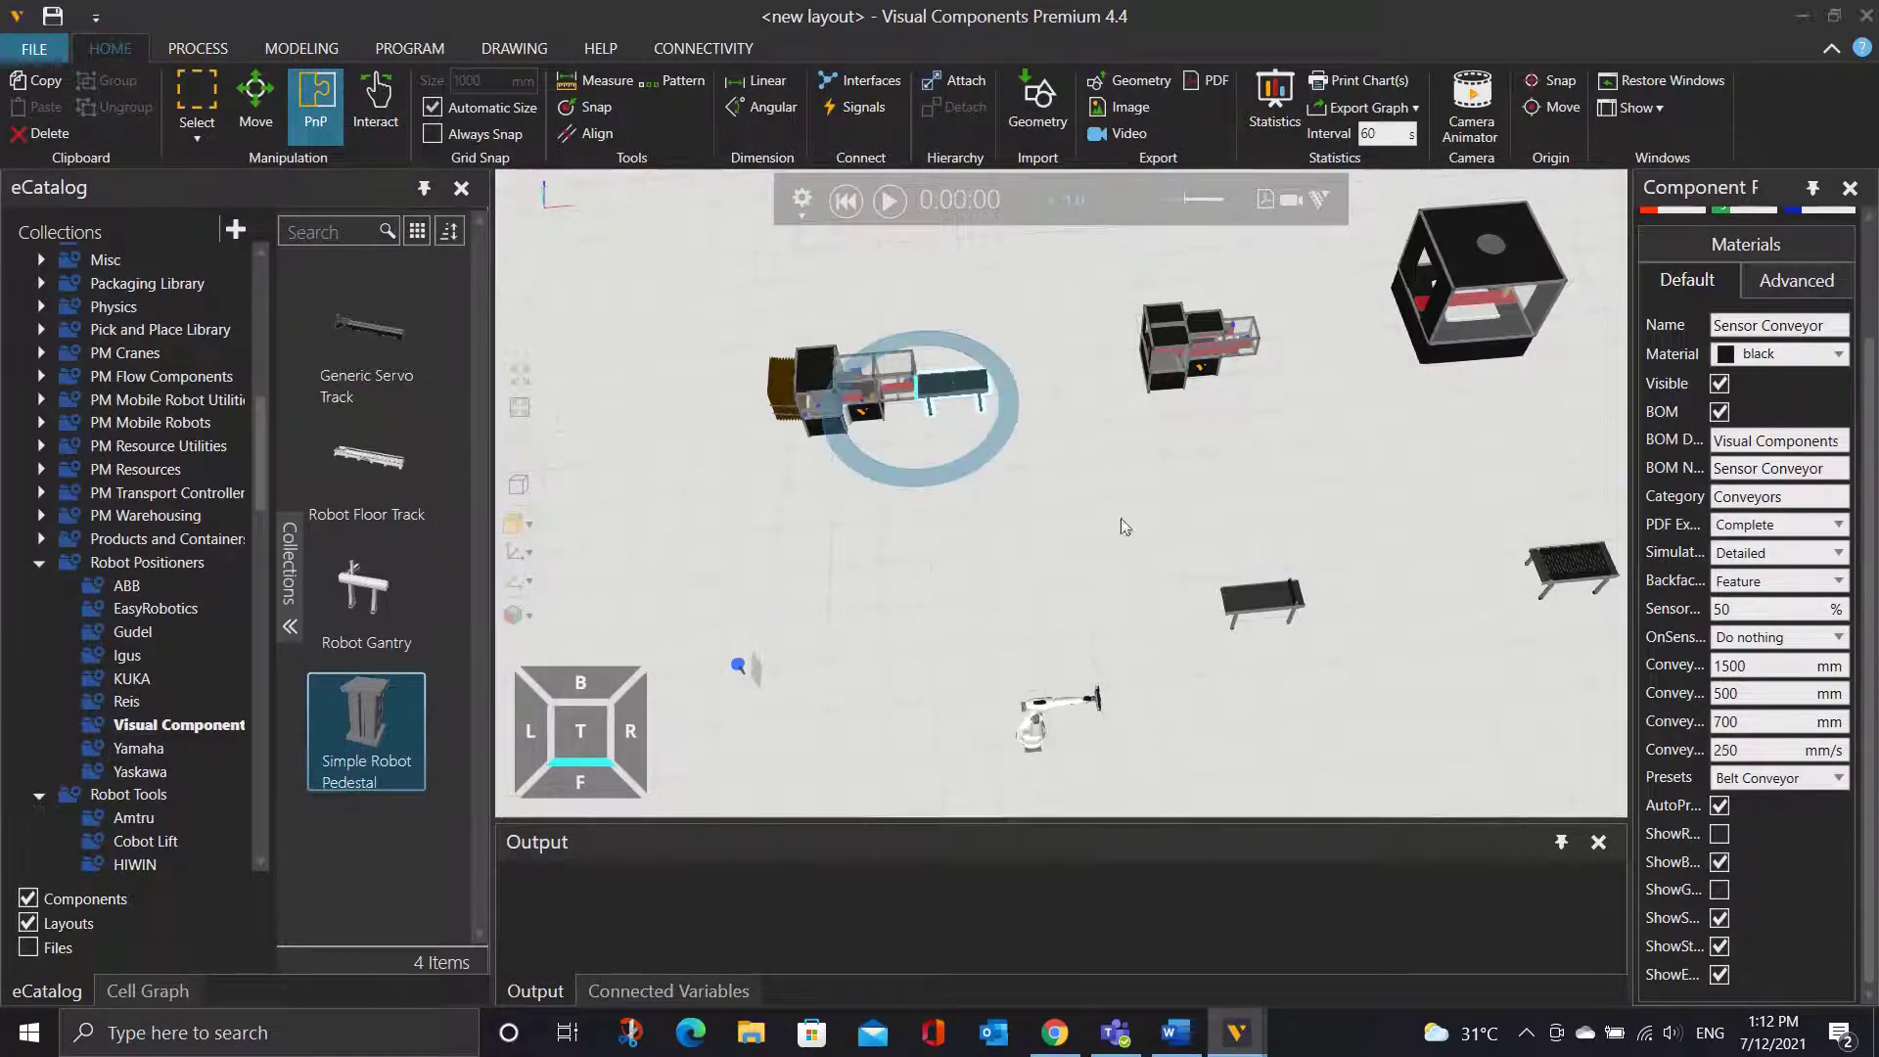
click(1177, 542)
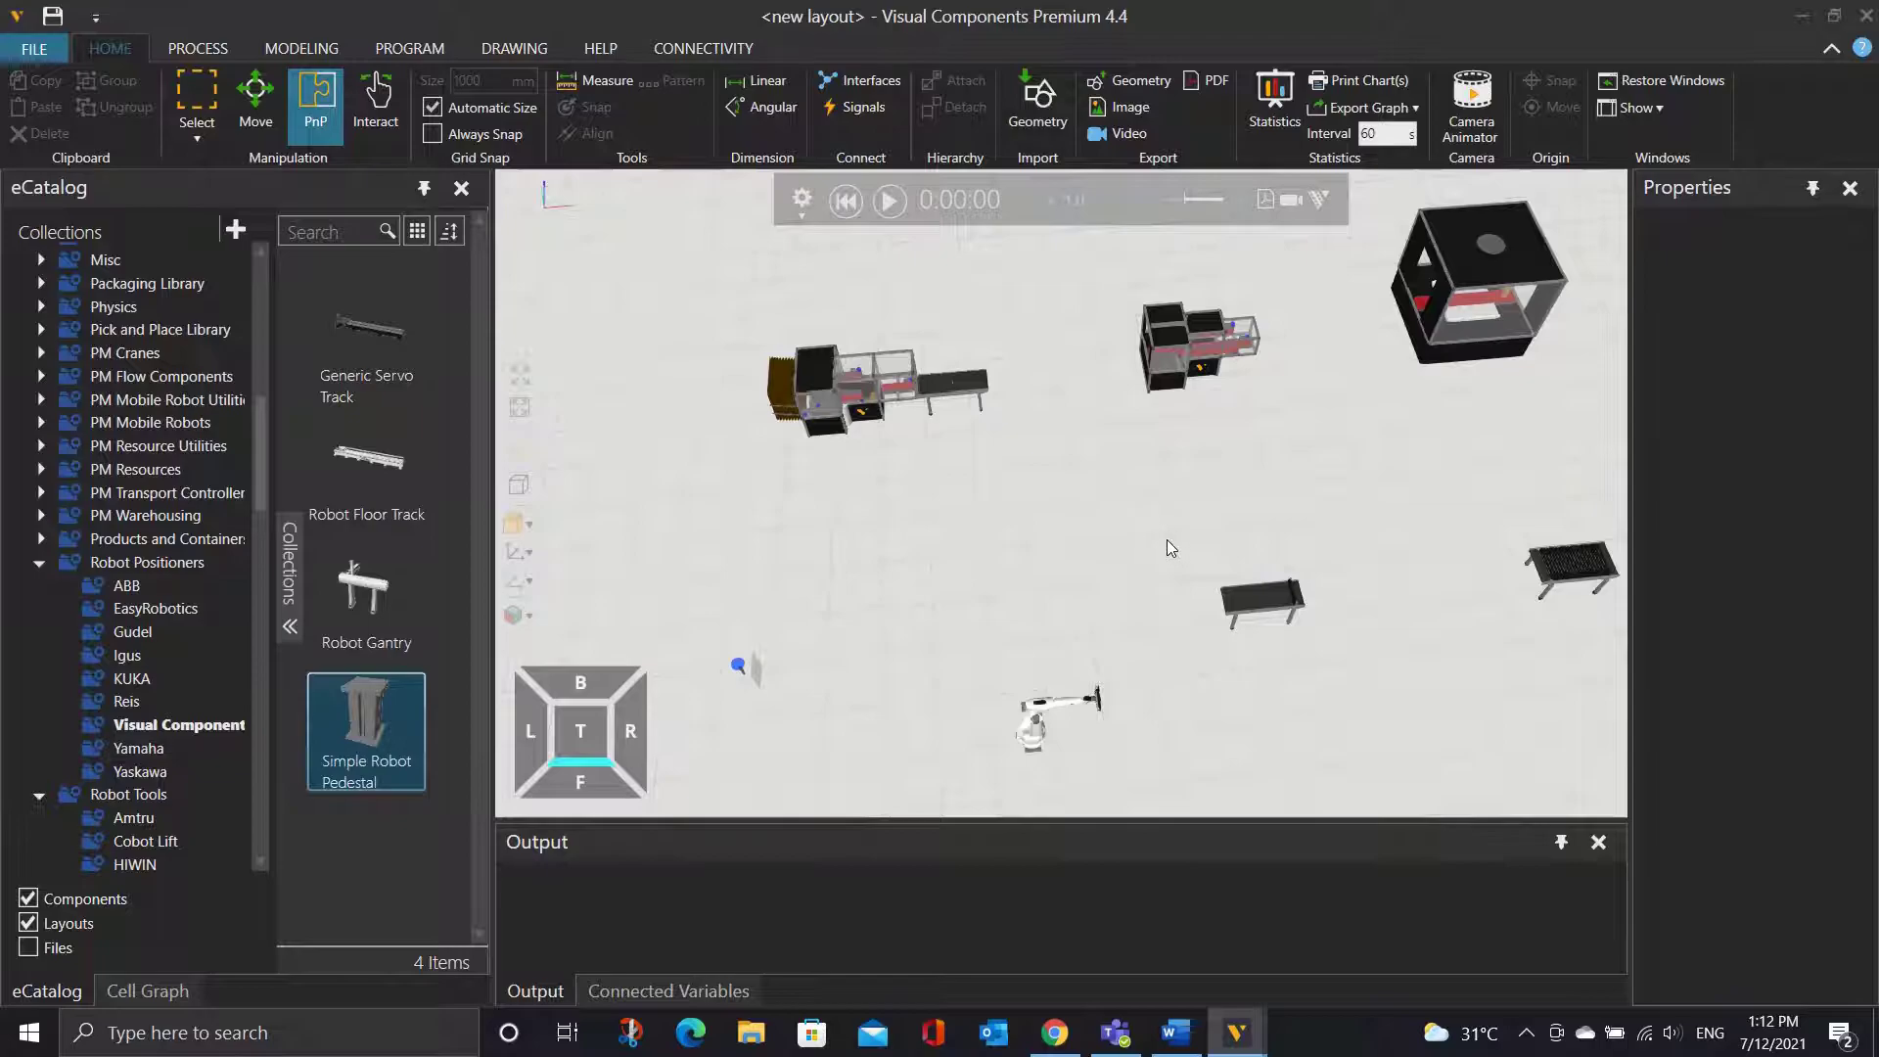
Set the Sensor Conveyor's length to 3000 mm.
click(979, 387)
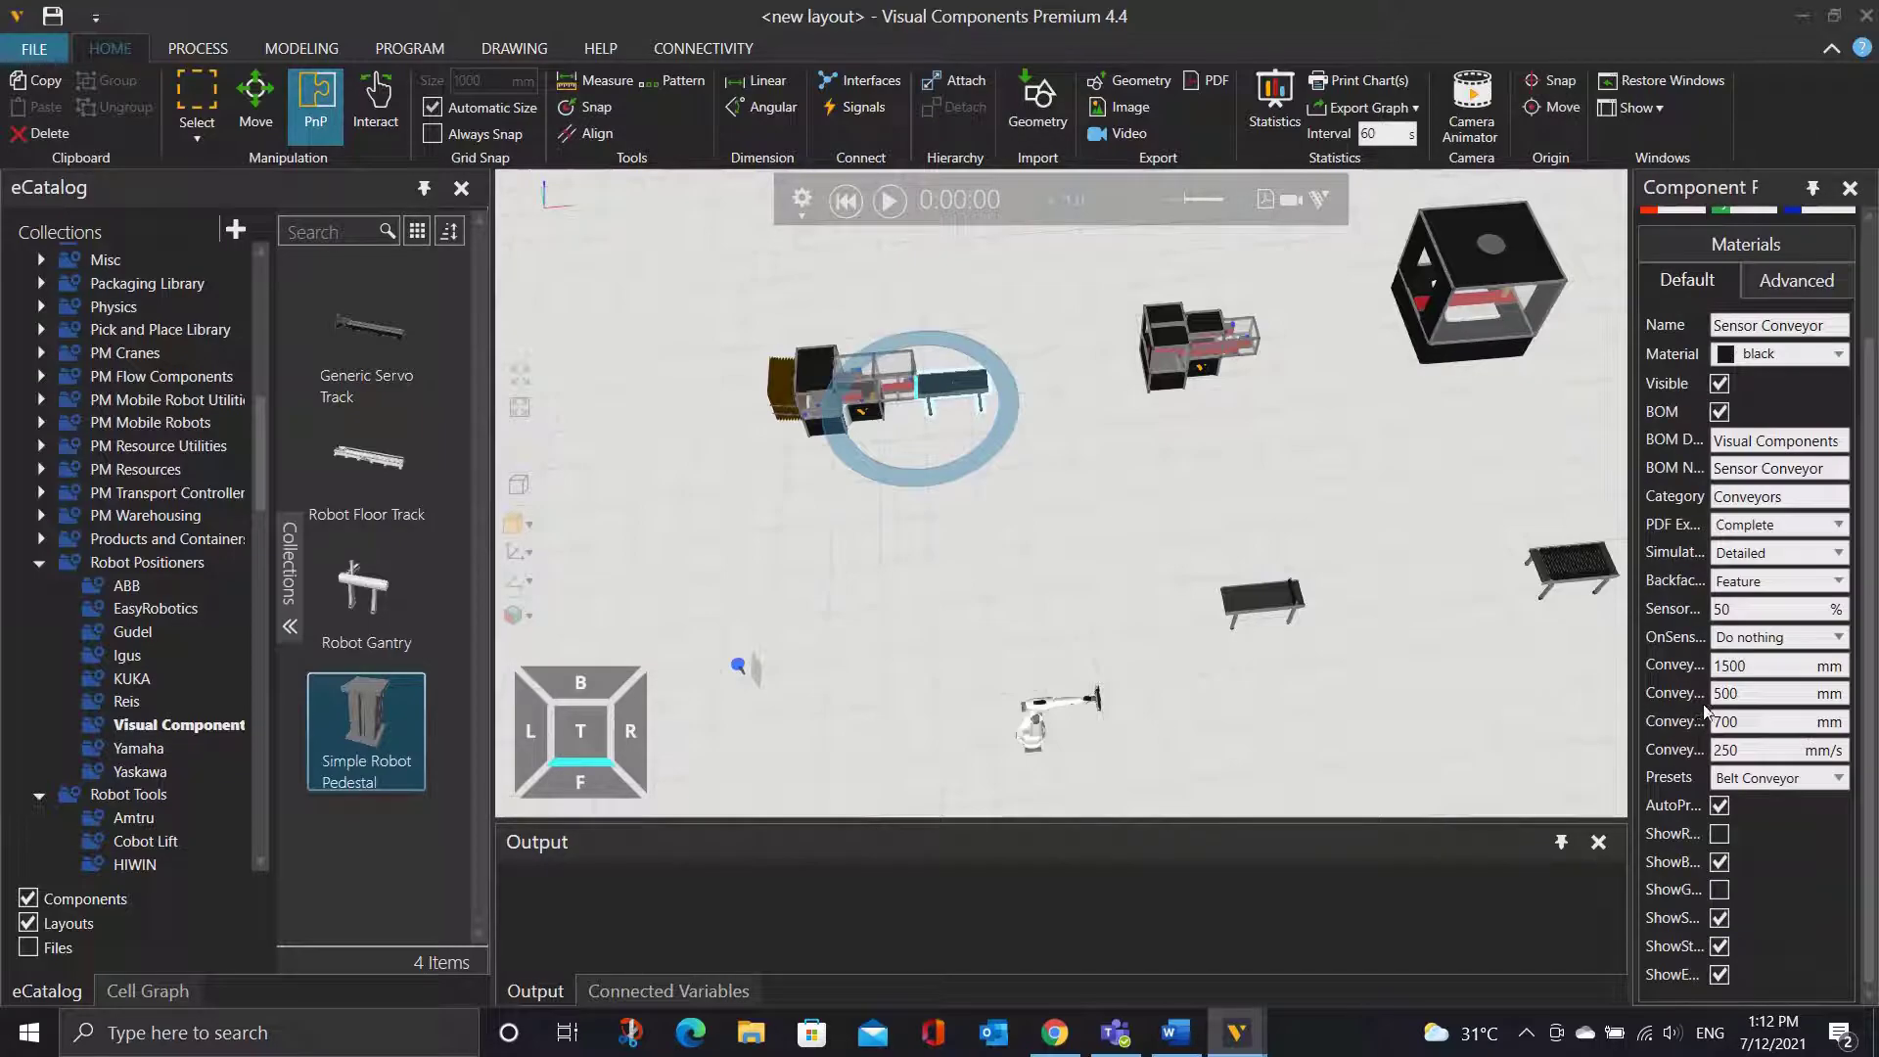
click(1752, 666)
double_click(1753, 665)
text(30)
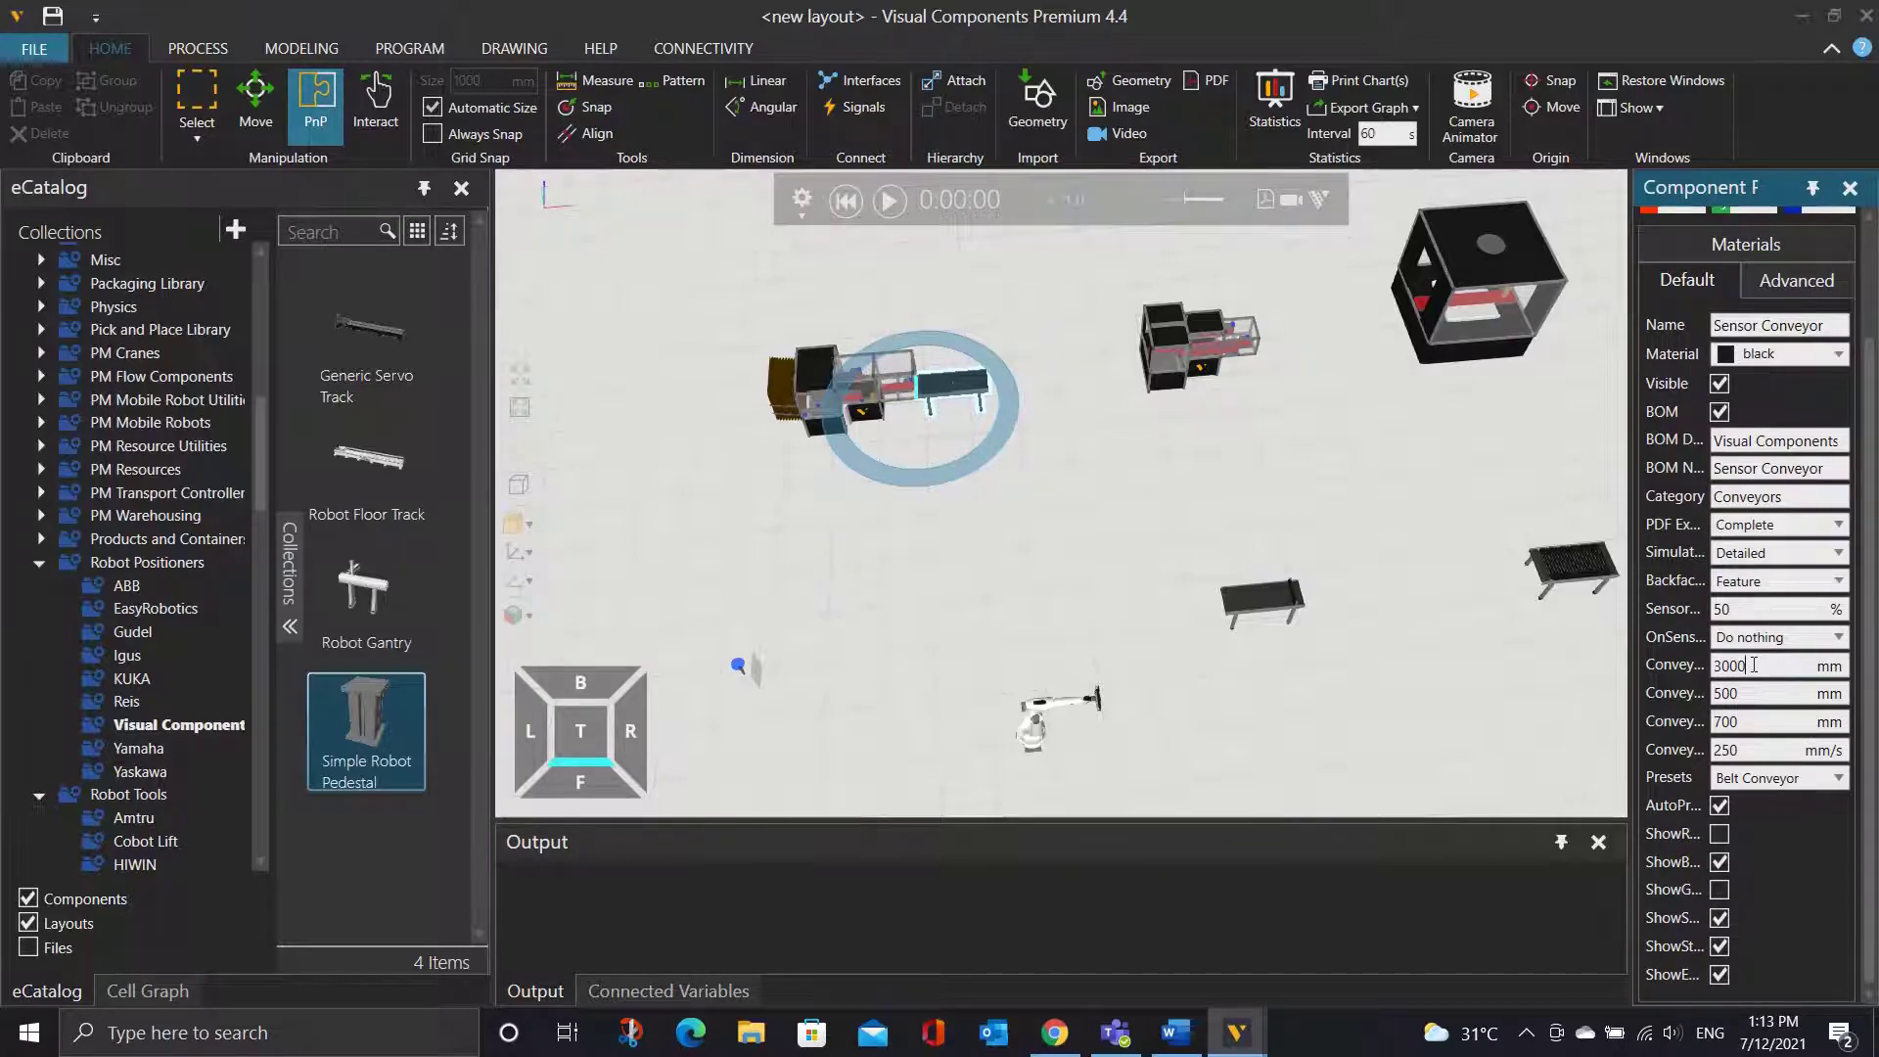
key(Return)
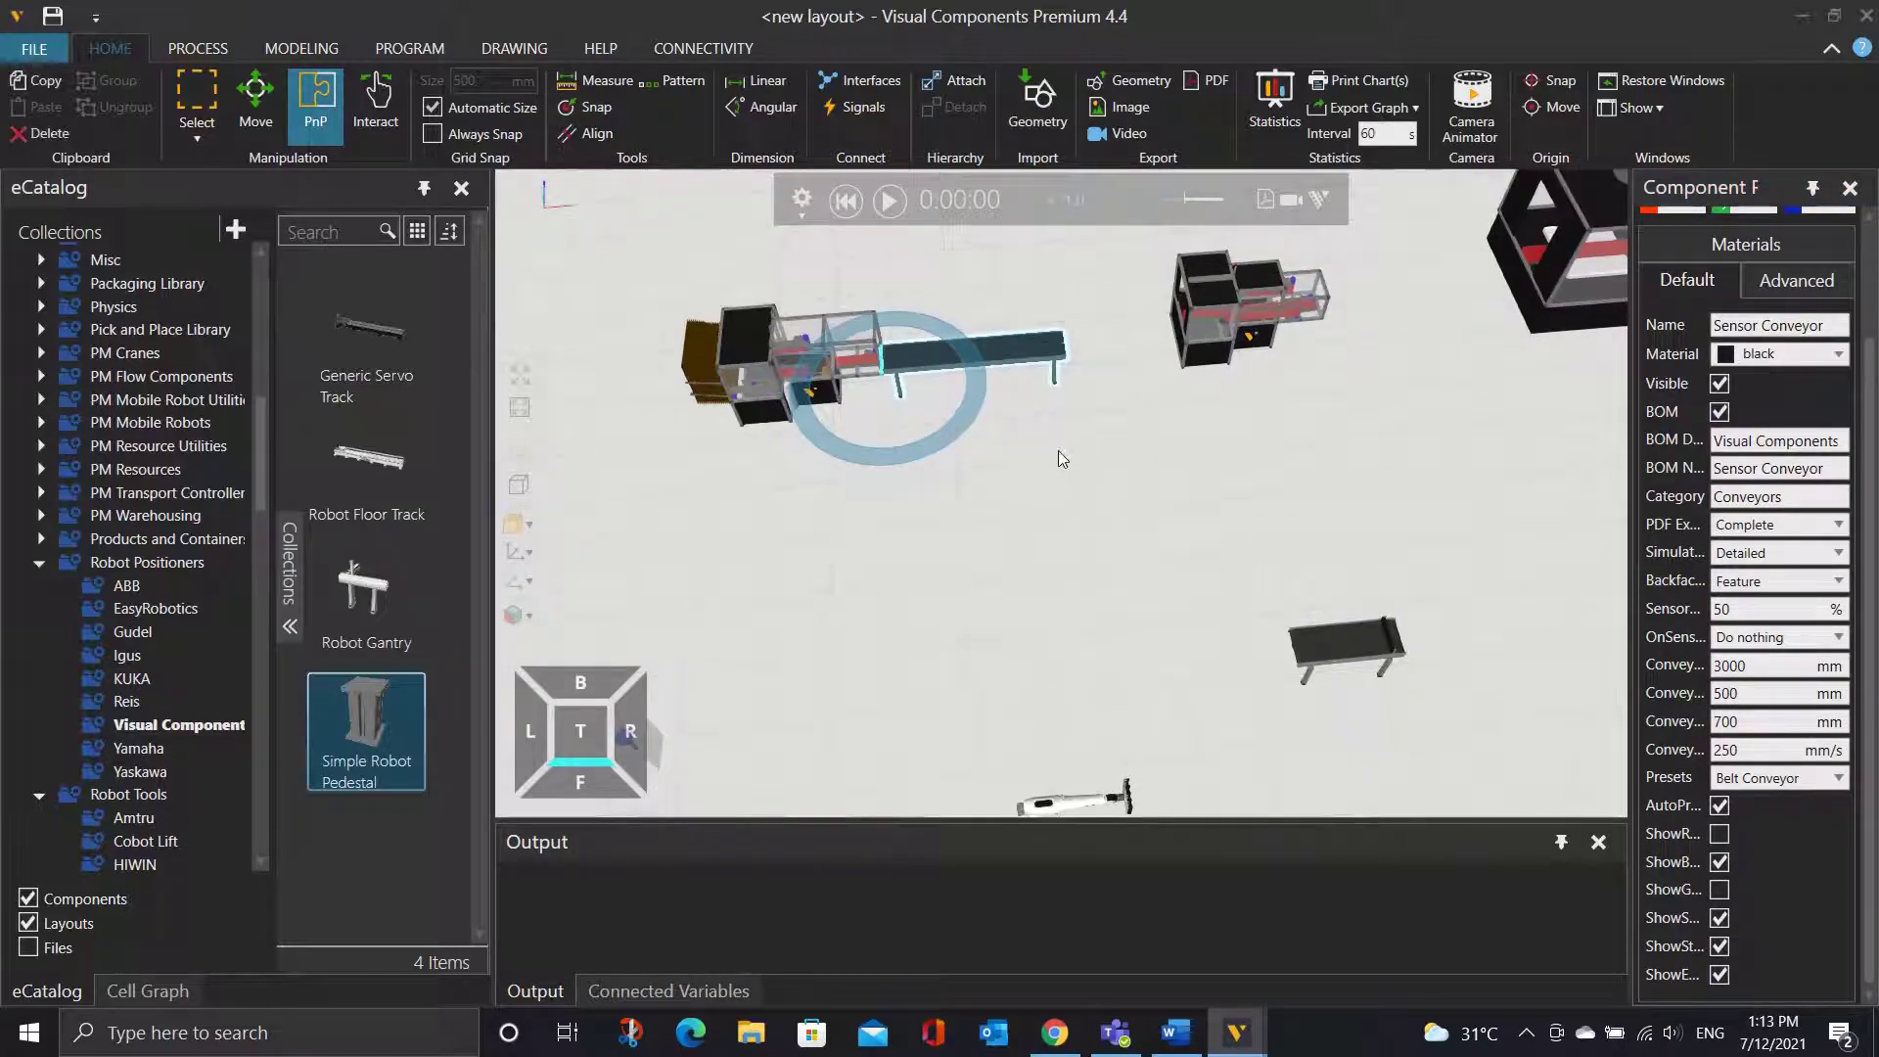
Connect the BoxSealer to the free end of the Sensor Conveyor and the BoxWrapper to the BoxSealer's outlet.
click(1059, 451)
scroll(1076, 450, up, 2)
drag(1184, 431, 1100, 594)
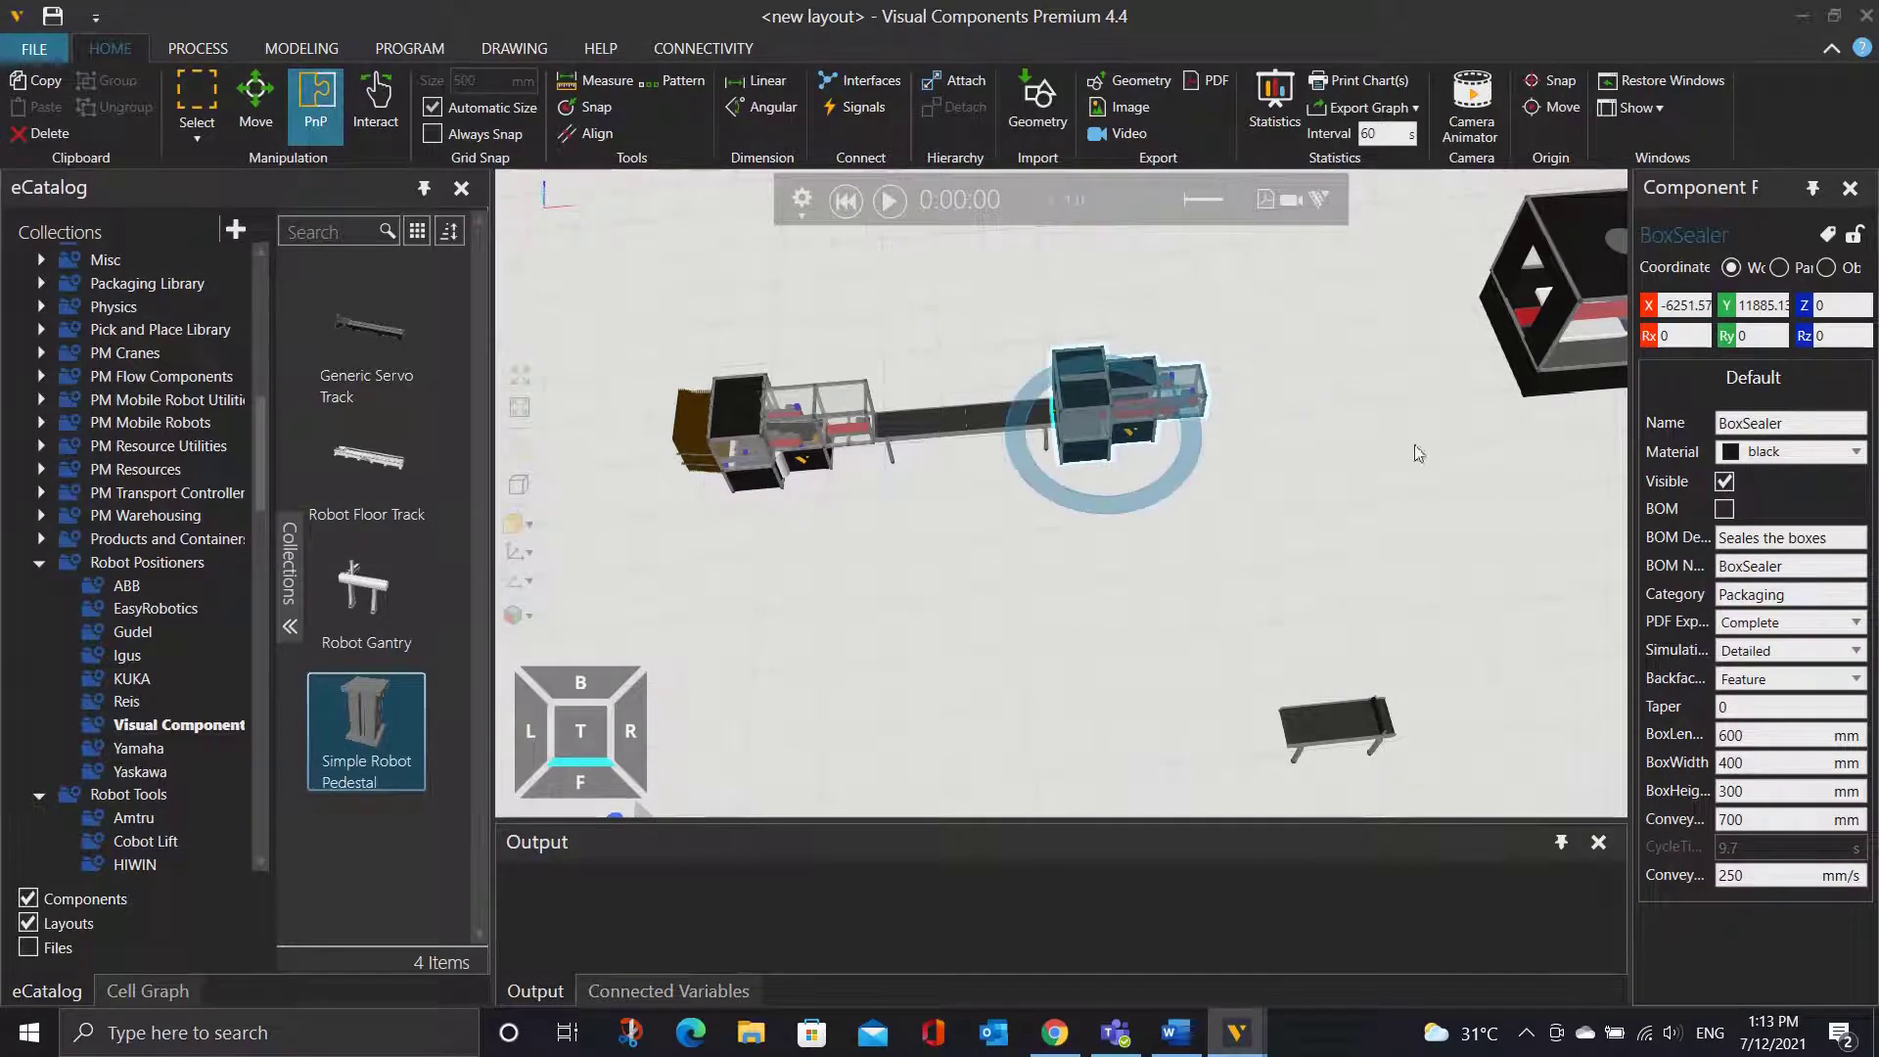
drag(1534, 372, 1098, 655)
Move the pedestal with the robot beside the Sensor Conveyor, just before the BoxSealer, at about X -8075, Y 10800.
right_drag(1025, 729, 1067, 677)
click(1043, 712)
click(852, 697)
drag(998, 749, 1150, 451)
scroll(1096, 385, up, 3)
mouse_move(1150, 451)
right_down()
mouse_move(1163, 479)
mouse_move(1124, 440)
mouse_move(1145, 480)
mouse_move(1139, 450)
right_up()
drag(1139, 450, 1133, 454)
right_drag(1133, 454, 1086, 649)
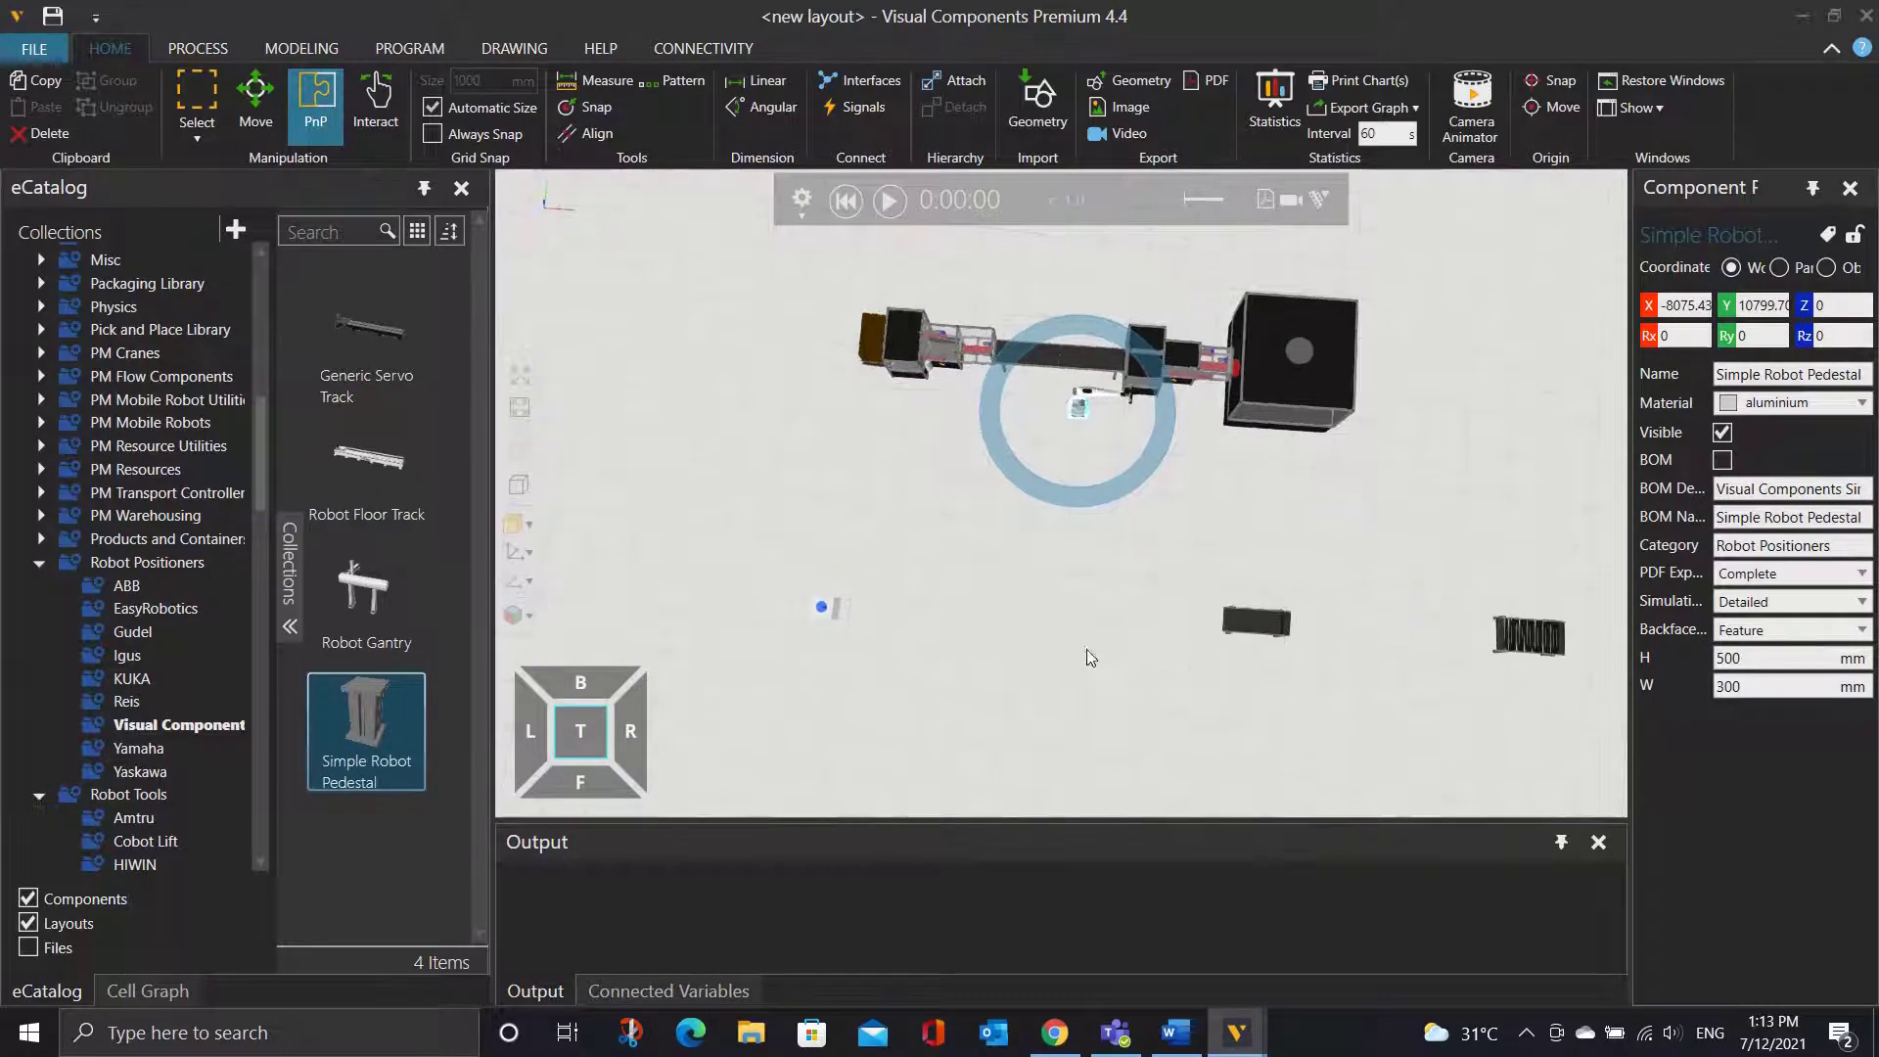
Connect the Product Sorter Conveyor to the Shape Feeder and the Product Batcher Conveyor to the sorter's outlet.
click(822, 607)
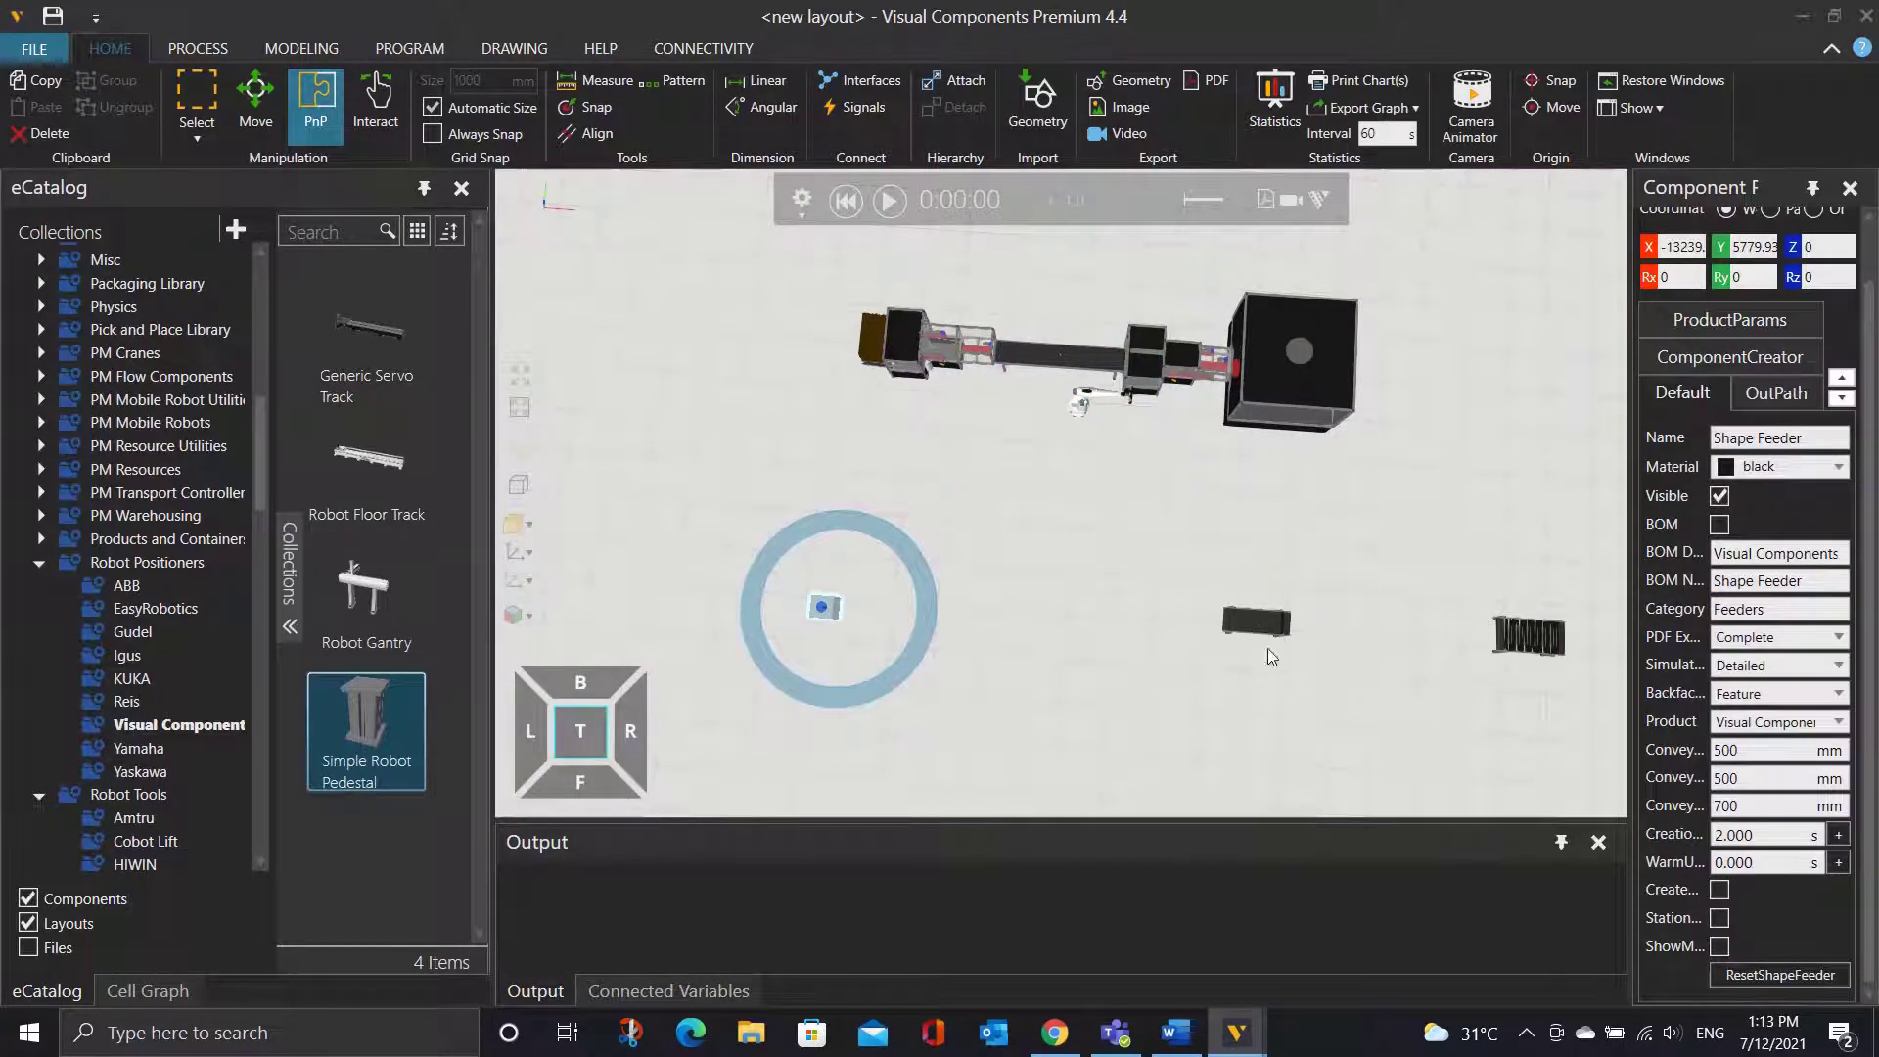
drag(1523, 646, 929, 718)
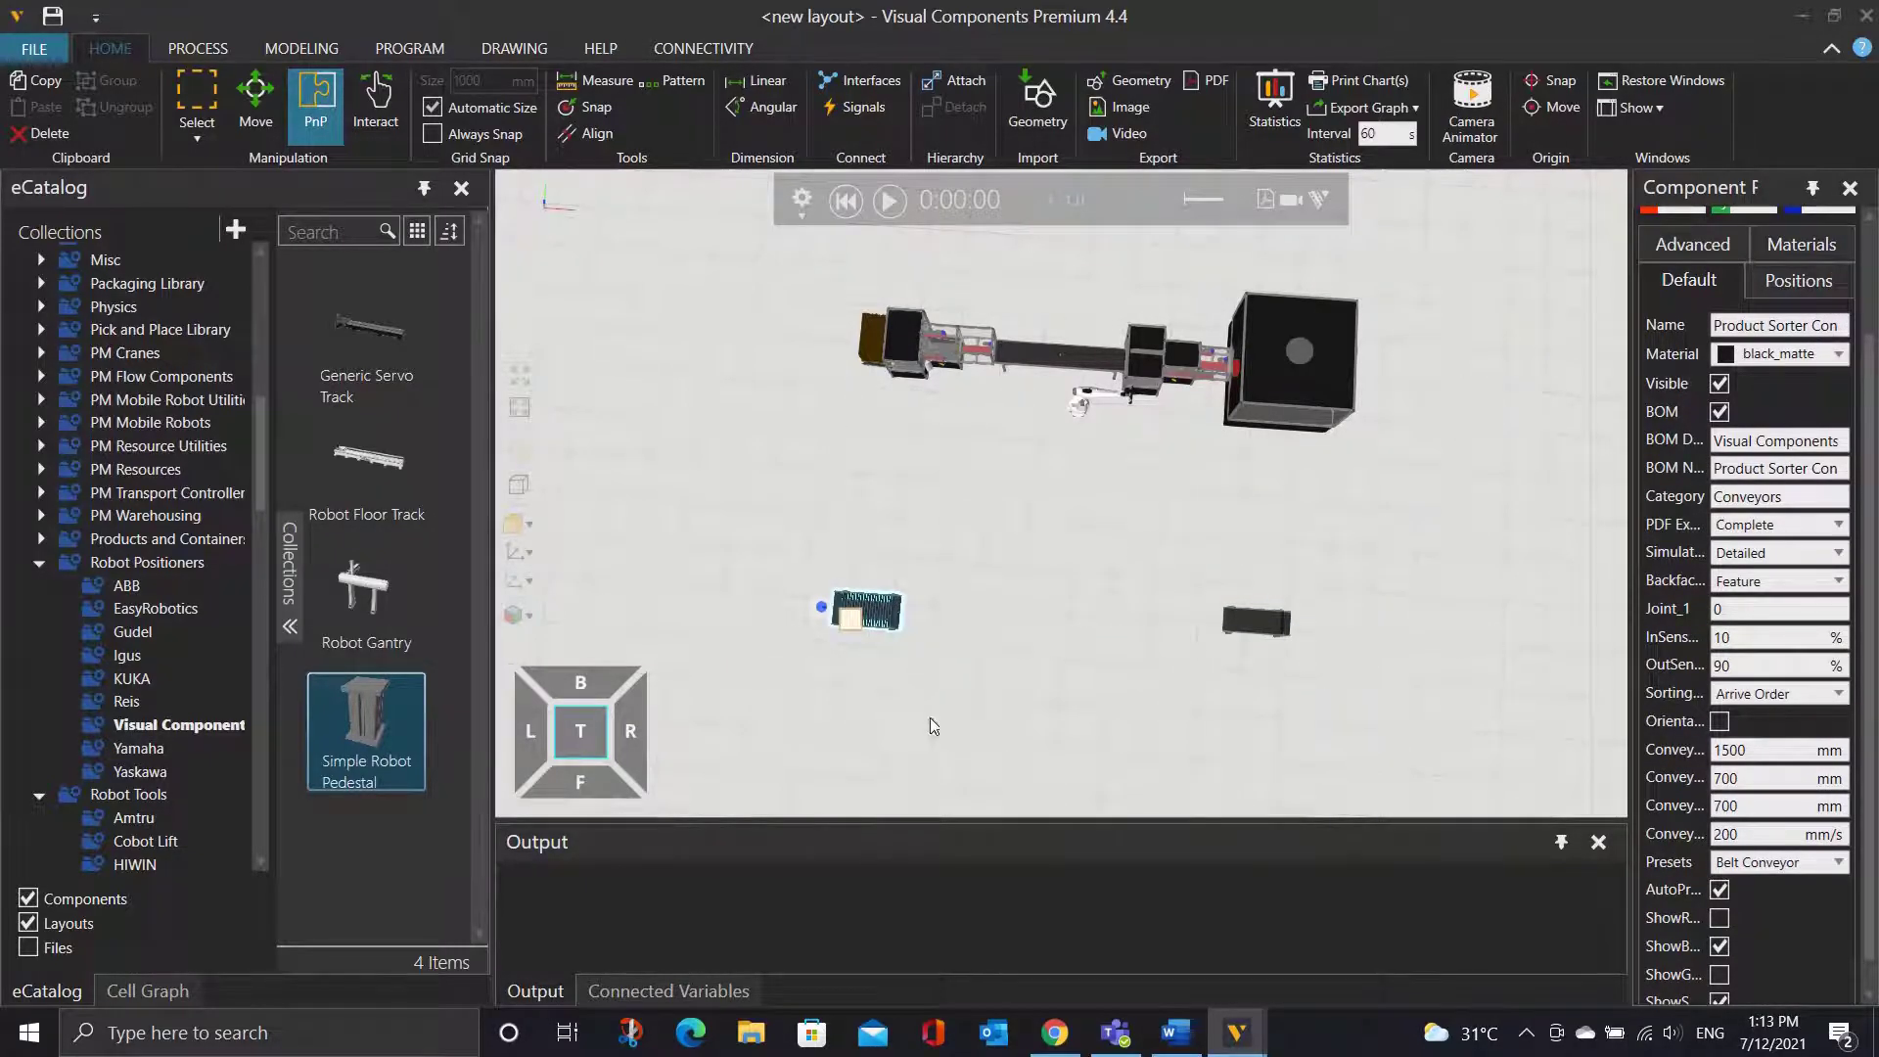
drag(1264, 740, 948, 725)
scroll(878, 660, up, 5)
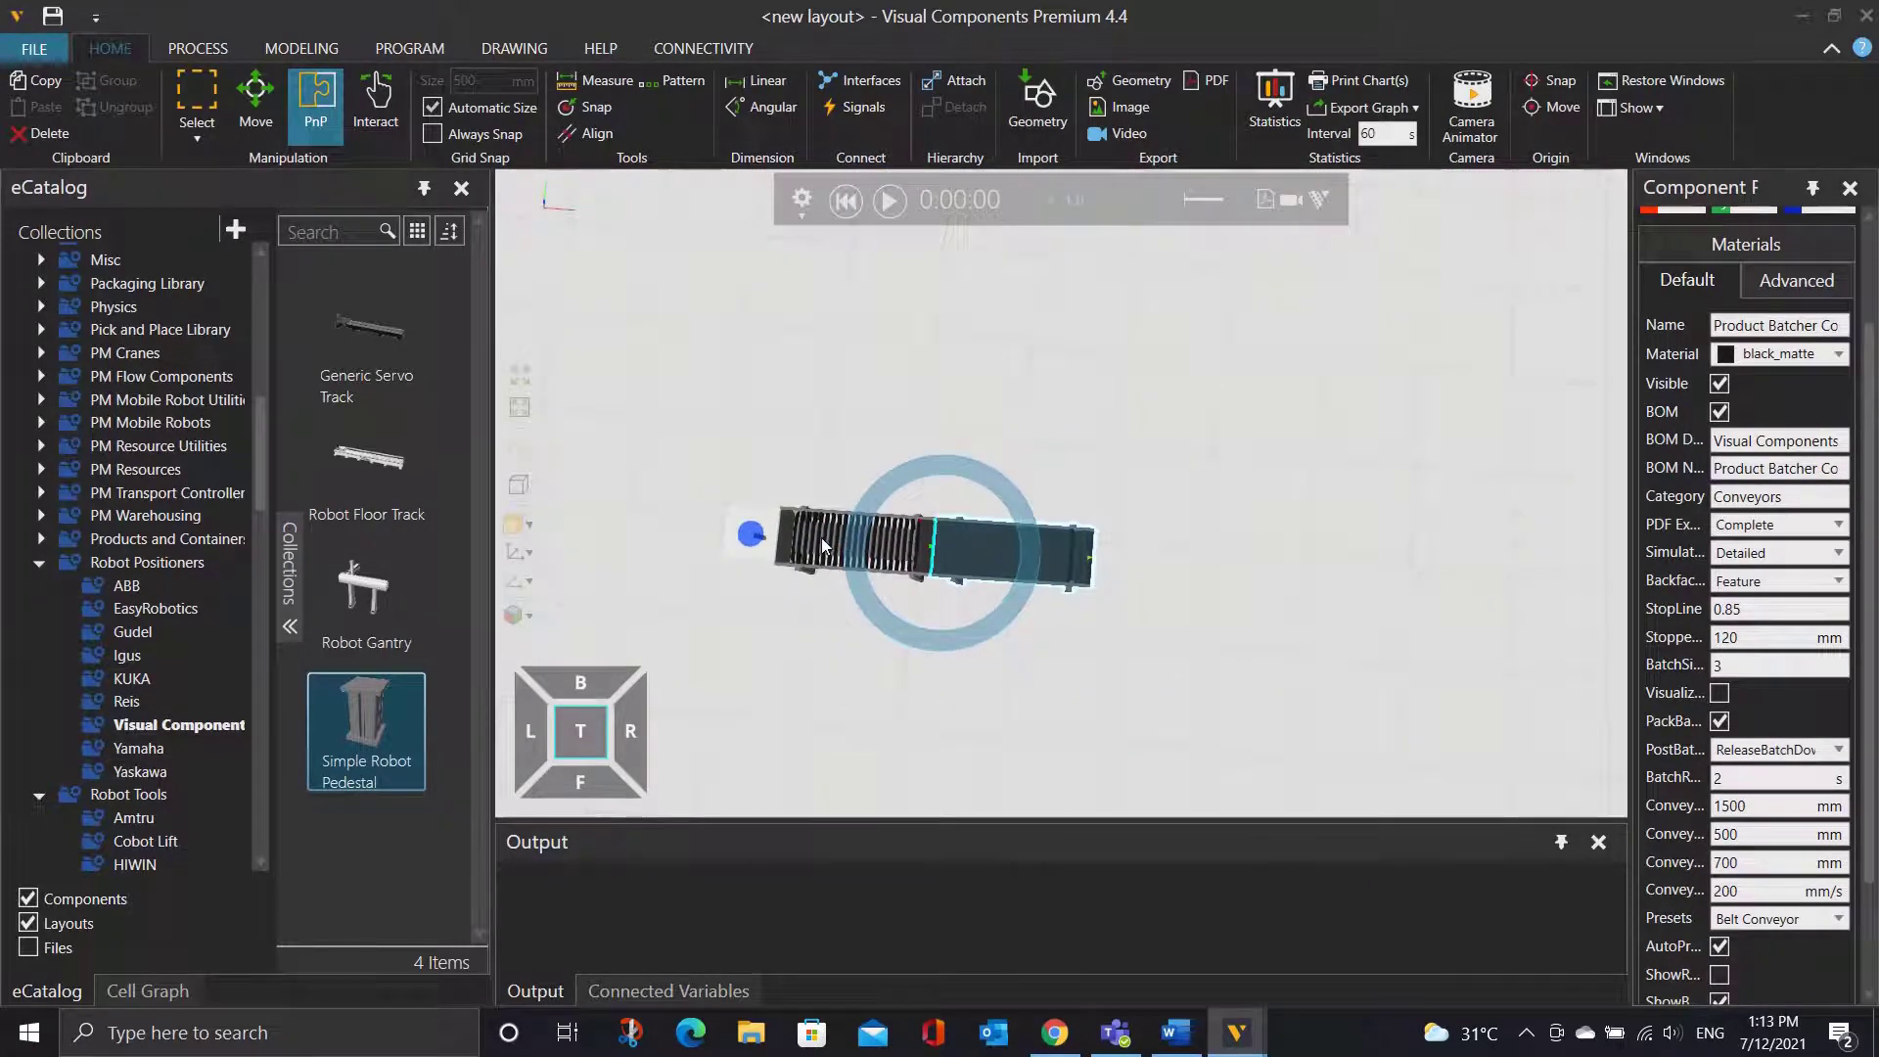
Move the Shape Feeder, Product Sorter and Product Batcher conveyors together to the robot's other side, alongside the Sensor Conveyor.
ctrl+click(754, 548)
scroll(1125, 542, down, 3)
drag(1194, 555, 1435, 326)
right_drag(1436, 335, 1386, 555)
scroll(1257, 542, up, 3)
drag(1257, 542, 1213, 537)
Adjust the pedestal's position between the Product Batcher and Sensor conveyors to about X -8062, Y 10849.
right_drag(1213, 536, 1156, 629)
scroll(1156, 629, up, 3)
click(1161, 528)
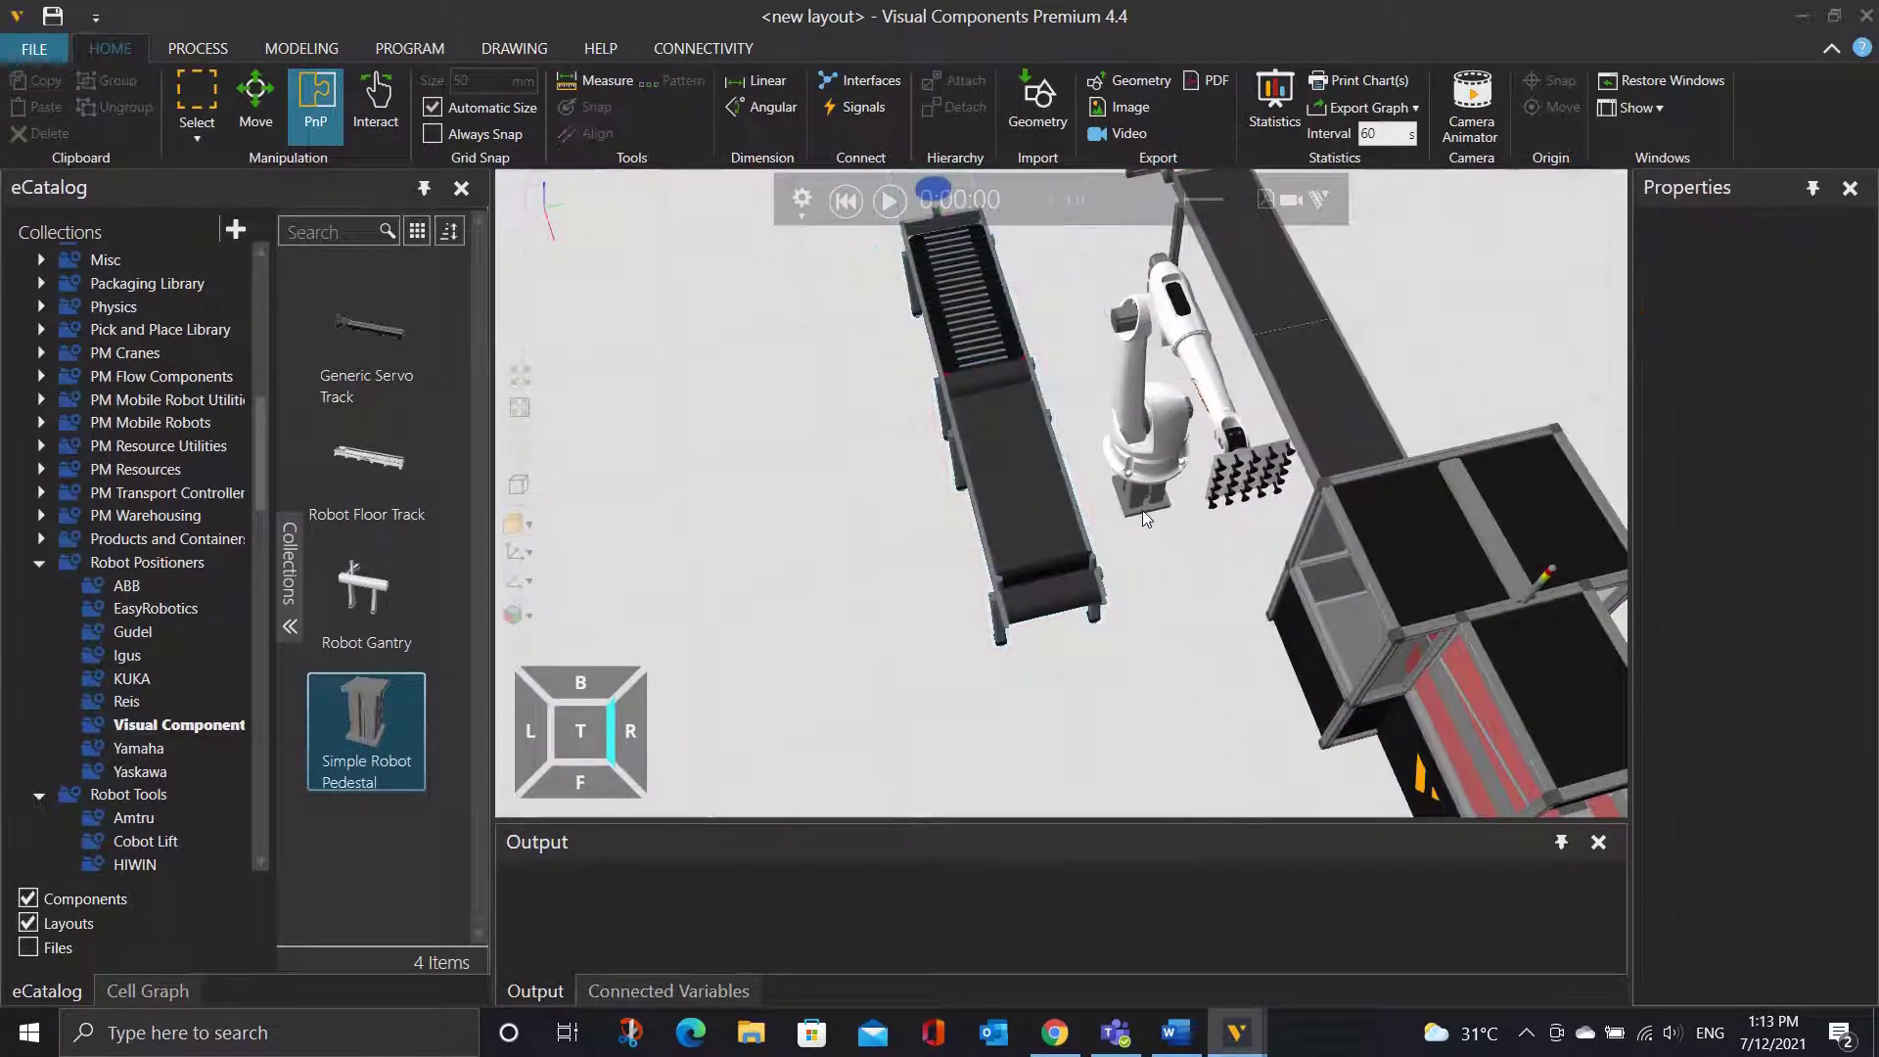
drag(1165, 534, 1214, 662)
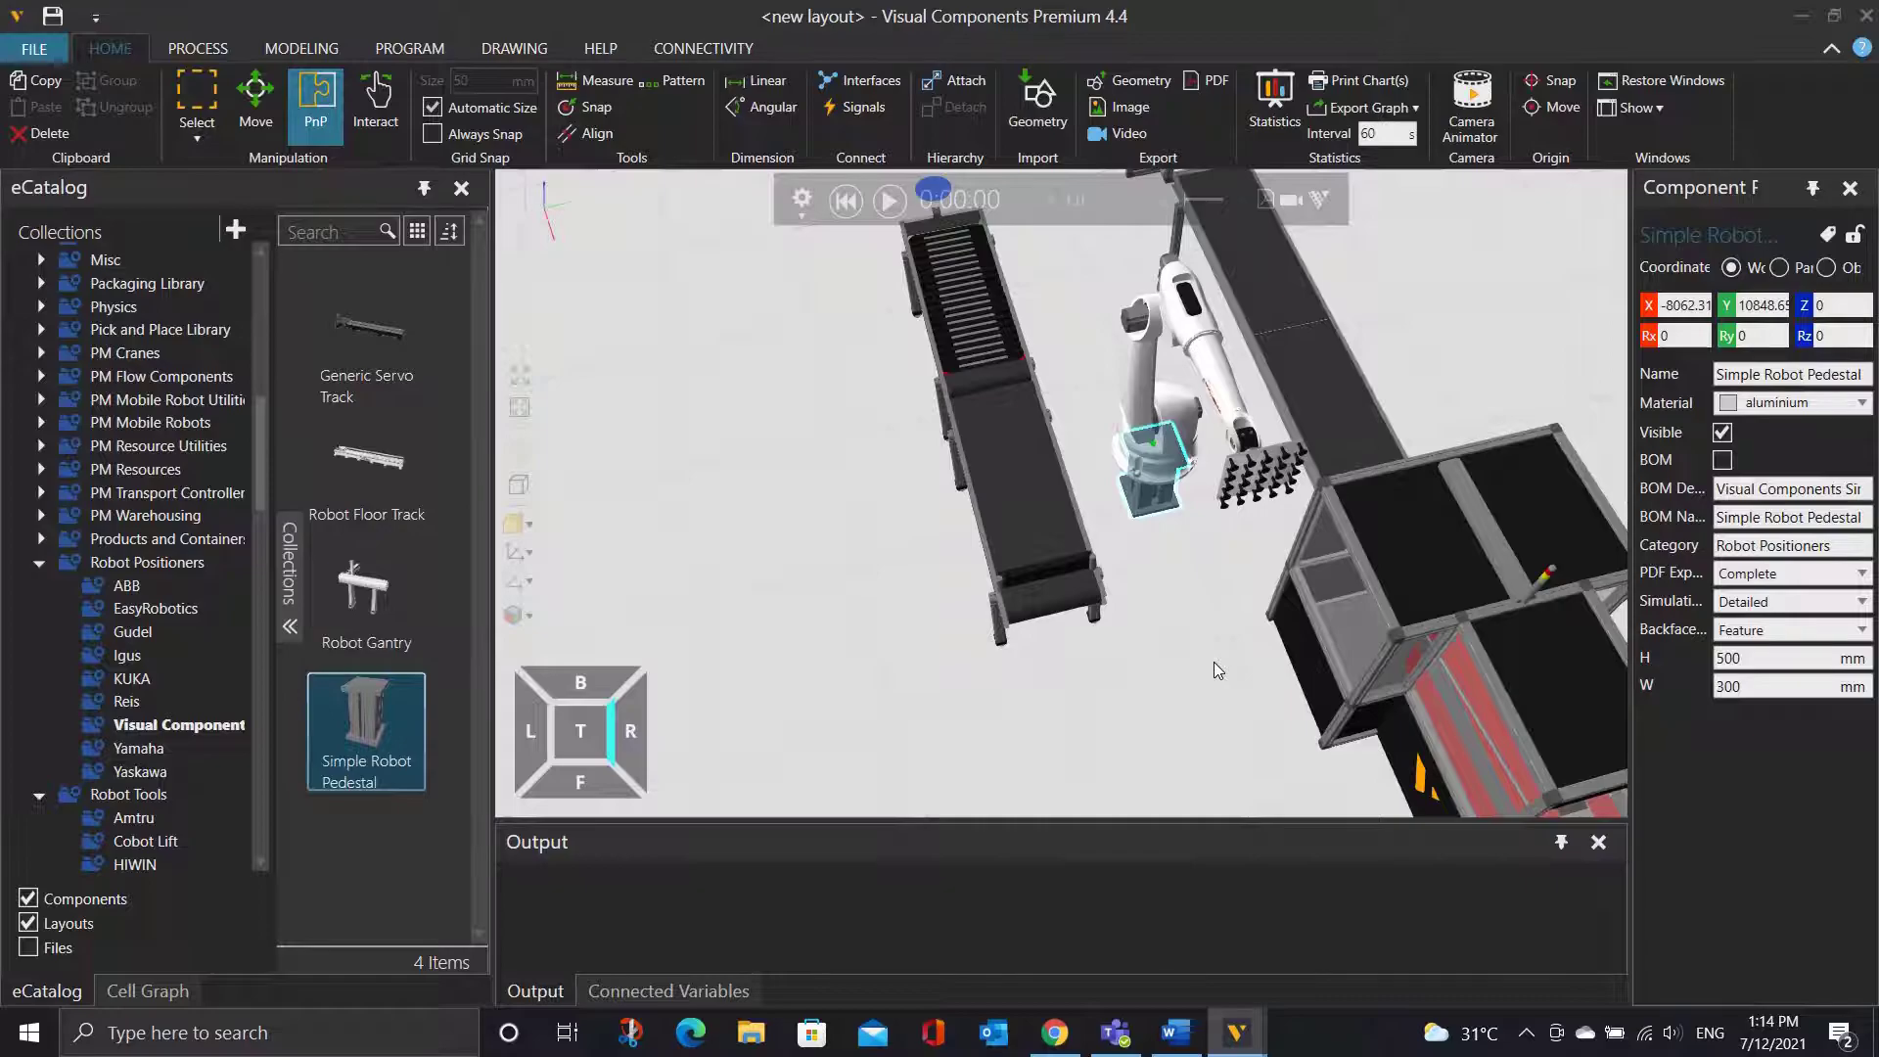
Examine the complete packaging line layout in an overall view from its front-left corner.
right_drag(1214, 661, 1407, 676)
click(1410, 656)
scroll(1409, 656, down, 5)
scroll(1288, 705, up, 3)
right_drag(1288, 708, 1328, 704)
click(552, 763)
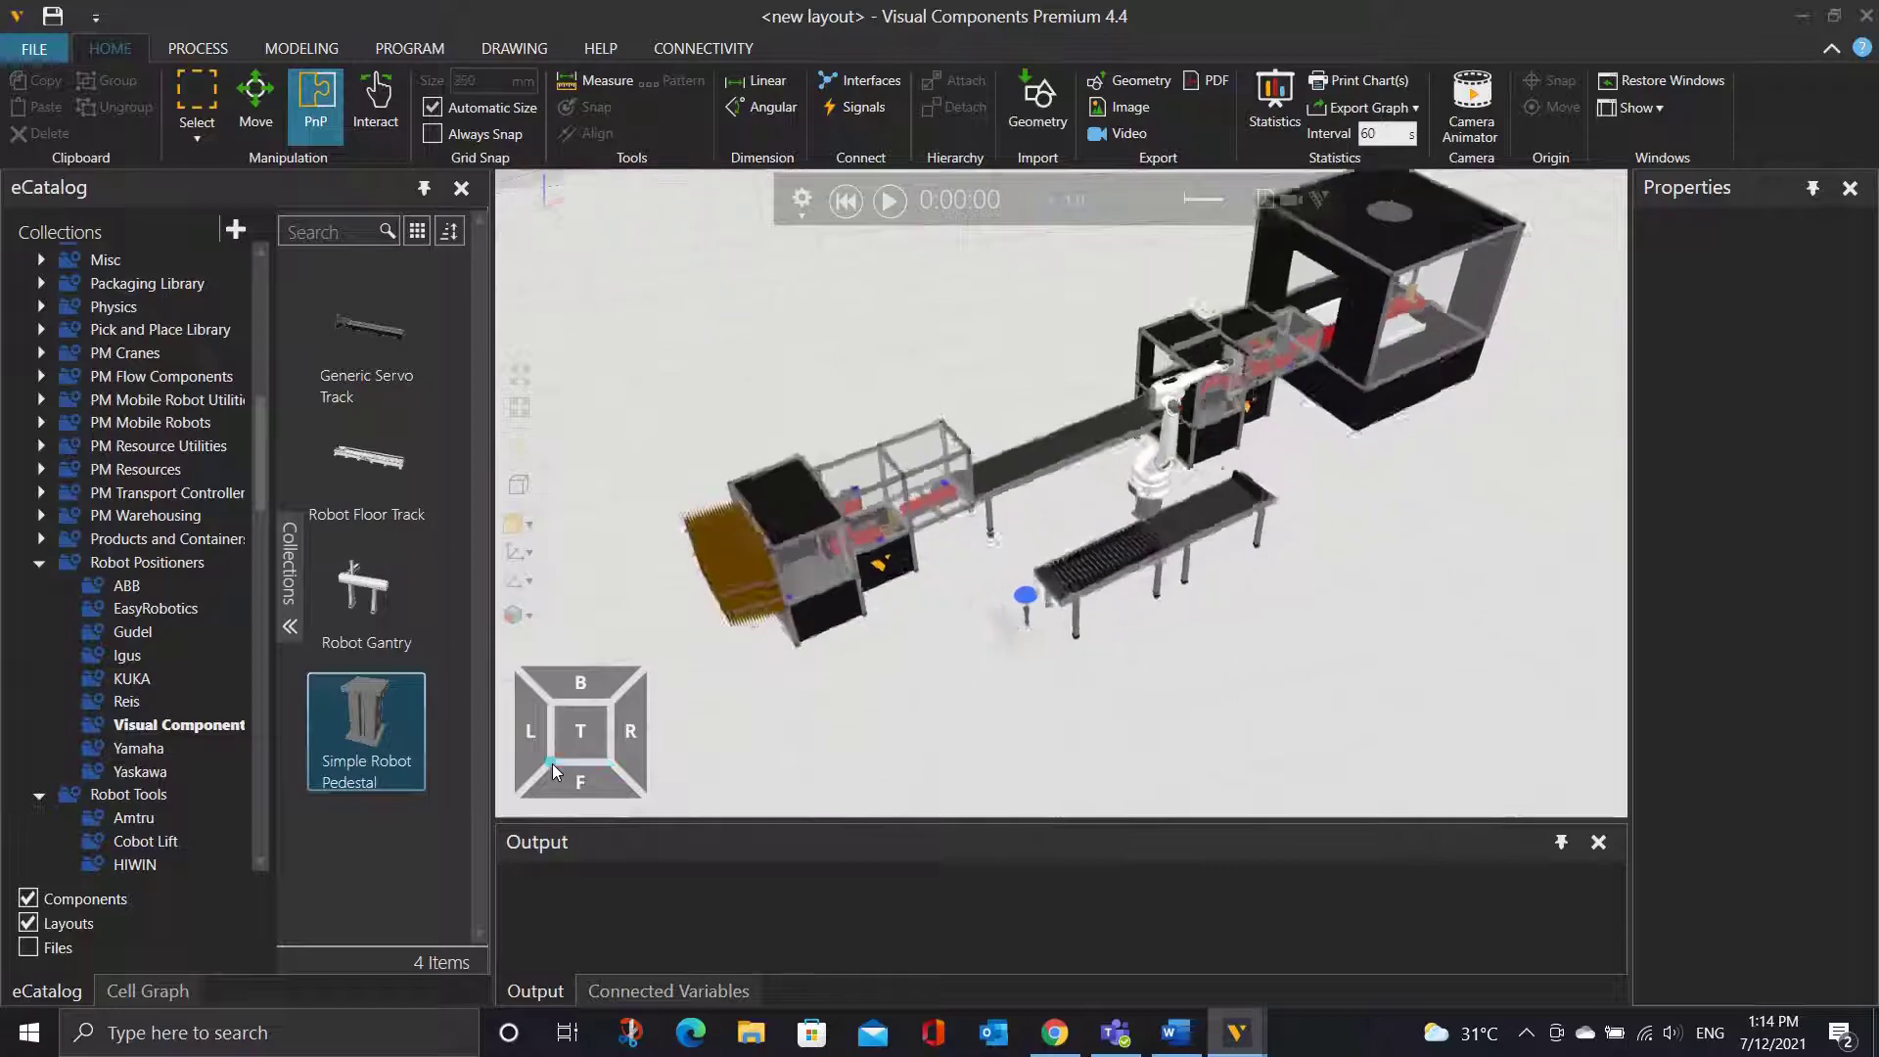
right_drag(1312, 515, 910, 264)
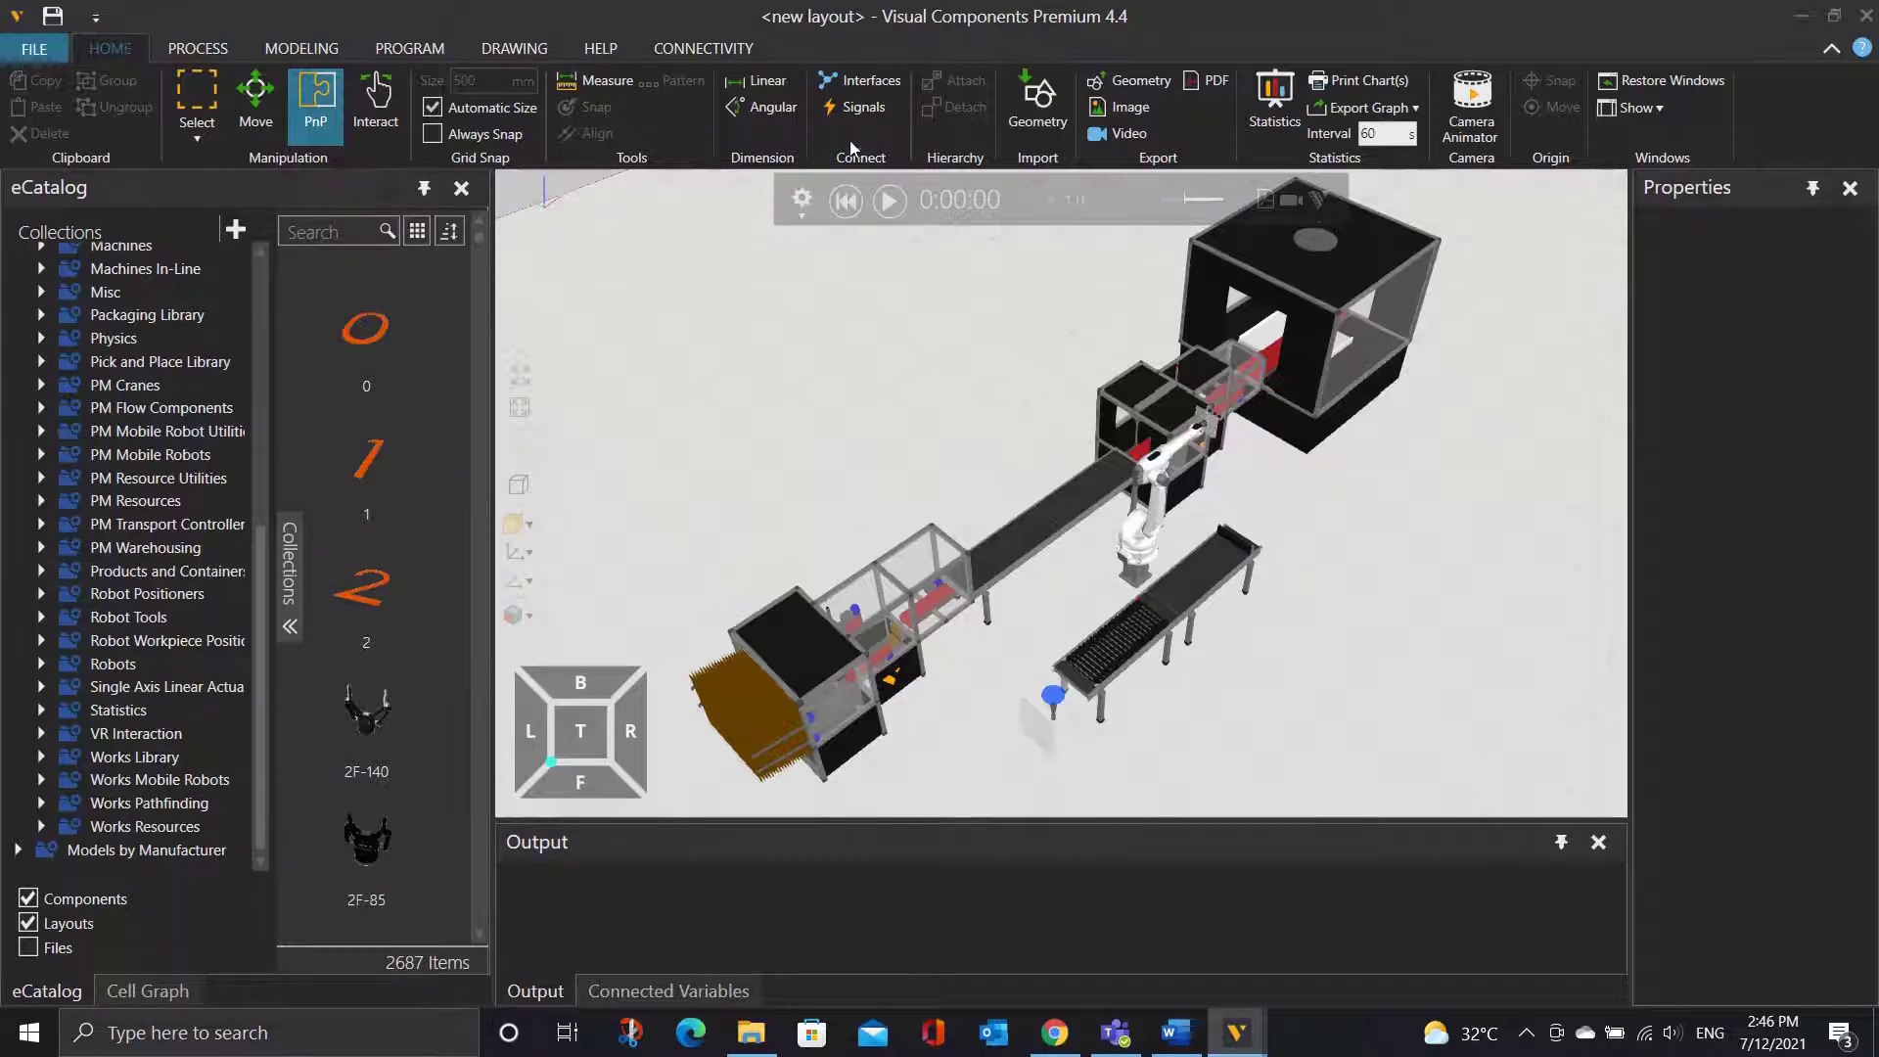
Display the articulated robot's signal connections and spread out the signal boxes of the robot, Sensor Conveyor and Product Batcher Conveyor.
click(868, 110)
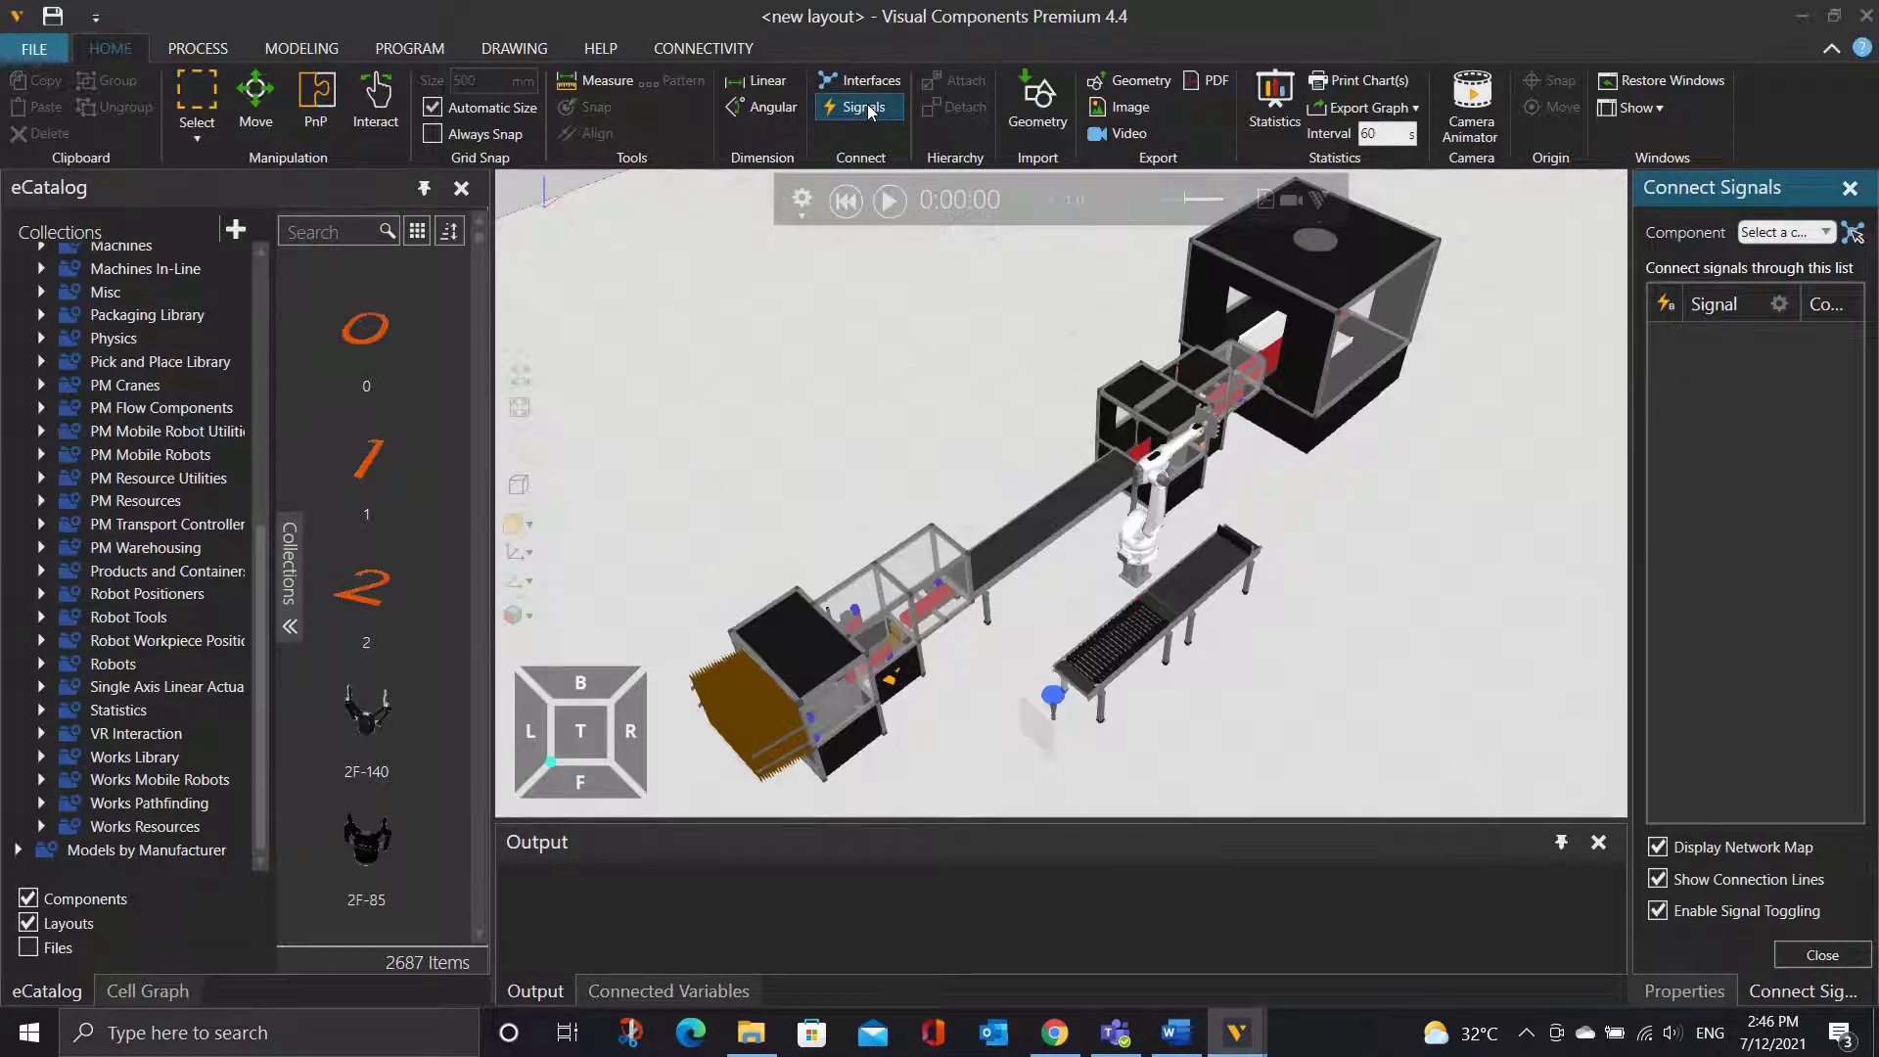
click(1163, 518)
drag(1179, 519, 1406, 474)
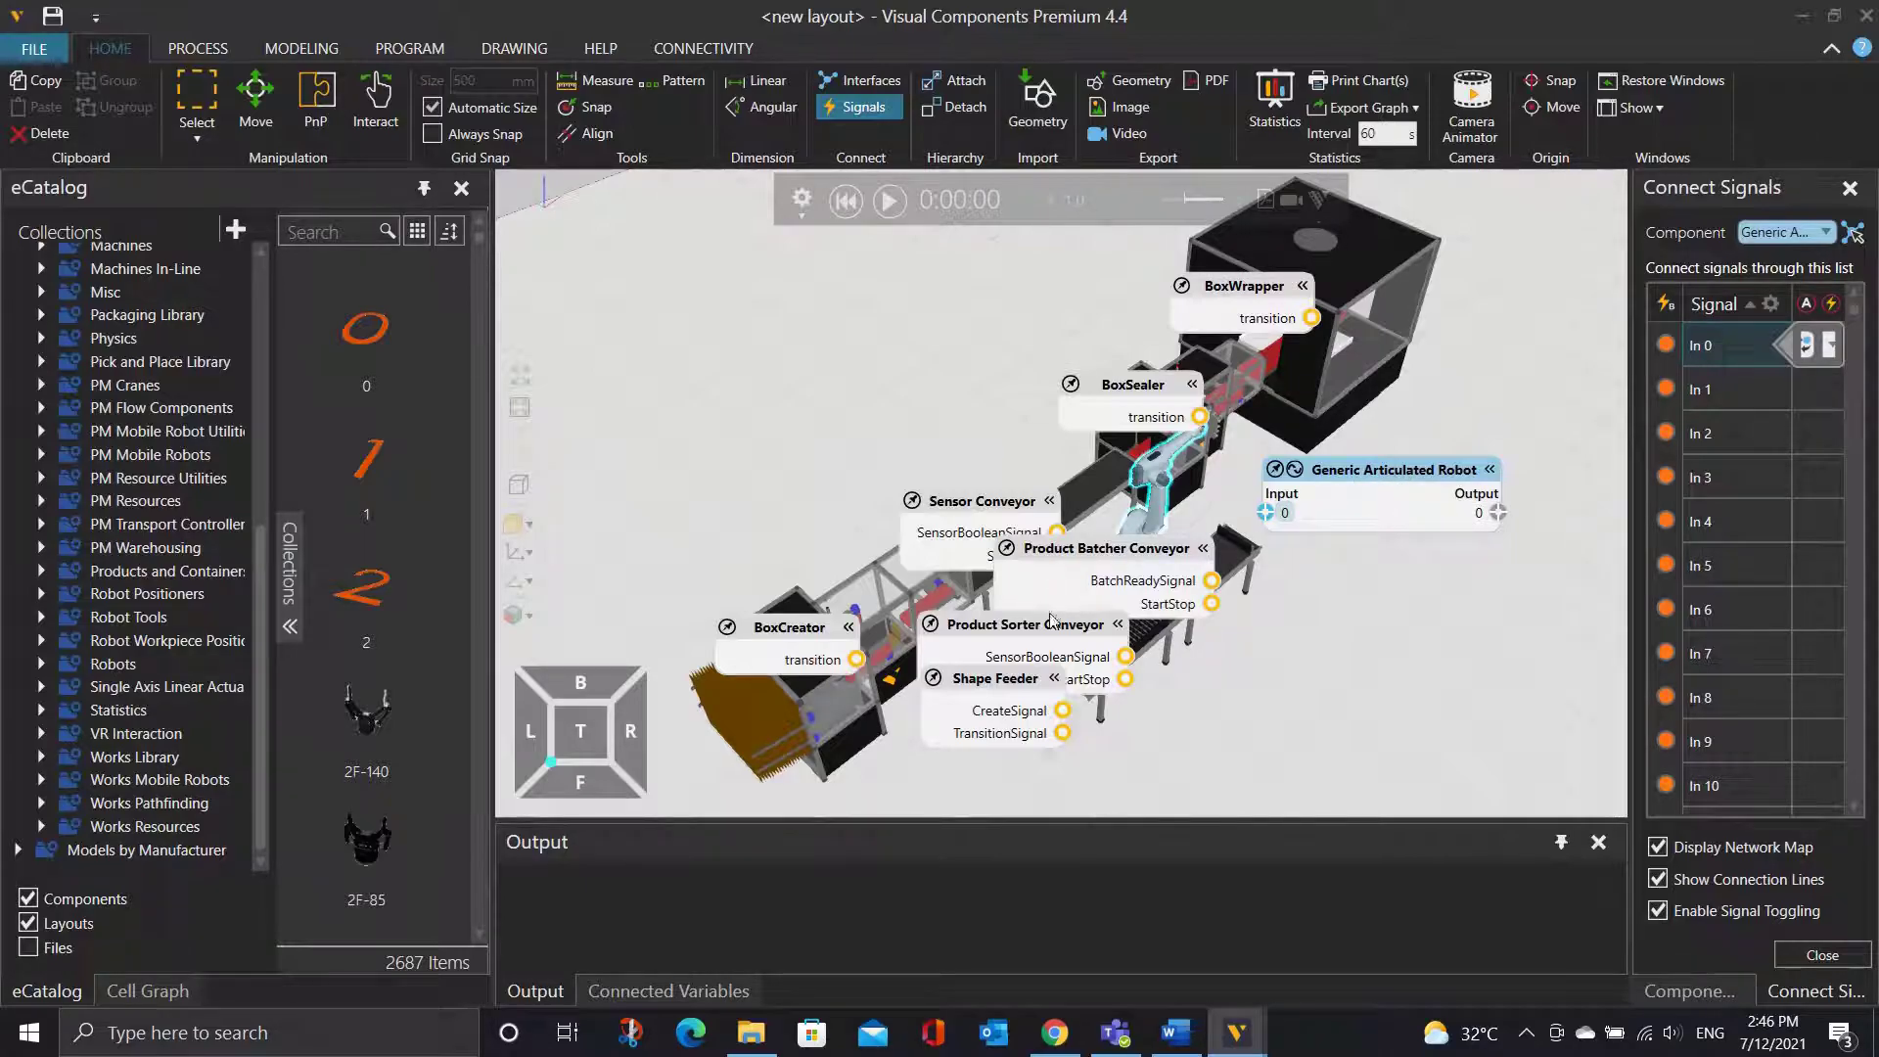
drag(1010, 503, 983, 389)
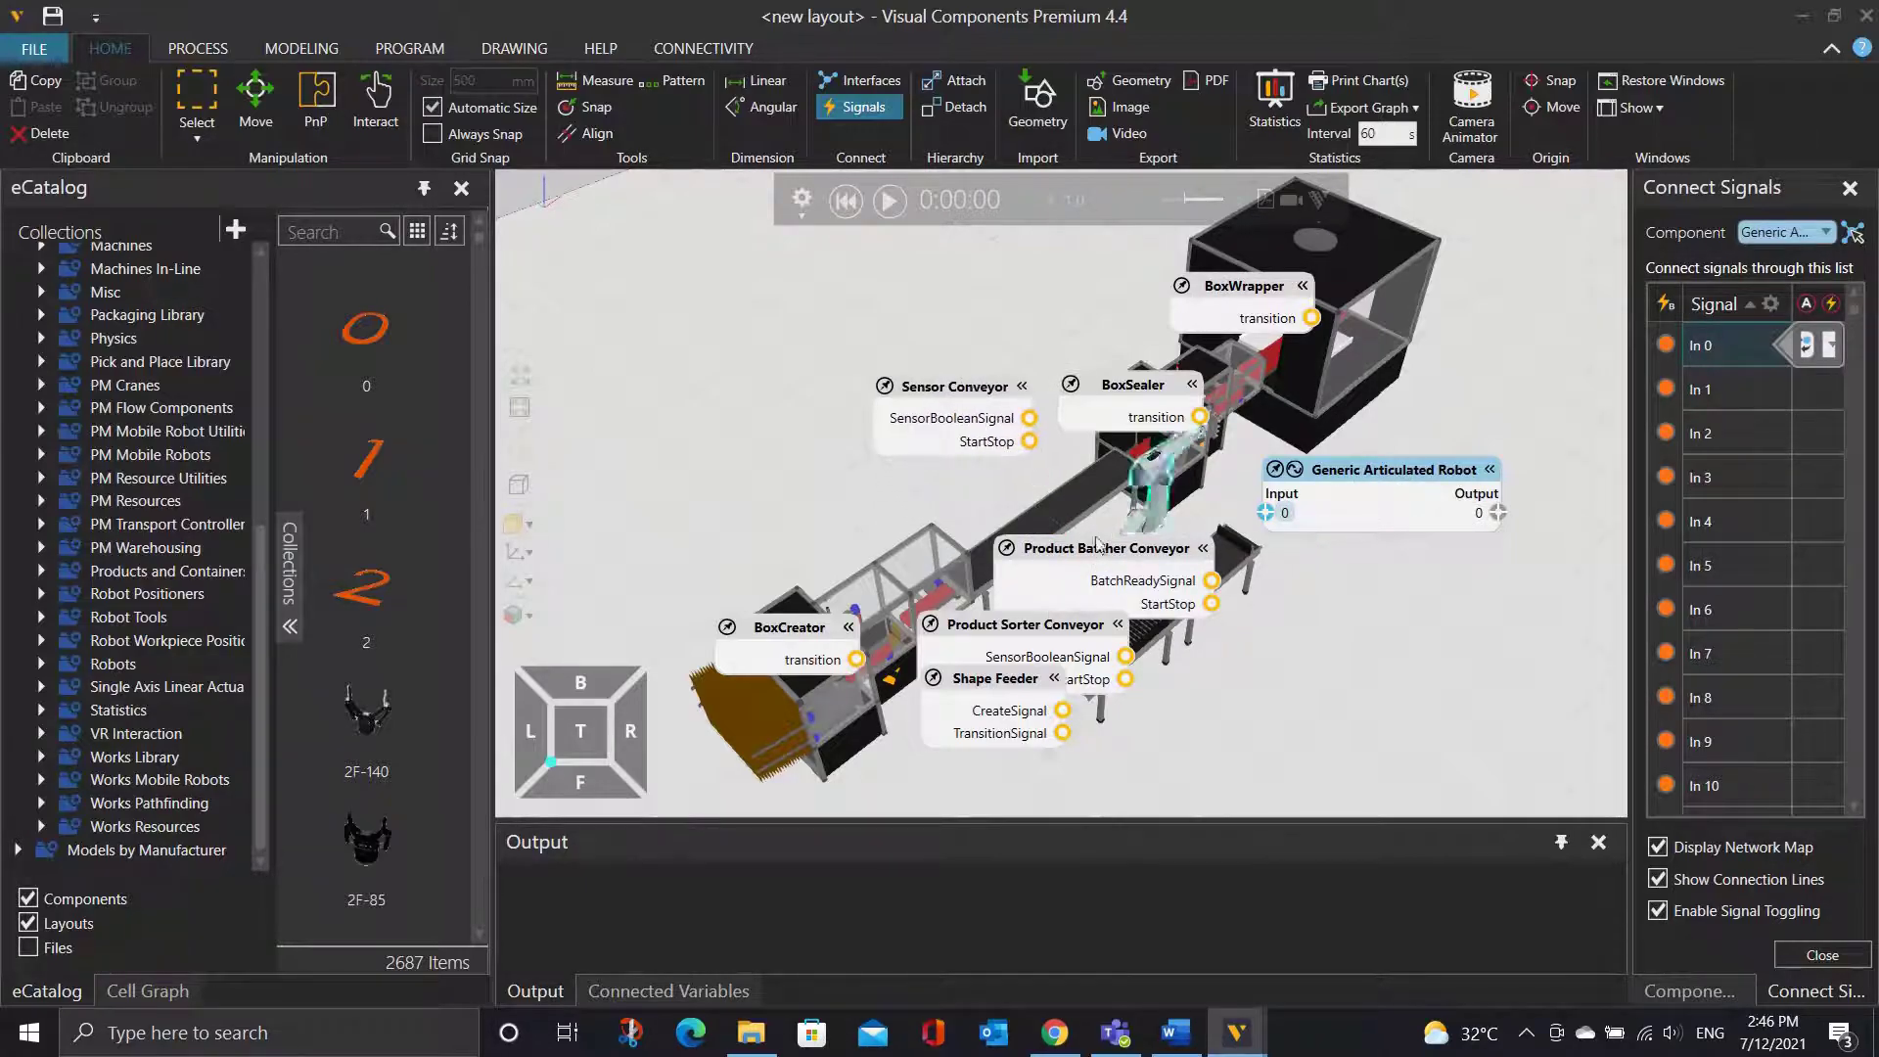
drag(1114, 558, 1291, 643)
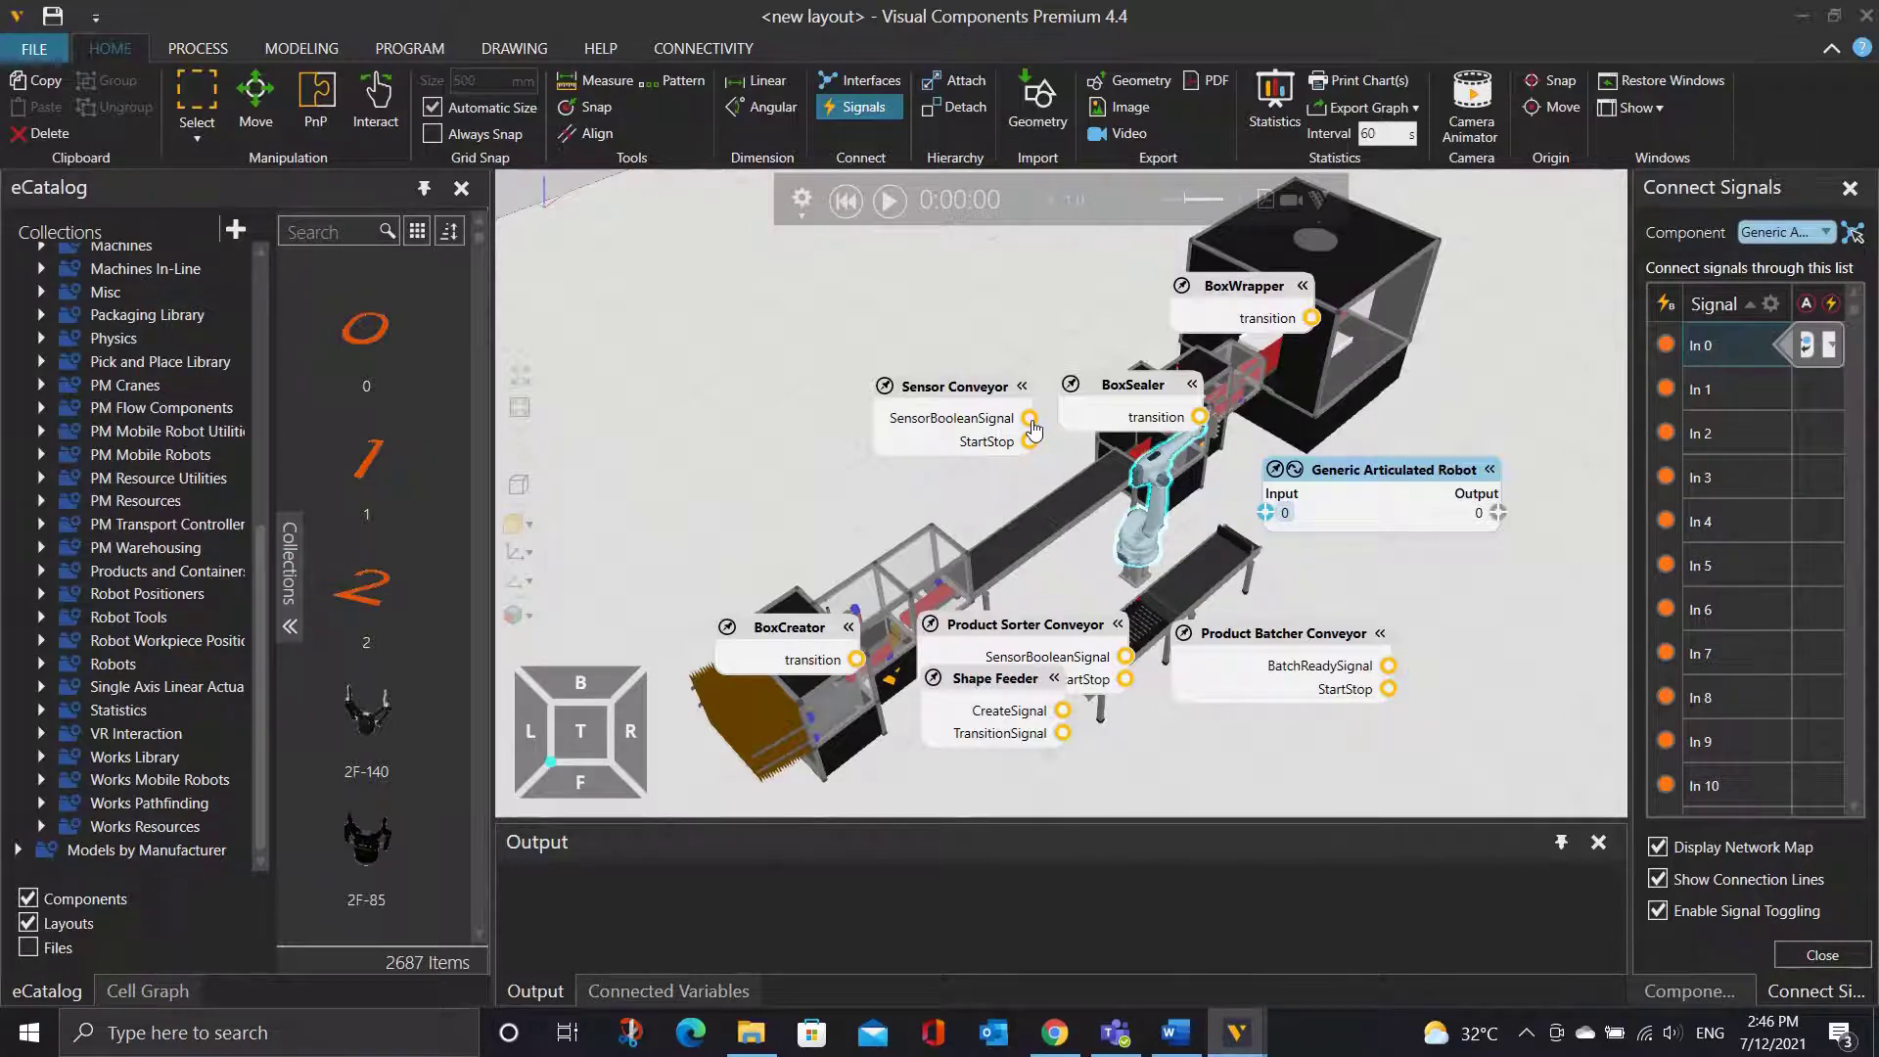
Connect the Sensor Conveyor's SensorBooleanSignal to robot input 0 and its StartStop signal to robot output 0.
drag(1031, 427, 1270, 516)
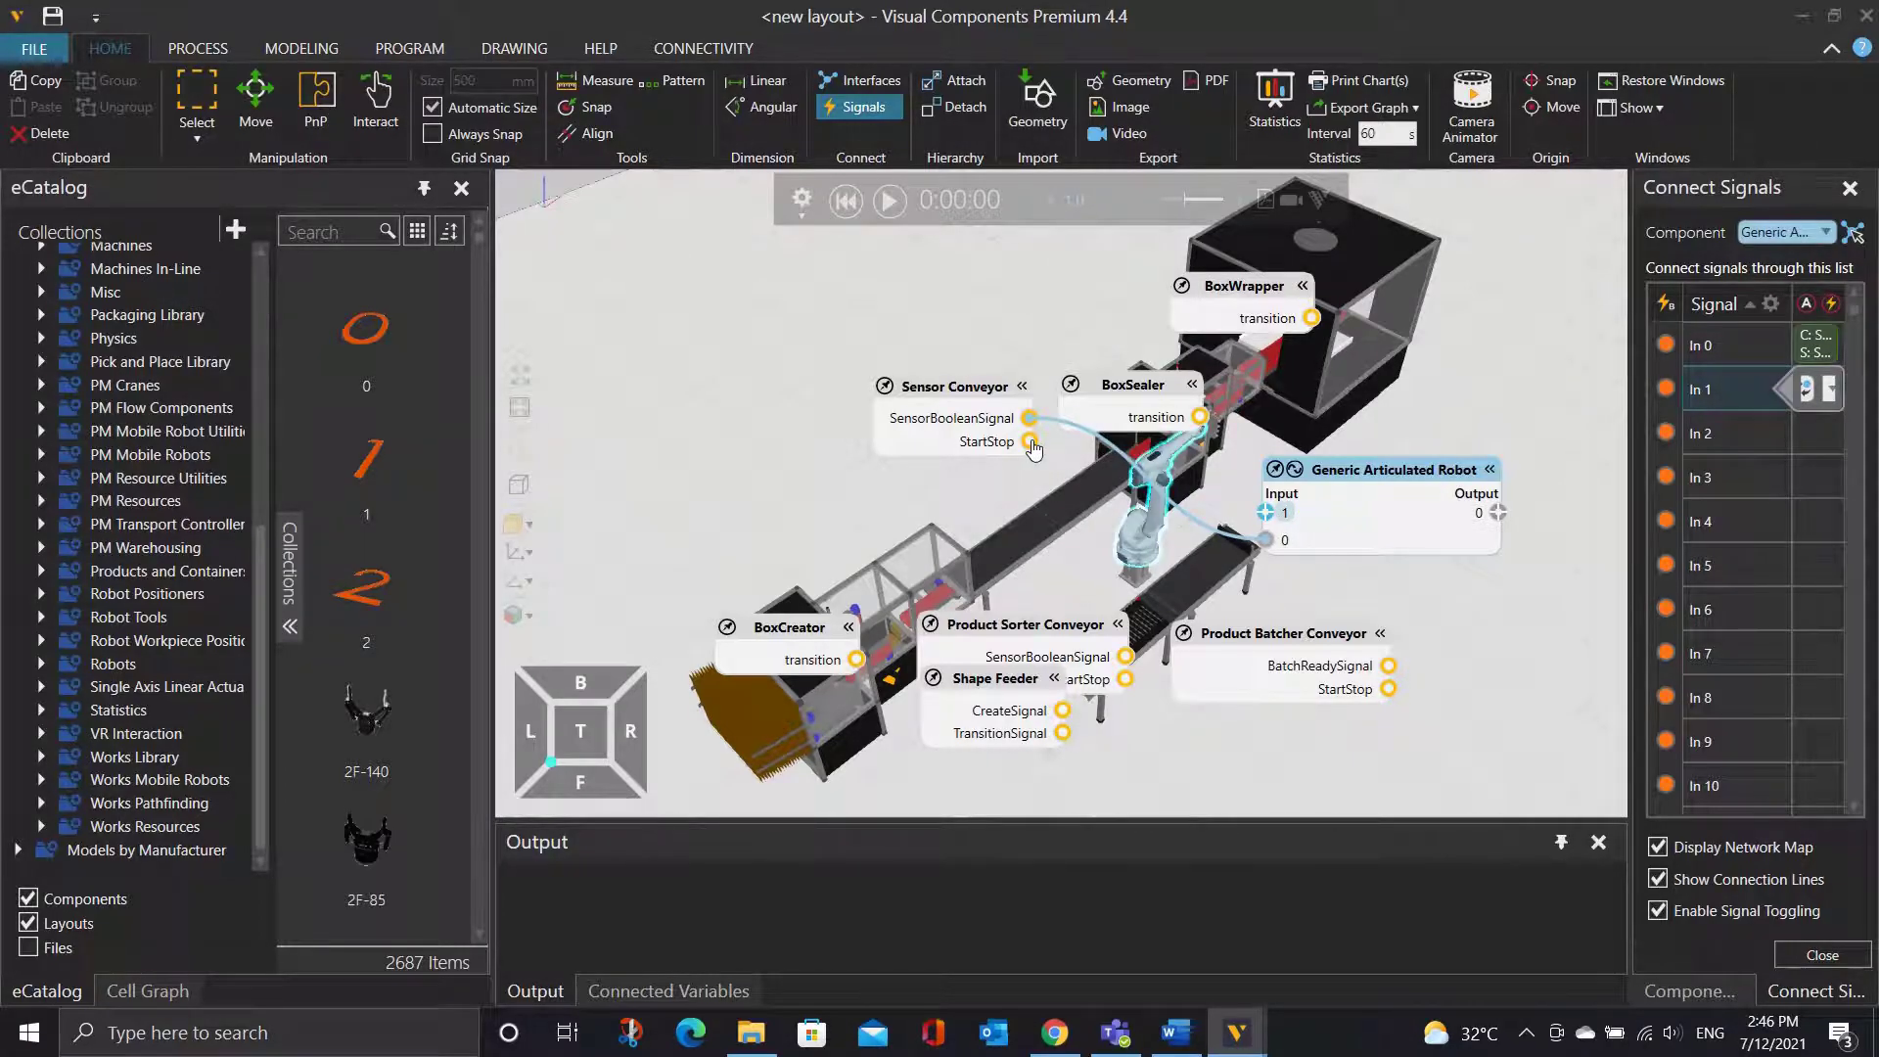
mouse_move(1033, 457)
drag(1033, 451, 1499, 521)
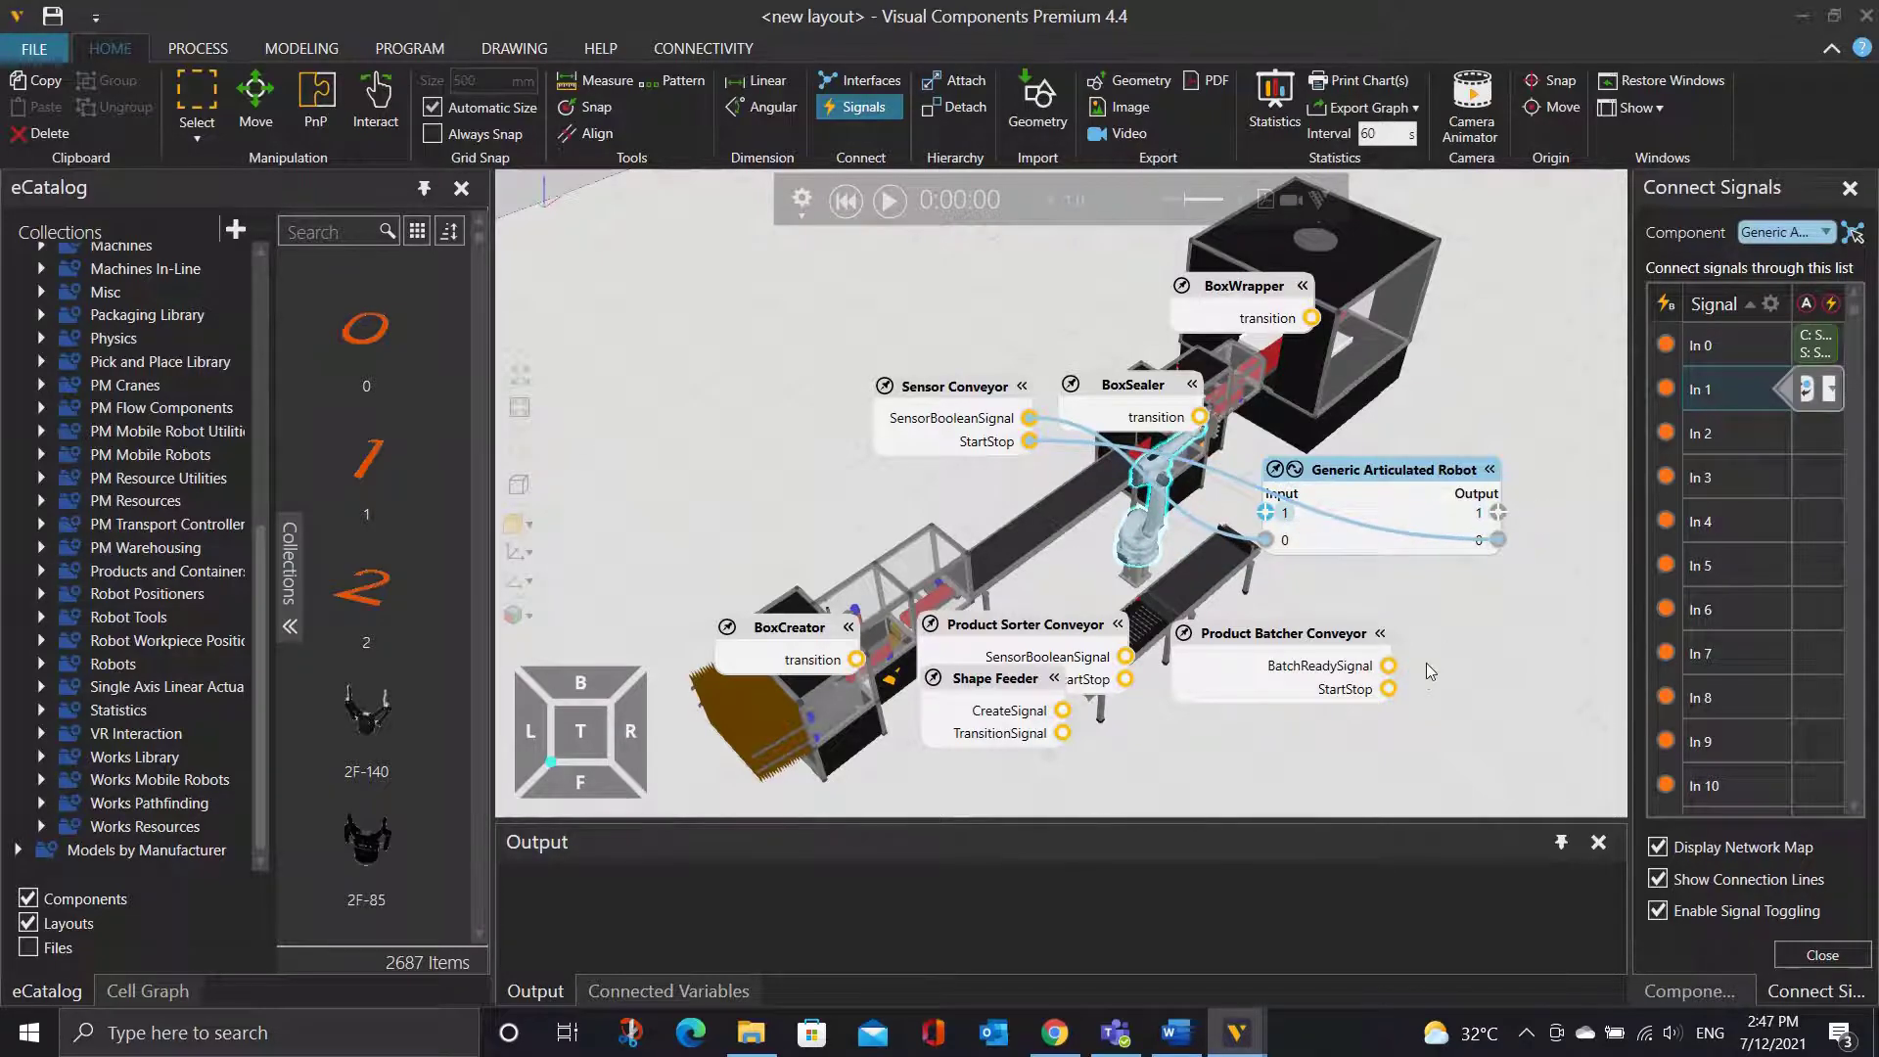
Connect the Product Batcher Conveyor's BatchReadySignal to robot input 50 and its StartStop to robot output 50, and close the signal editor.
drag(1391, 676, 1269, 515)
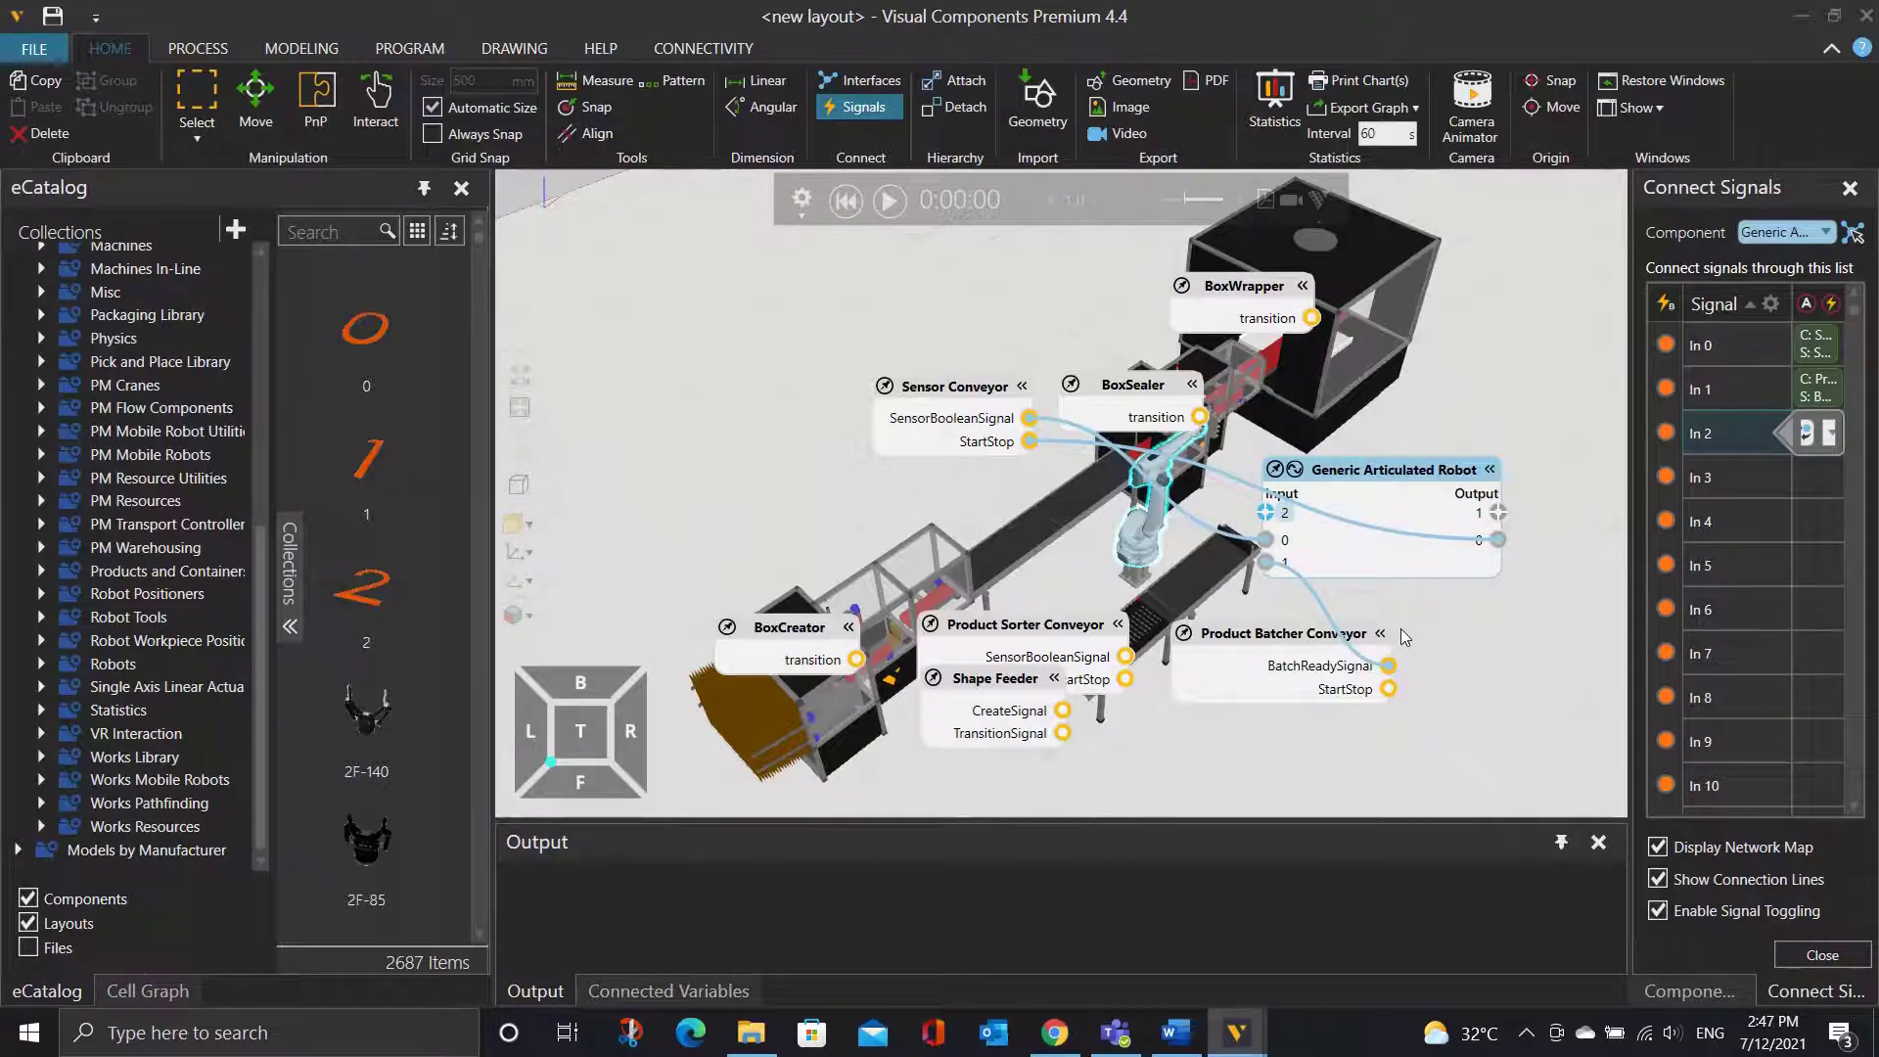
drag(1388, 666, 1487, 540)
click(1476, 564)
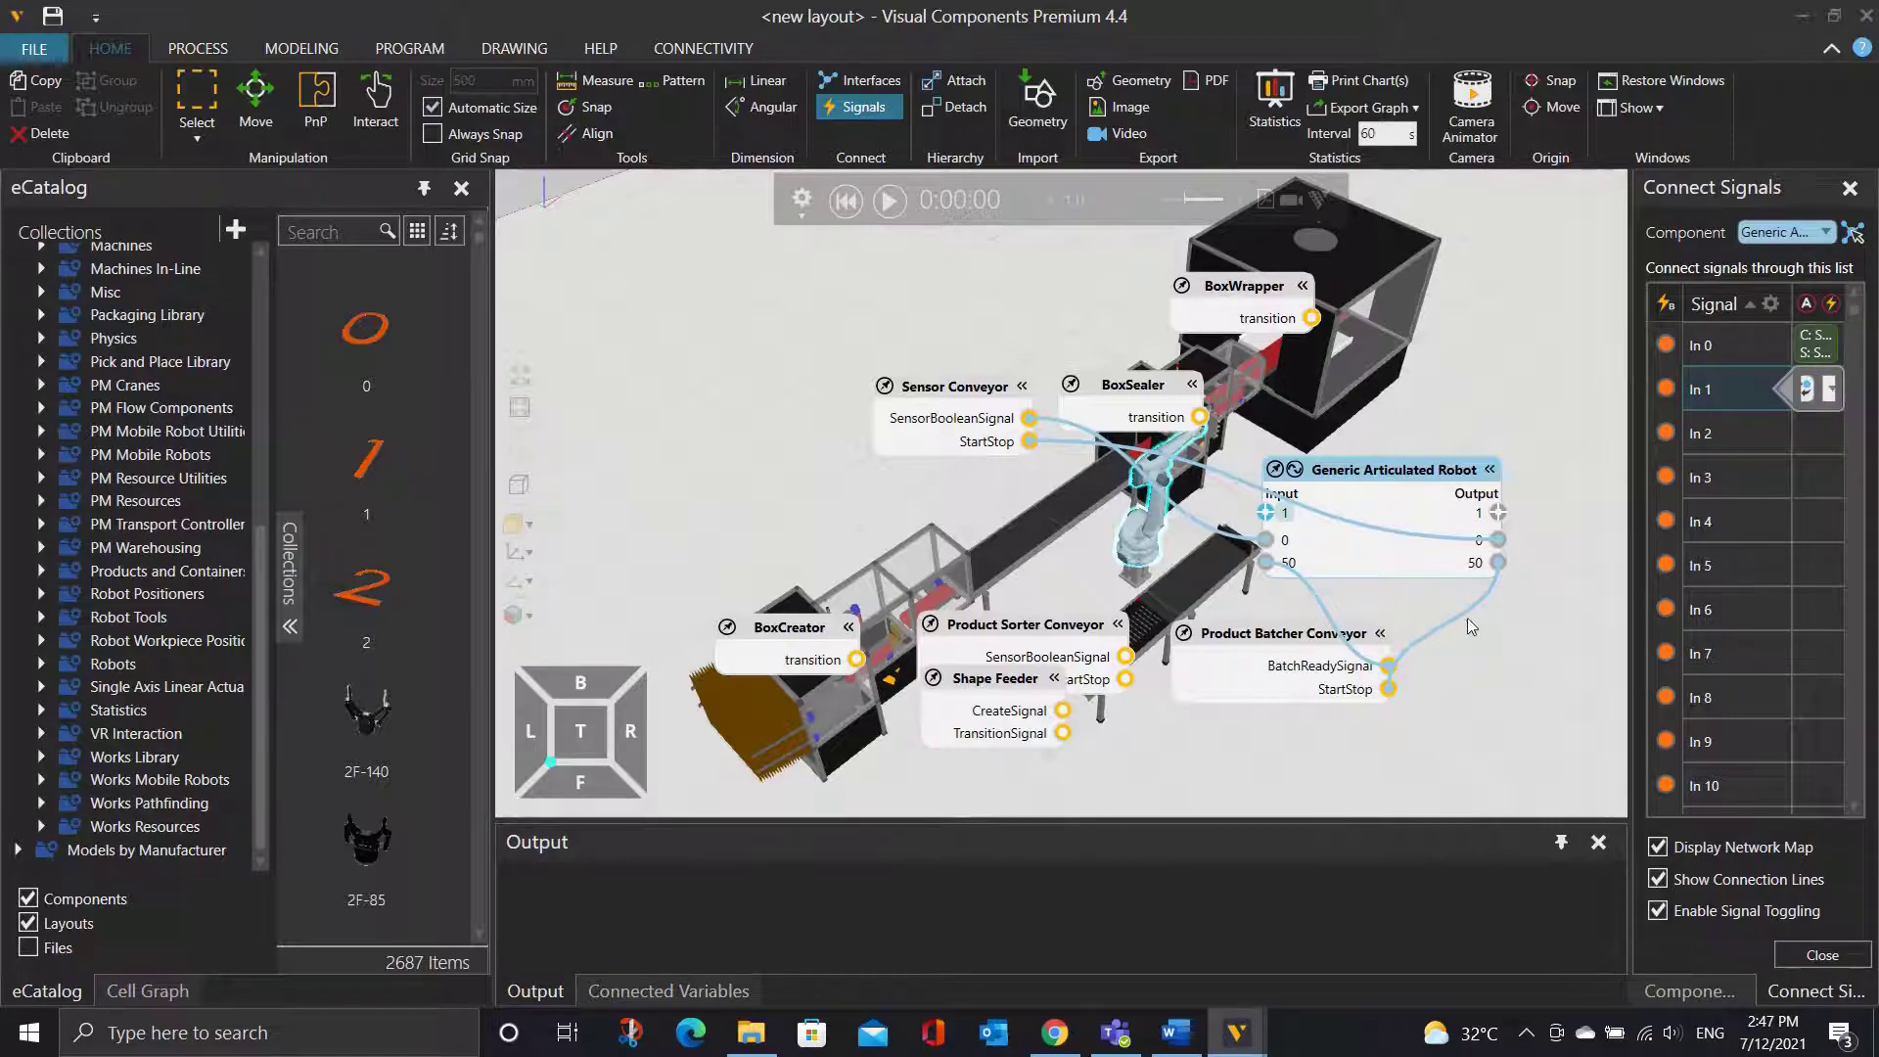
click(888, 108)
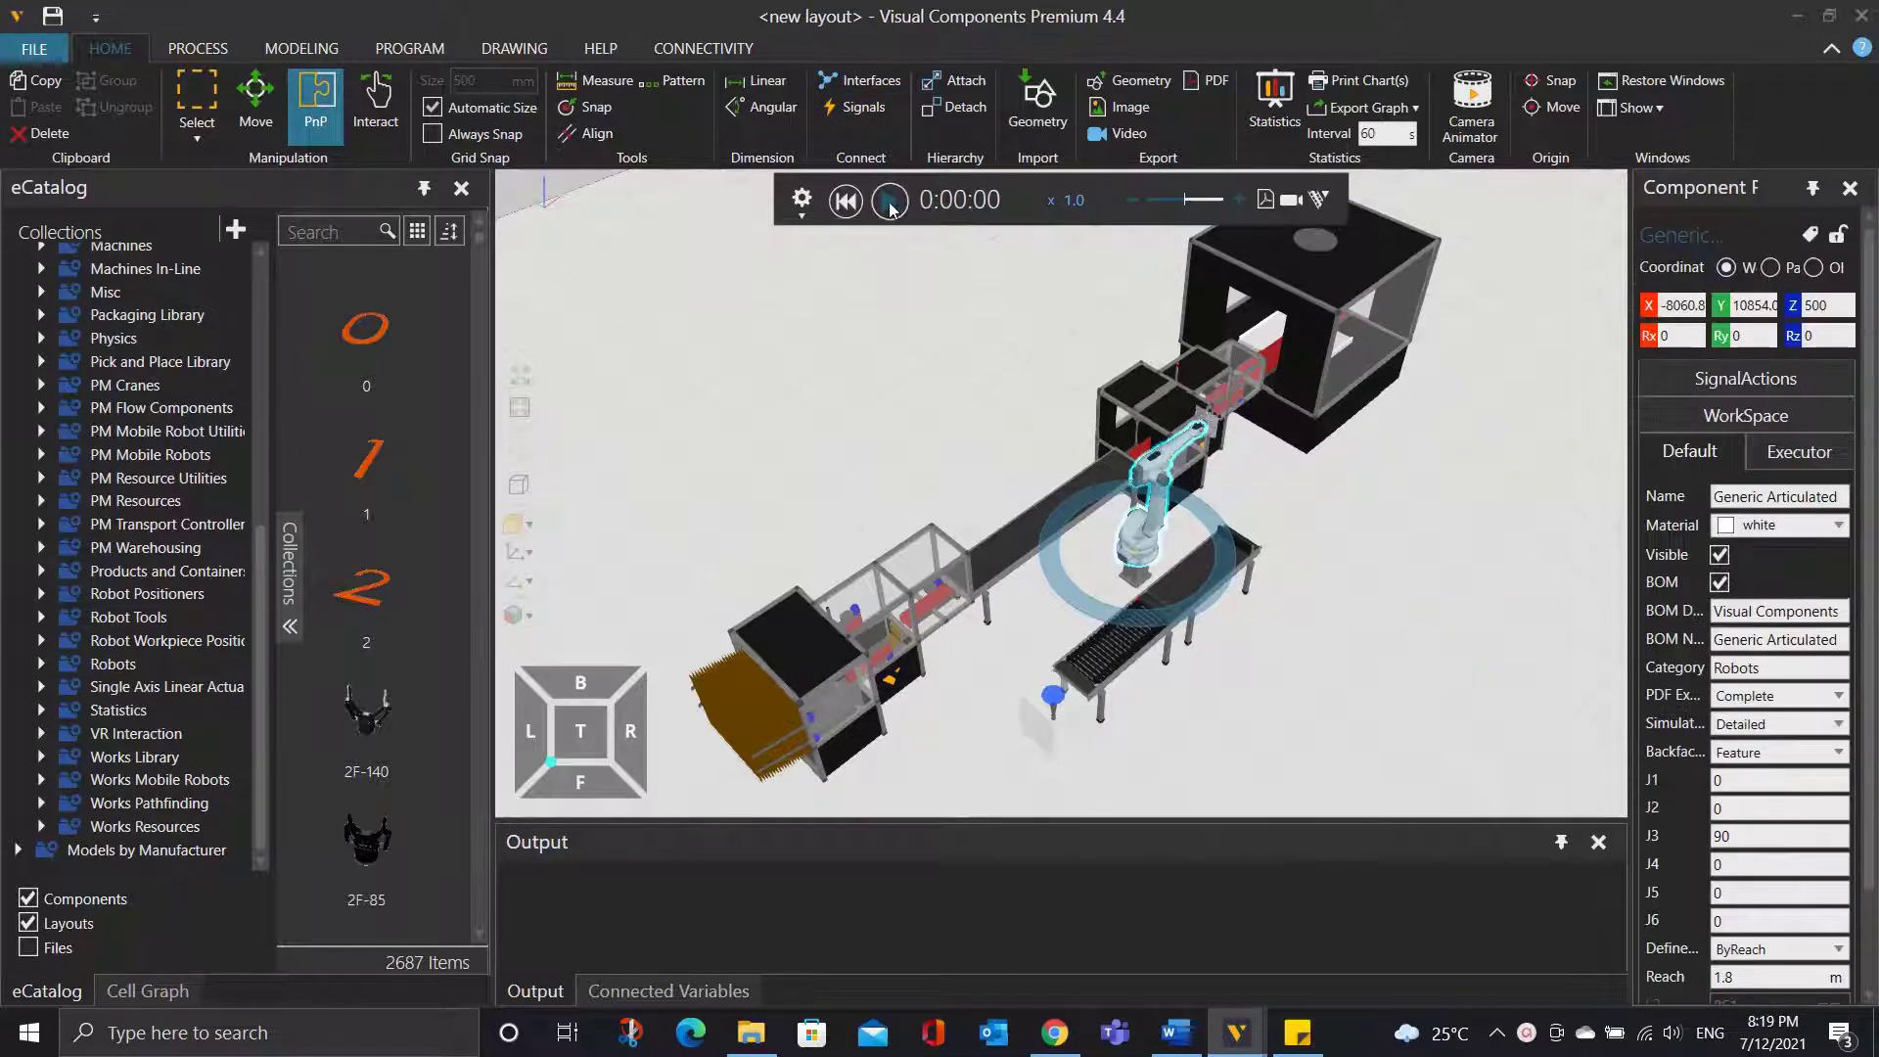
Run the simulation and raise its speed to 5.2x.
click(889, 202)
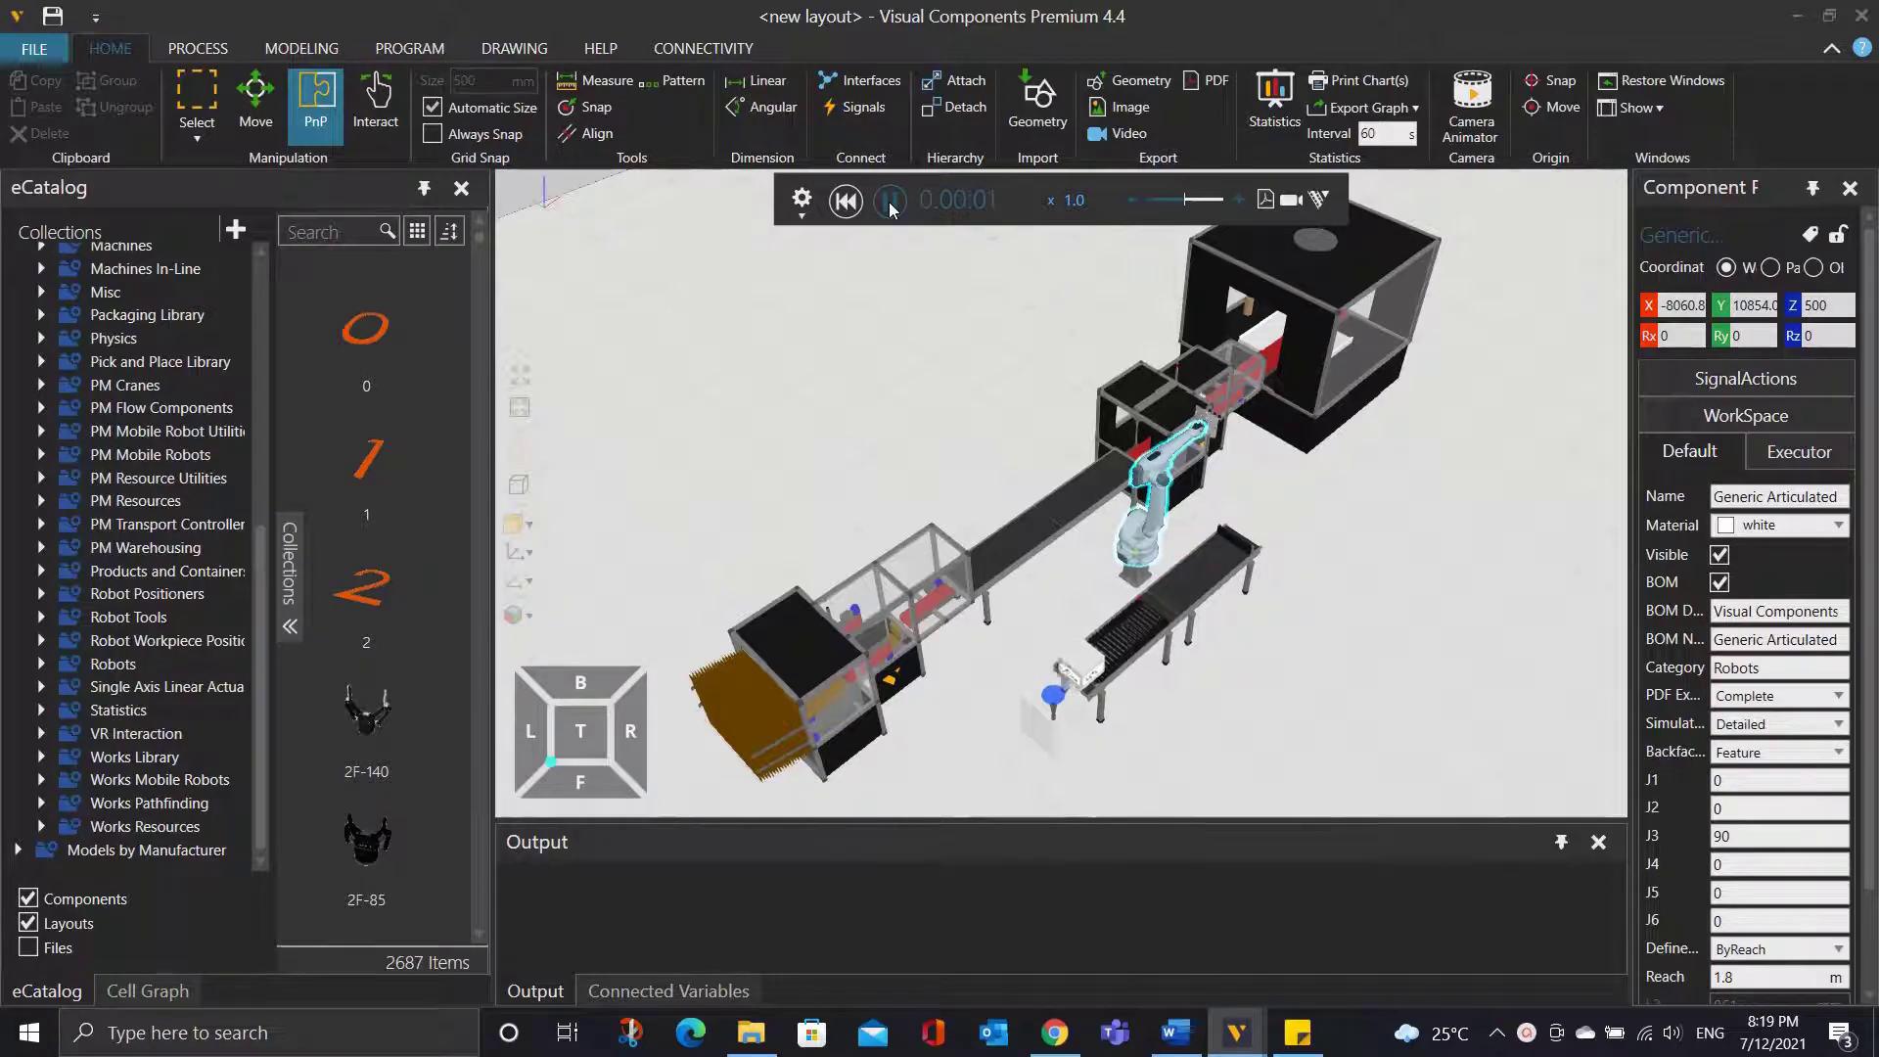
click(1239, 199)
click(1239, 199)
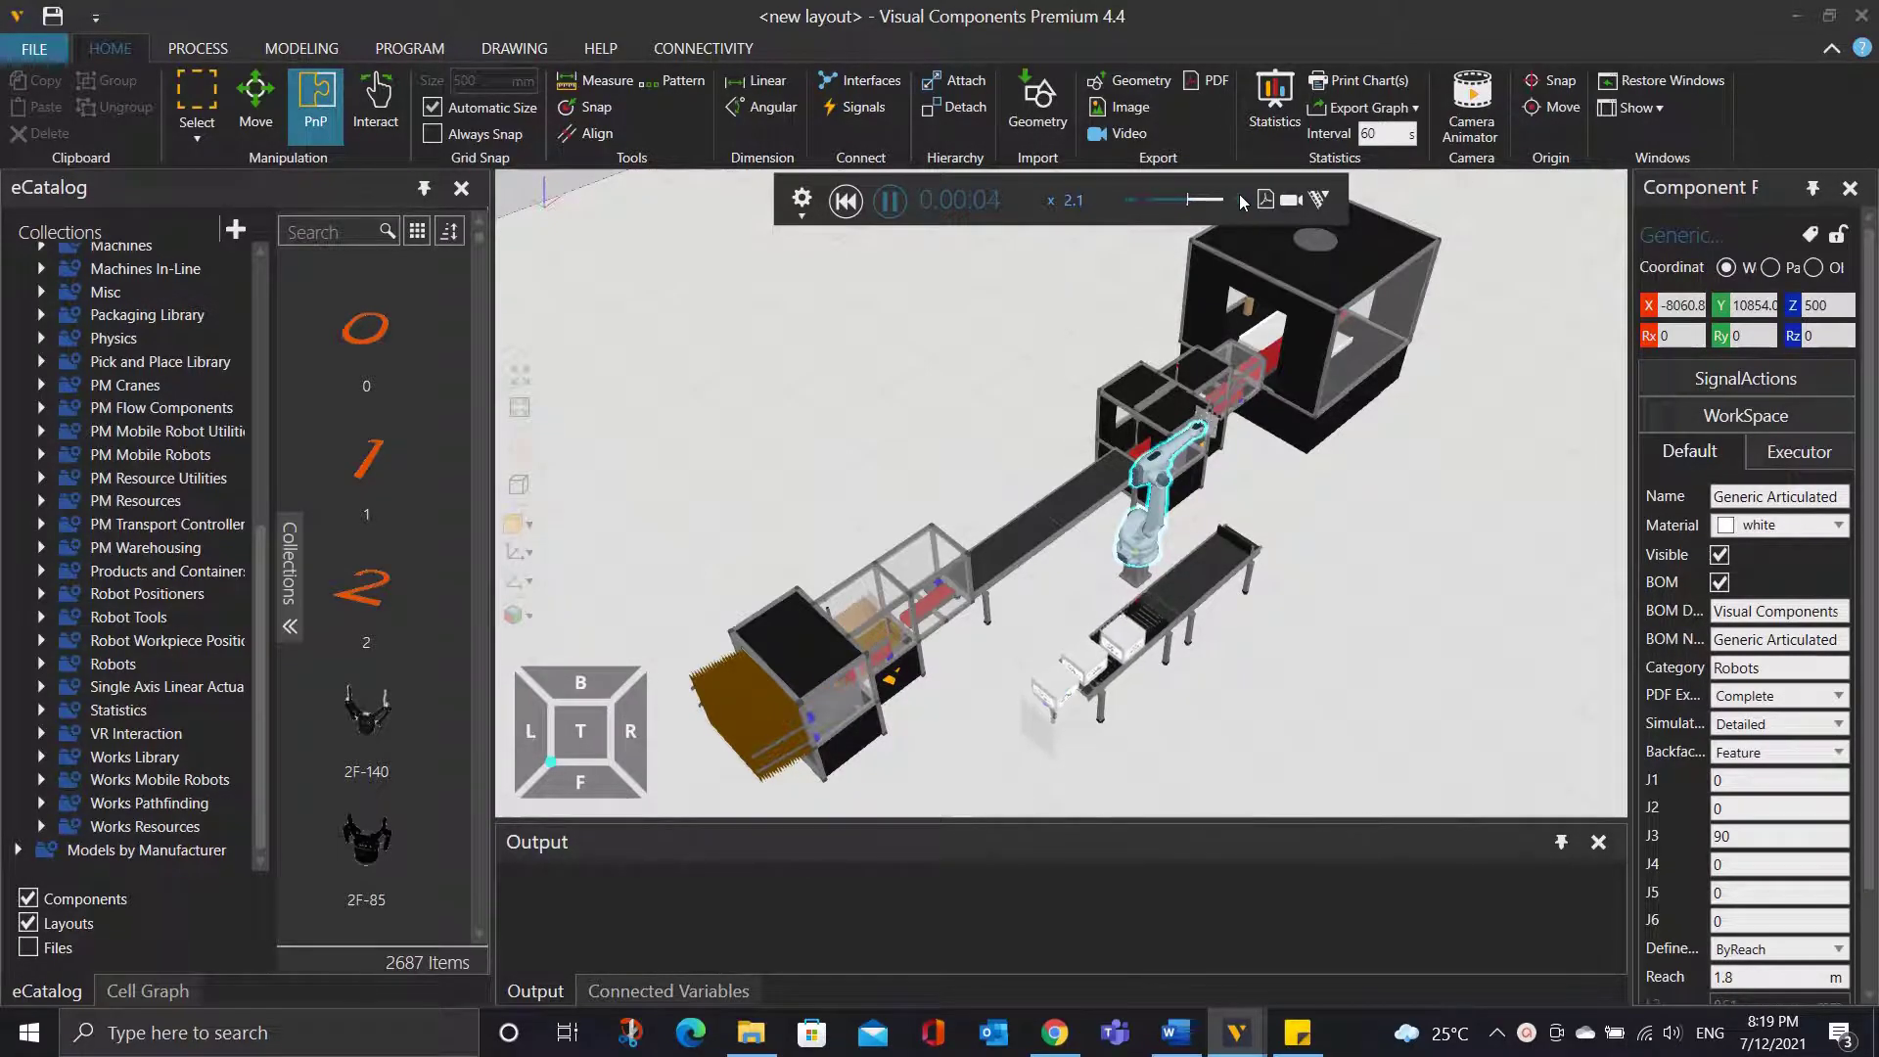
click(1239, 199)
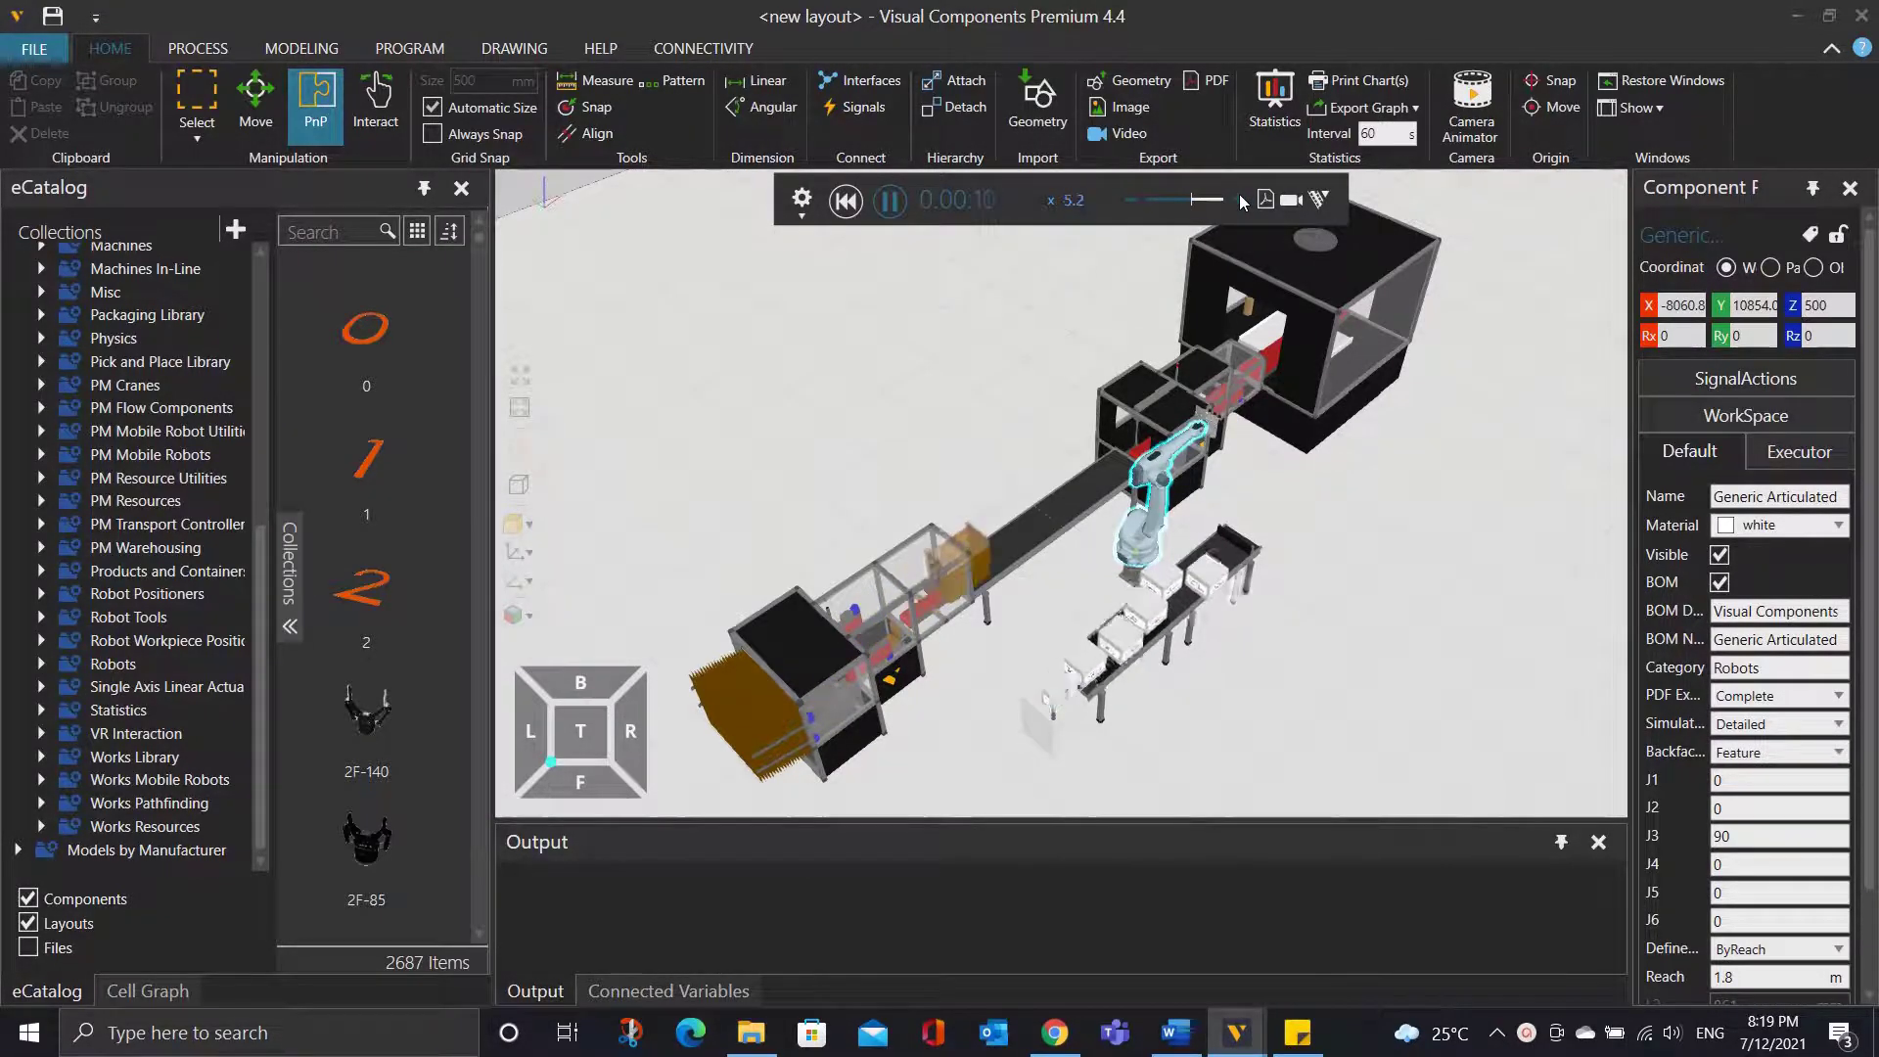
Pause the simulation and set the Product Batcher Conveyor's BatchSize to 9.
click(890, 201)
scroll(1267, 628, up, 2)
scroll(1243, 605, up, 4)
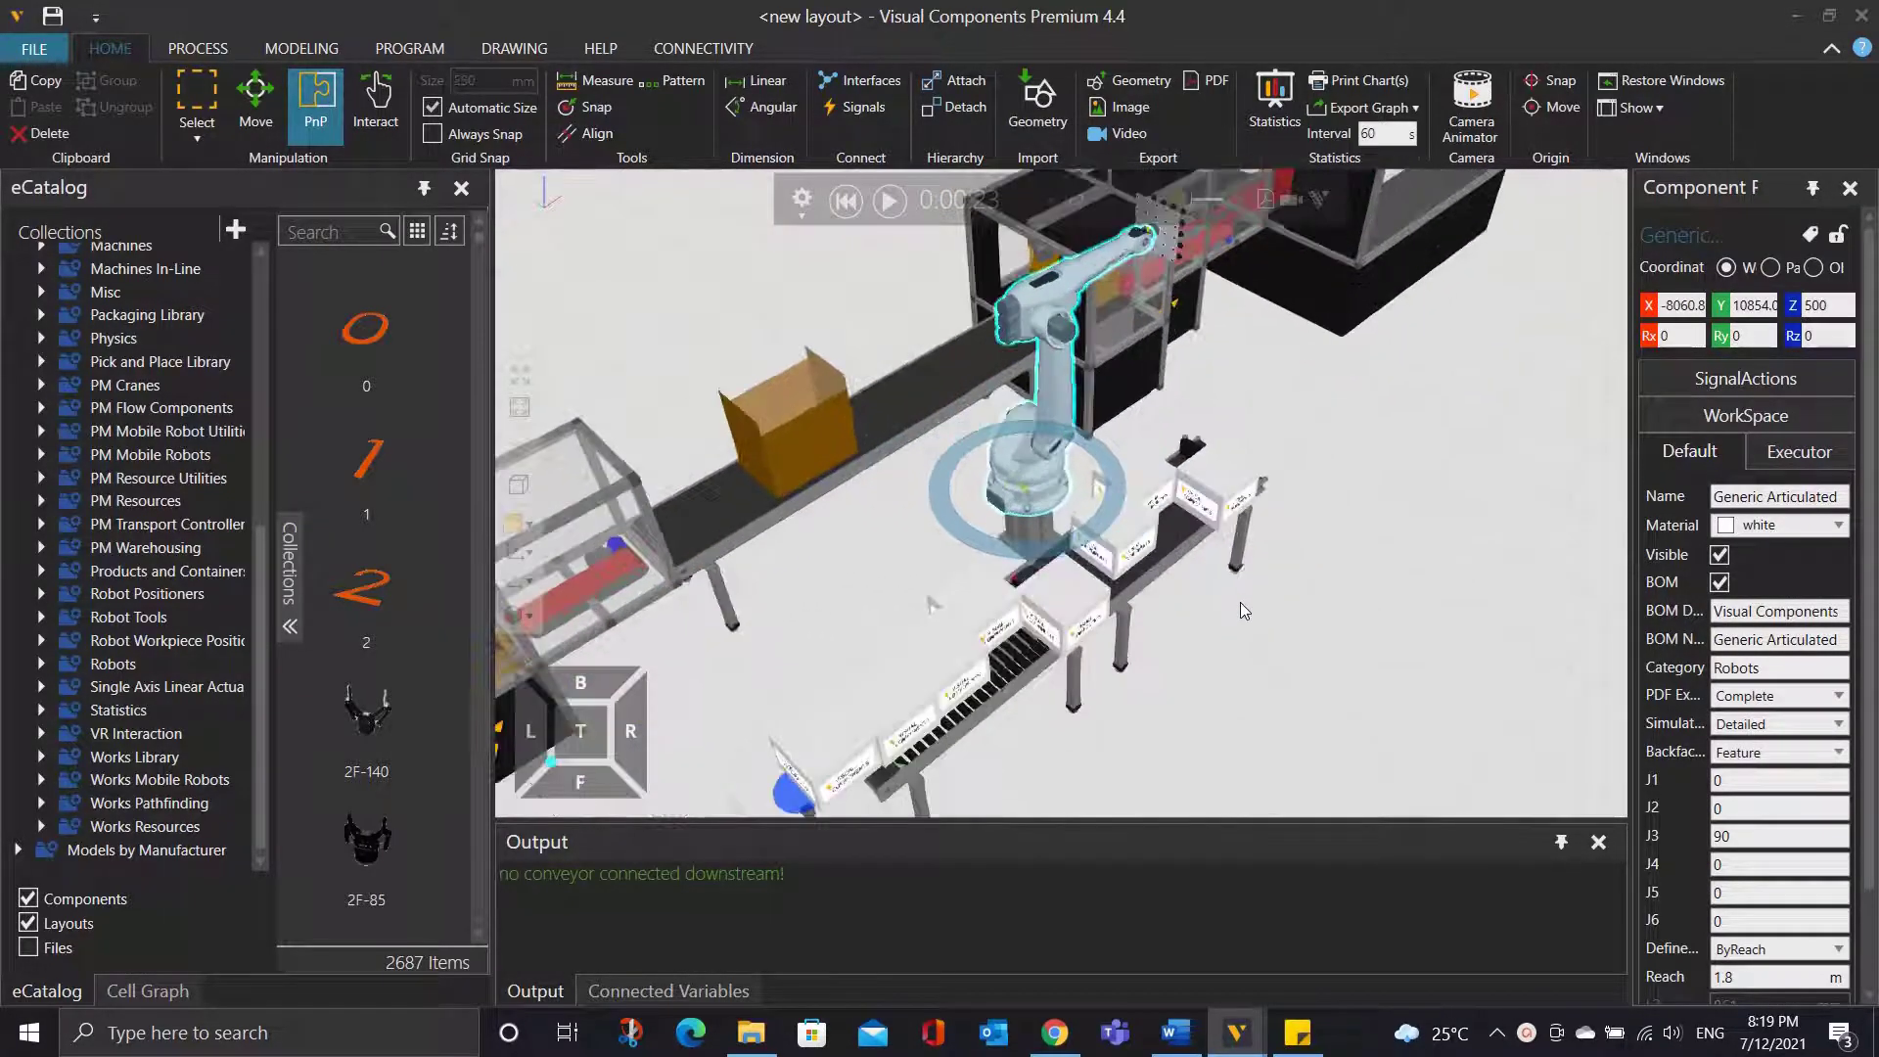
scroll(1235, 601, up, 1)
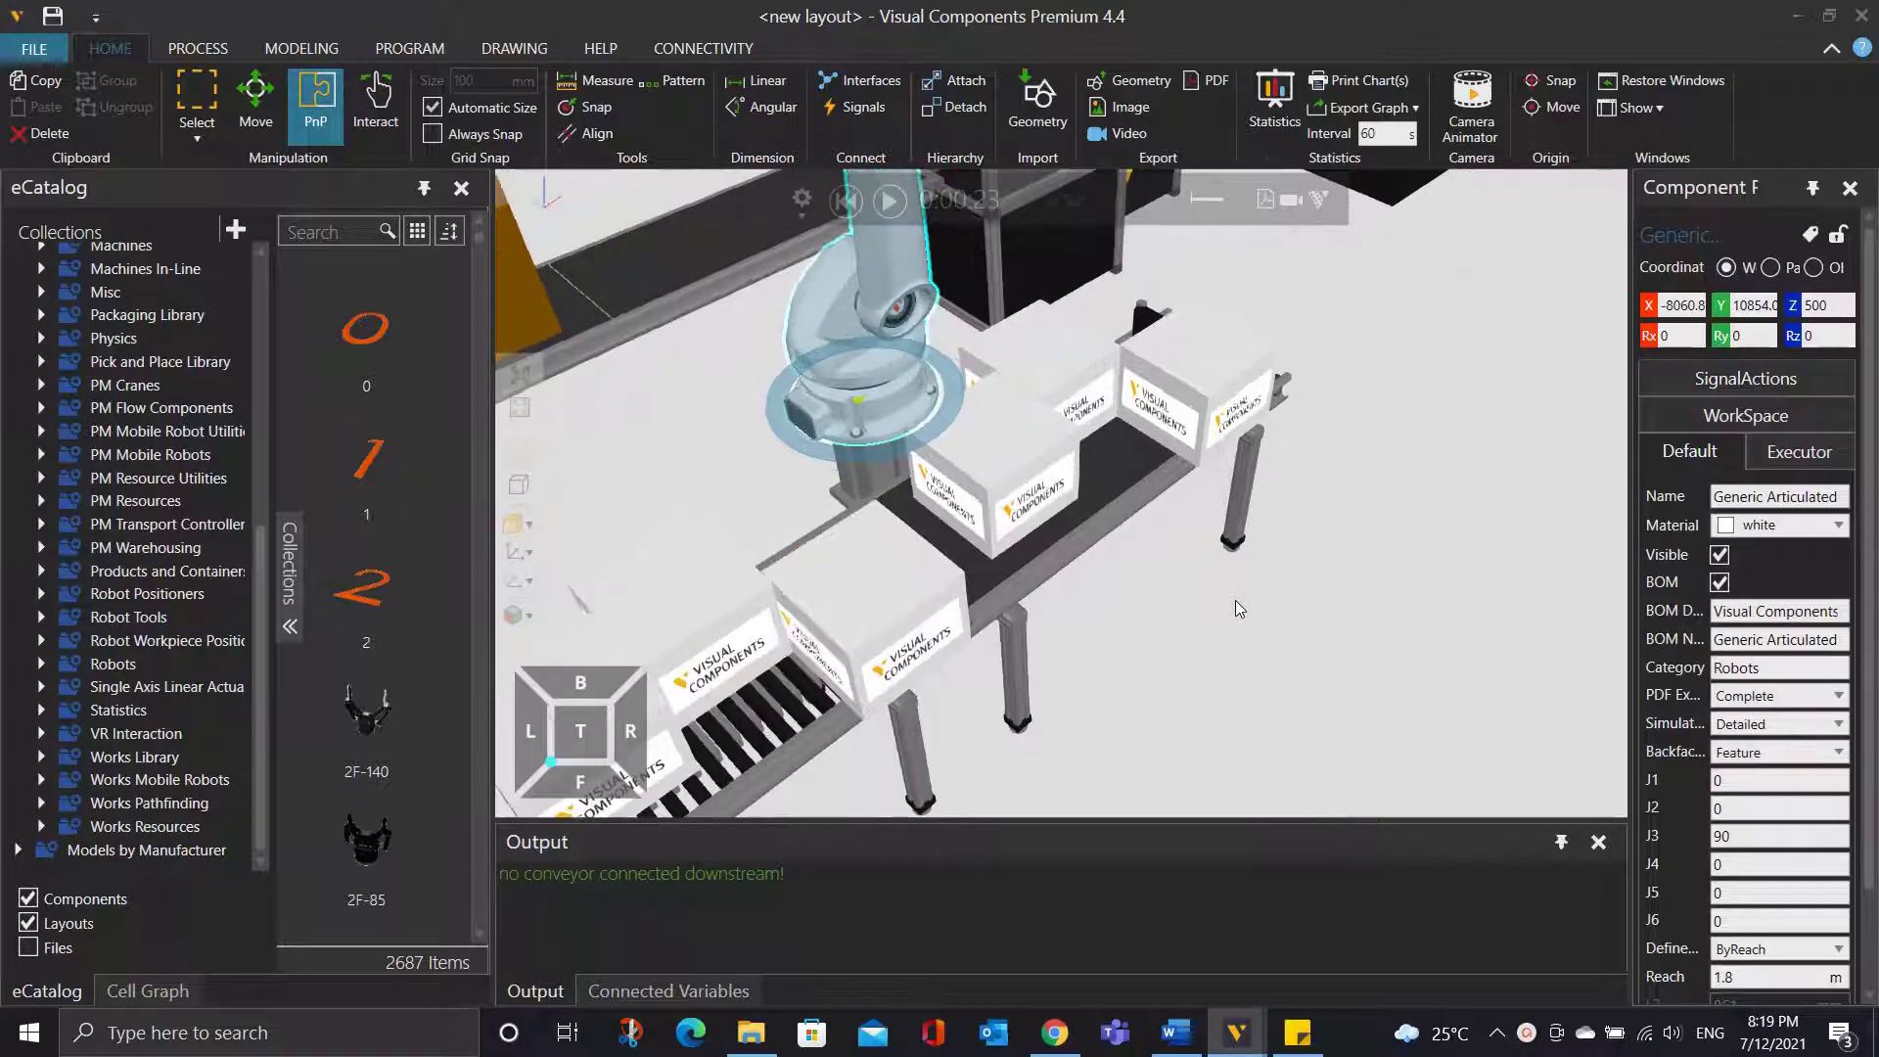
right_drag(1233, 601, 1280, 593)
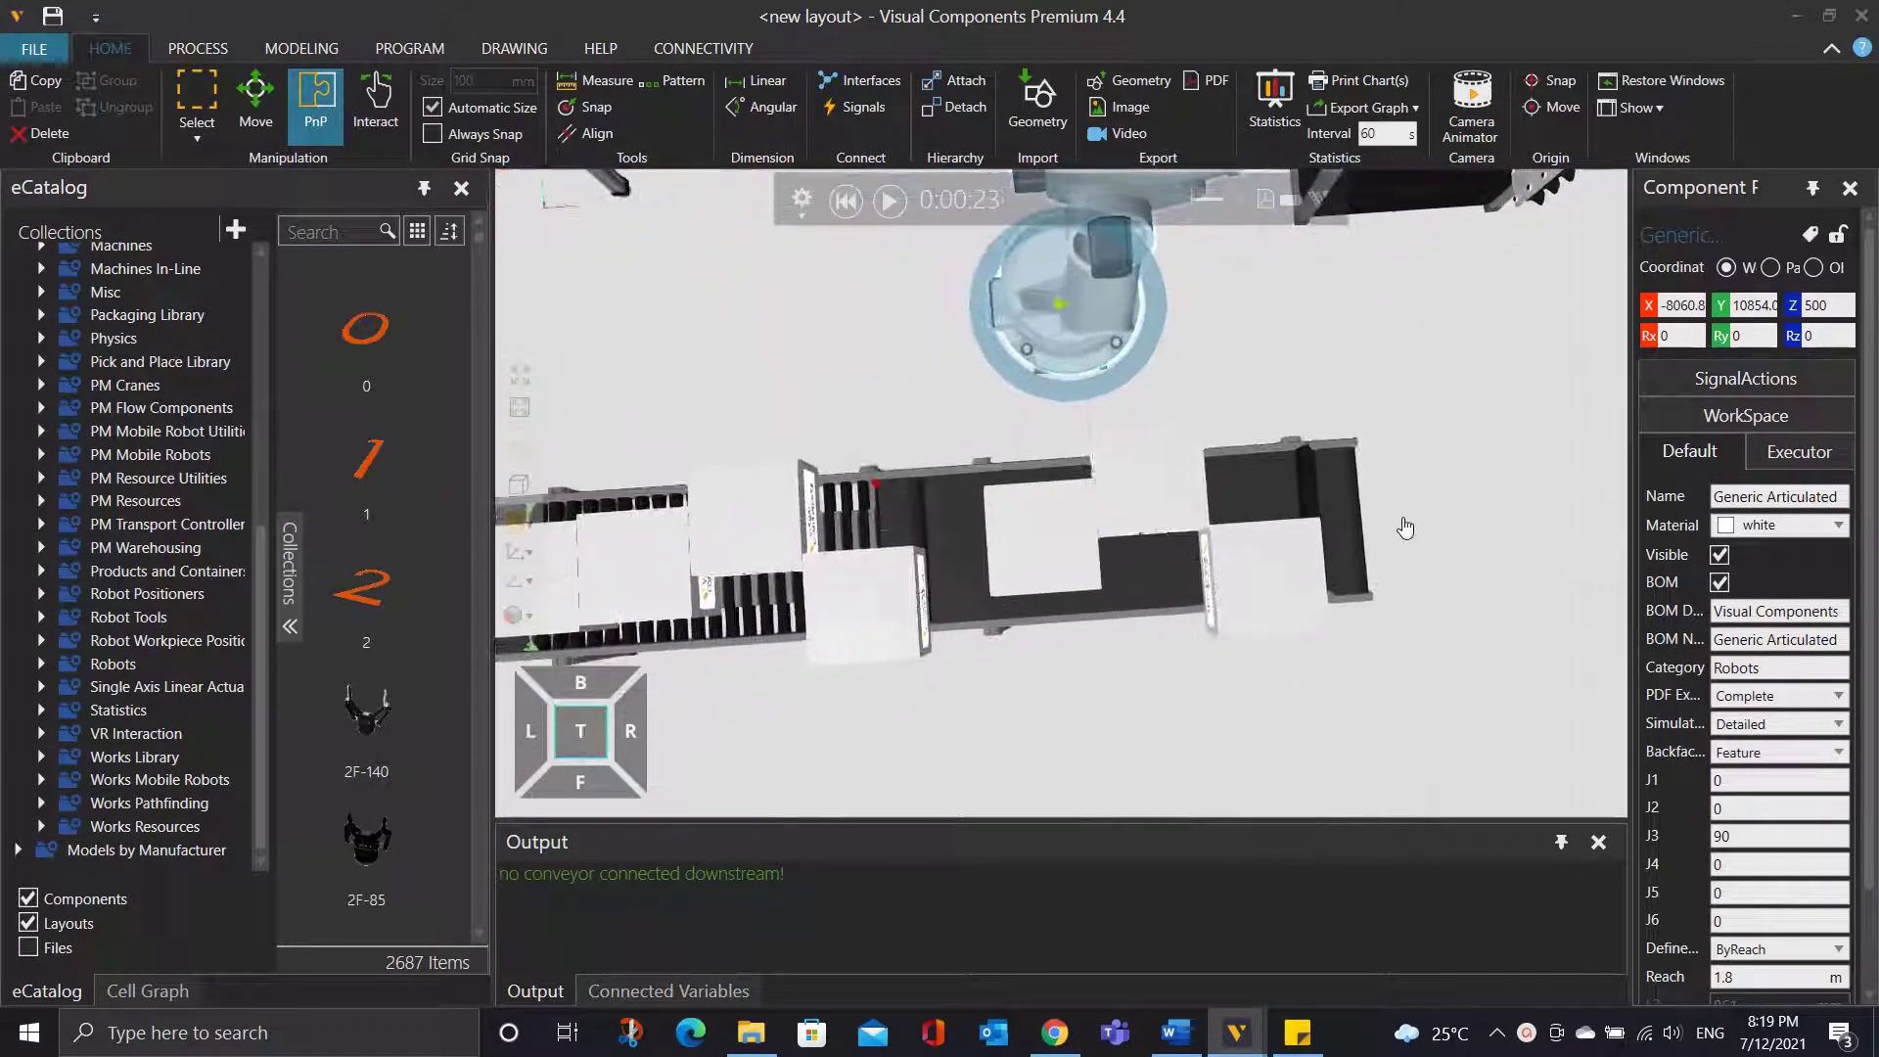
click(1202, 523)
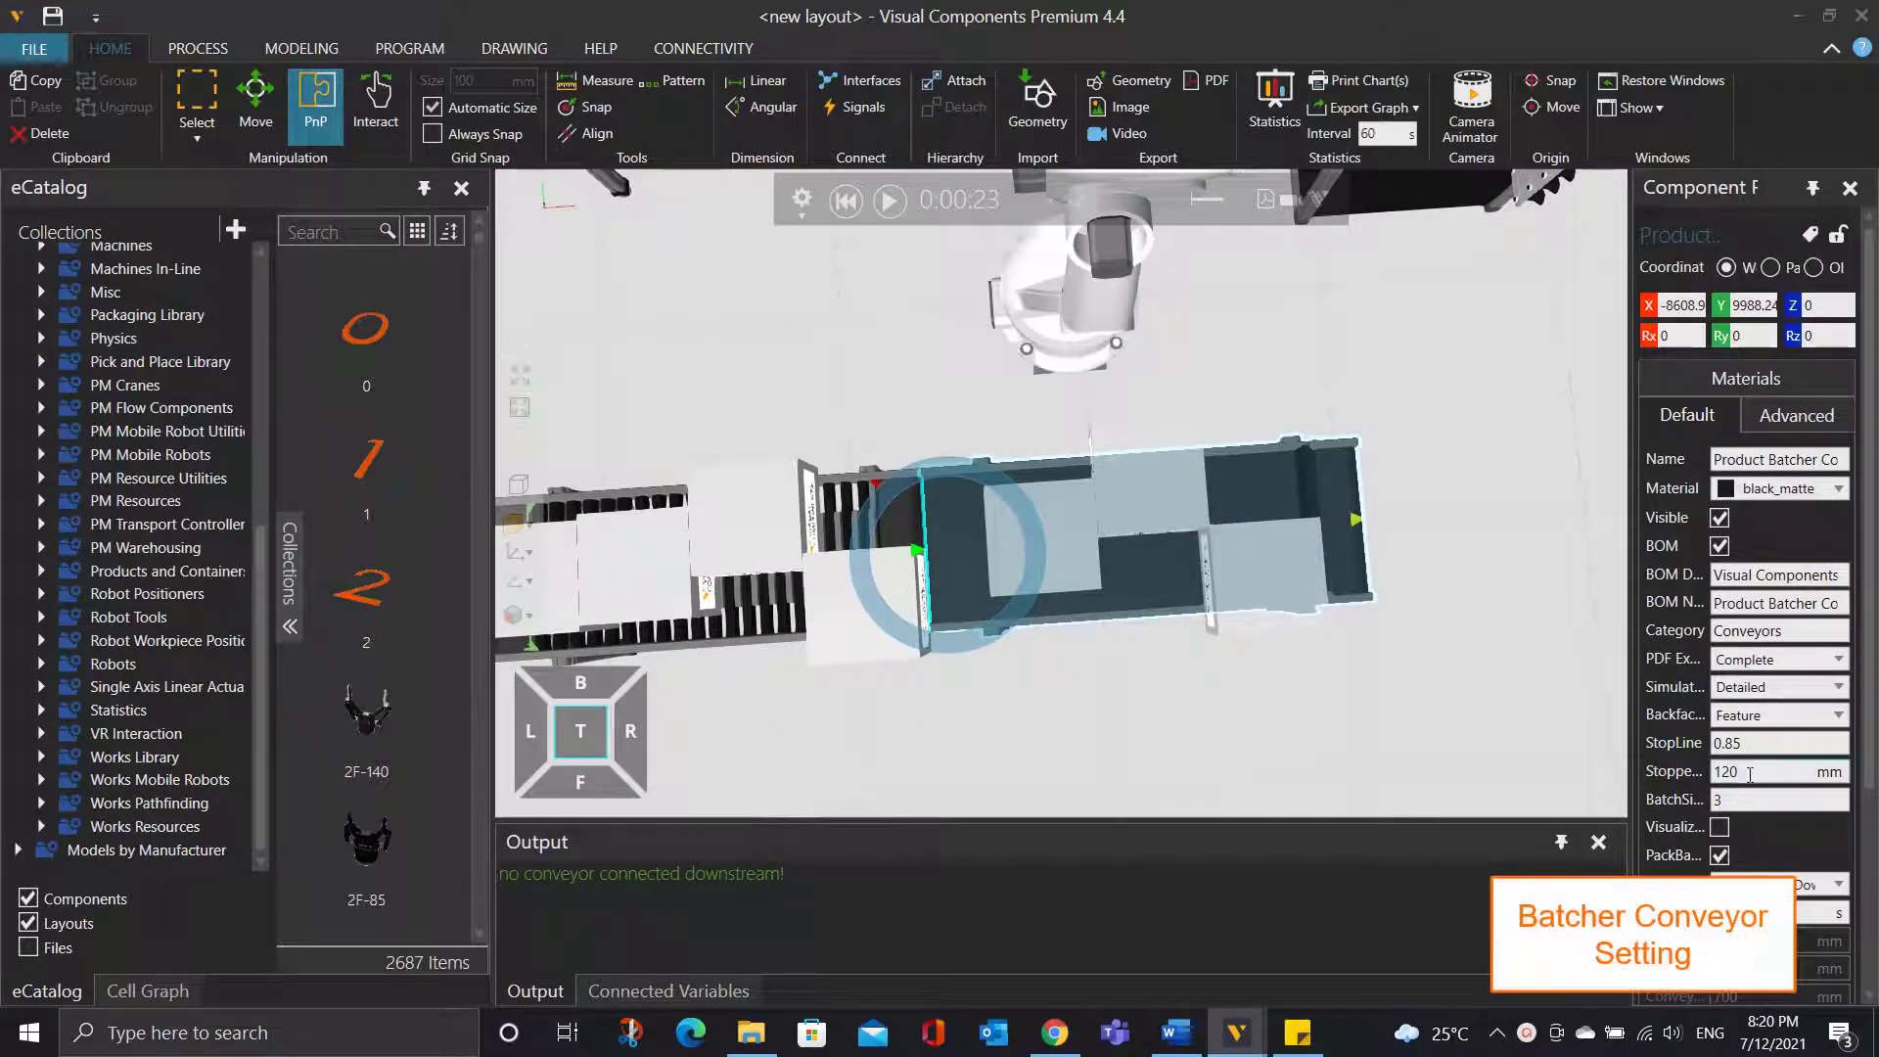
drag(1630, 764, 1544, 779)
double_click(1652, 763)
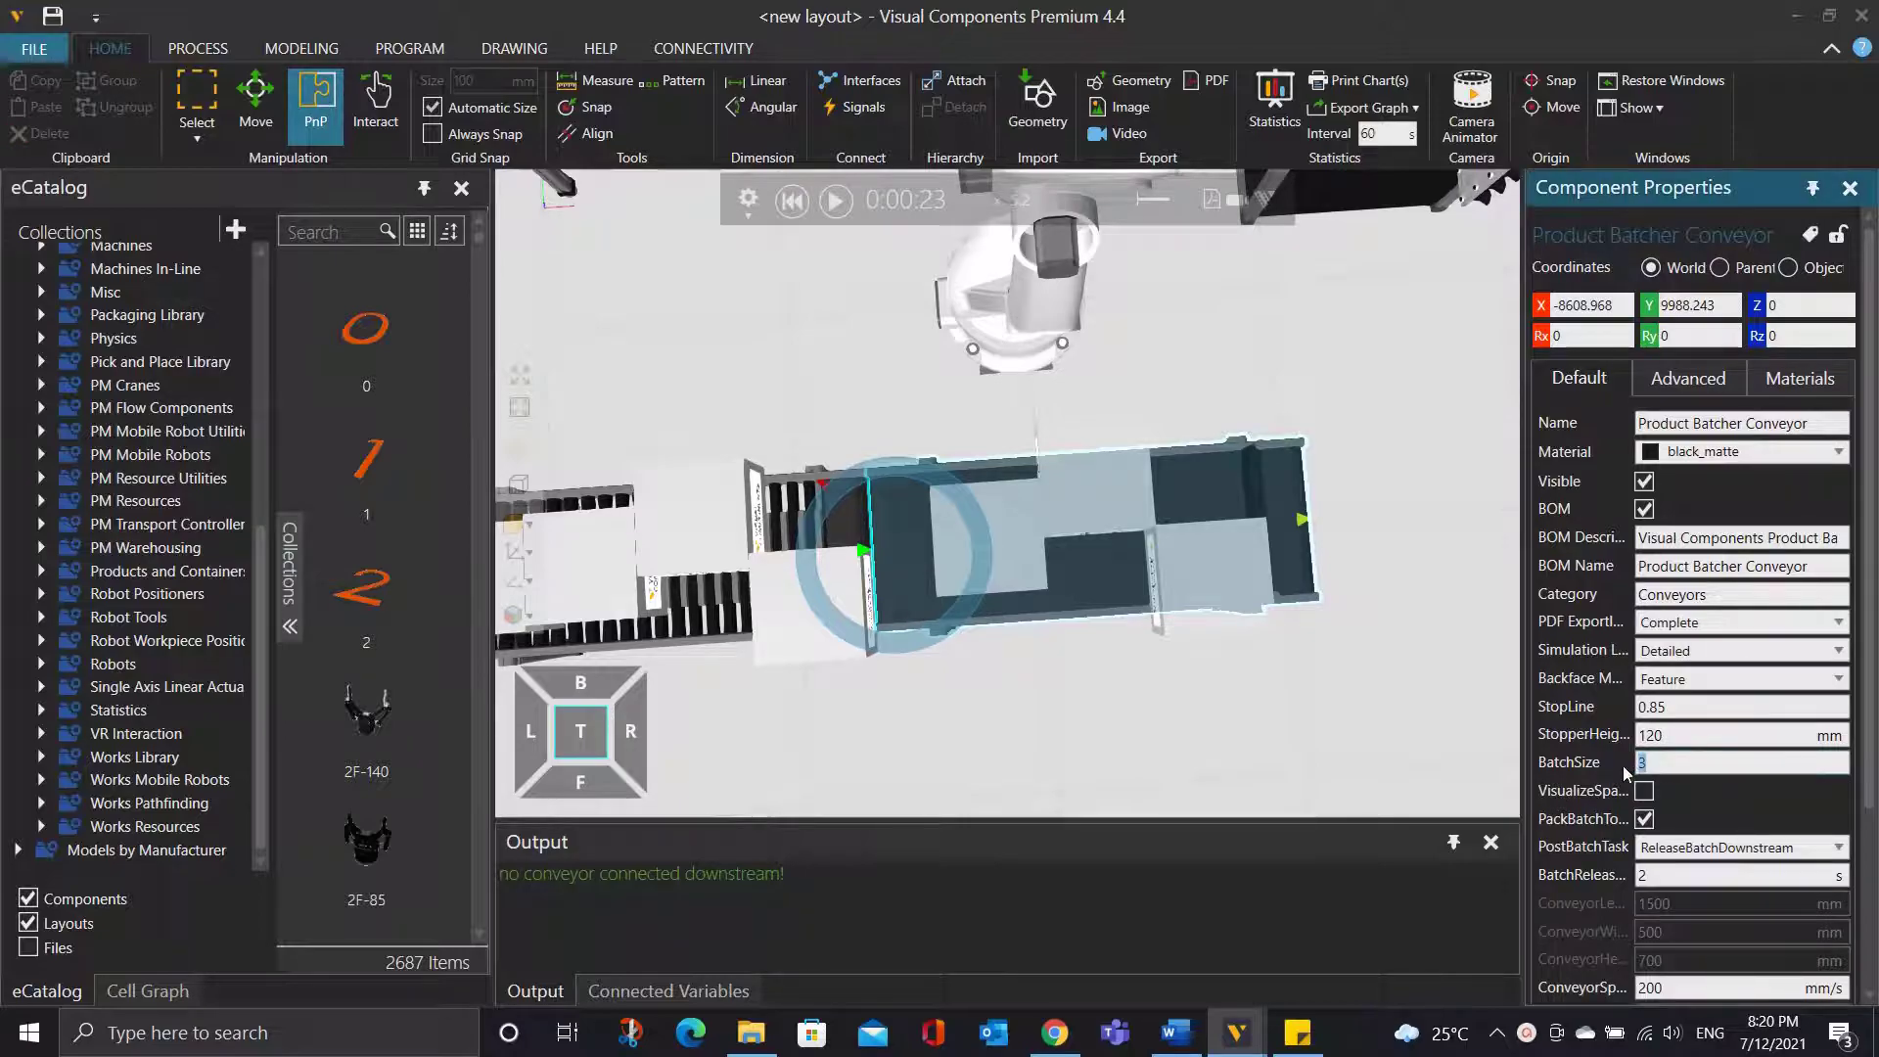
text(9)
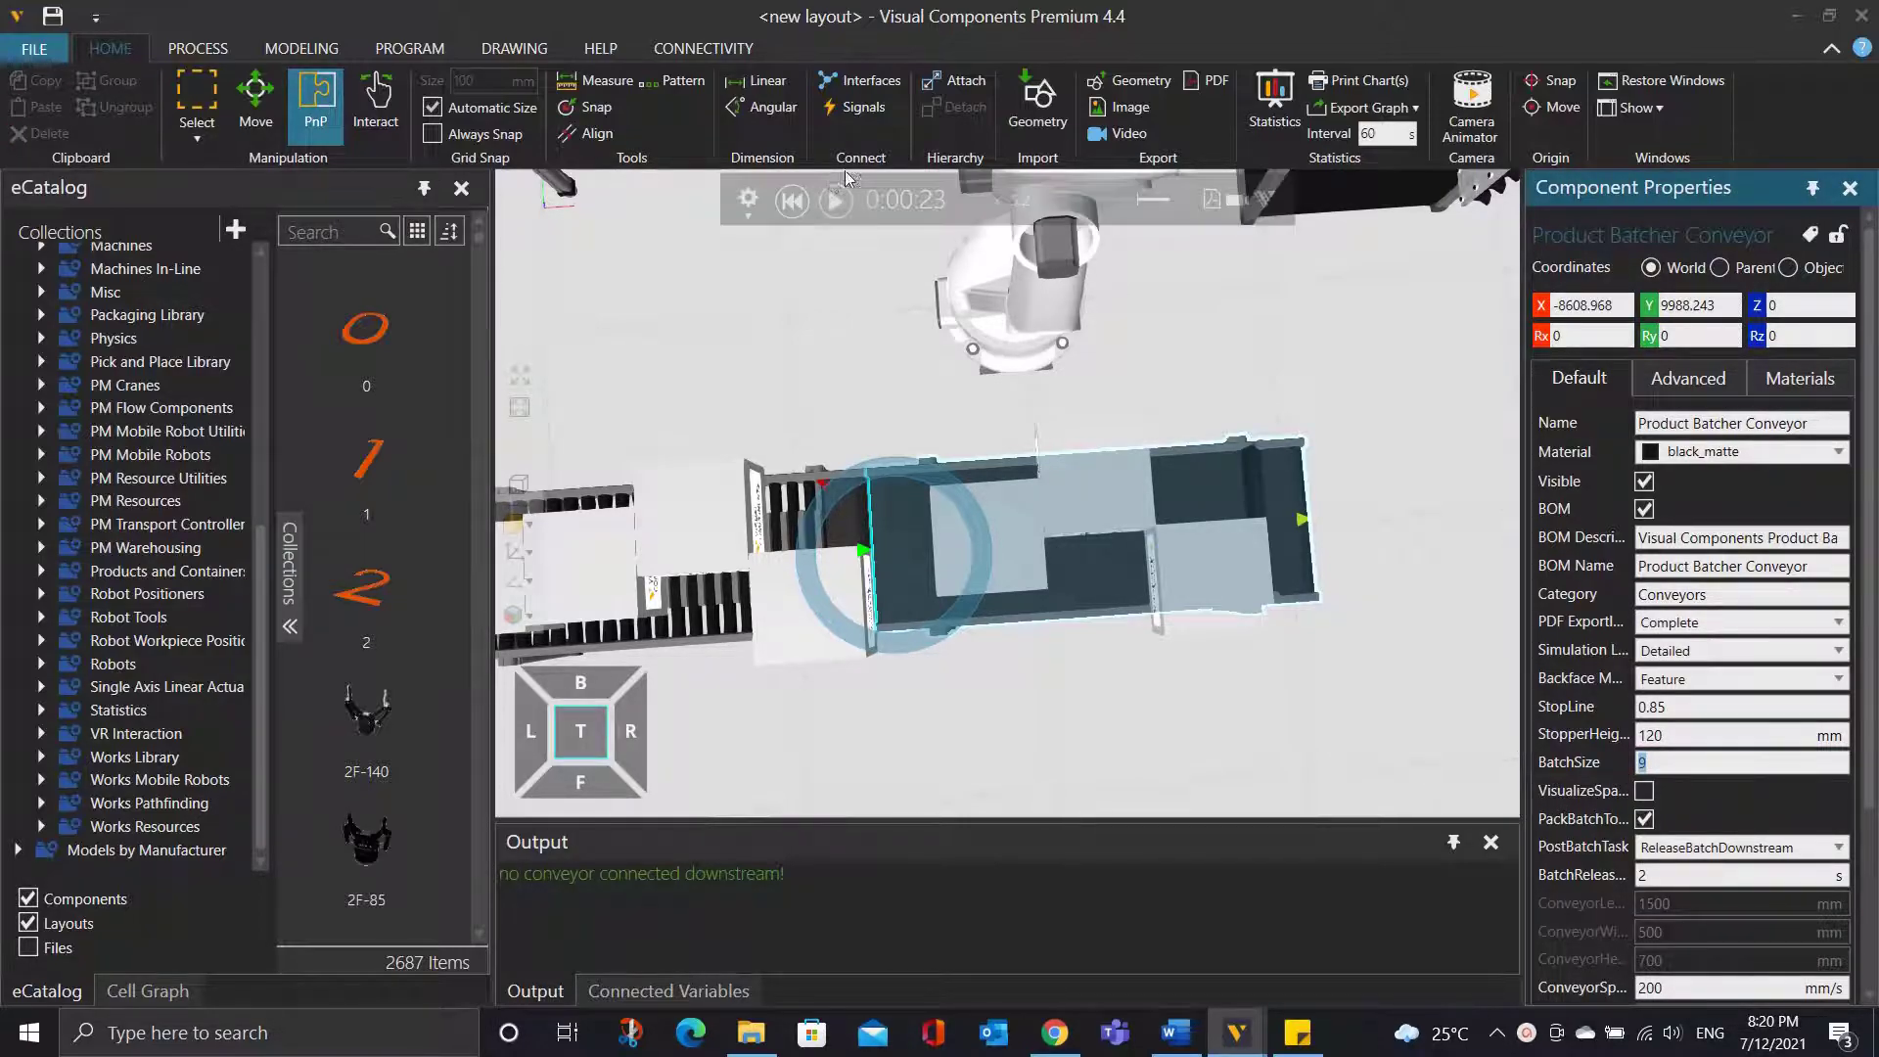
Reset and rerun the simulation to check how boxes gather on the Product Batcher Conveyor.
click(792, 202)
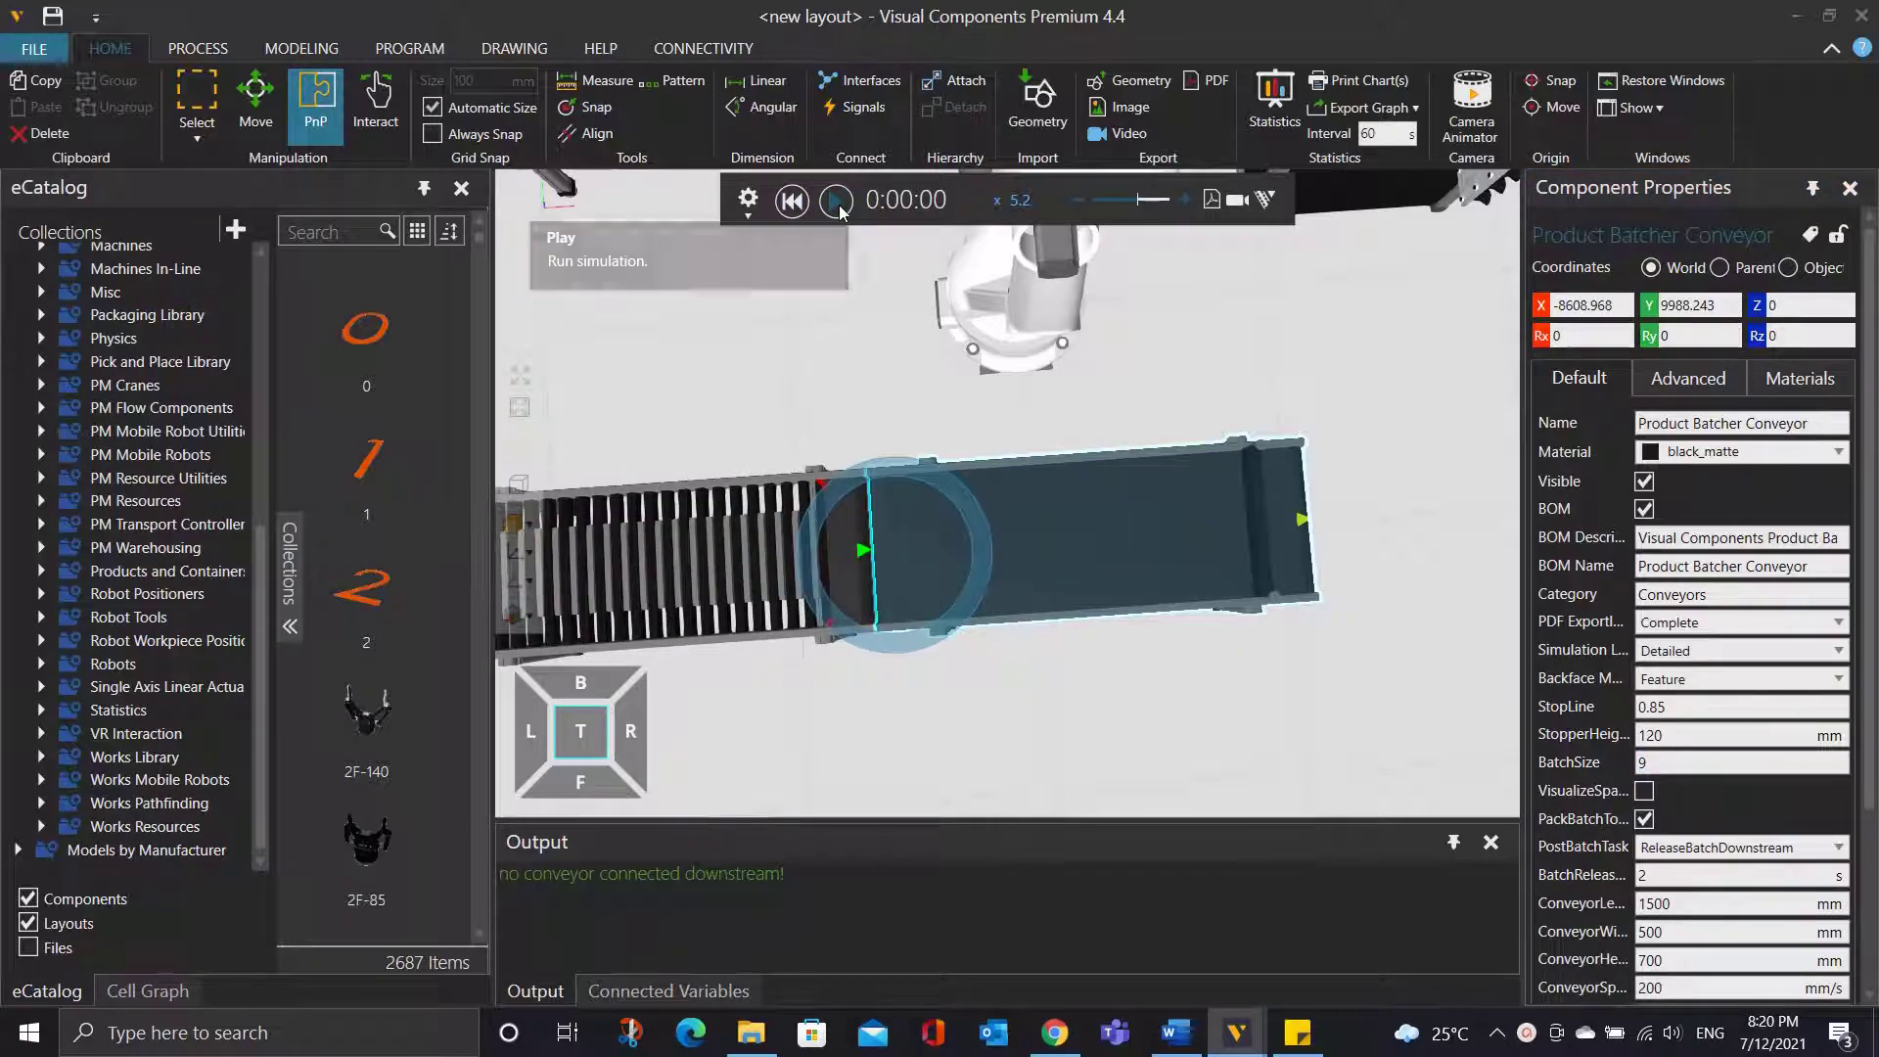
click(836, 206)
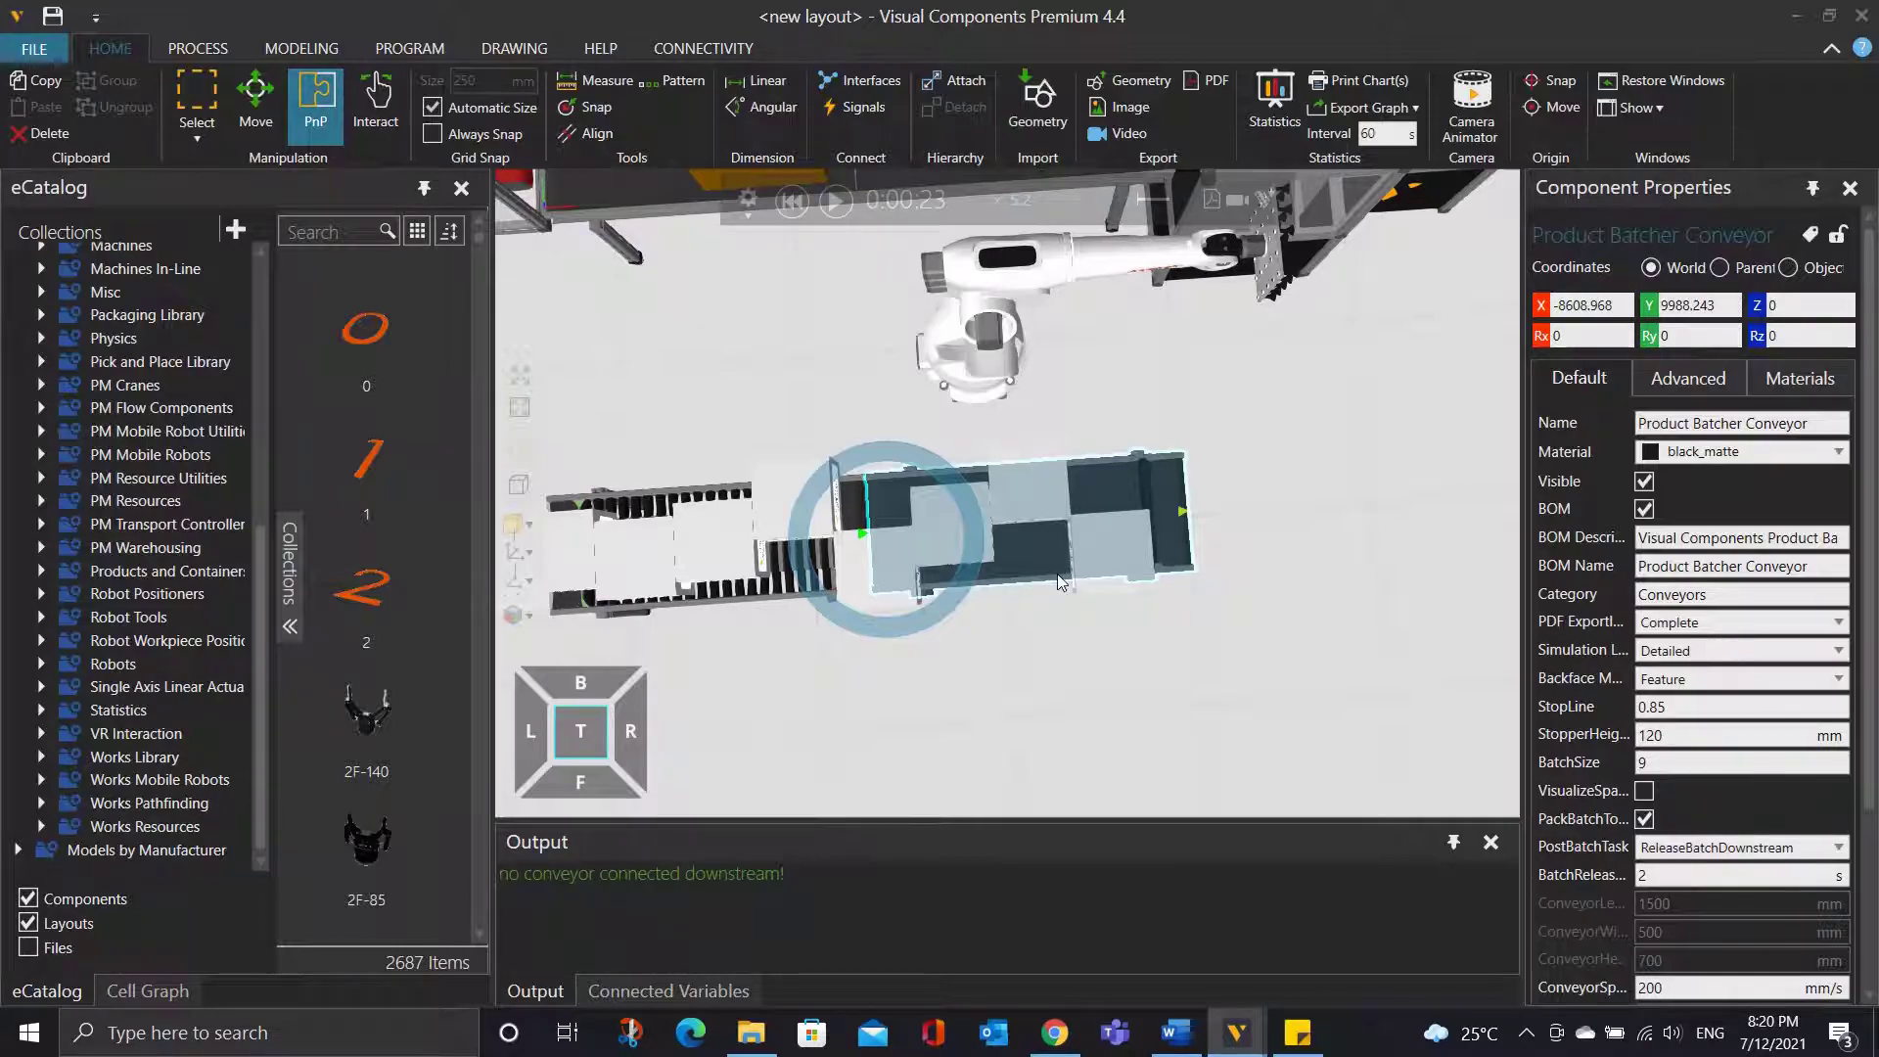
ctrl+right_drag(909, 663, 1188, 654)
Set the Shape Feeder's product parameters BoxHeight, BoxWidth and BoxLength to 200 each.
click(793, 571)
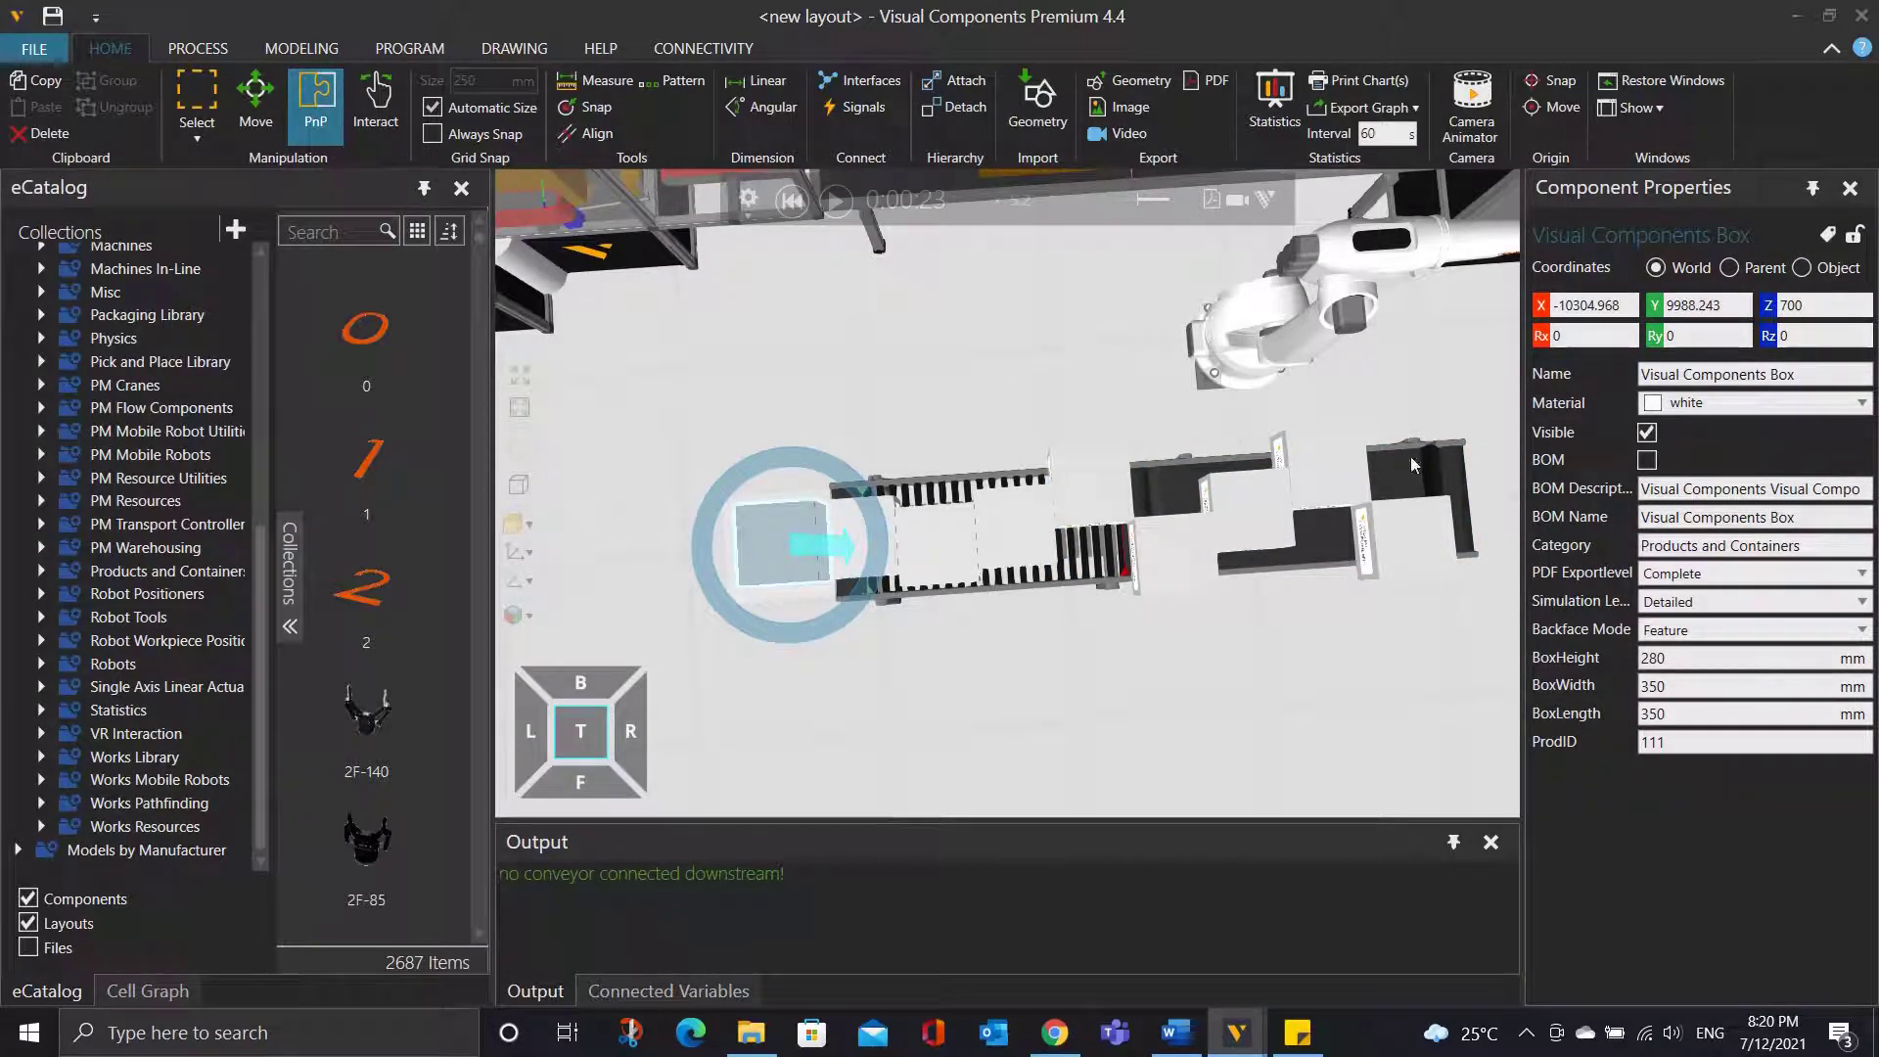
right_drag(1126, 674, 799, 666)
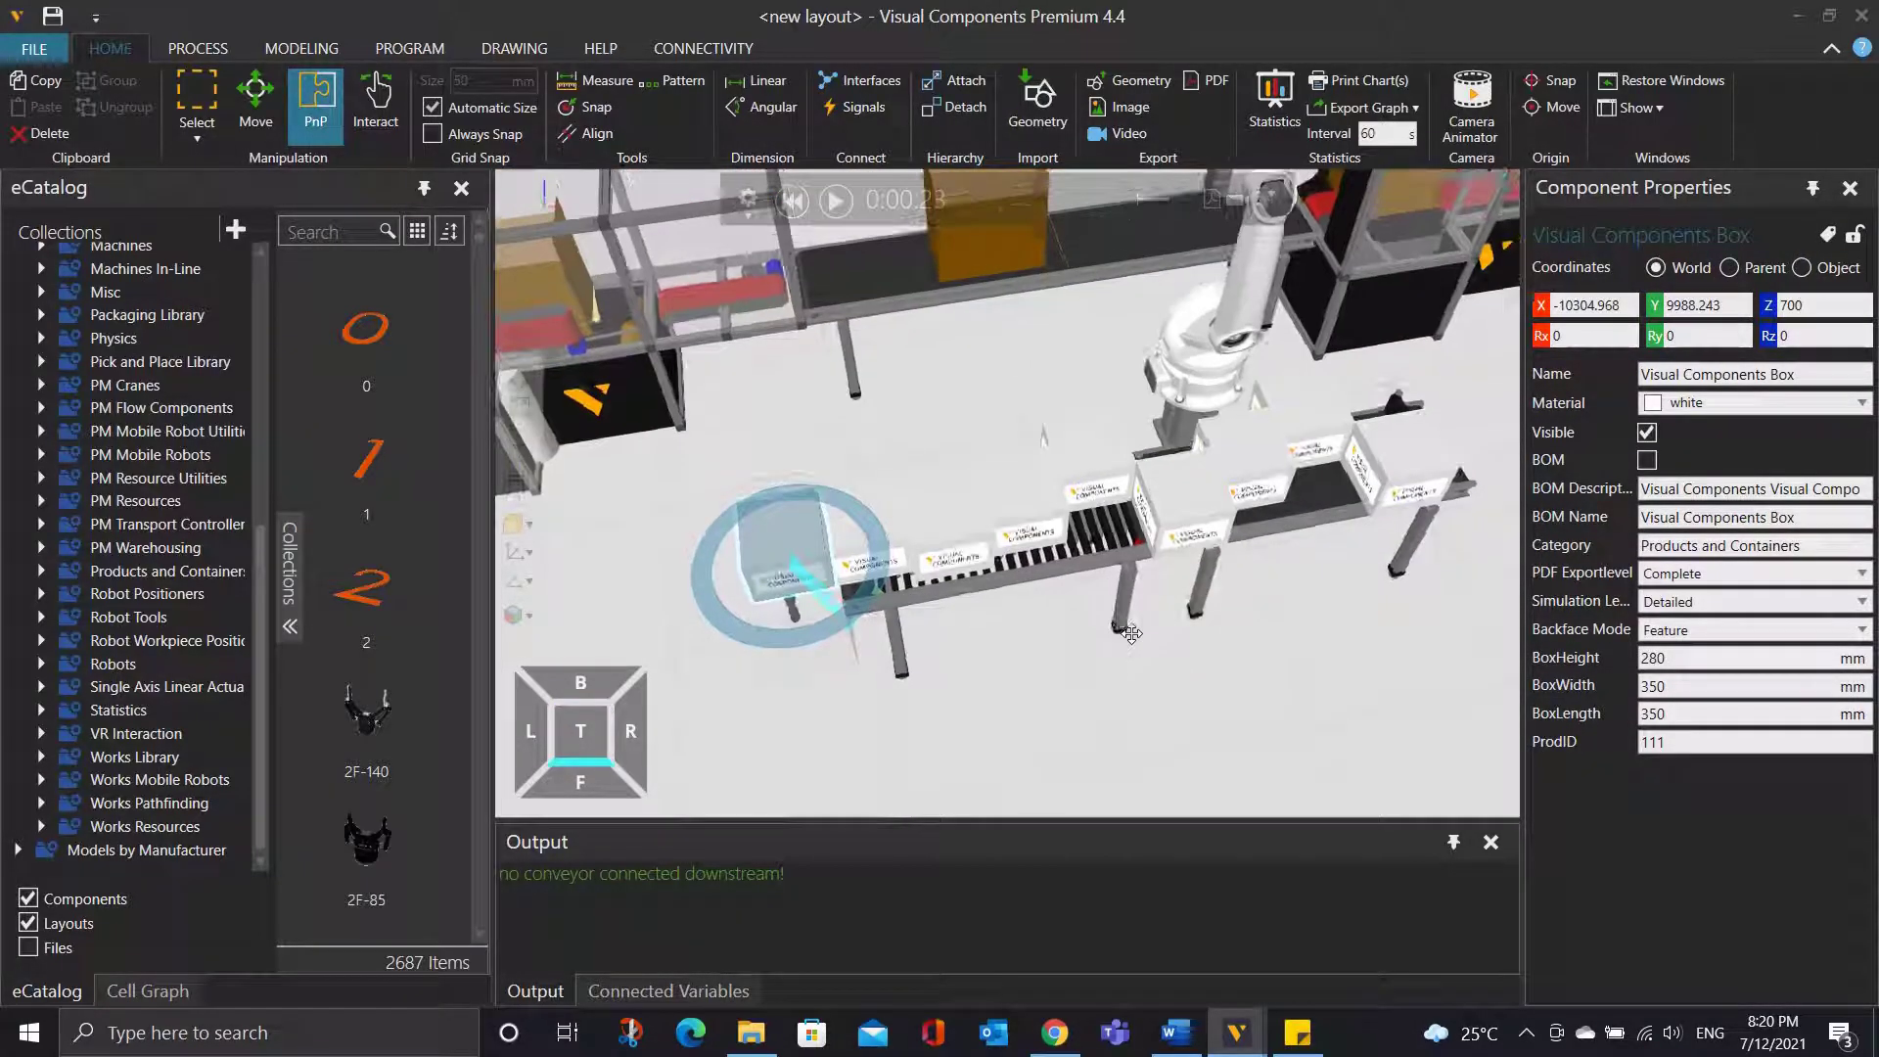
click(797, 662)
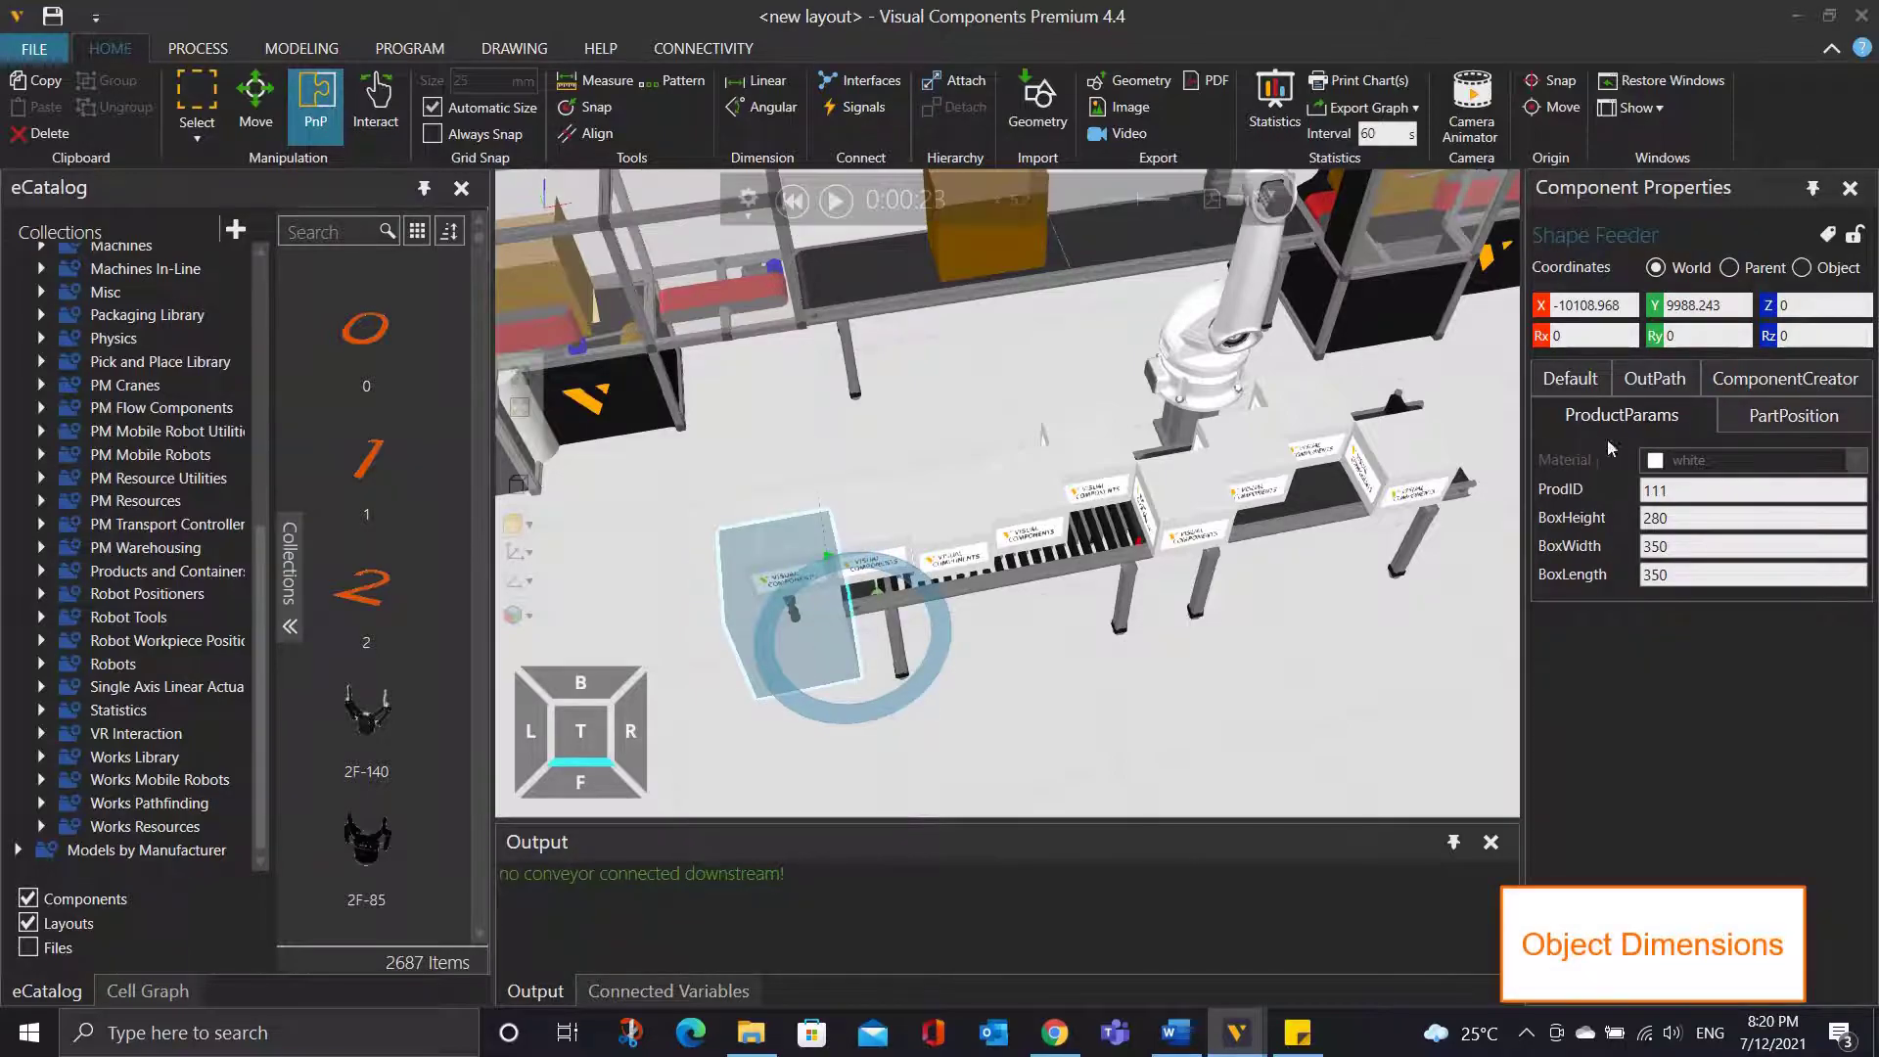
click(1771, 384)
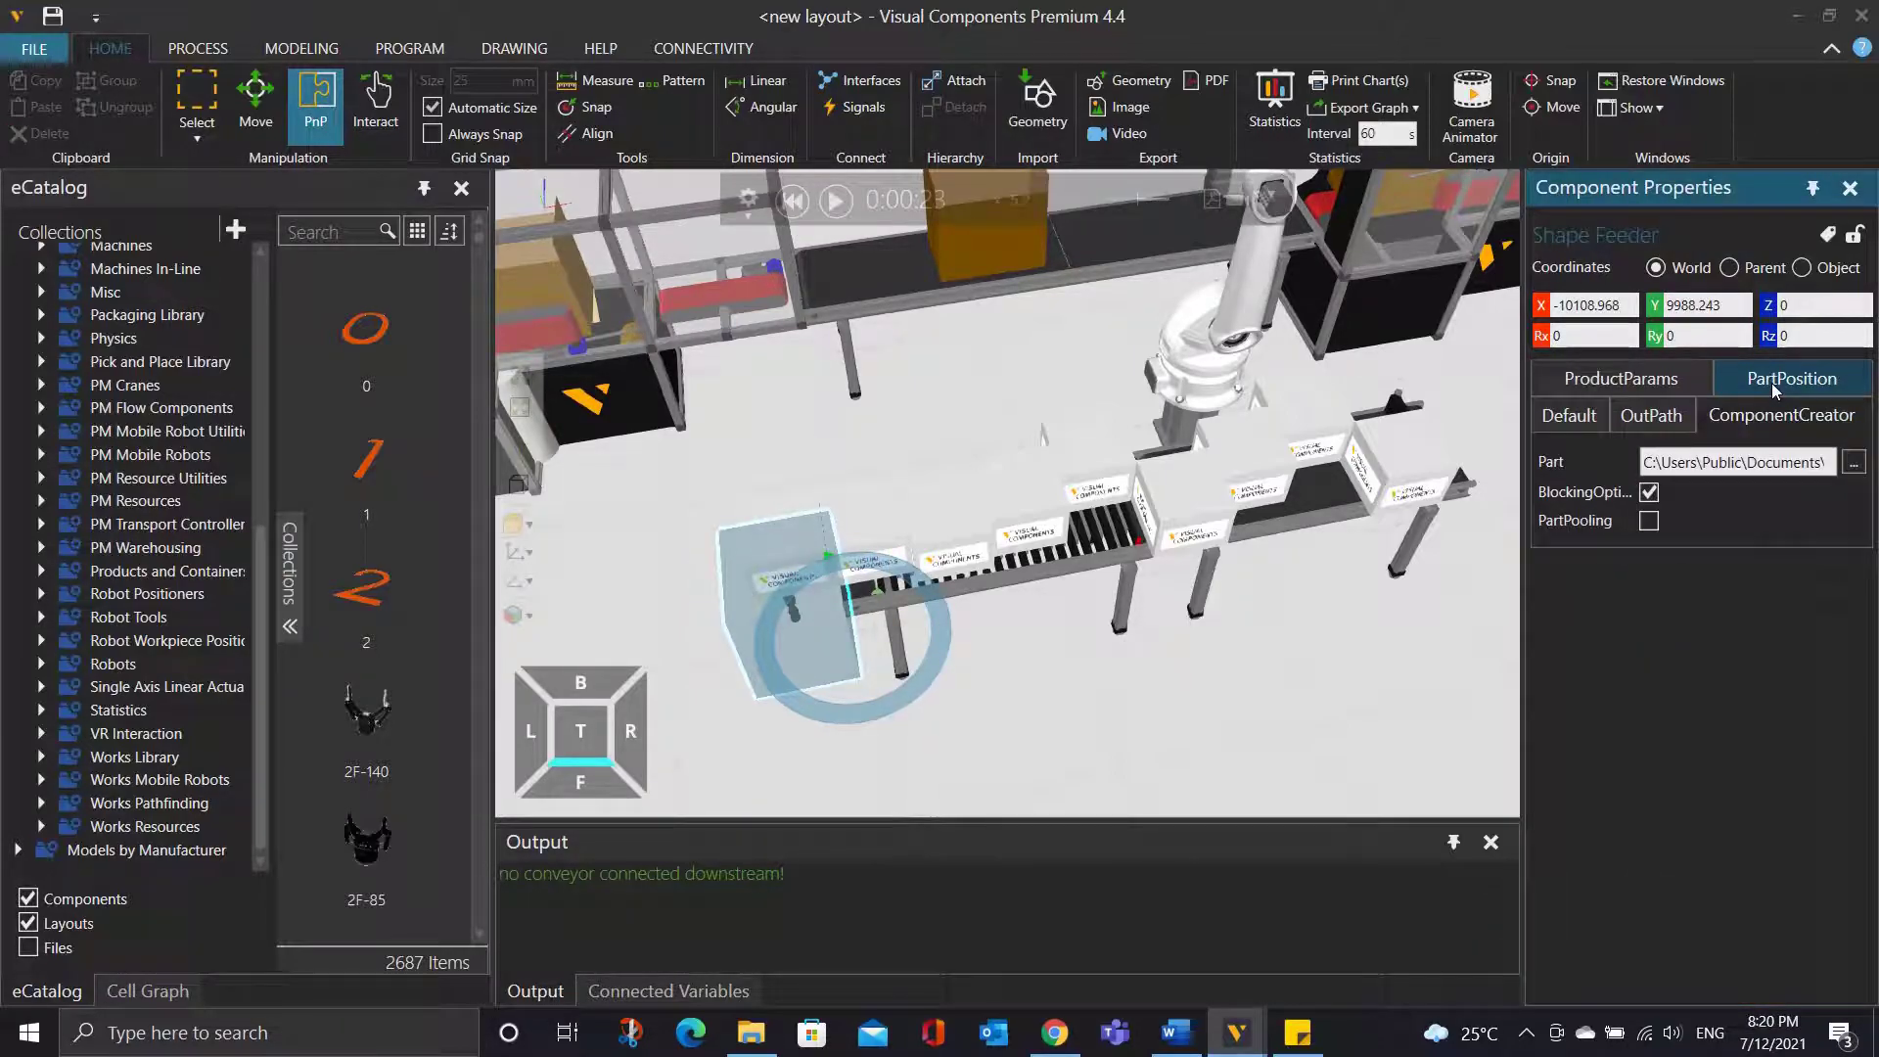
click(1654, 383)
text(200)
key(Tab)
text(200)
key(Tab)
text(200)
key(Return)
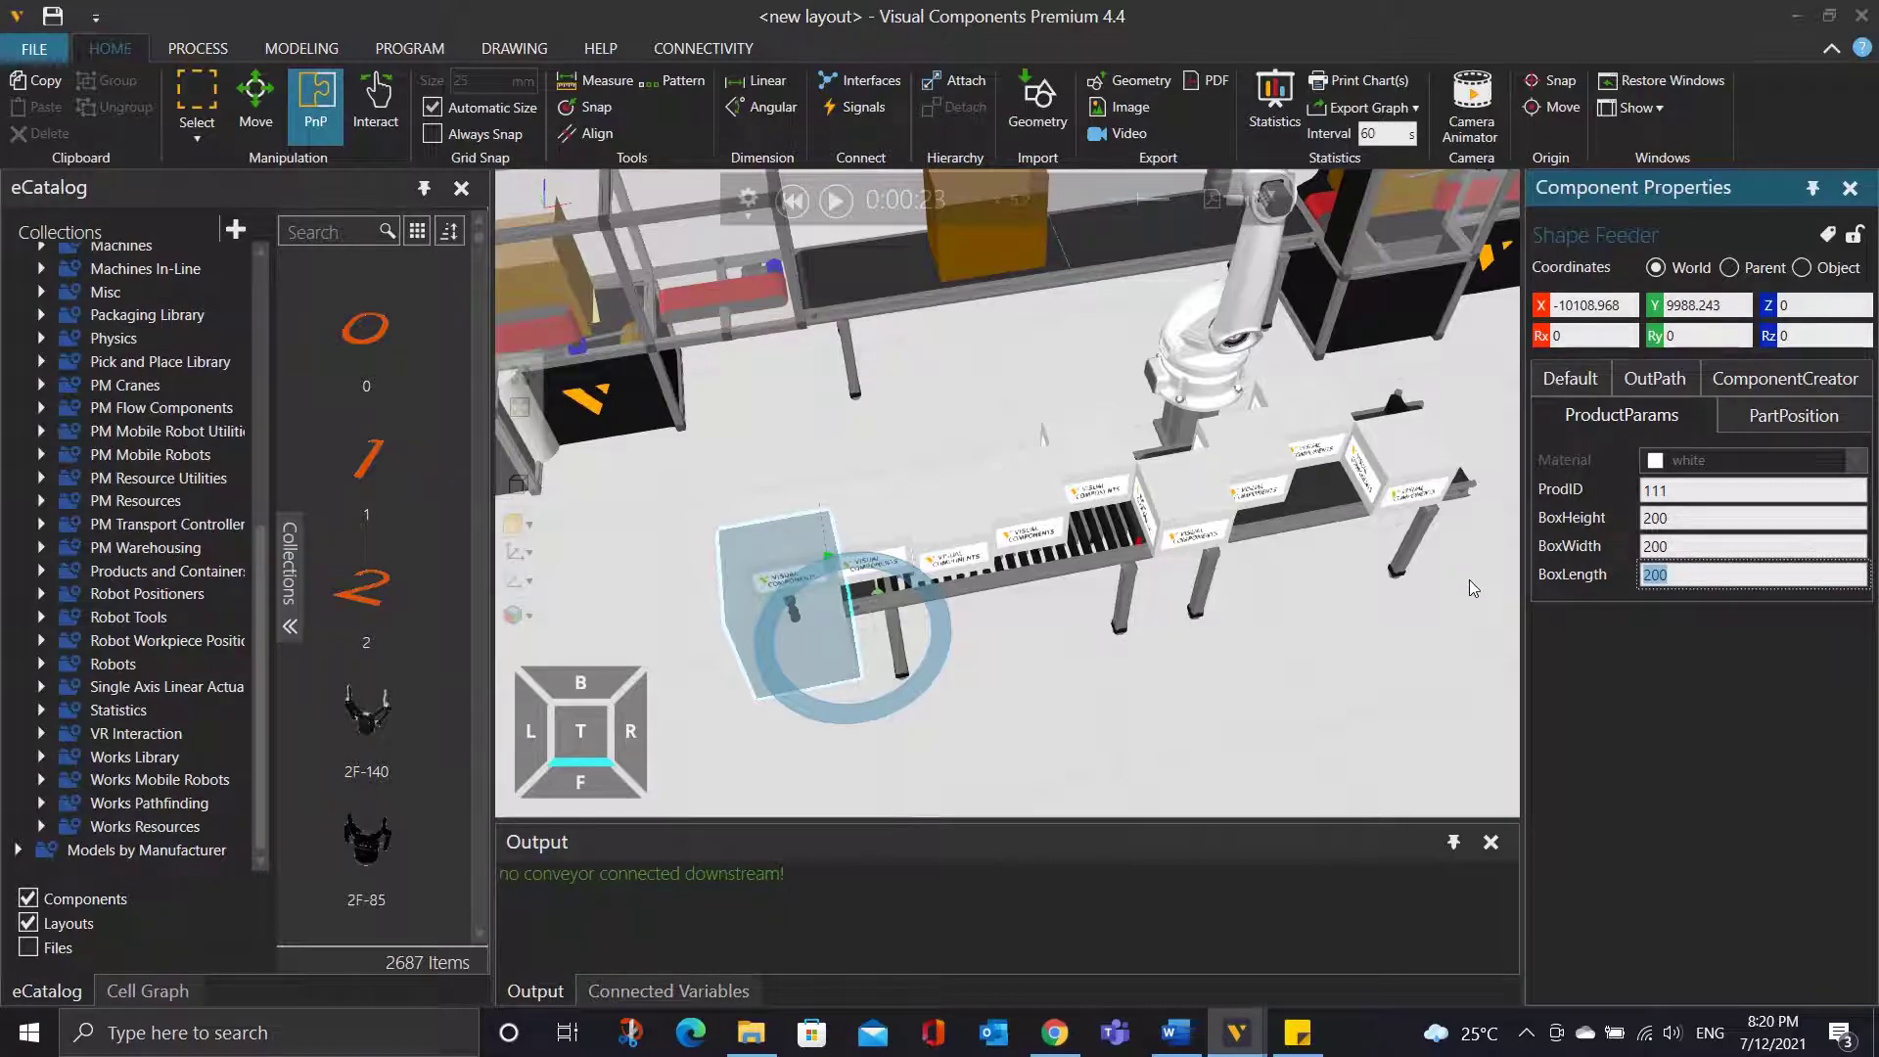
Reset the simulation and set the Product Batcher Conveyor's width to 700 mm.
click(1302, 499)
click(1302, 499)
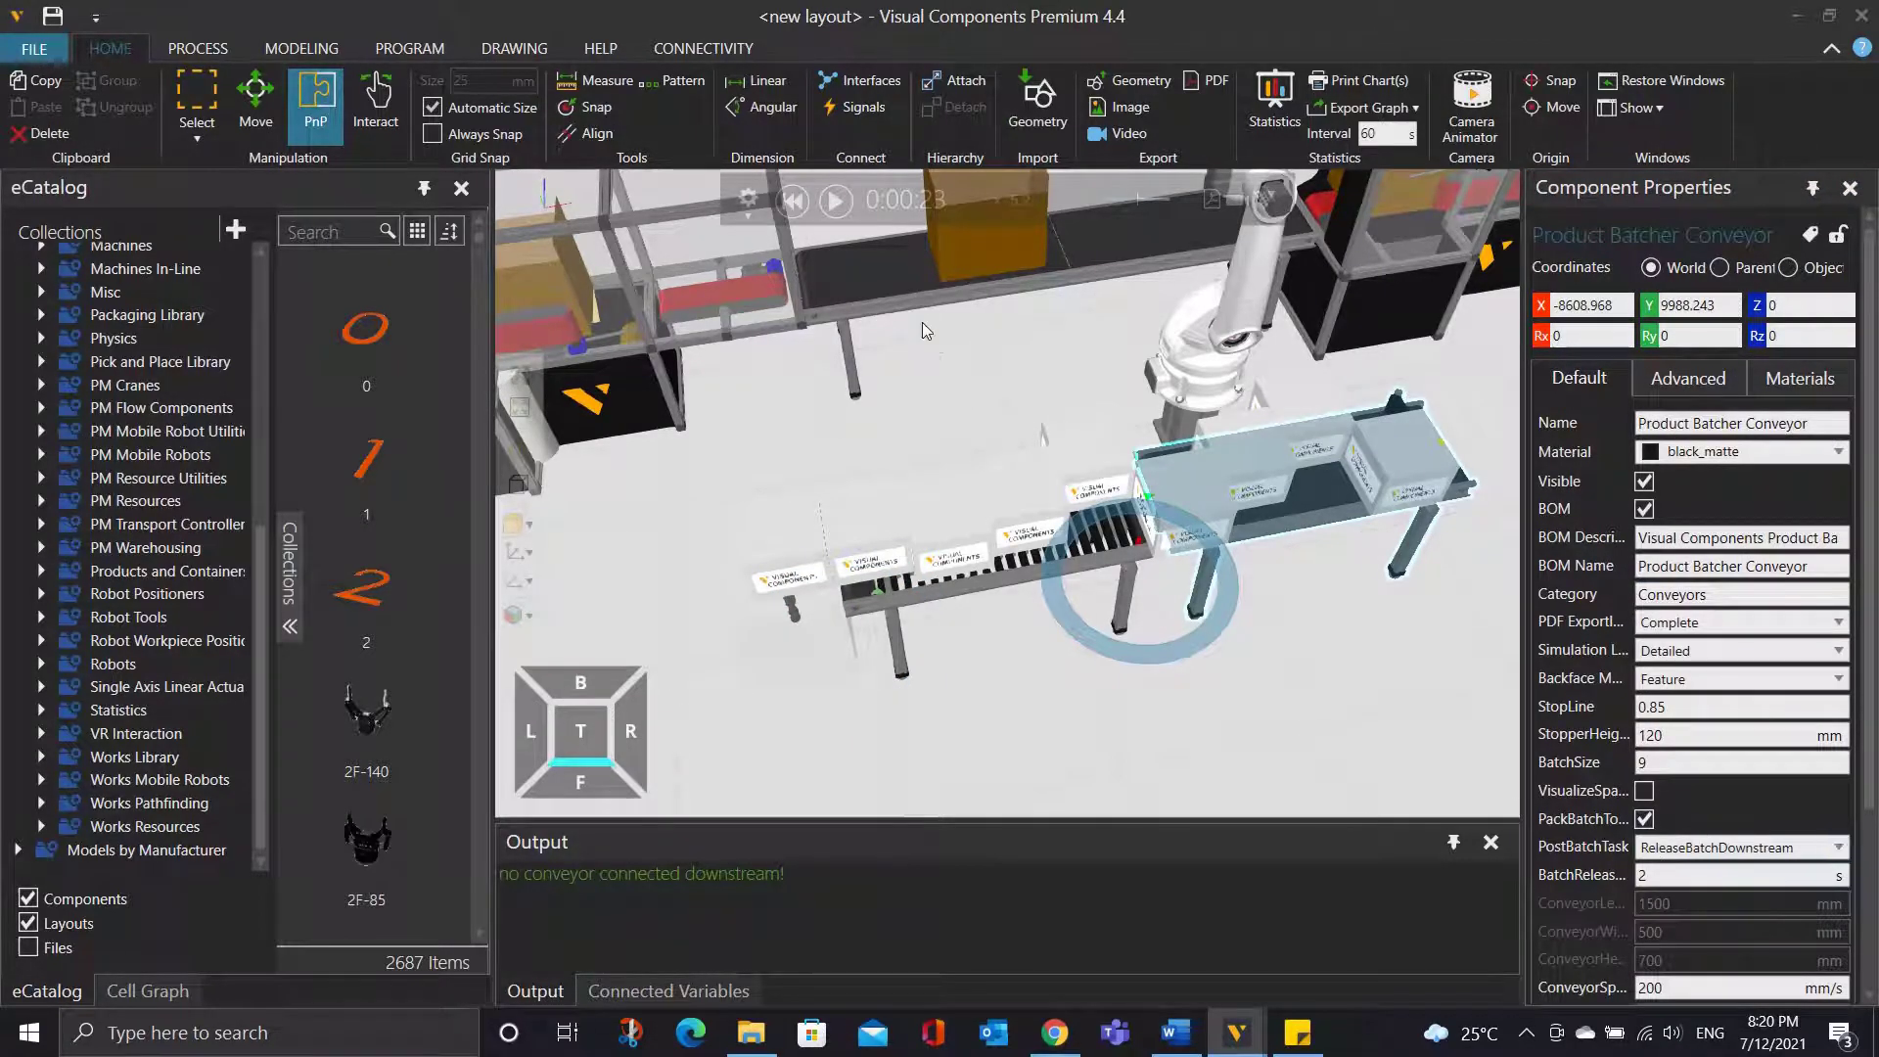
click(793, 201)
click(1682, 938)
double_click(1682, 937)
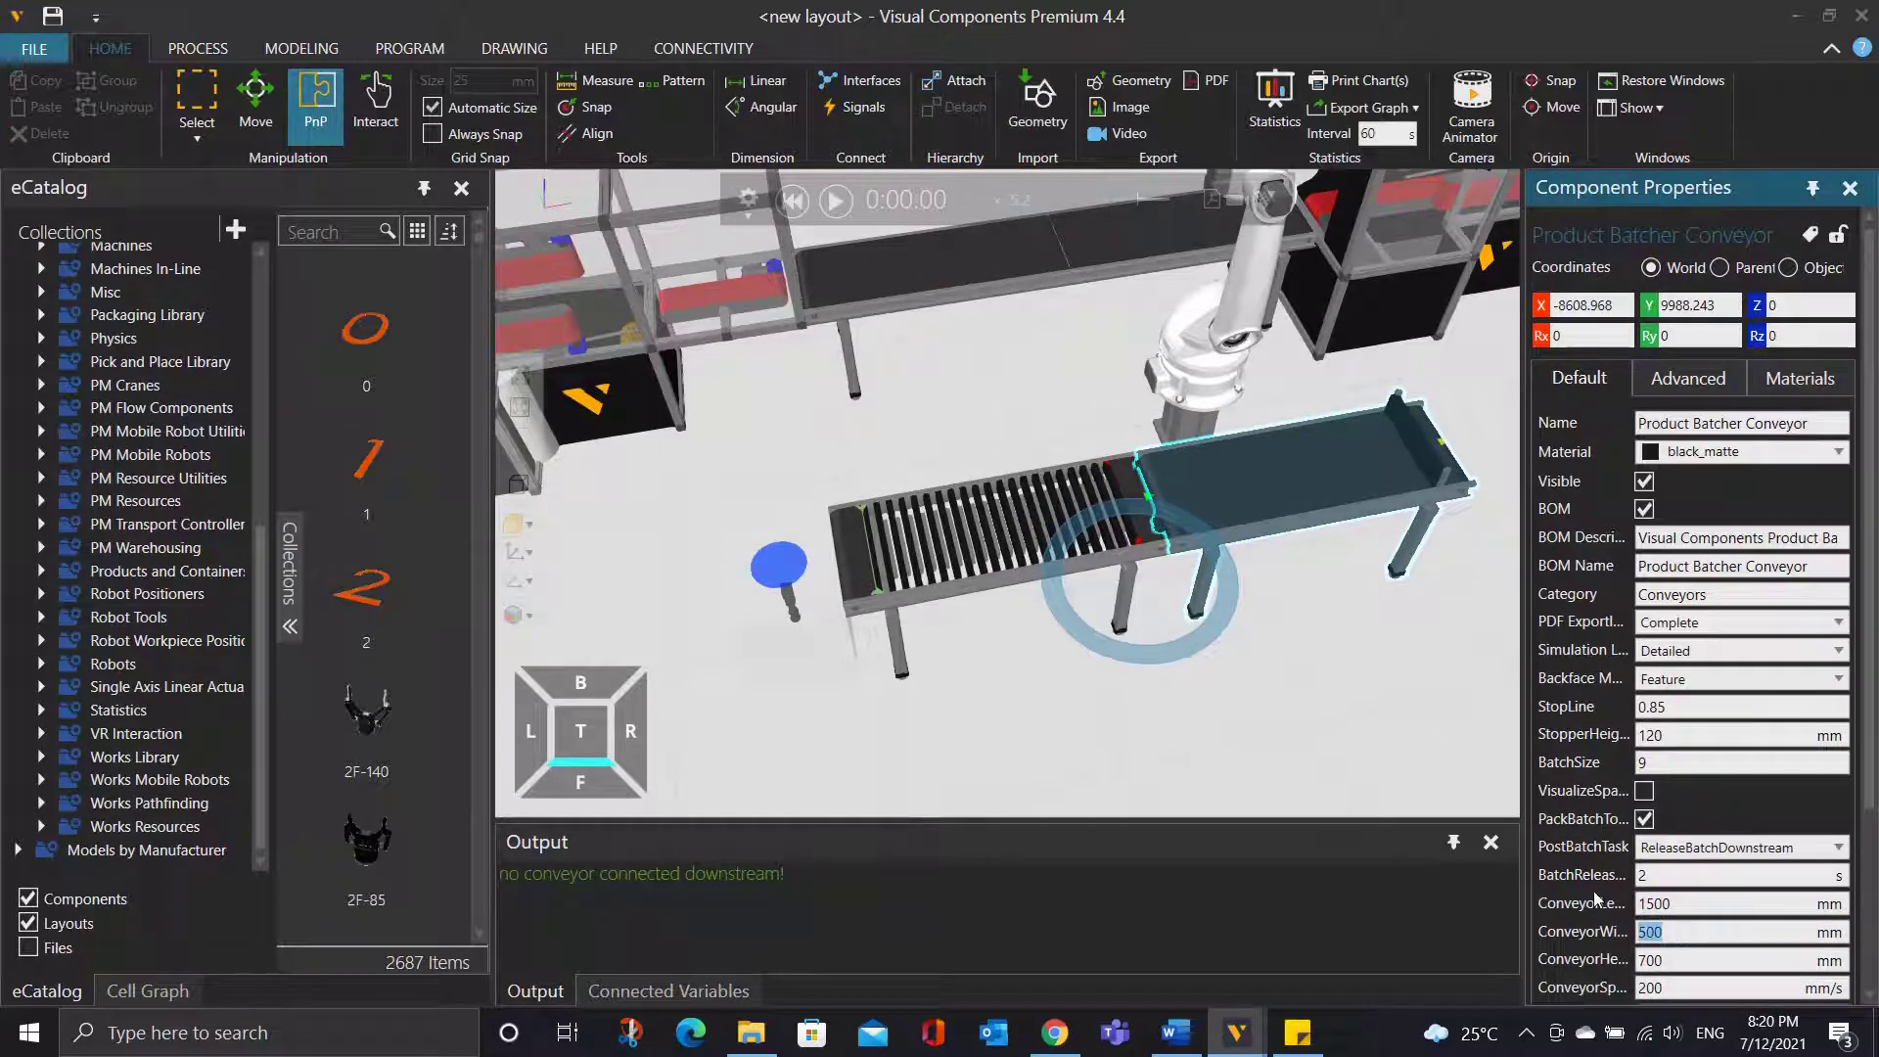
text(700)
key(Return)
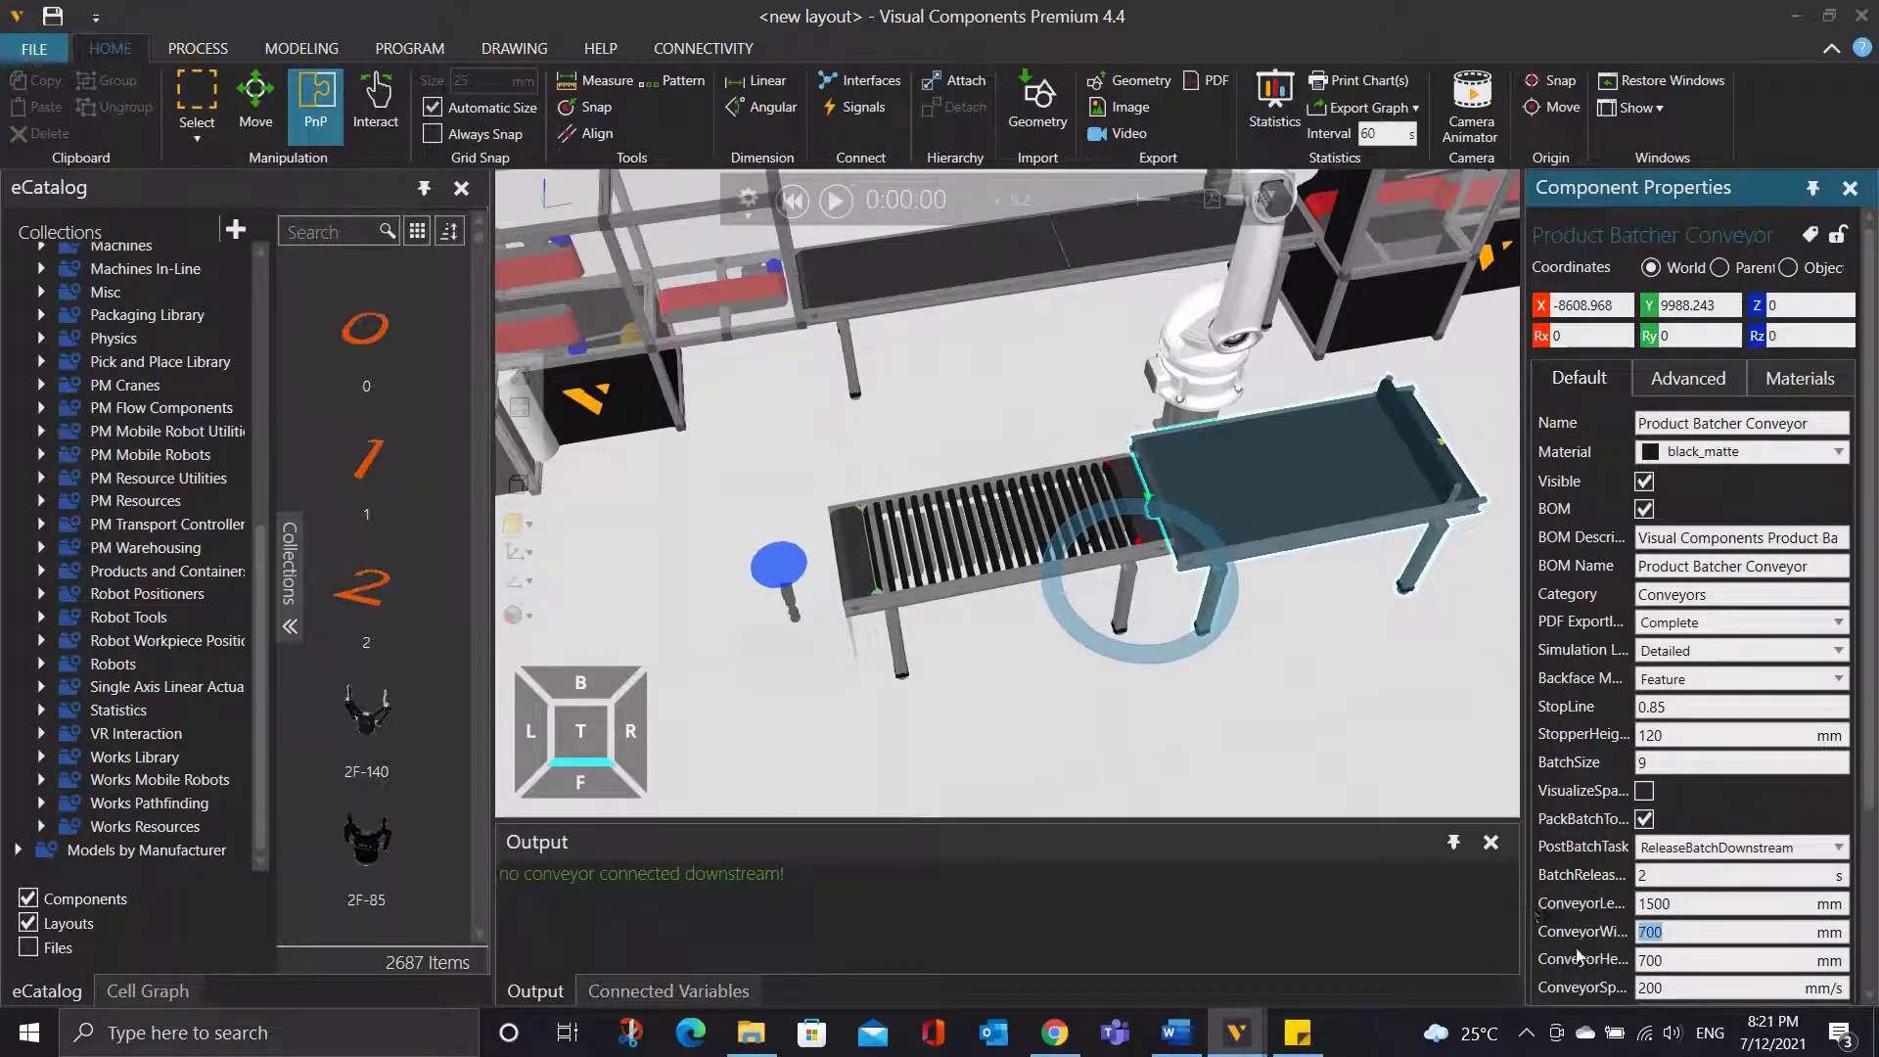
Set the Product Sorter Conveyor's width to 700 mm.
click(1018, 533)
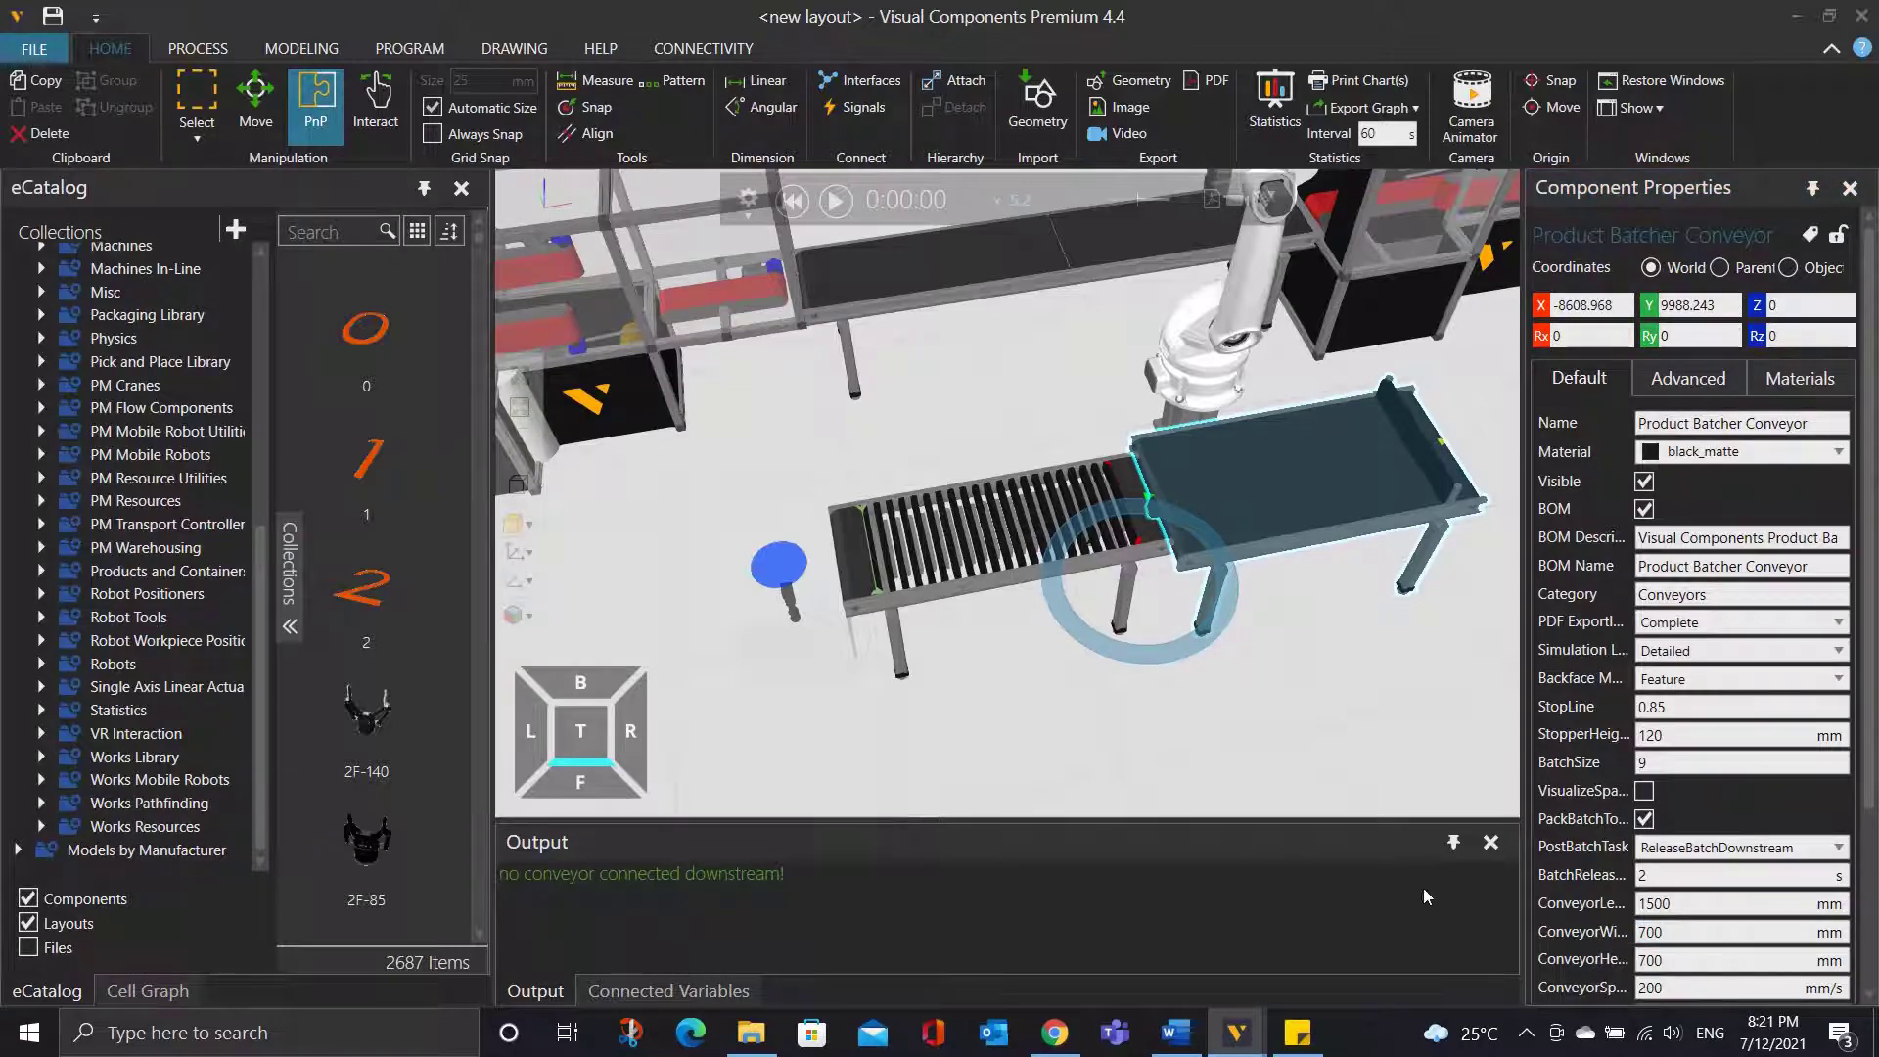
double_click(1677, 914)
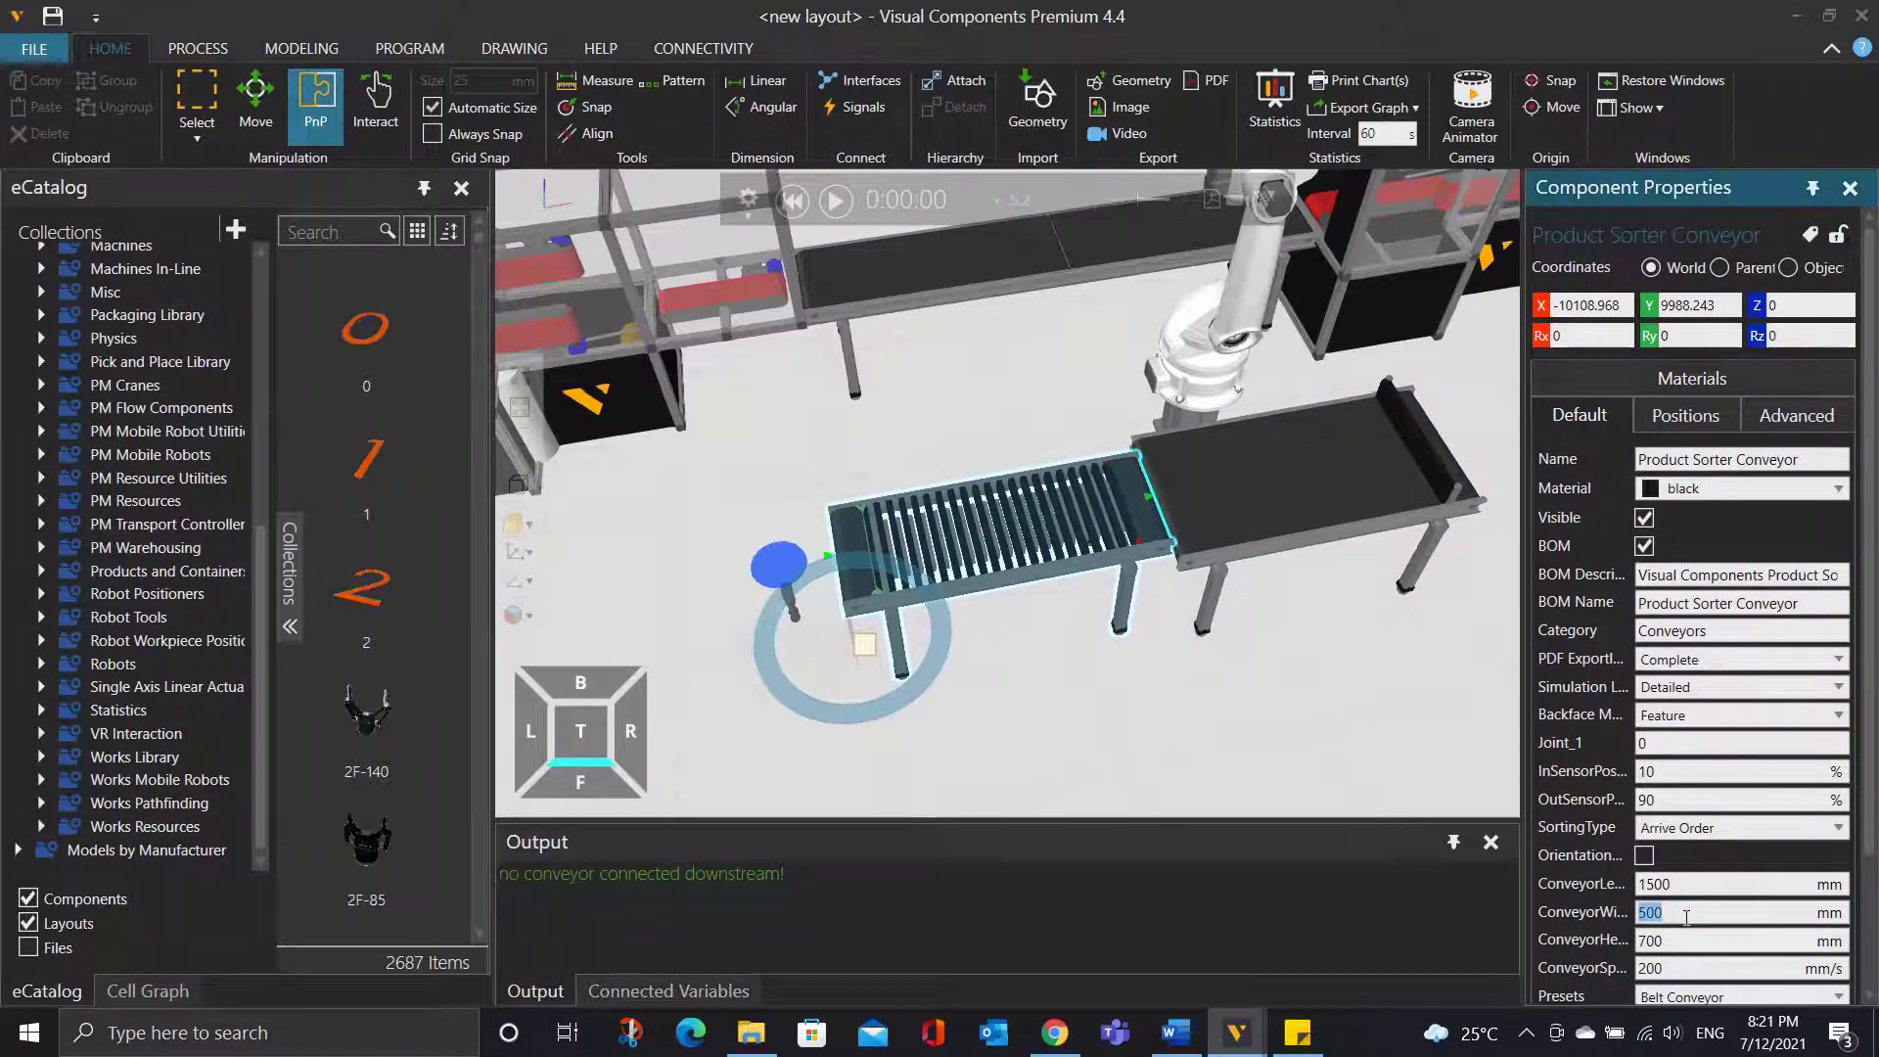
text(700)
key(Return)
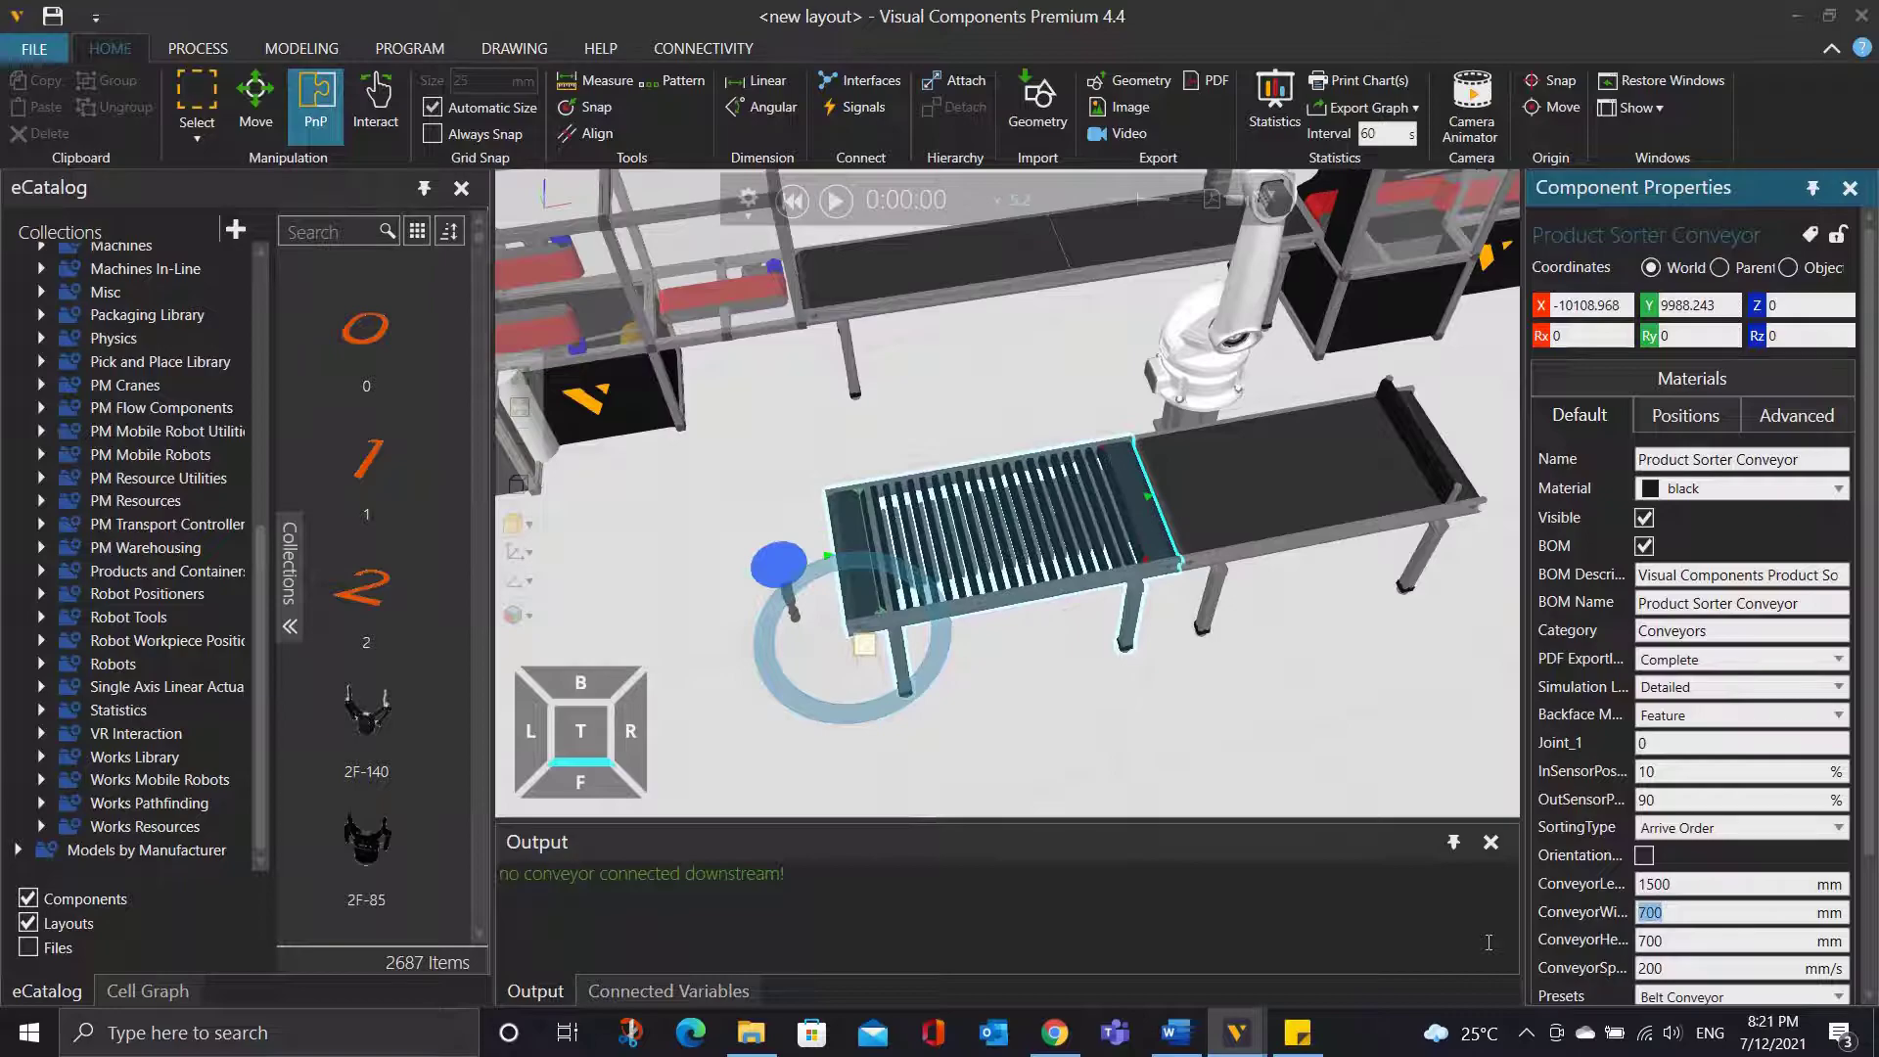
Run the simulation to check the arrangement of the smaller boxes on the widened conveyors, and reset it.
click(1406, 740)
right_drag(1406, 740, 1400, 701)
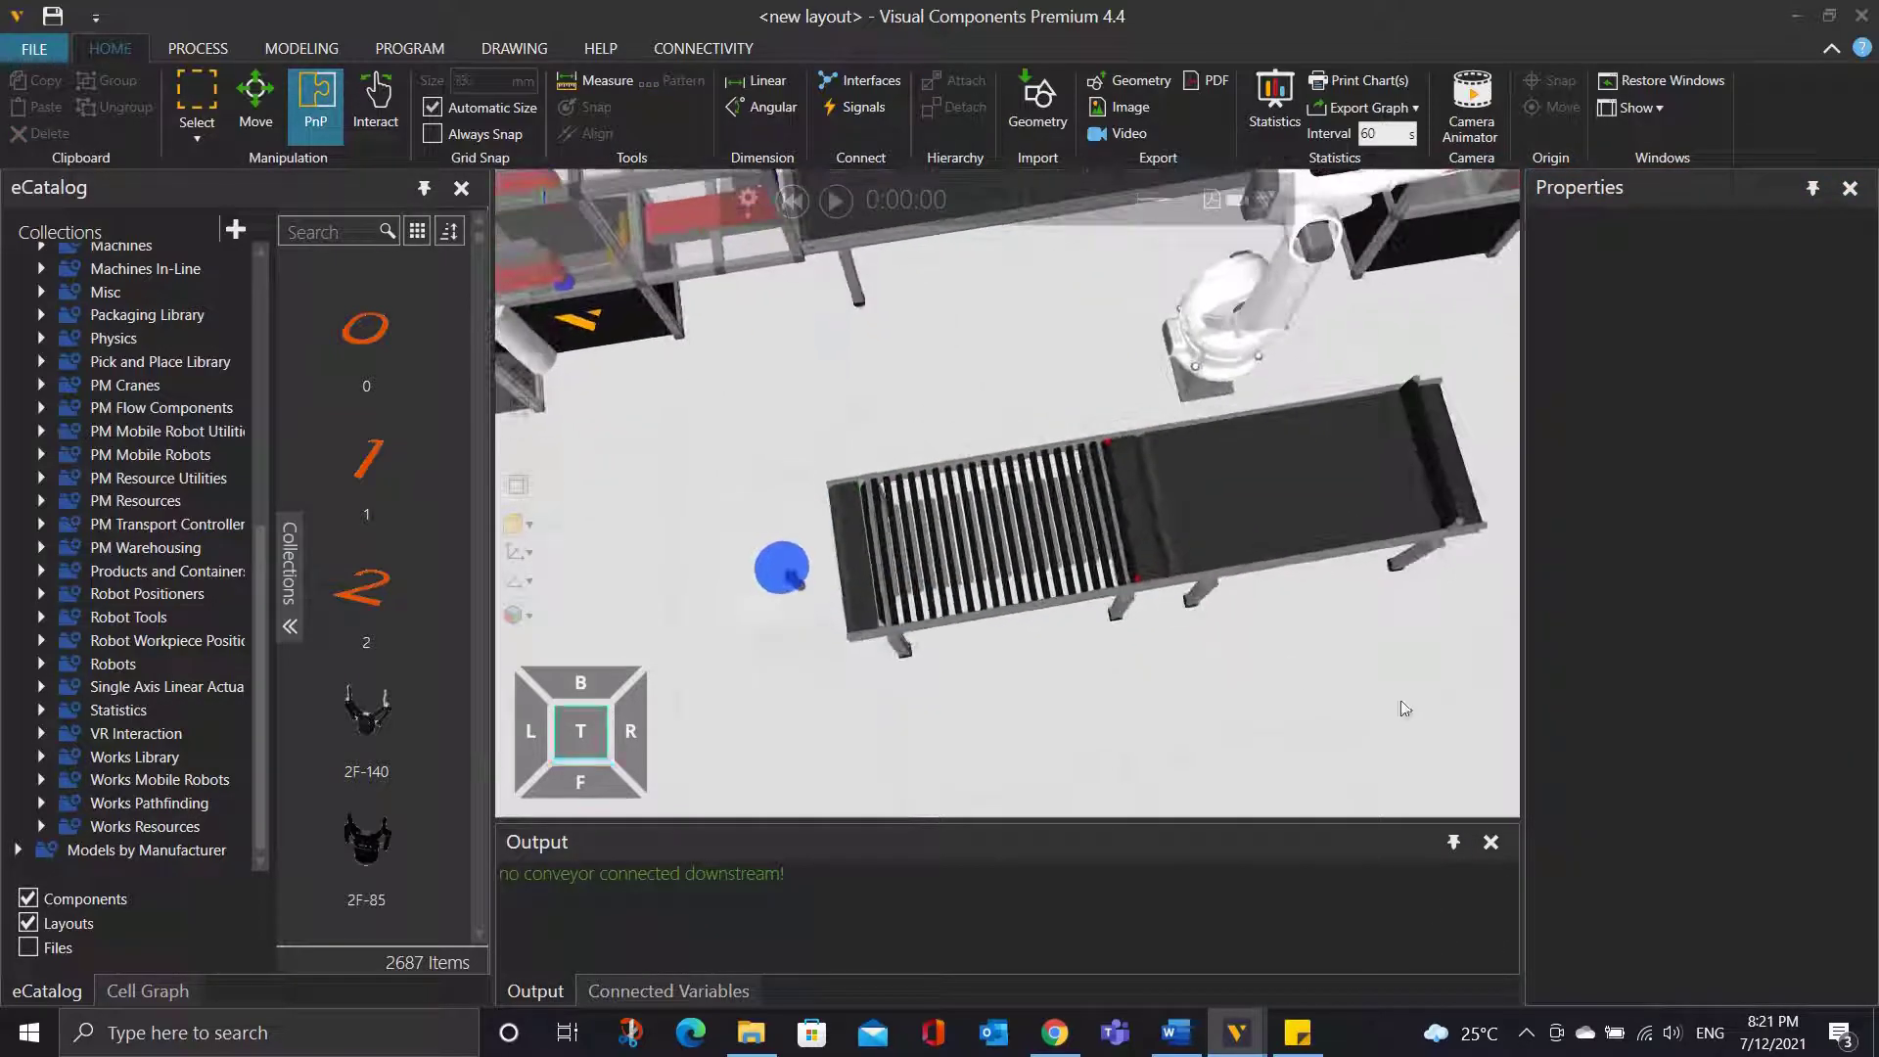
click(848, 202)
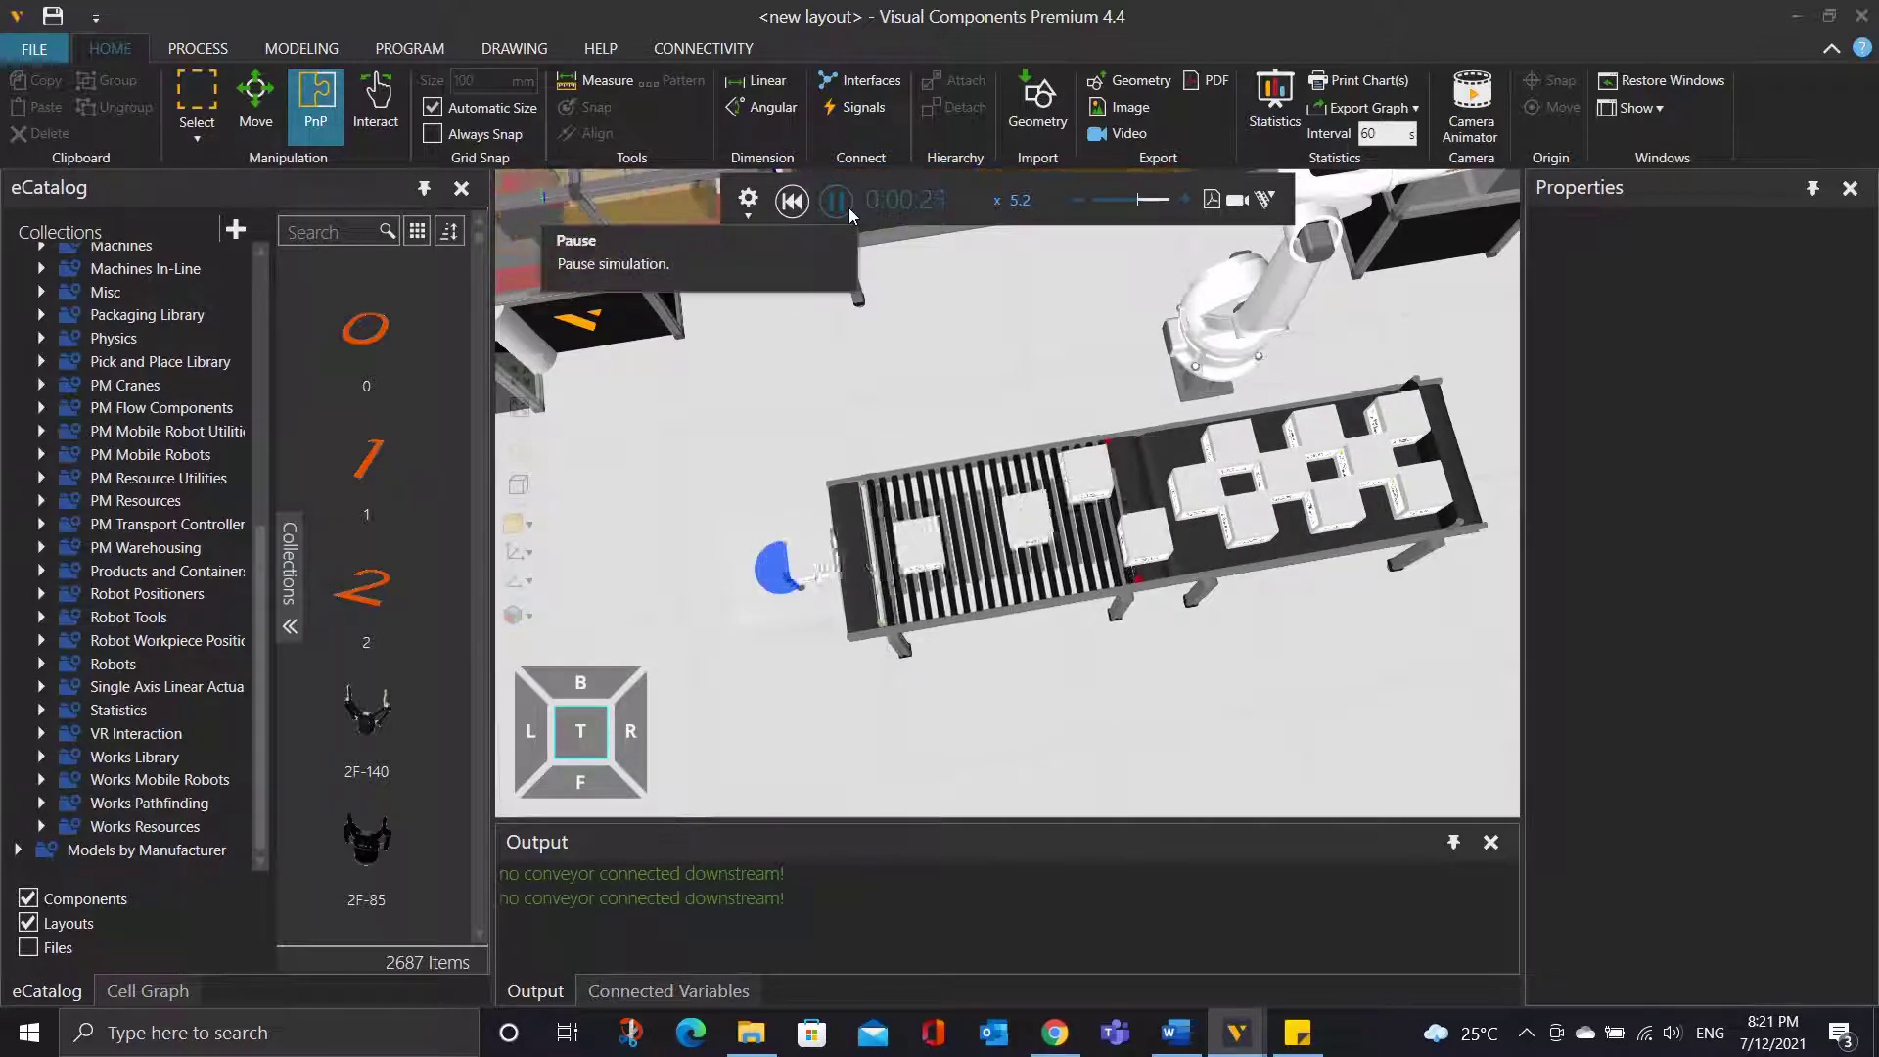
click(837, 202)
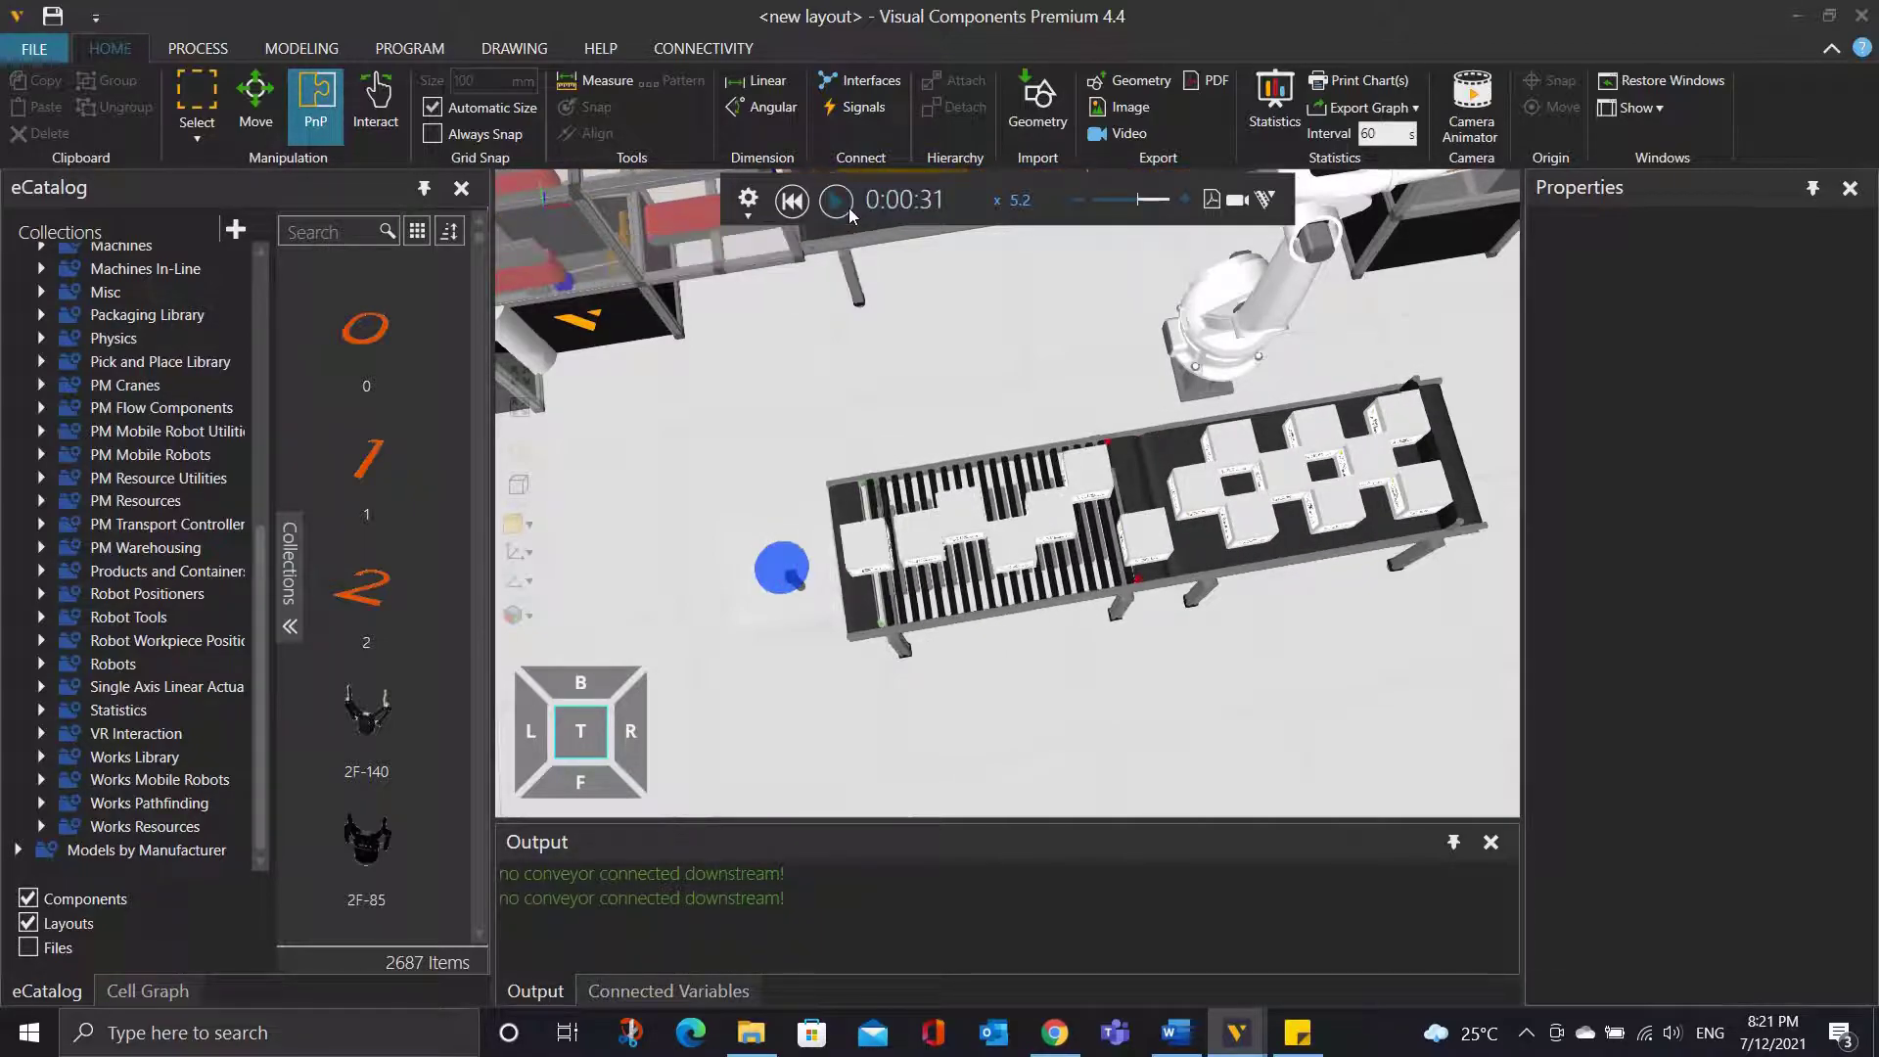
click(792, 203)
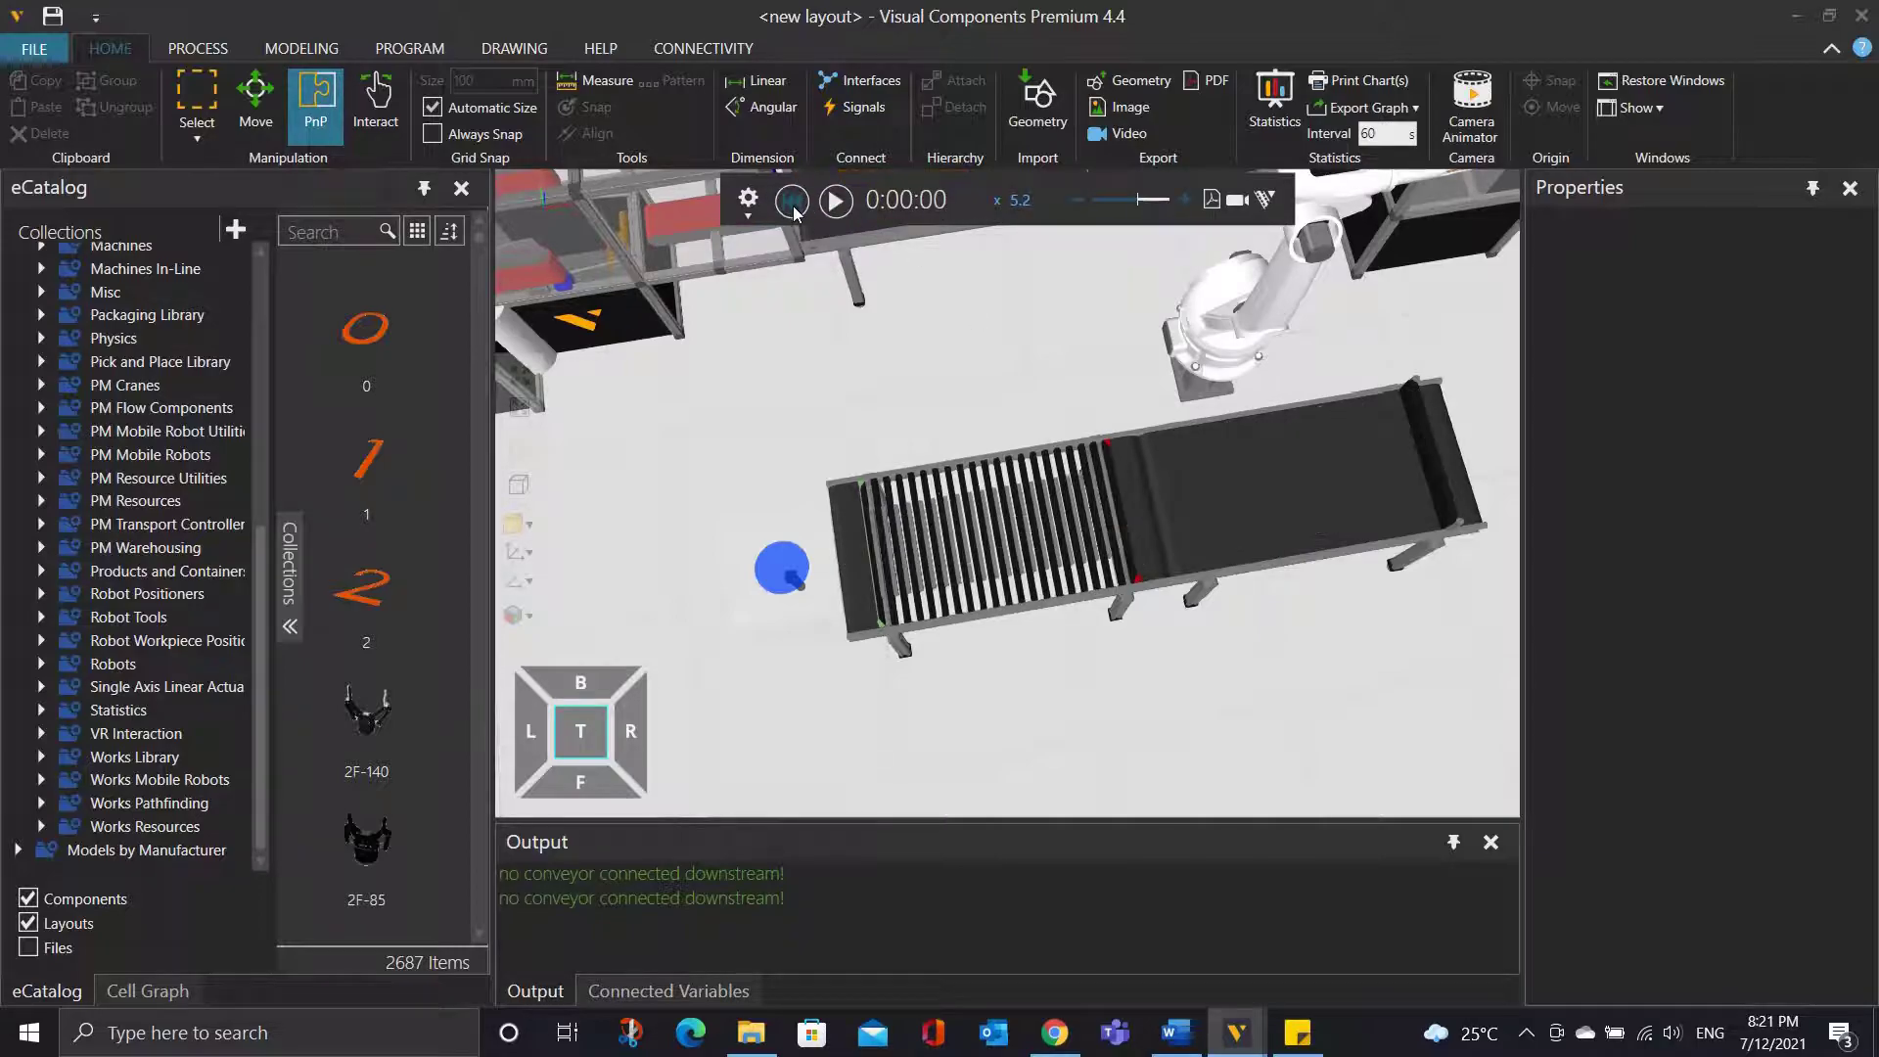
Change the first two Y-offsets in the Product Sorter Conveyor's ByIndex positions note to -200 and 200, and run the simulation.
click(1143, 519)
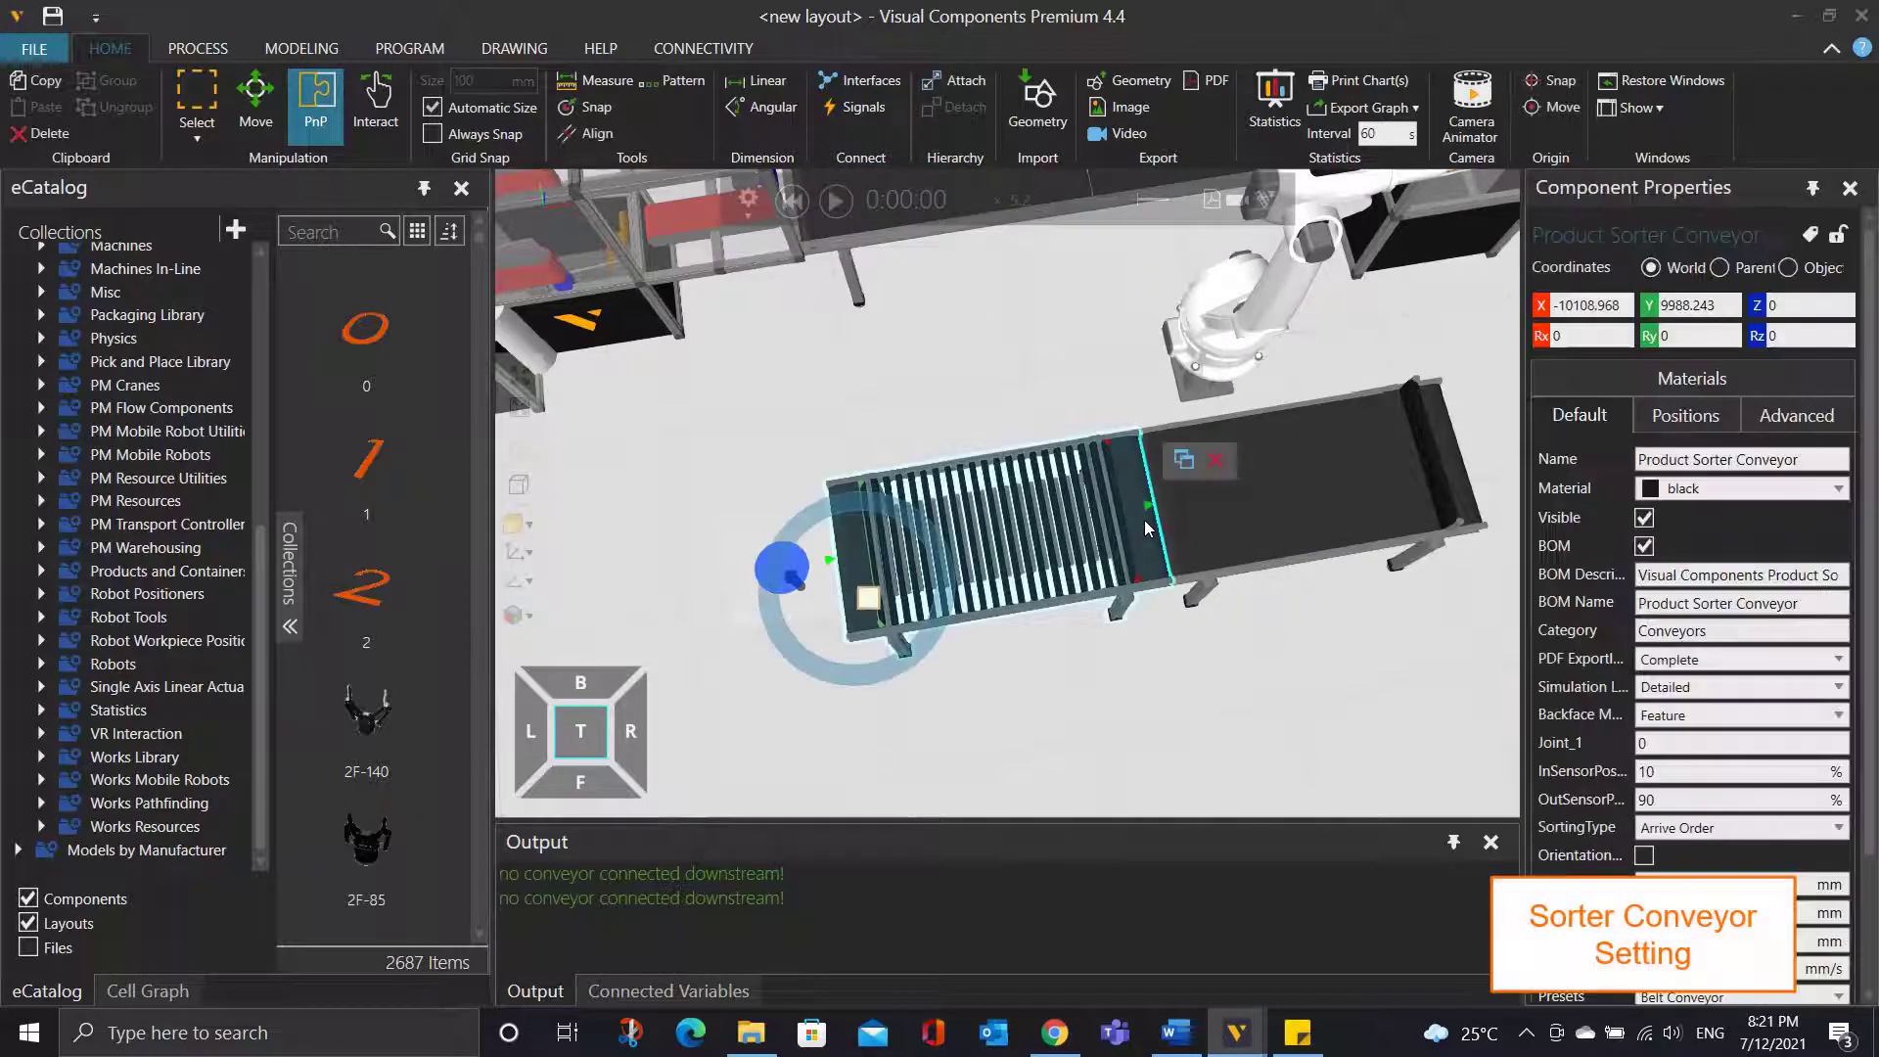
click(1676, 413)
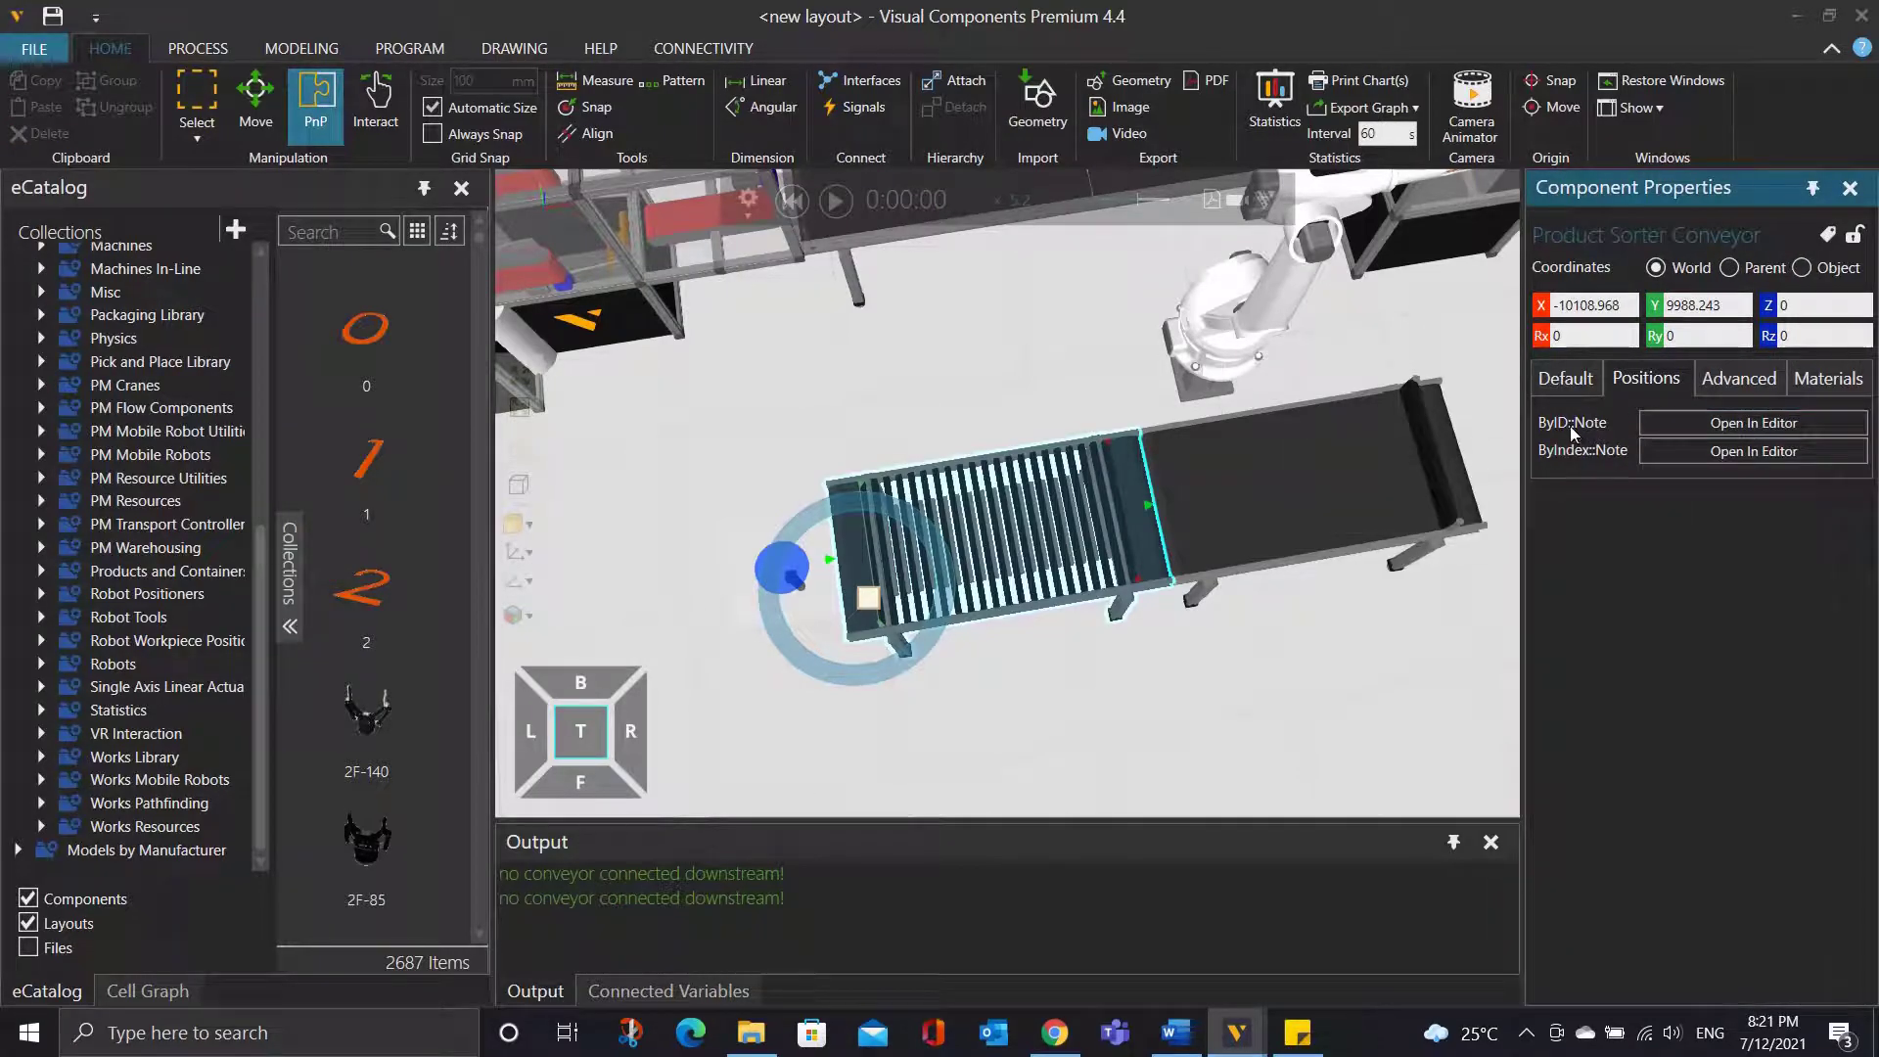
click(1691, 450)
drag(537, 290, 509, 290)
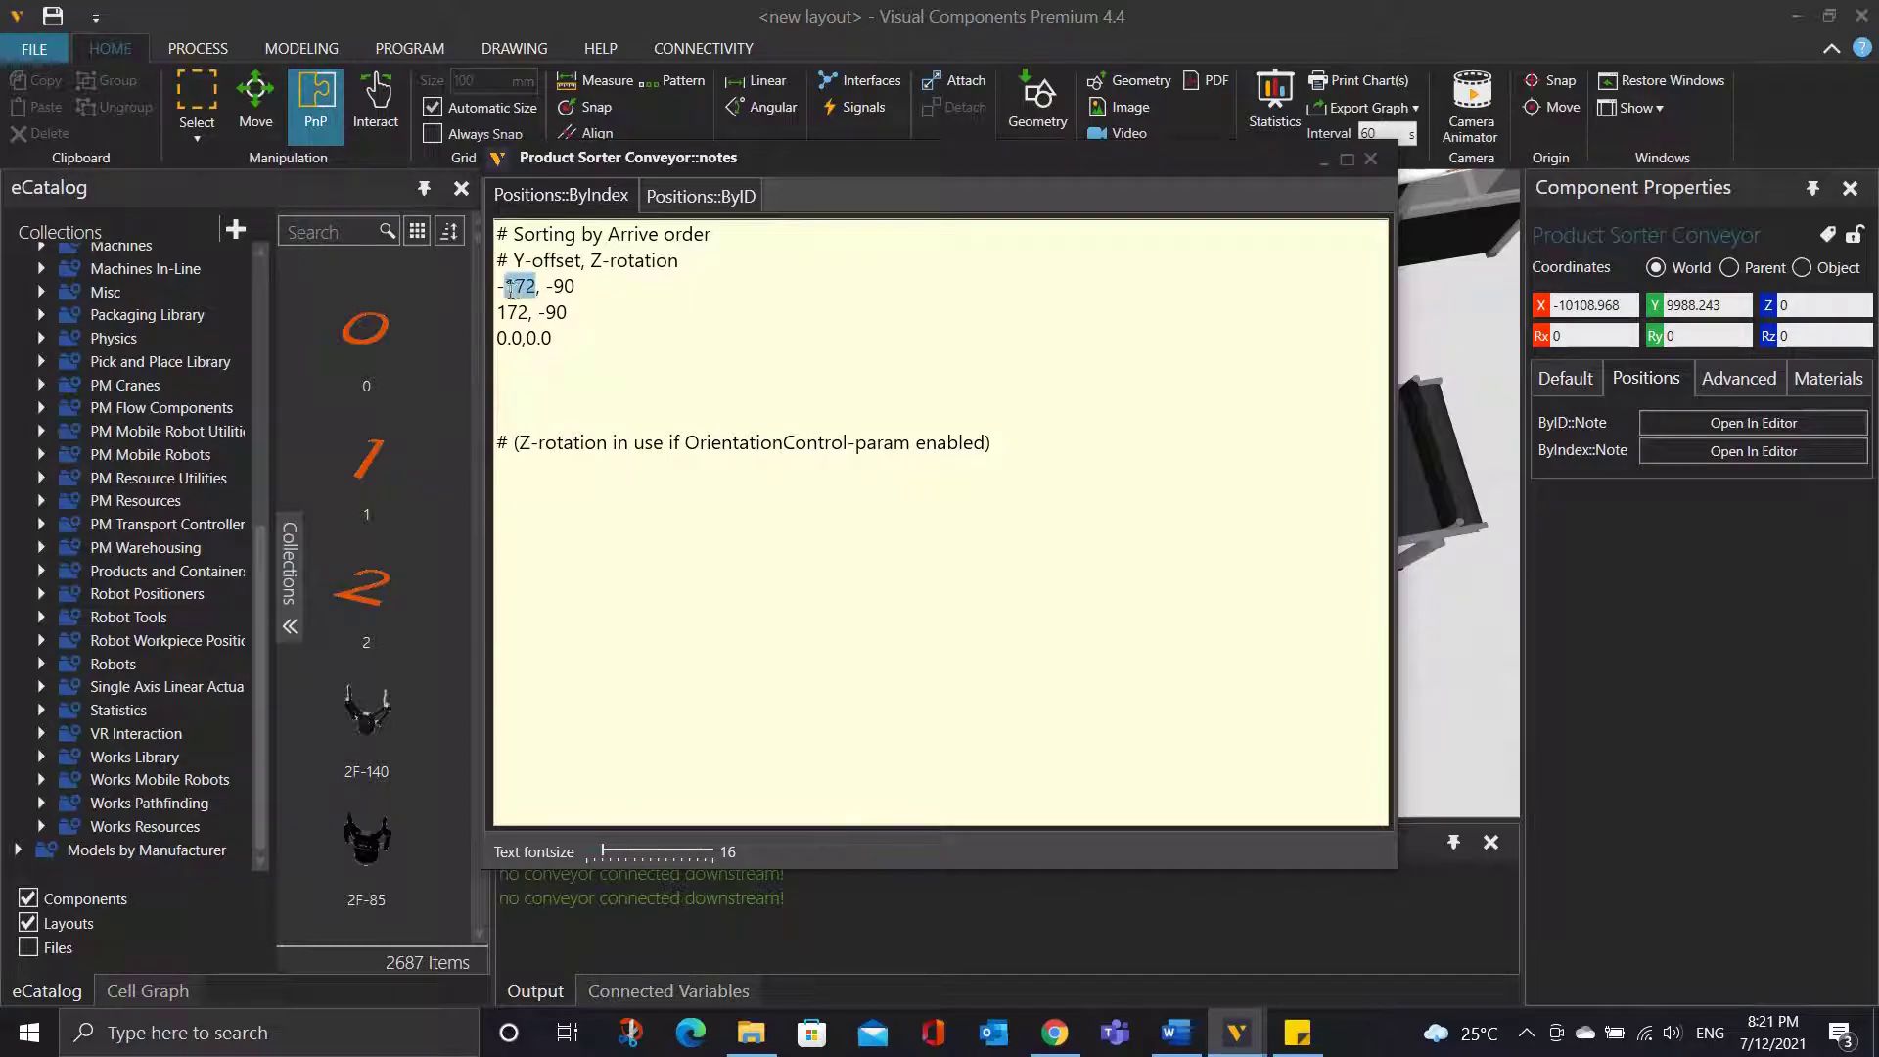
text(200, -90 200)
drag(885, 183, 1675, 301)
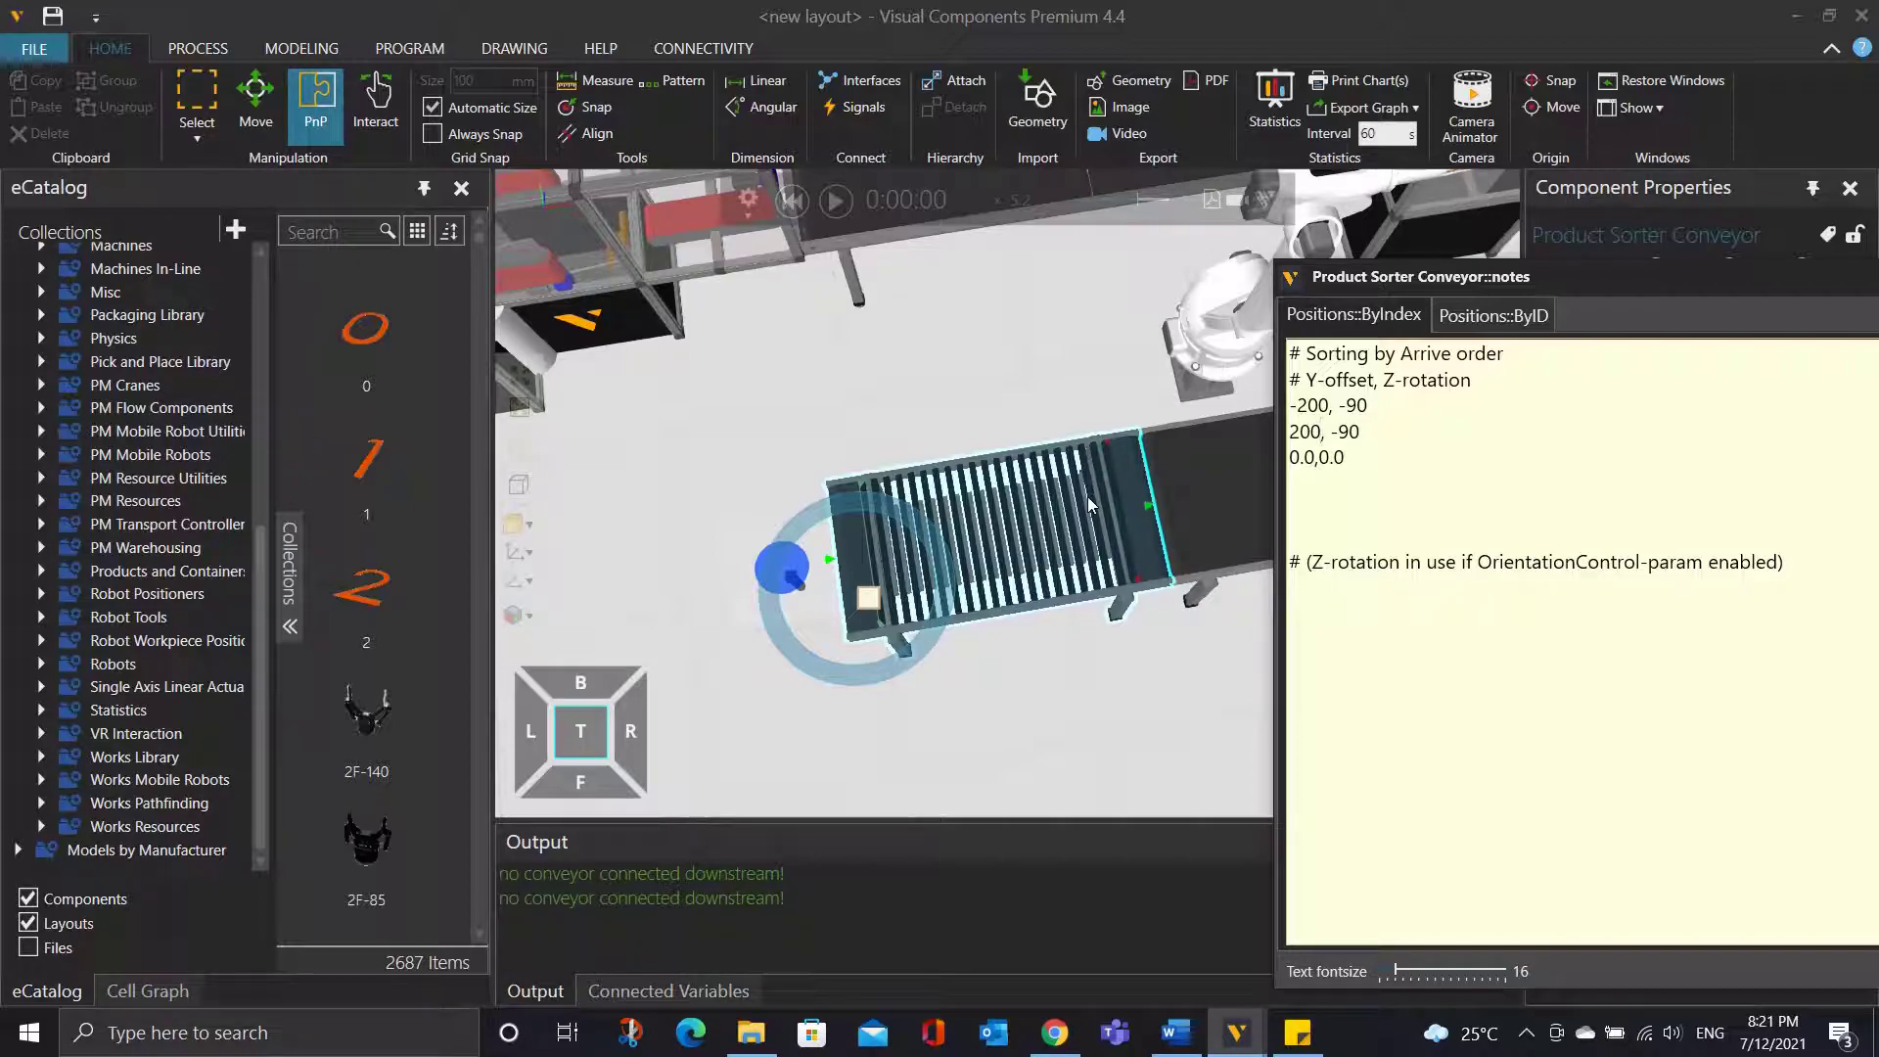
drag(1646, 319, 920, 311)
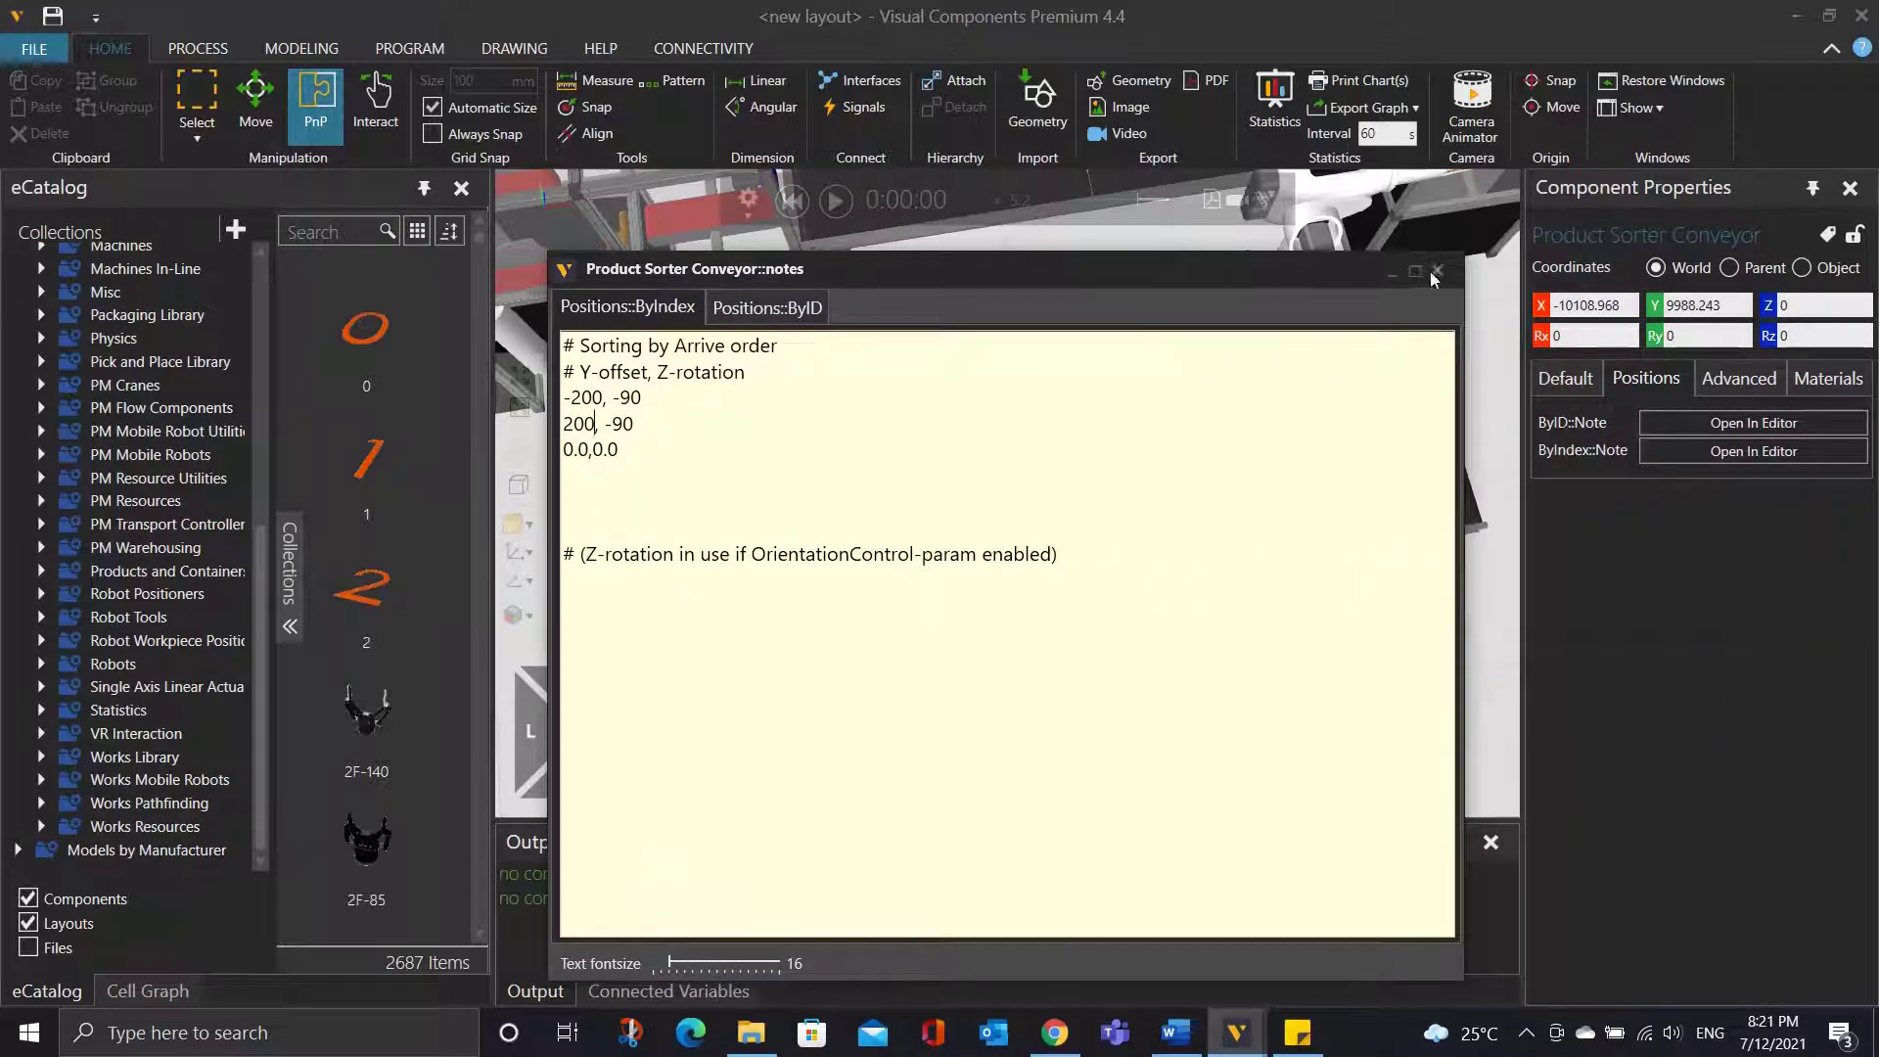
click(1436, 273)
click(839, 214)
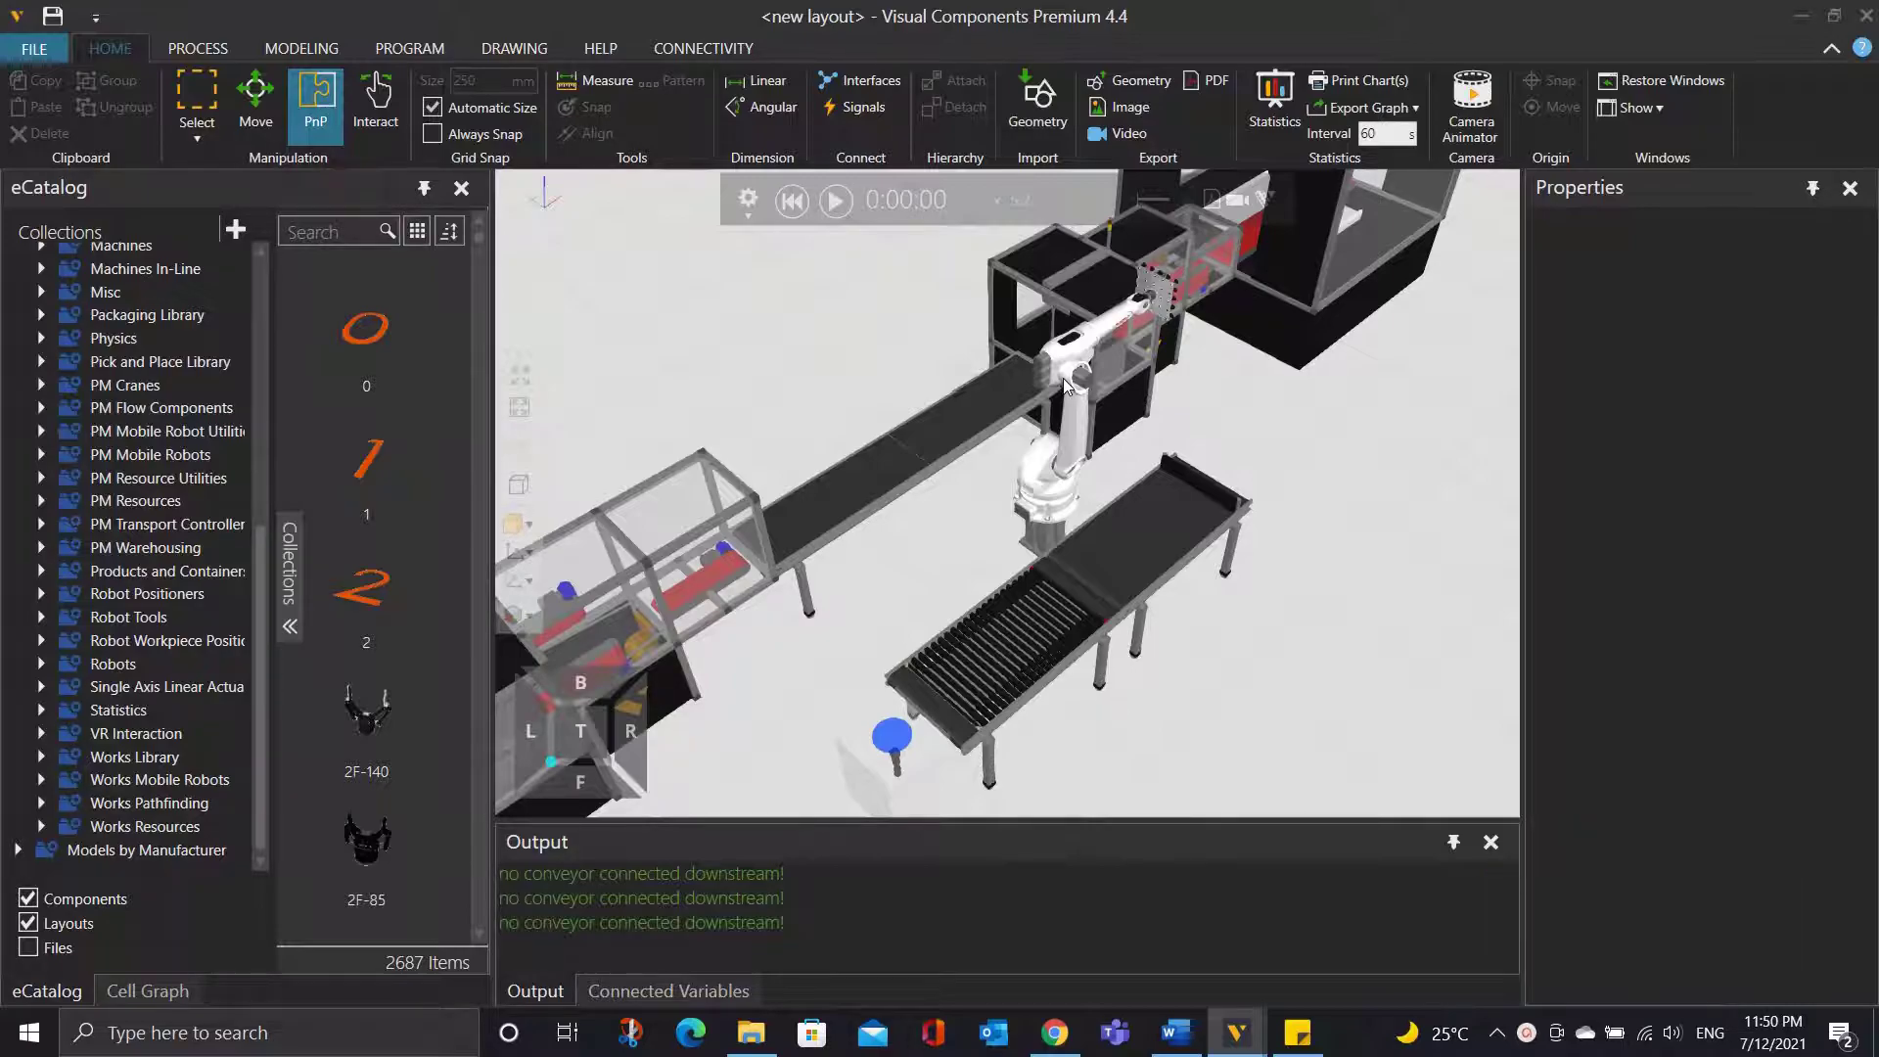
Select the articulated robot for jogging in the programming workspace and set its active tool to TOOL[1].
click(432, 53)
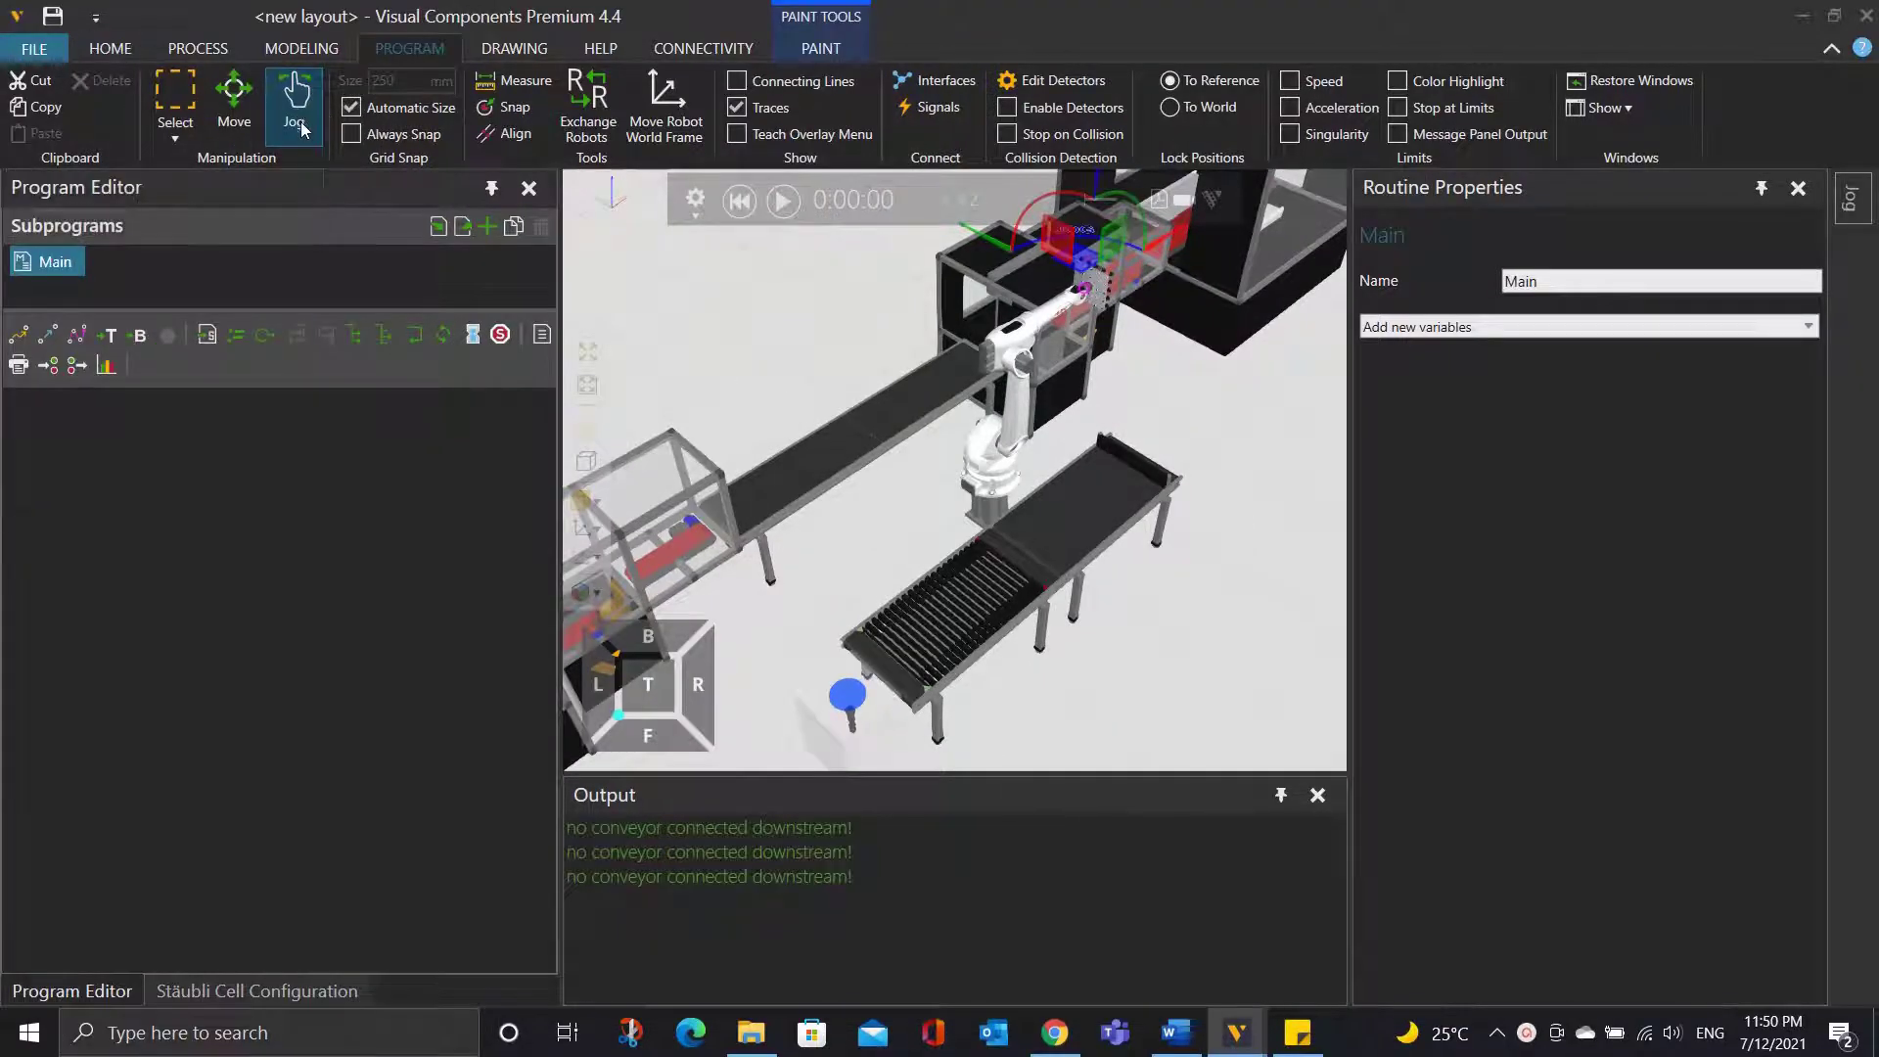
click(297, 99)
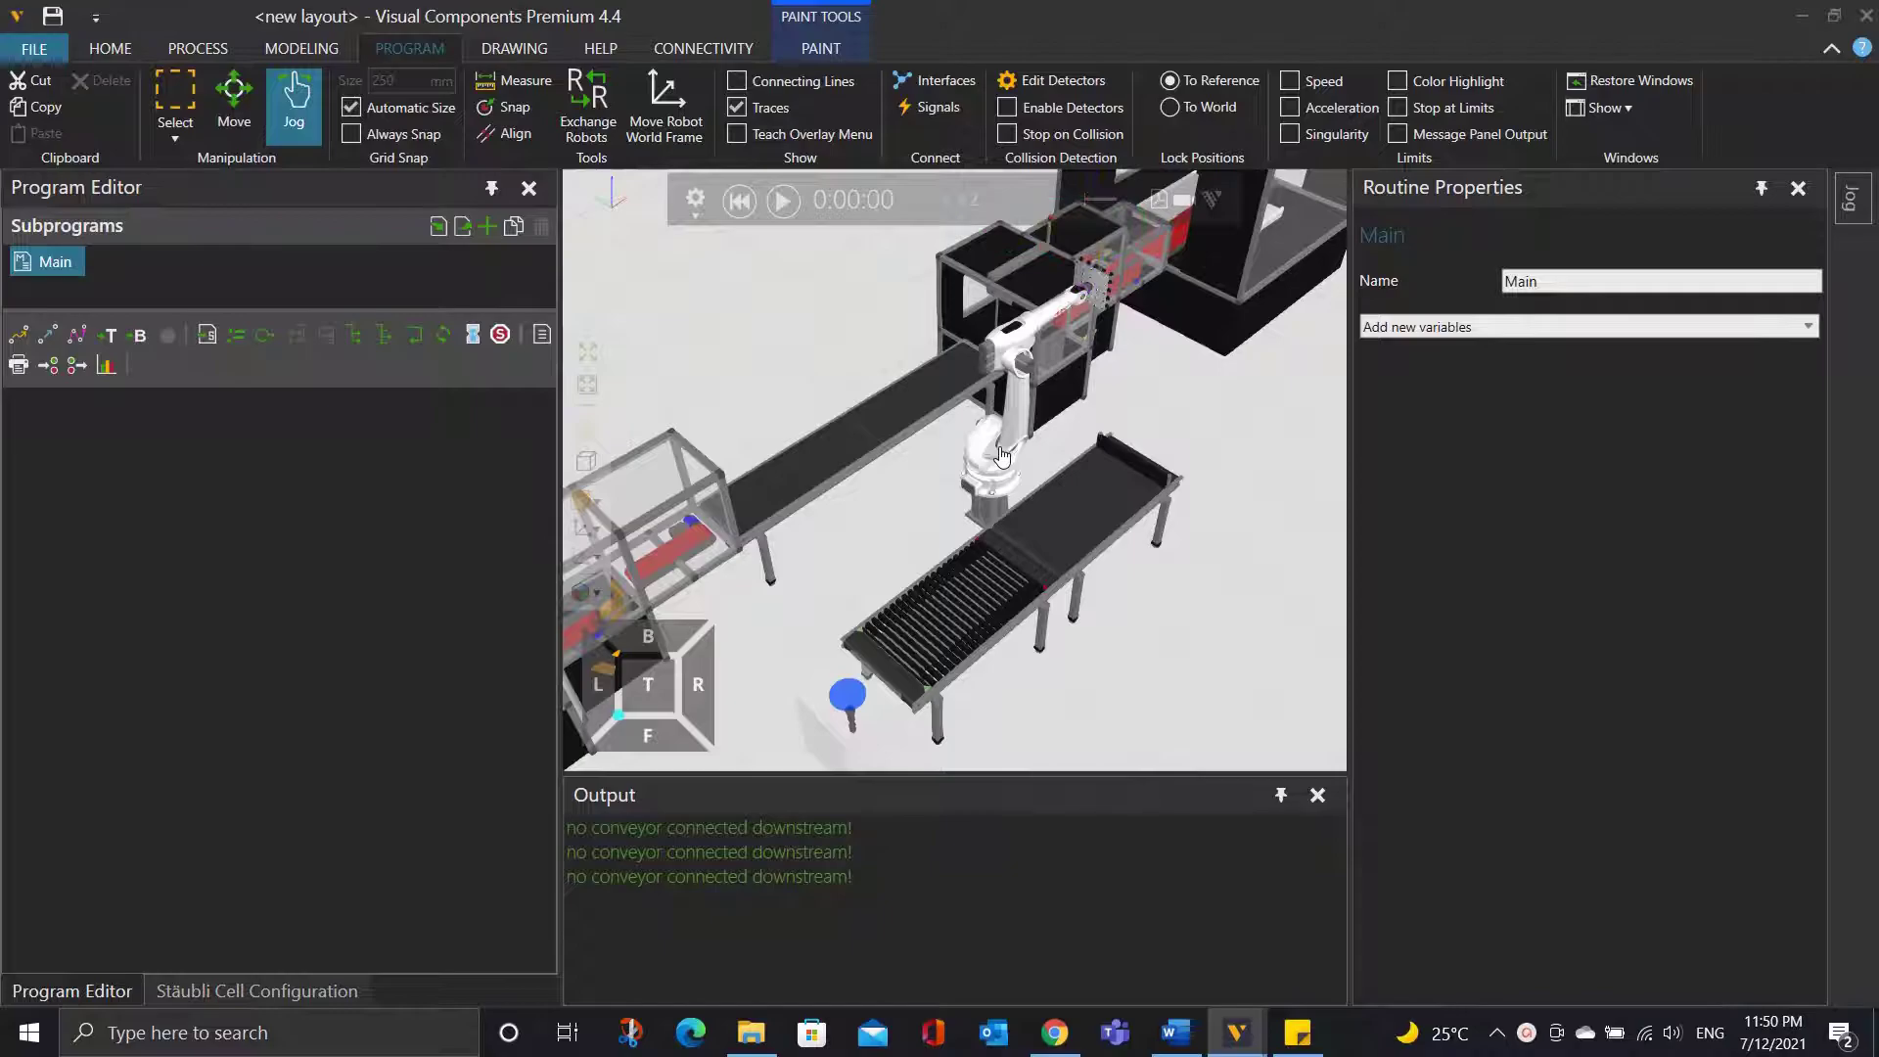
click(1002, 455)
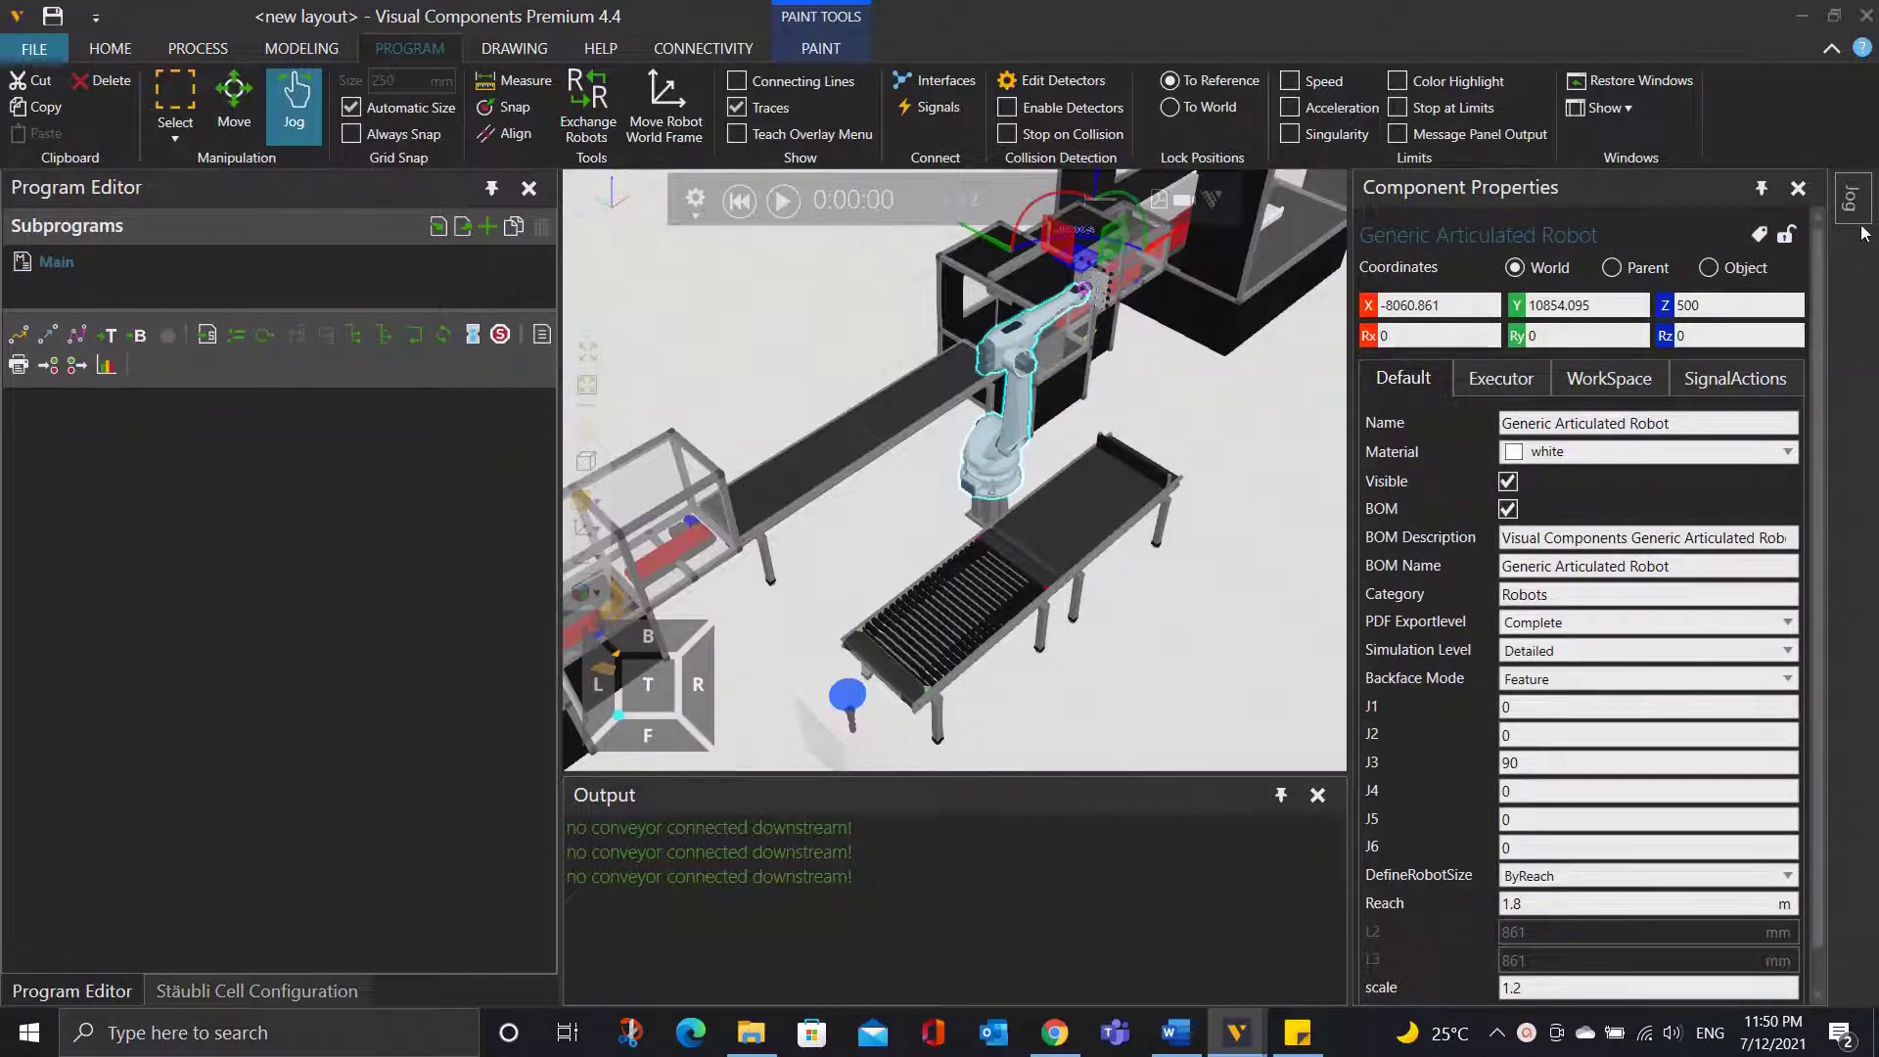
mouse_move(1853, 201)
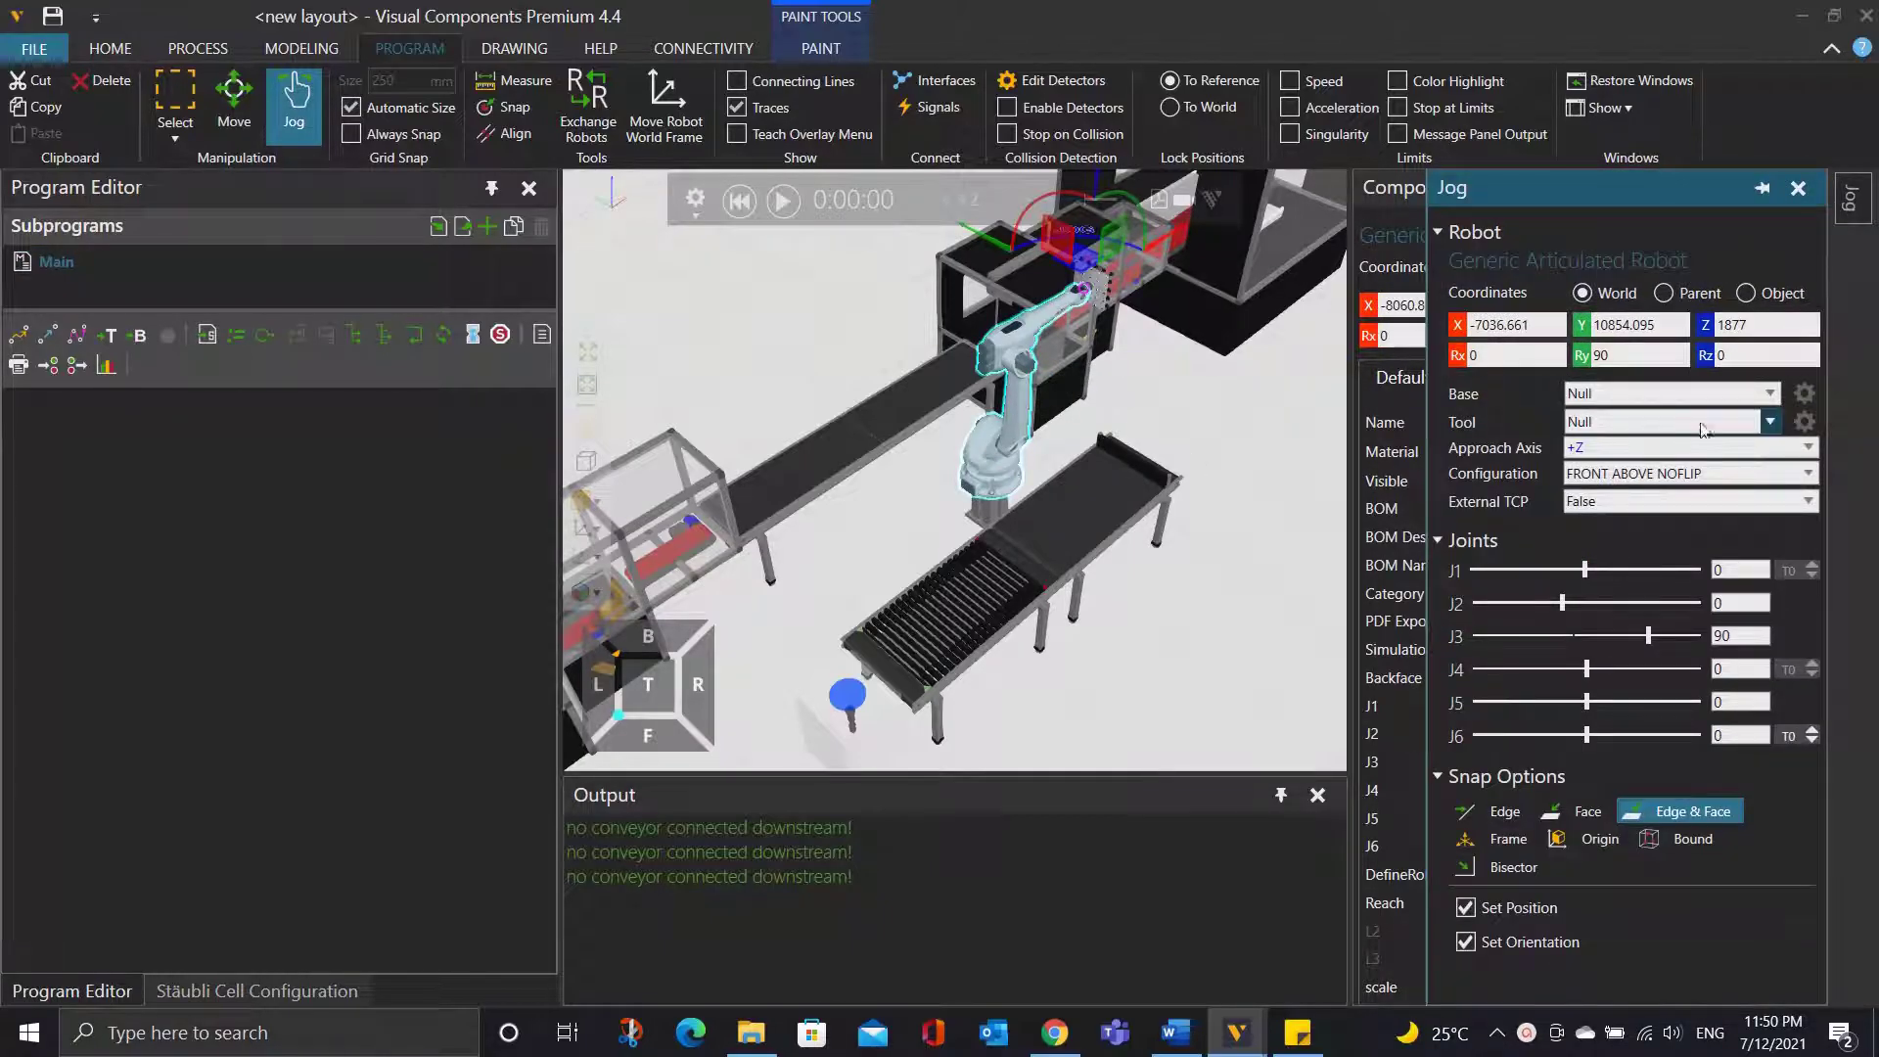
click(1771, 421)
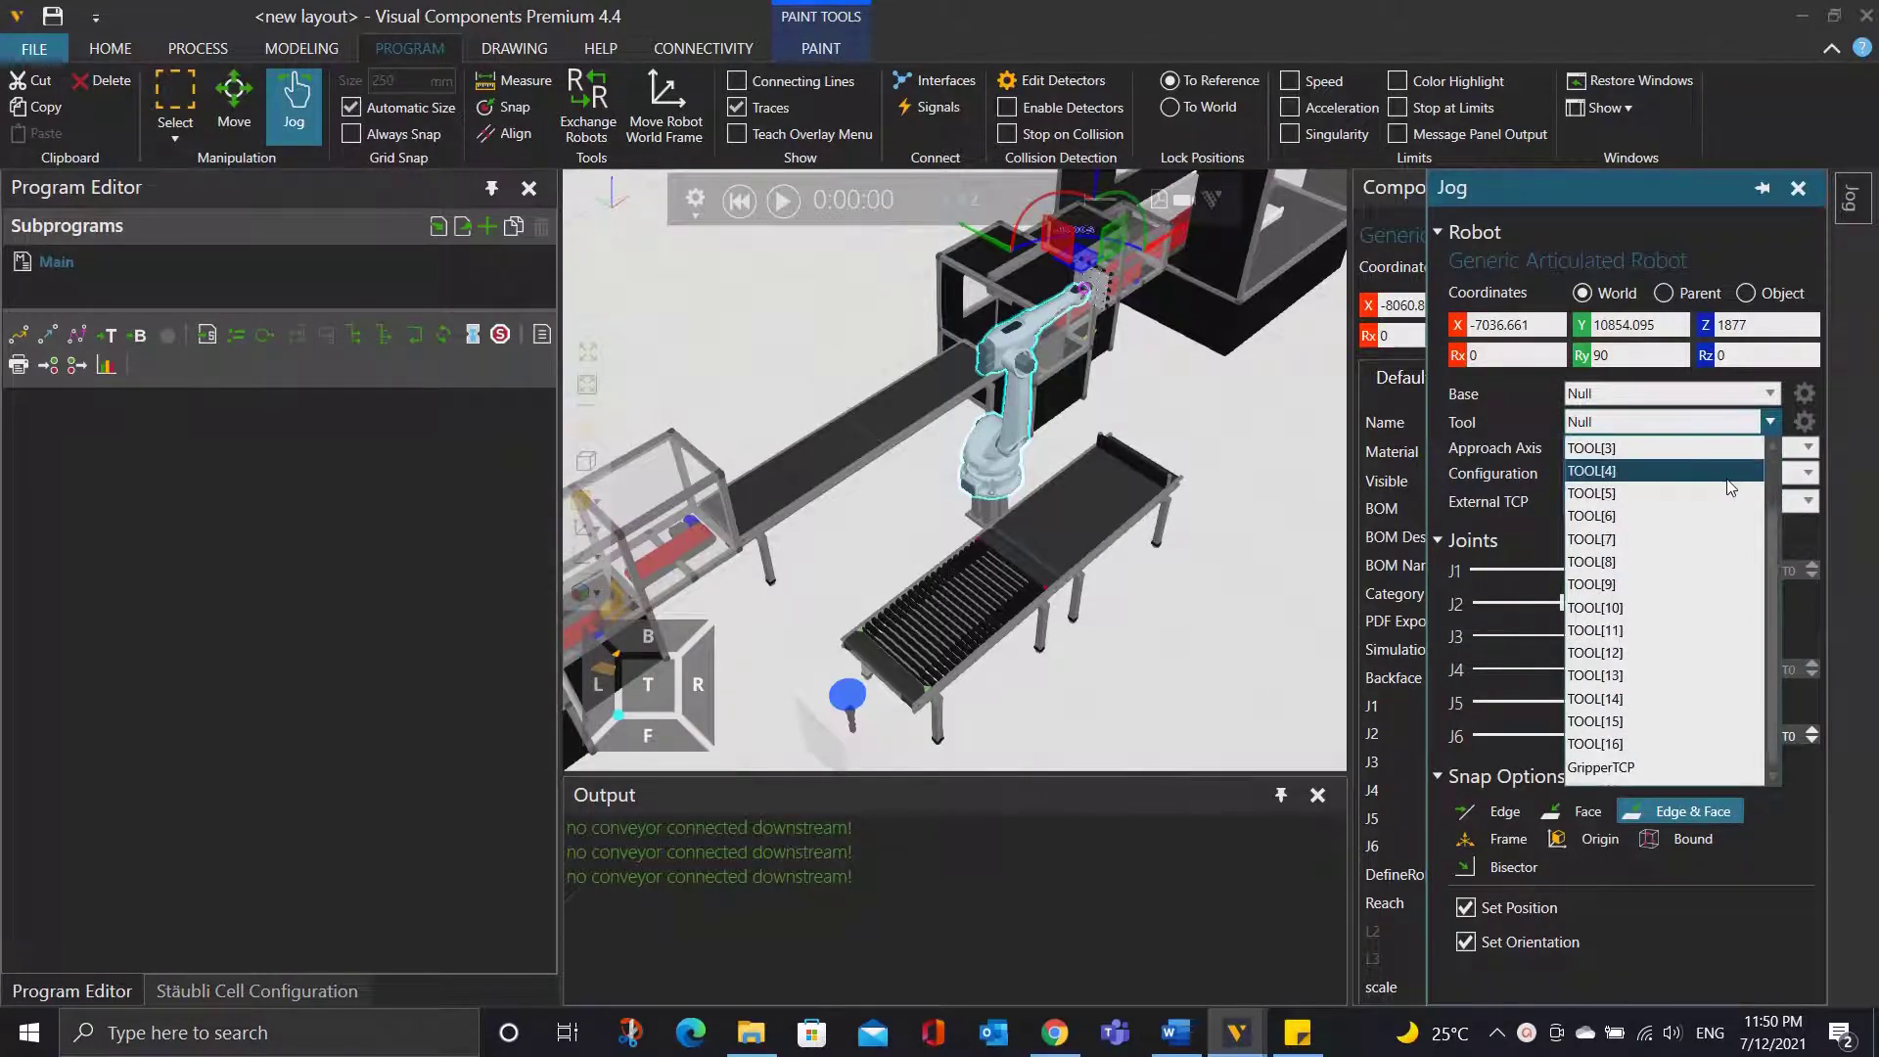
scroll(1654, 768, down, 1)
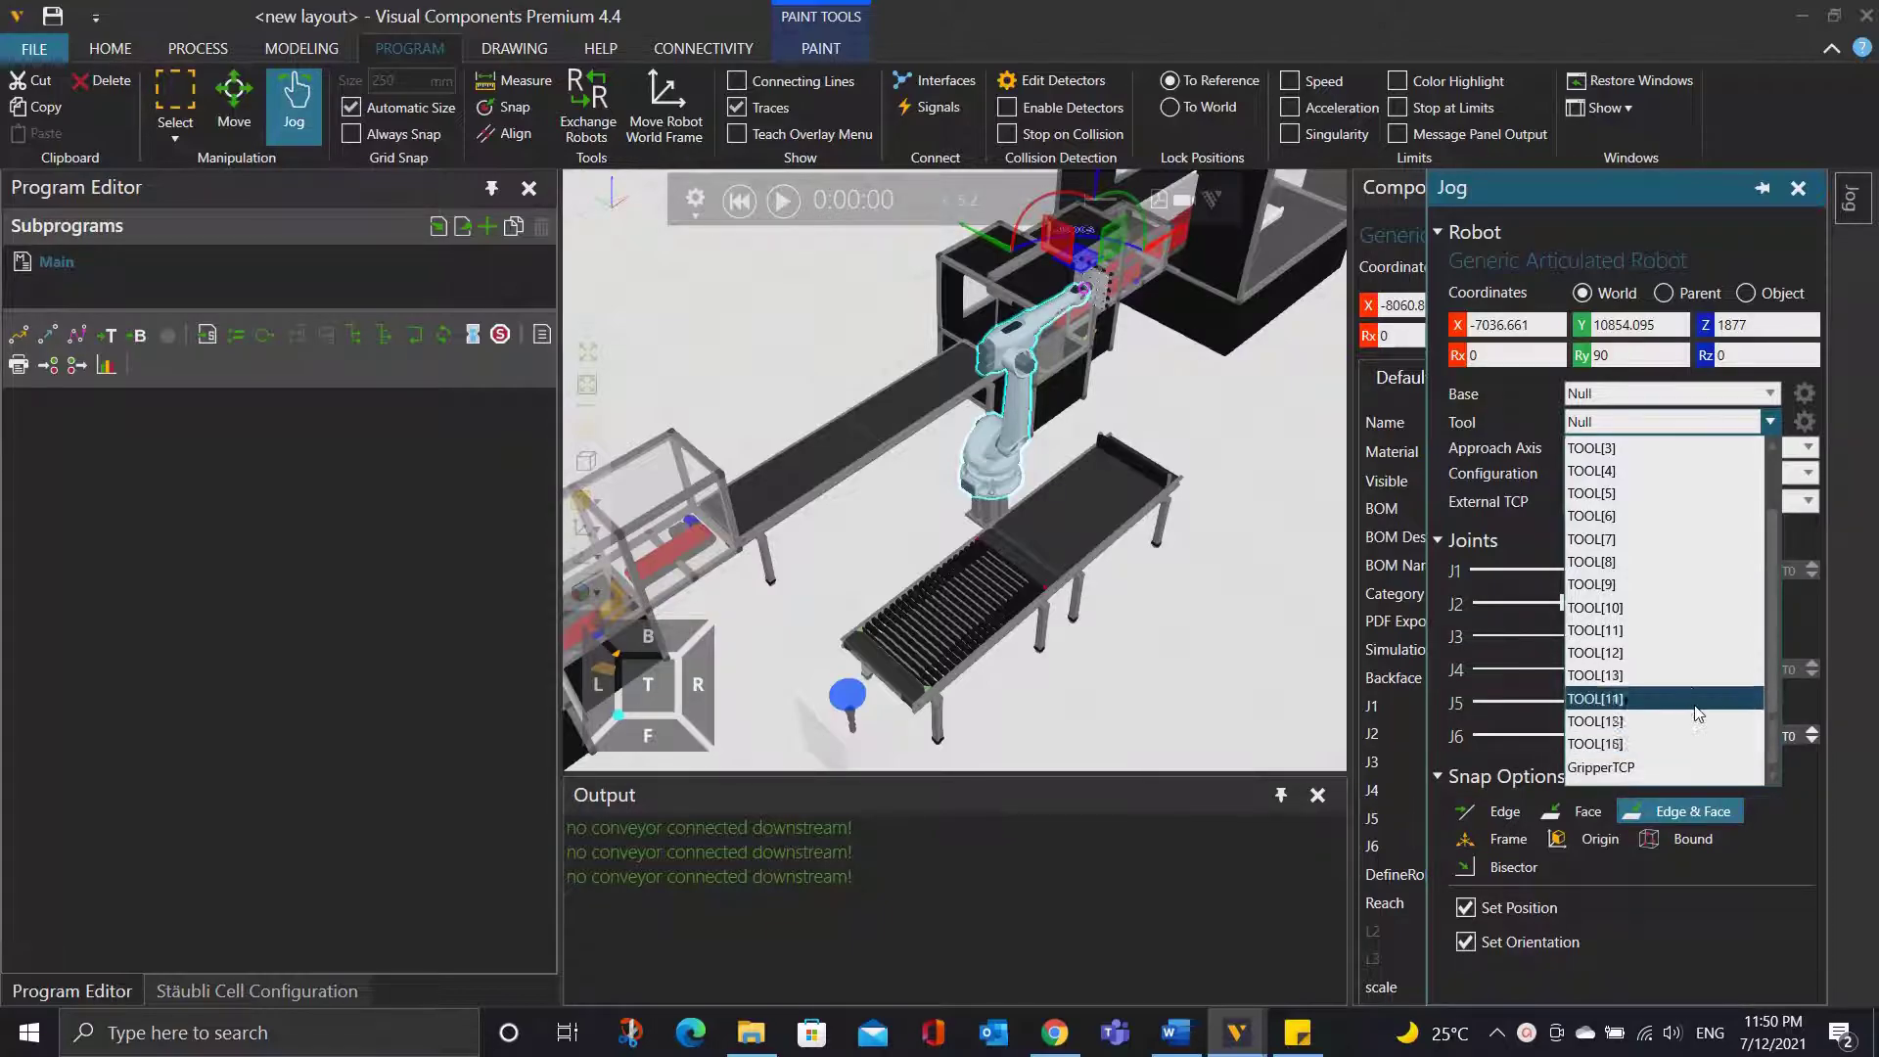
scroll(1694, 708, up, 1)
click(1670, 480)
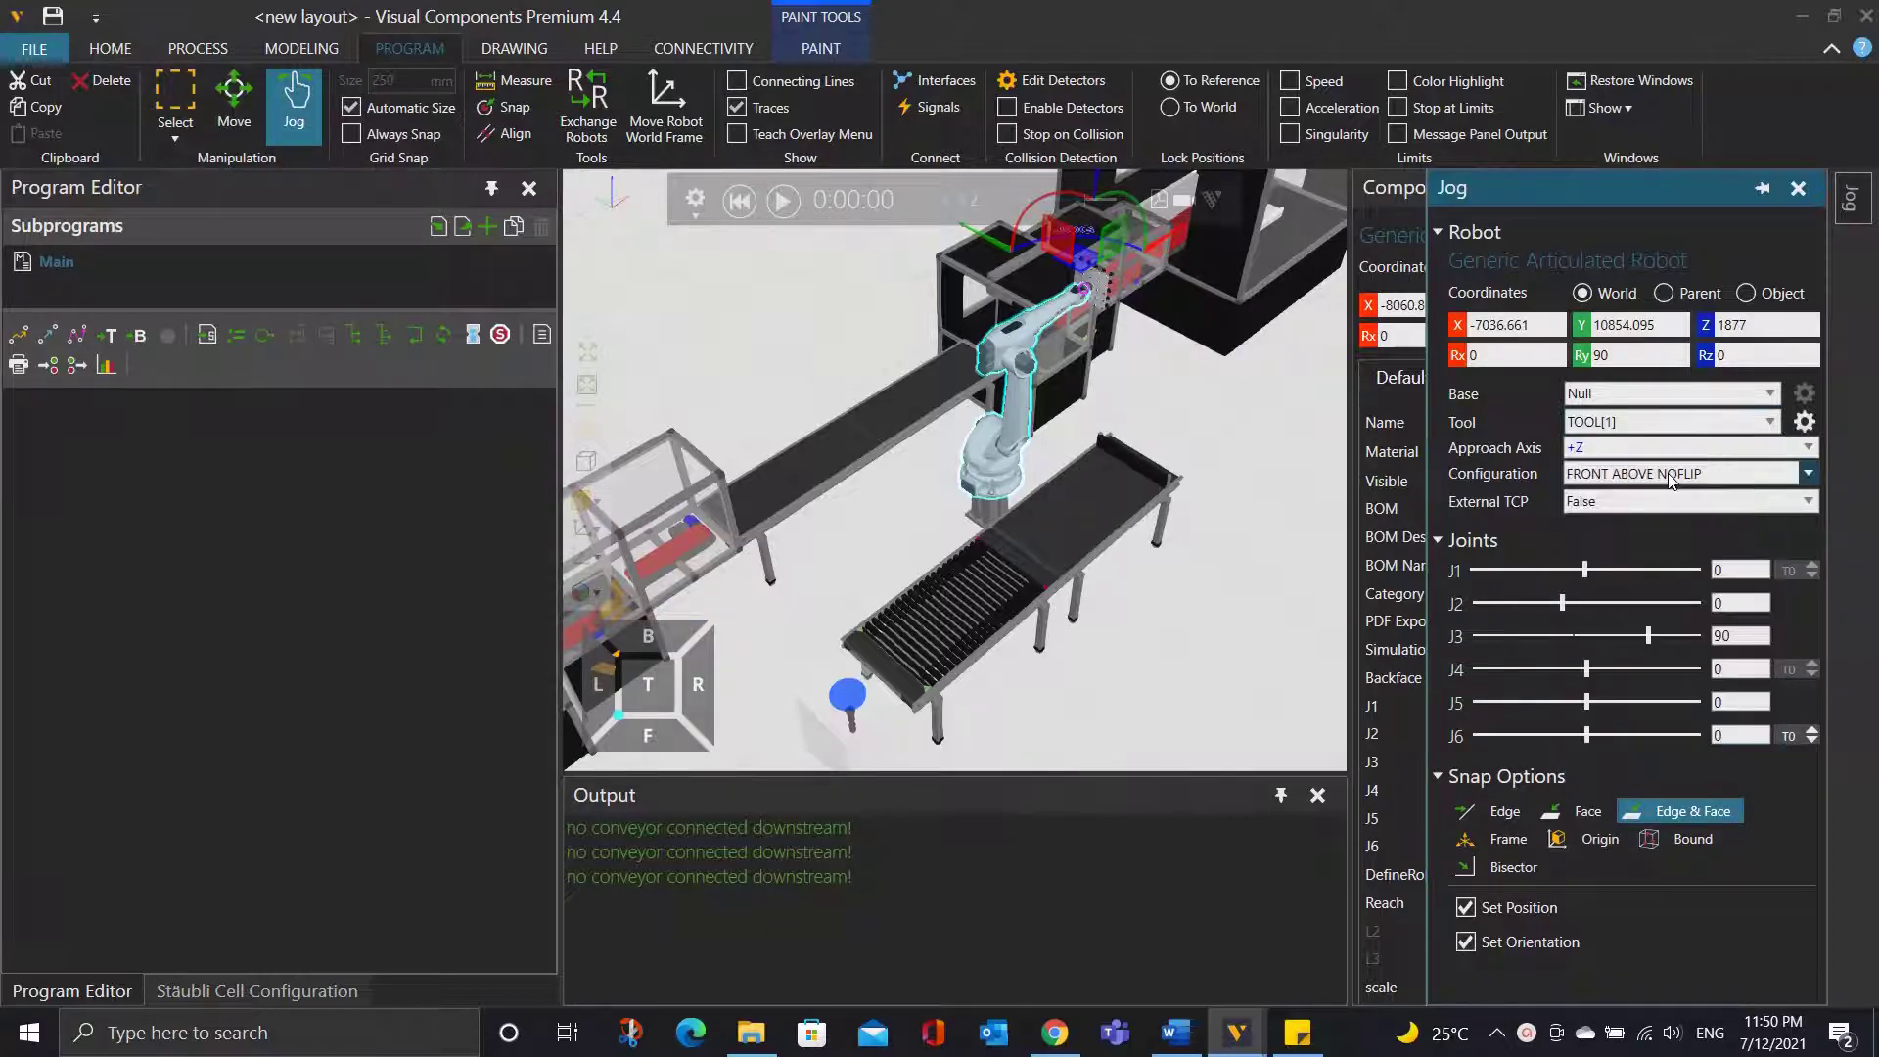
Open the TOOL[1] frame's properties and snap the frame onto the suction cup face of the gripper.
click(1803, 422)
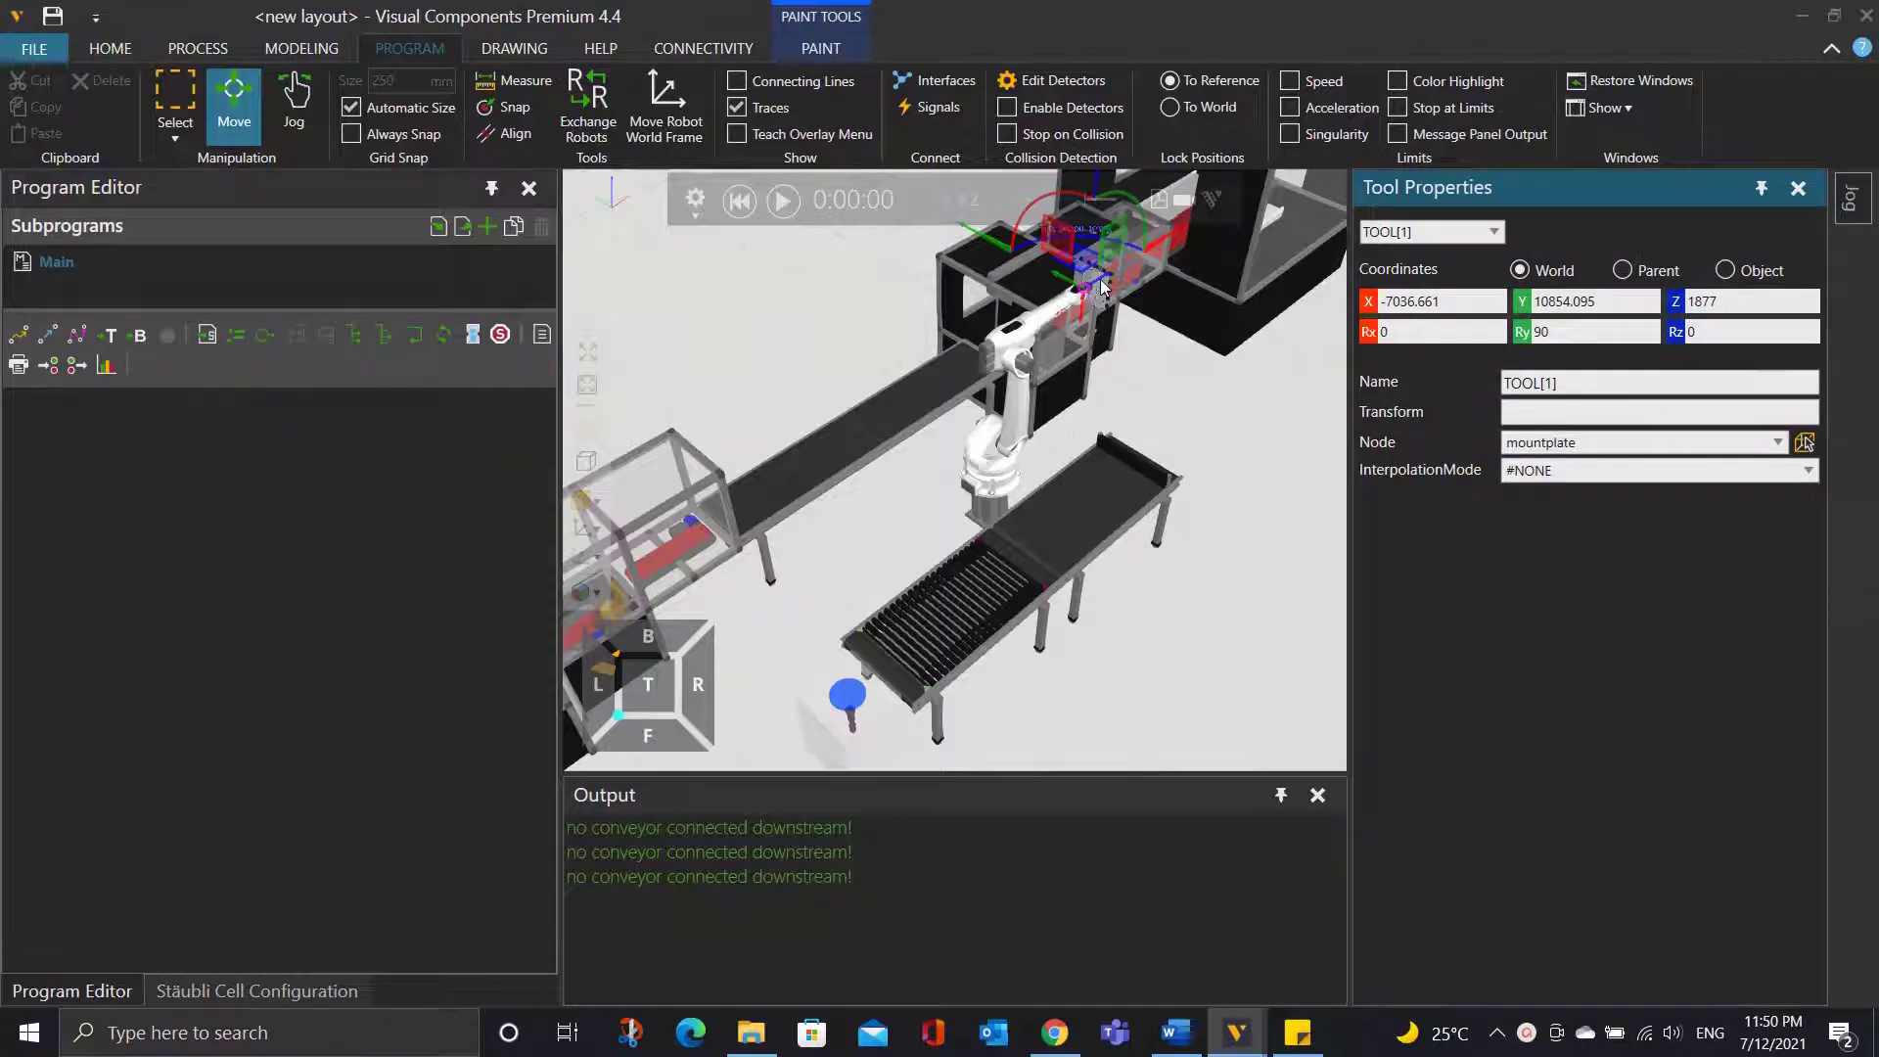
scroll(1098, 313, up, 3)
scroll(1098, 313, up, 5)
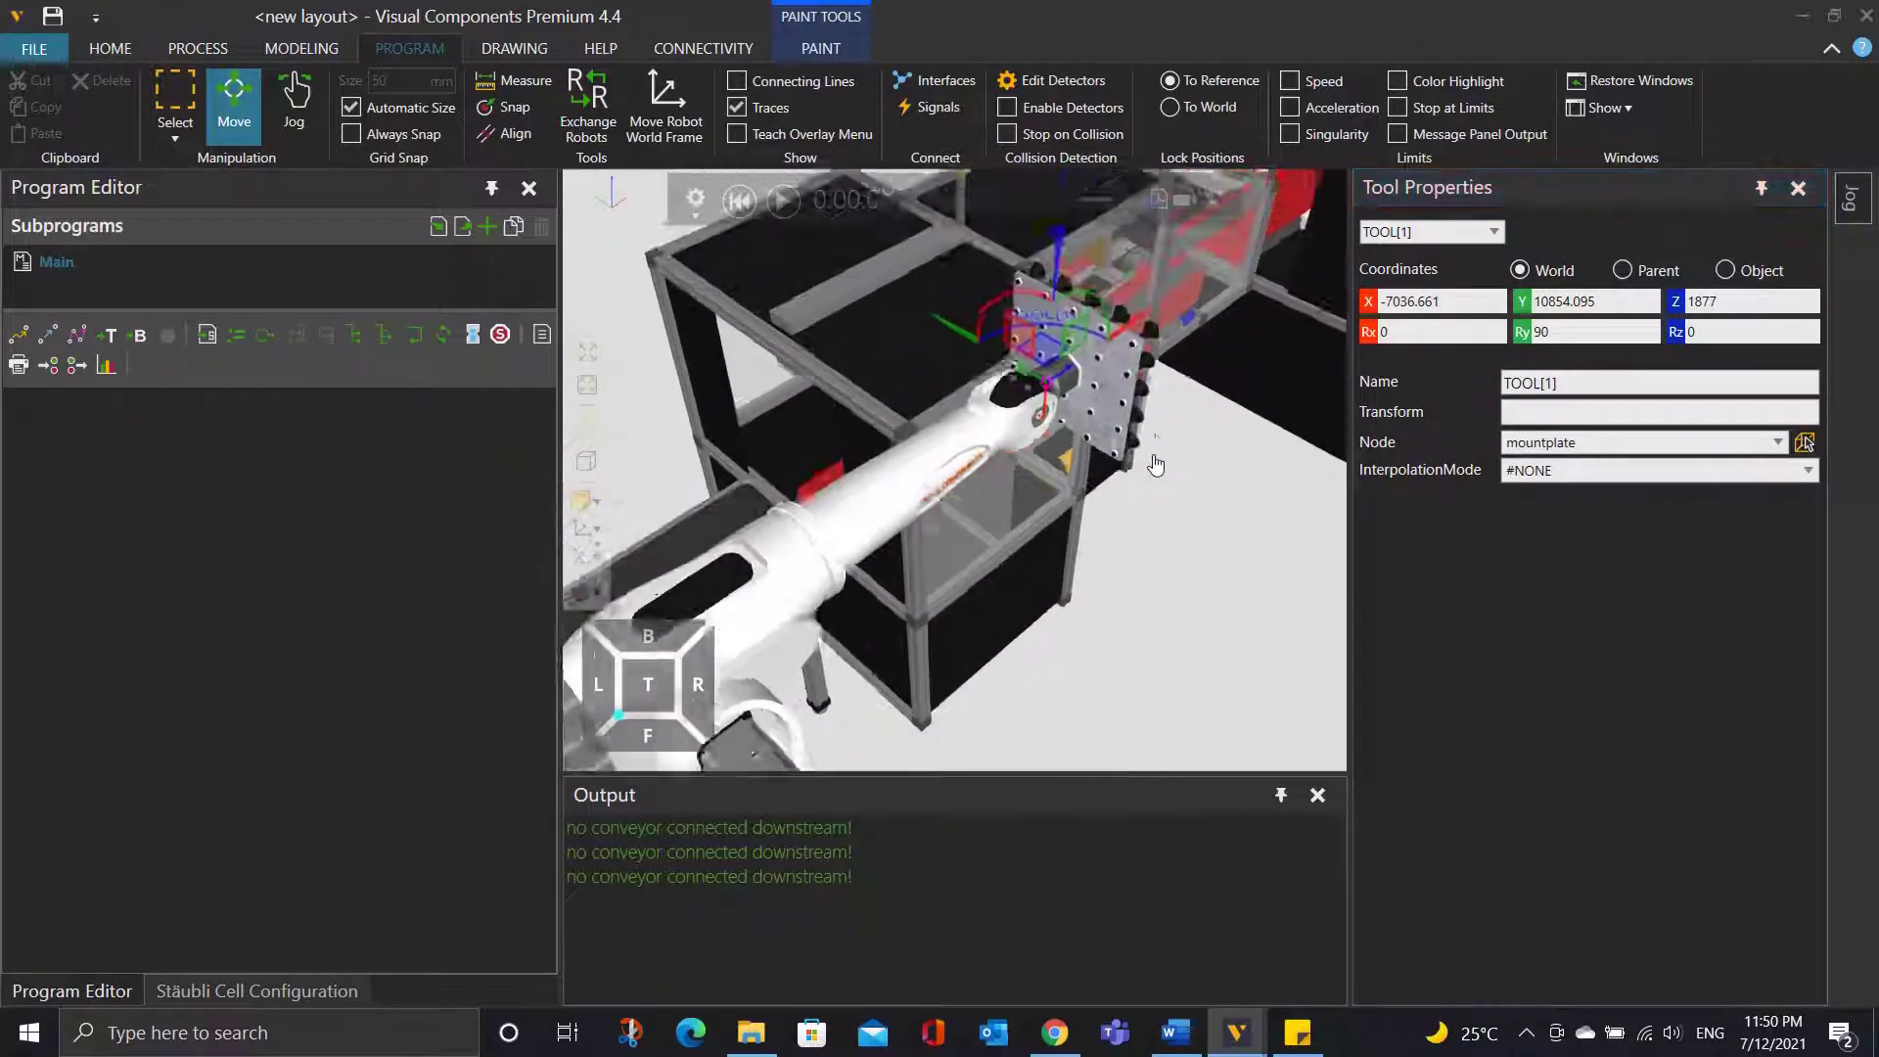
right_drag(1146, 456, 931, 574)
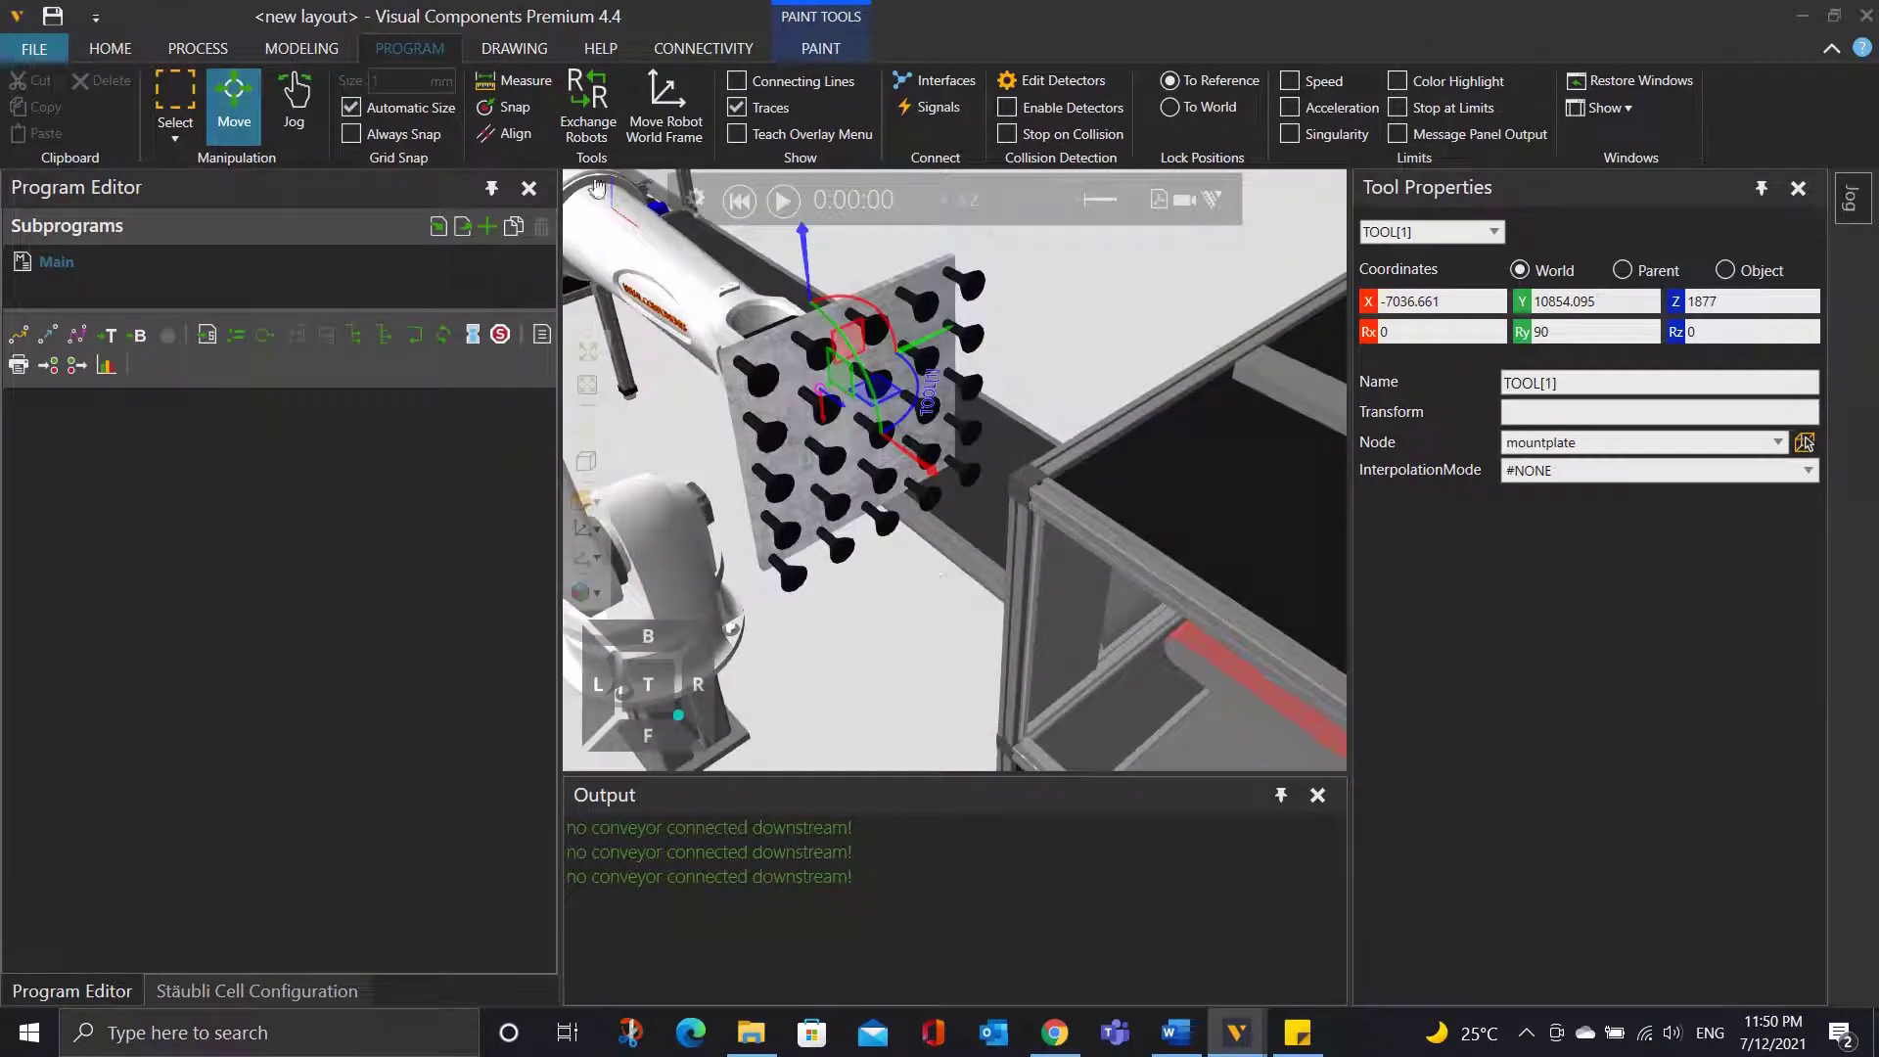
click(513, 111)
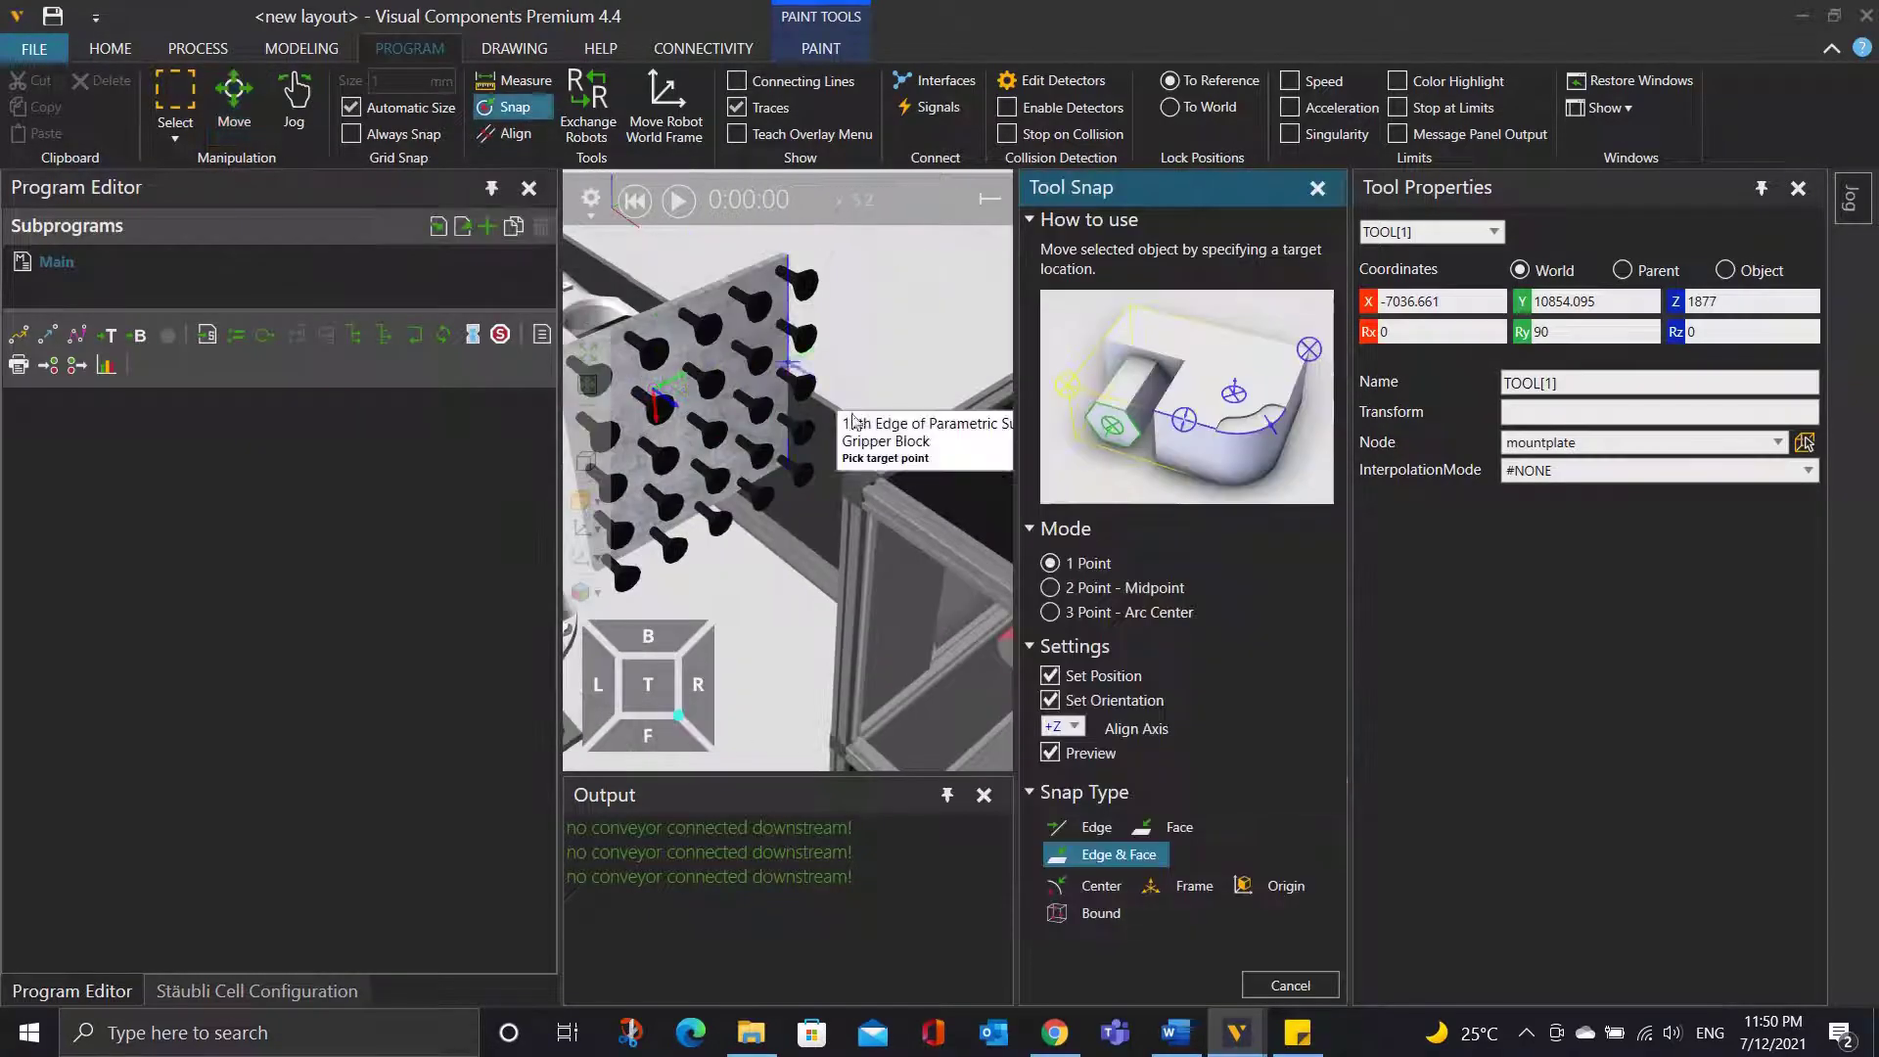
click(736, 432)
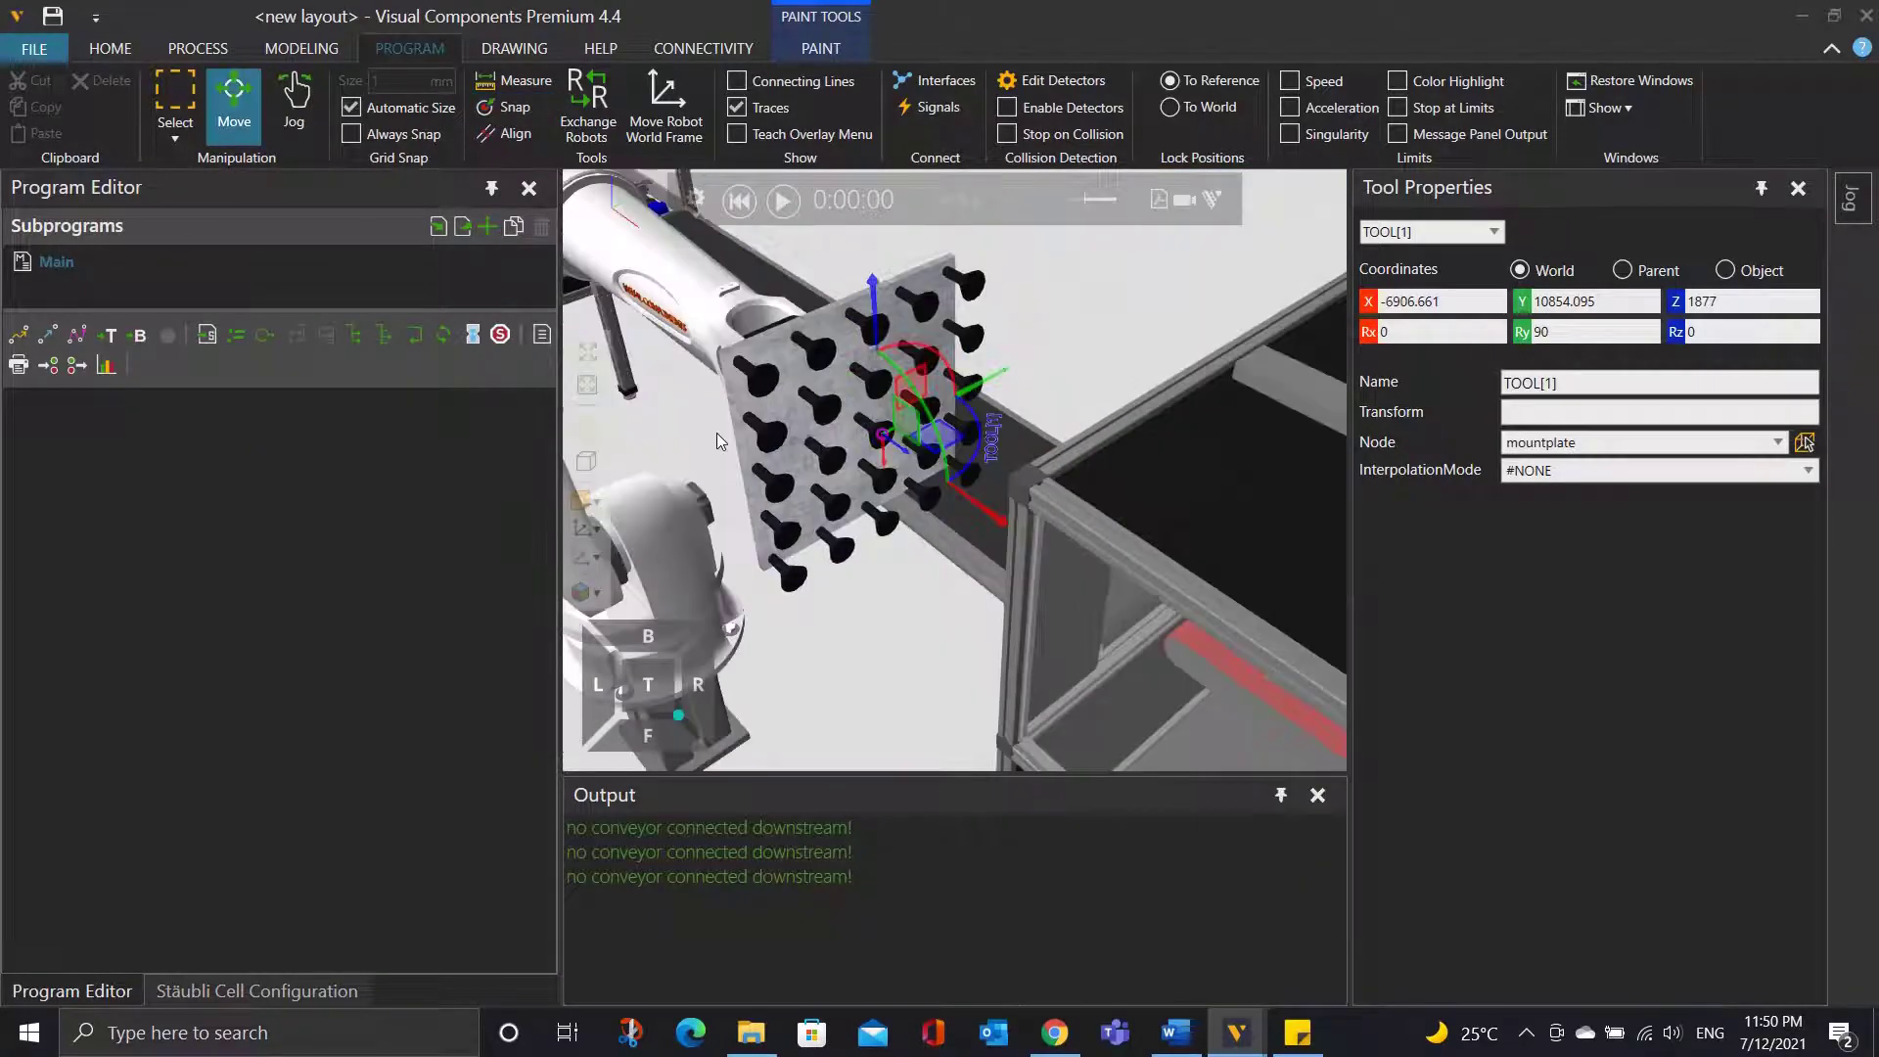
Set the Parametric Suction Cup Gripper's suction cup count to 3 in both X and Y.
right_drag(910, 569, 908, 660)
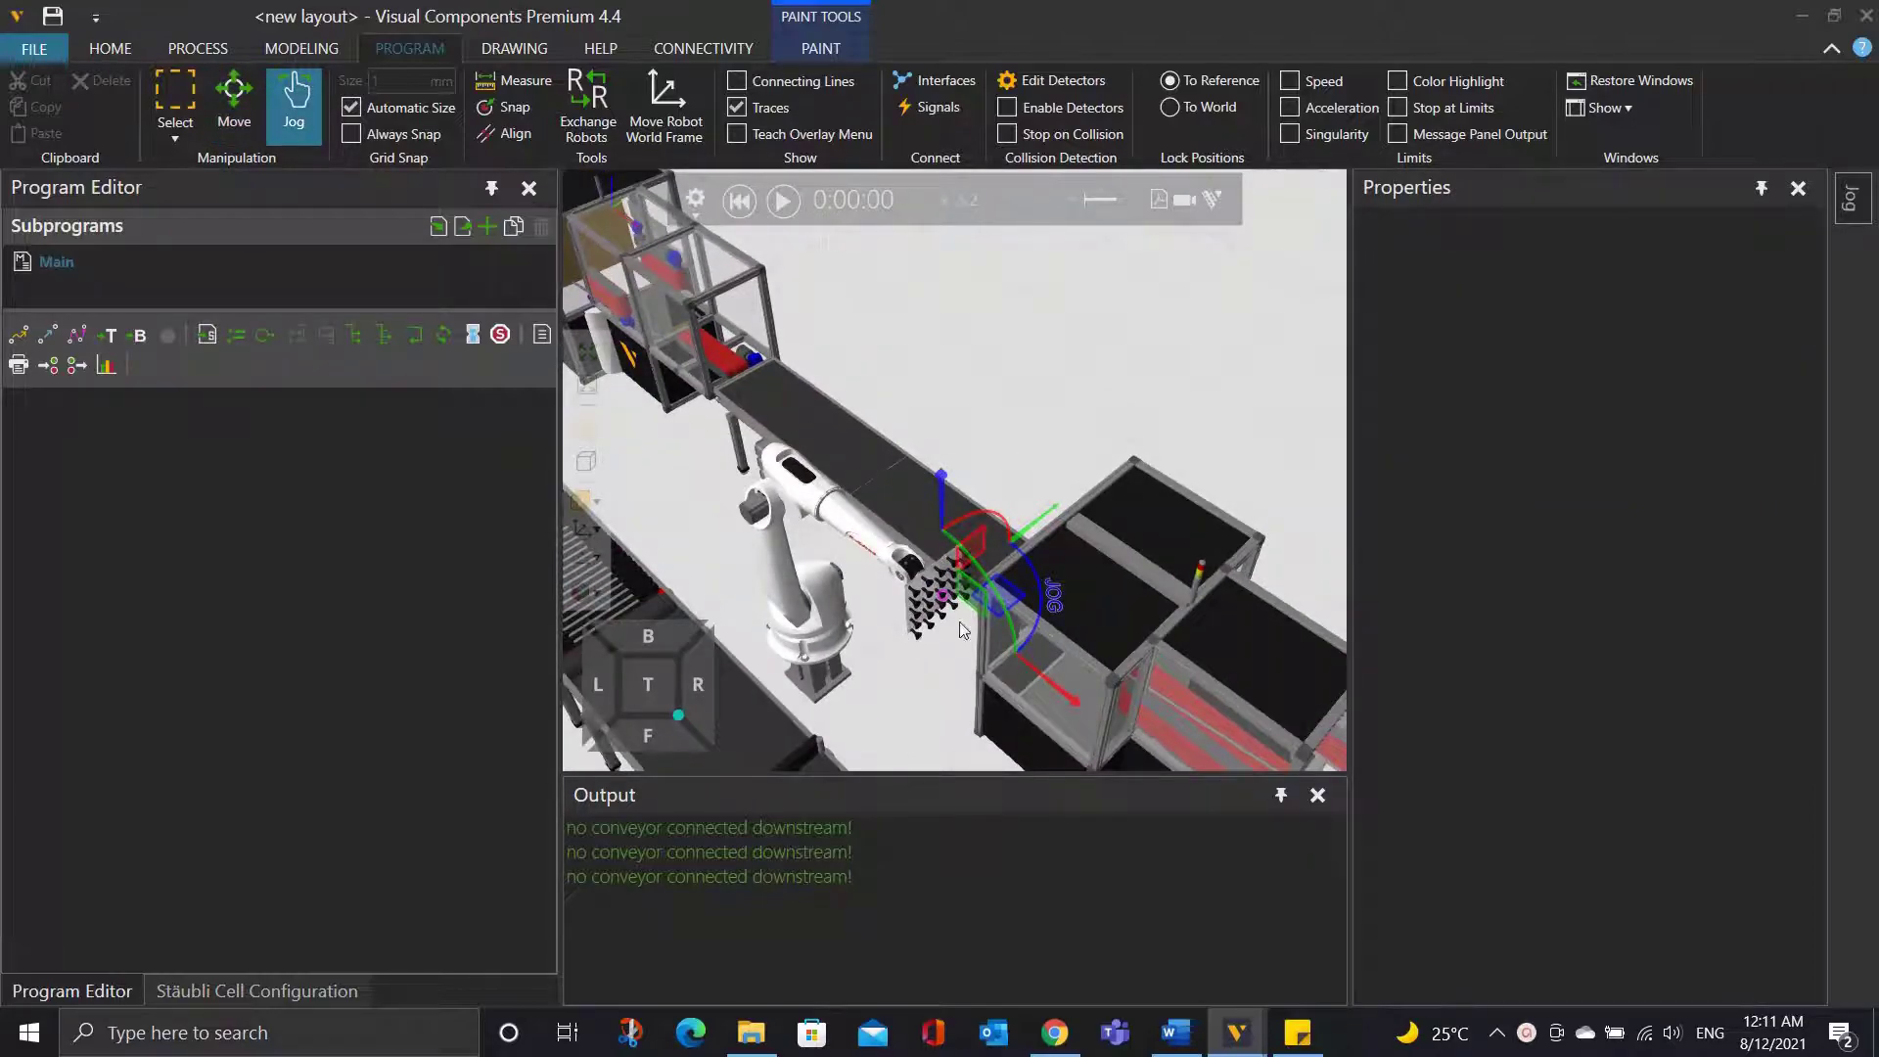
click(935, 575)
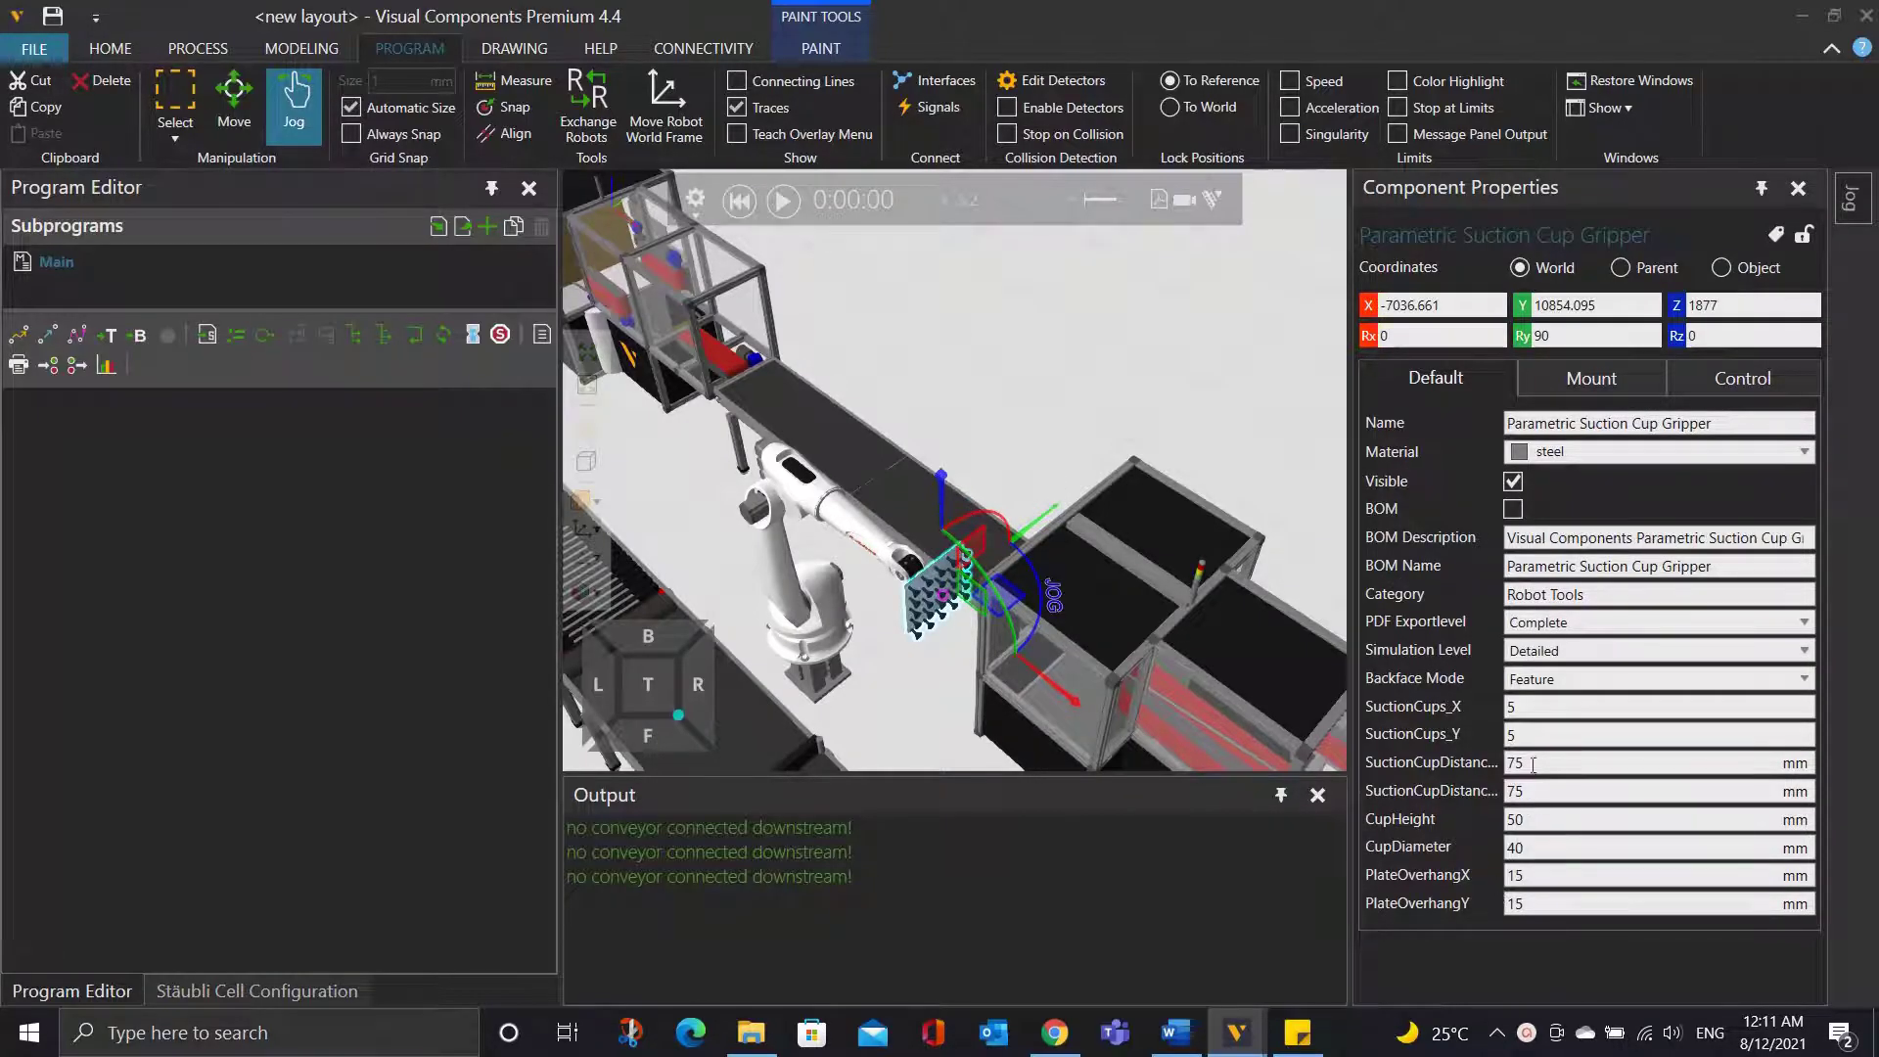
double_click(1512, 709)
text(3)
double_click(1512, 736)
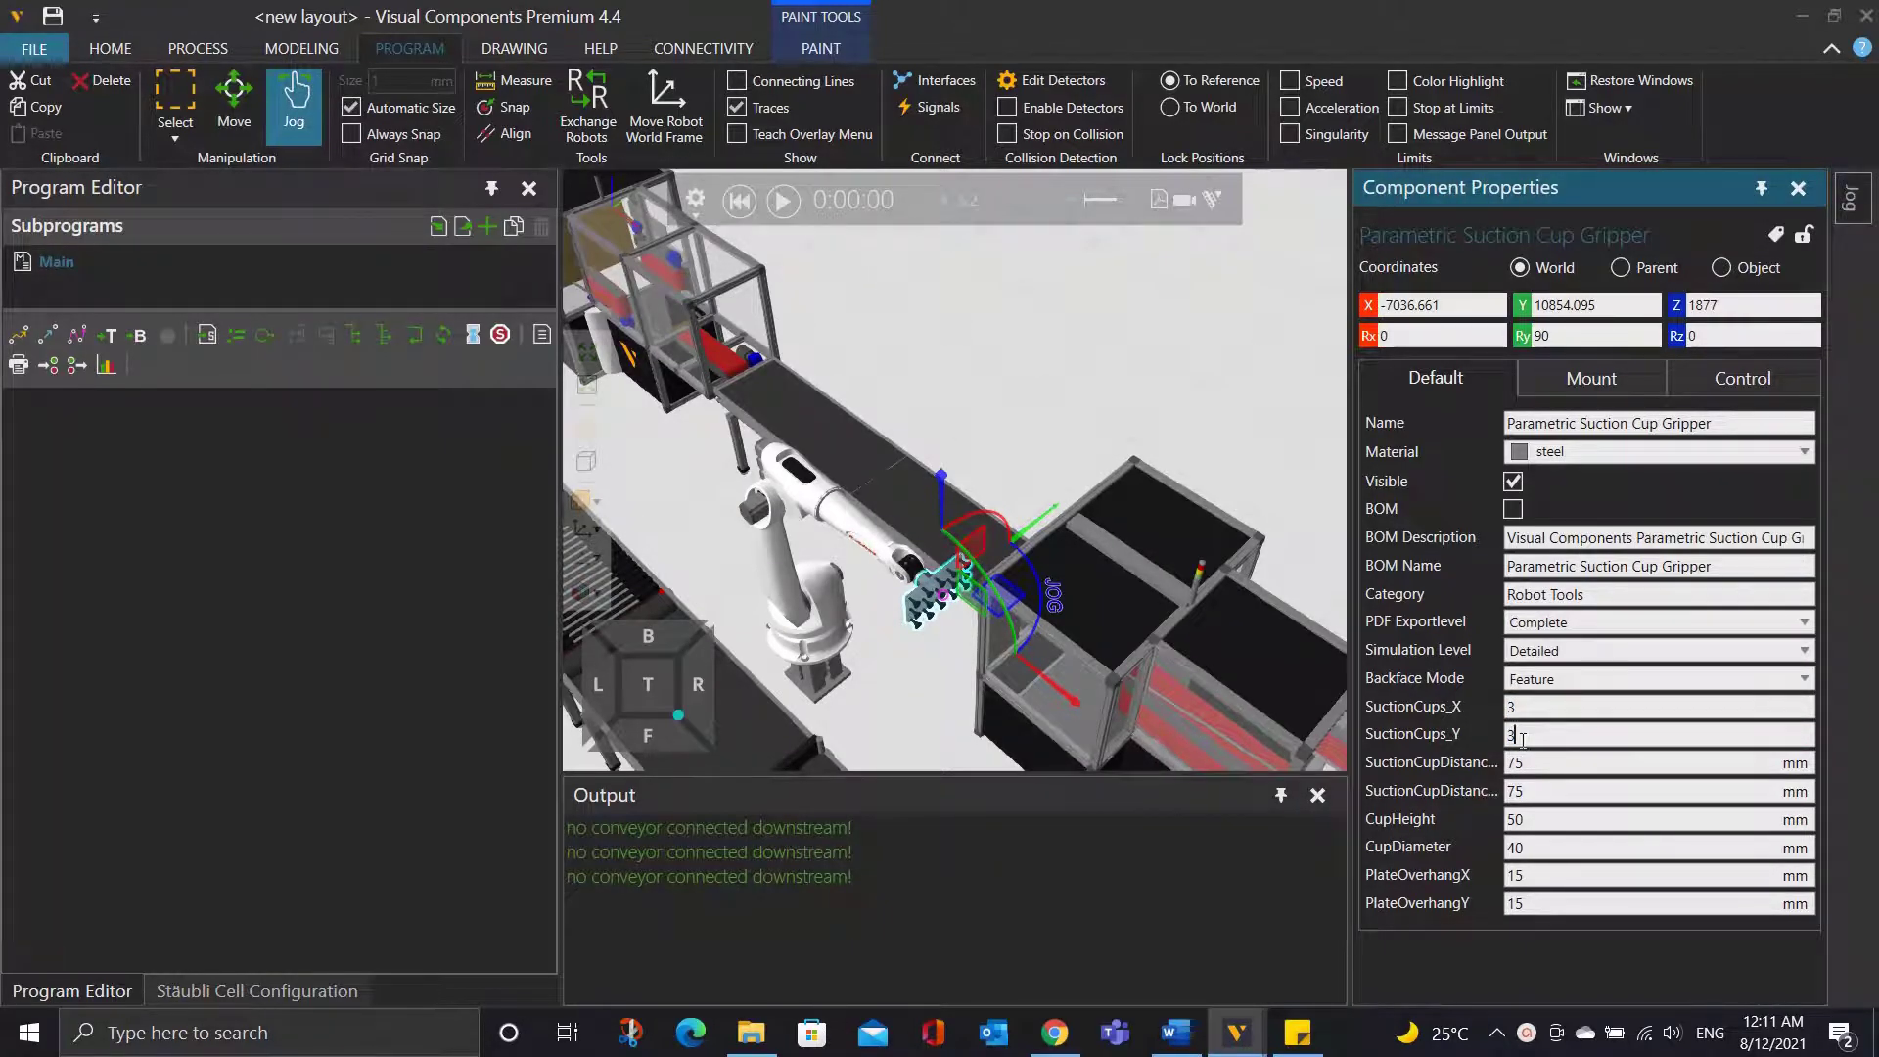
key(Return)
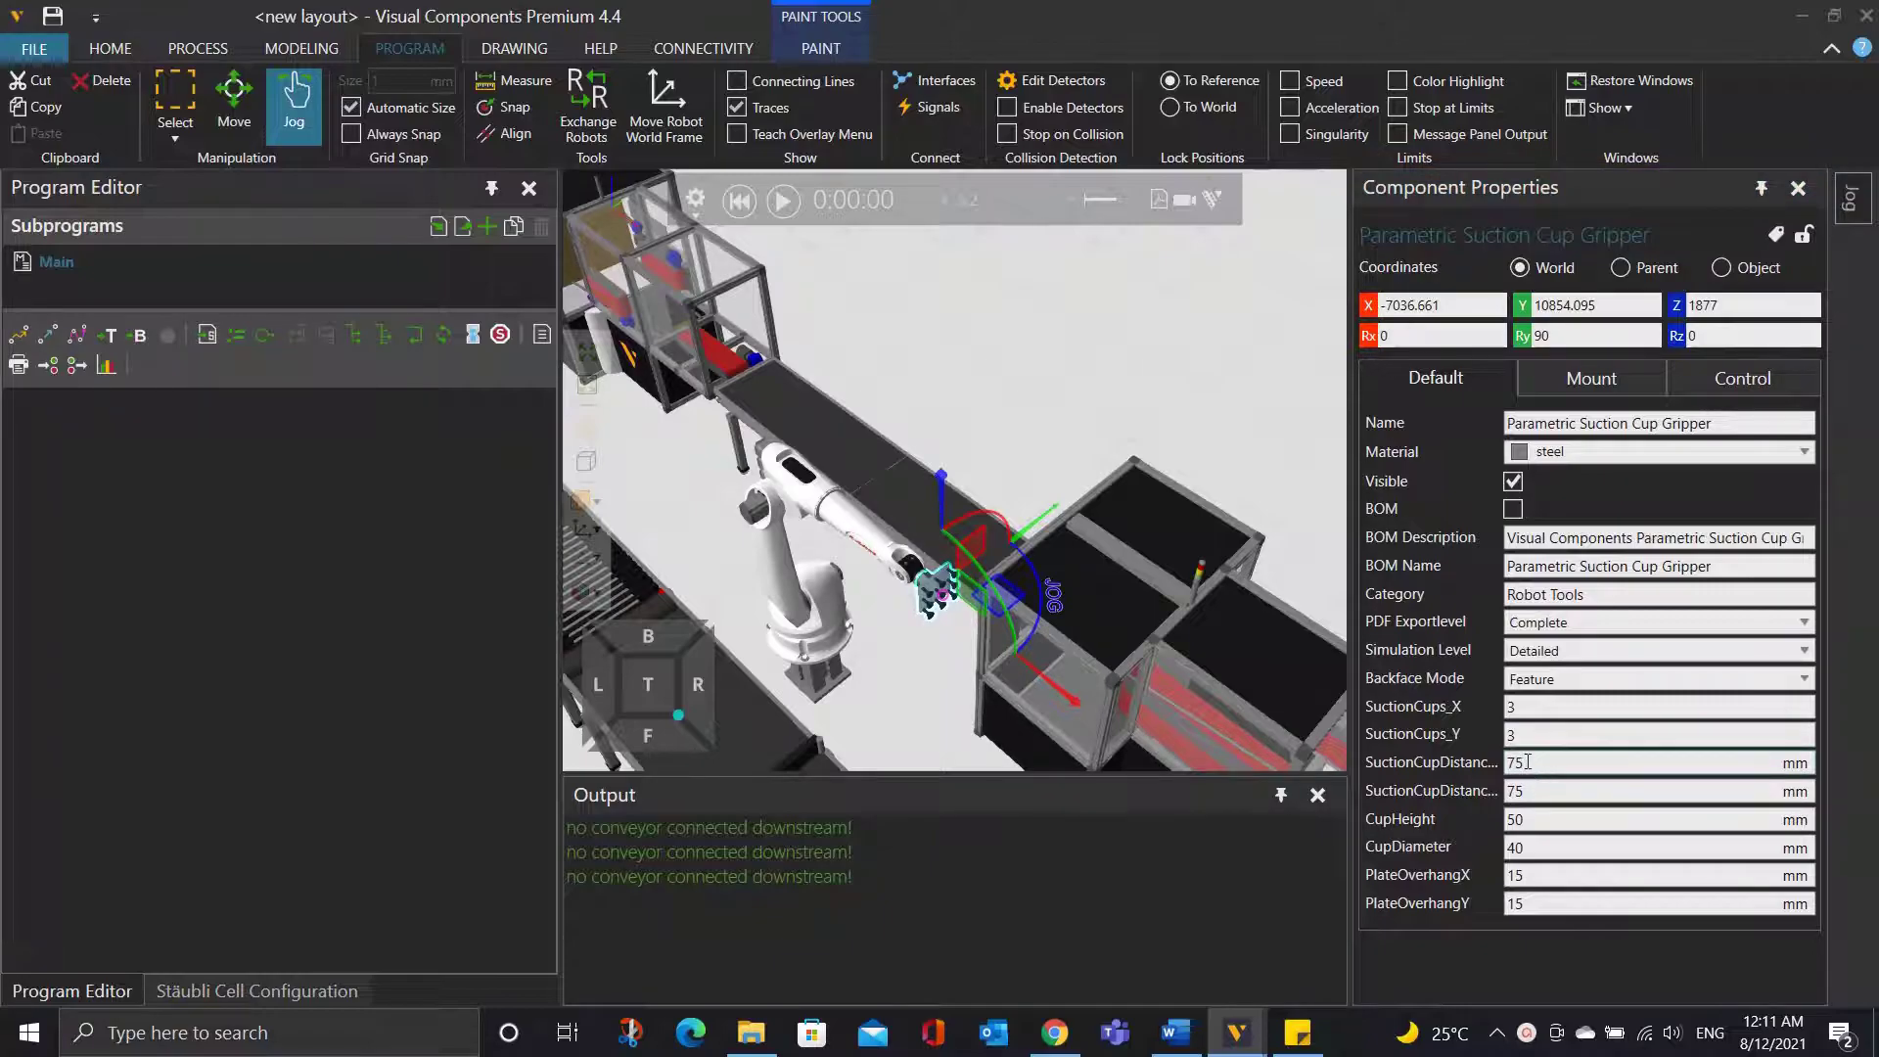
Set both suction cup distances of the gripper to 200 mm.
double_click(1512, 763)
text(200)
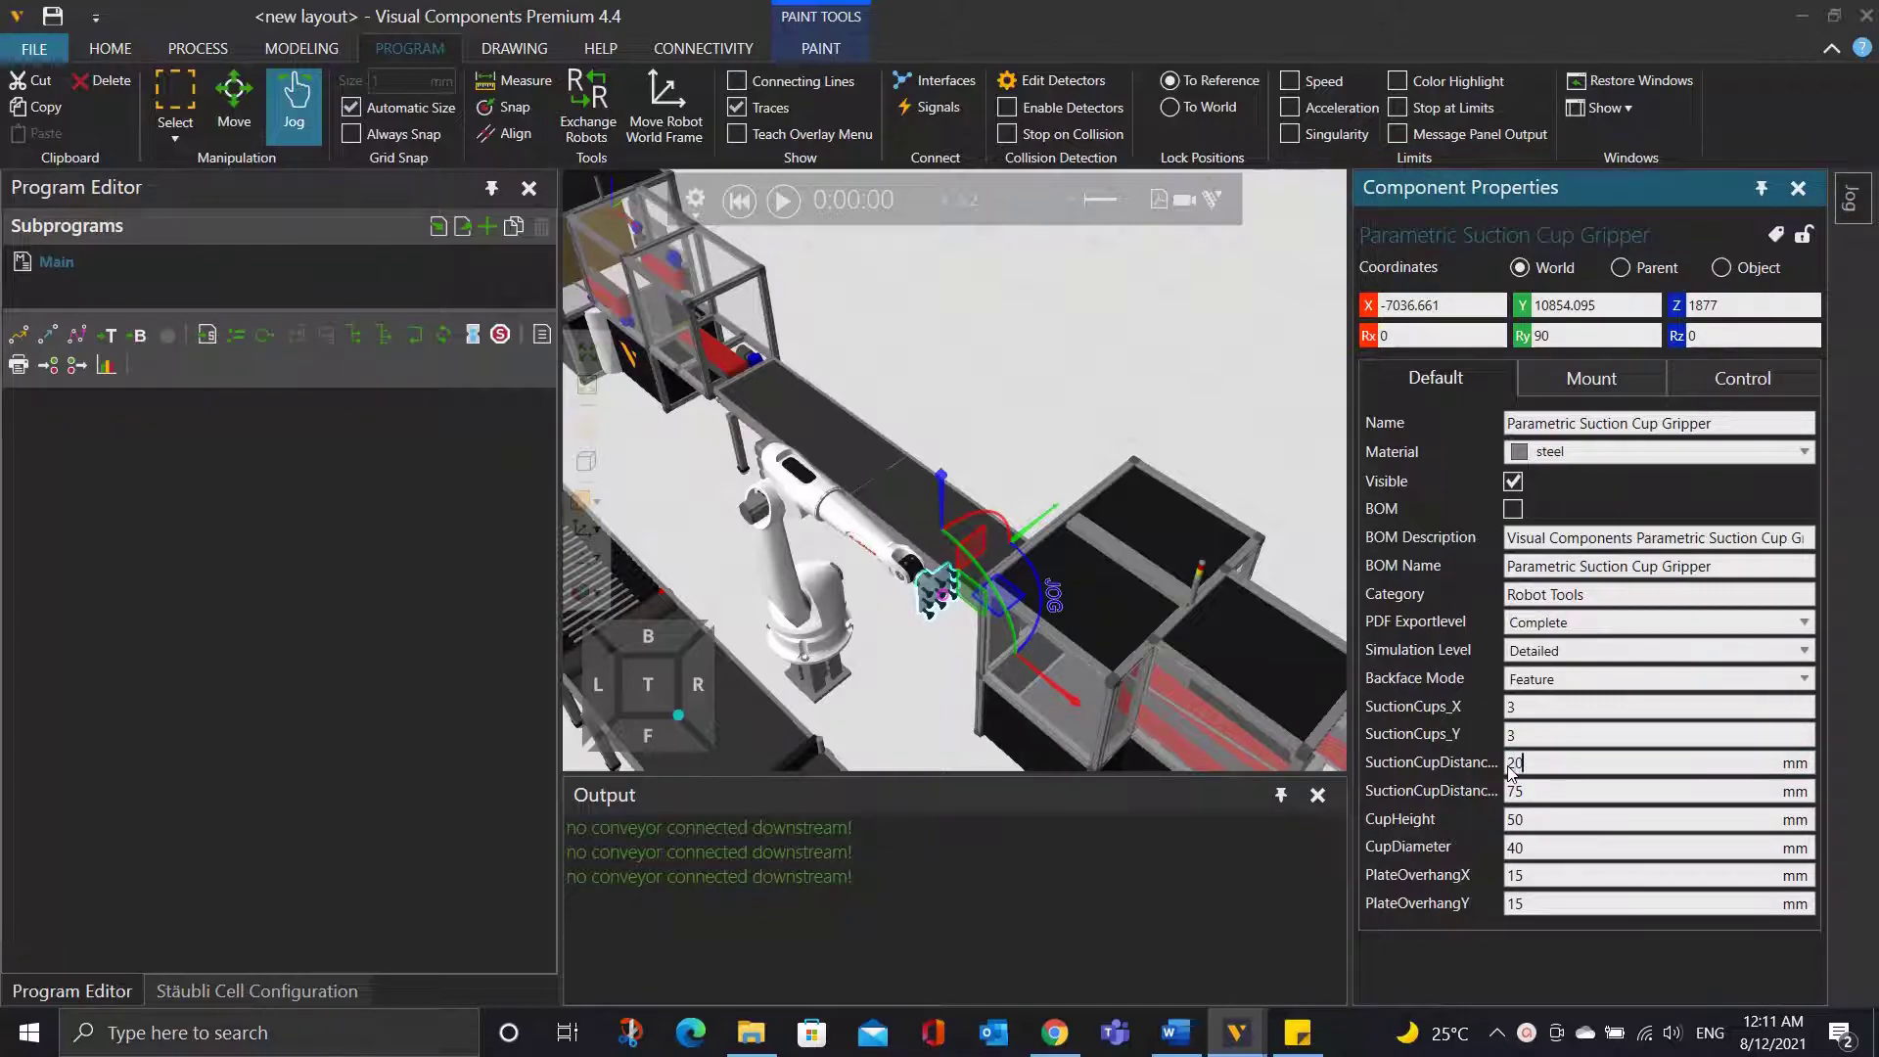
key(Return)
key(Tab)
text(2)
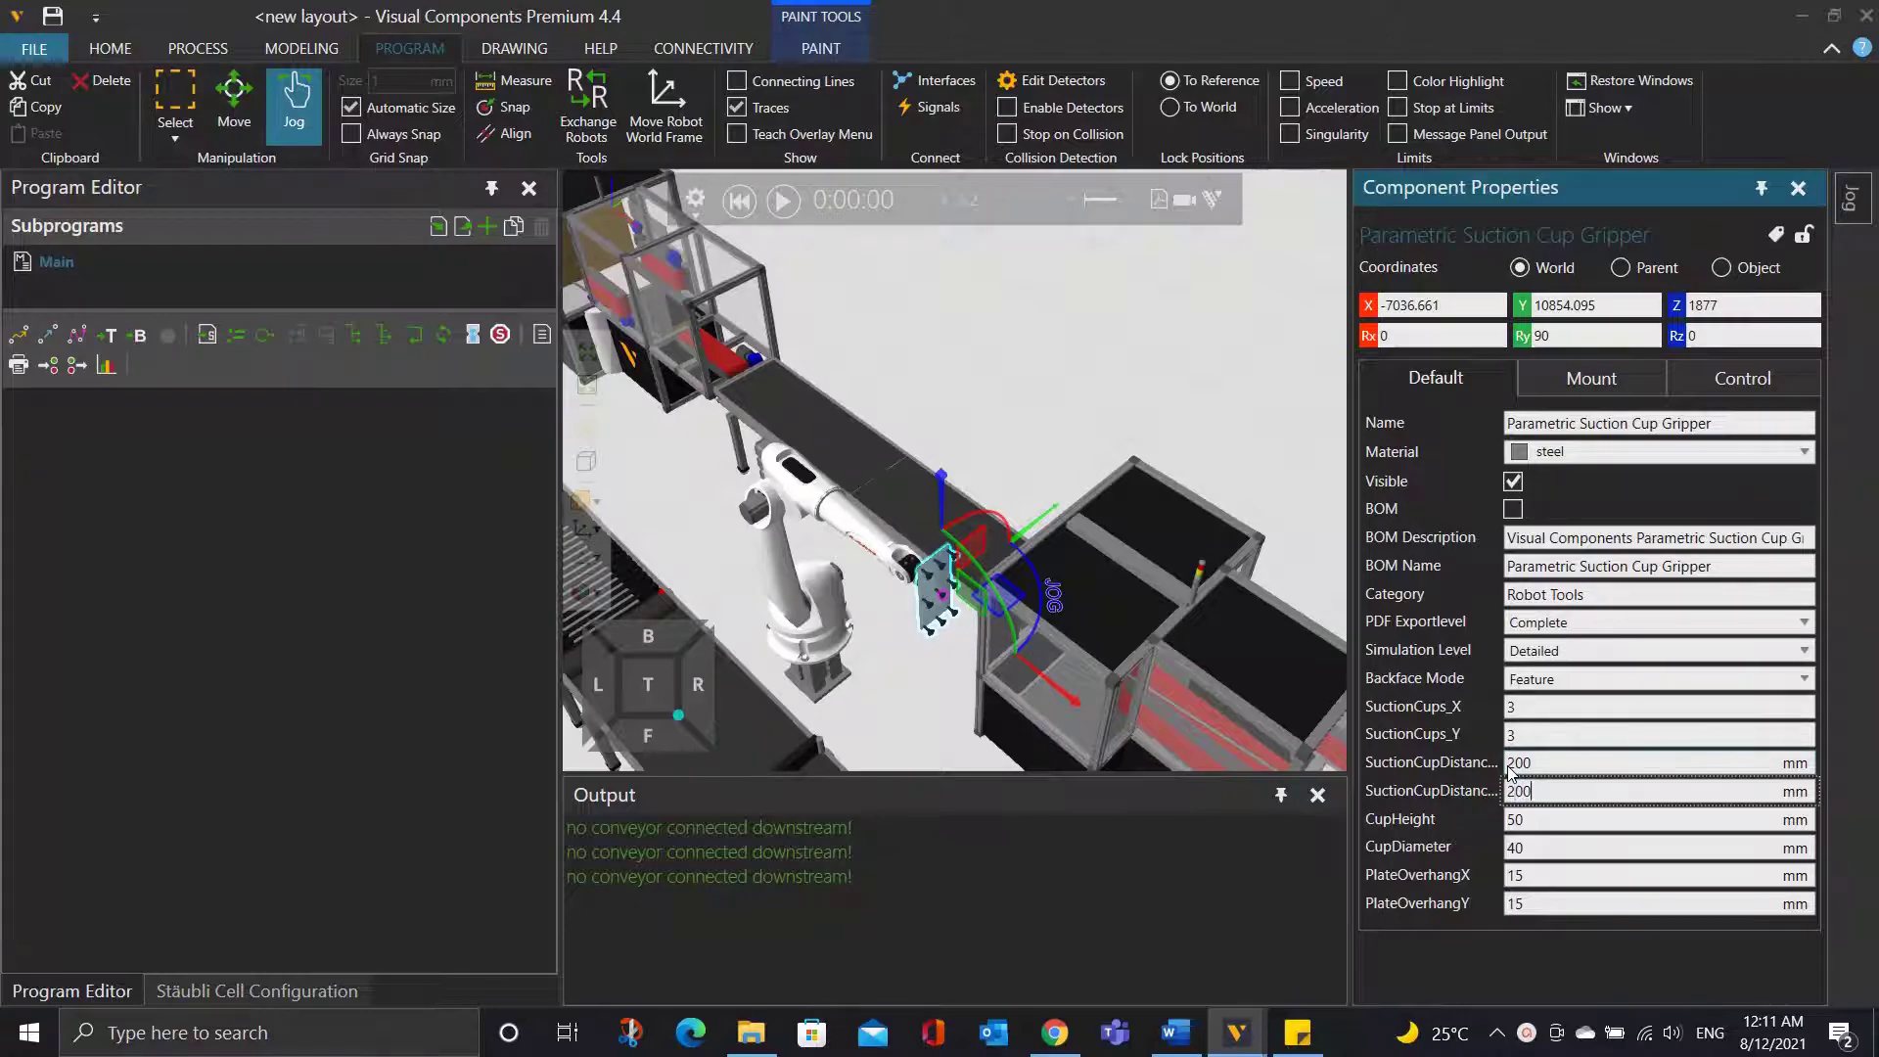
text(00)
key(Return)
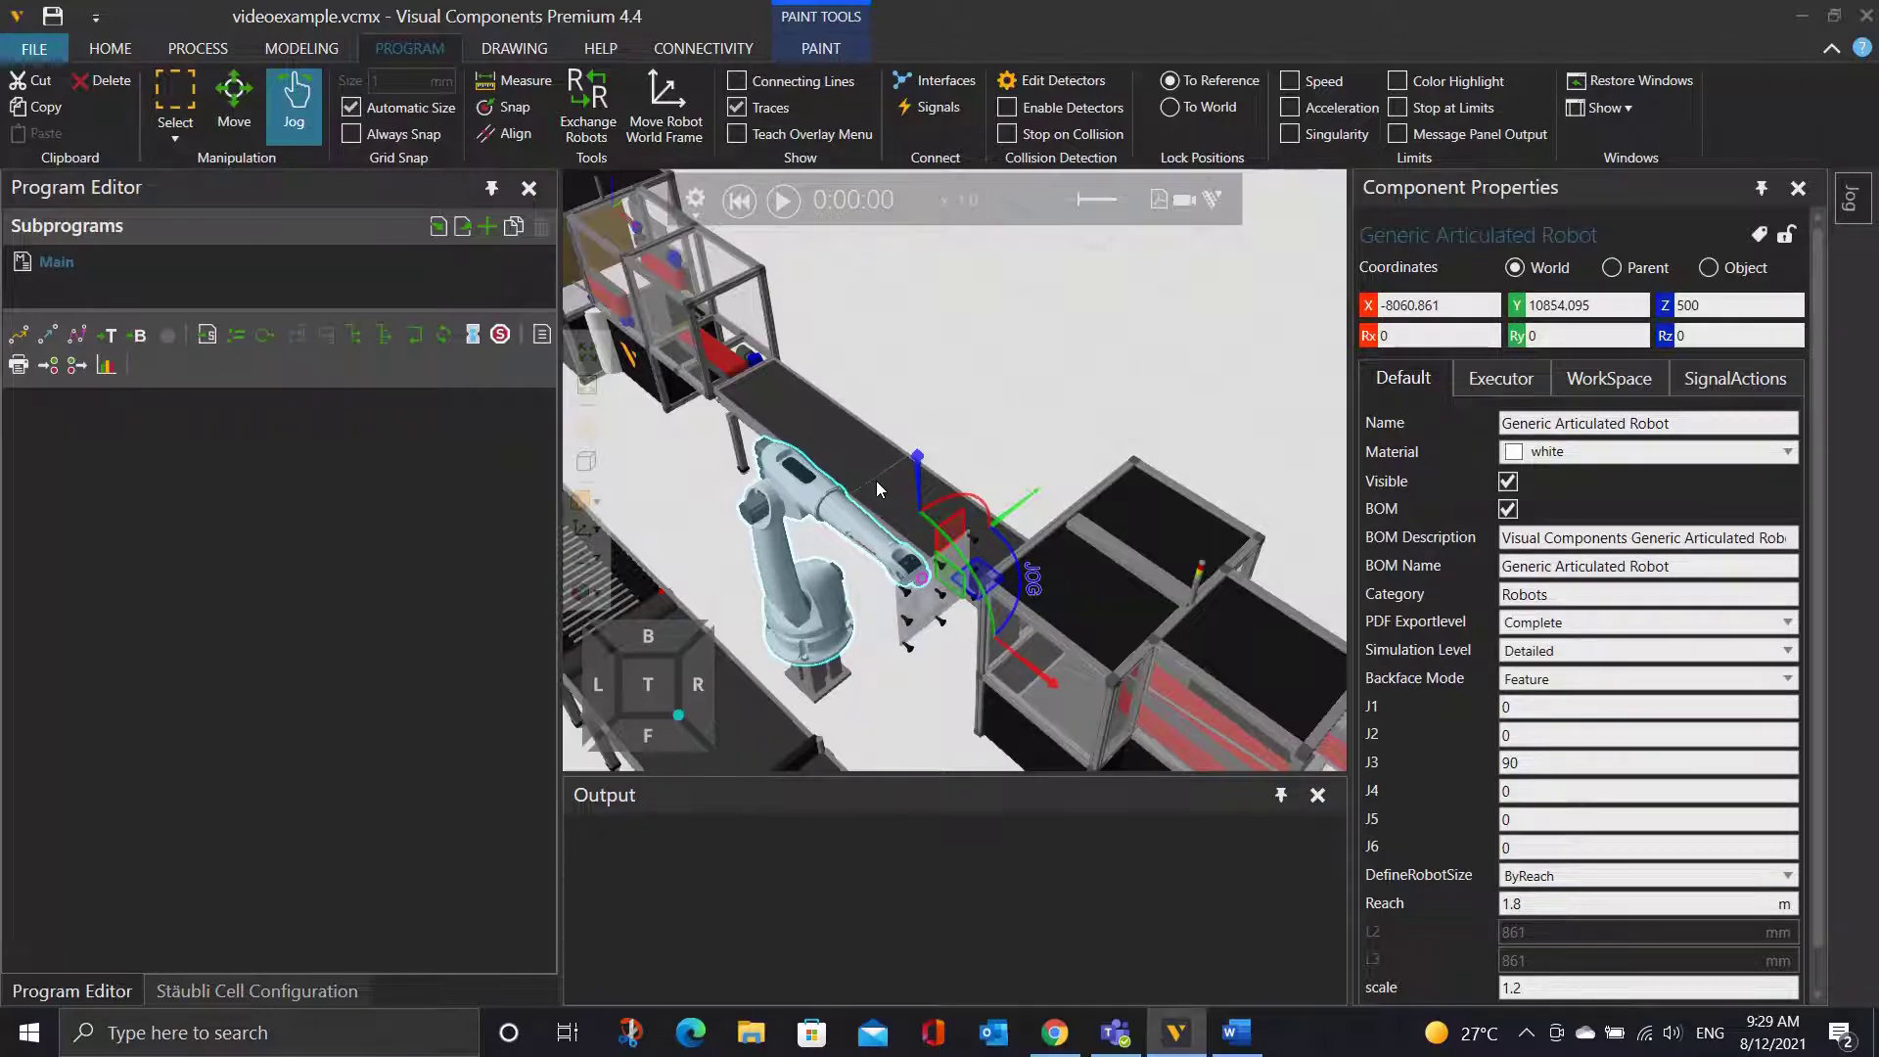
Add statements to the robot's Main routine that wait for input 0 to be True and set output 0 to False.
click(48, 368)
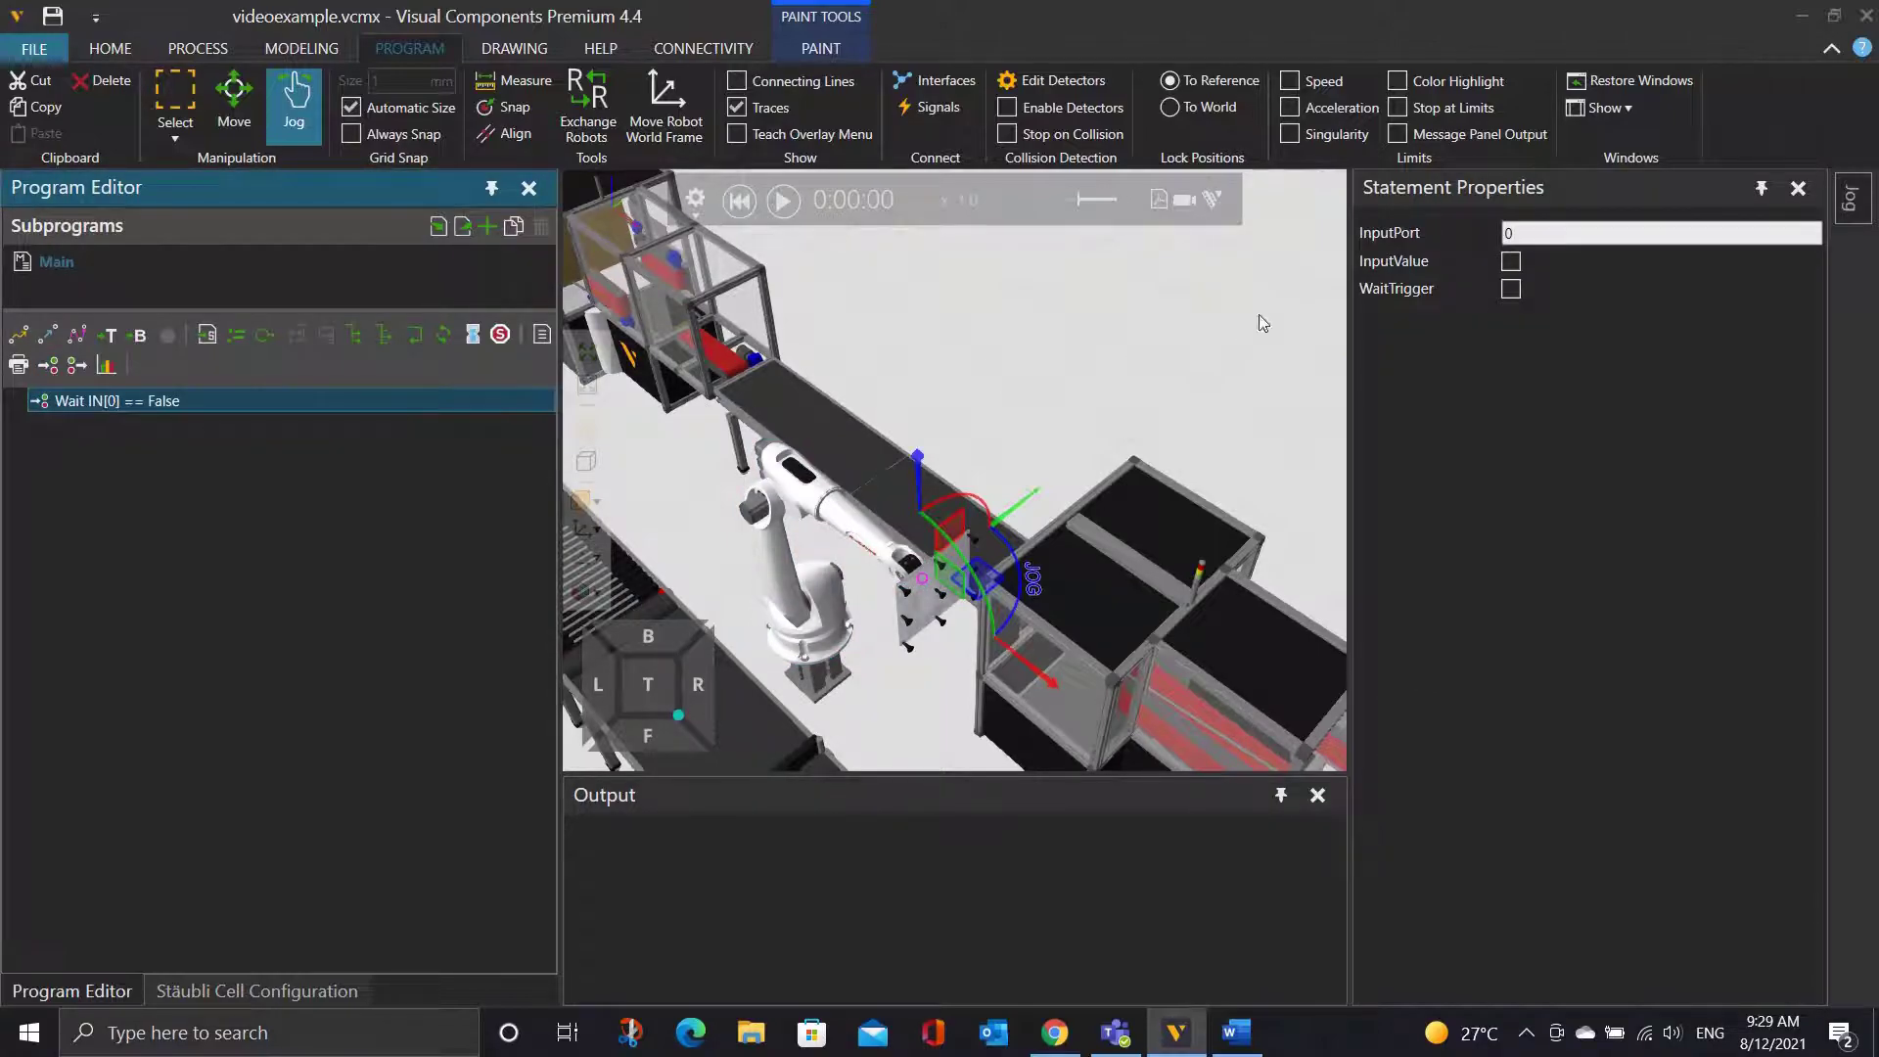
click(1511, 260)
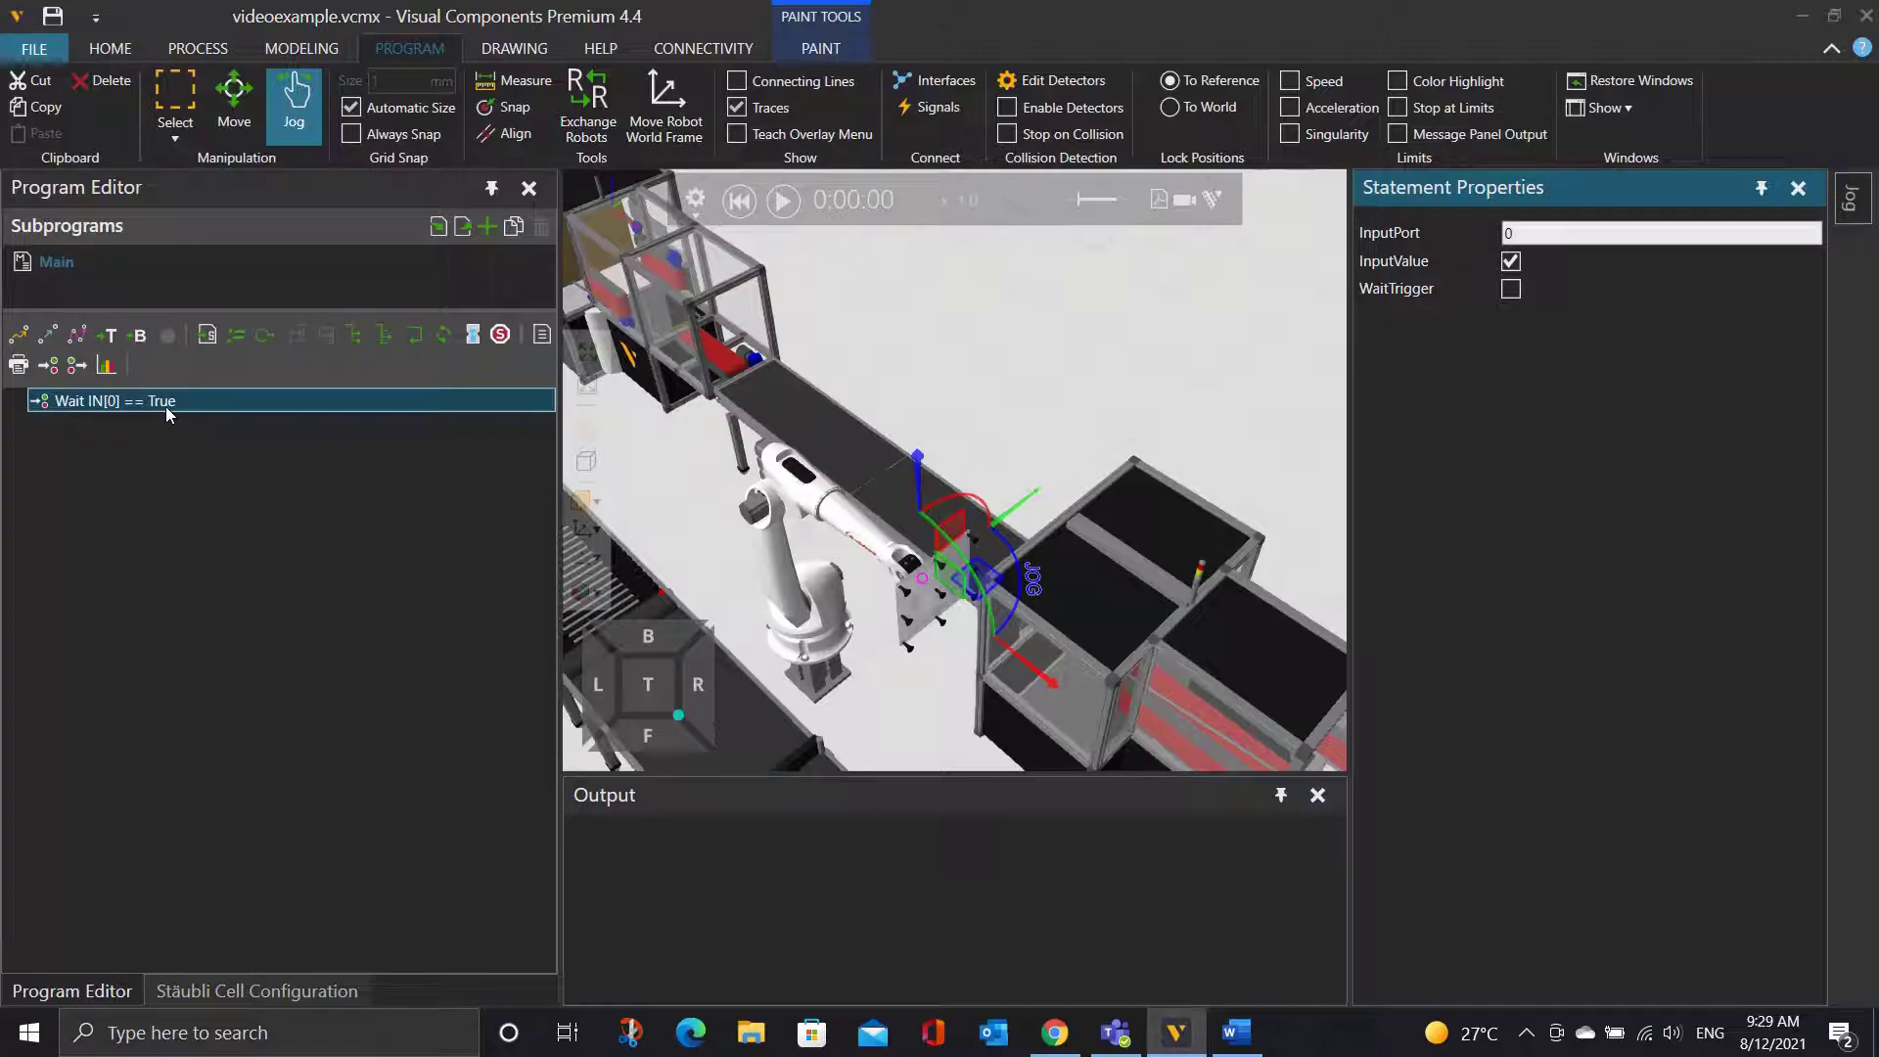
click(78, 367)
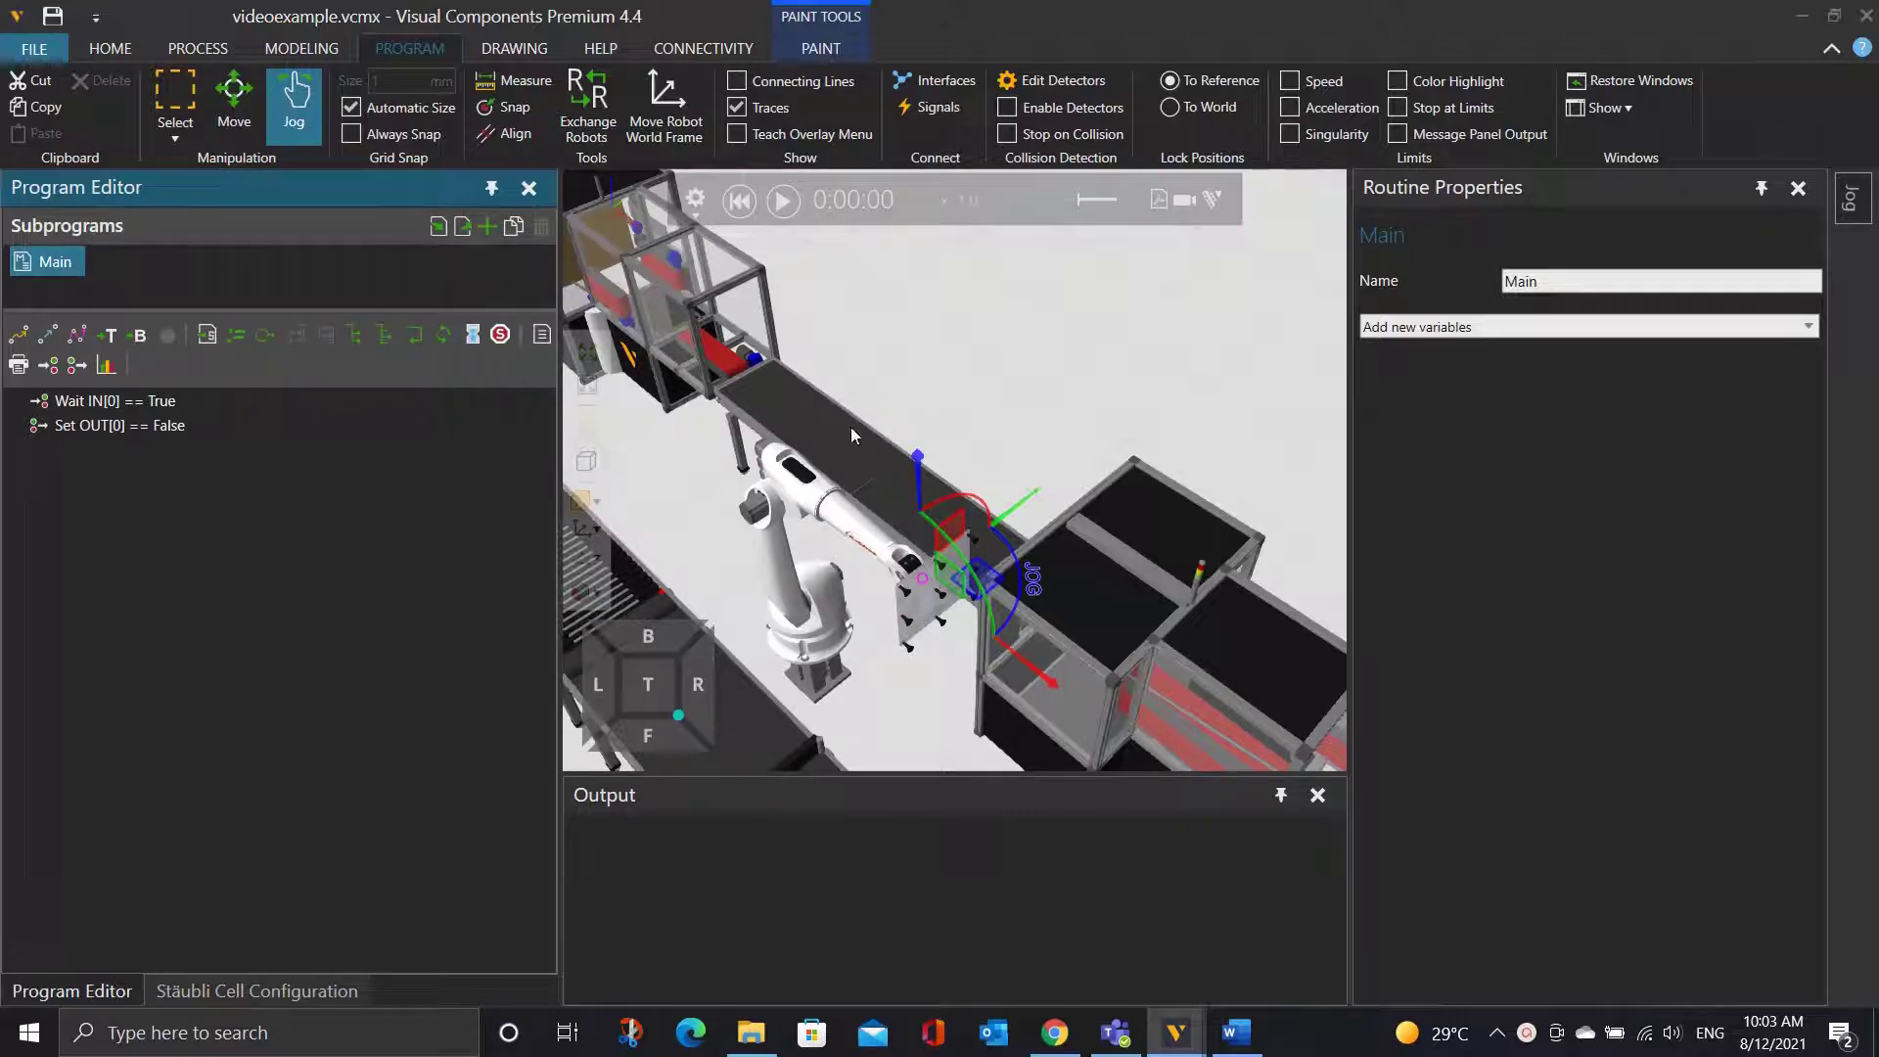
Run the simulation at increased speed until the open box reaches the conveyor beside the robot, pause it, and reset it.
click(784, 202)
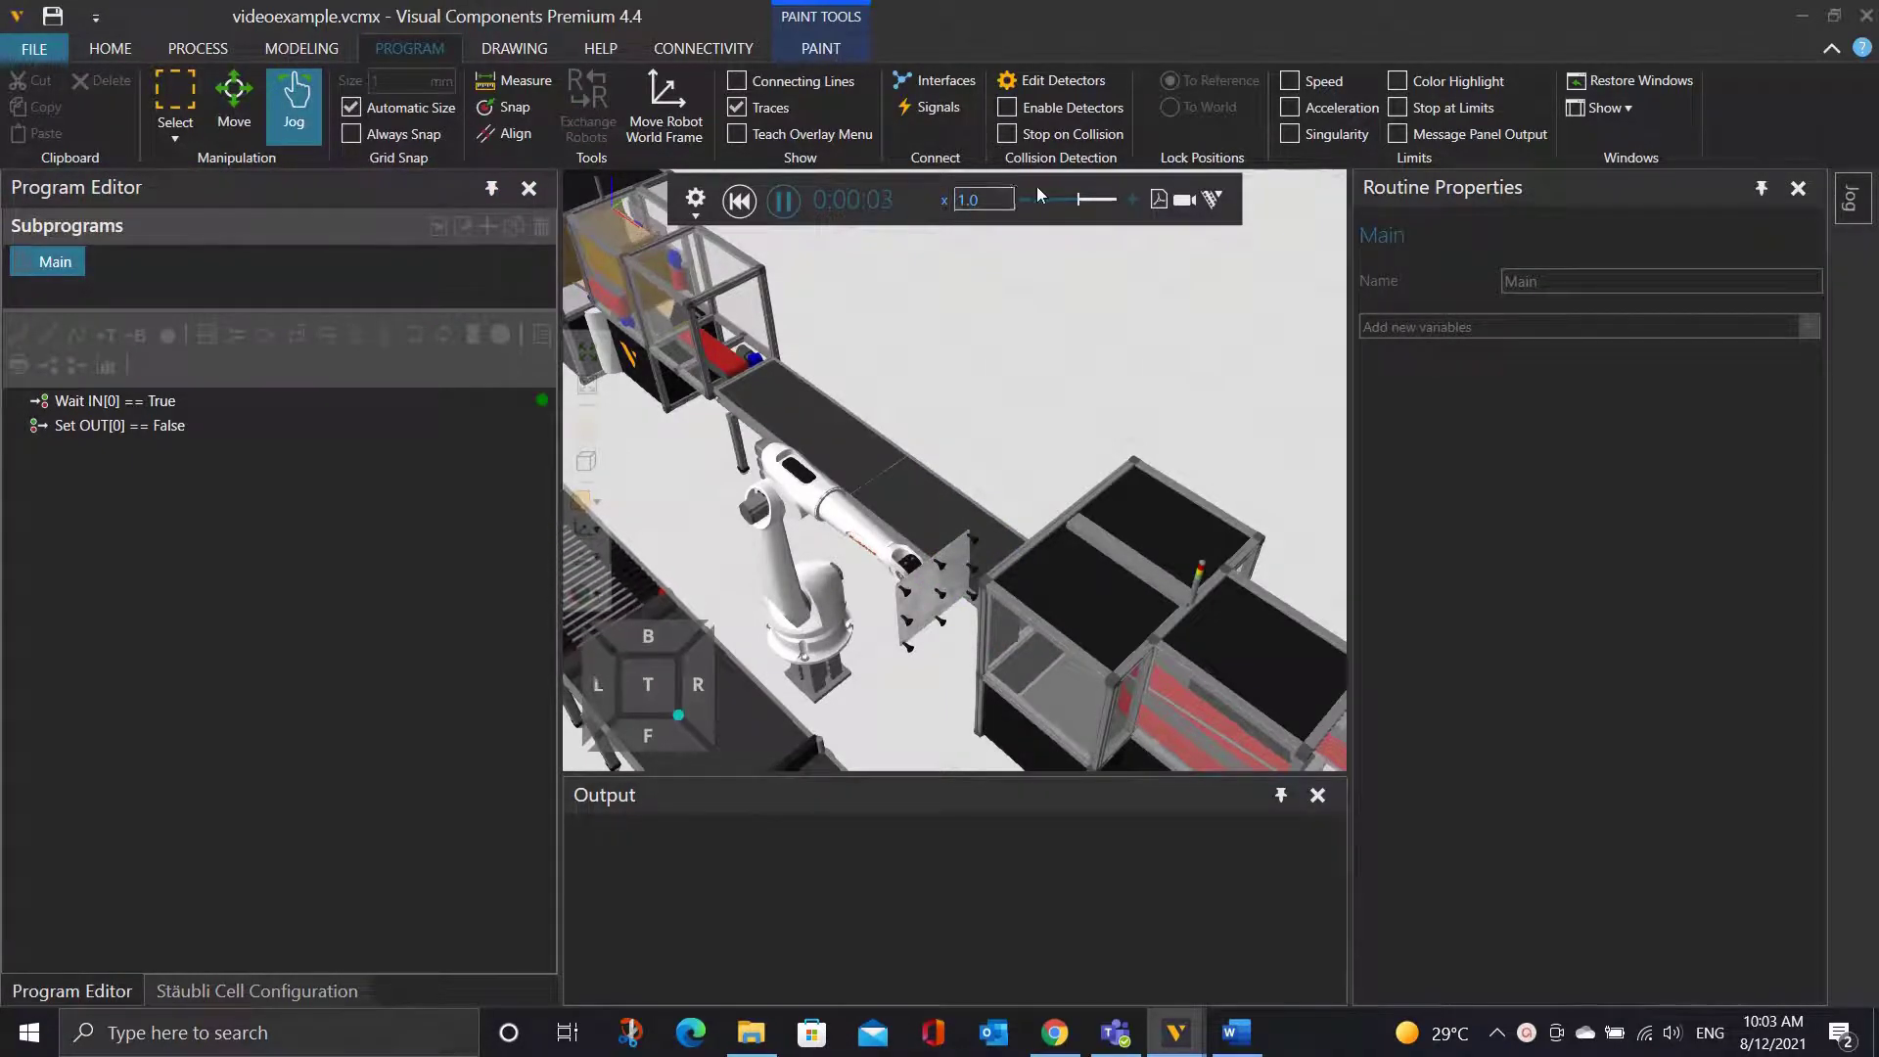
click(1134, 201)
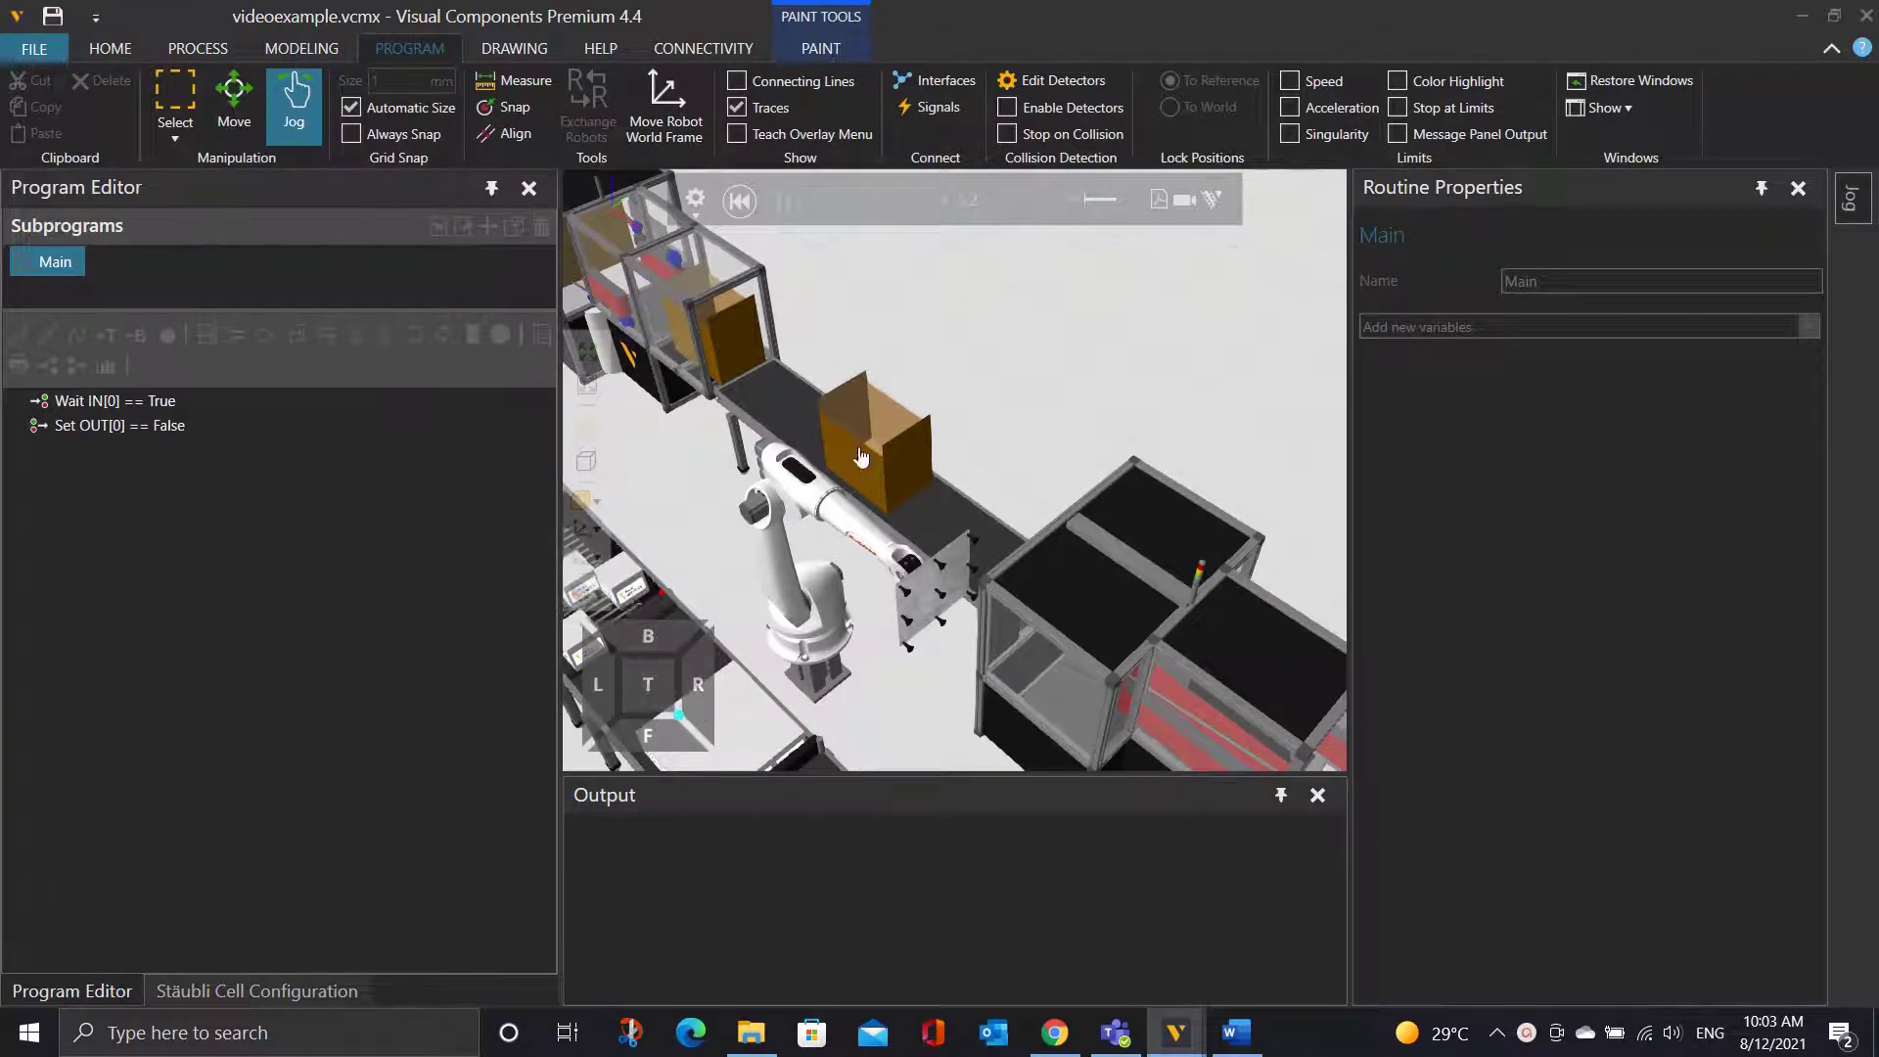
click(783, 201)
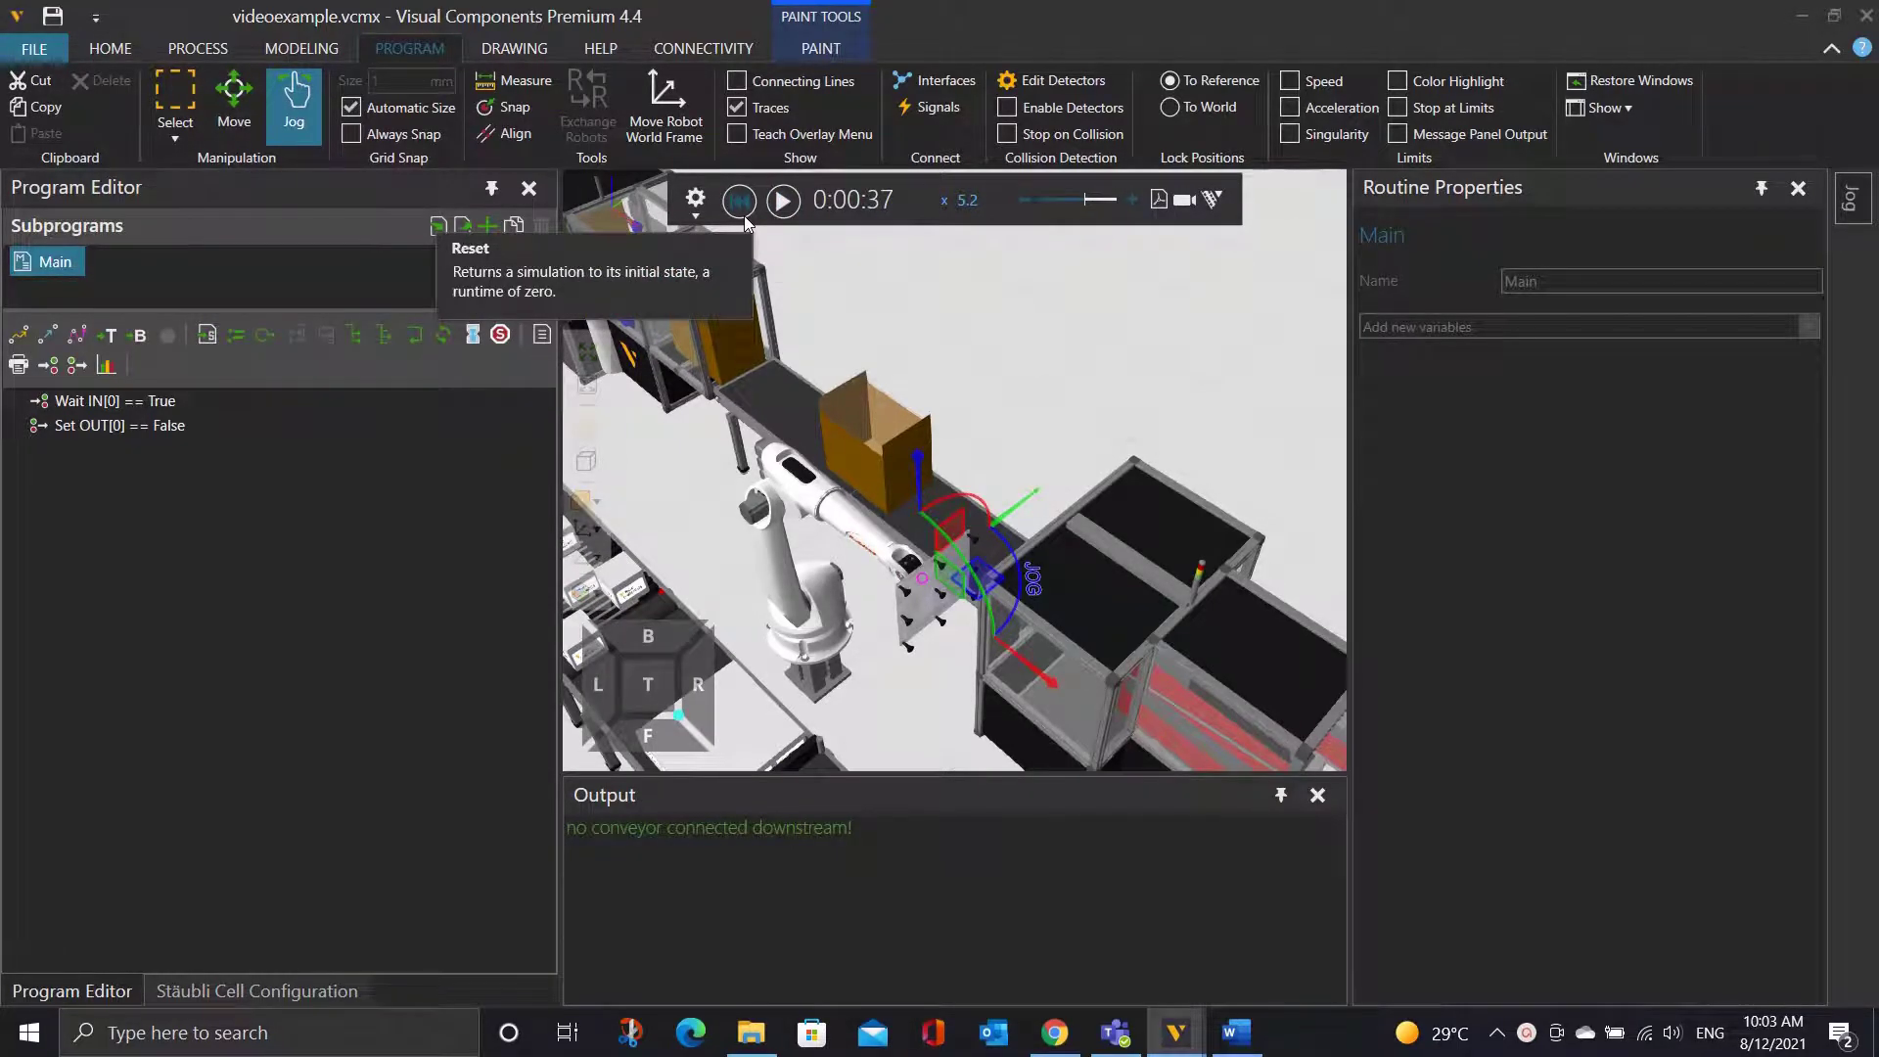
click(741, 202)
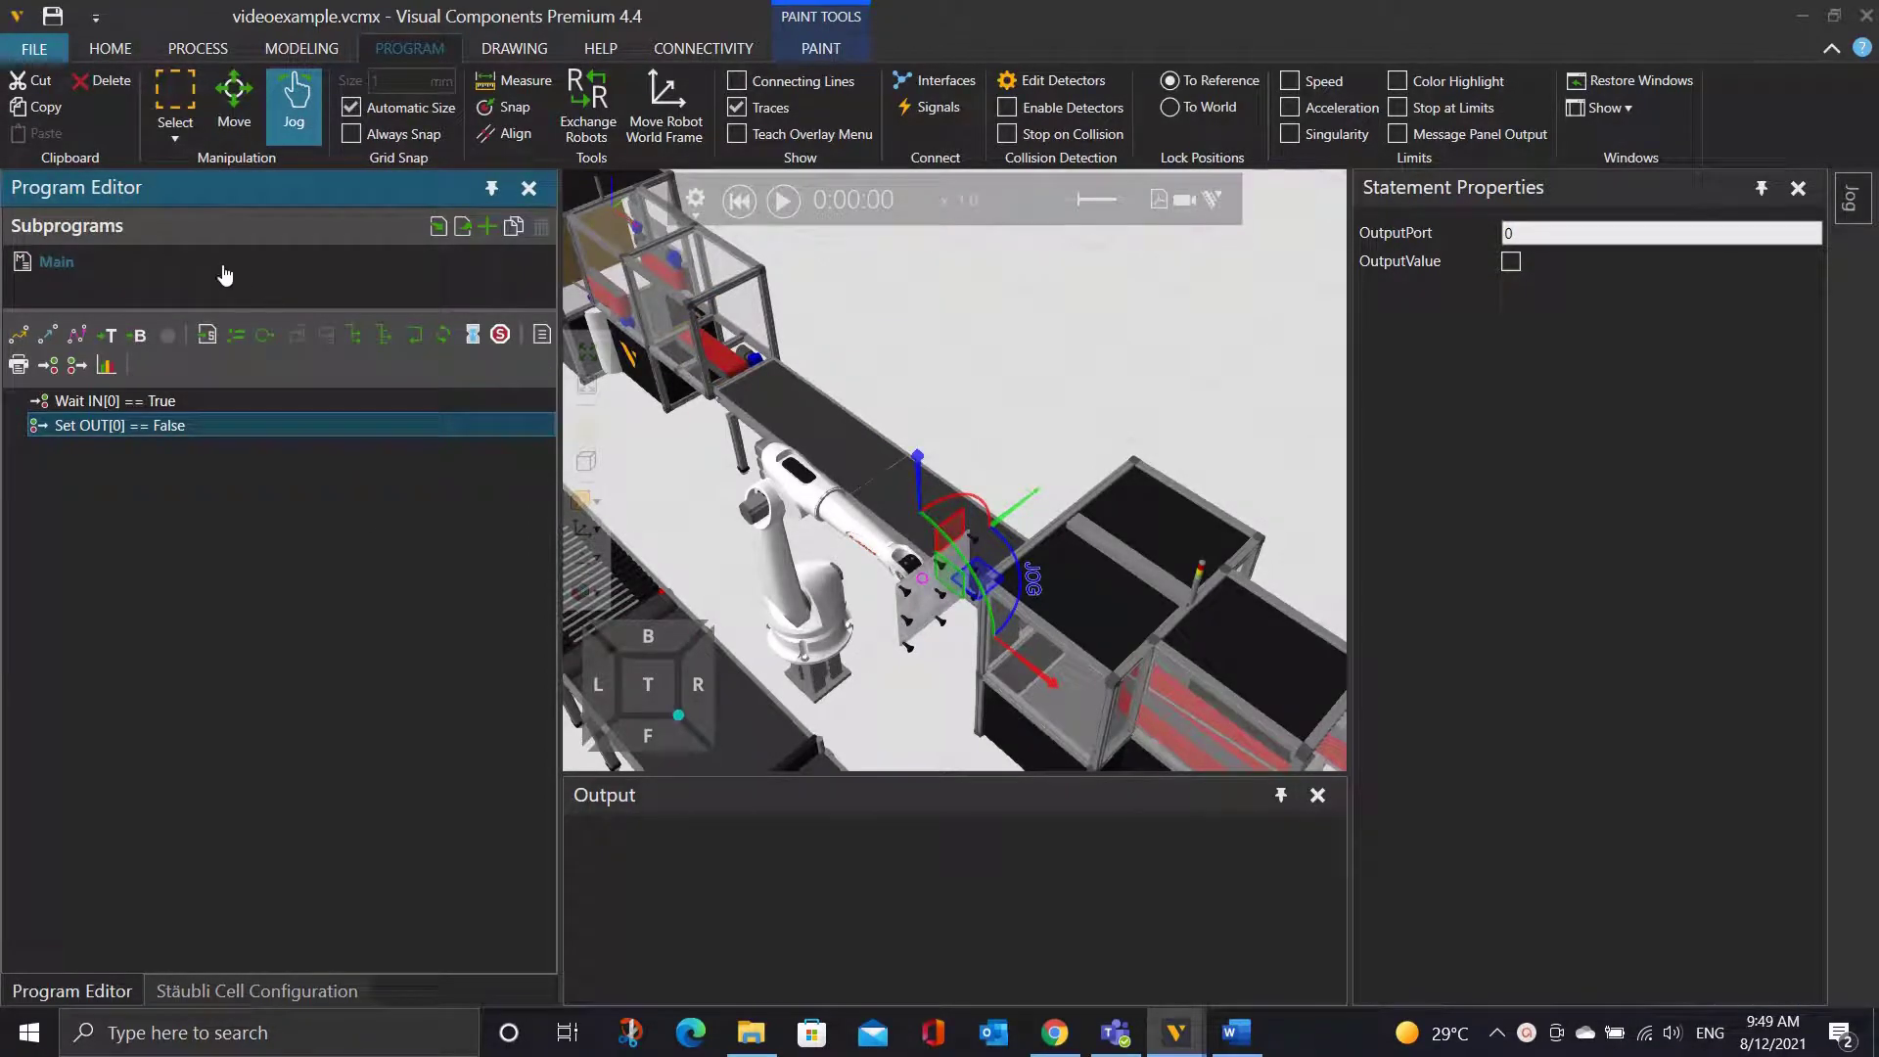
Add a new subprogram to the robot program and name it Pick.
click(487, 228)
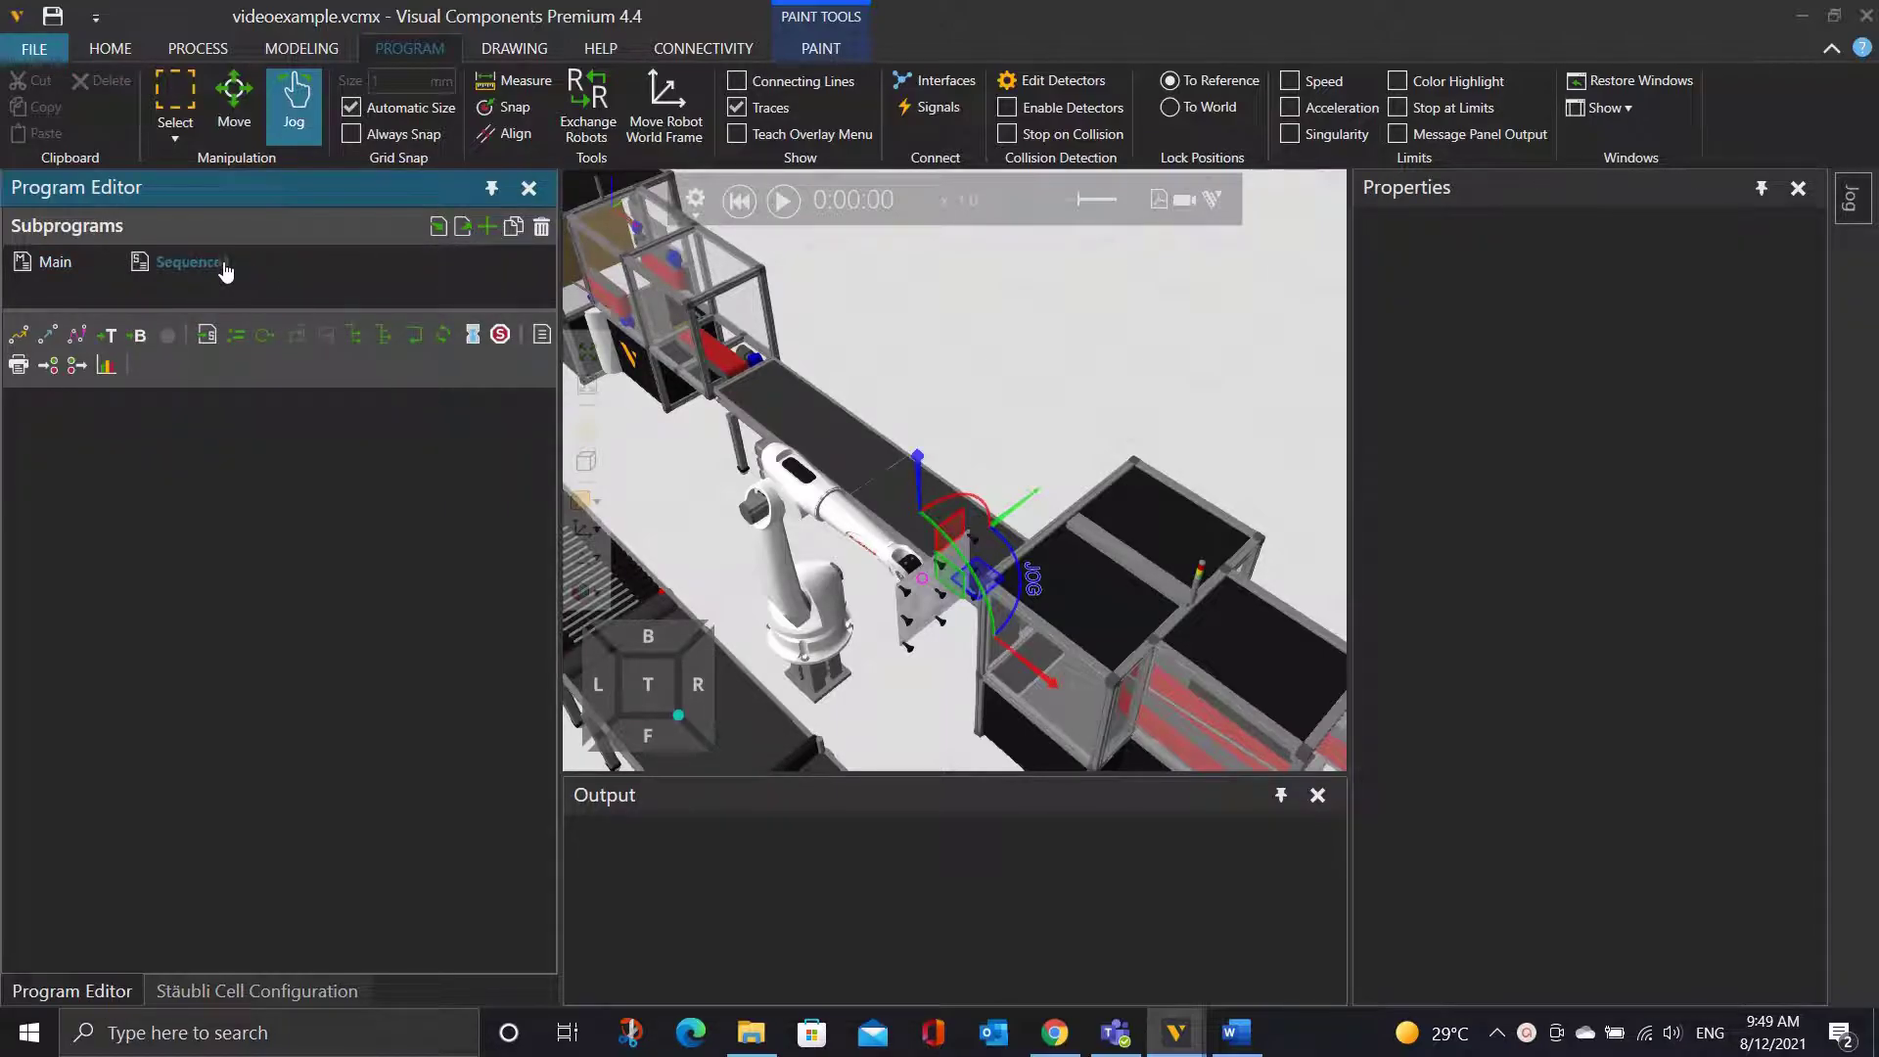
text(Pick)
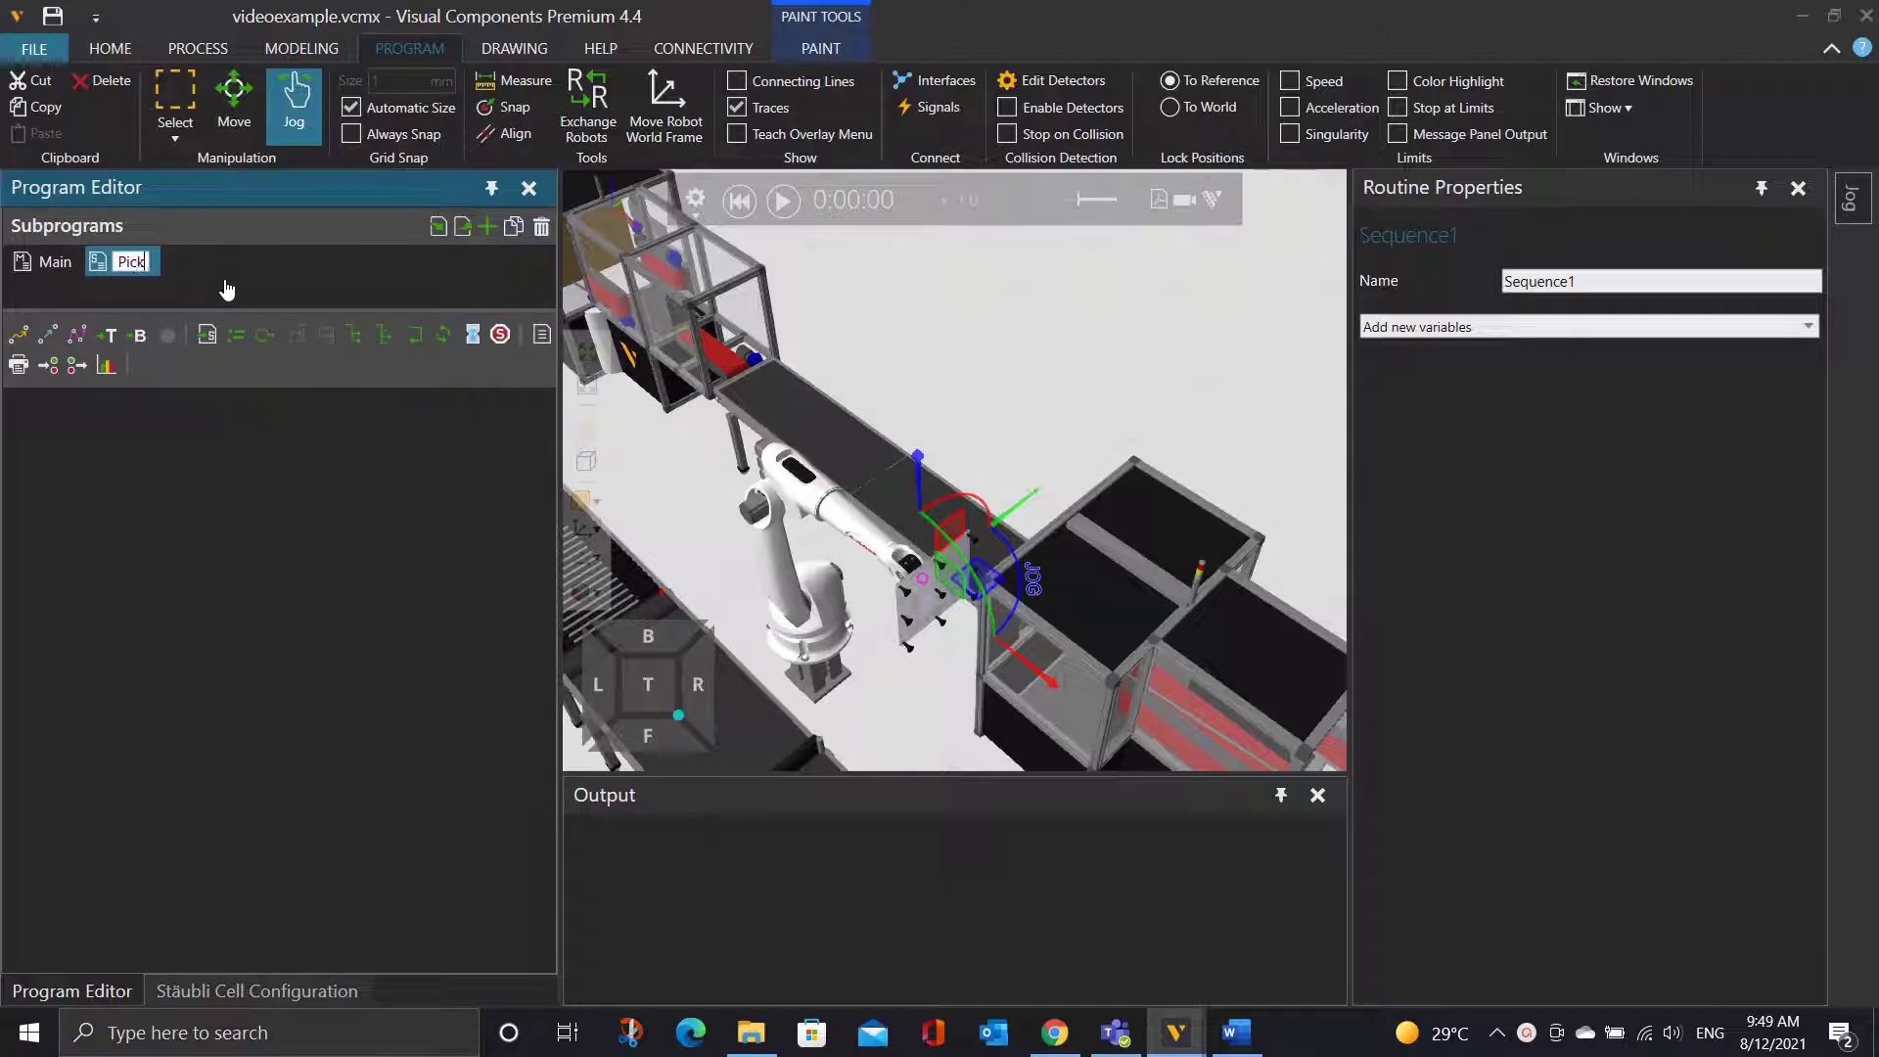
key(Return)
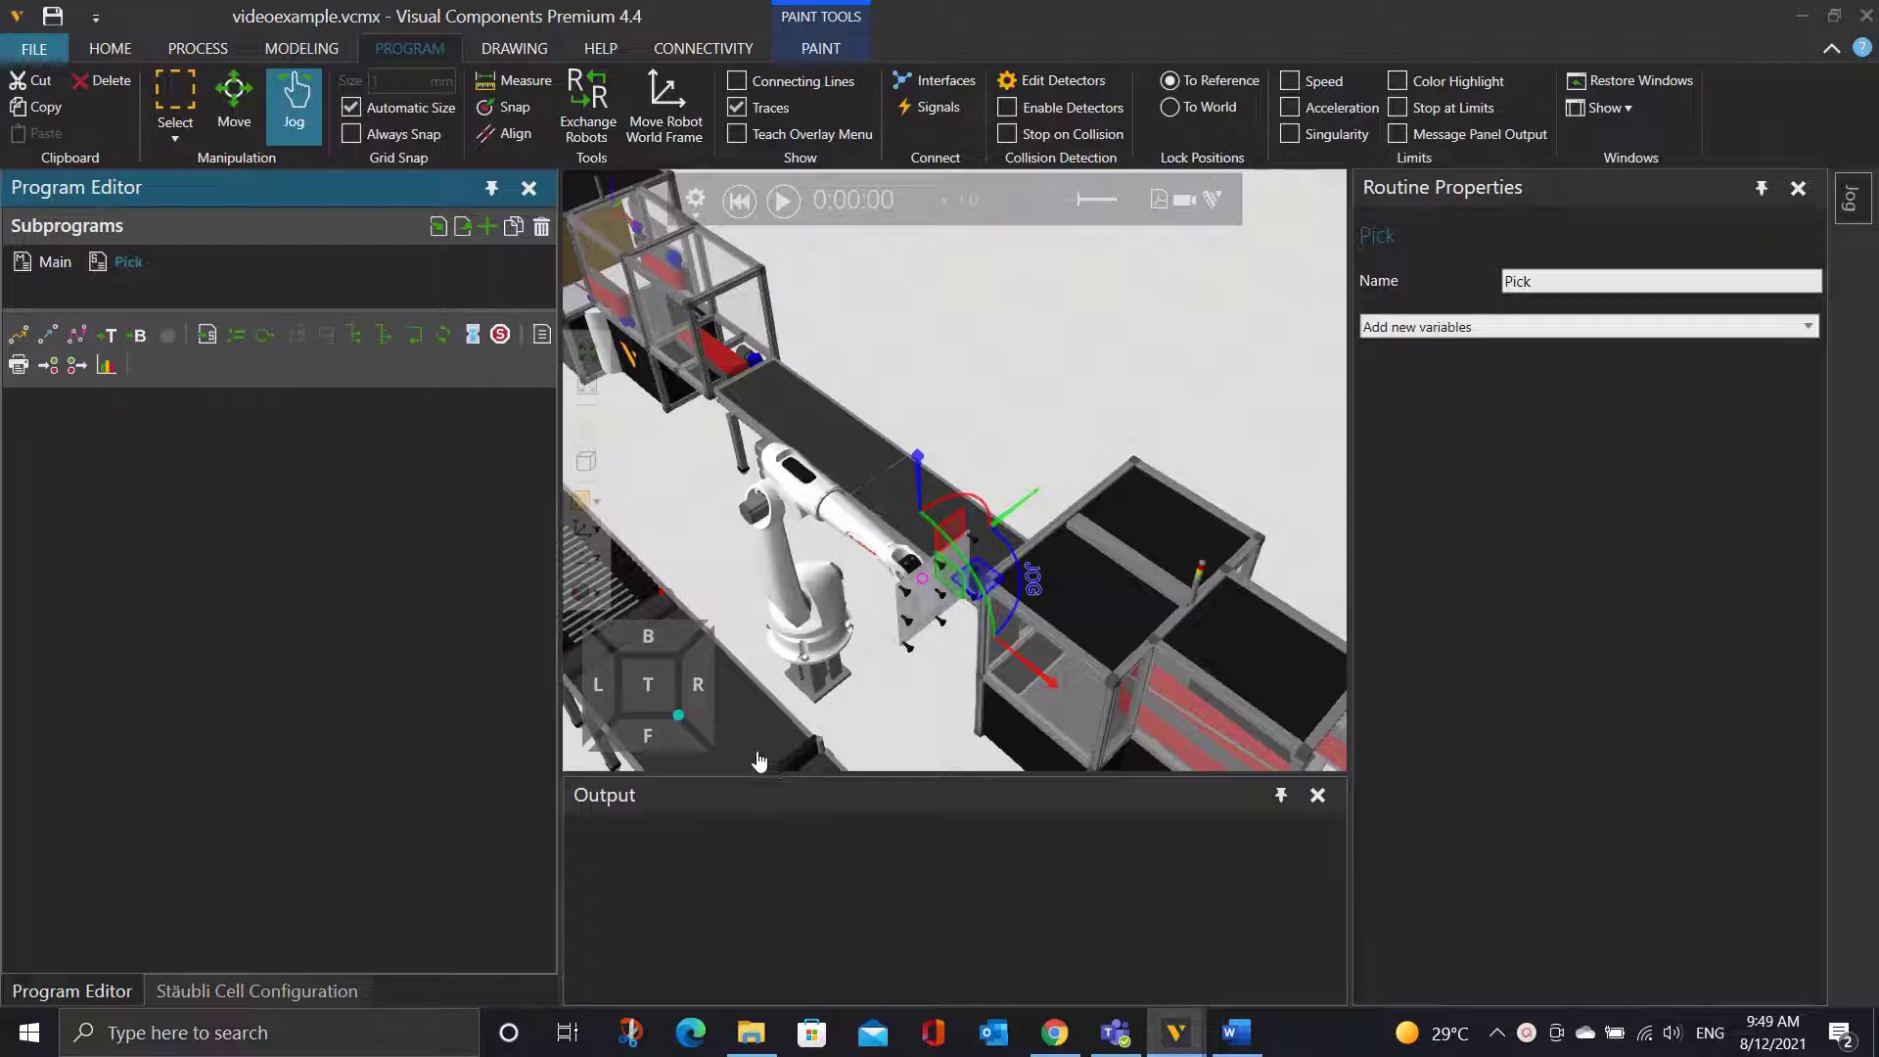
Add a wait statement for input port 50 being True with the wait trigger enabled to Pick, followed by a Halt statement.
click(56, 368)
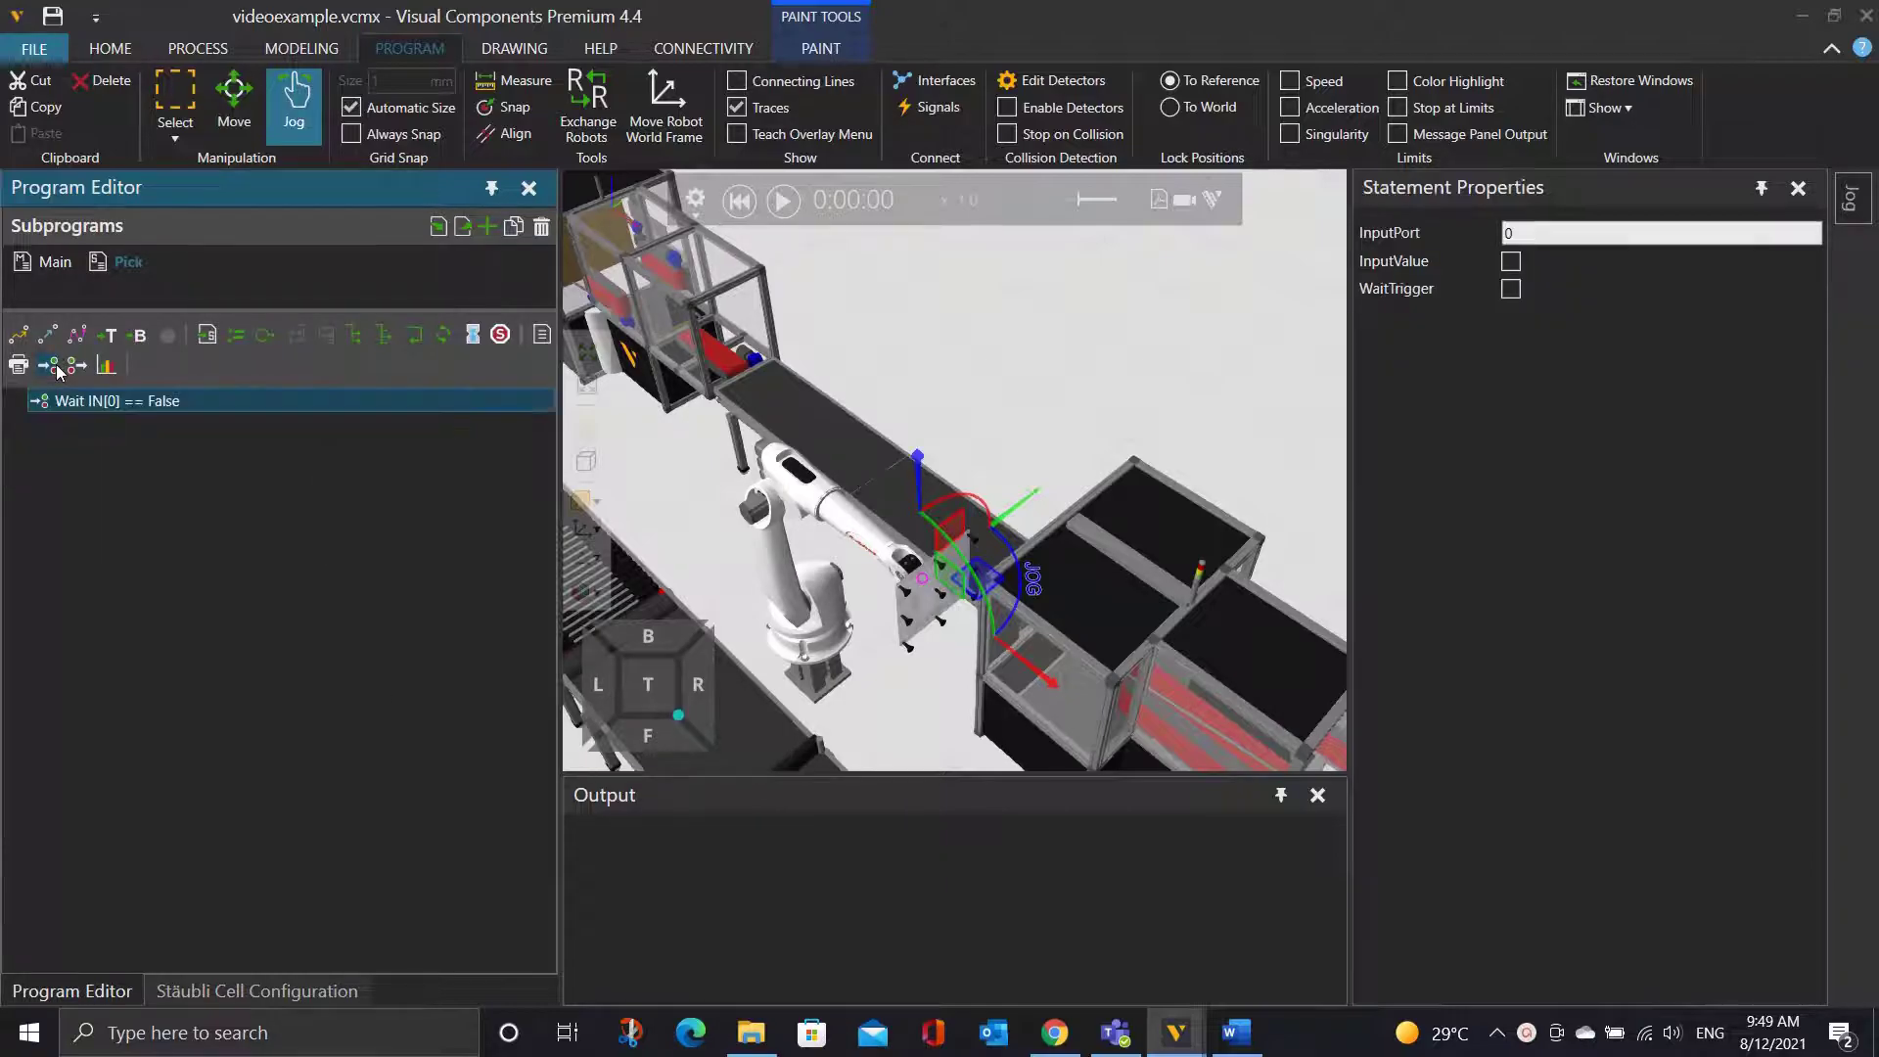
click(1515, 234)
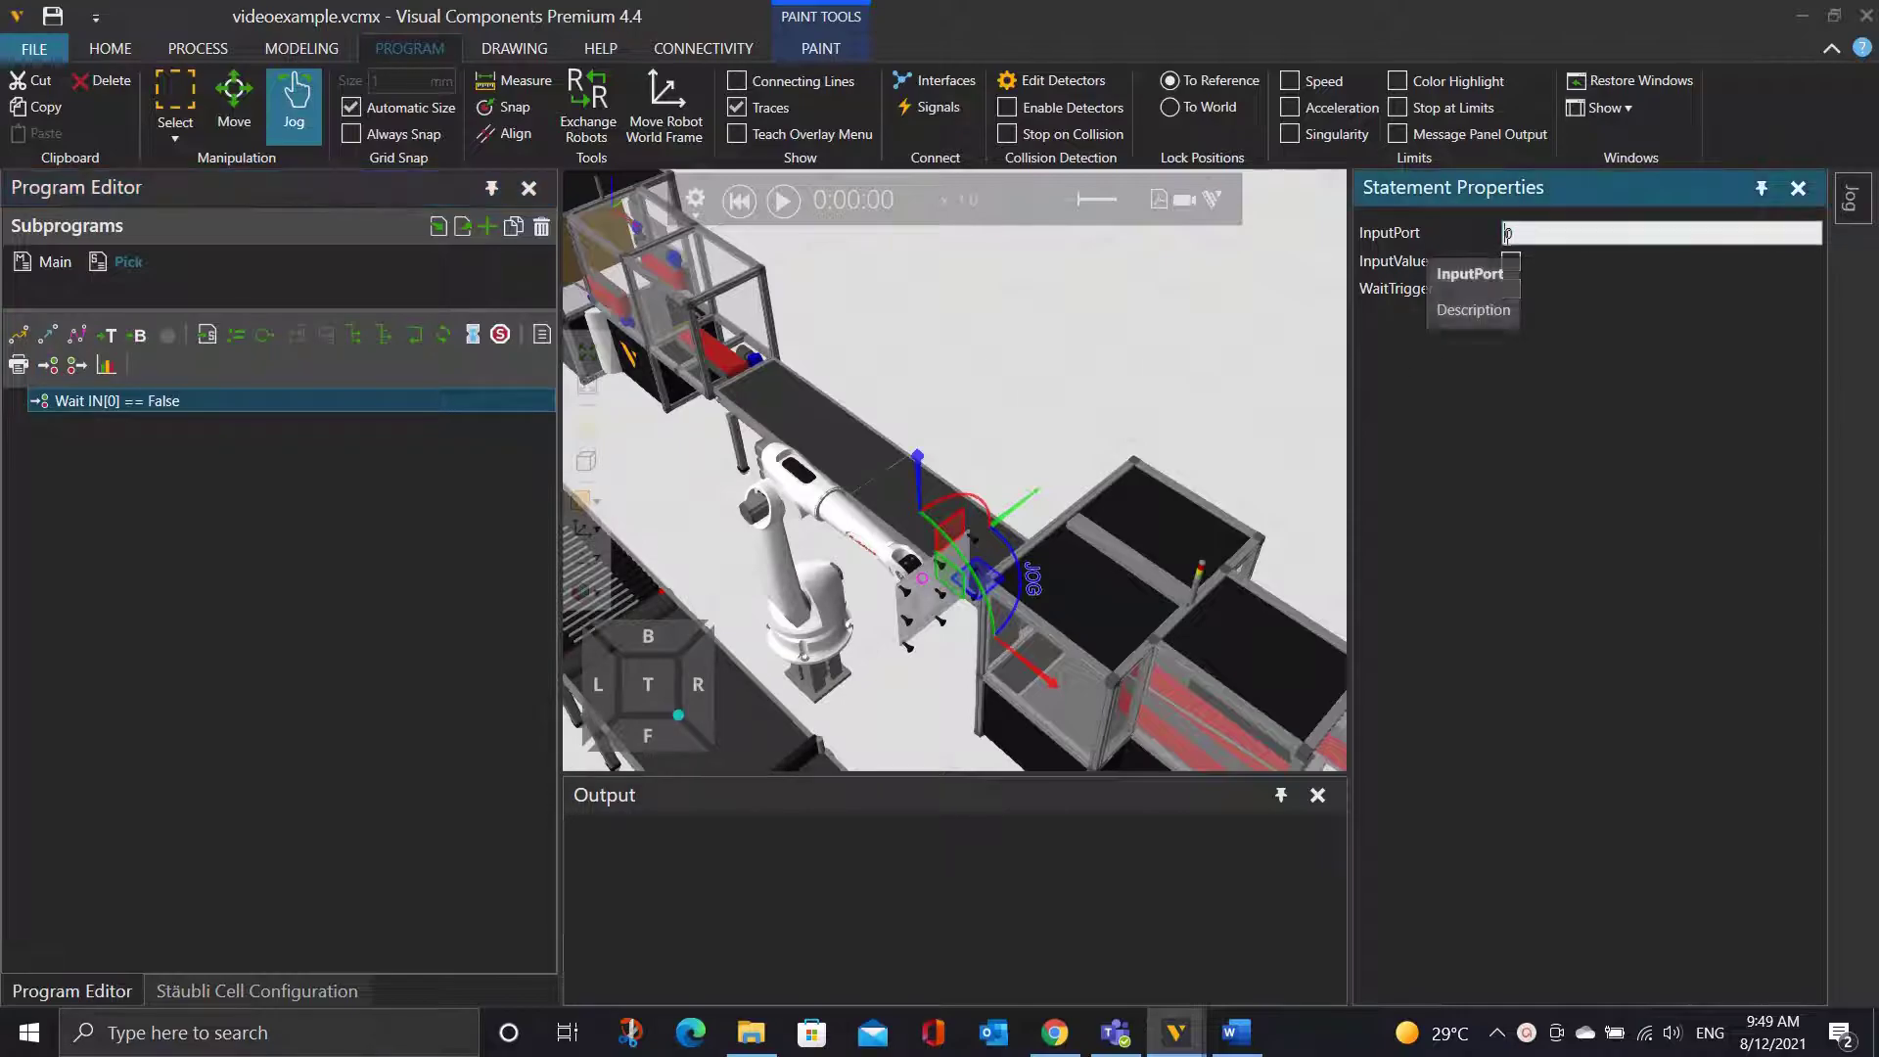
text(5)
click(1509, 262)
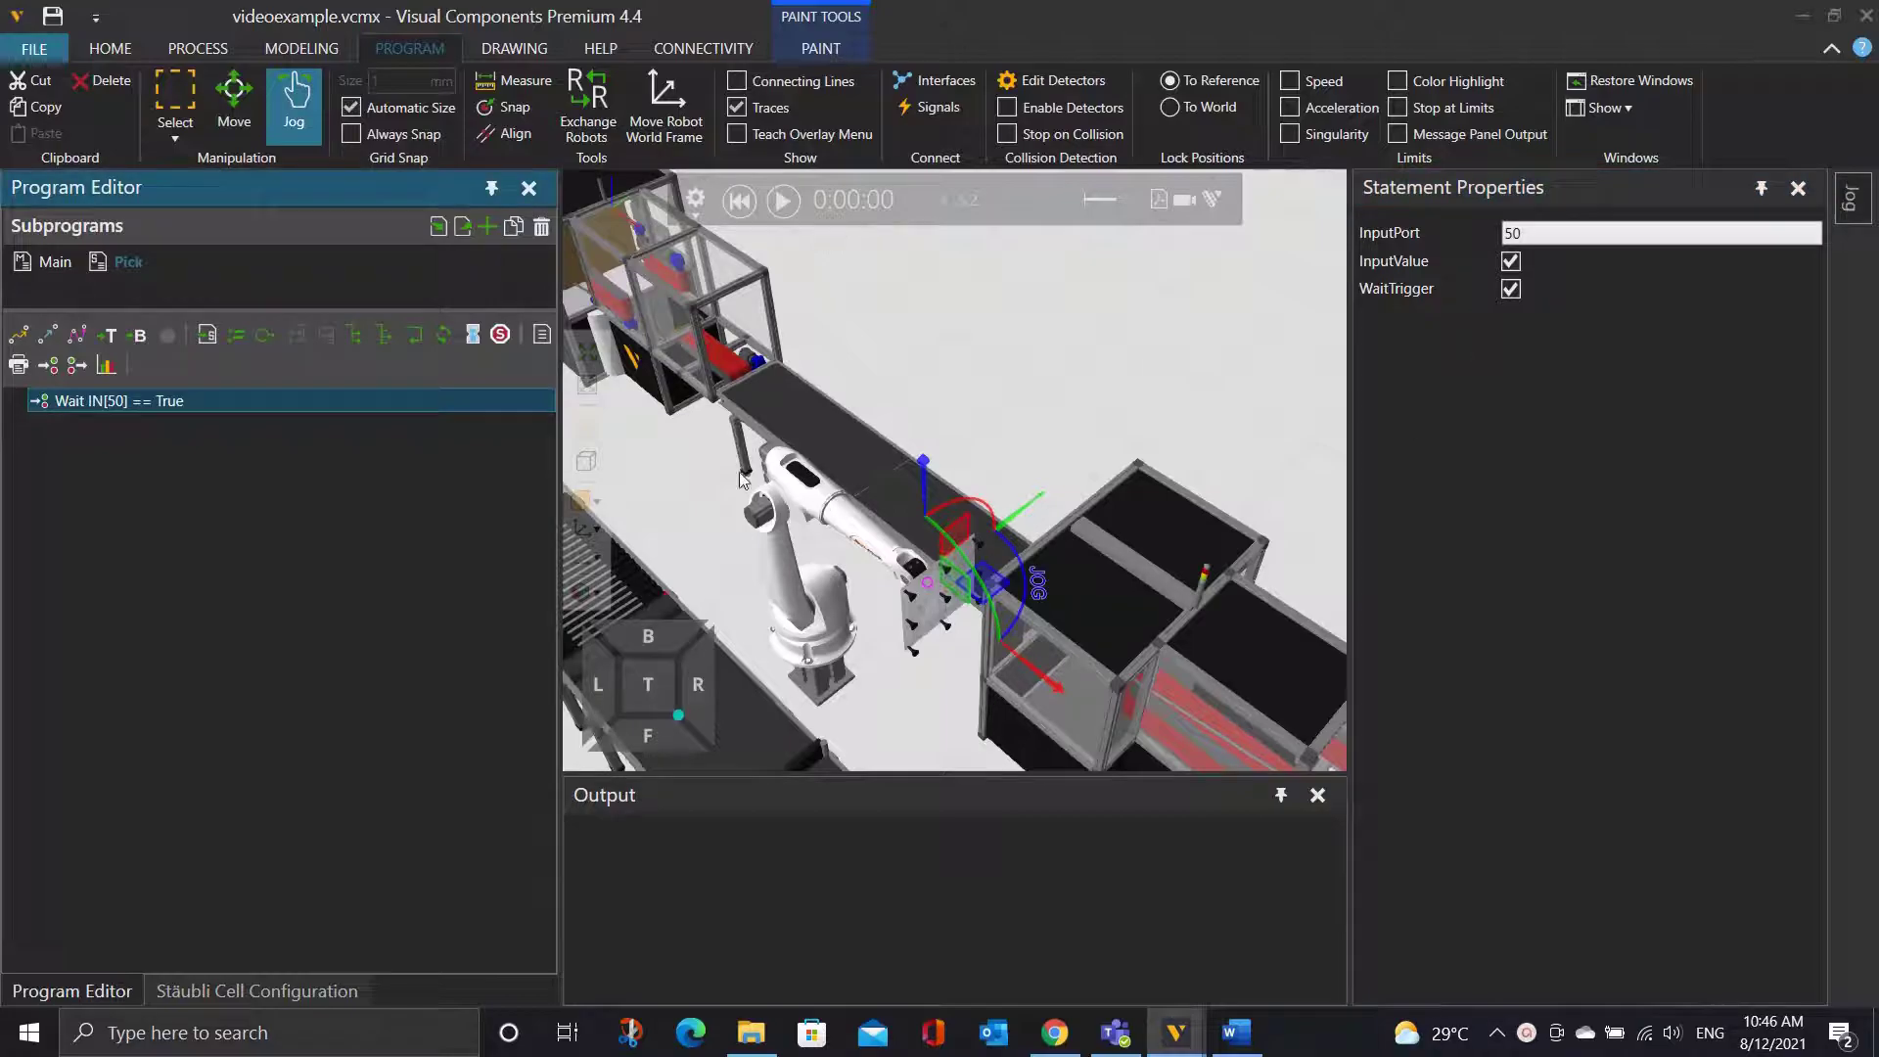
click(501, 336)
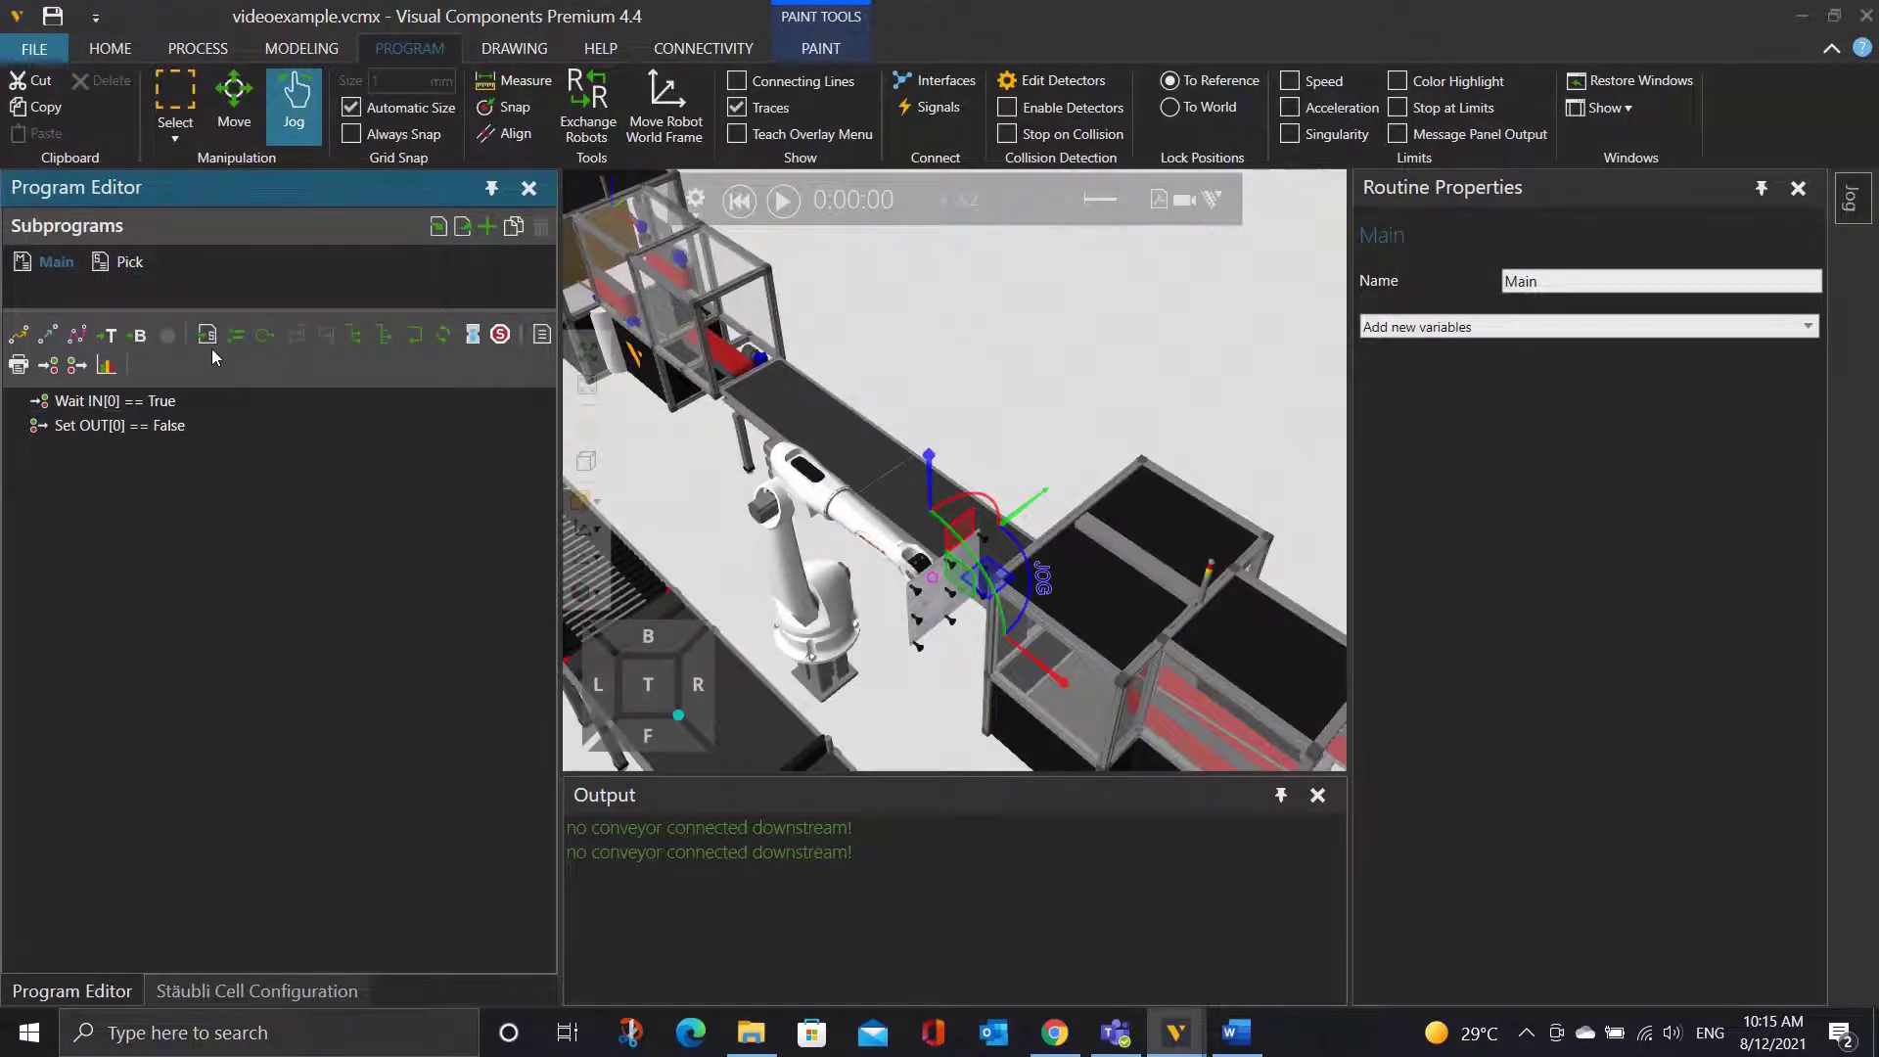
Add a call to the Pick subprogram at the end of the Main routine.
click(206, 338)
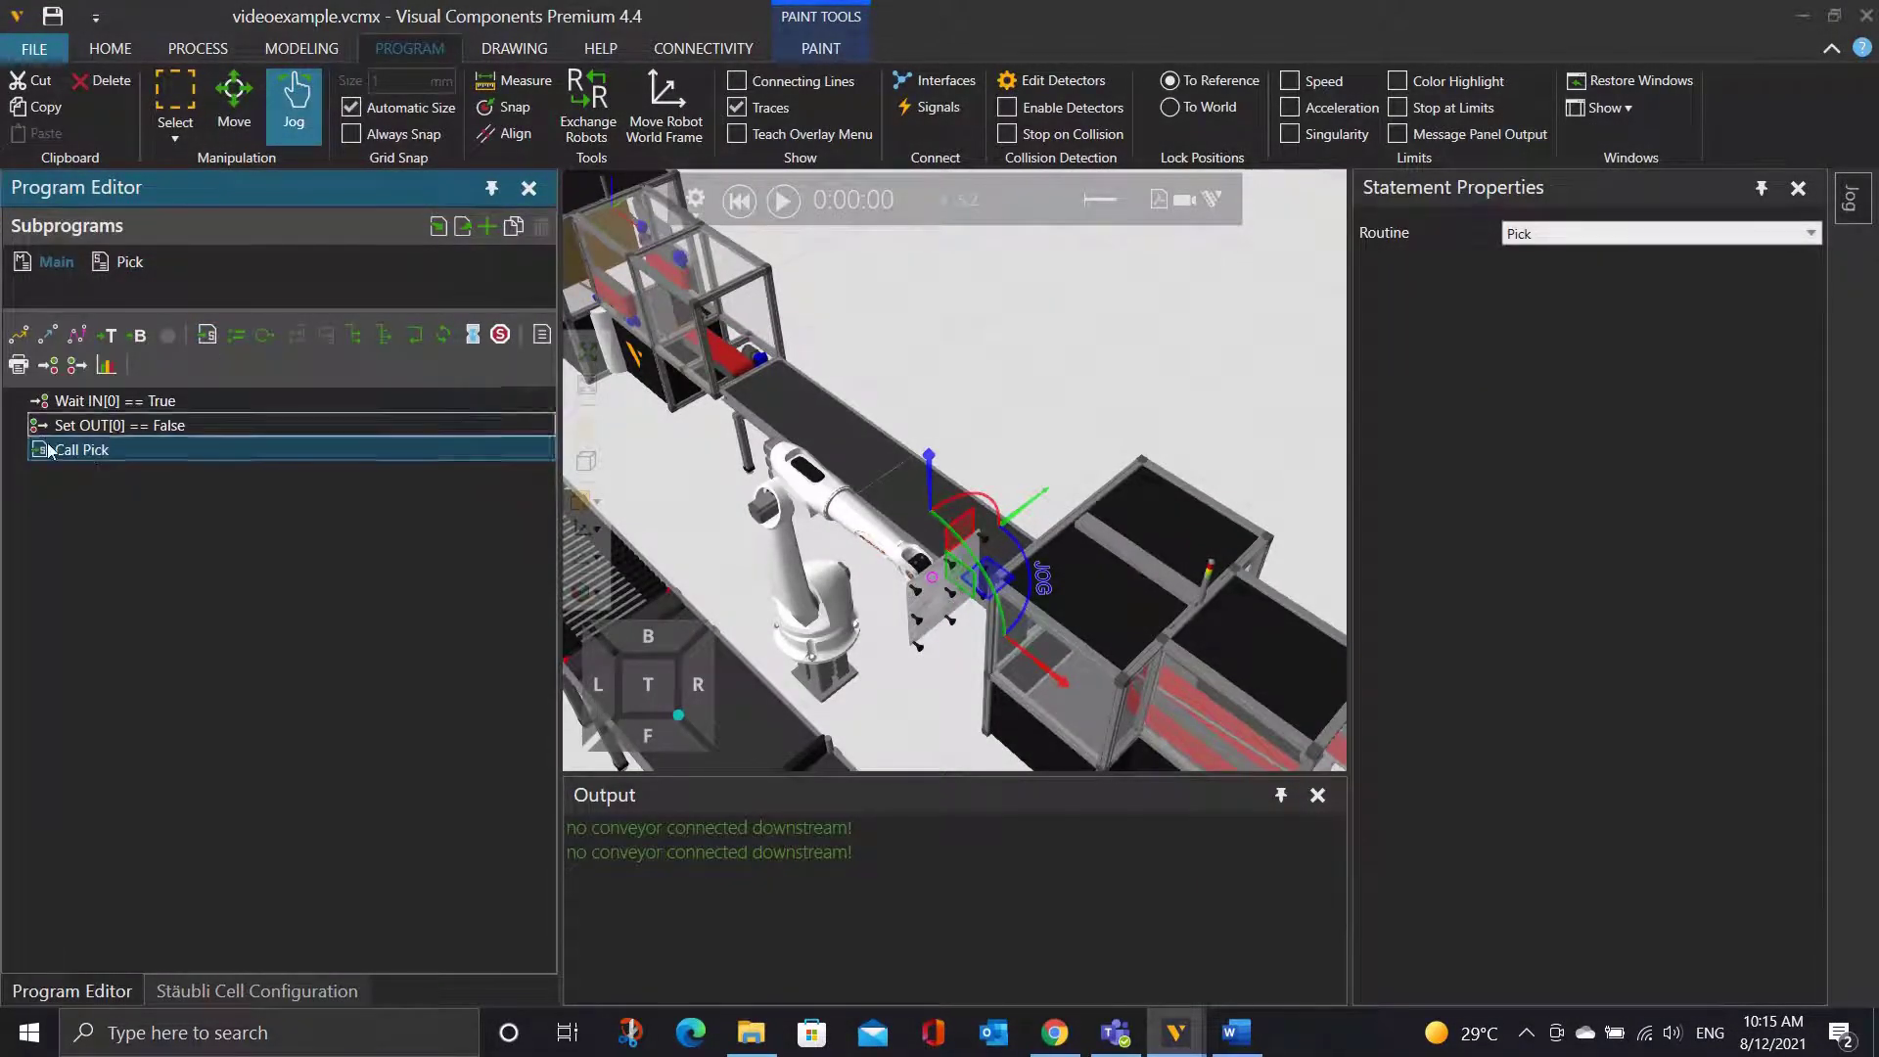
click(54, 262)
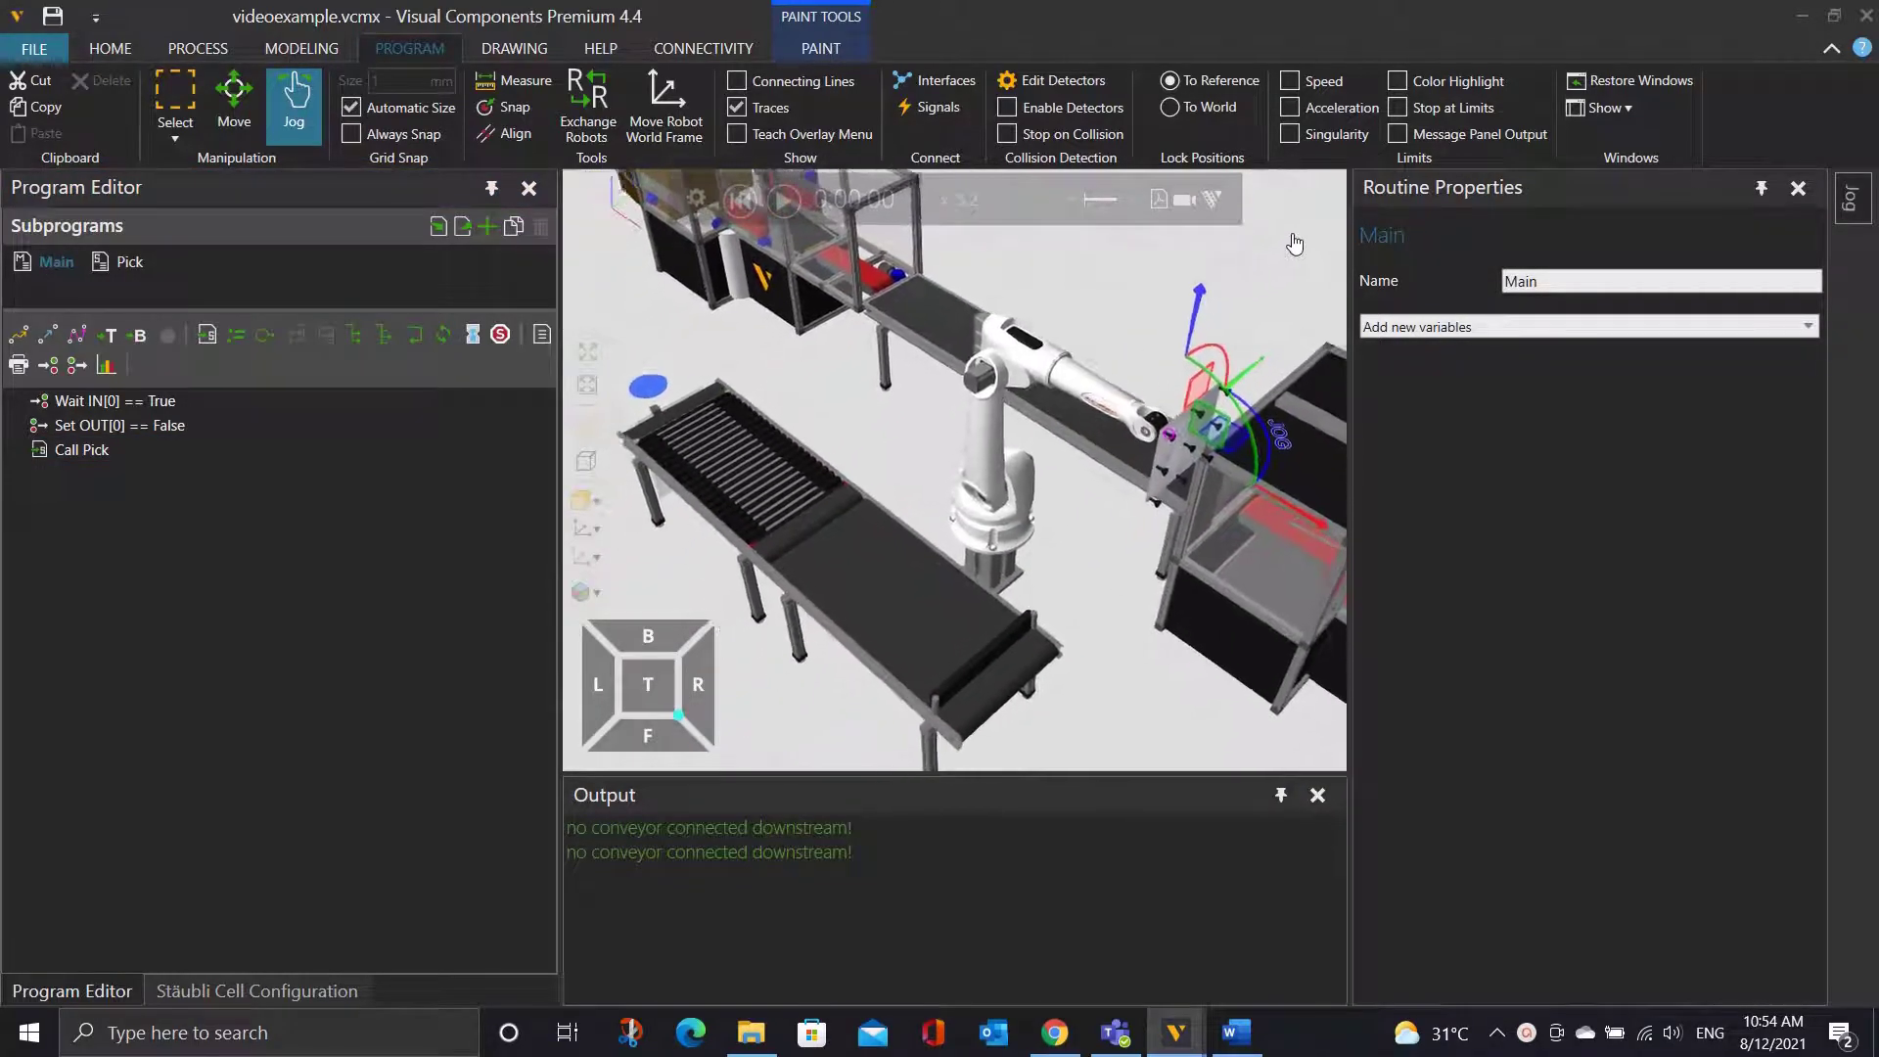
Run the simulation until the boxes are batched on the product batcher conveyor, pause it, and reset it.
click(783, 201)
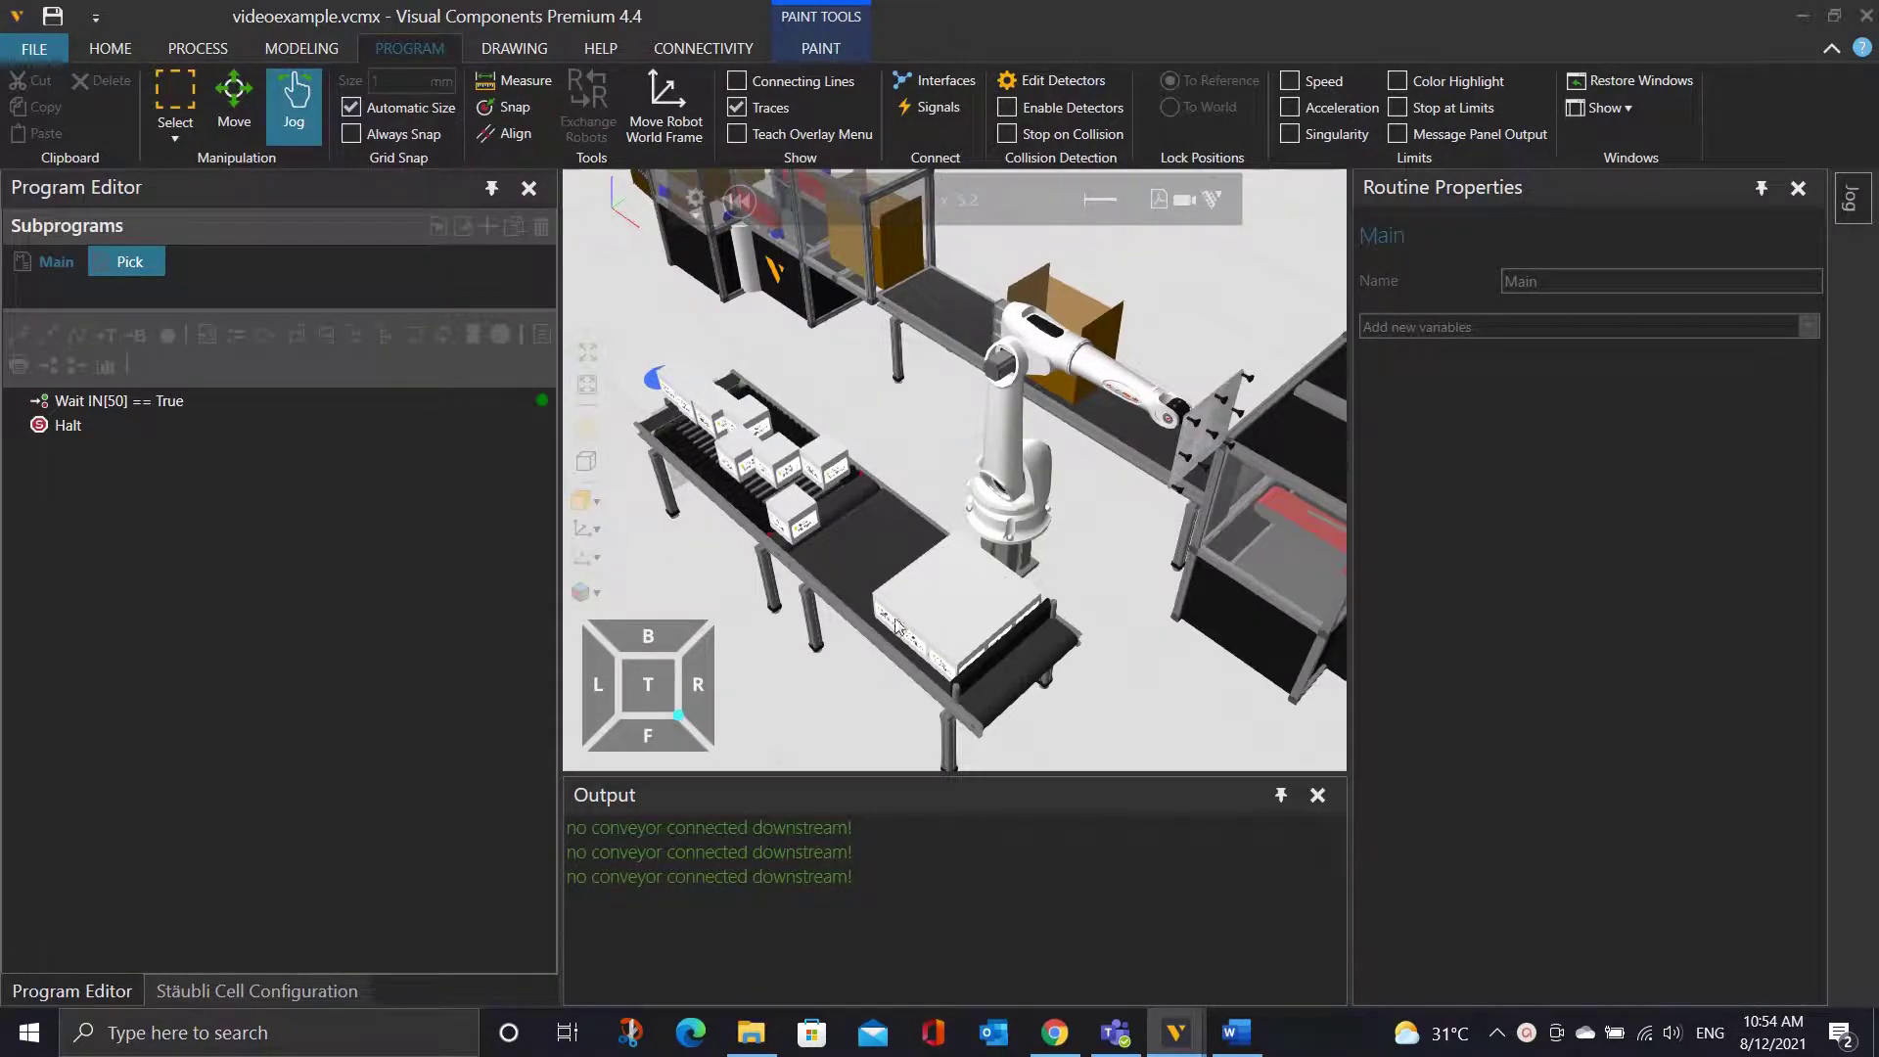
click(741, 204)
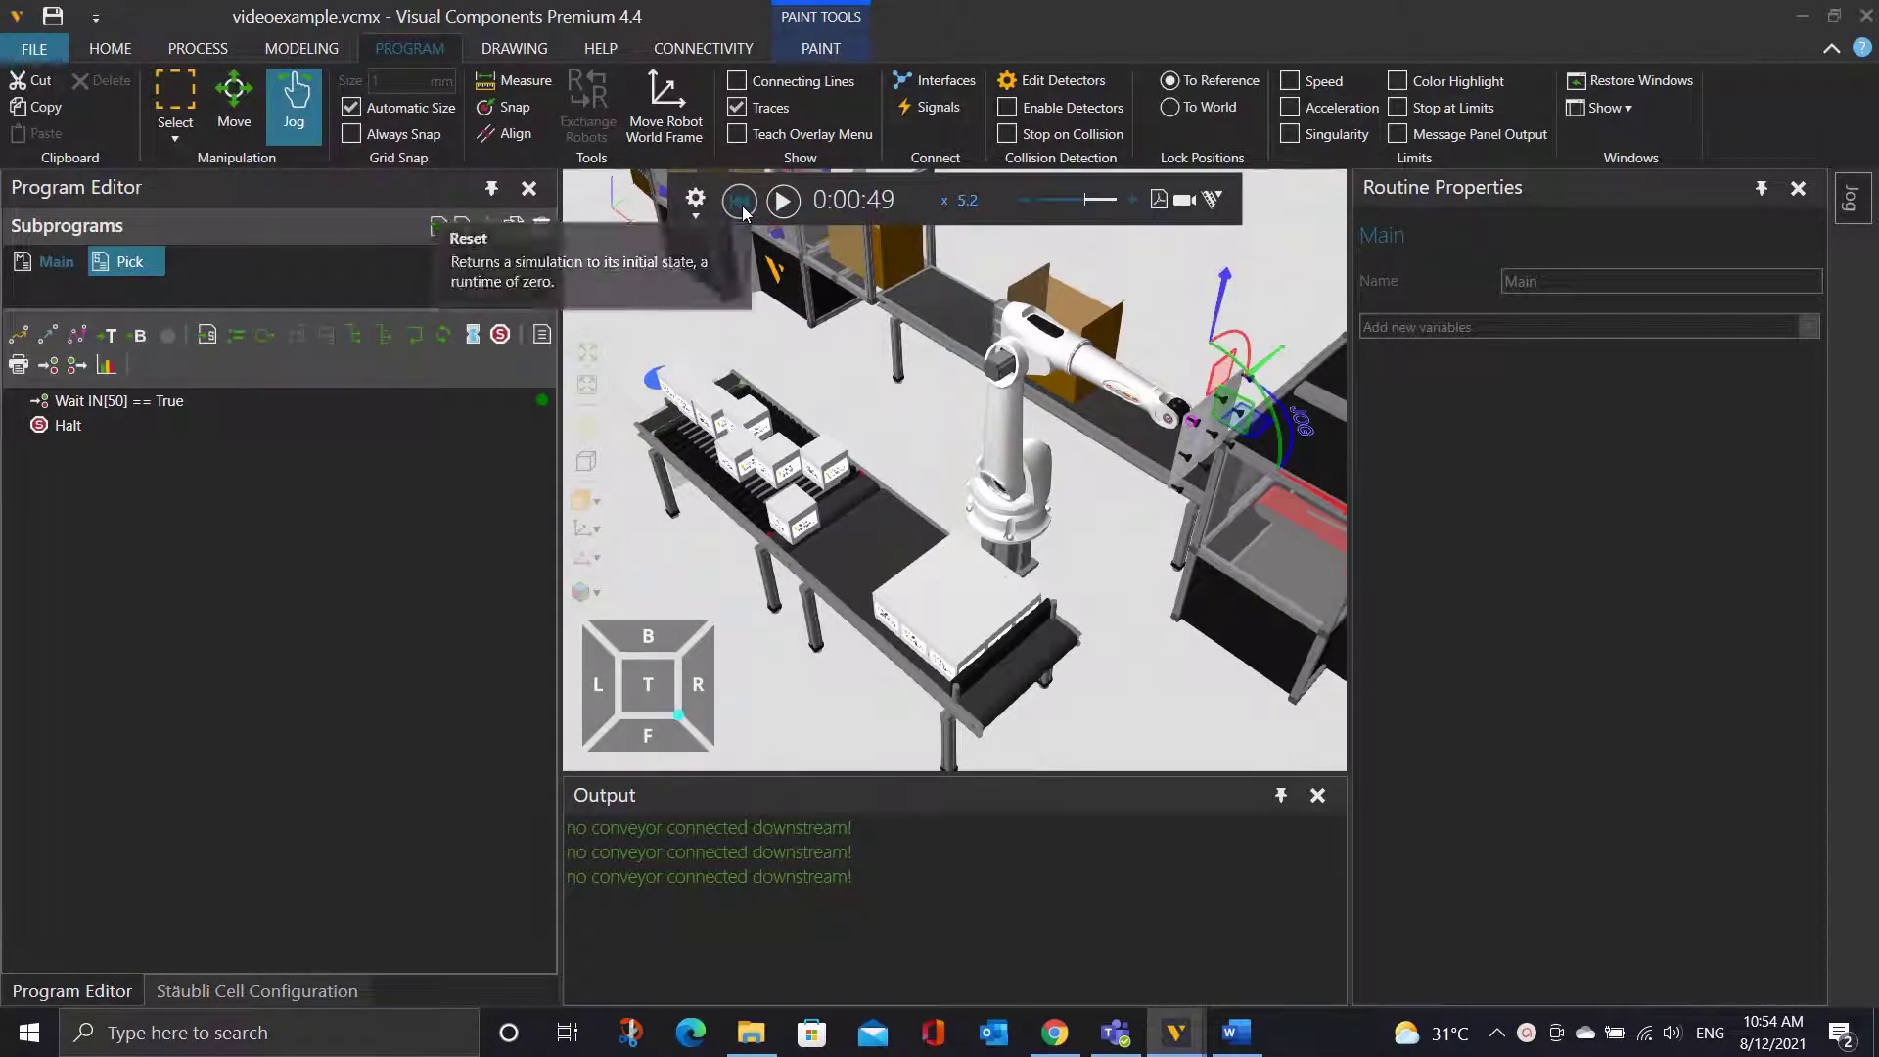
click(741, 204)
Set the product batcher conveyor's PostBatchTask to BatchSignalToRobot and run the simulation.
click(889, 568)
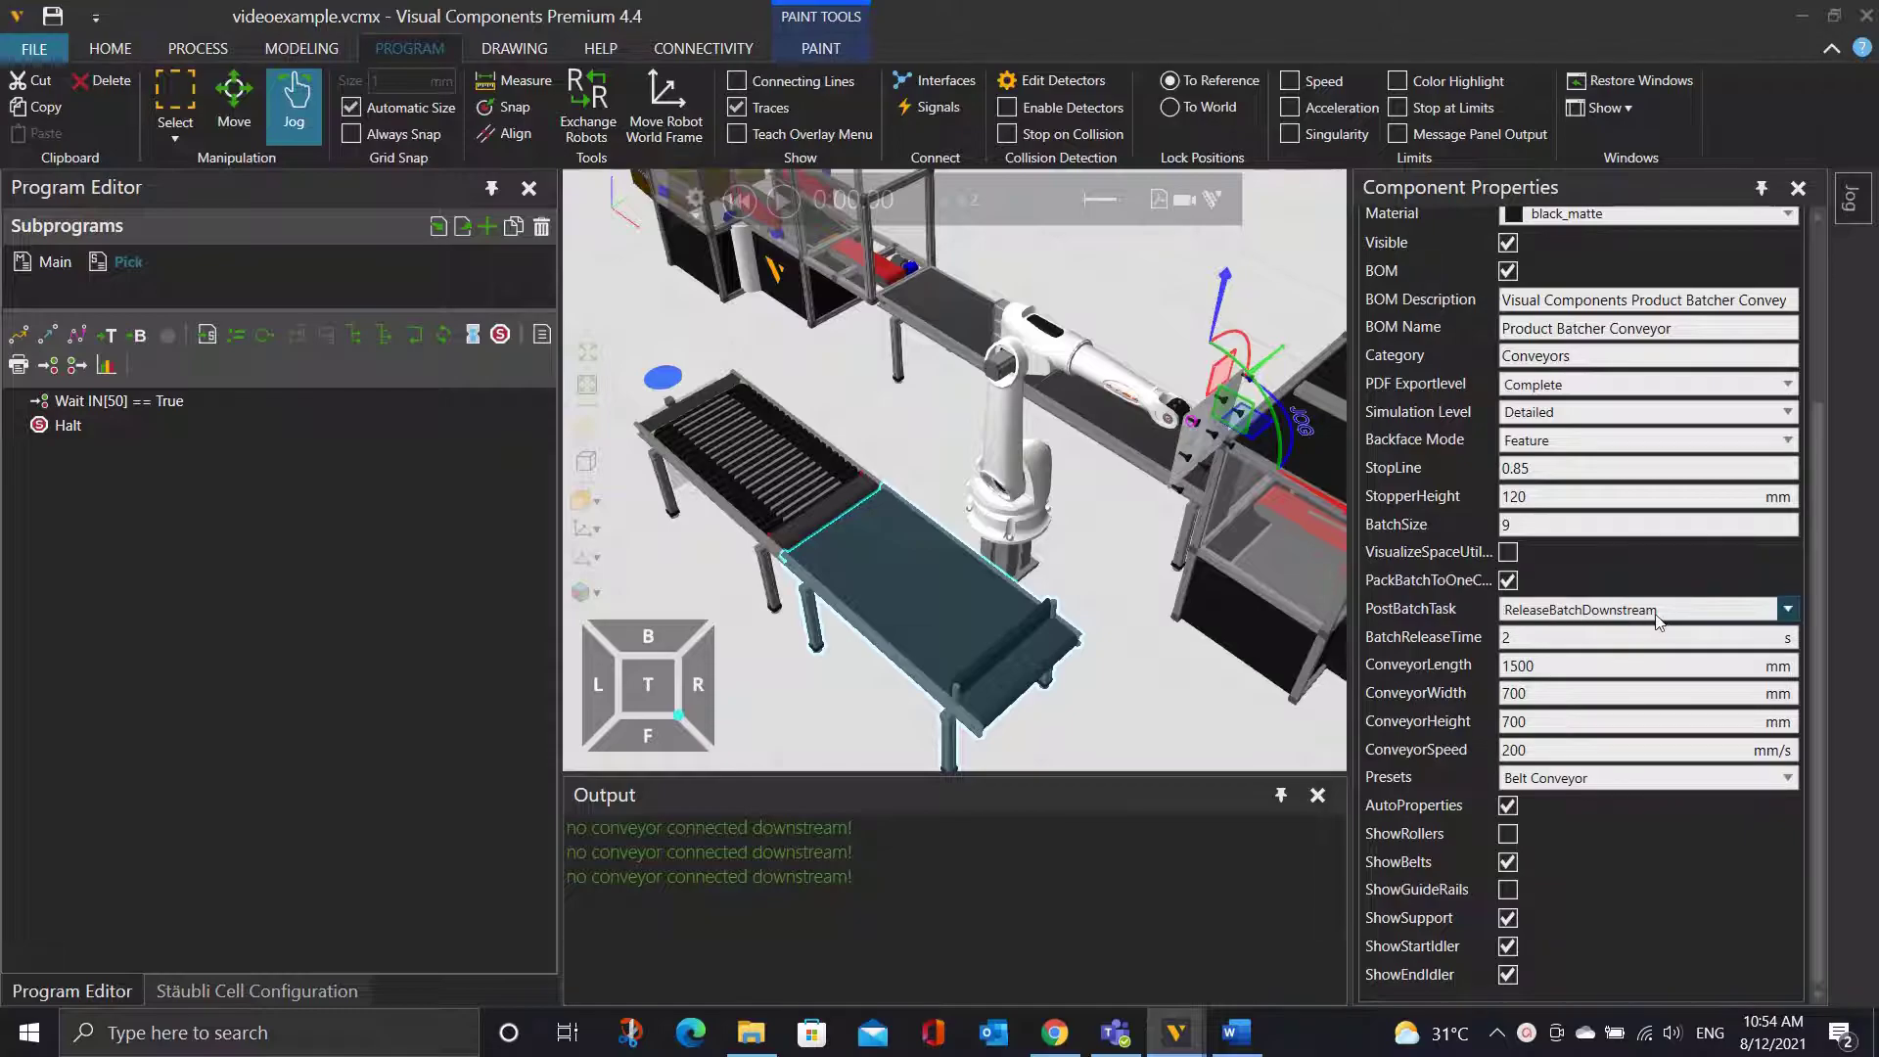
click(1699, 613)
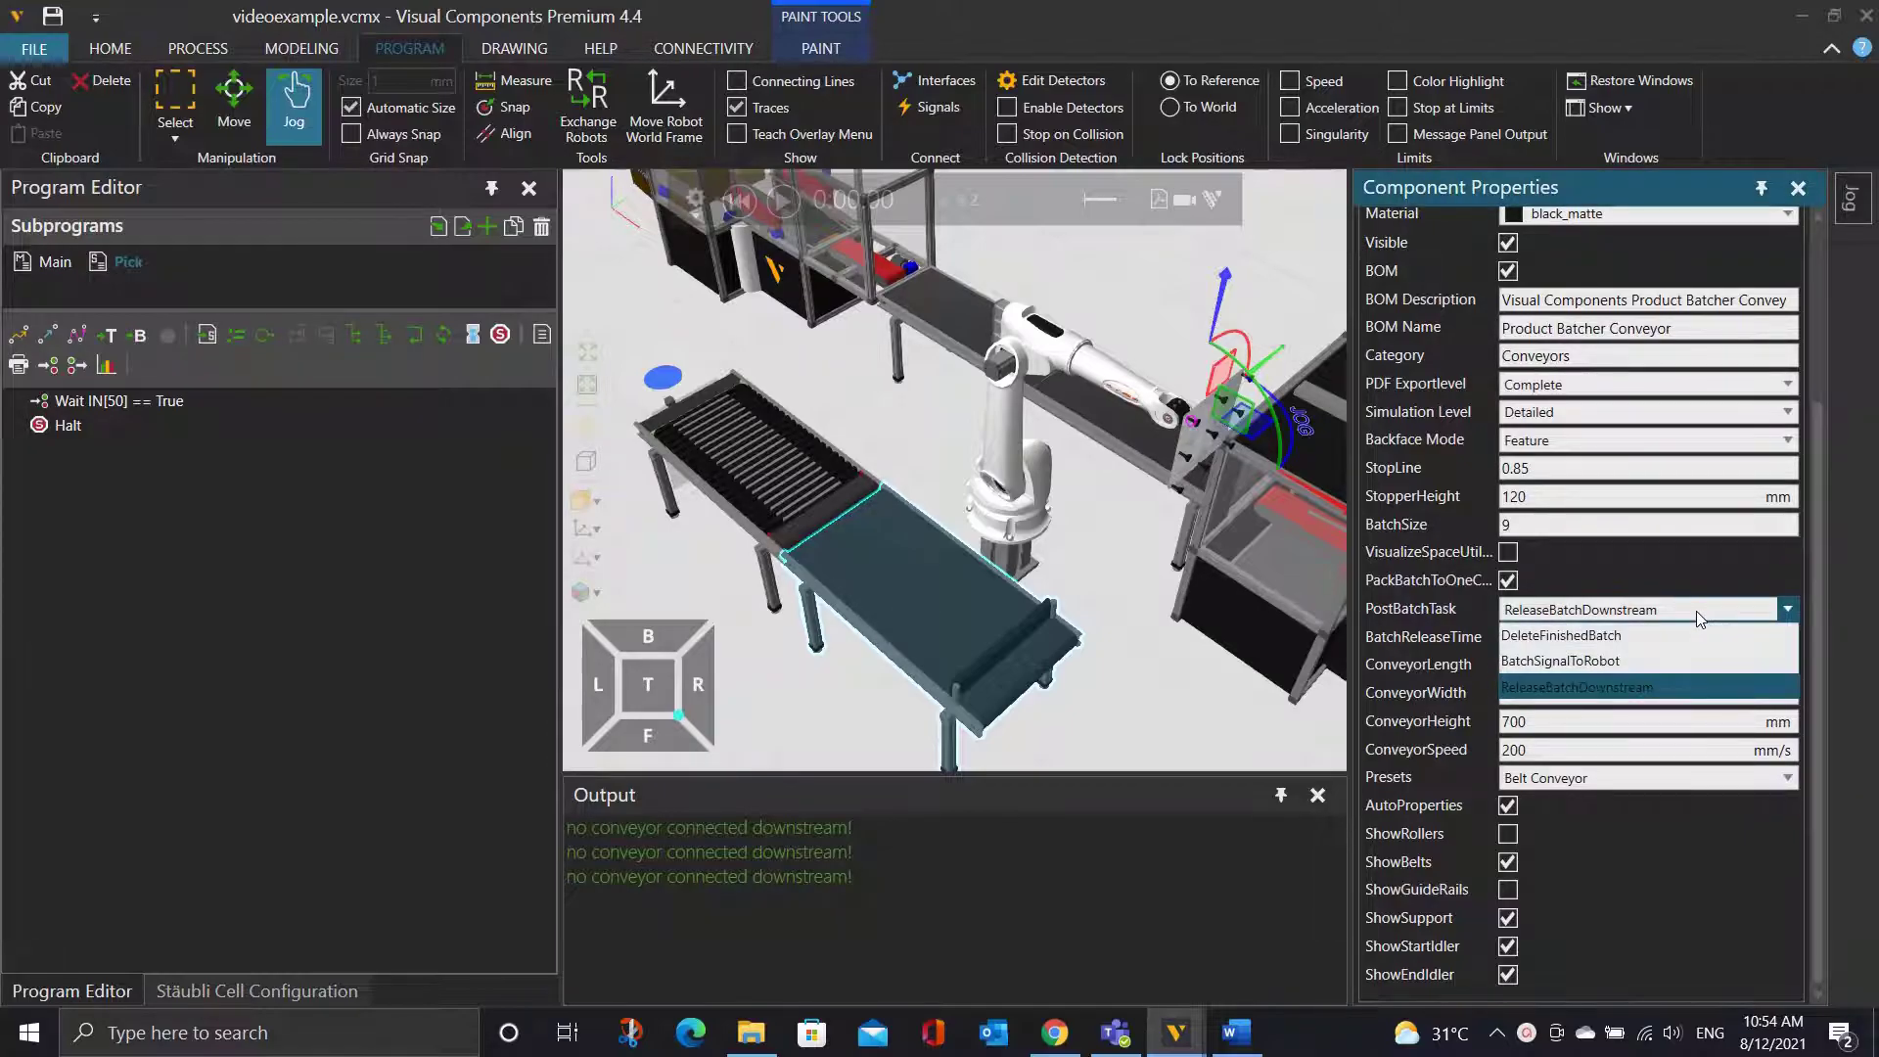
click(1695, 657)
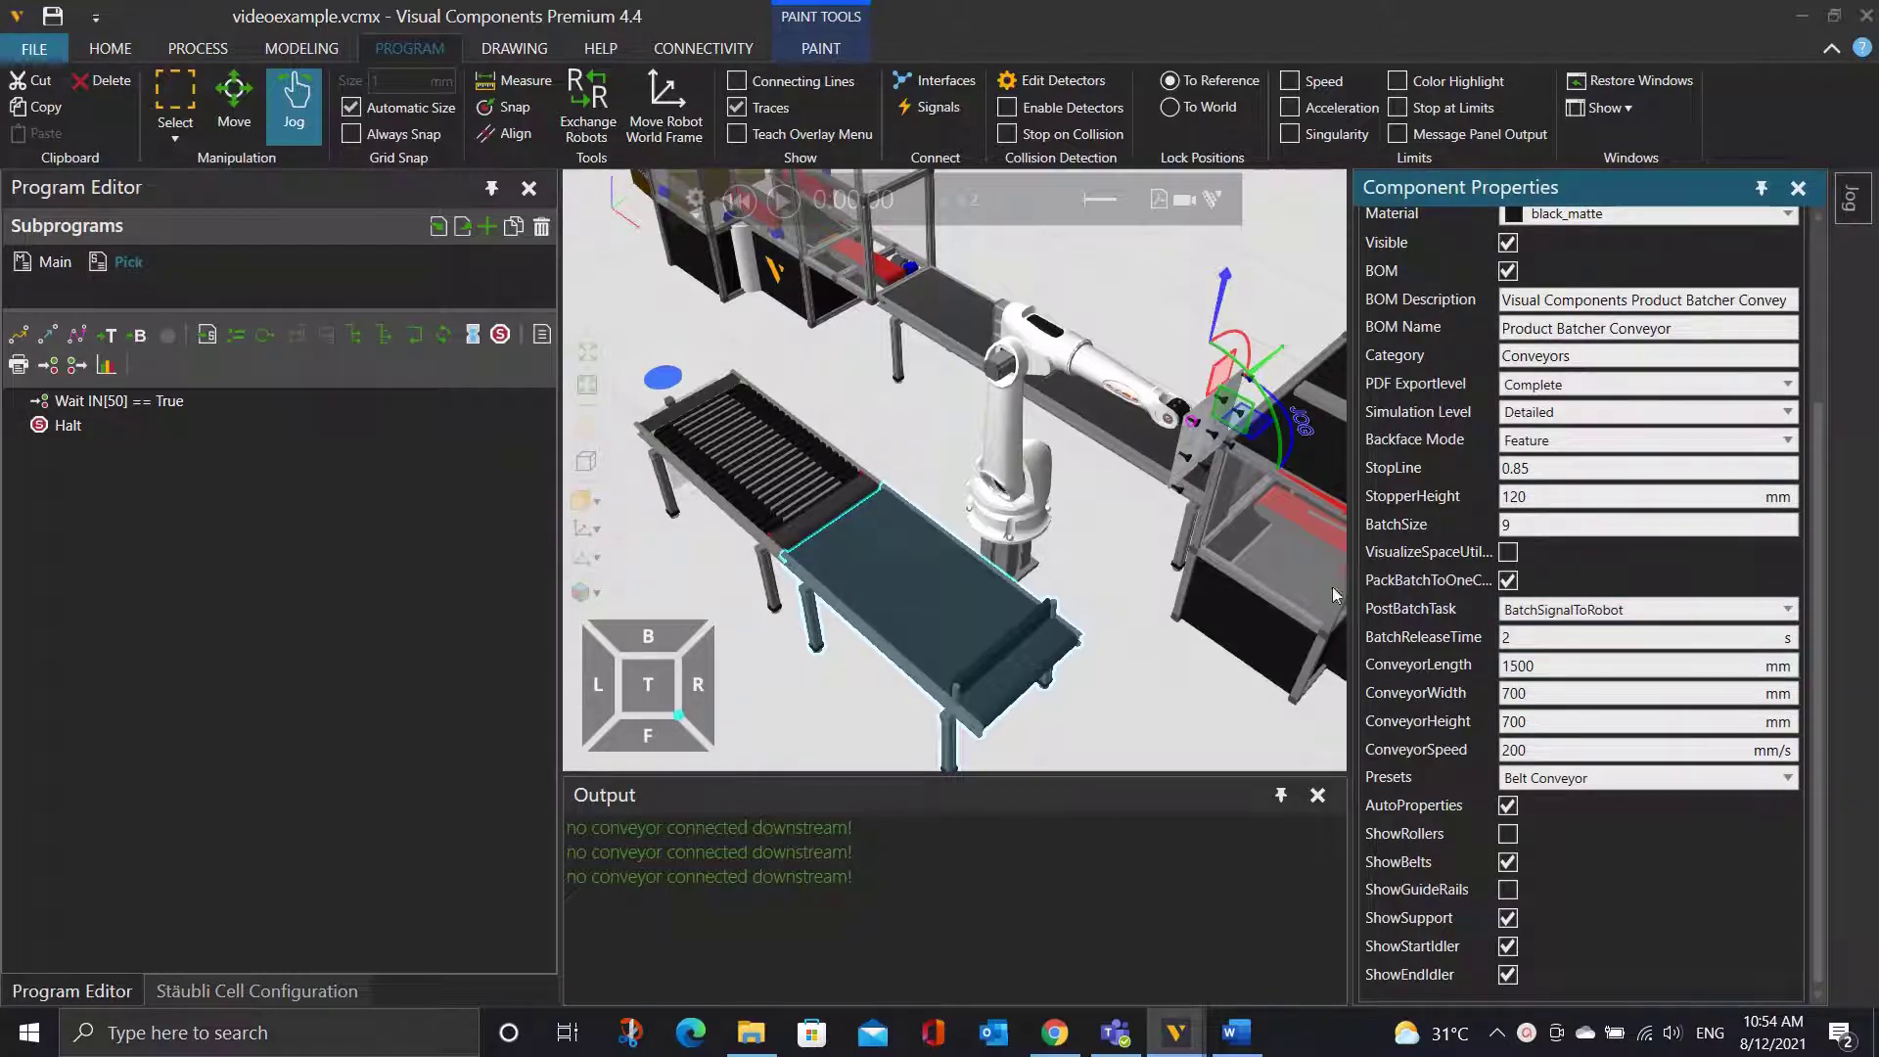
click(783, 200)
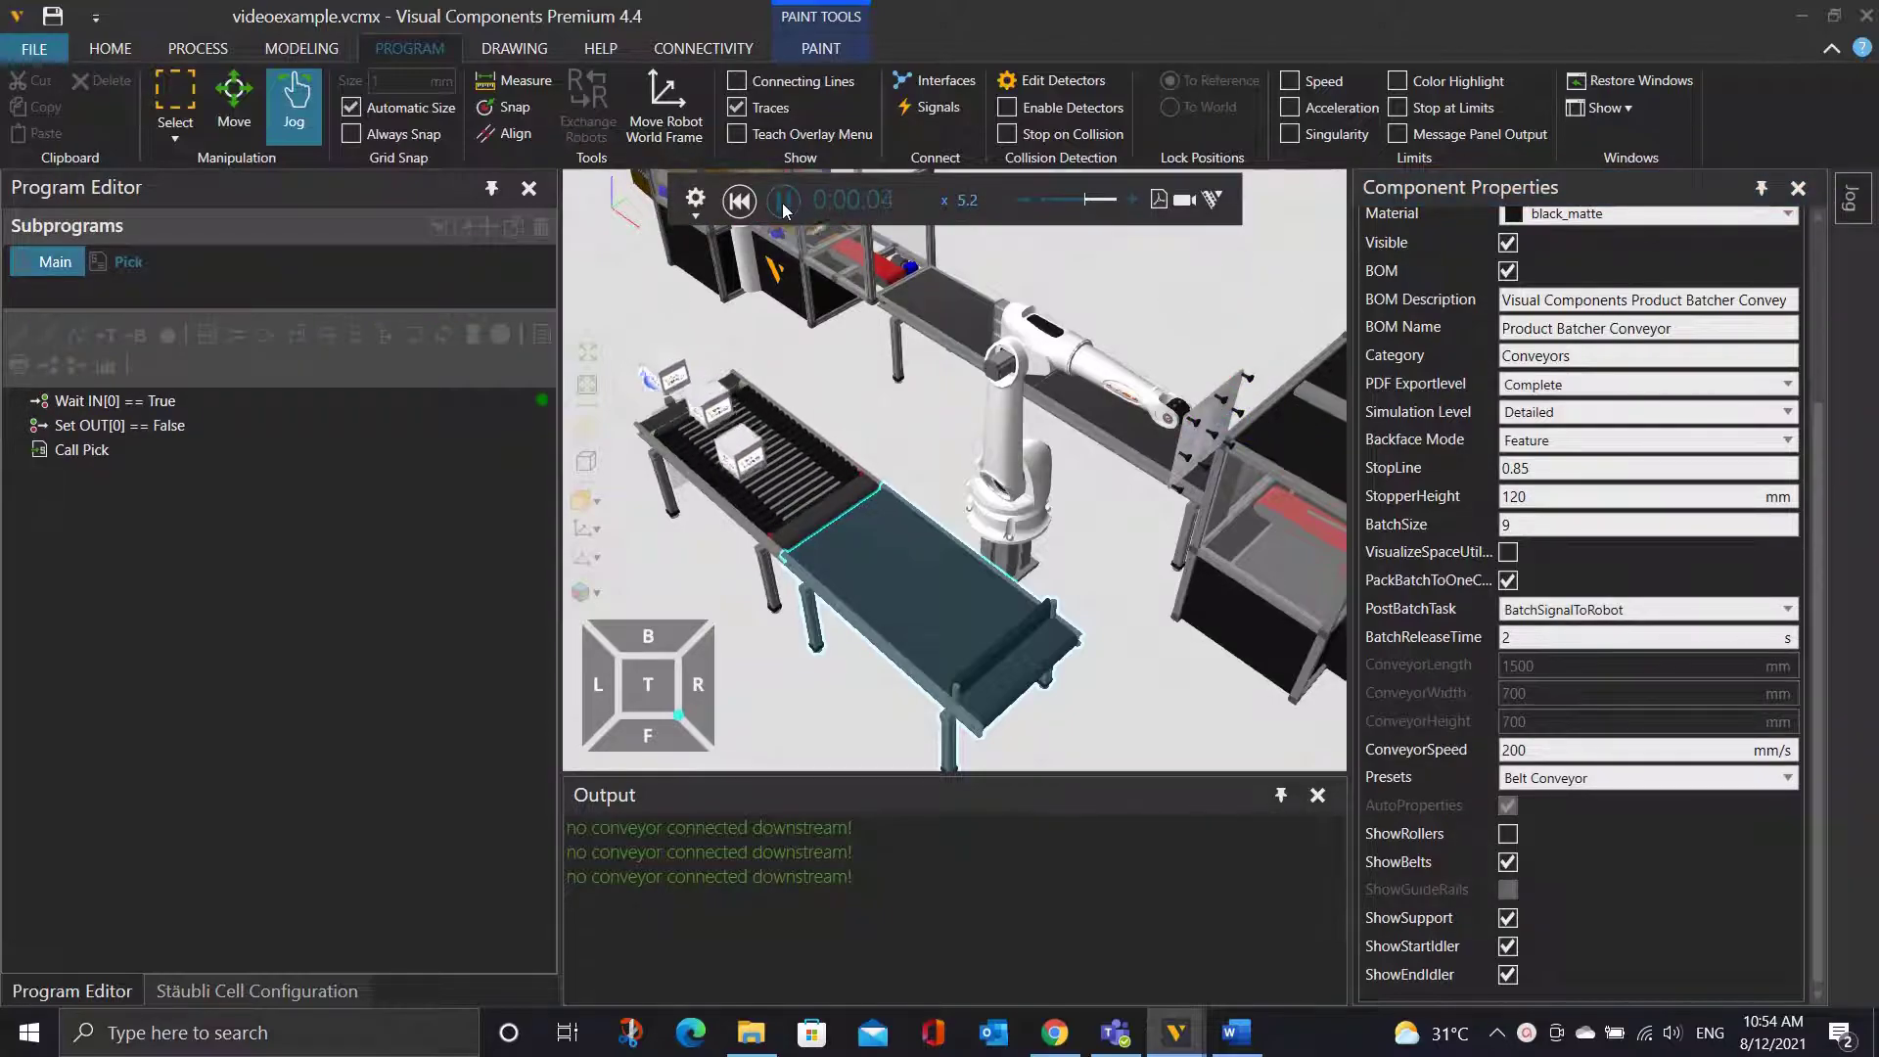
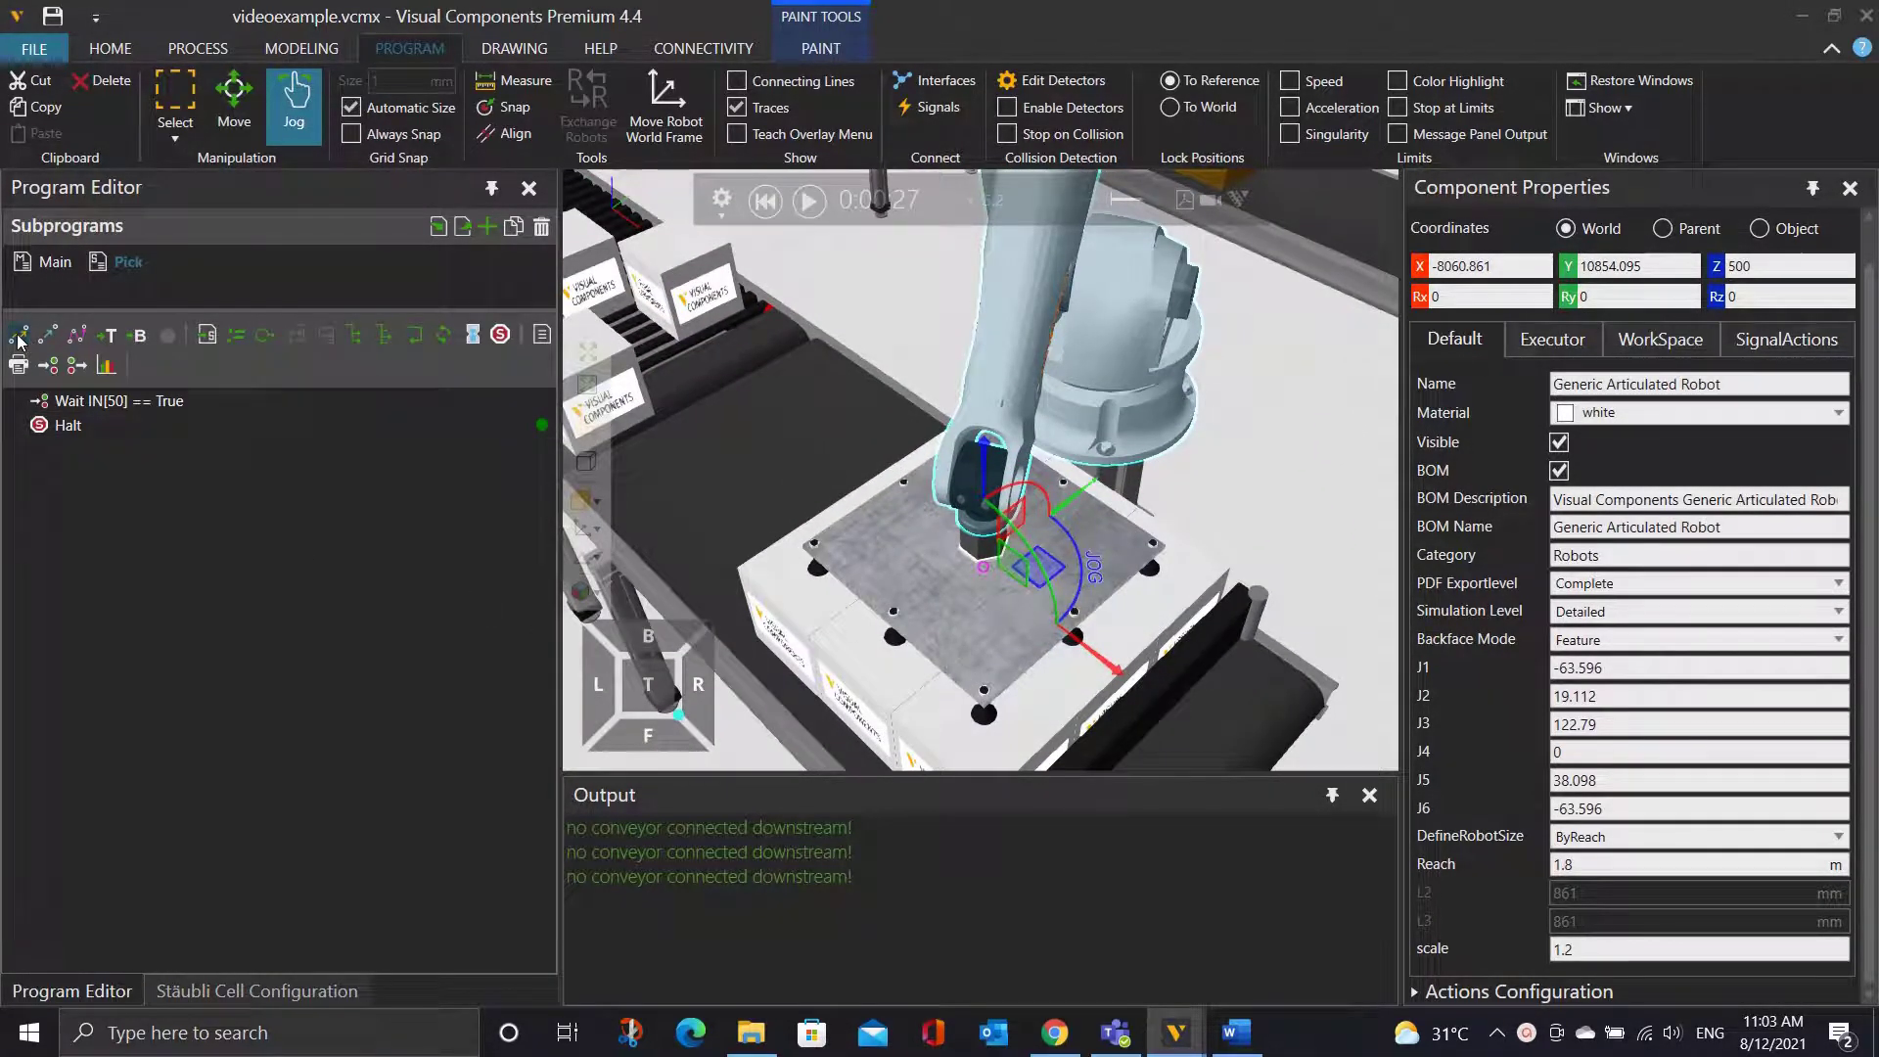
Record a linear pick point on the boxes, raise the gripper vertically to Z 1100, and record point-to-point and linear motions there.
click(47, 336)
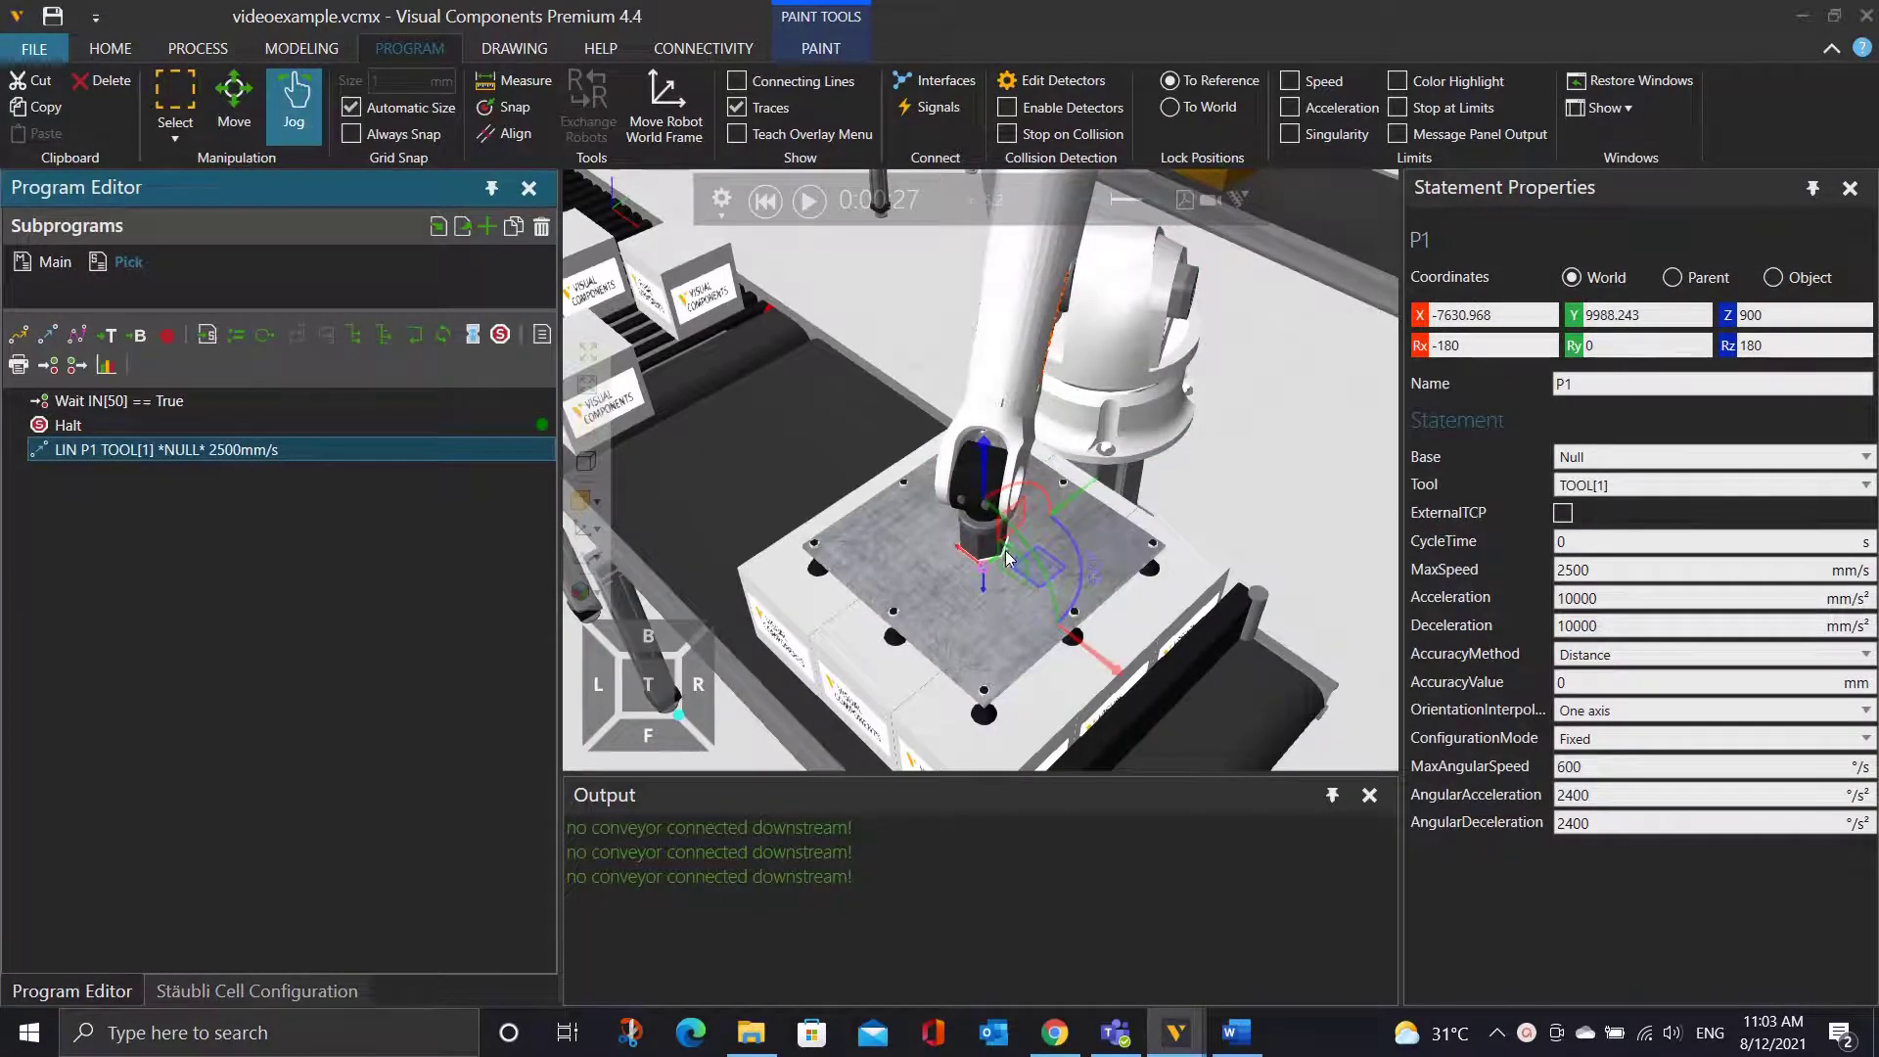
scroll(1067, 619, down, 2)
right_drag(1066, 620, 1247, 659)
click(1011, 431)
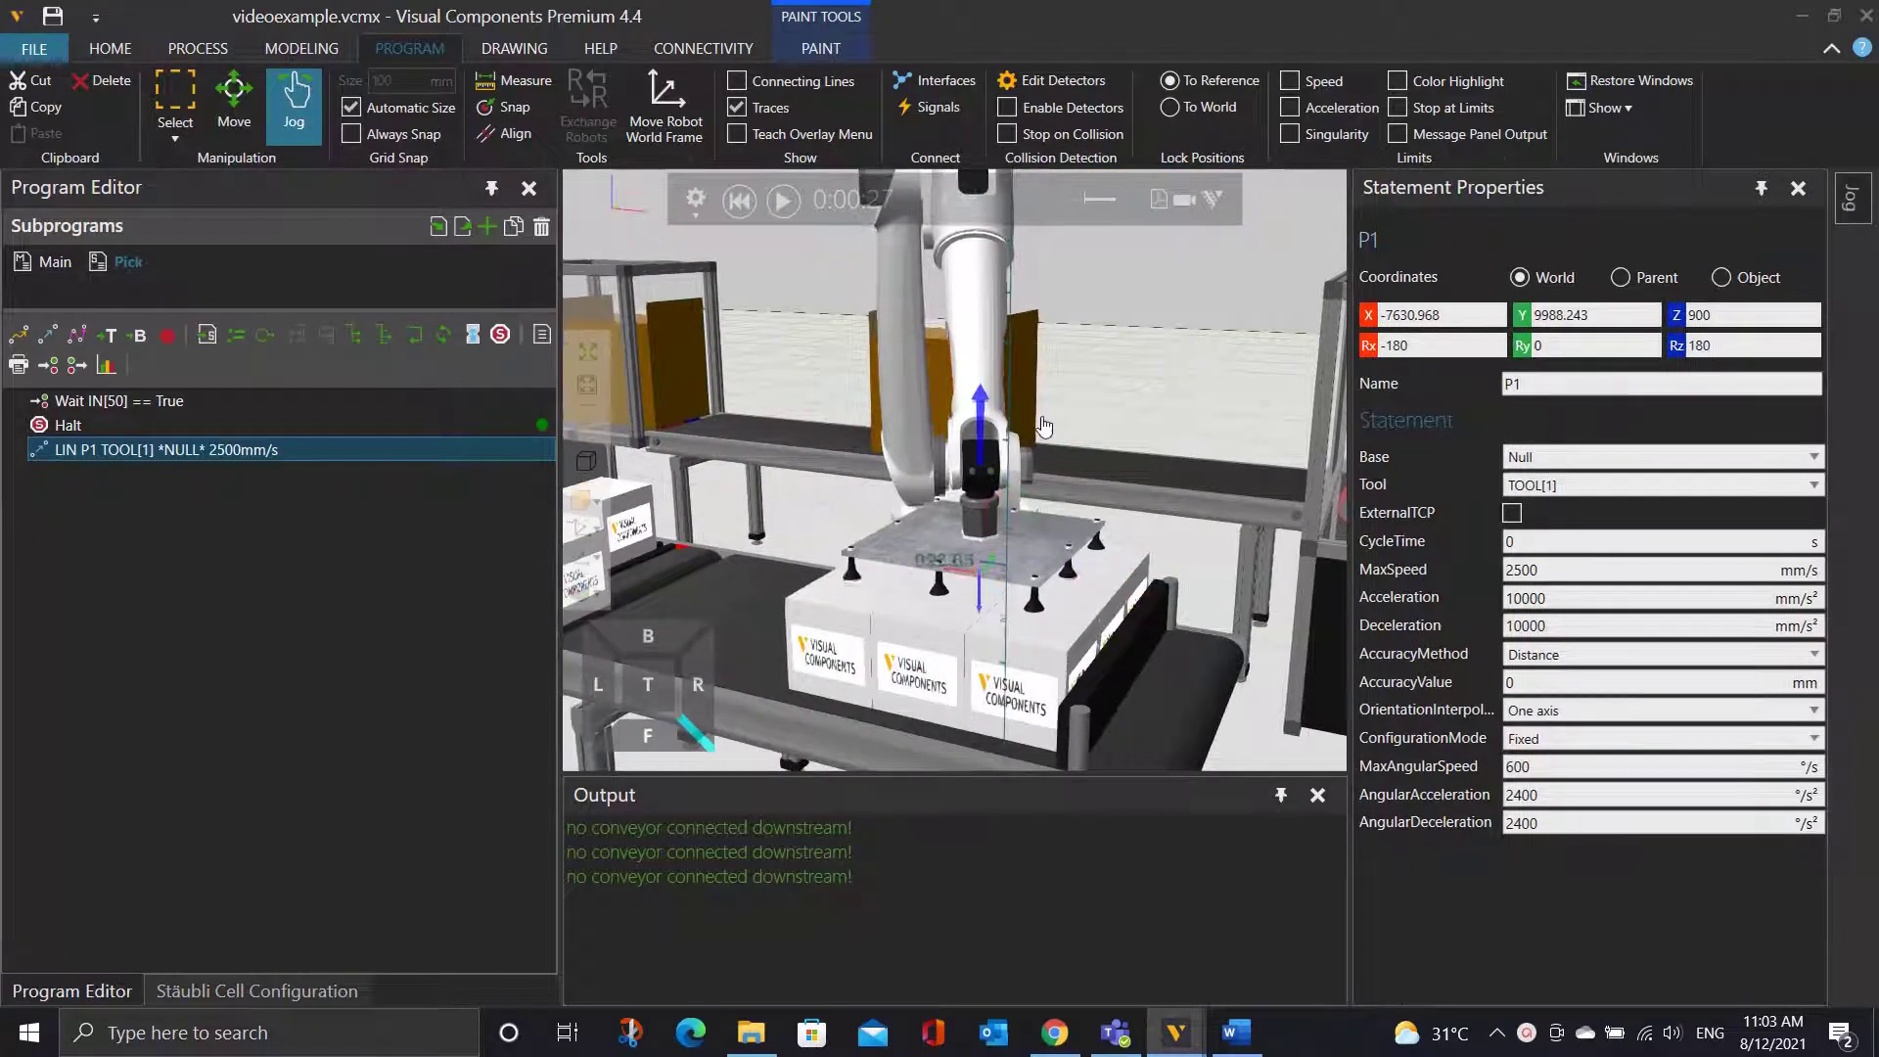
drag(1017, 419, 1017, 333)
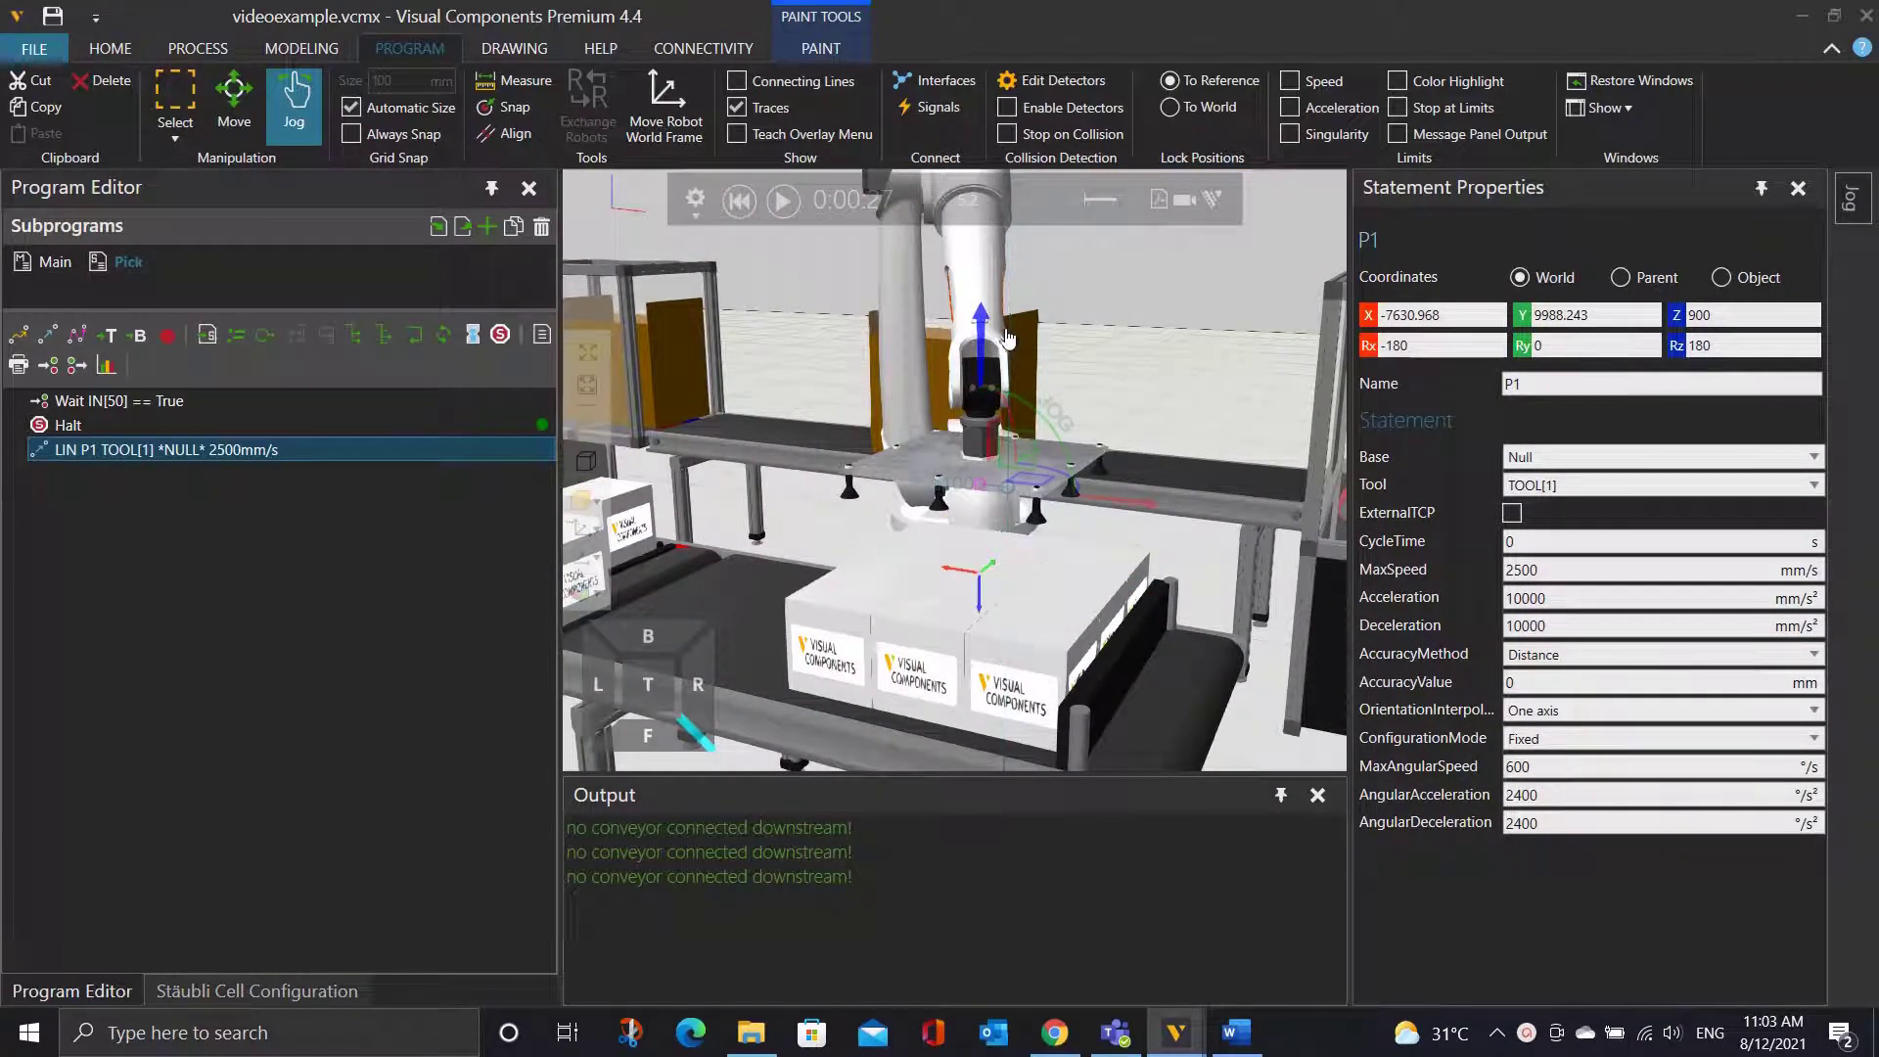
click(18, 335)
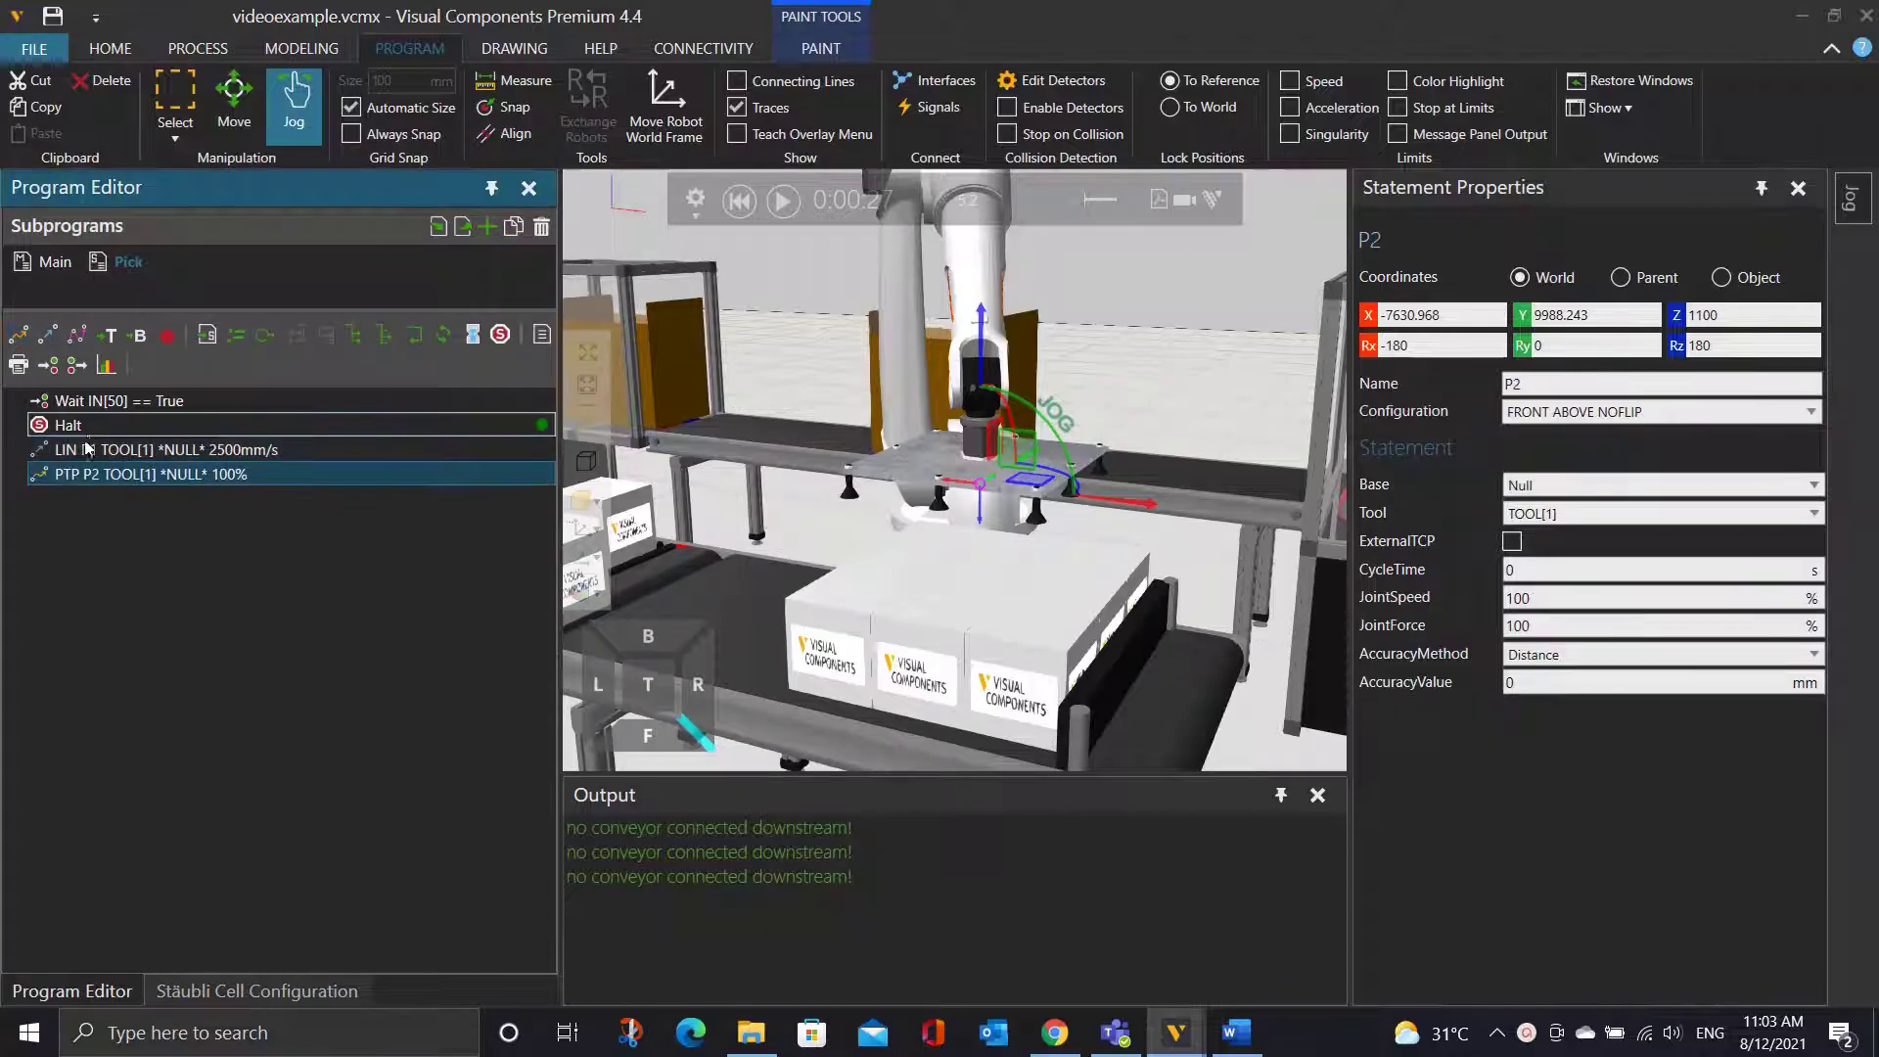
click(47, 335)
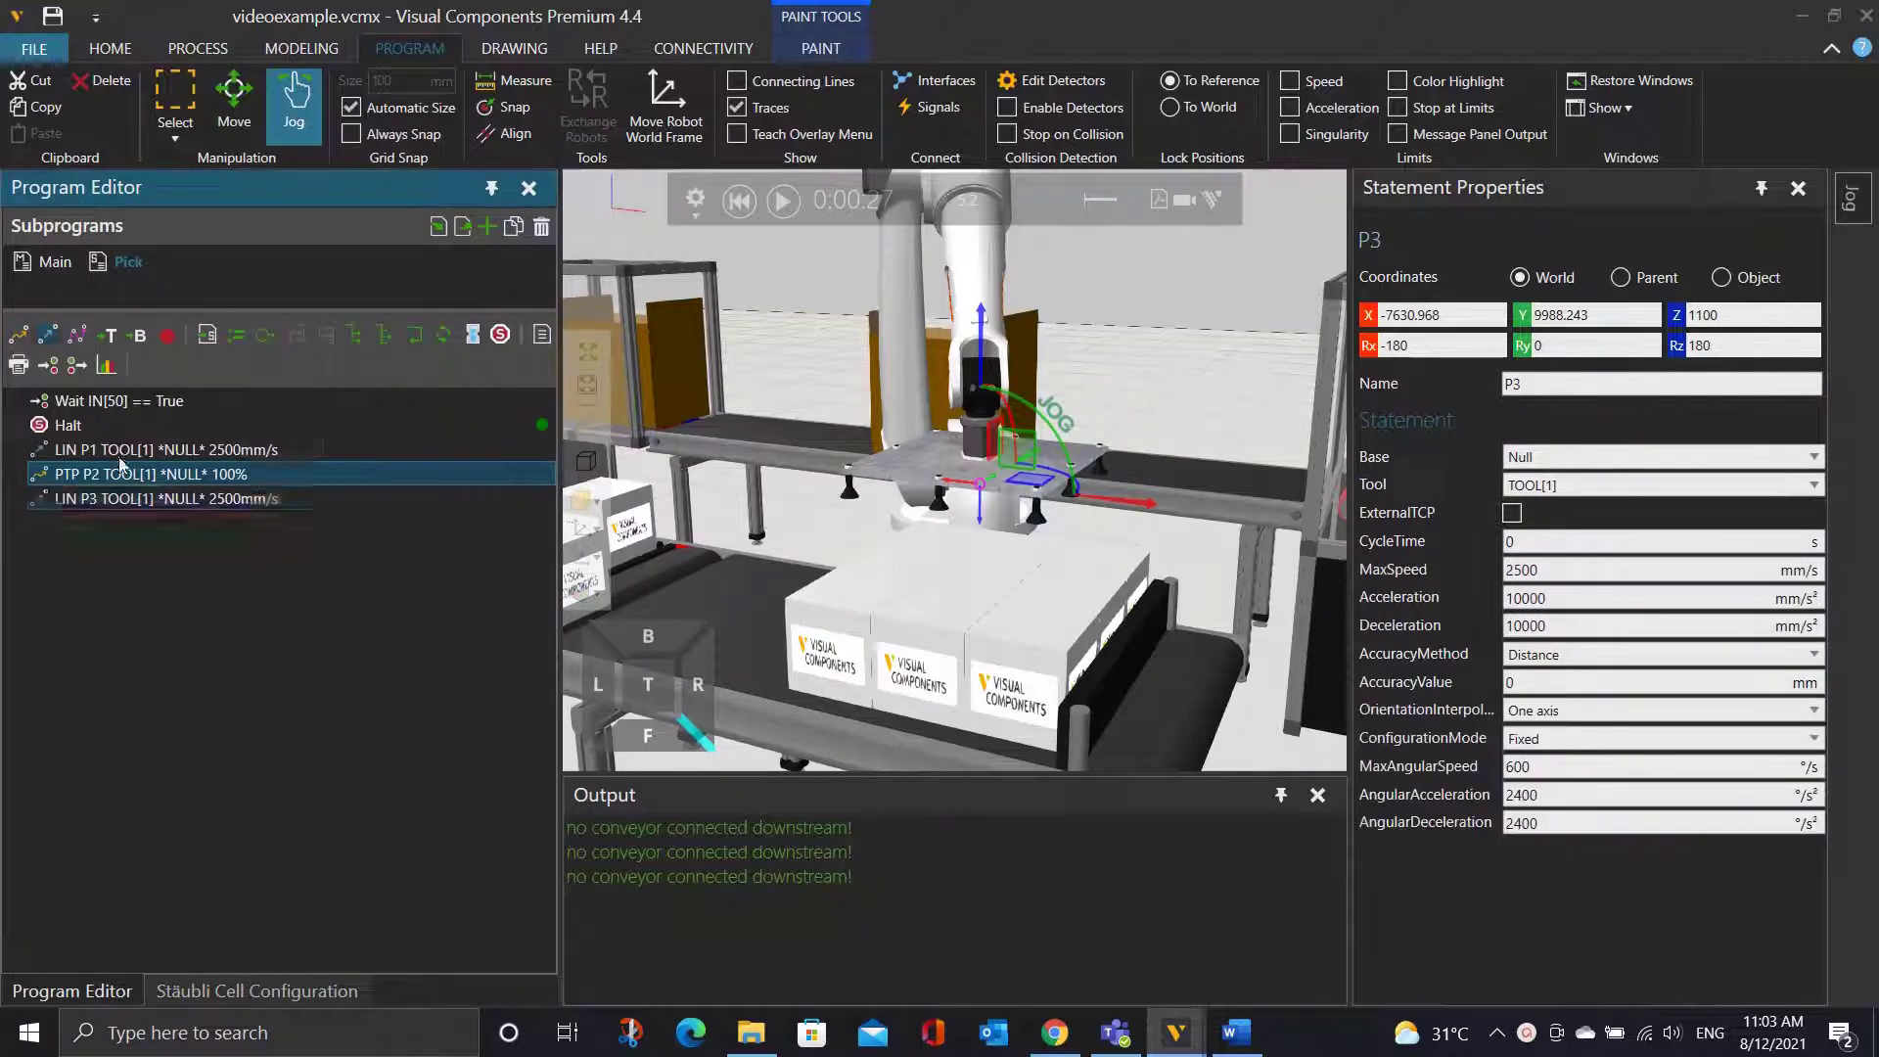
Move the point-to-point motion P2 above the linear motion P1 and check the robot's pick and retreat positions.
drag(122, 475, 123, 449)
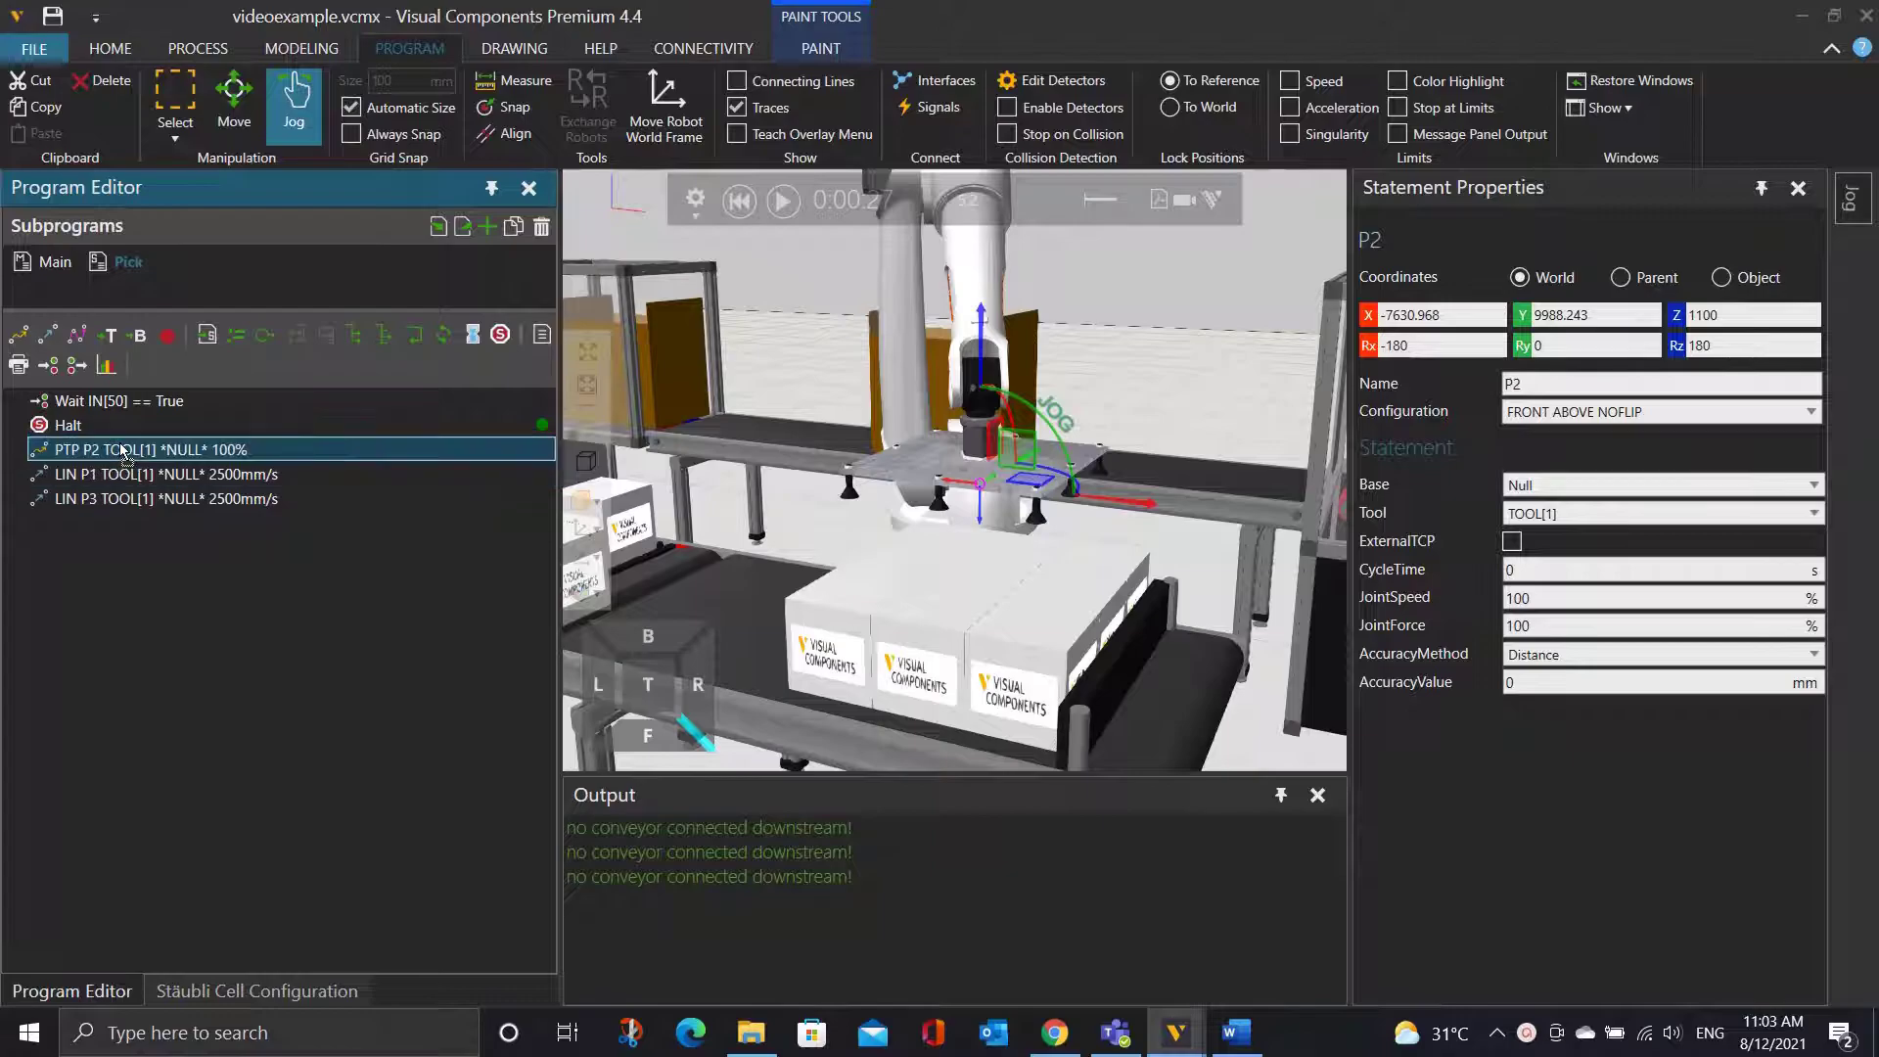
click(280, 473)
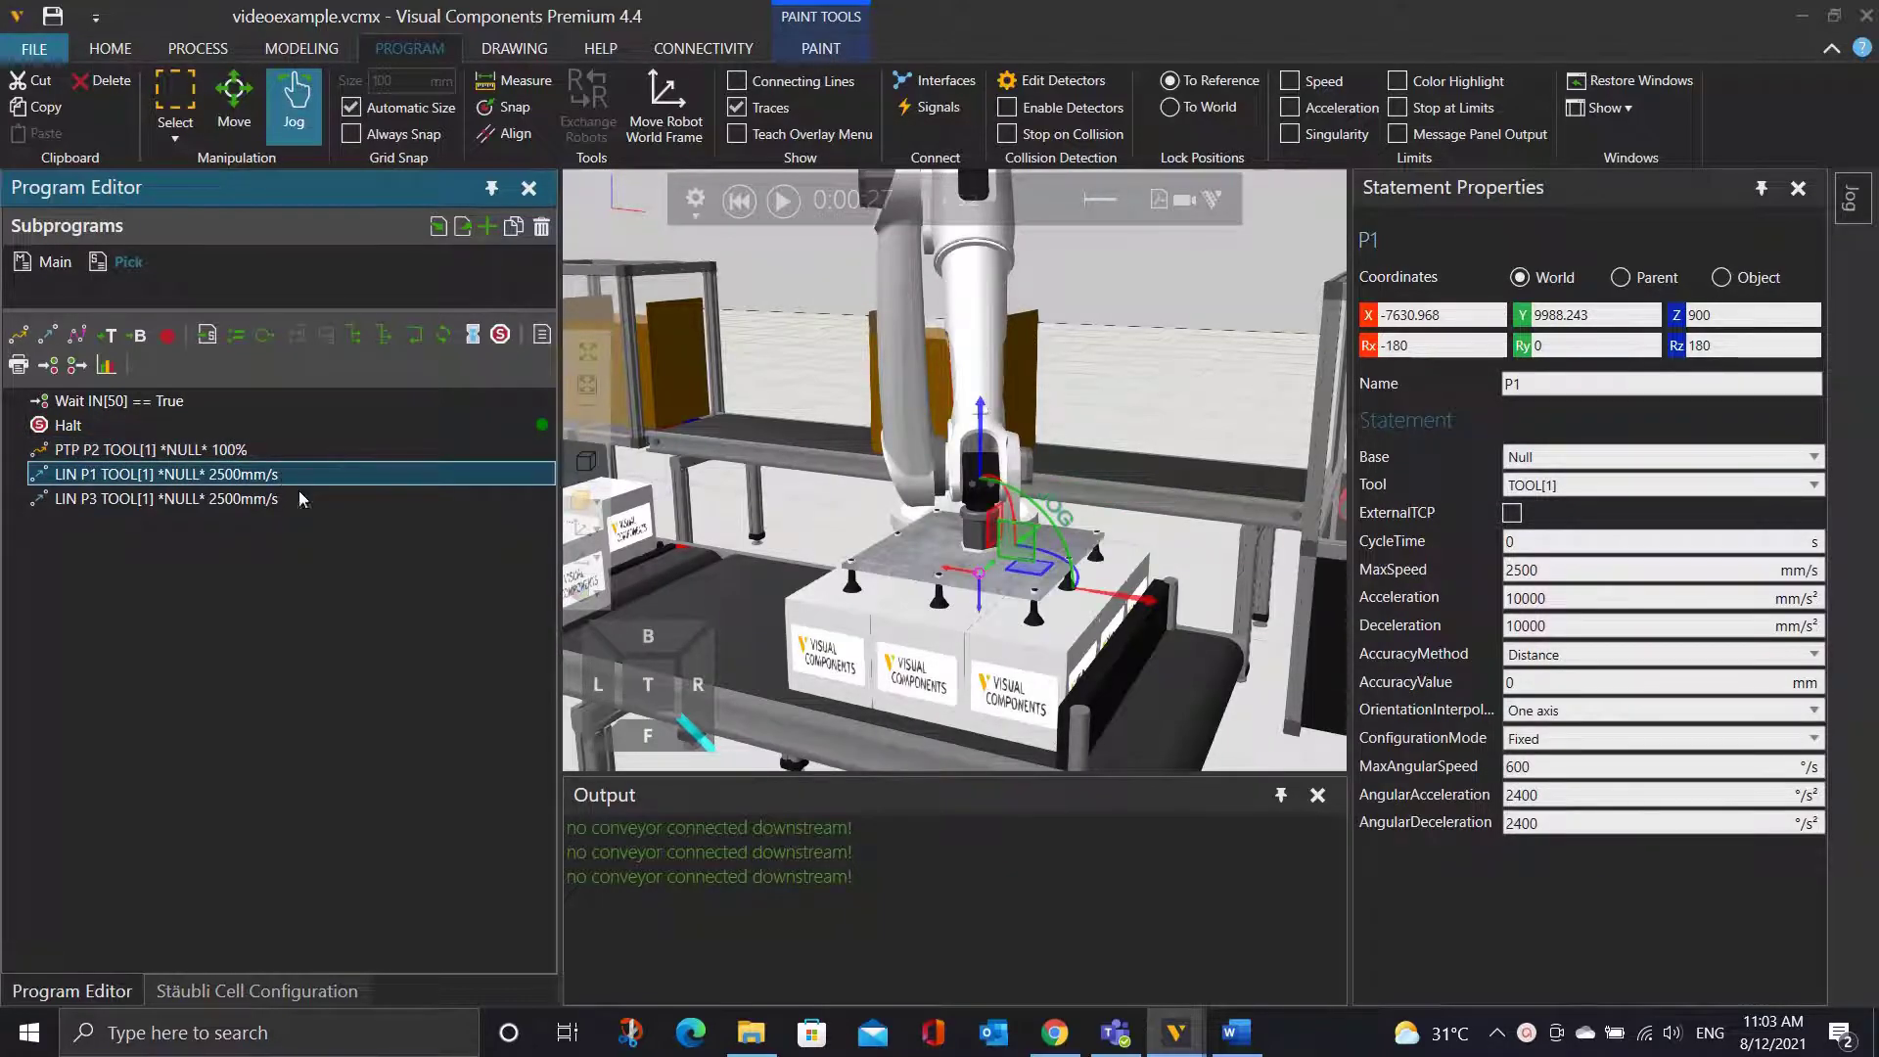
click(301, 496)
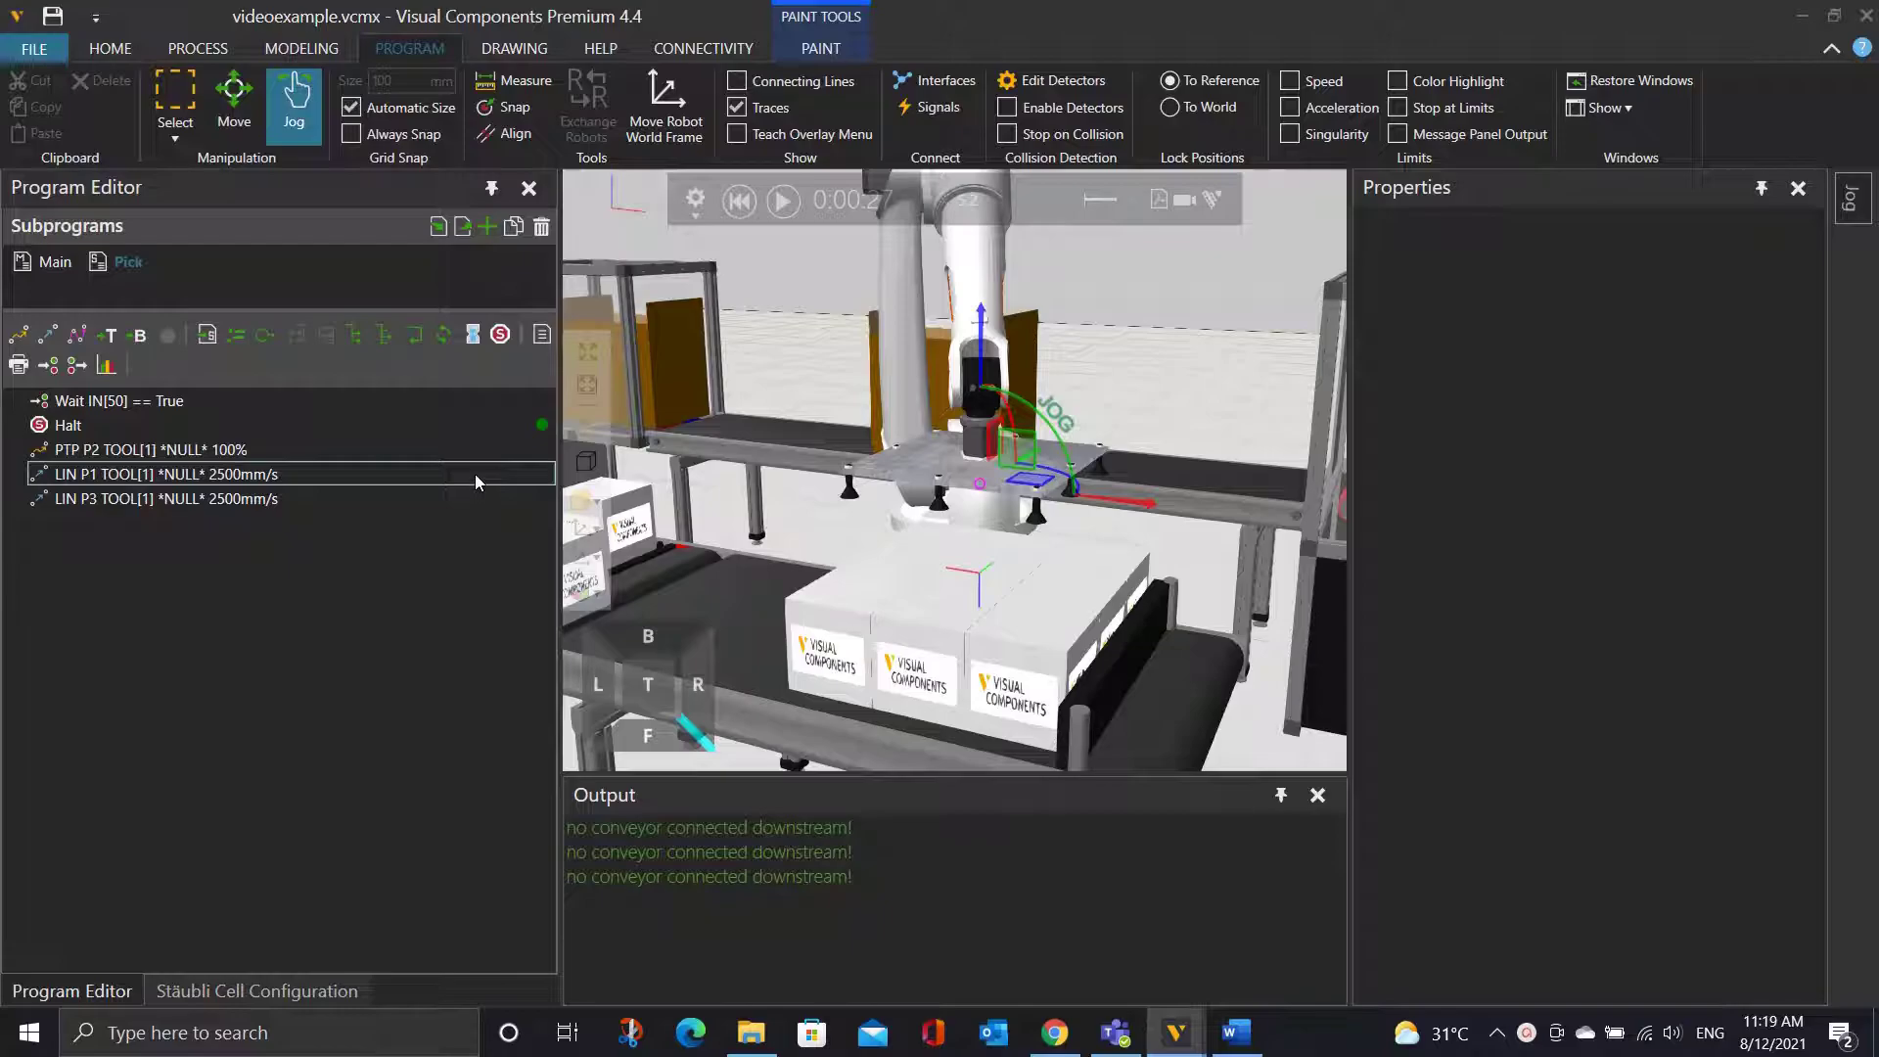
Insert a set-output statement after the linear pick motion P1, with output port 1 set to True.
click(475, 474)
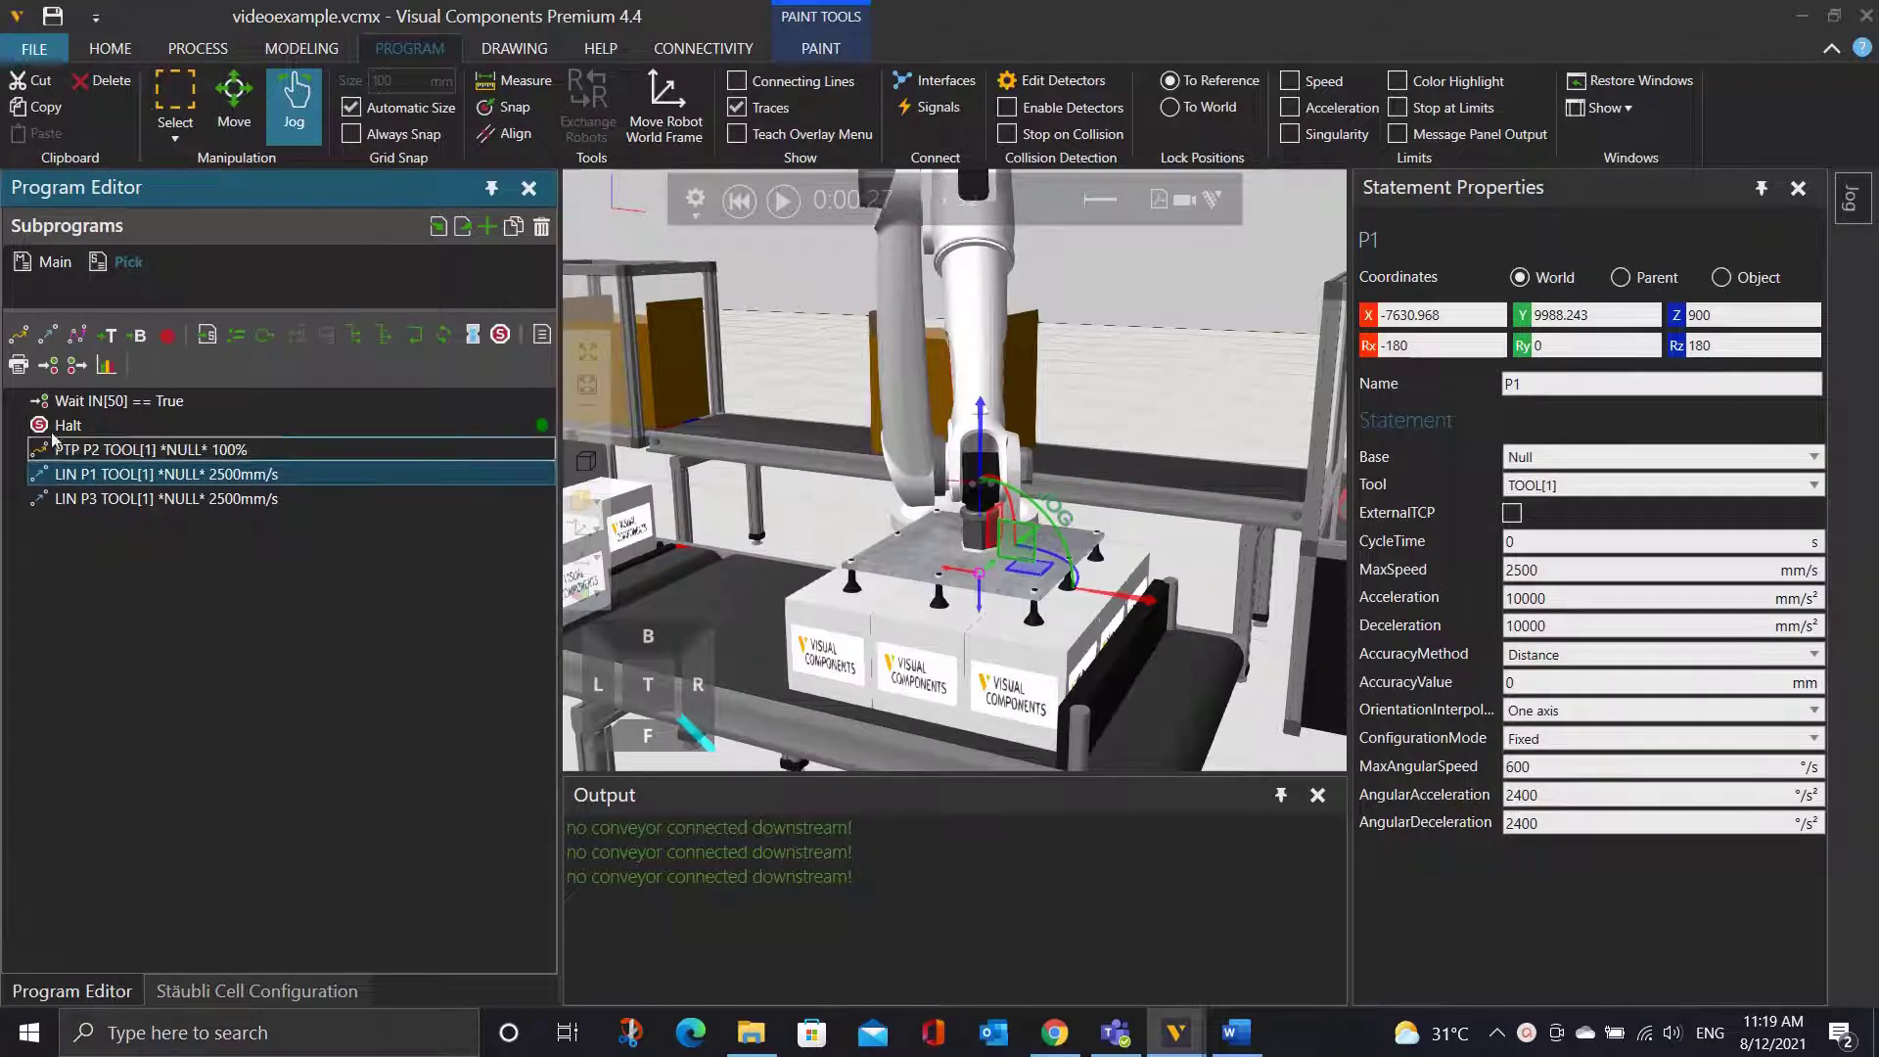
click(78, 367)
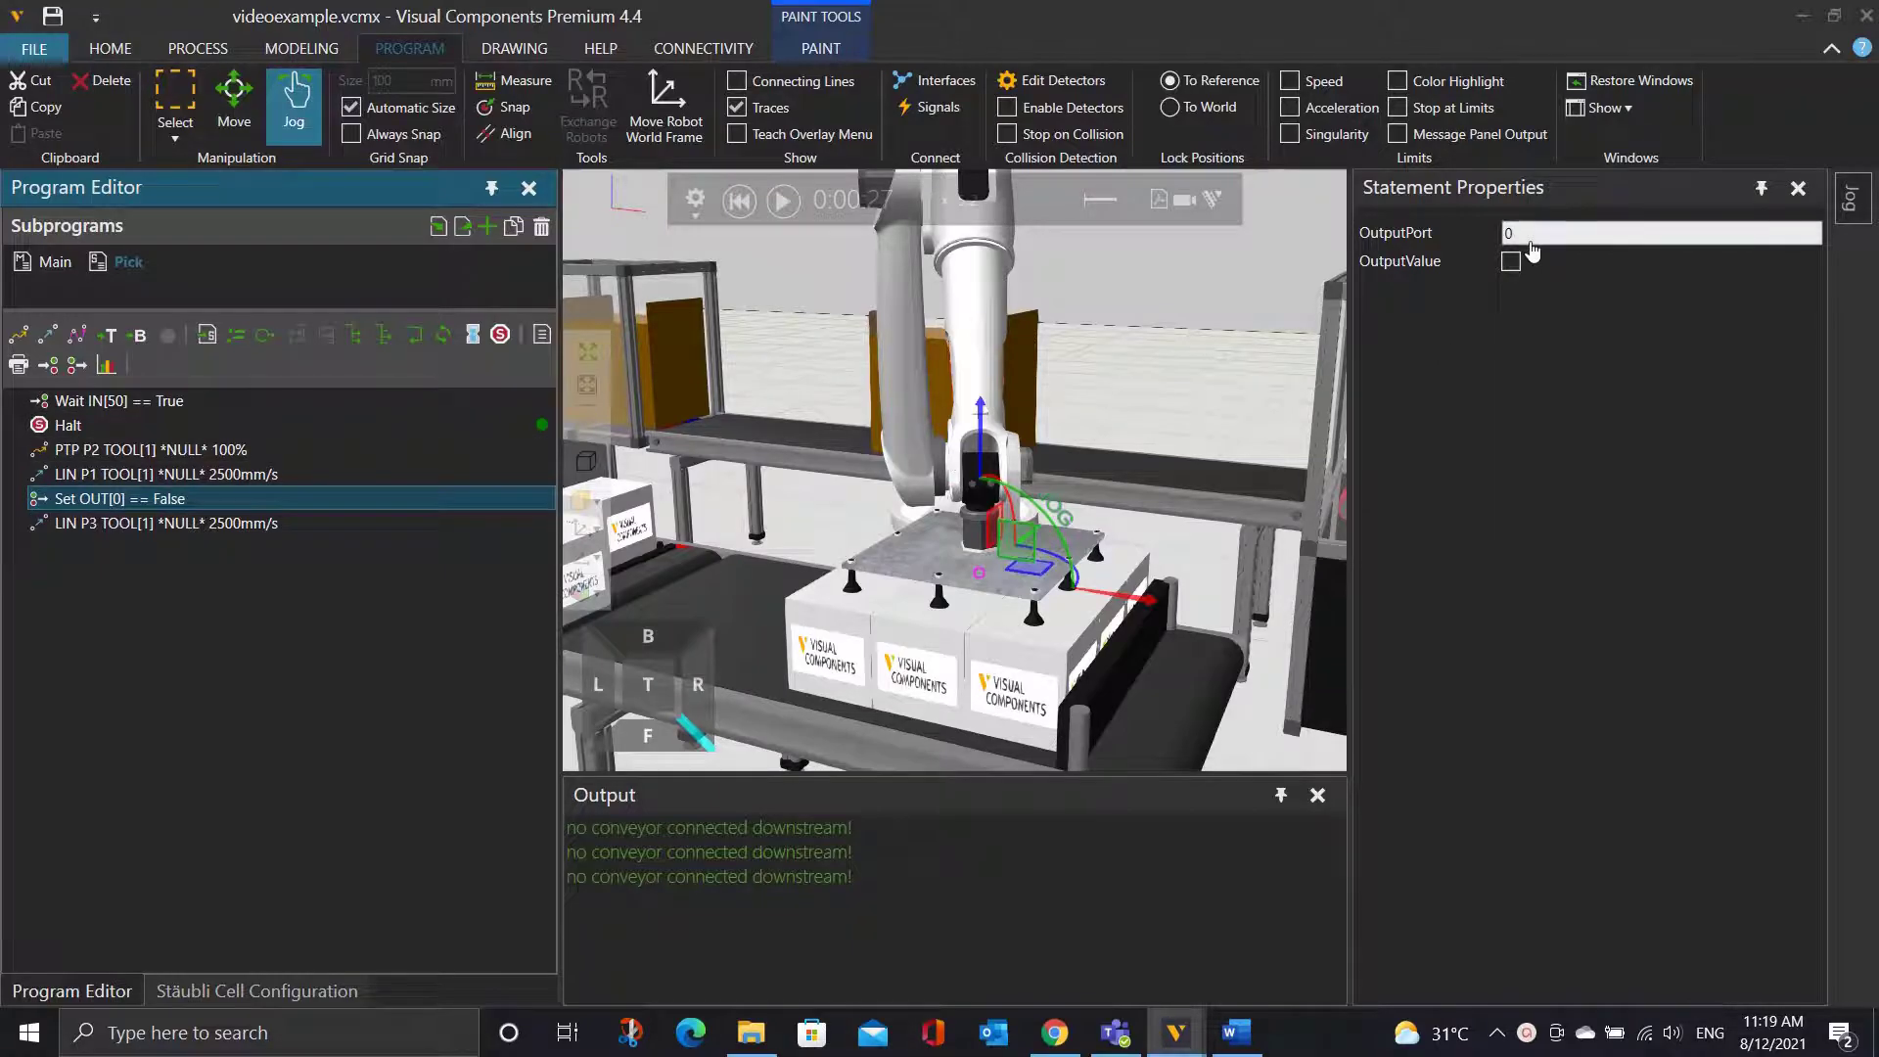
click(1532, 240)
double_click(1511, 242)
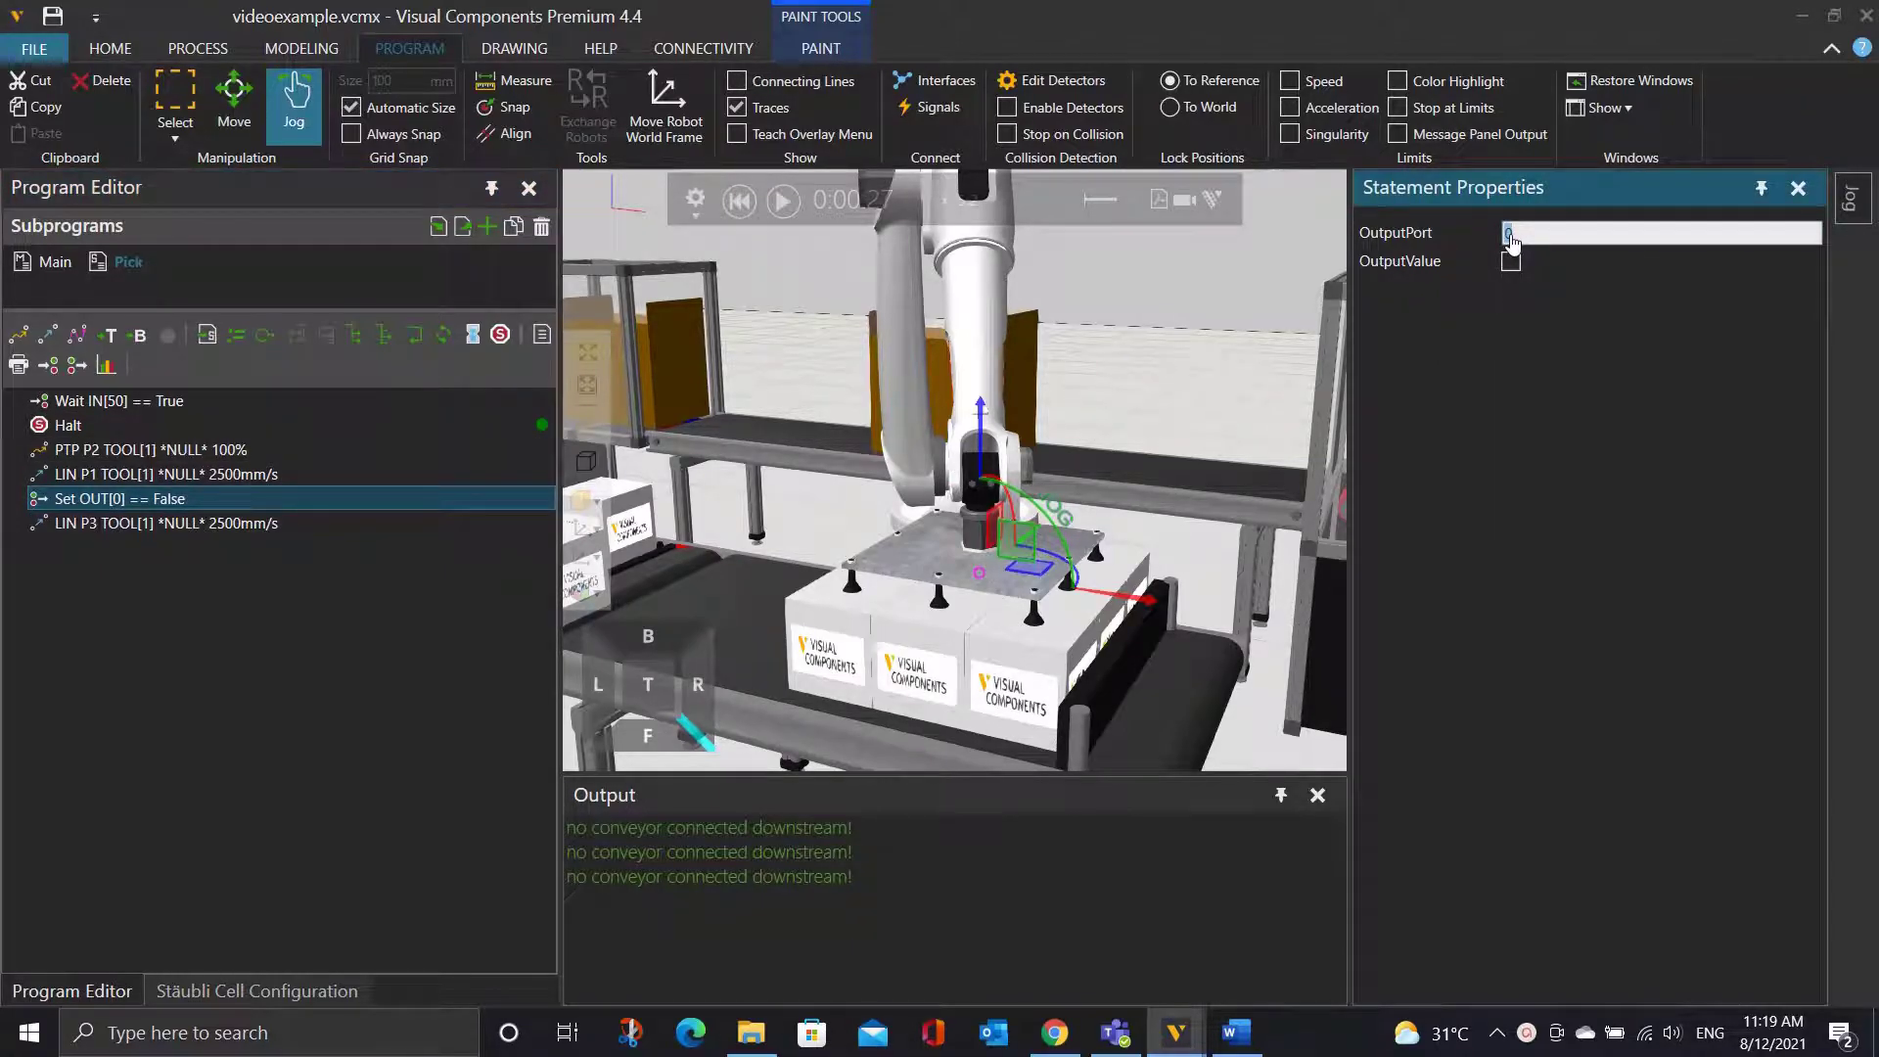
text(1)
click(1511, 262)
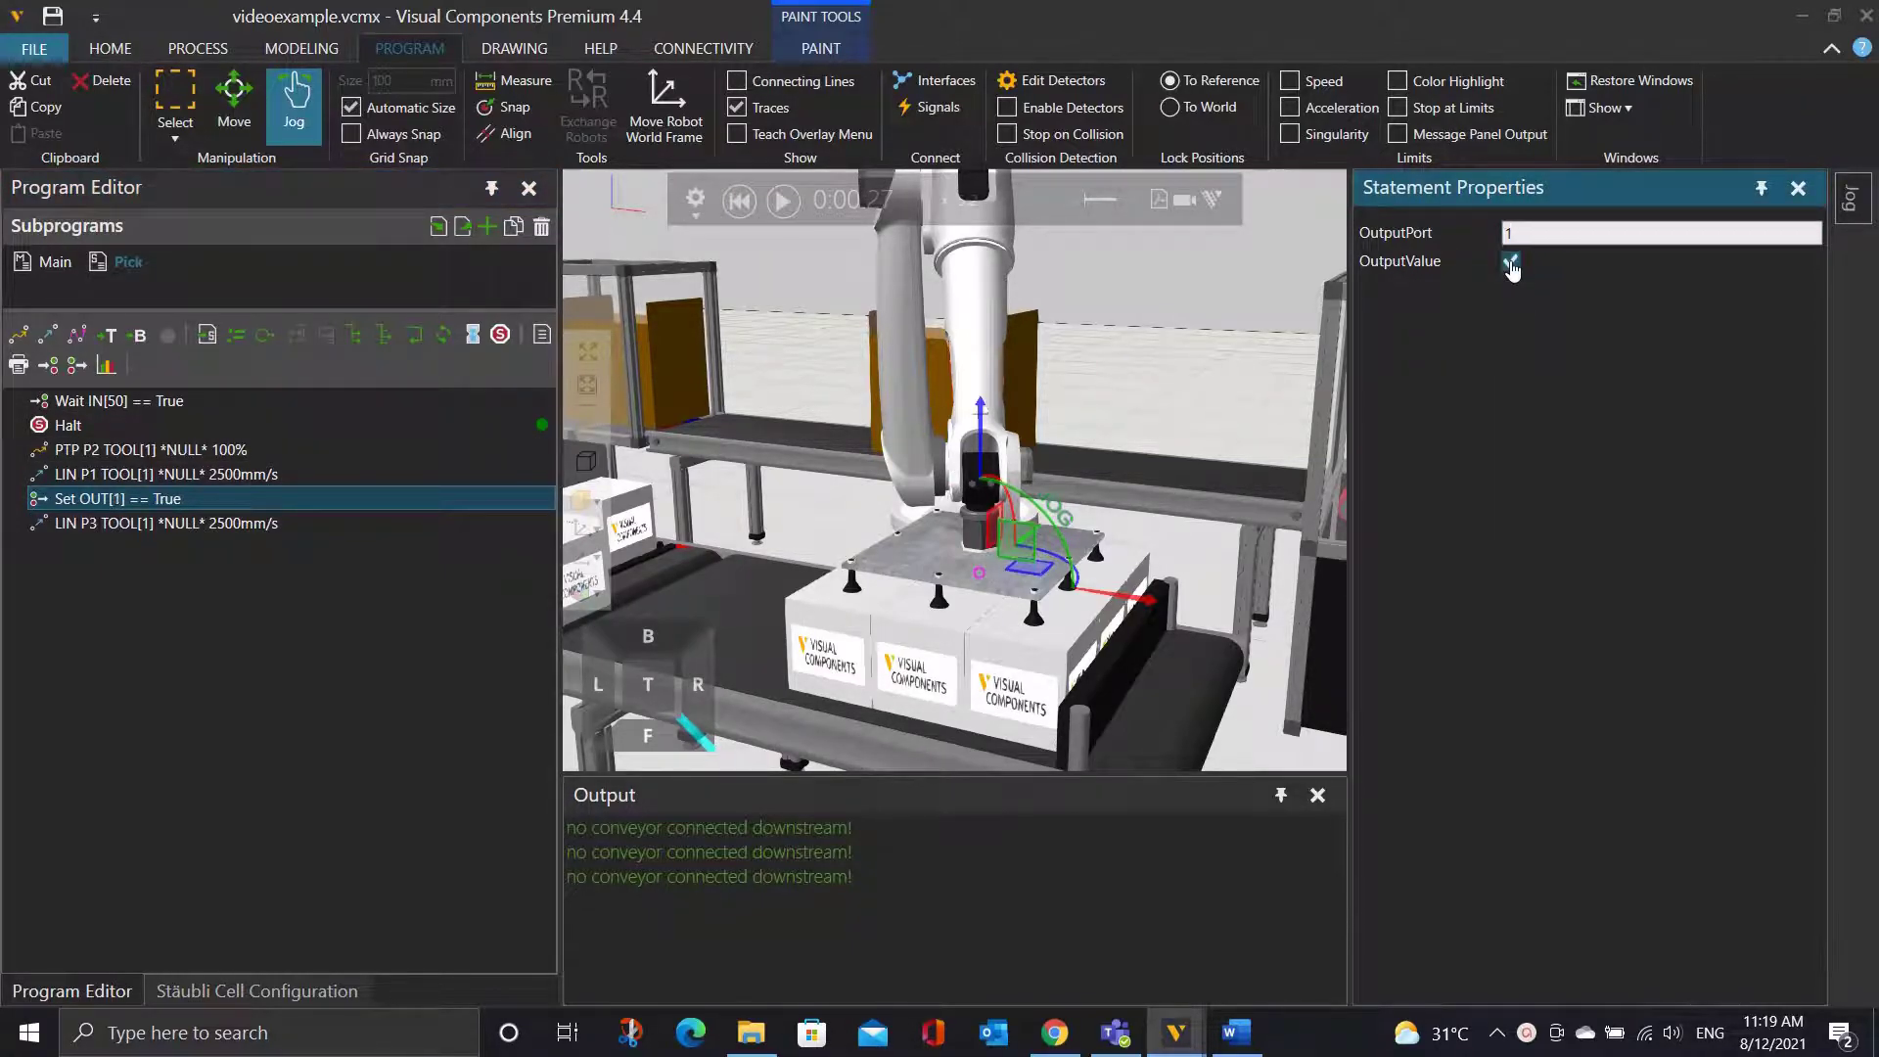
Expand the robot's Actions Configuration and examine the signal actions assigned to output 1.
click(989, 357)
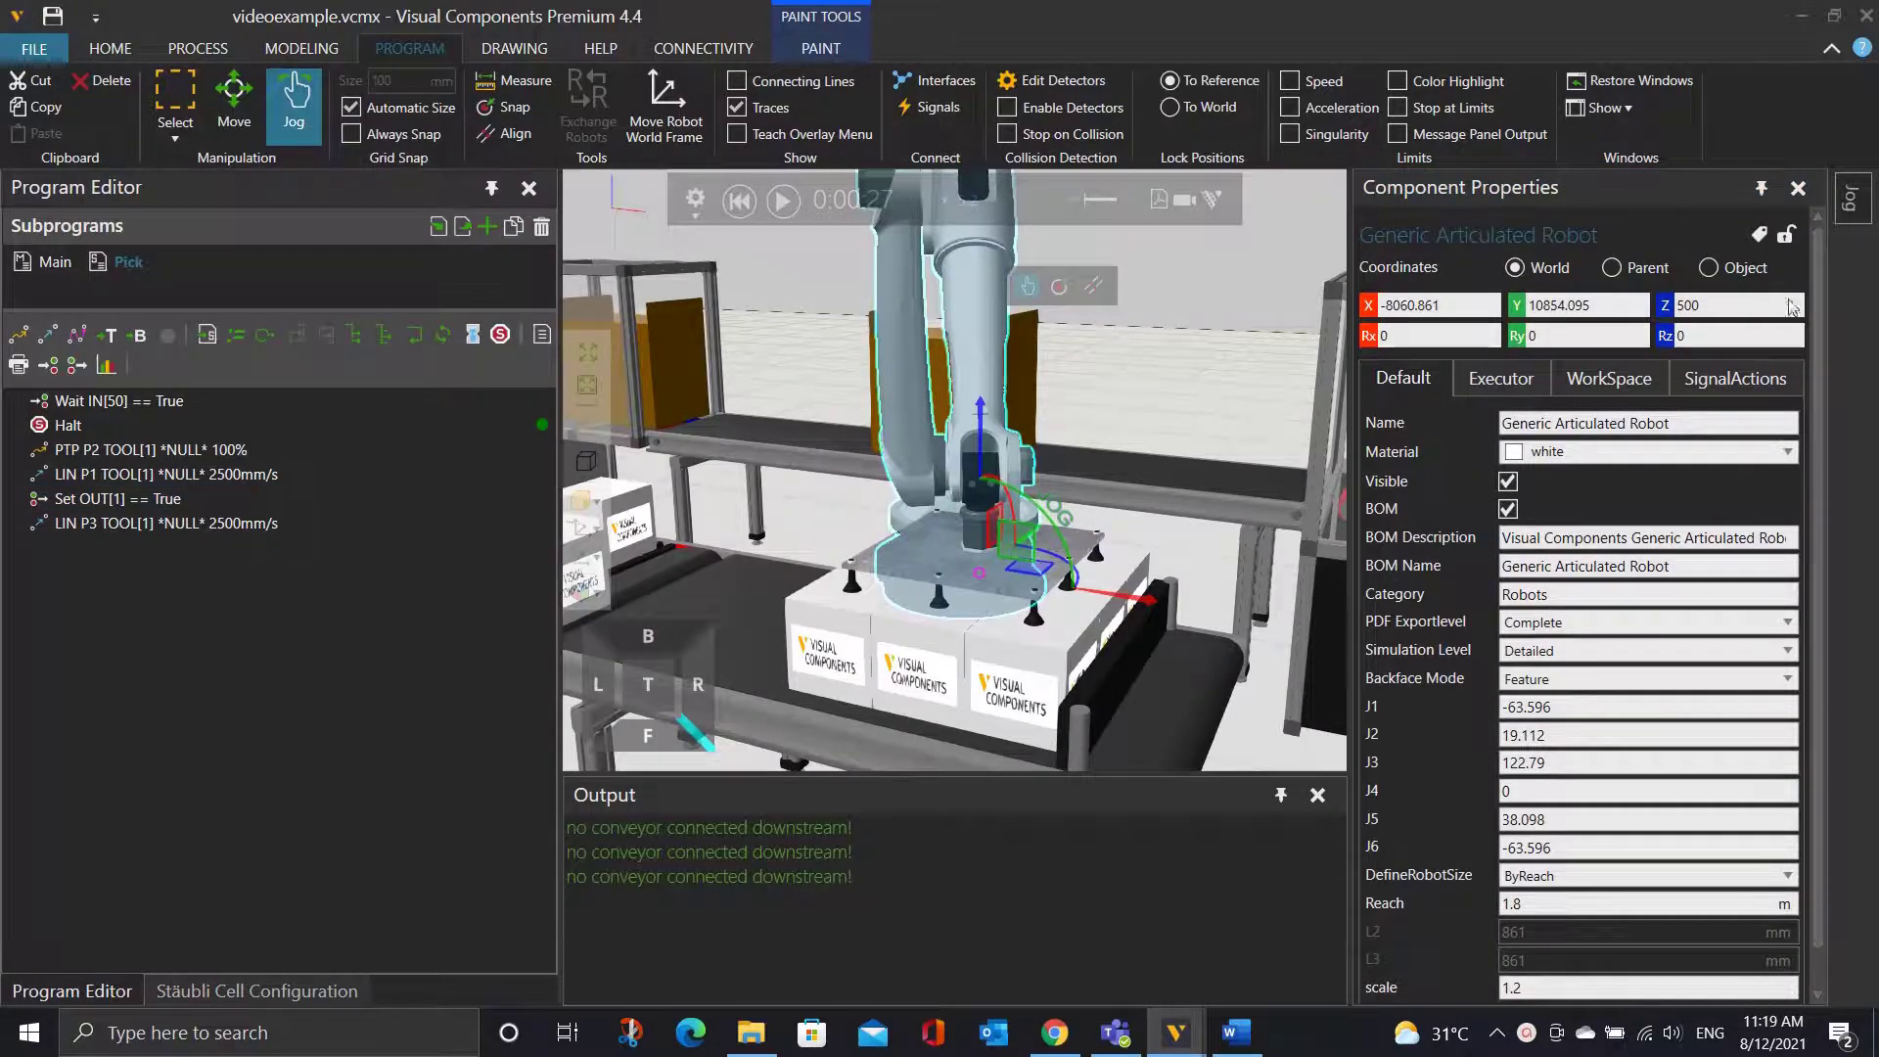
scroll(1735, 516, down, 1)
click(1468, 991)
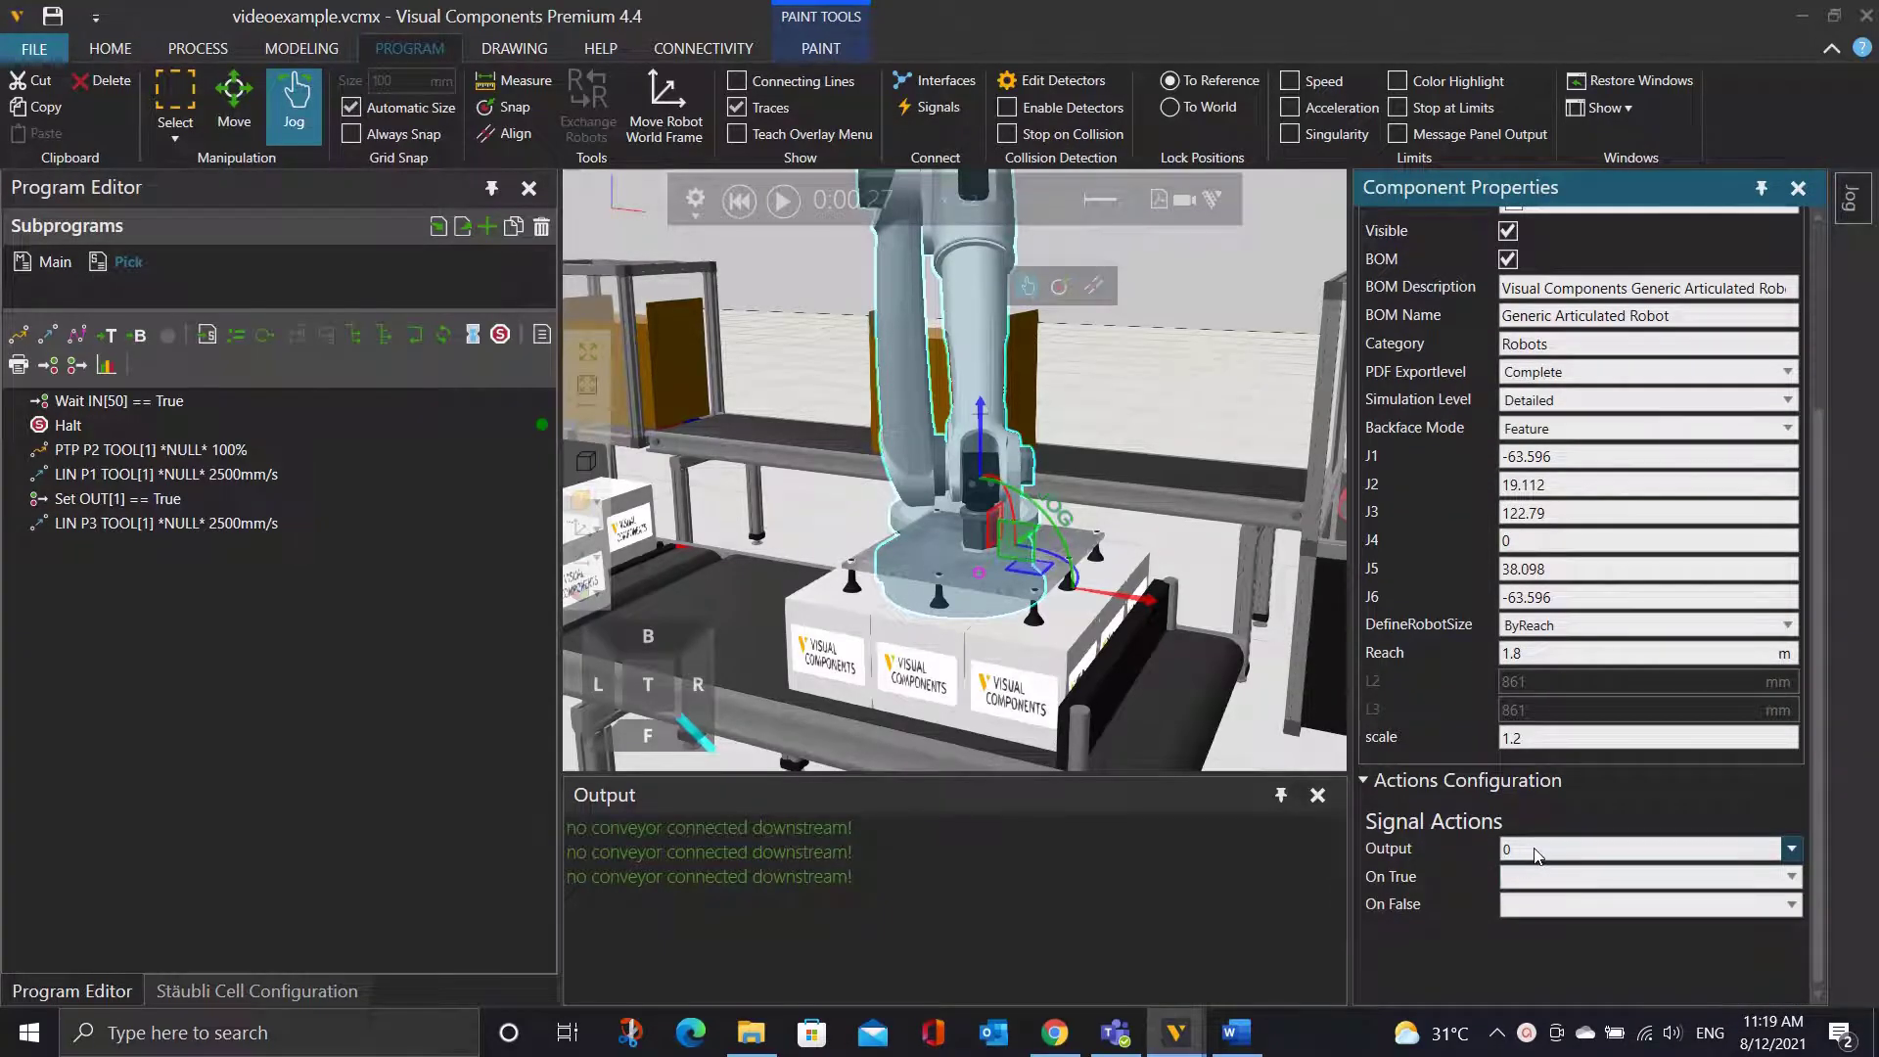
click(1534, 855)
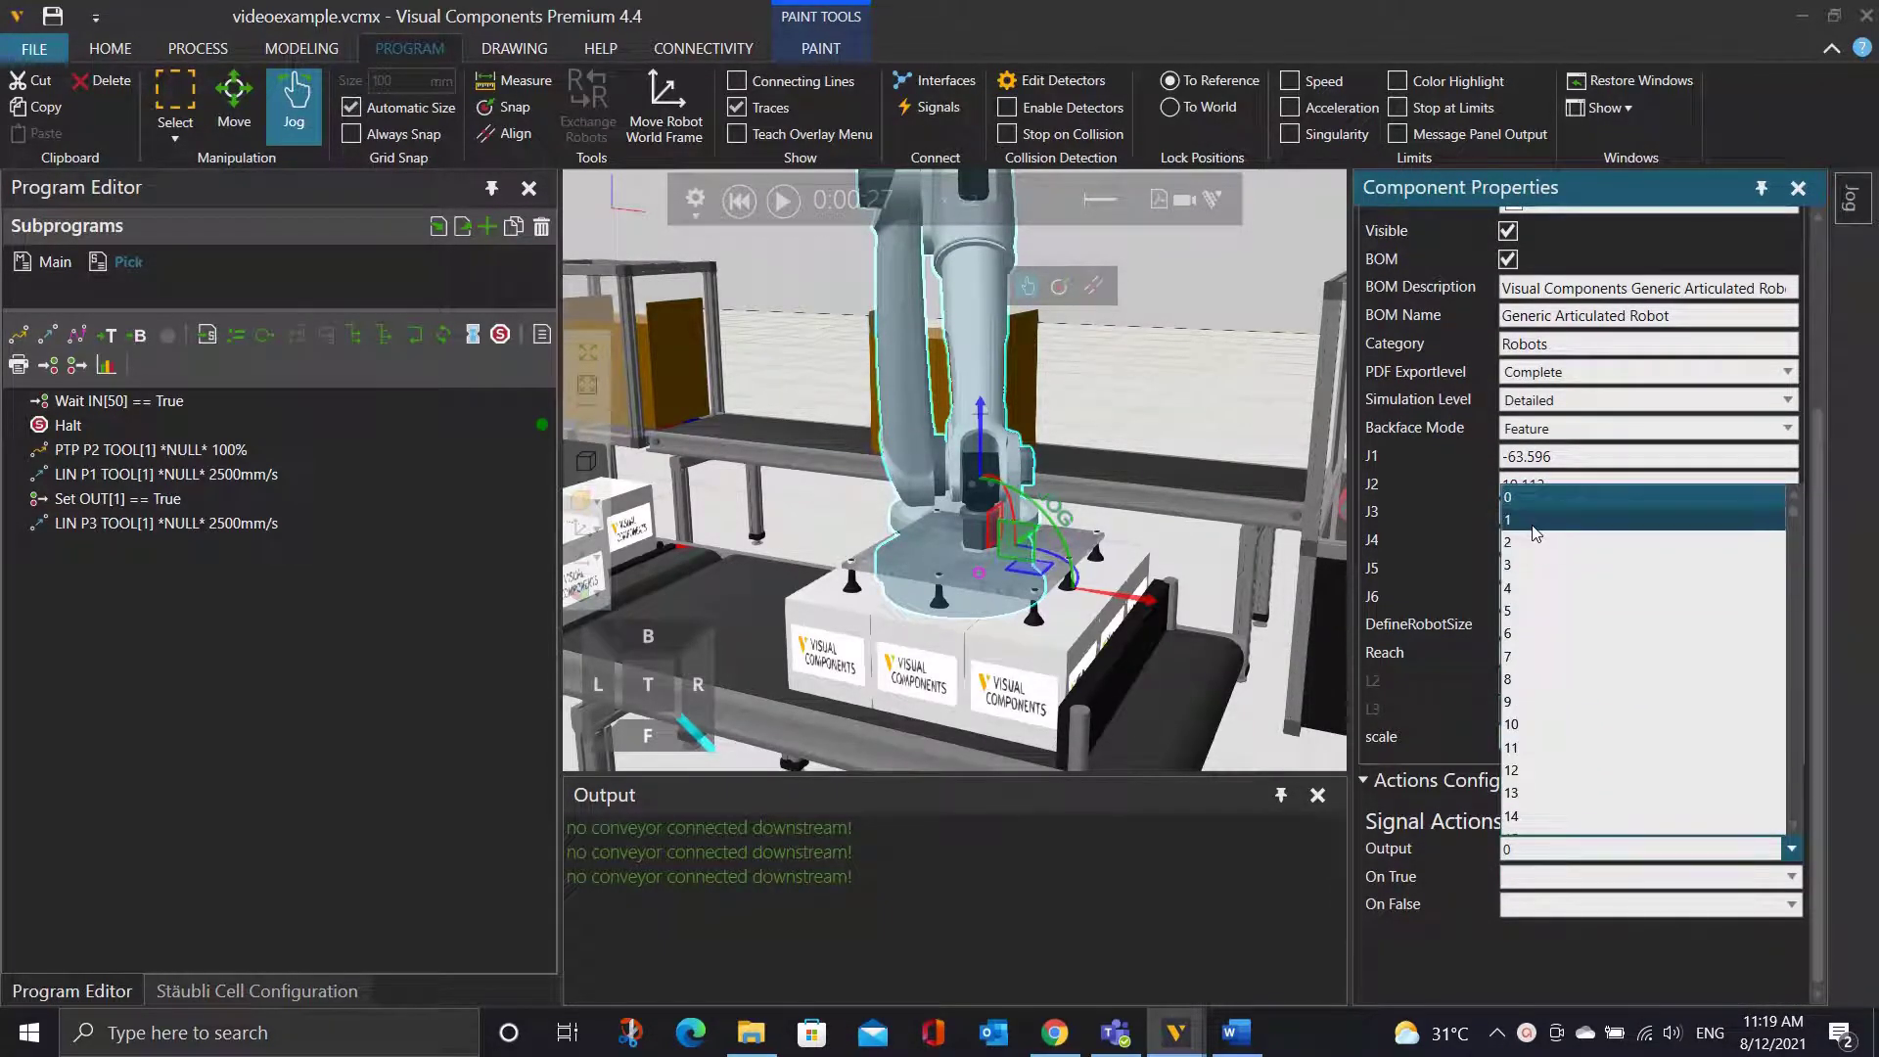
click(1535, 520)
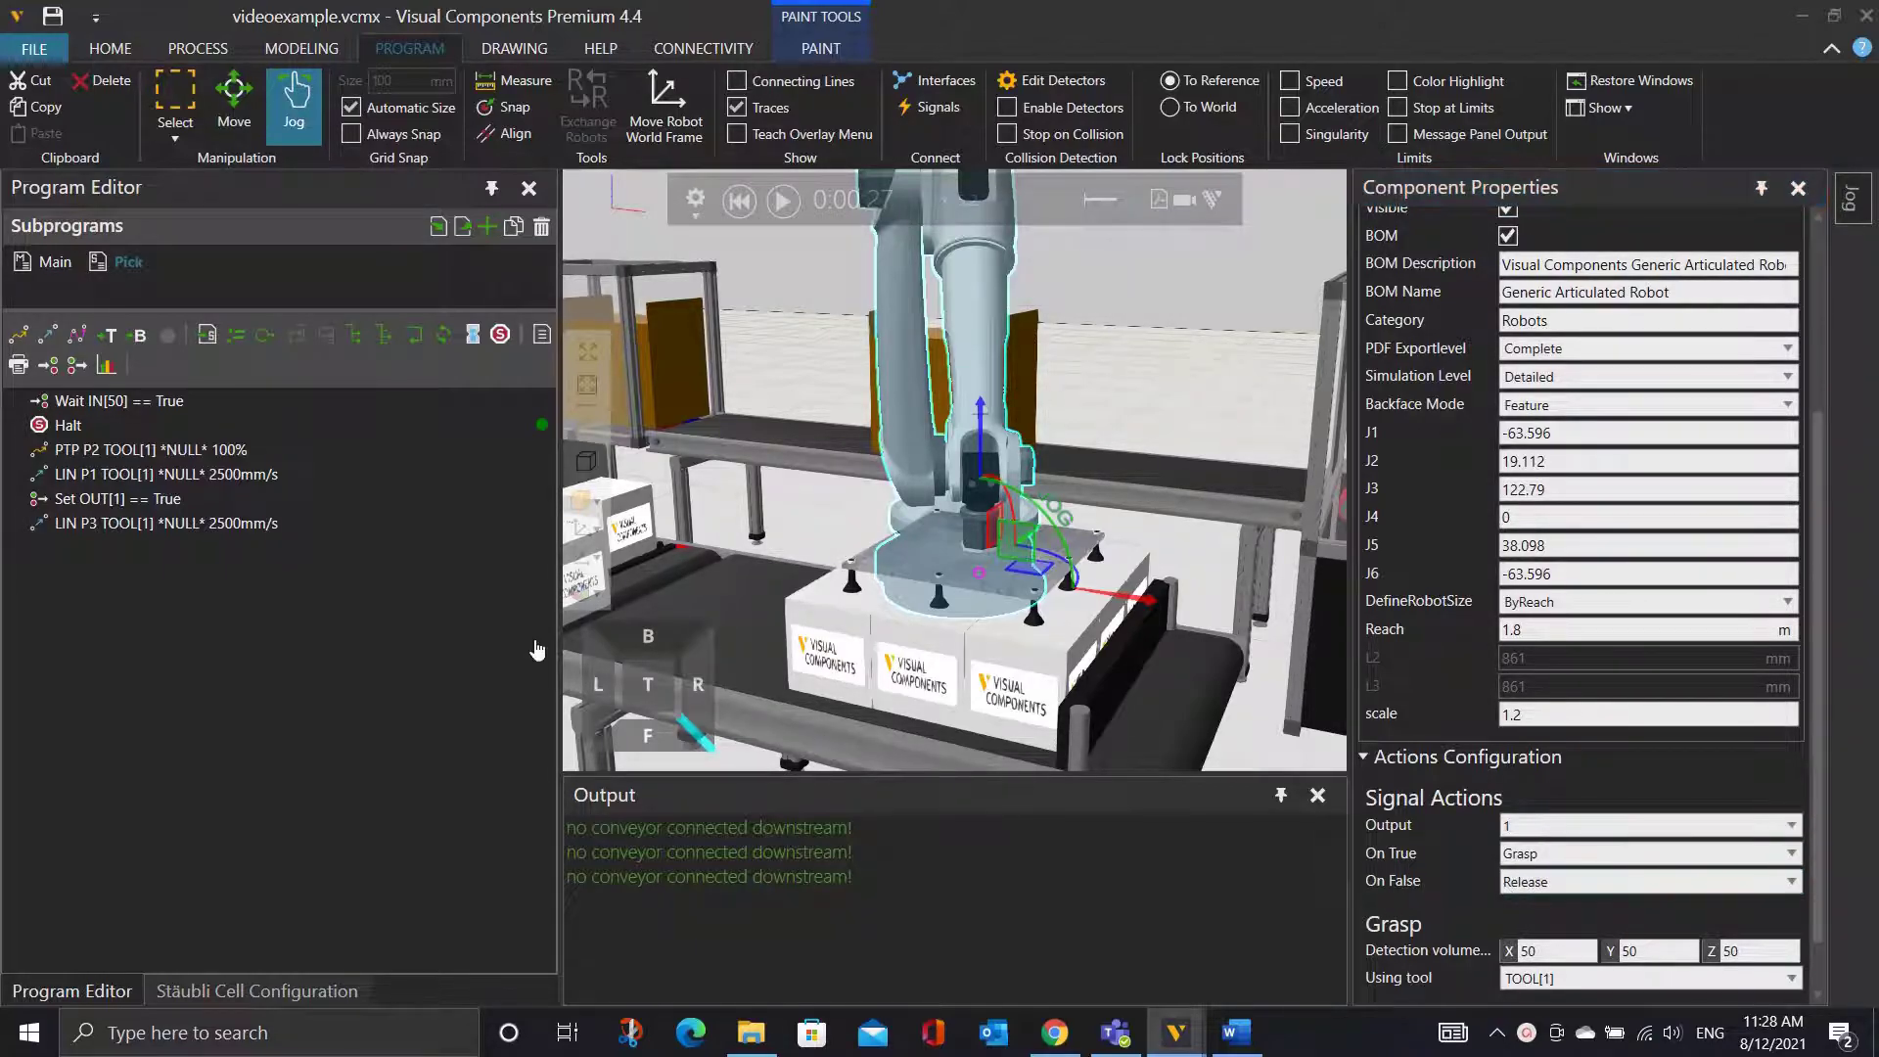
Delete the Halt statement from the Pick routine and rerun the simulation from the start until the robot finishes its pick motion.
click(257, 427)
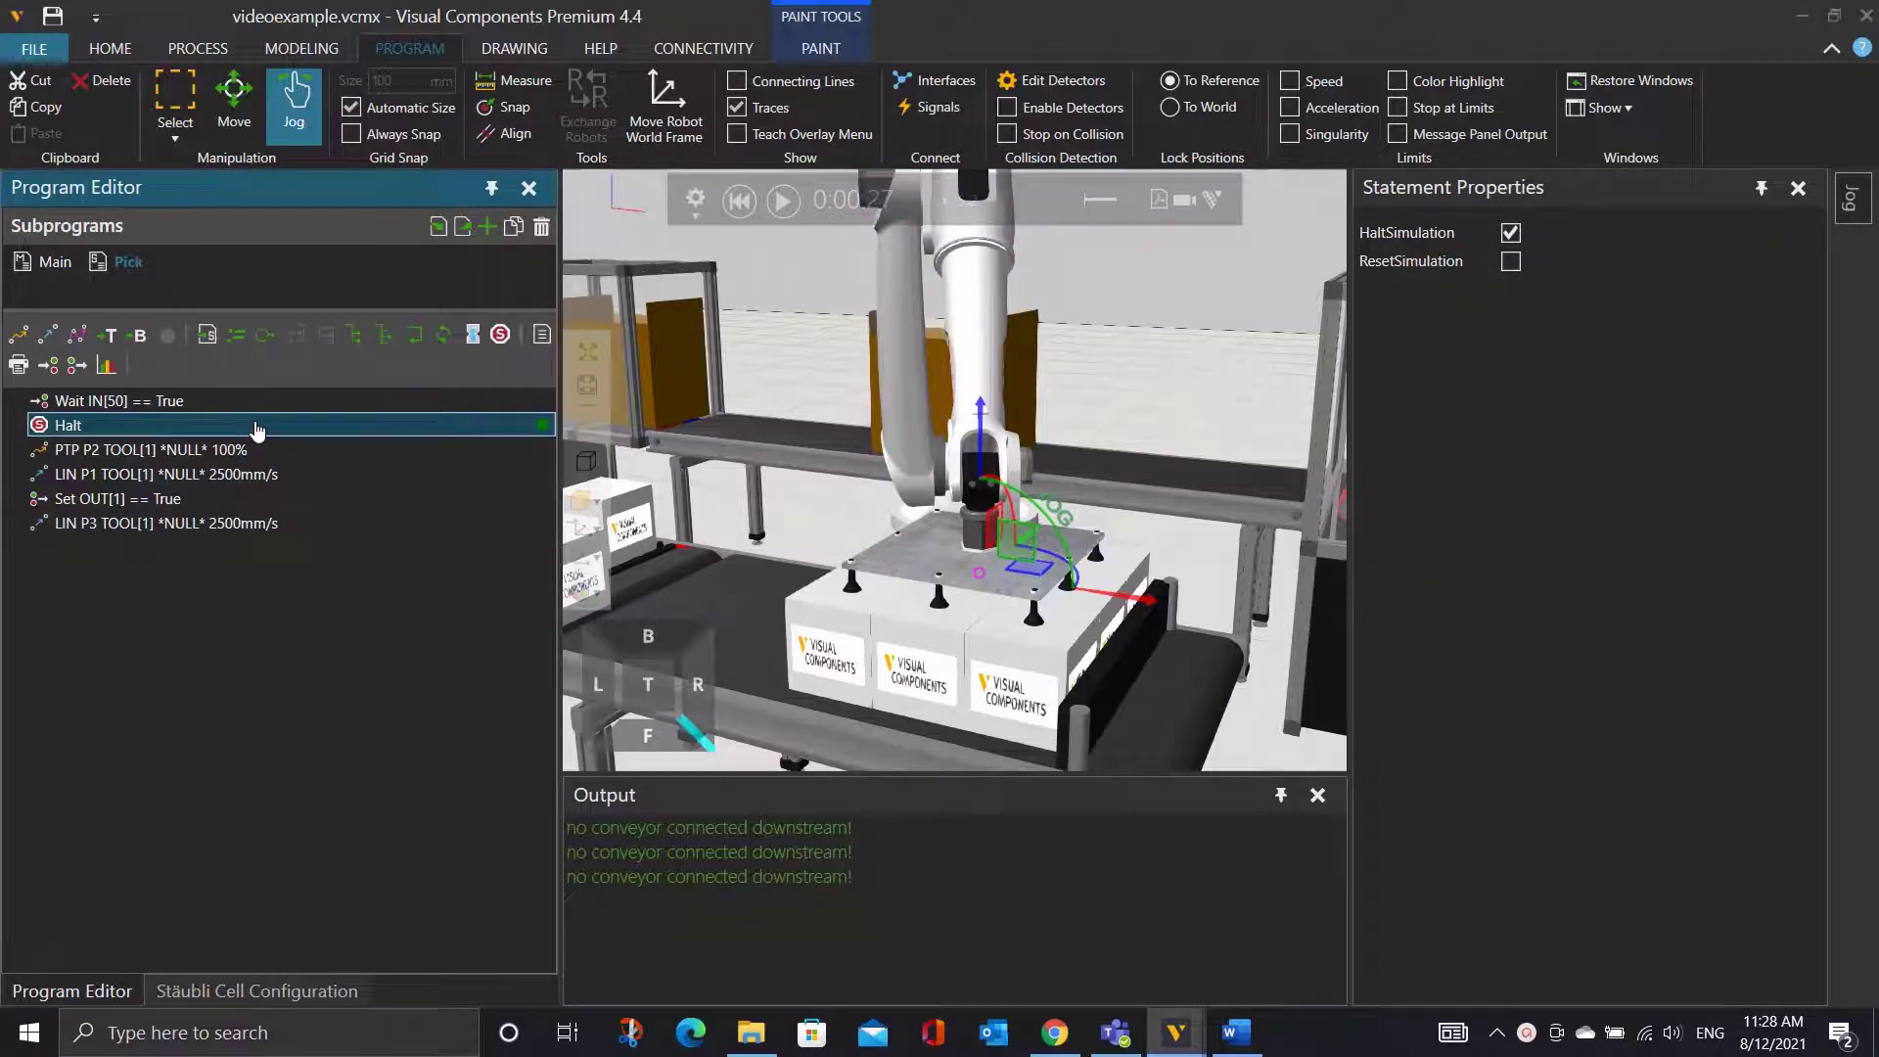
key(Delete)
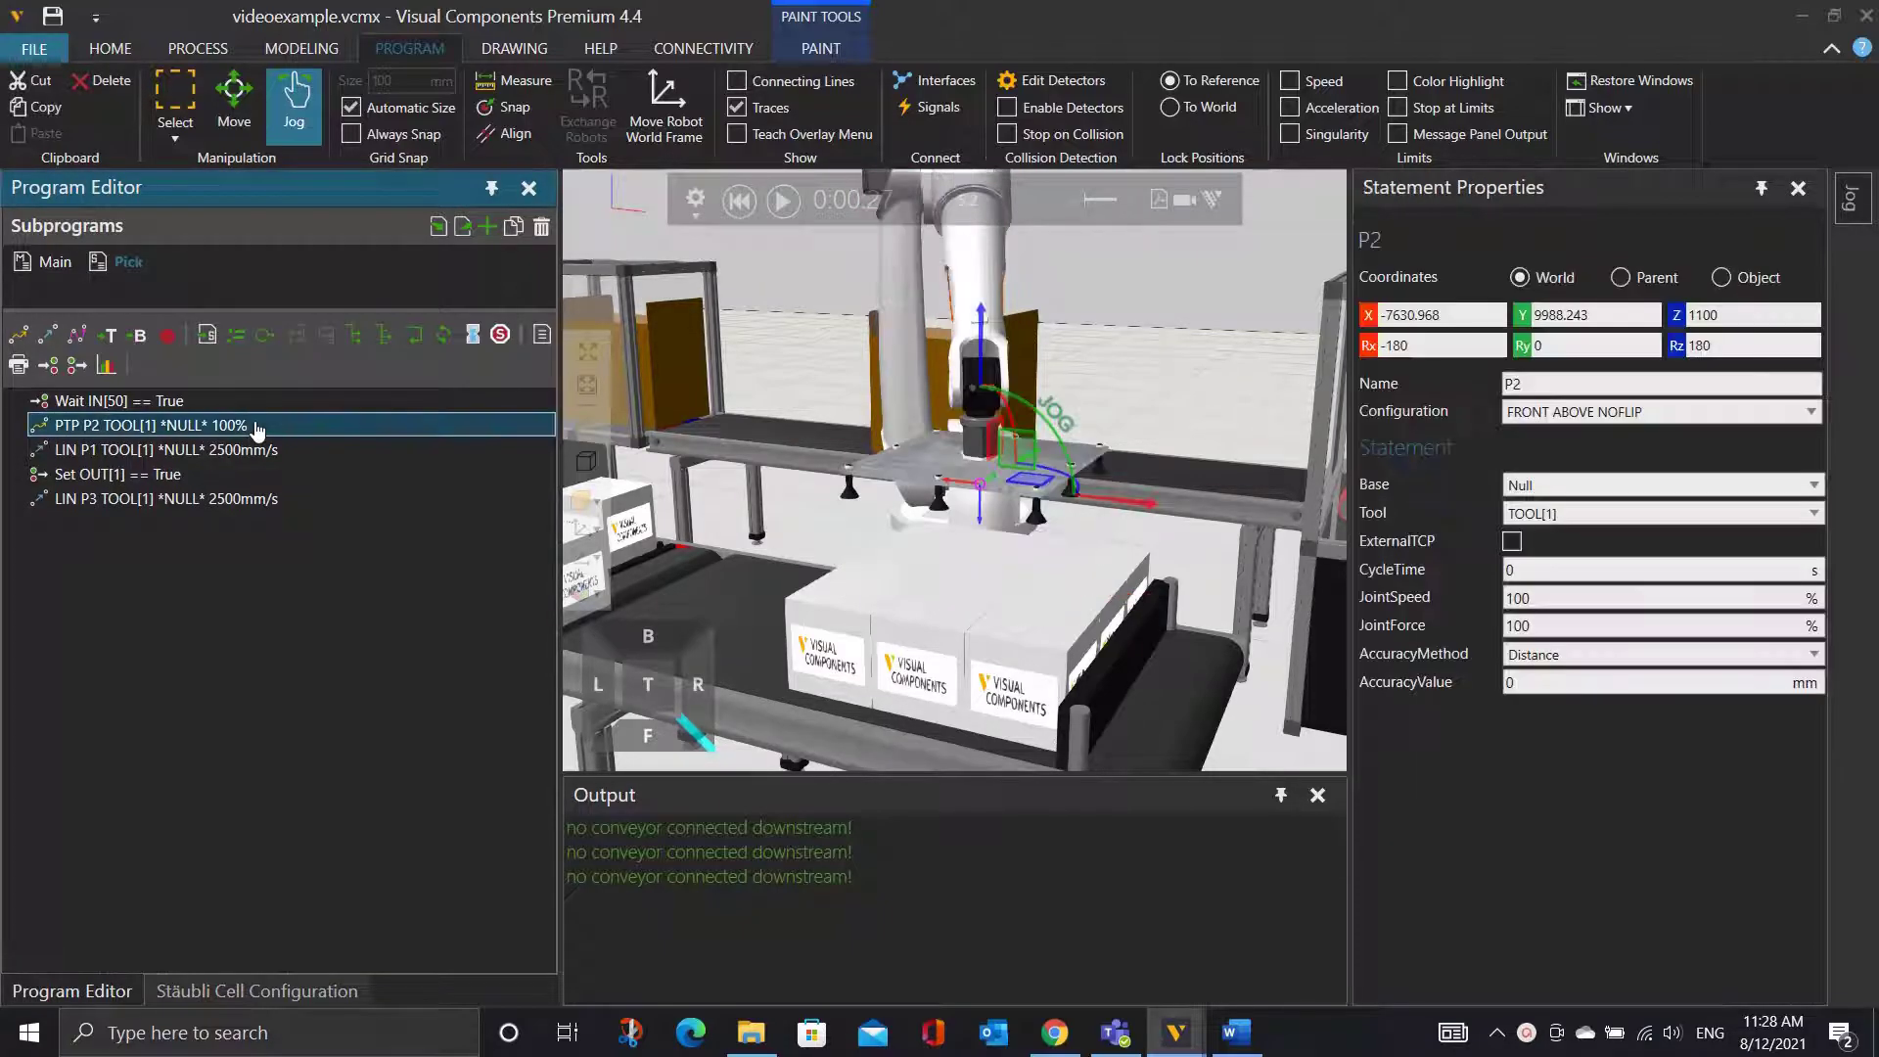
click(737, 203)
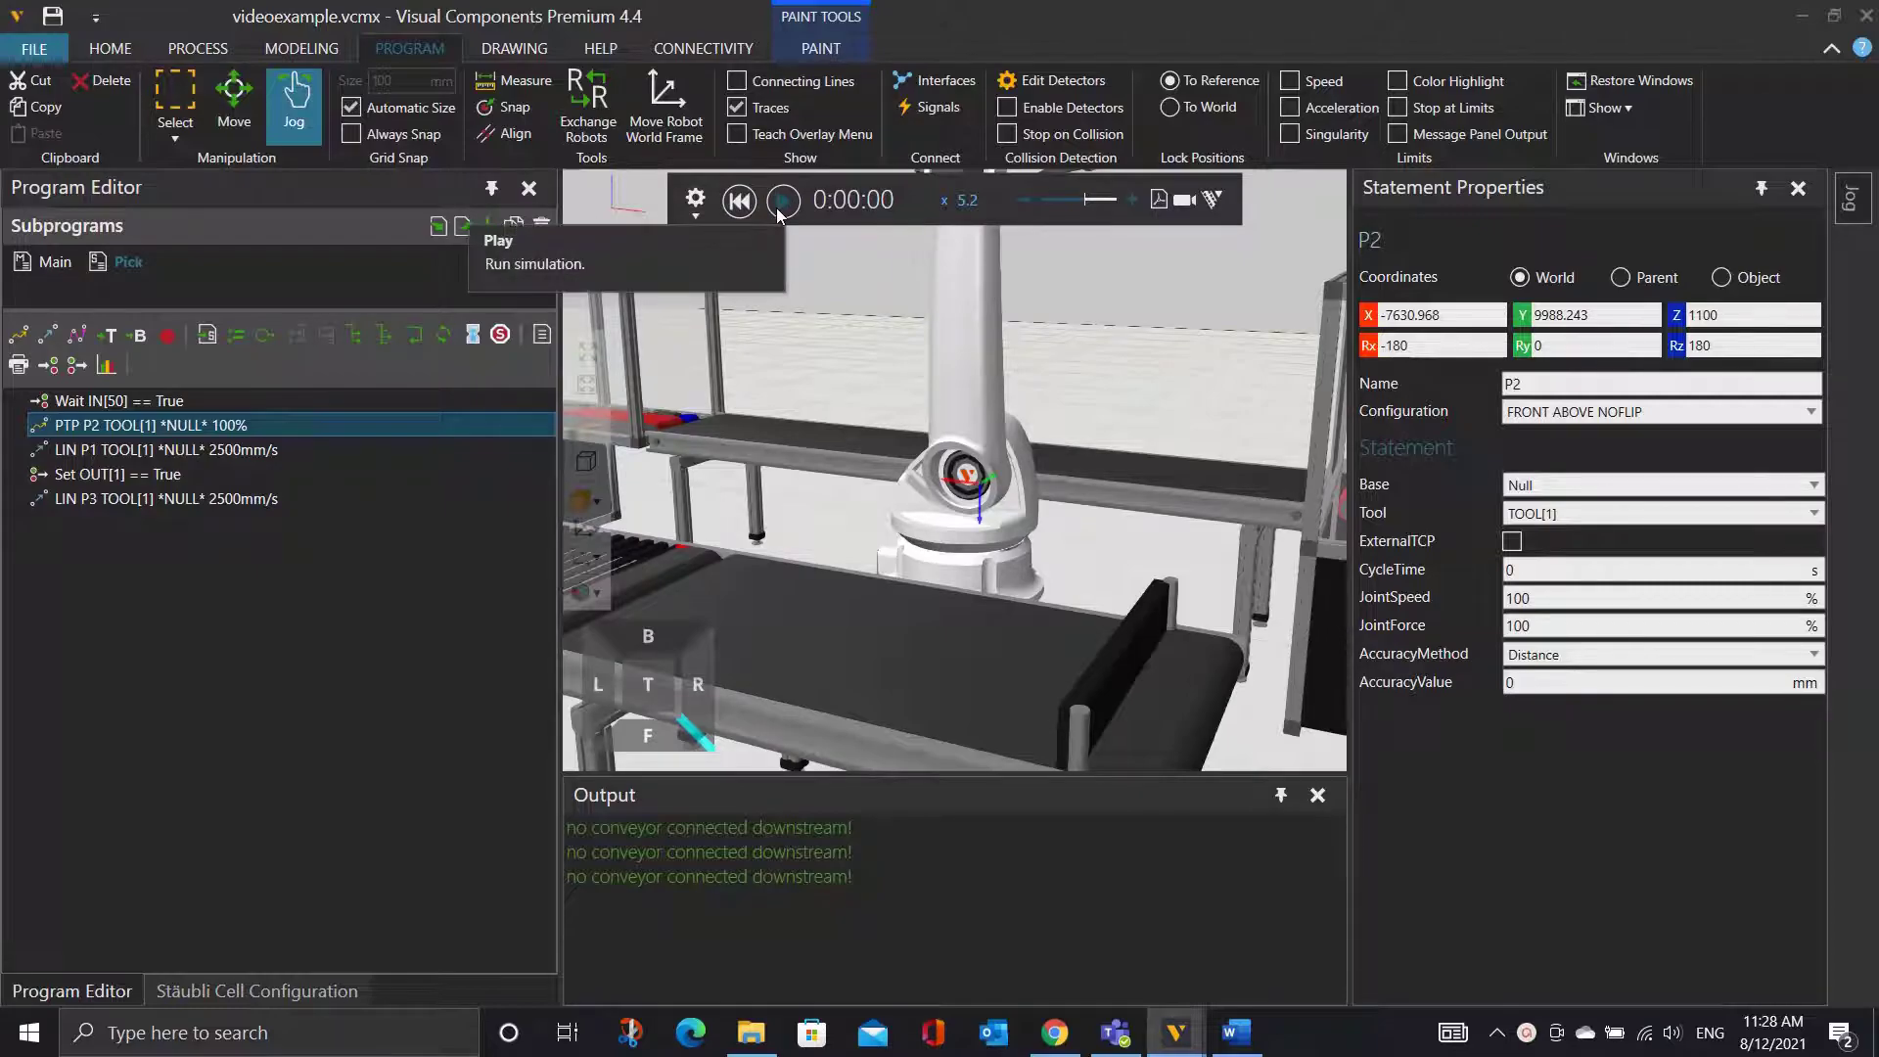
click(779, 206)
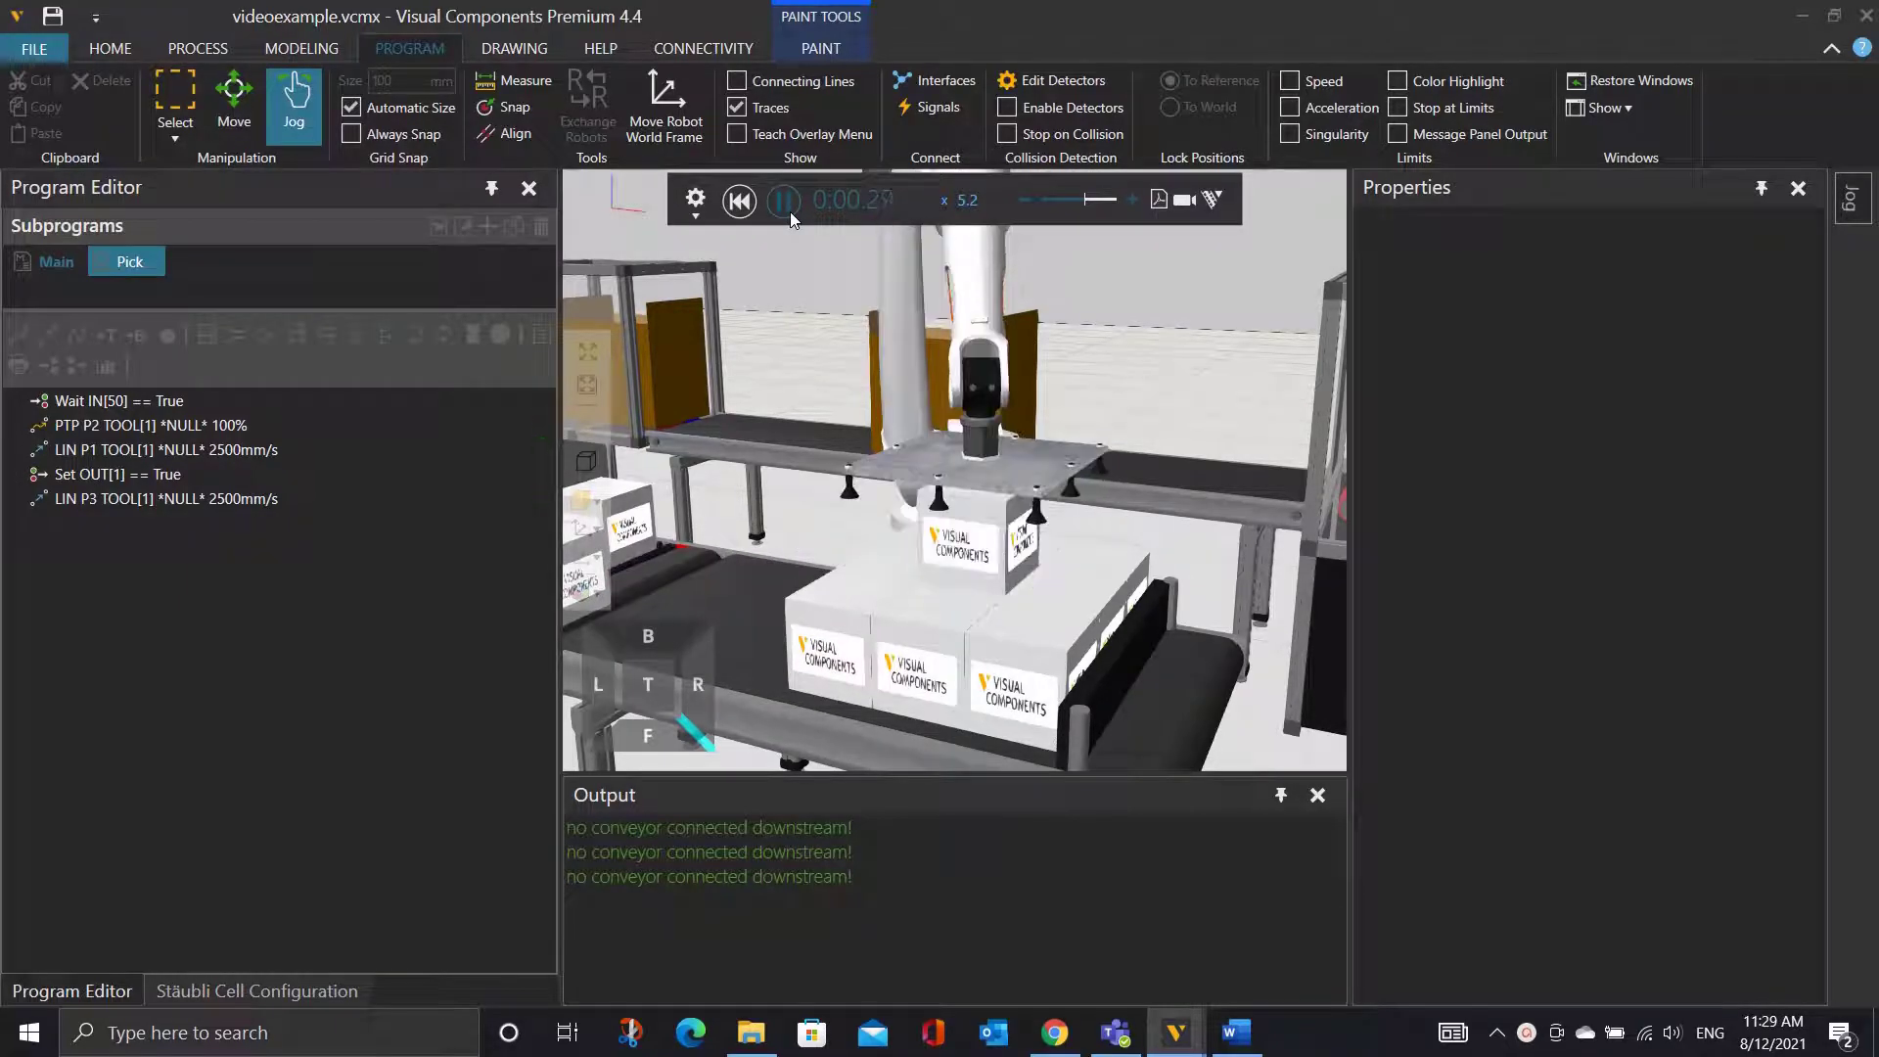
click(783, 202)
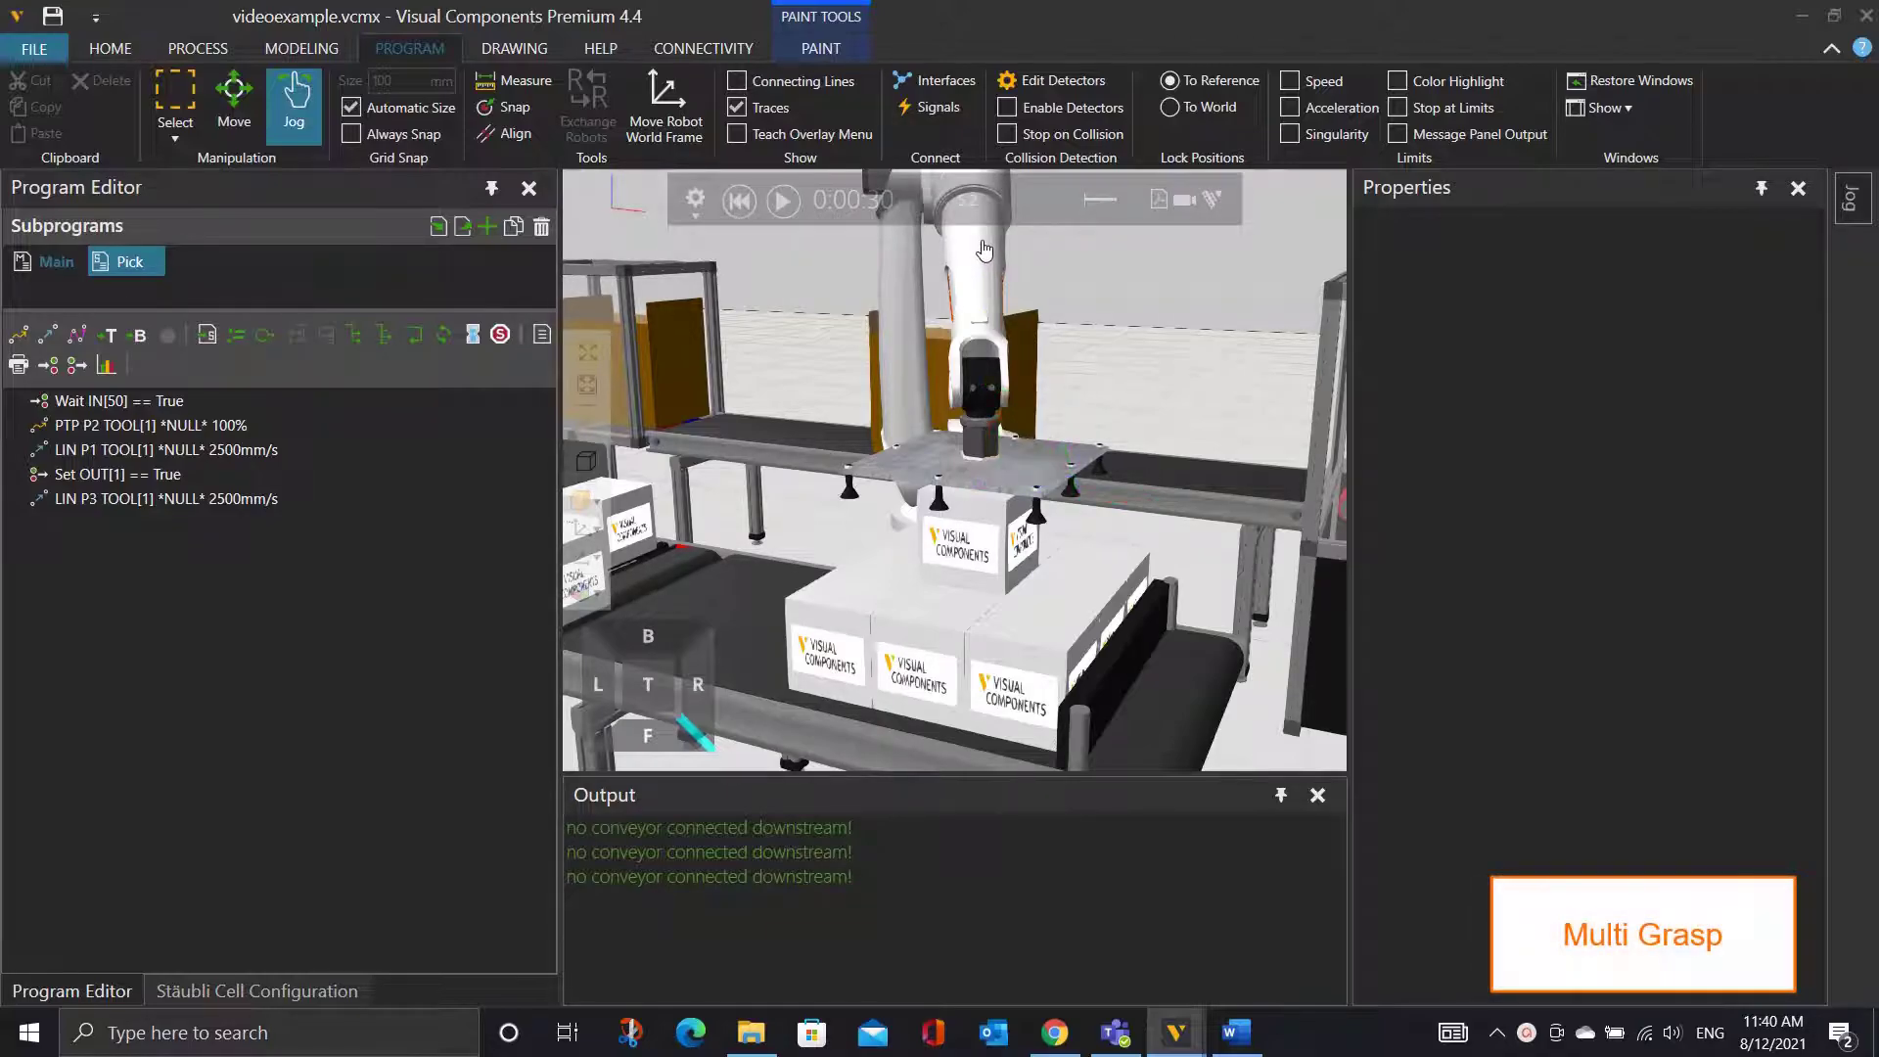
Enable MultiGrasp in the robot's SignalActions properties and select output 1 for the signal actions.
click(985, 251)
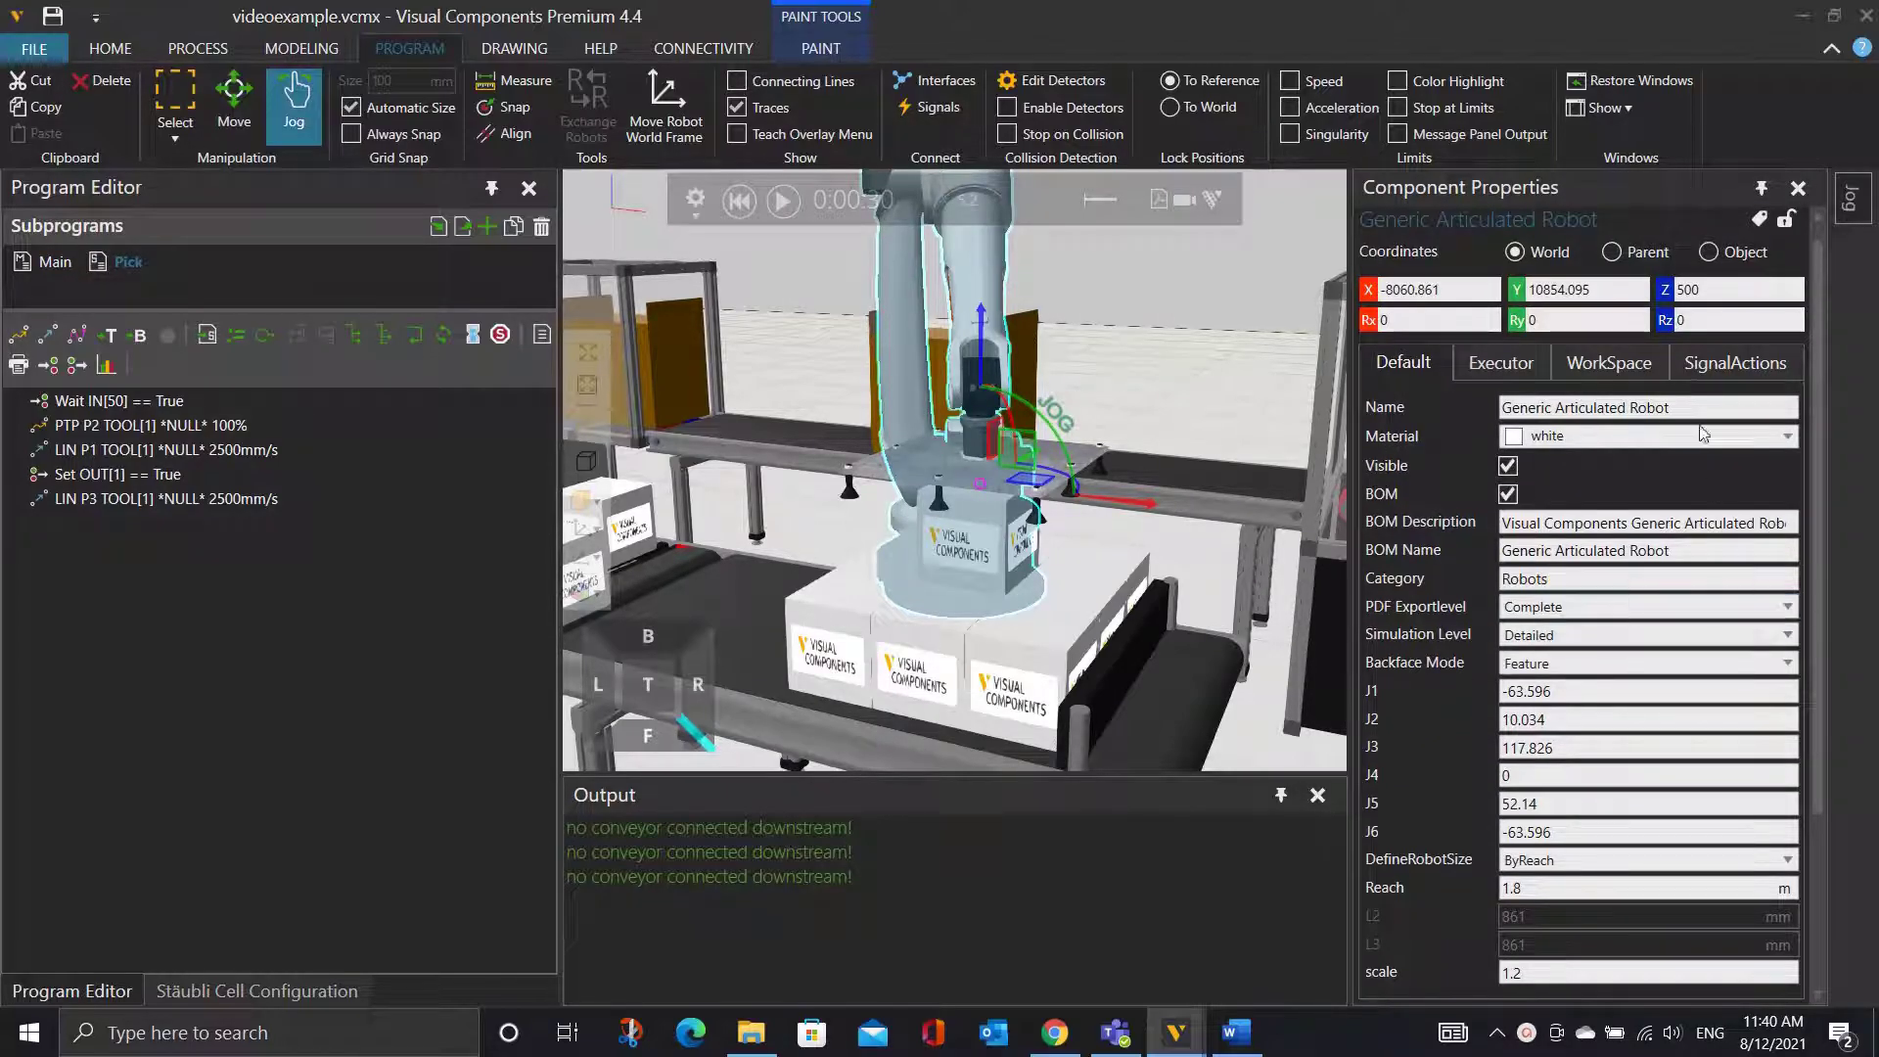
click(1717, 367)
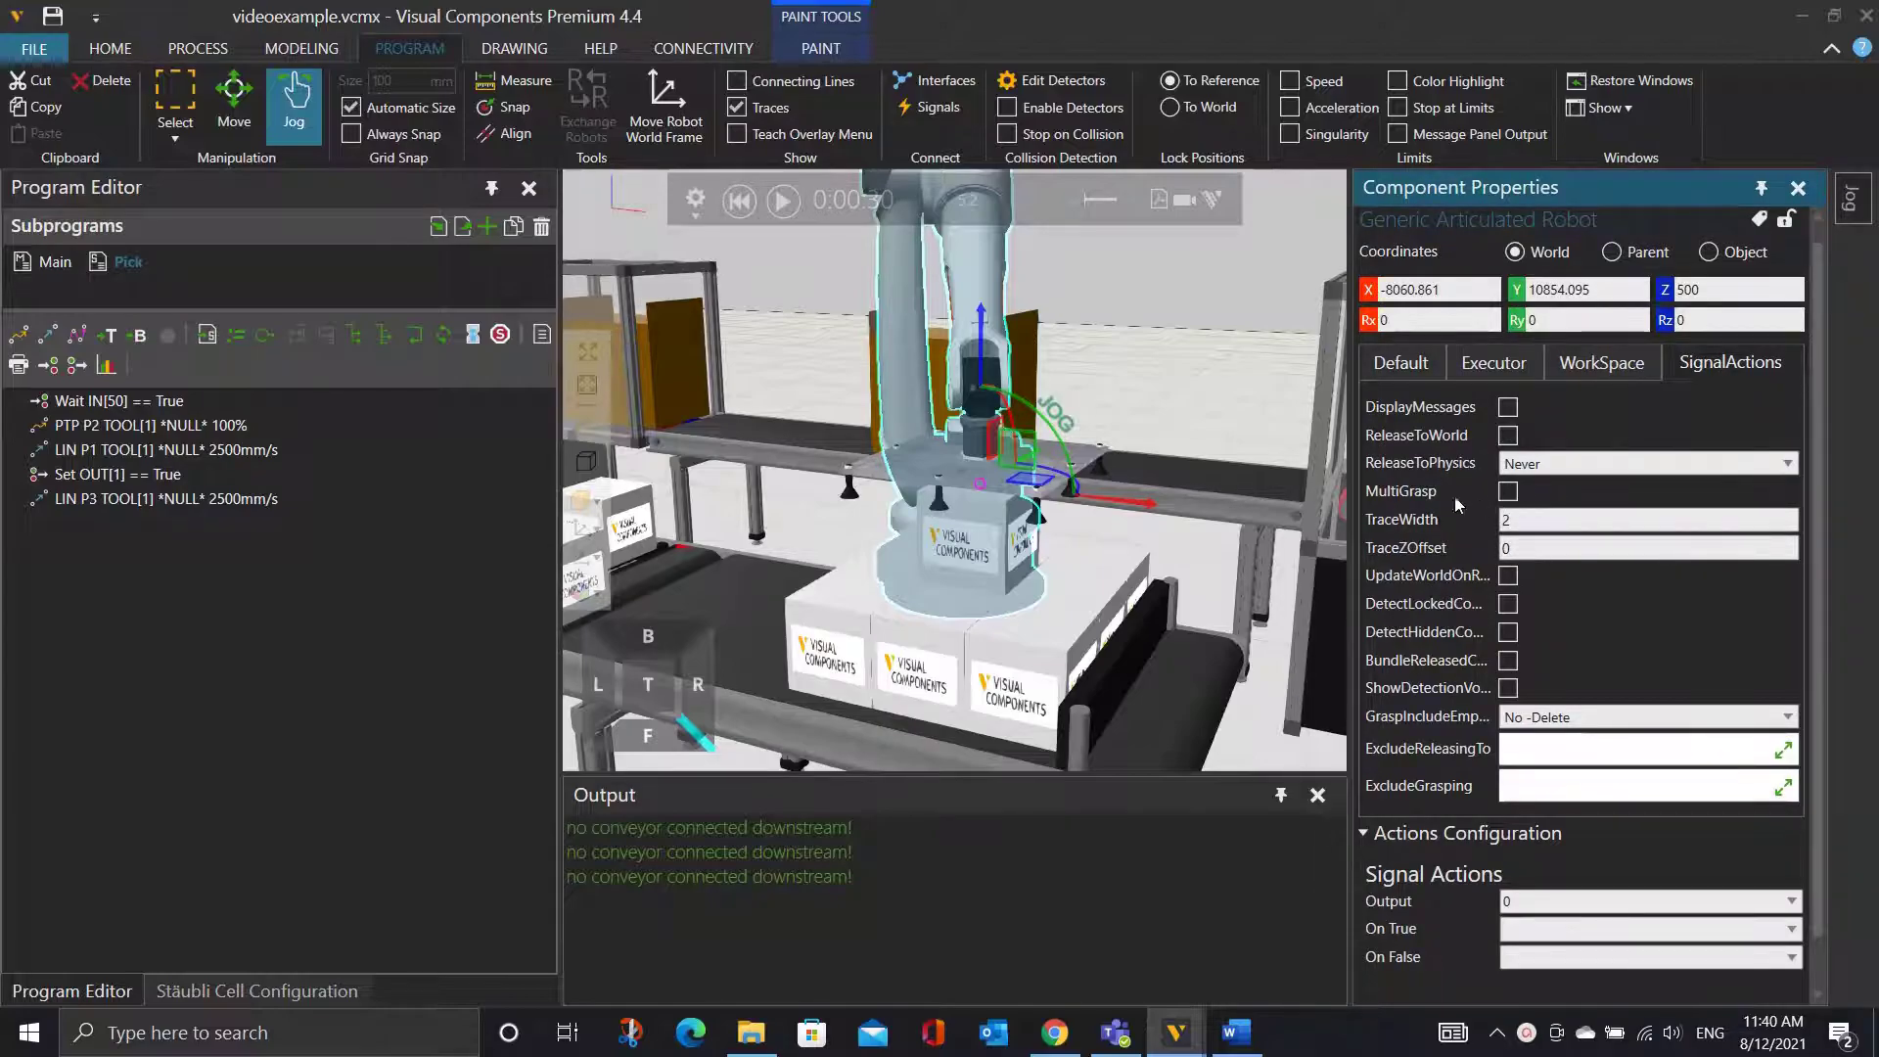
scroll(1641, 602, down, 1)
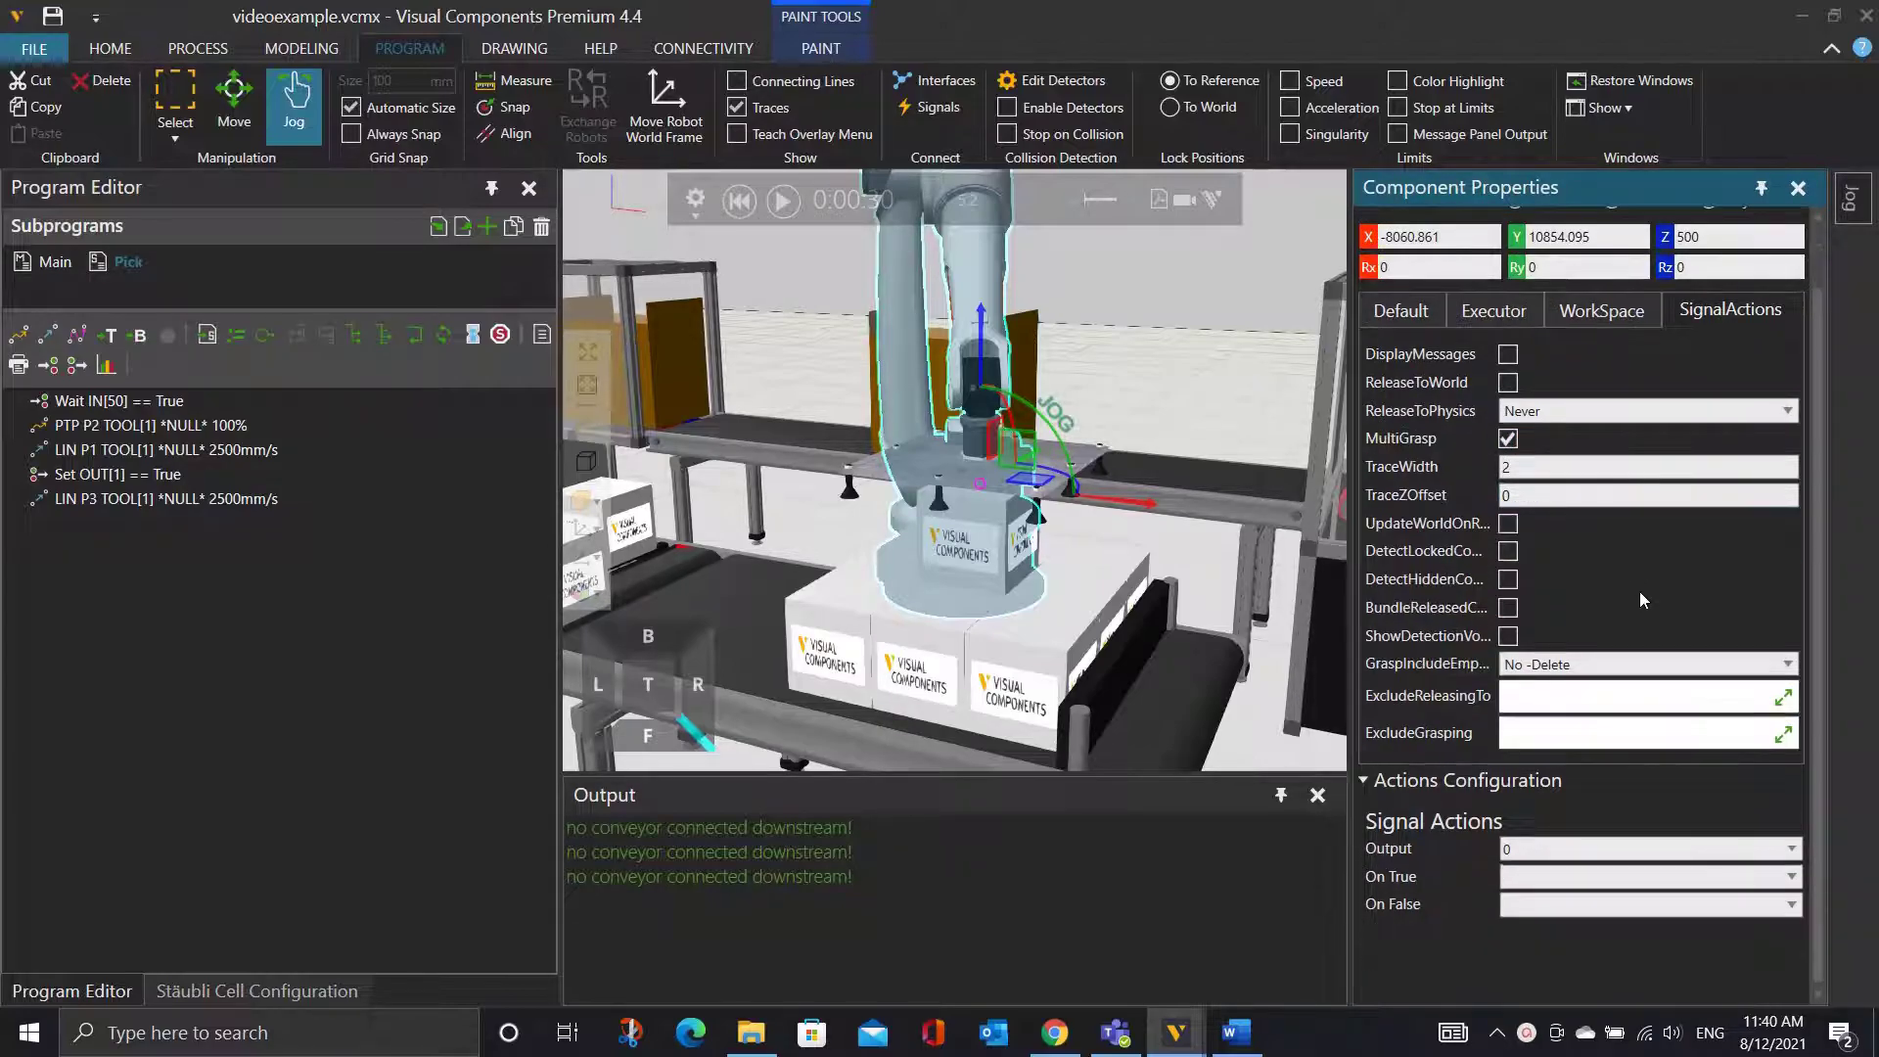
click(1566, 848)
click(1543, 501)
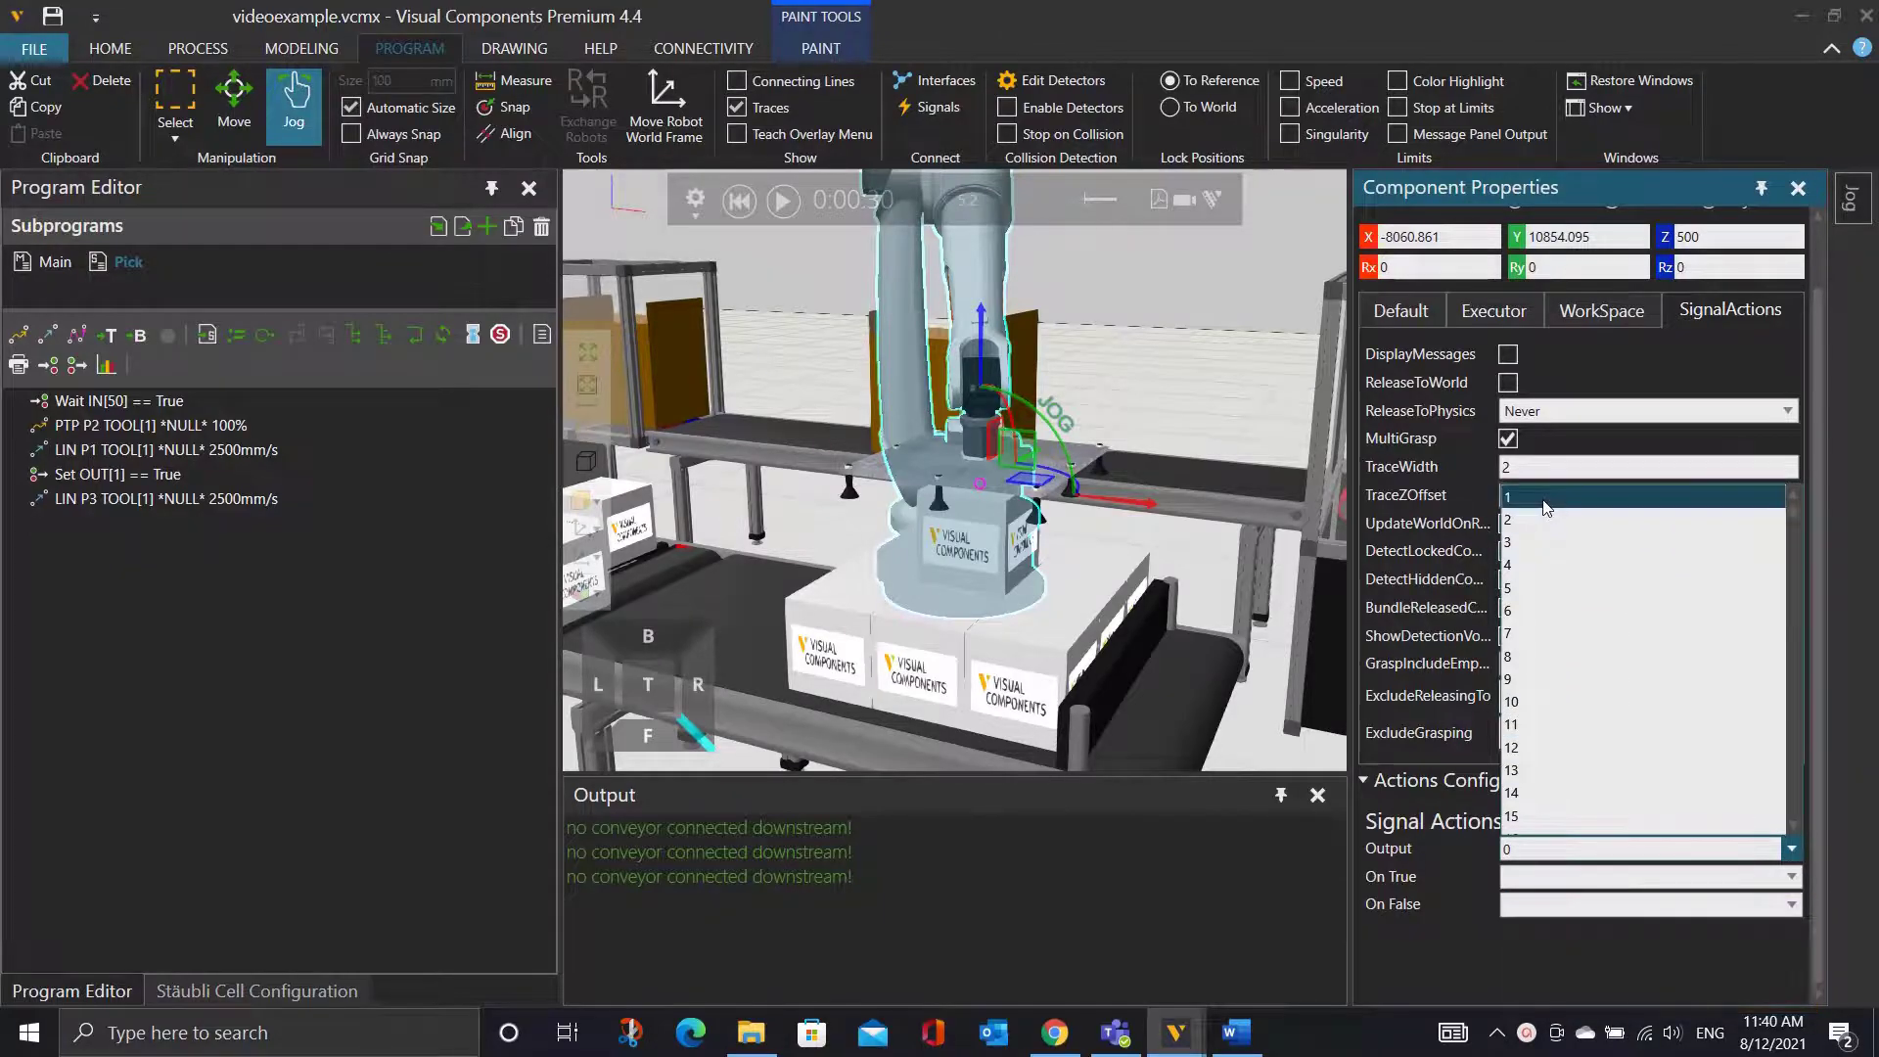
scroll(1547, 504, down, 2)
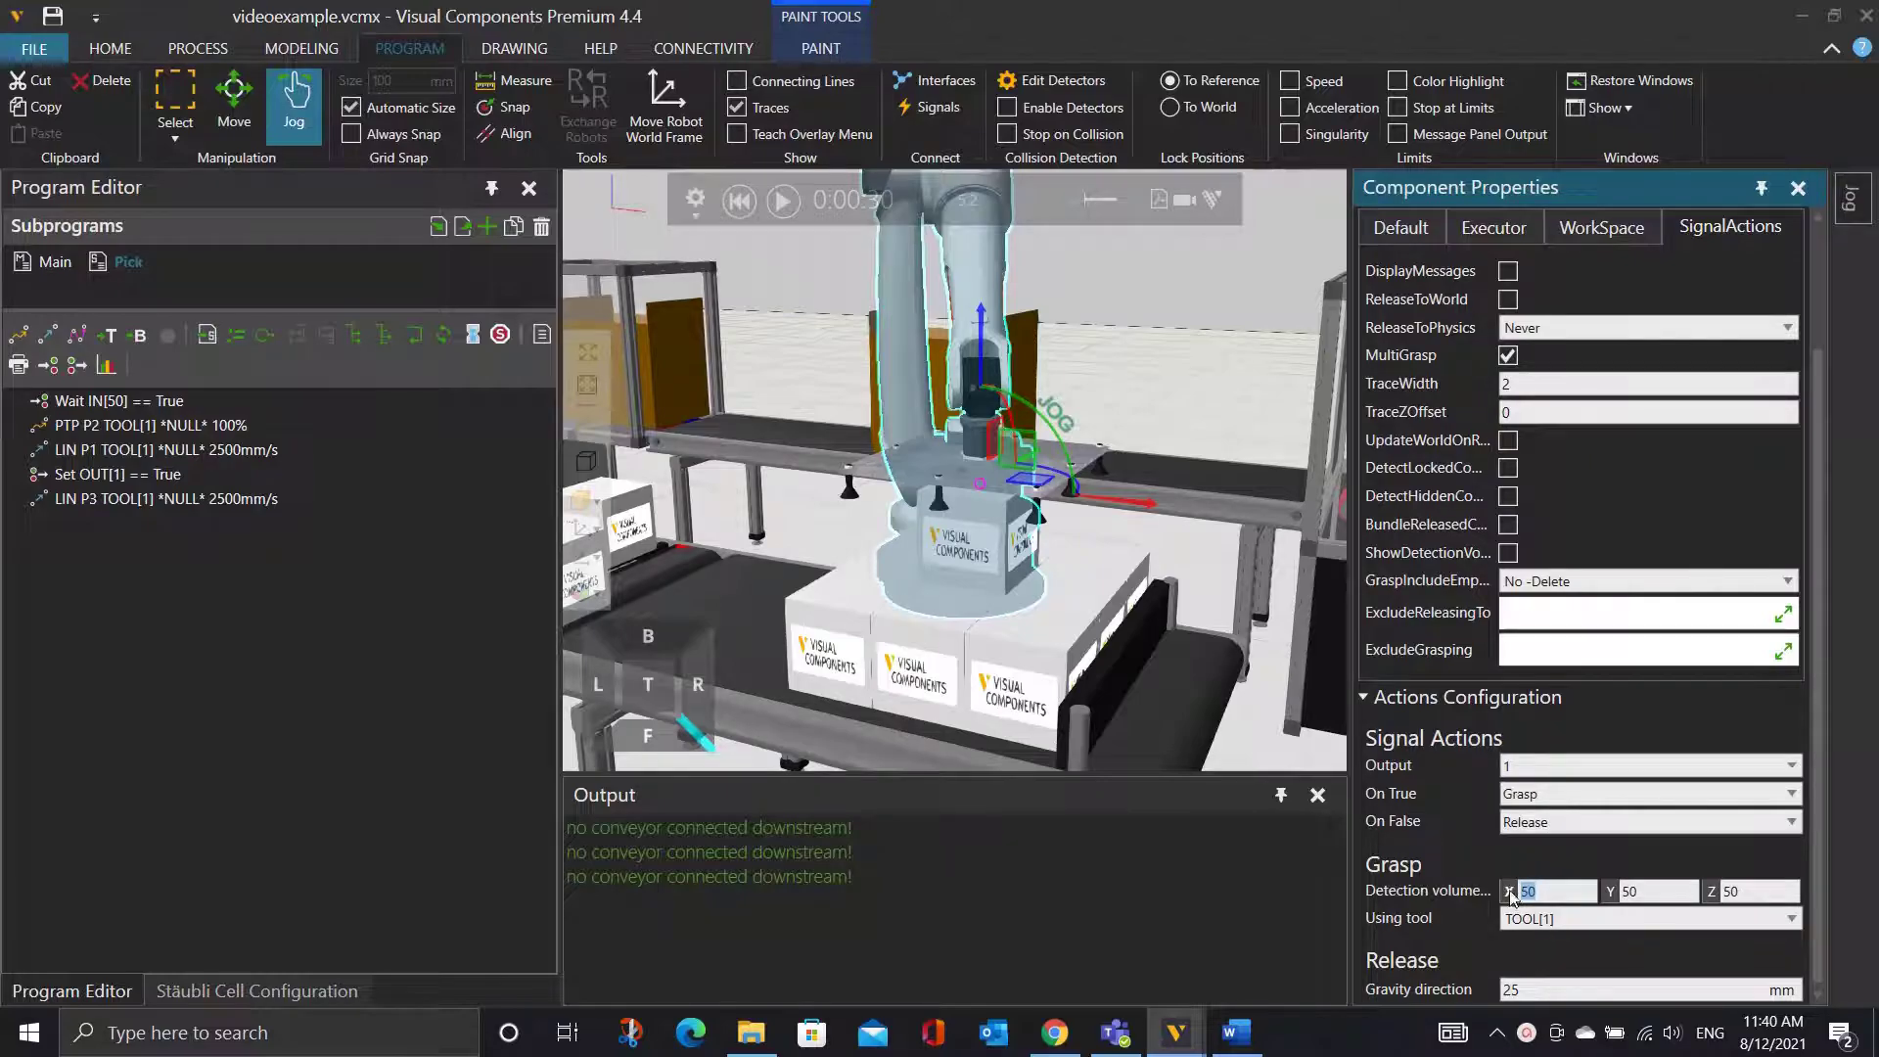
Set the grasp detection volume to 300 in X and 300 in Y, and rerun the simulation from the start.
click(1513, 889)
text(300)
double_click(1625, 891)
text(300)
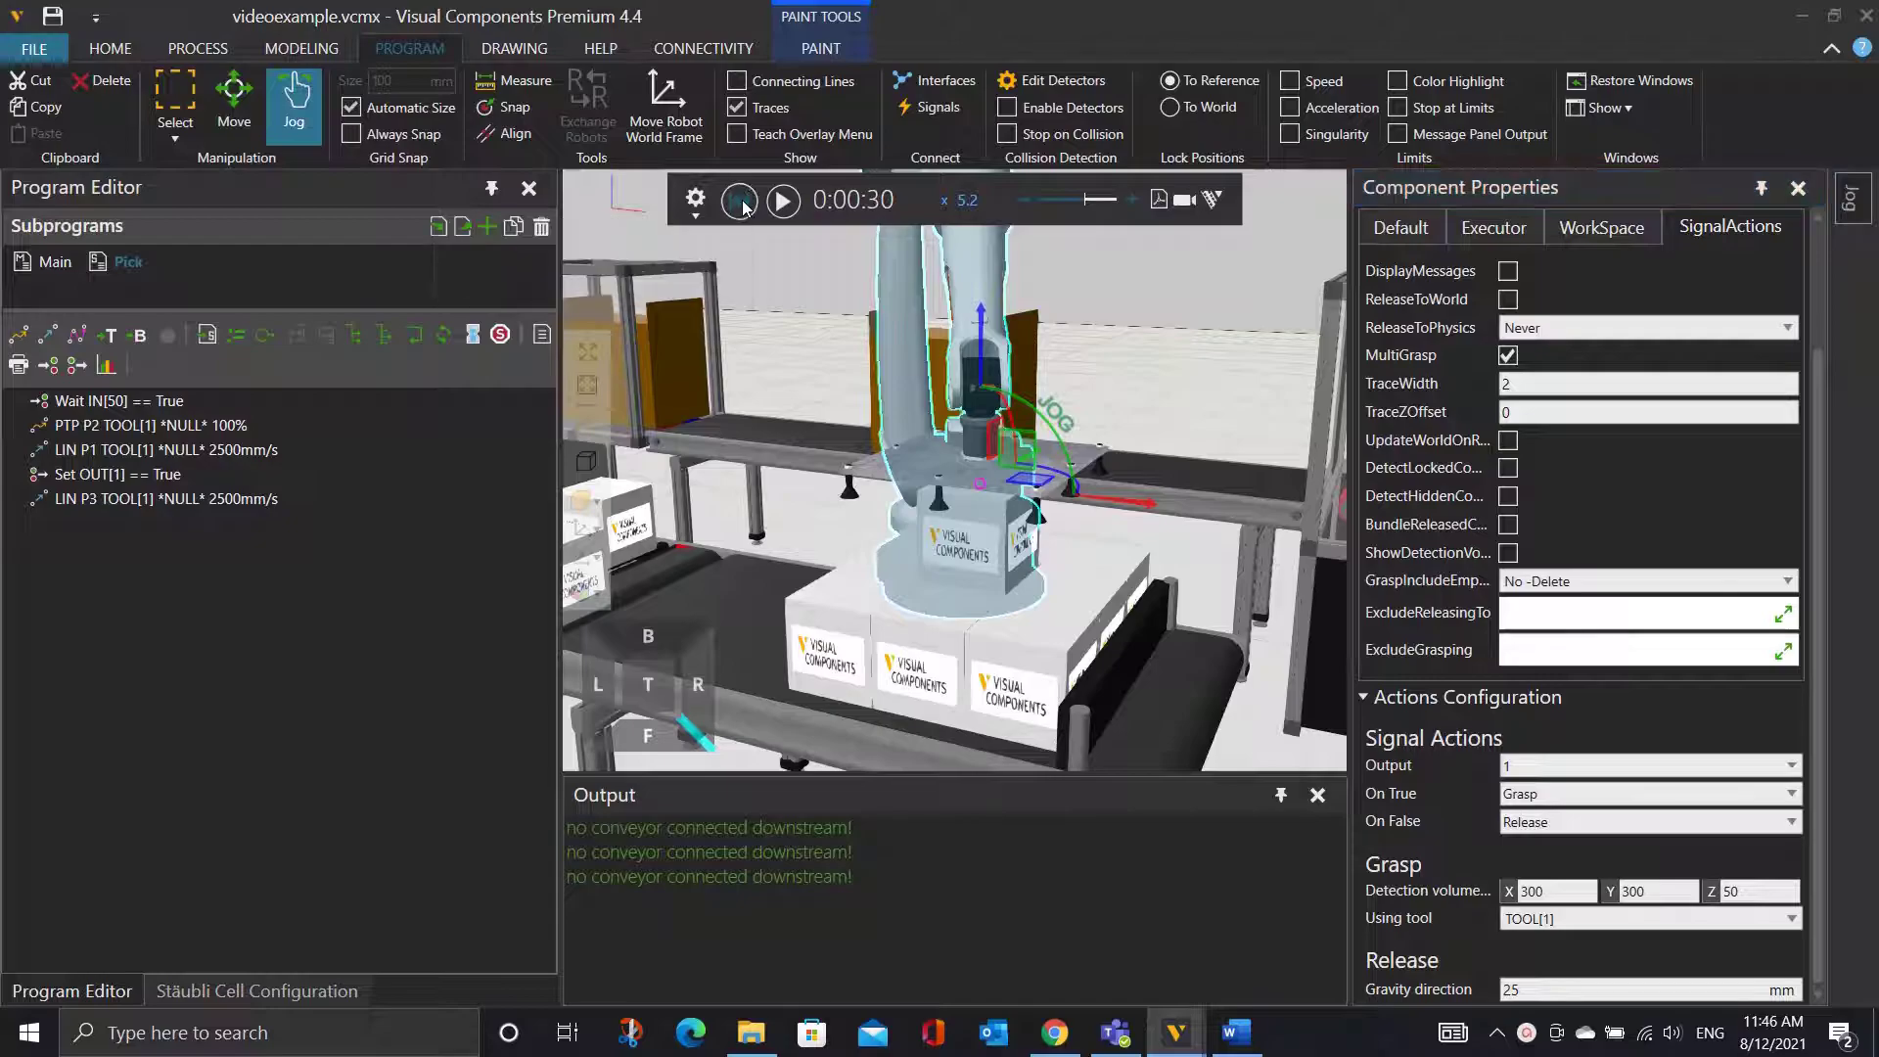
click(740, 200)
click(783, 201)
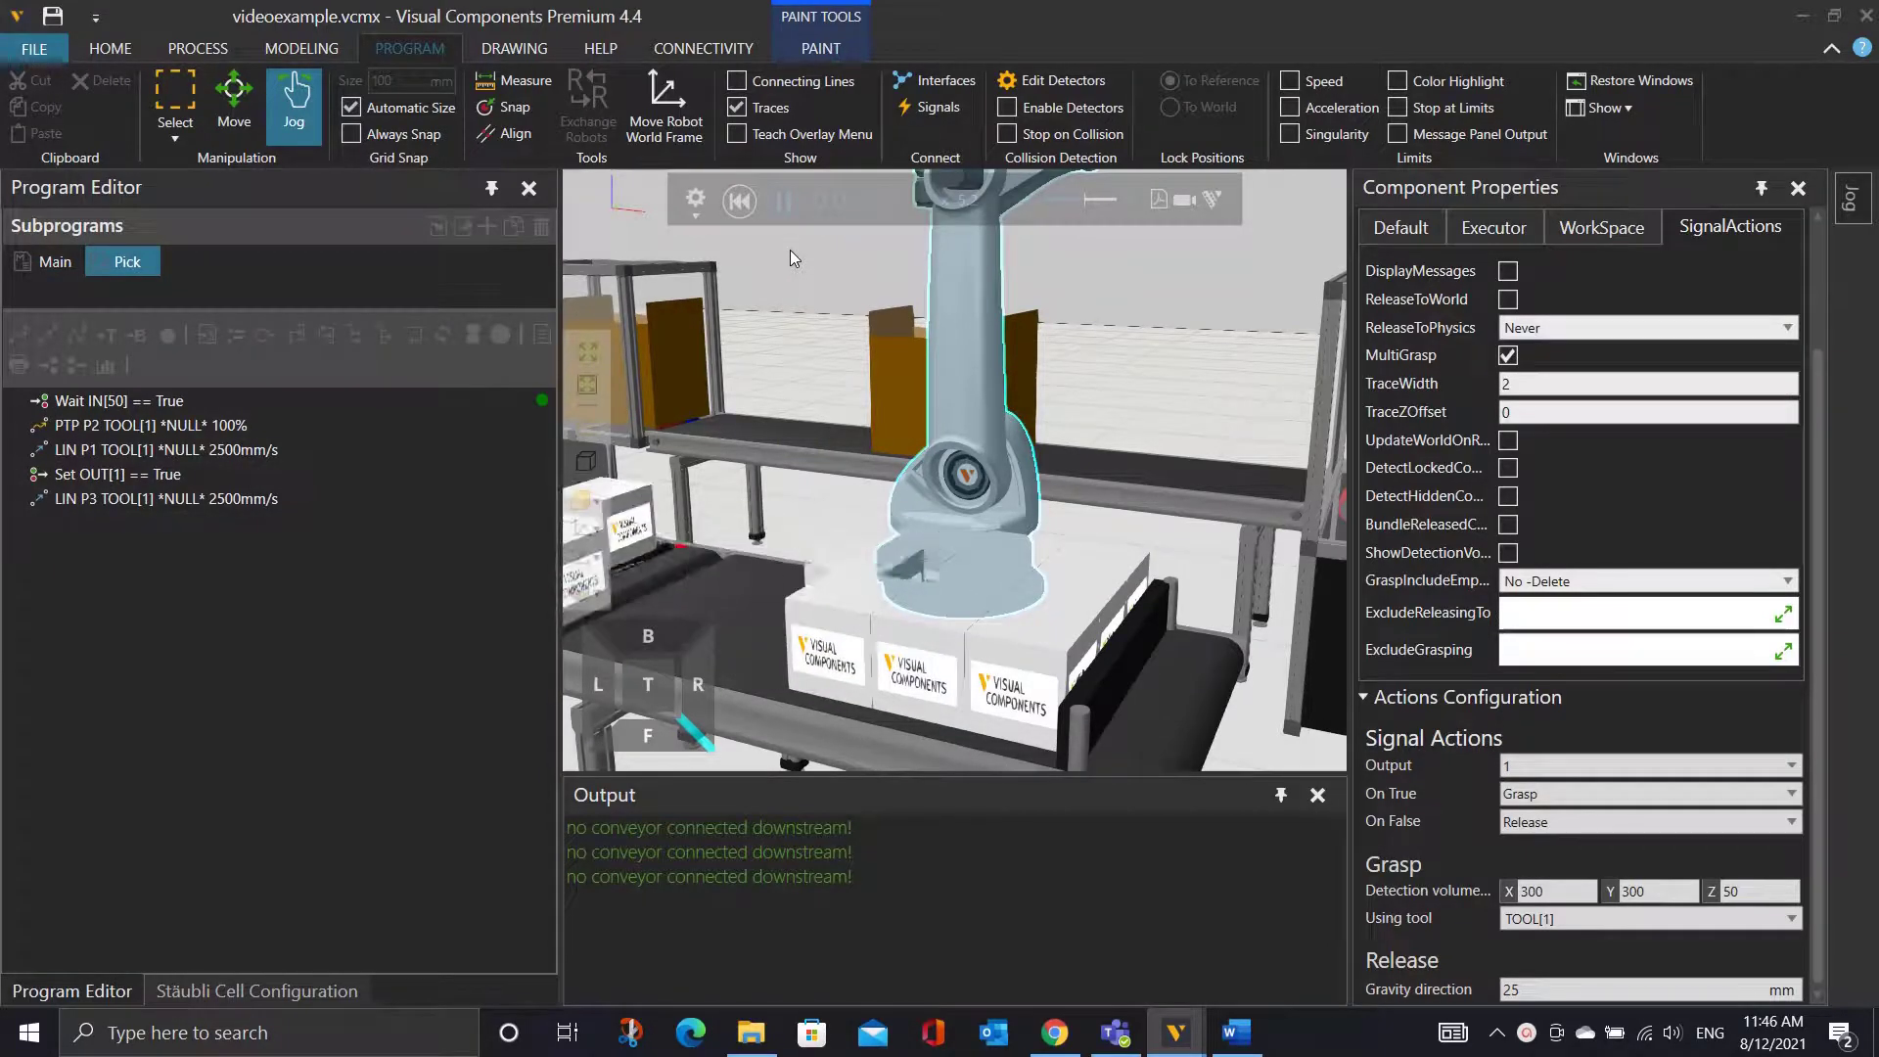
Stop the simulation and jog the gripped boxes over to the open carton to check whether they fit inside.
click(784, 202)
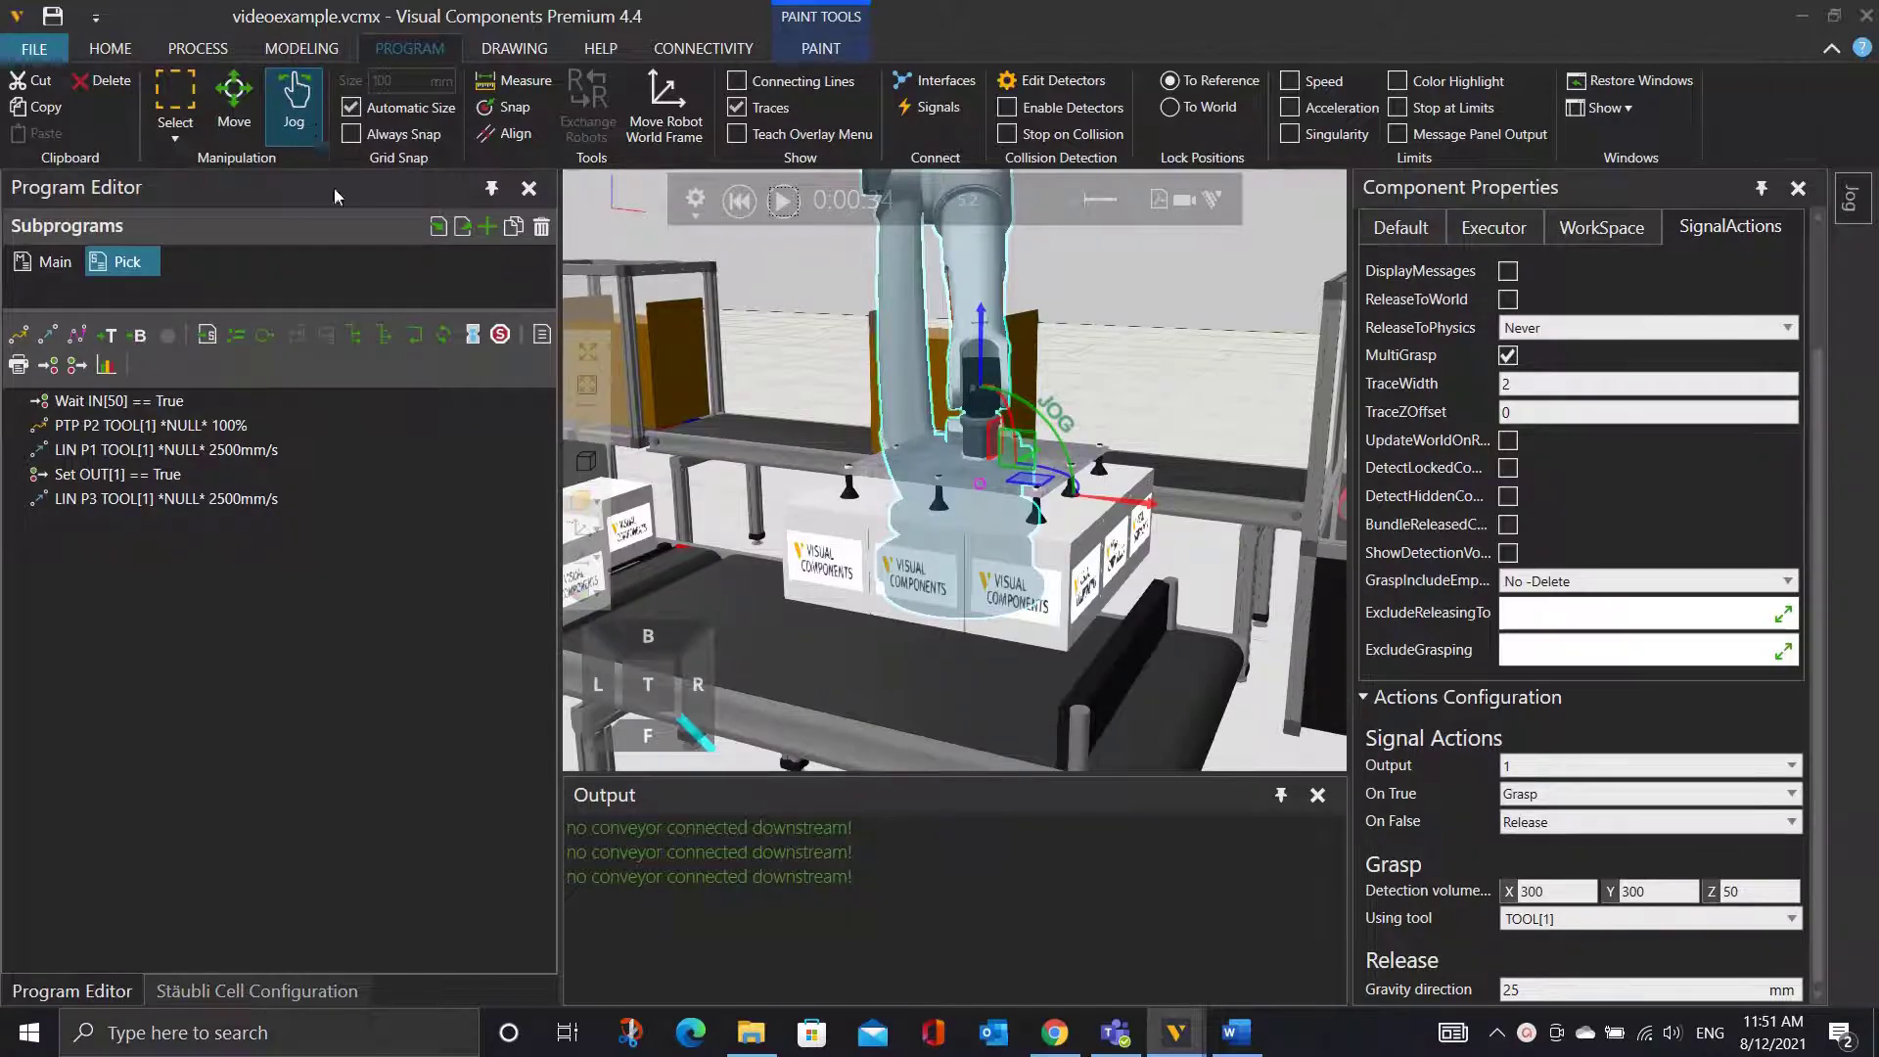
right_drag(1118, 377, 866, 621)
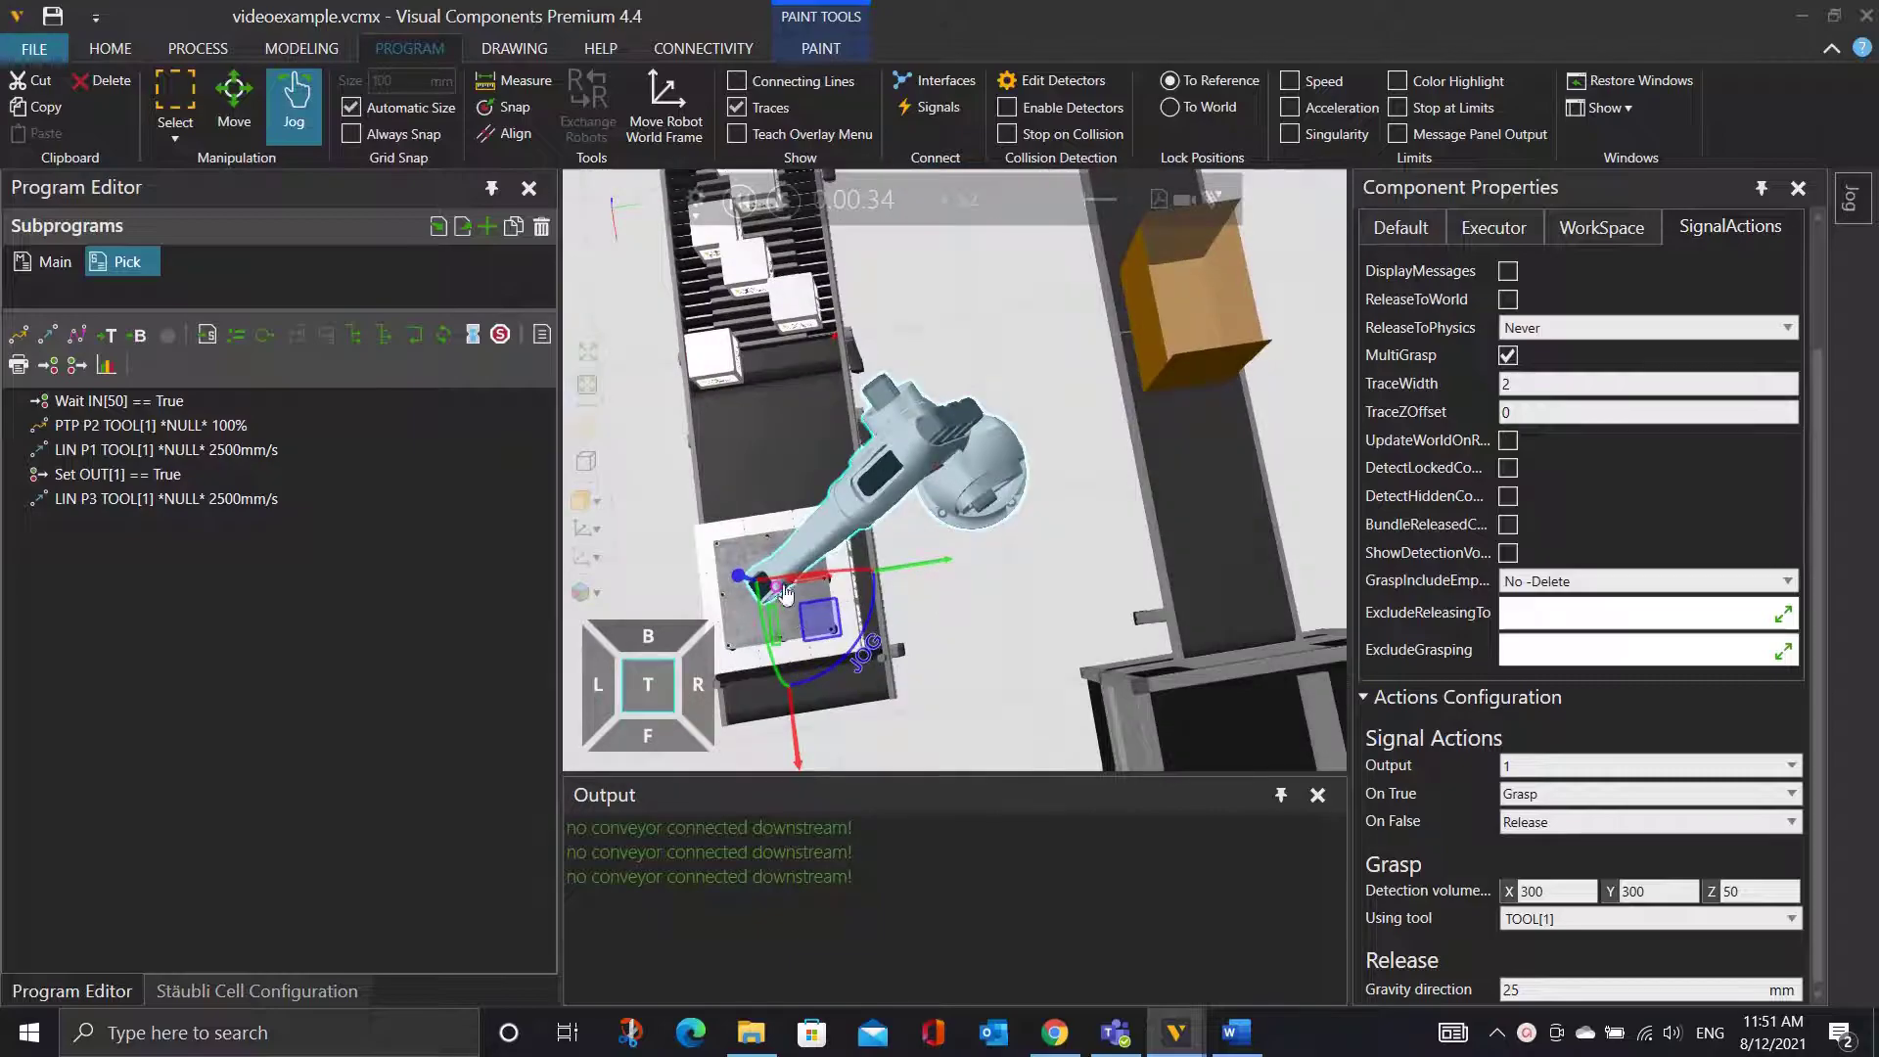
drag(786, 592, 1180, 330)
right_drag(1180, 330, 1057, 468)
scroll(1057, 468, up, 3)
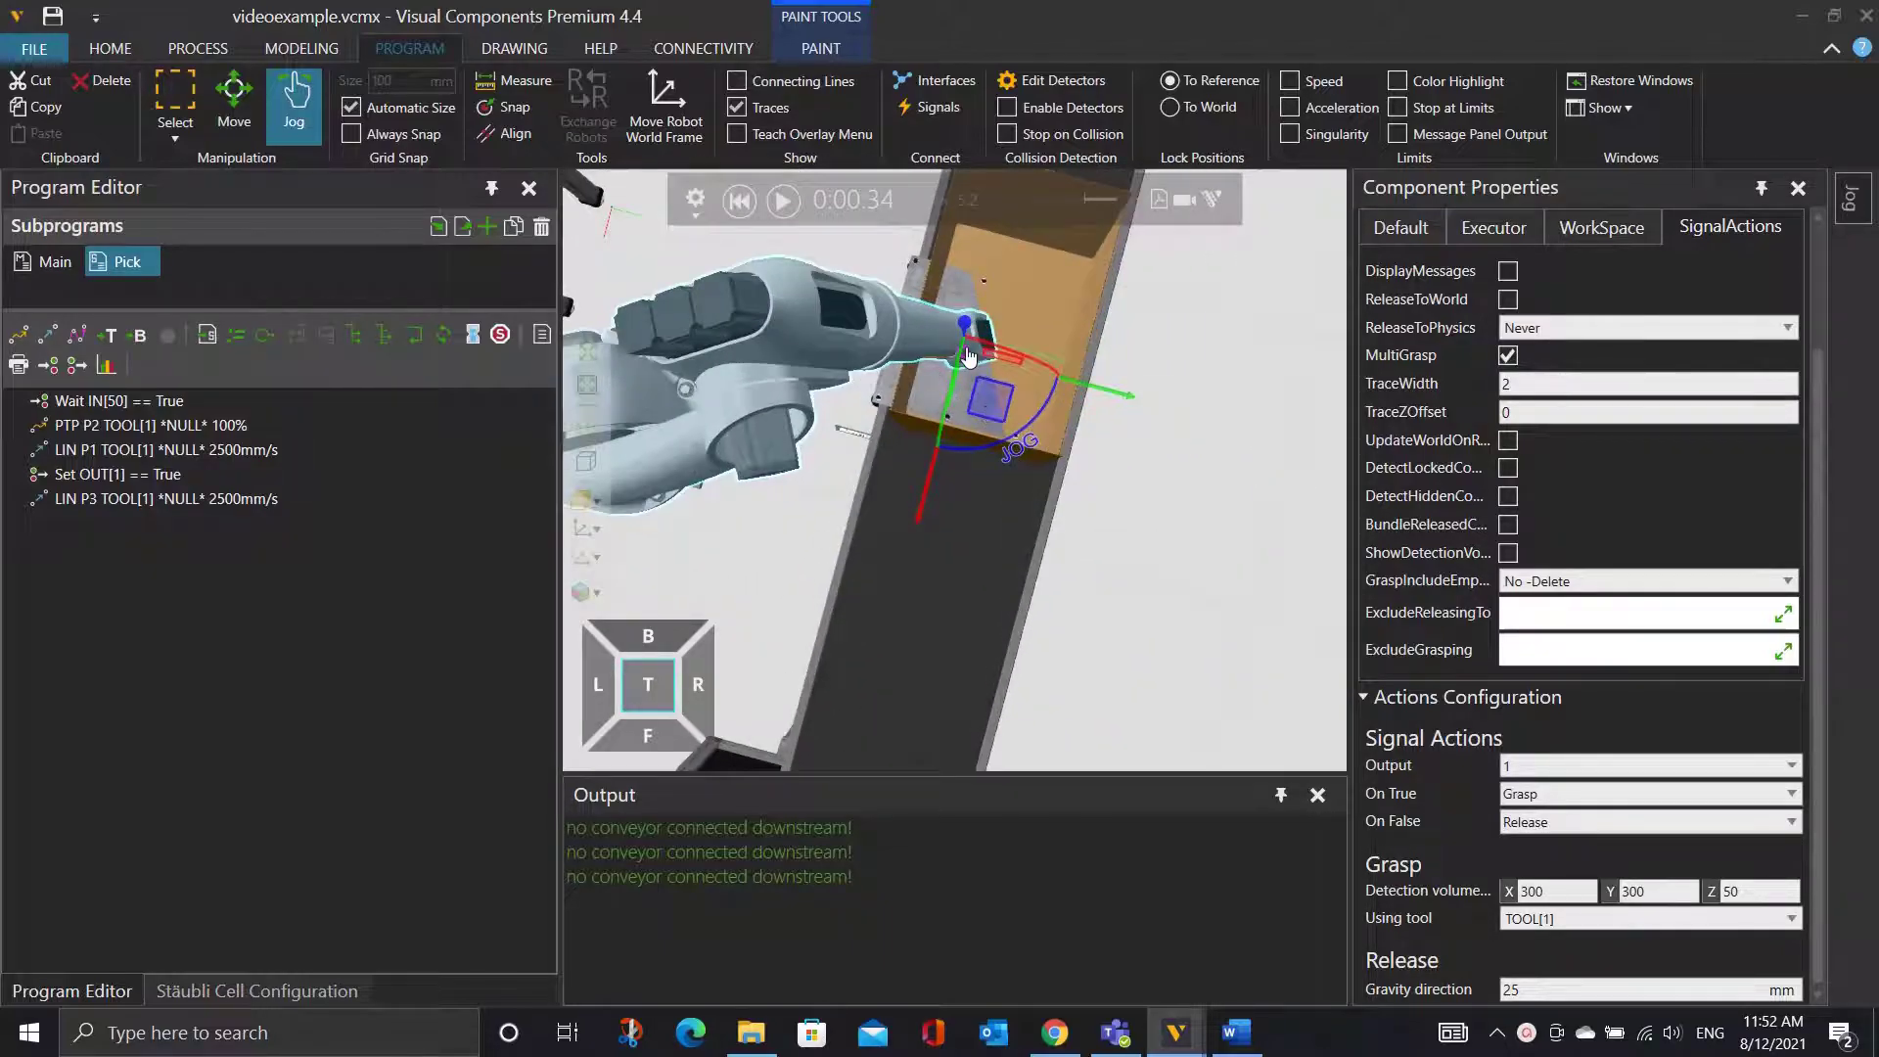
mouse_move(969, 356)
mouse_down()
mouse_move(1020, 352)
mouse_move(964, 354)
mouse_move(1043, 384)
mouse_up()
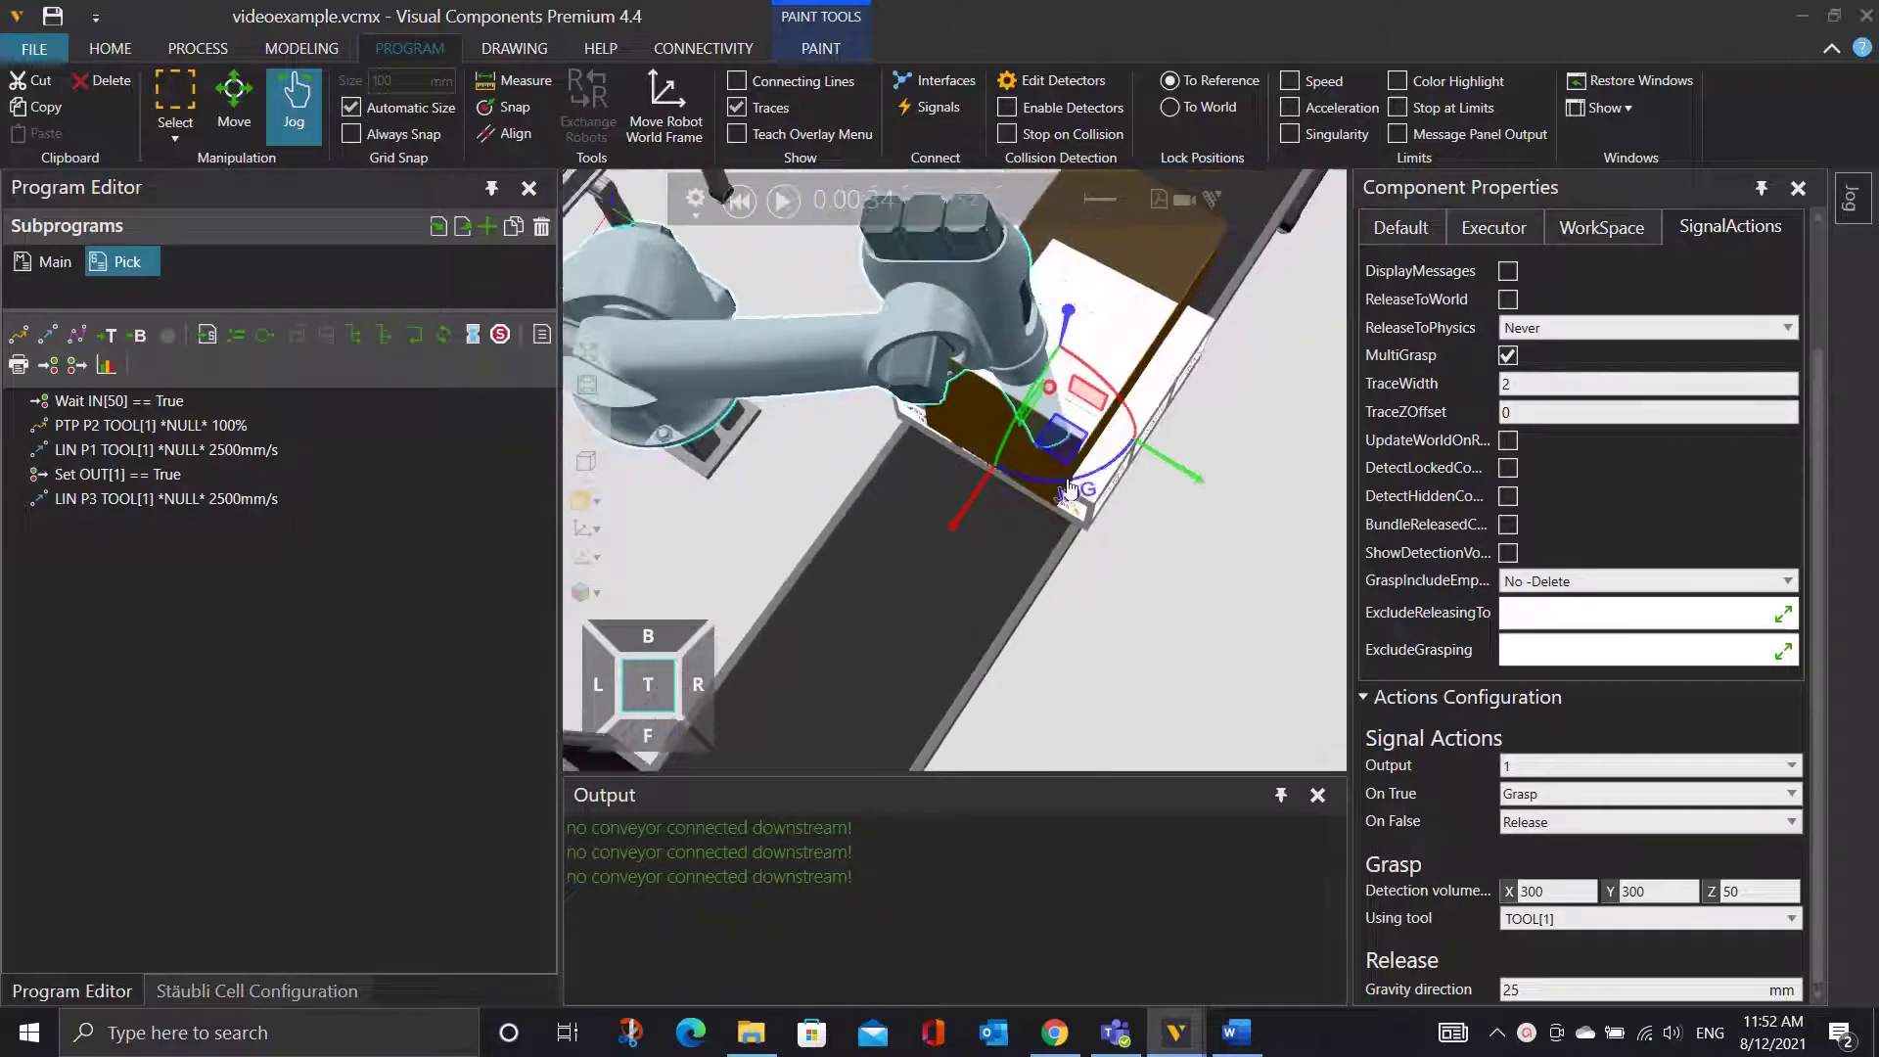
right_drag(1070, 490, 962, 533)
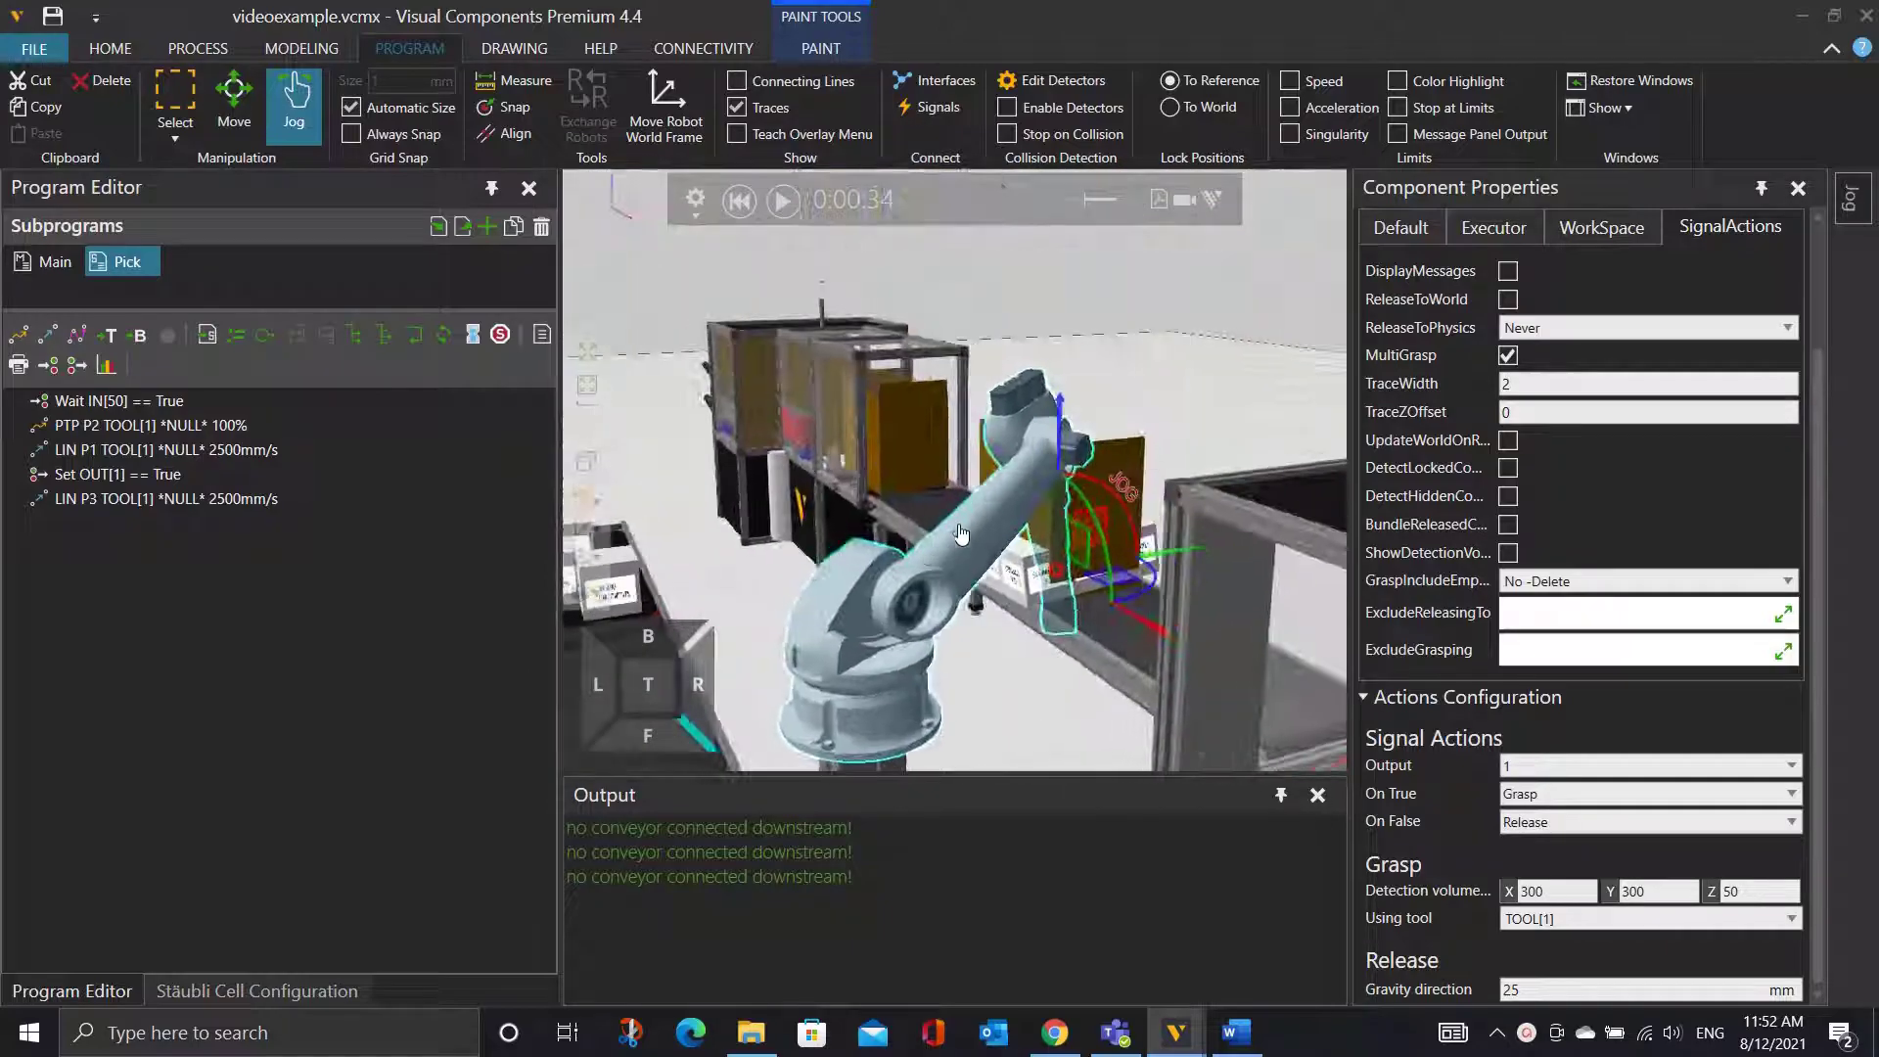
Set the BoxCreator's BoxLength and BoxWidth to 610 mm and its BoxHeight to 210 mm.
click(741, 427)
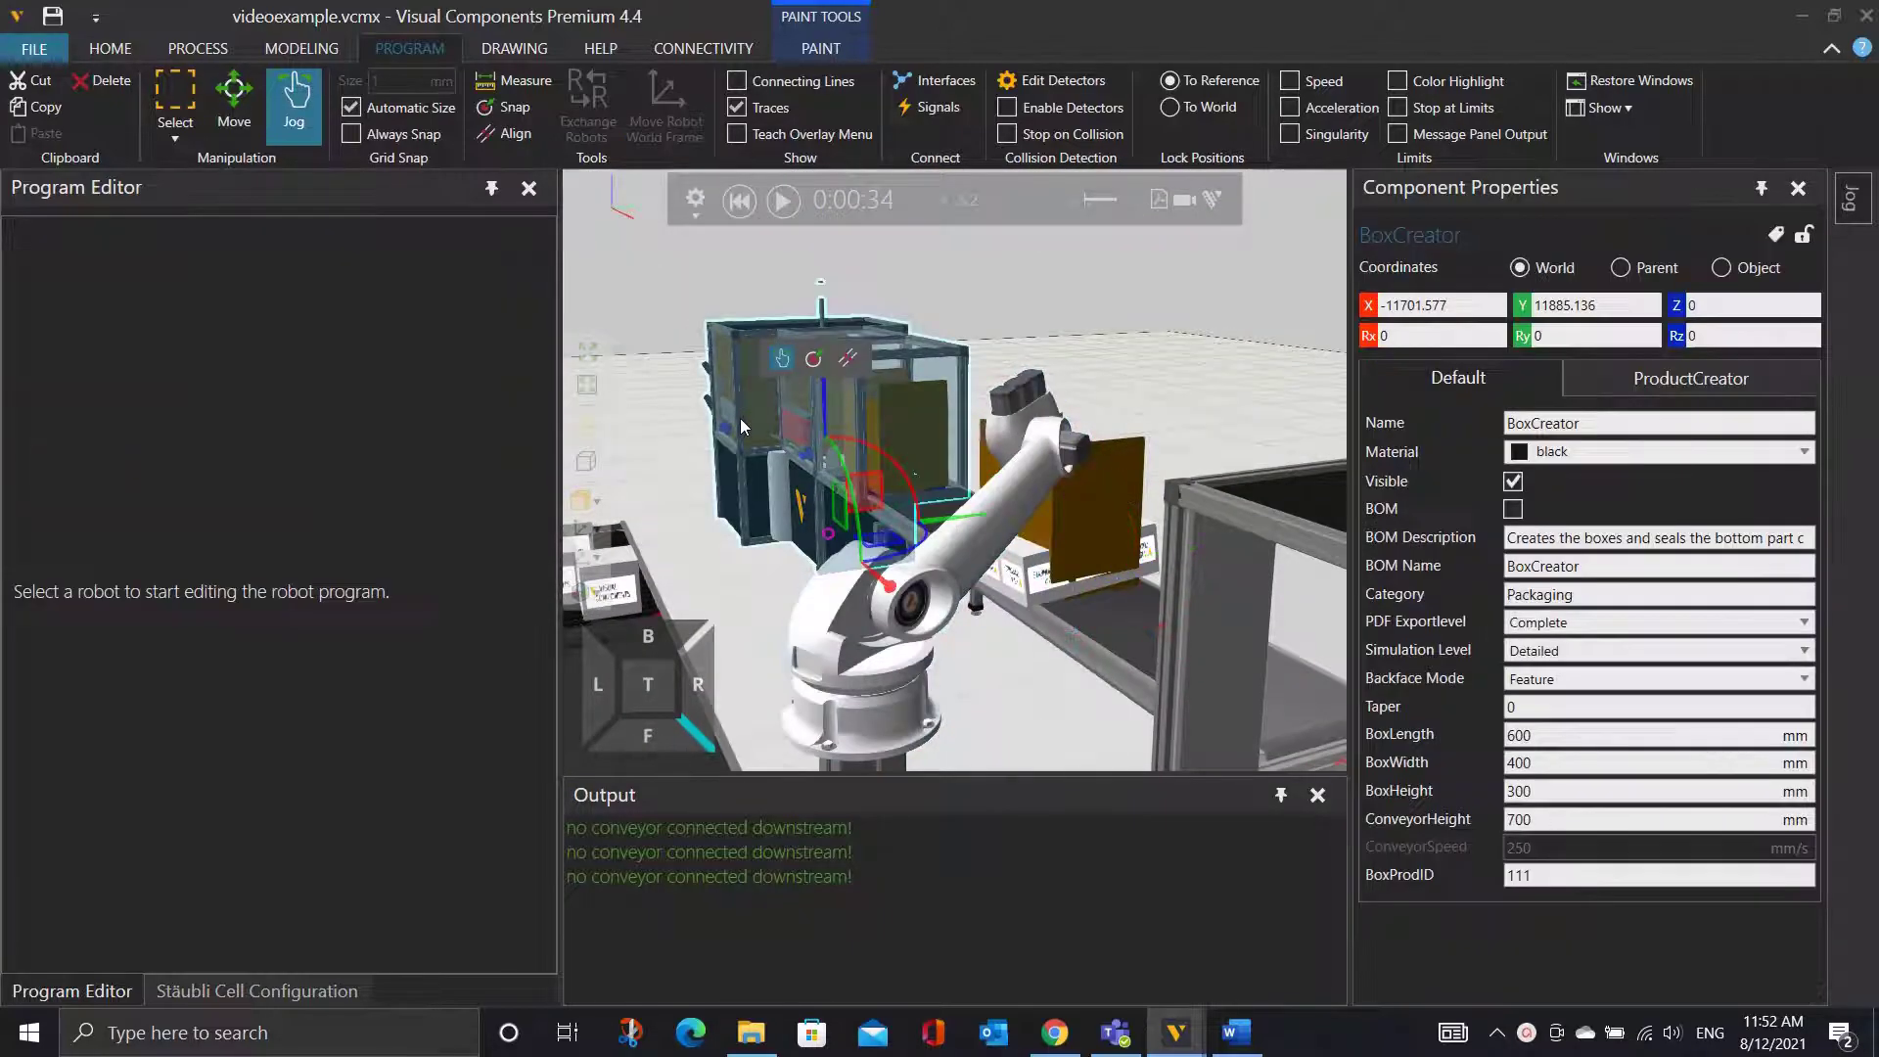
double_click(1543, 734)
text(610)
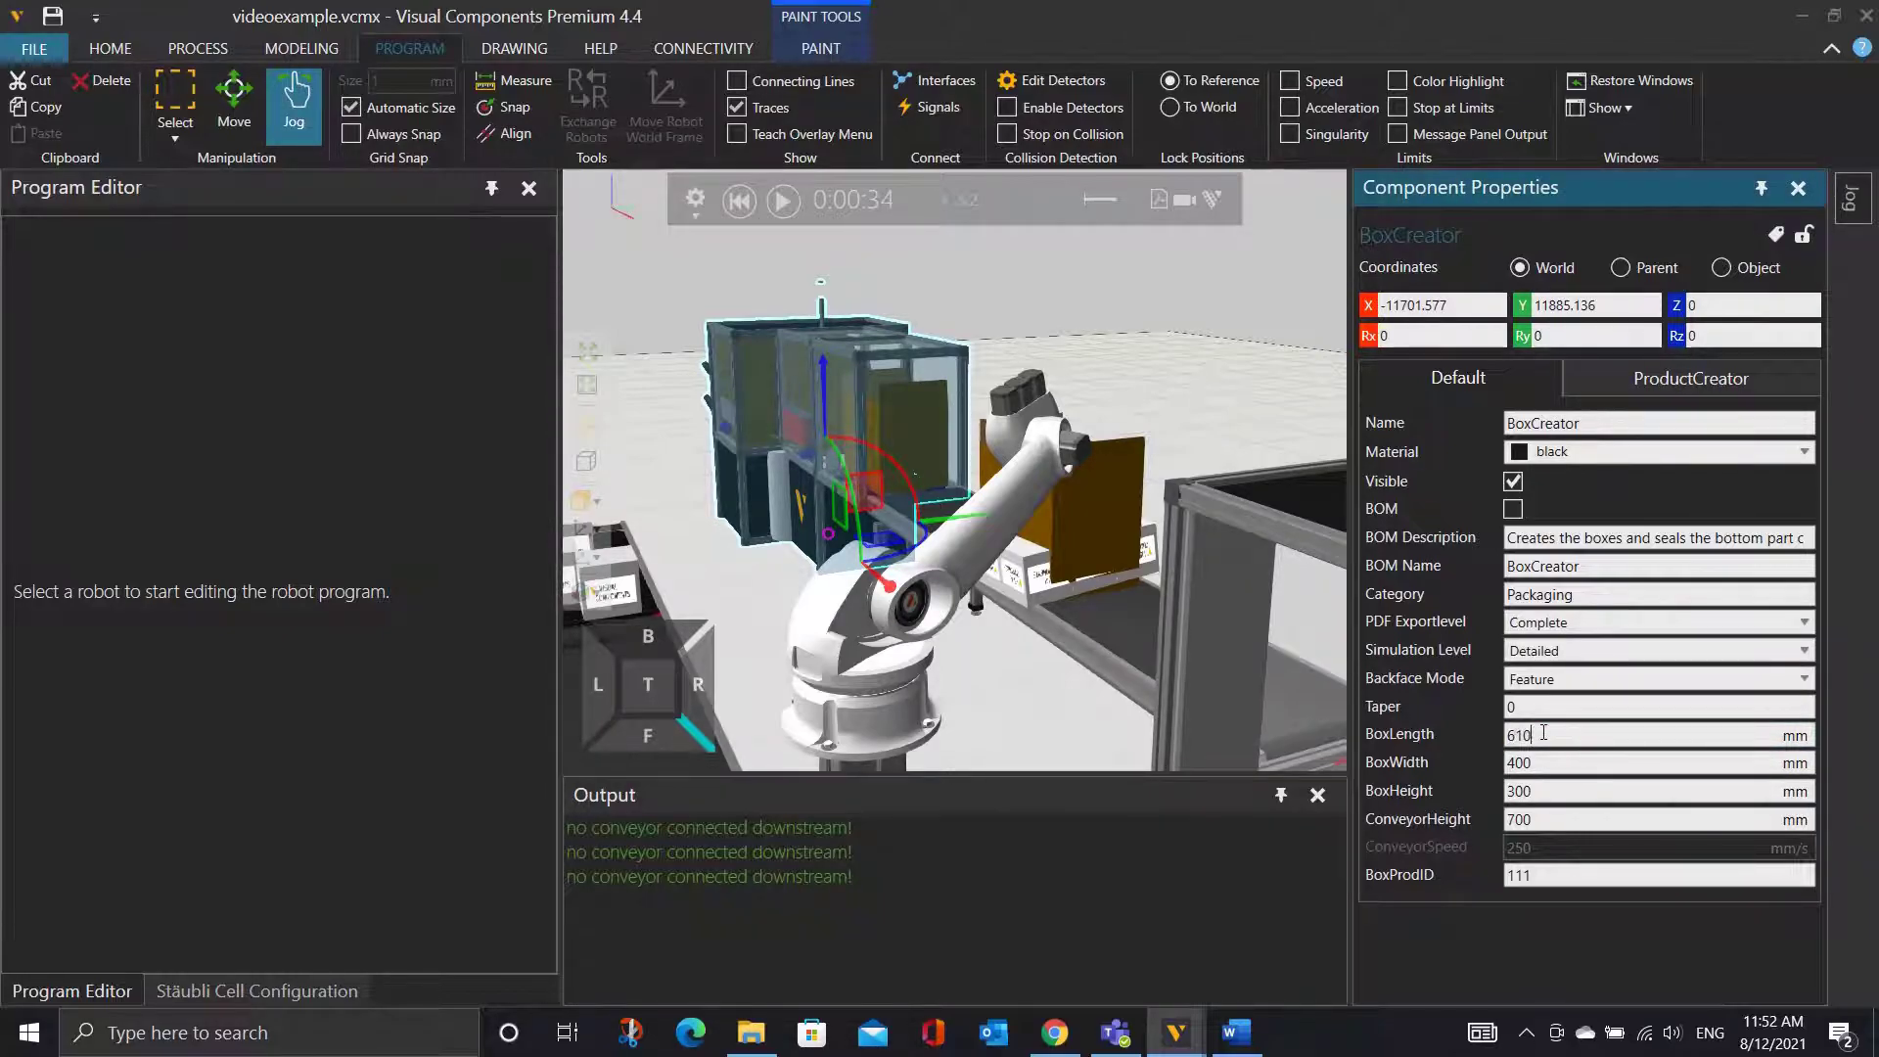
double_click(1557, 762)
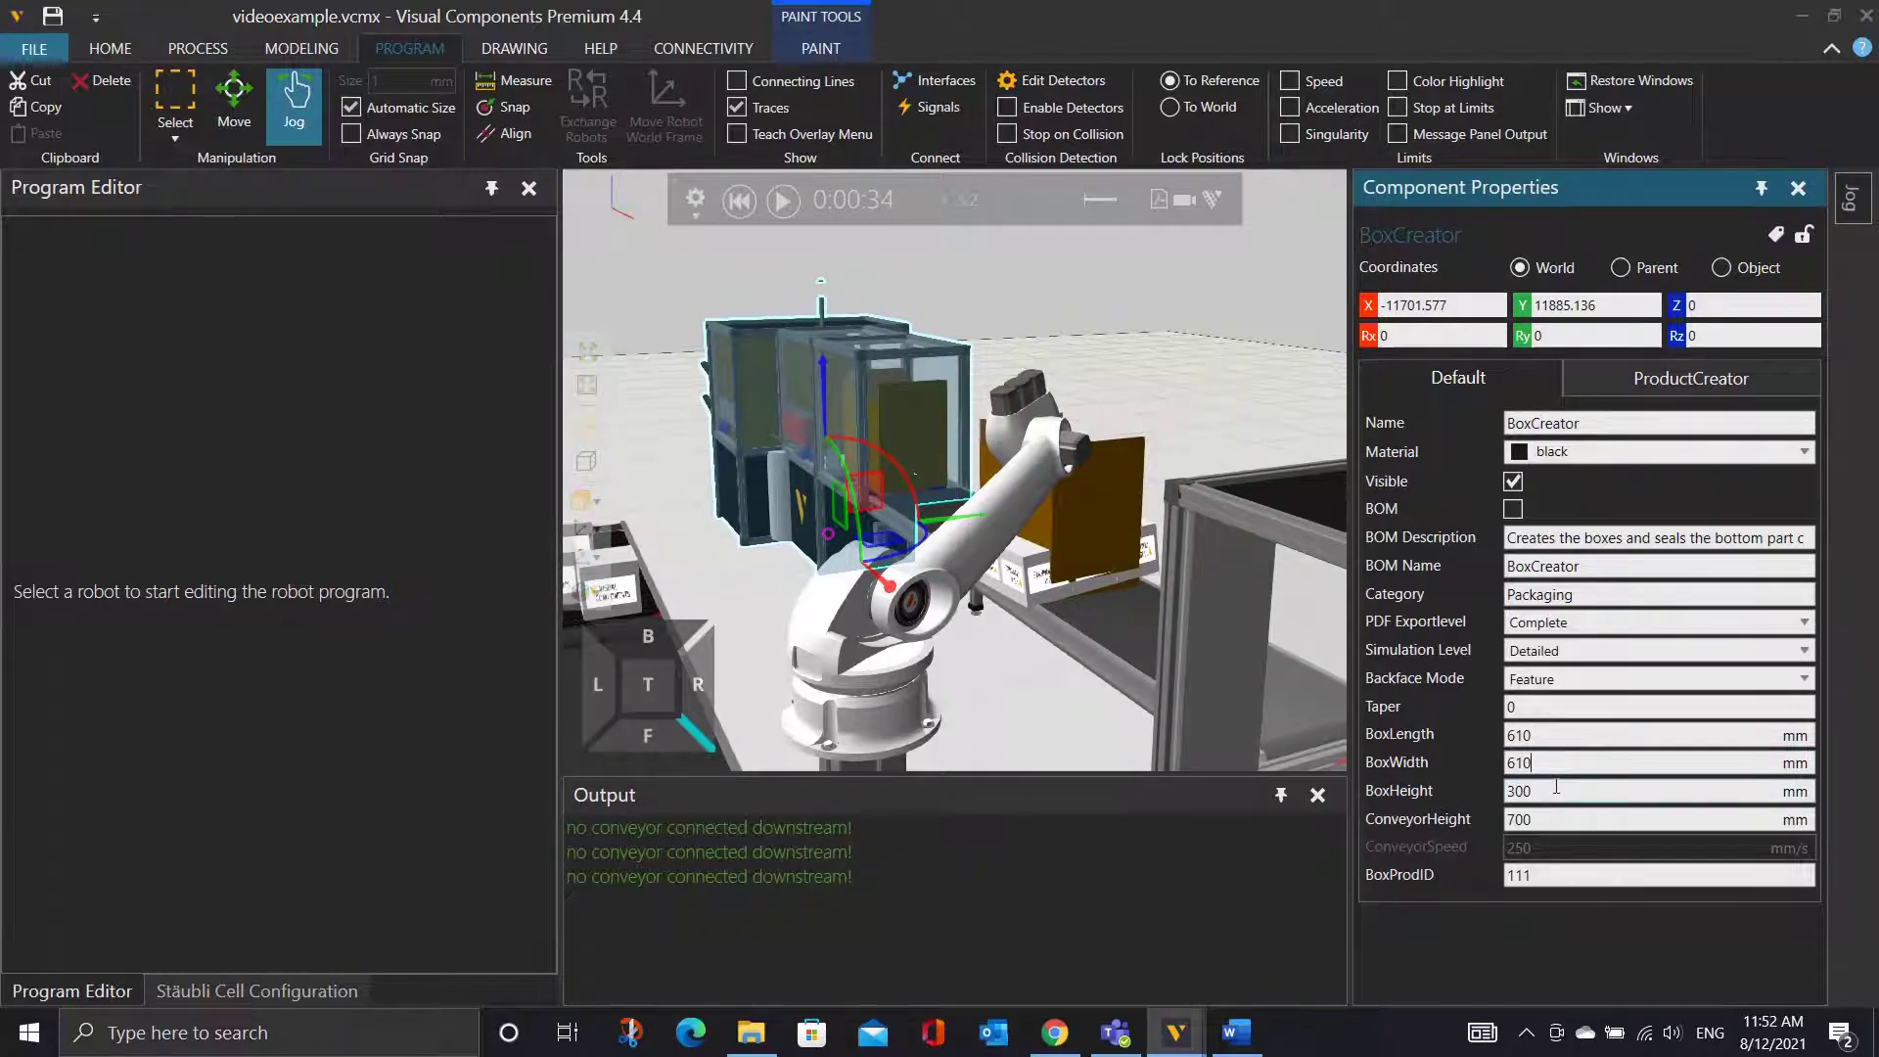
double_click(1557, 790)
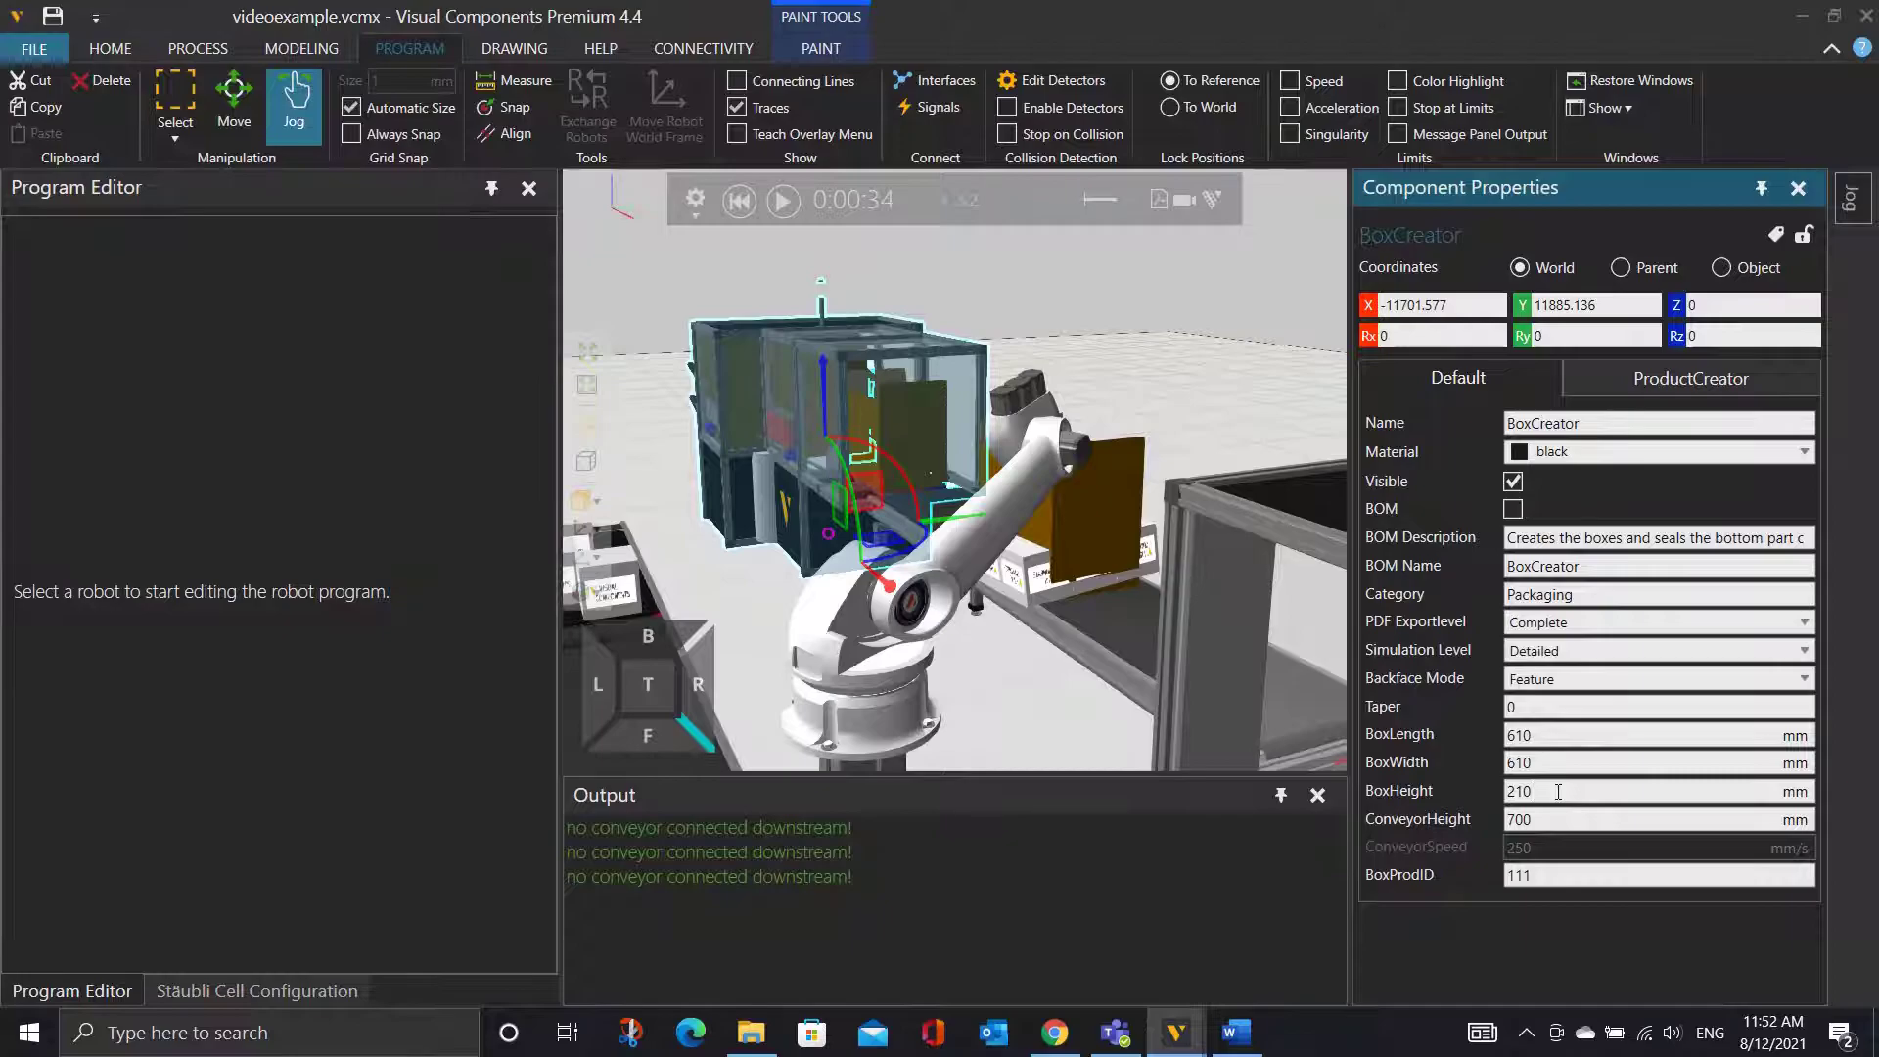
key(Return)
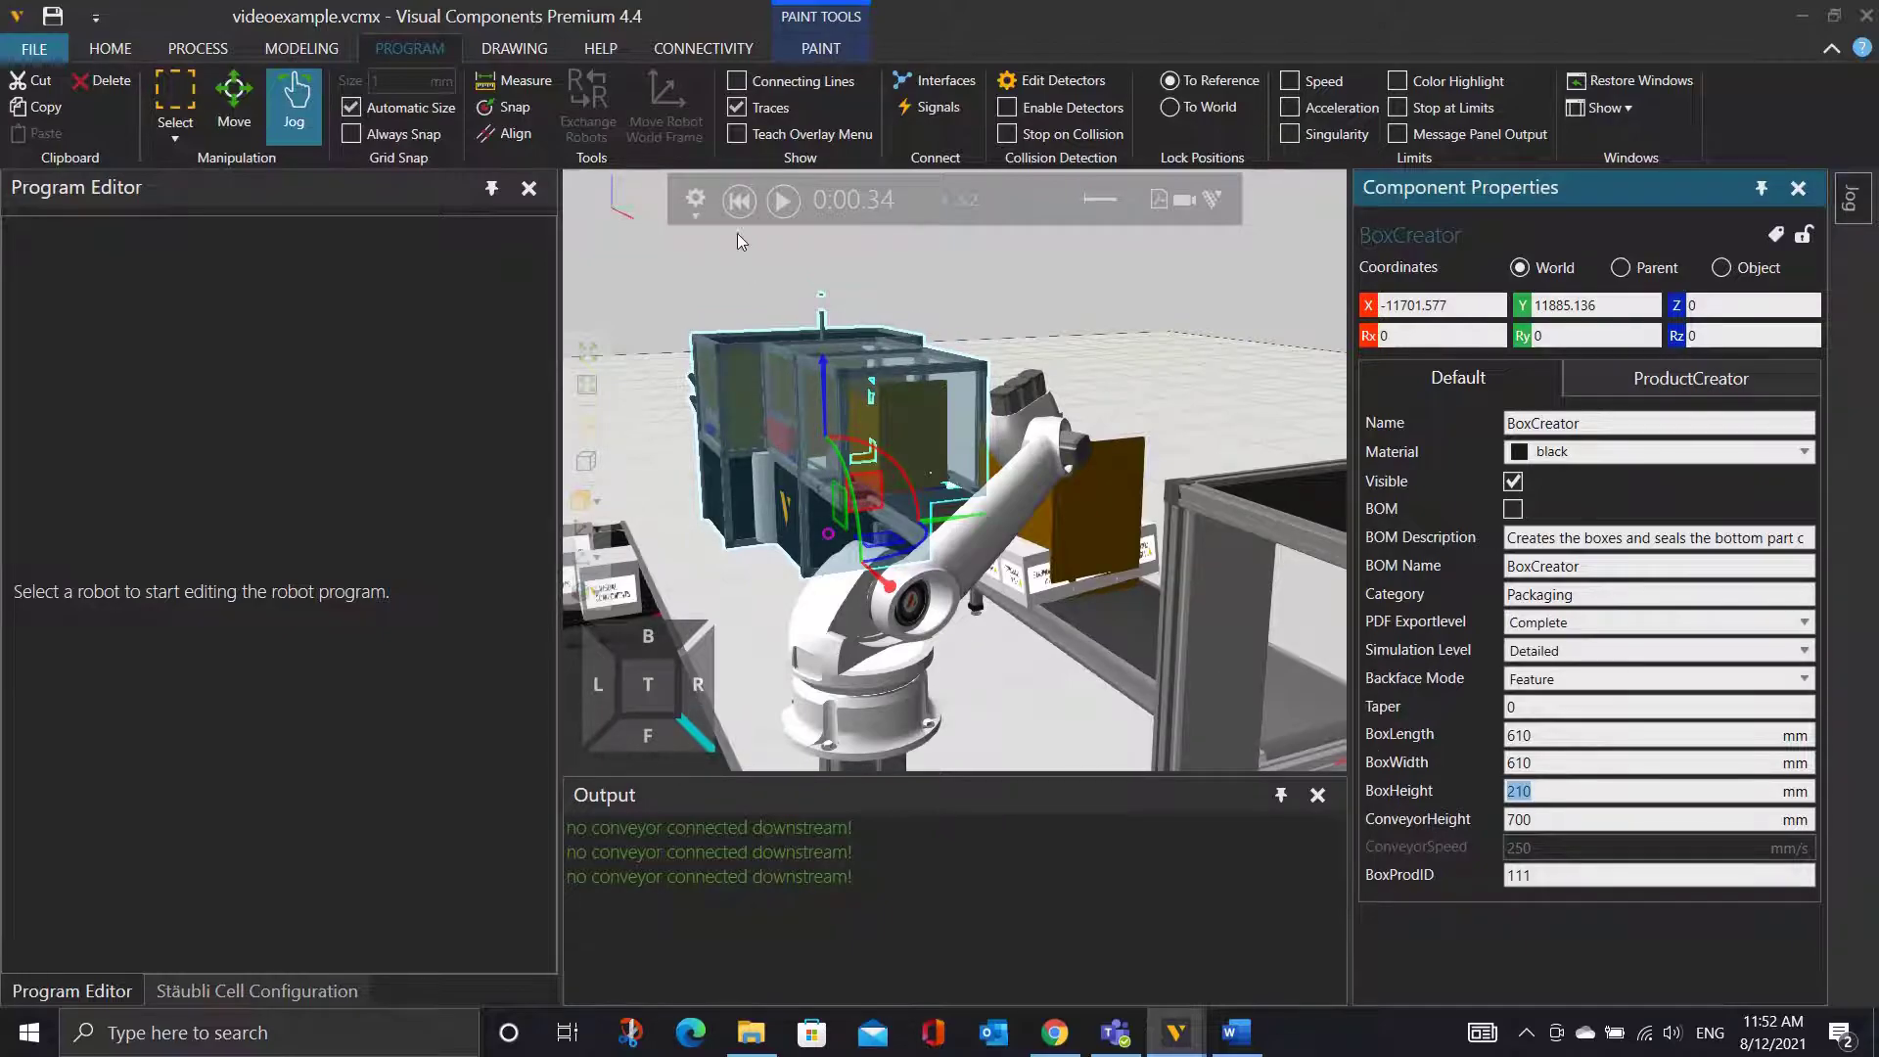
Reset and rerun the simulation until the robot has gripped the boxes and an open carton is waiting on the conveyor.
click(738, 201)
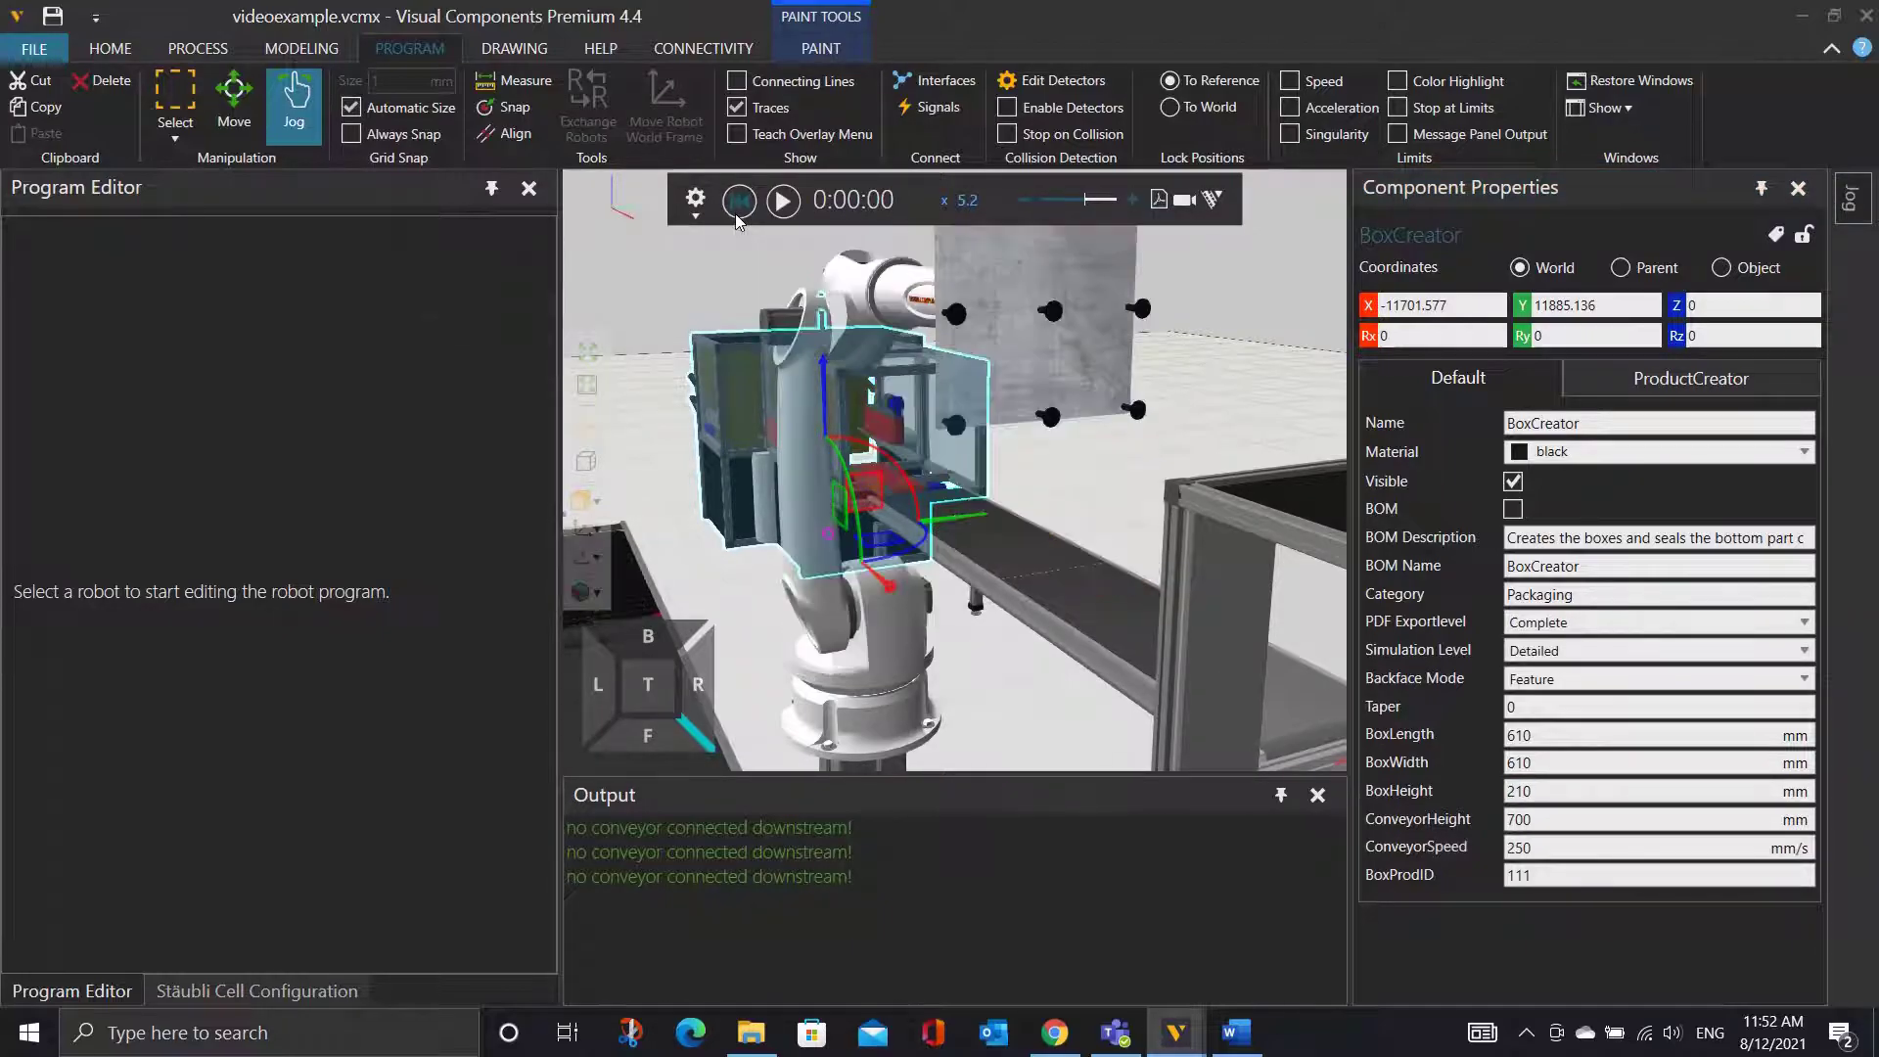
click(782, 202)
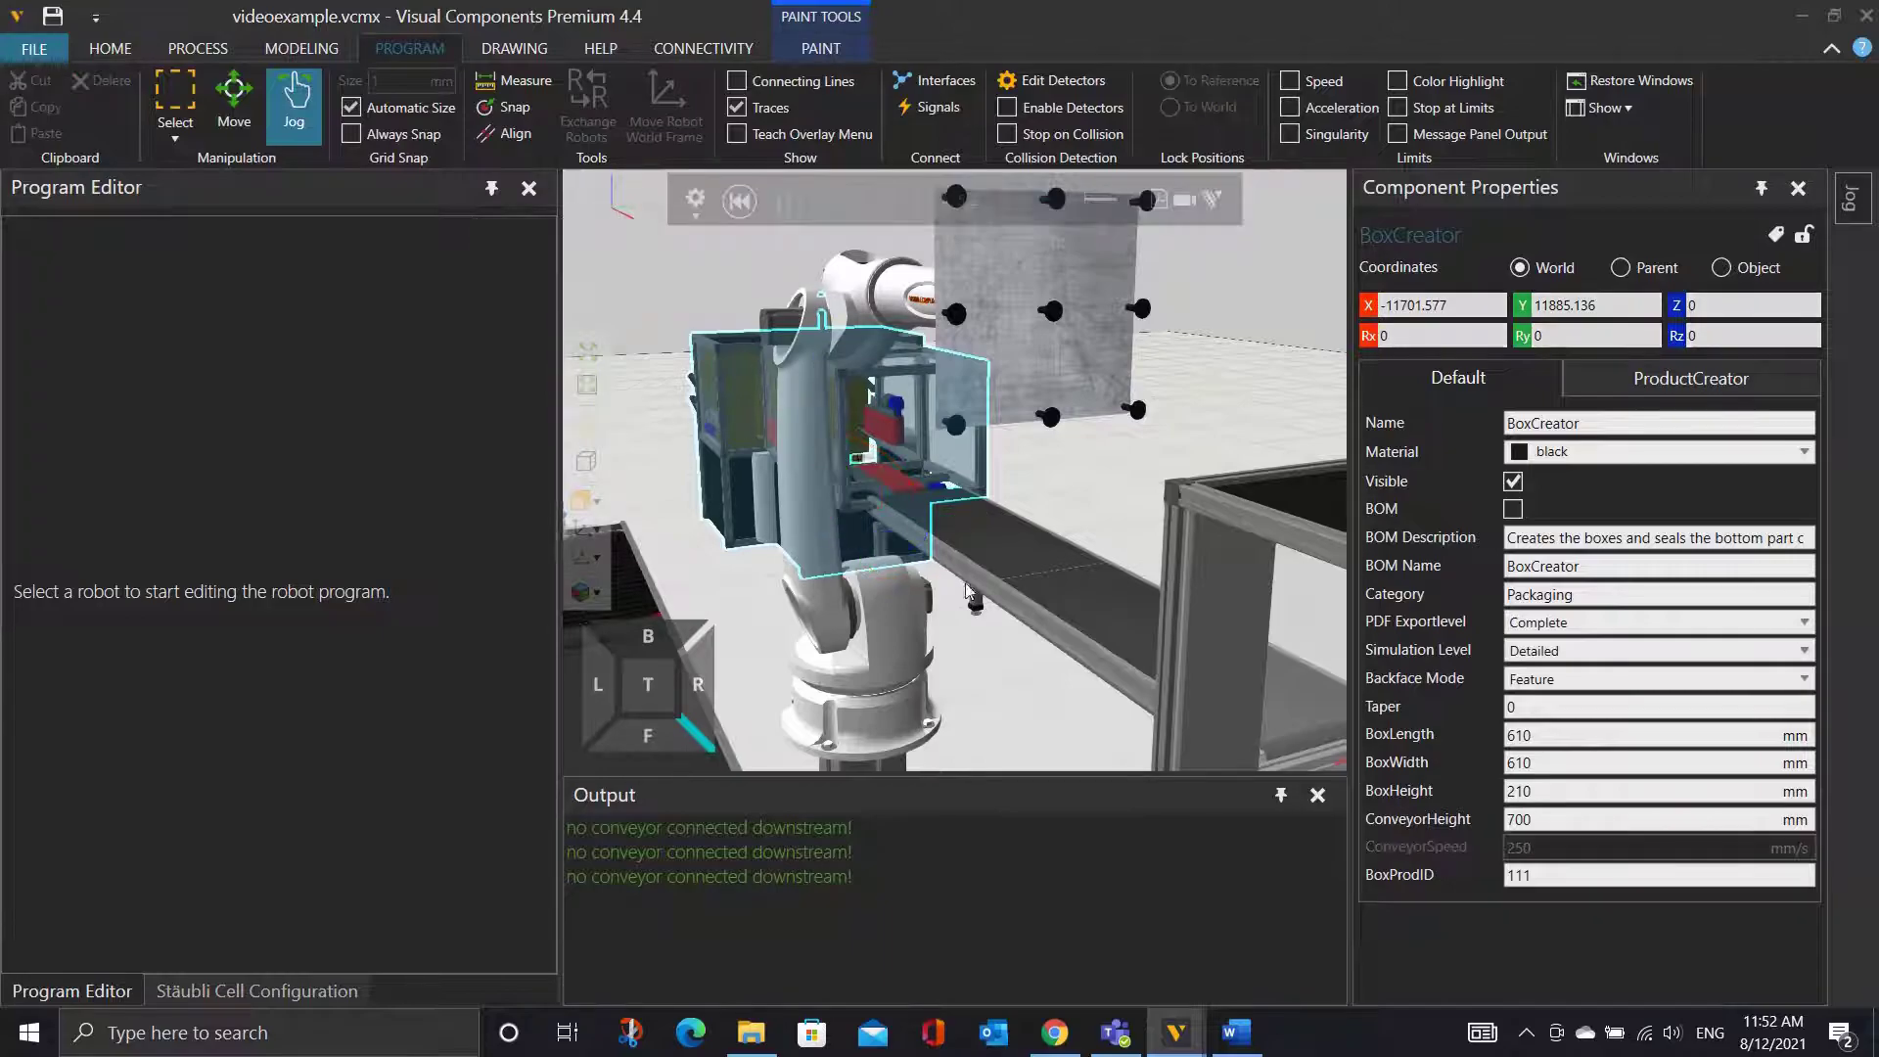
right_drag(1002, 675, 1105, 707)
click(1106, 691)
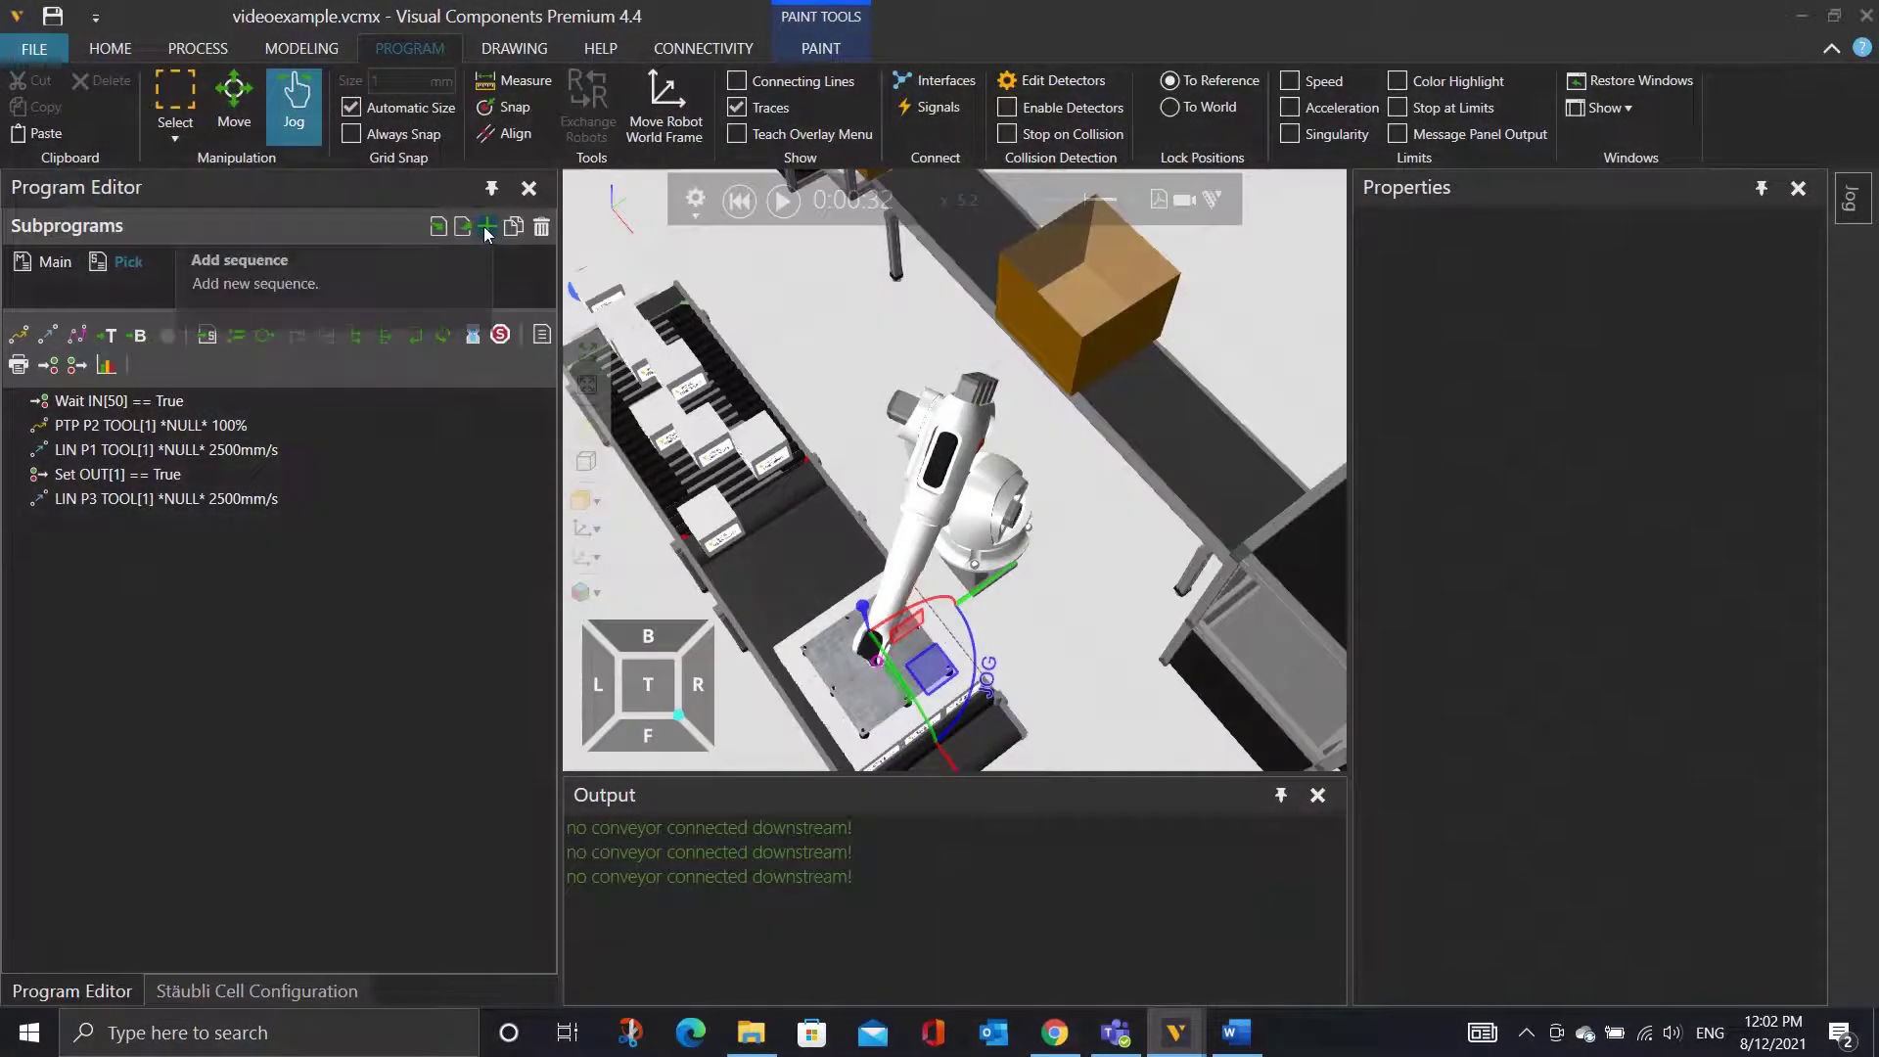
Add a new sequence named Place to the robot program.
click(487, 230)
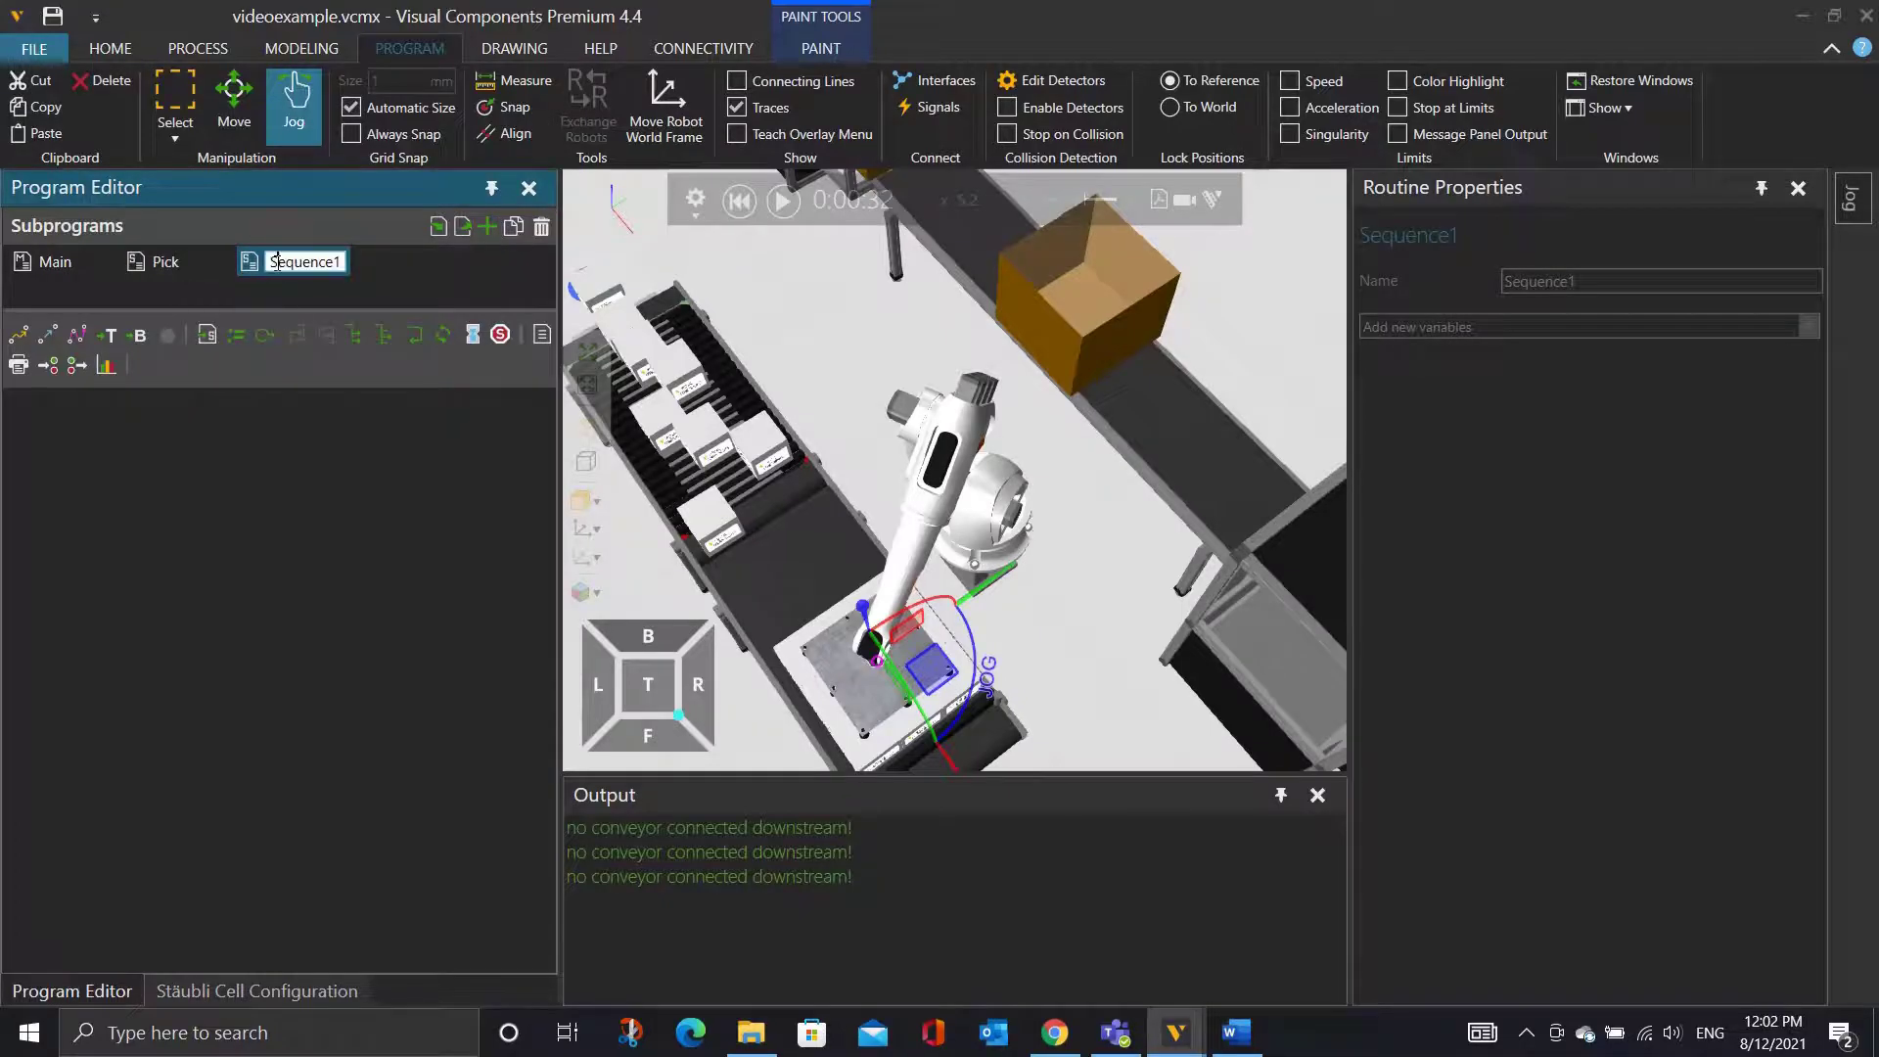
text(Place)
key(Return)
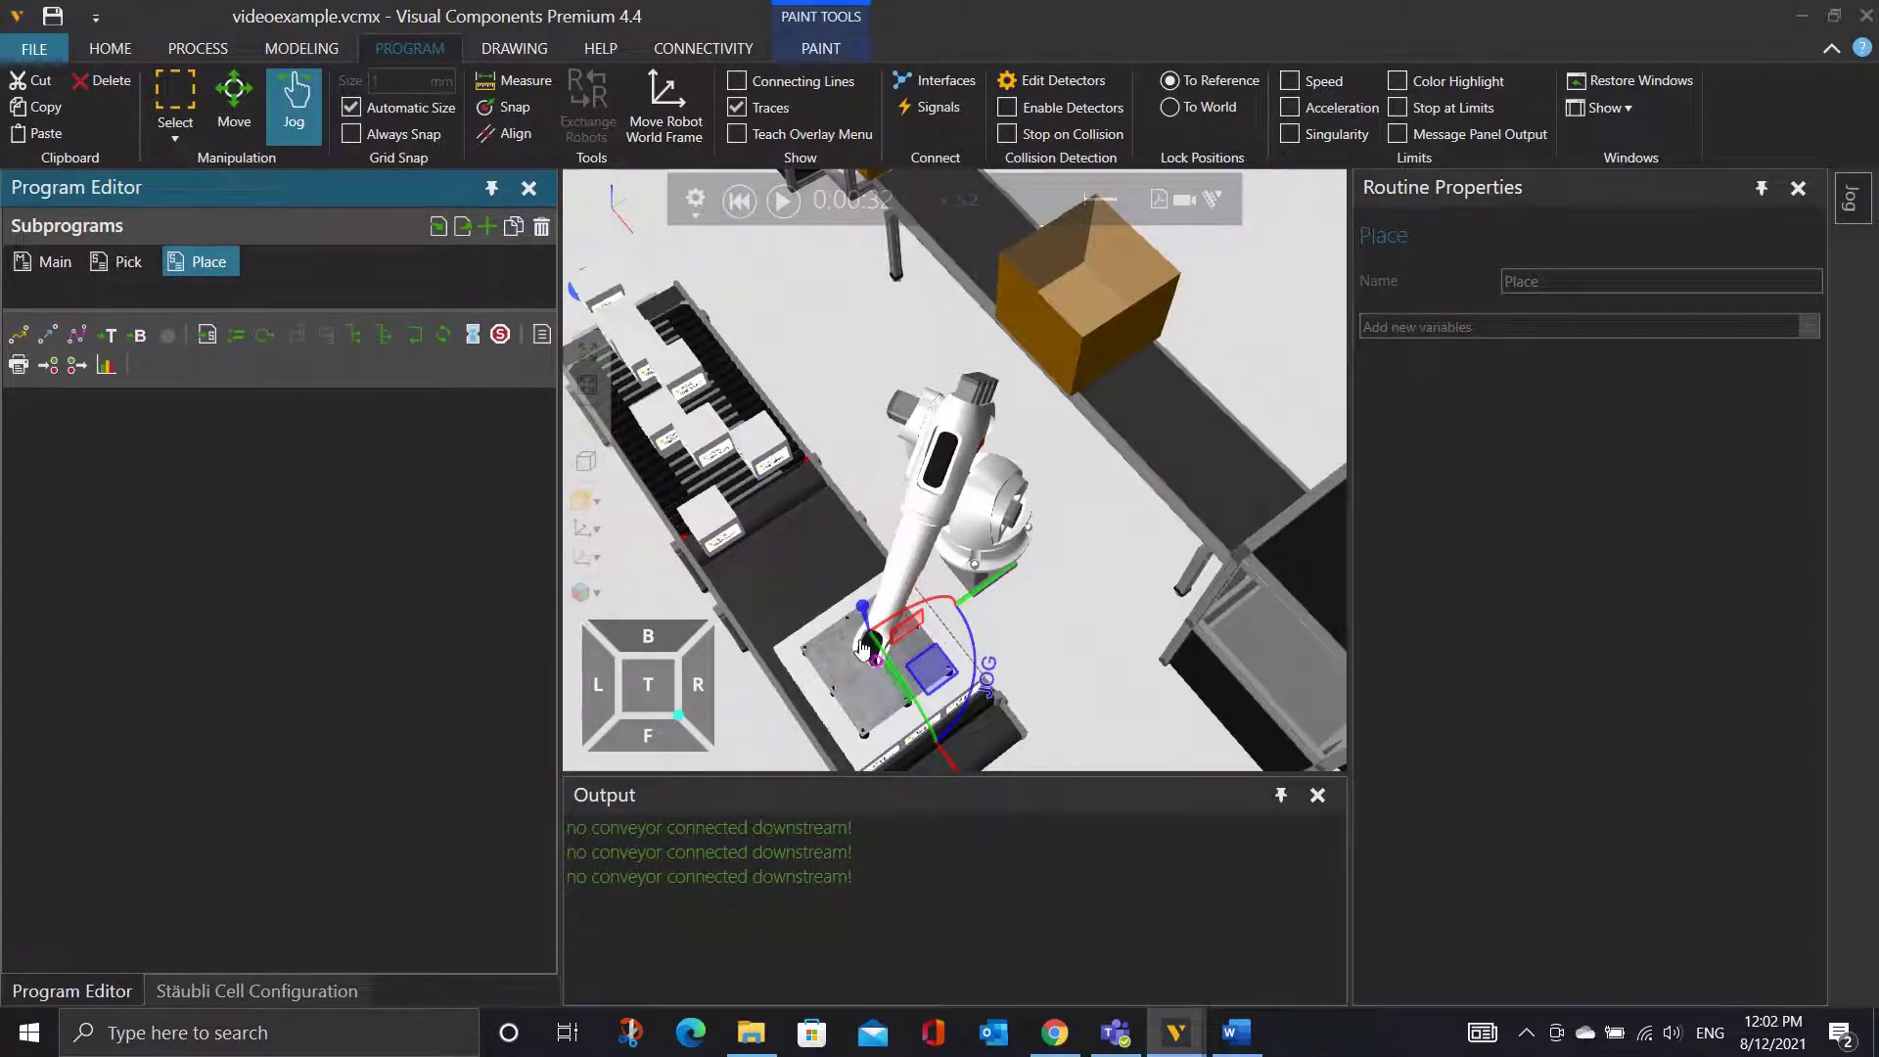
Jog the gripped boxes over the open carton at a Z height of 1500 and record a point-to-point motion there.
click(882, 671)
drag(881, 671, 979, 519)
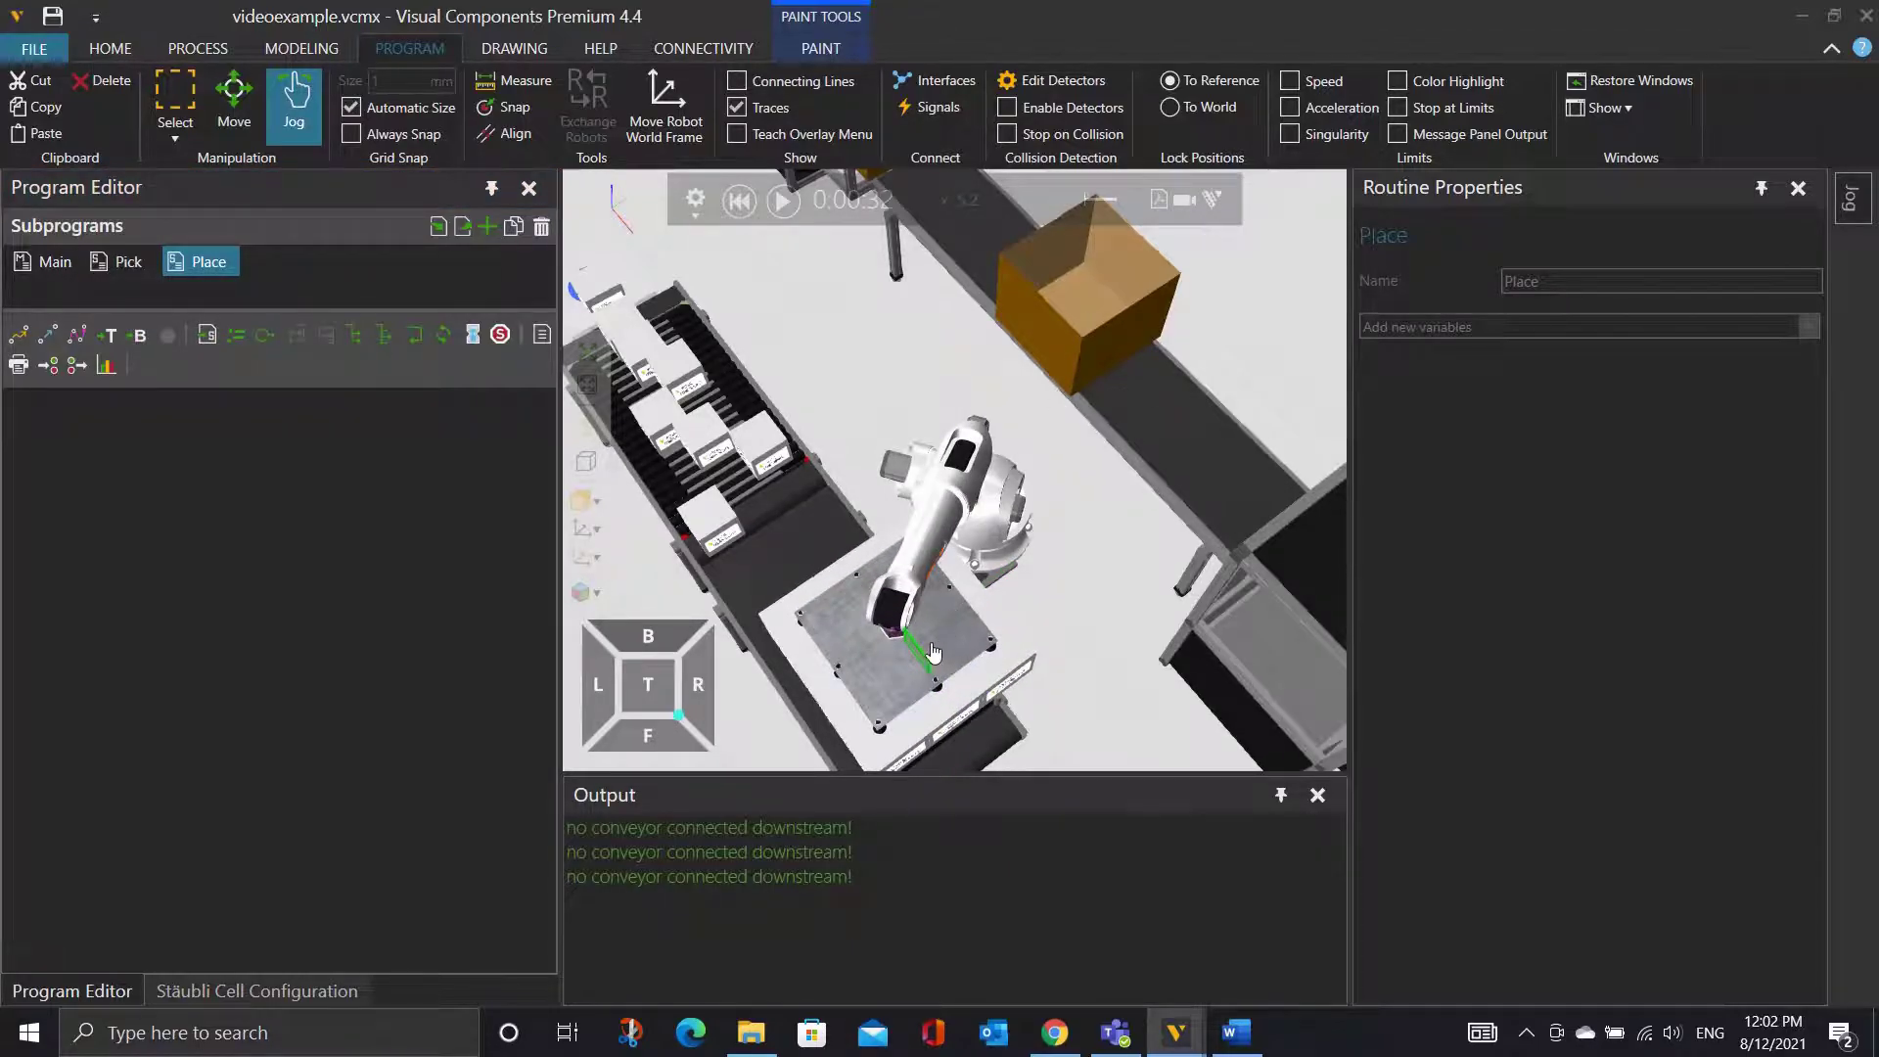
right_drag(1063, 597, 1004, 618)
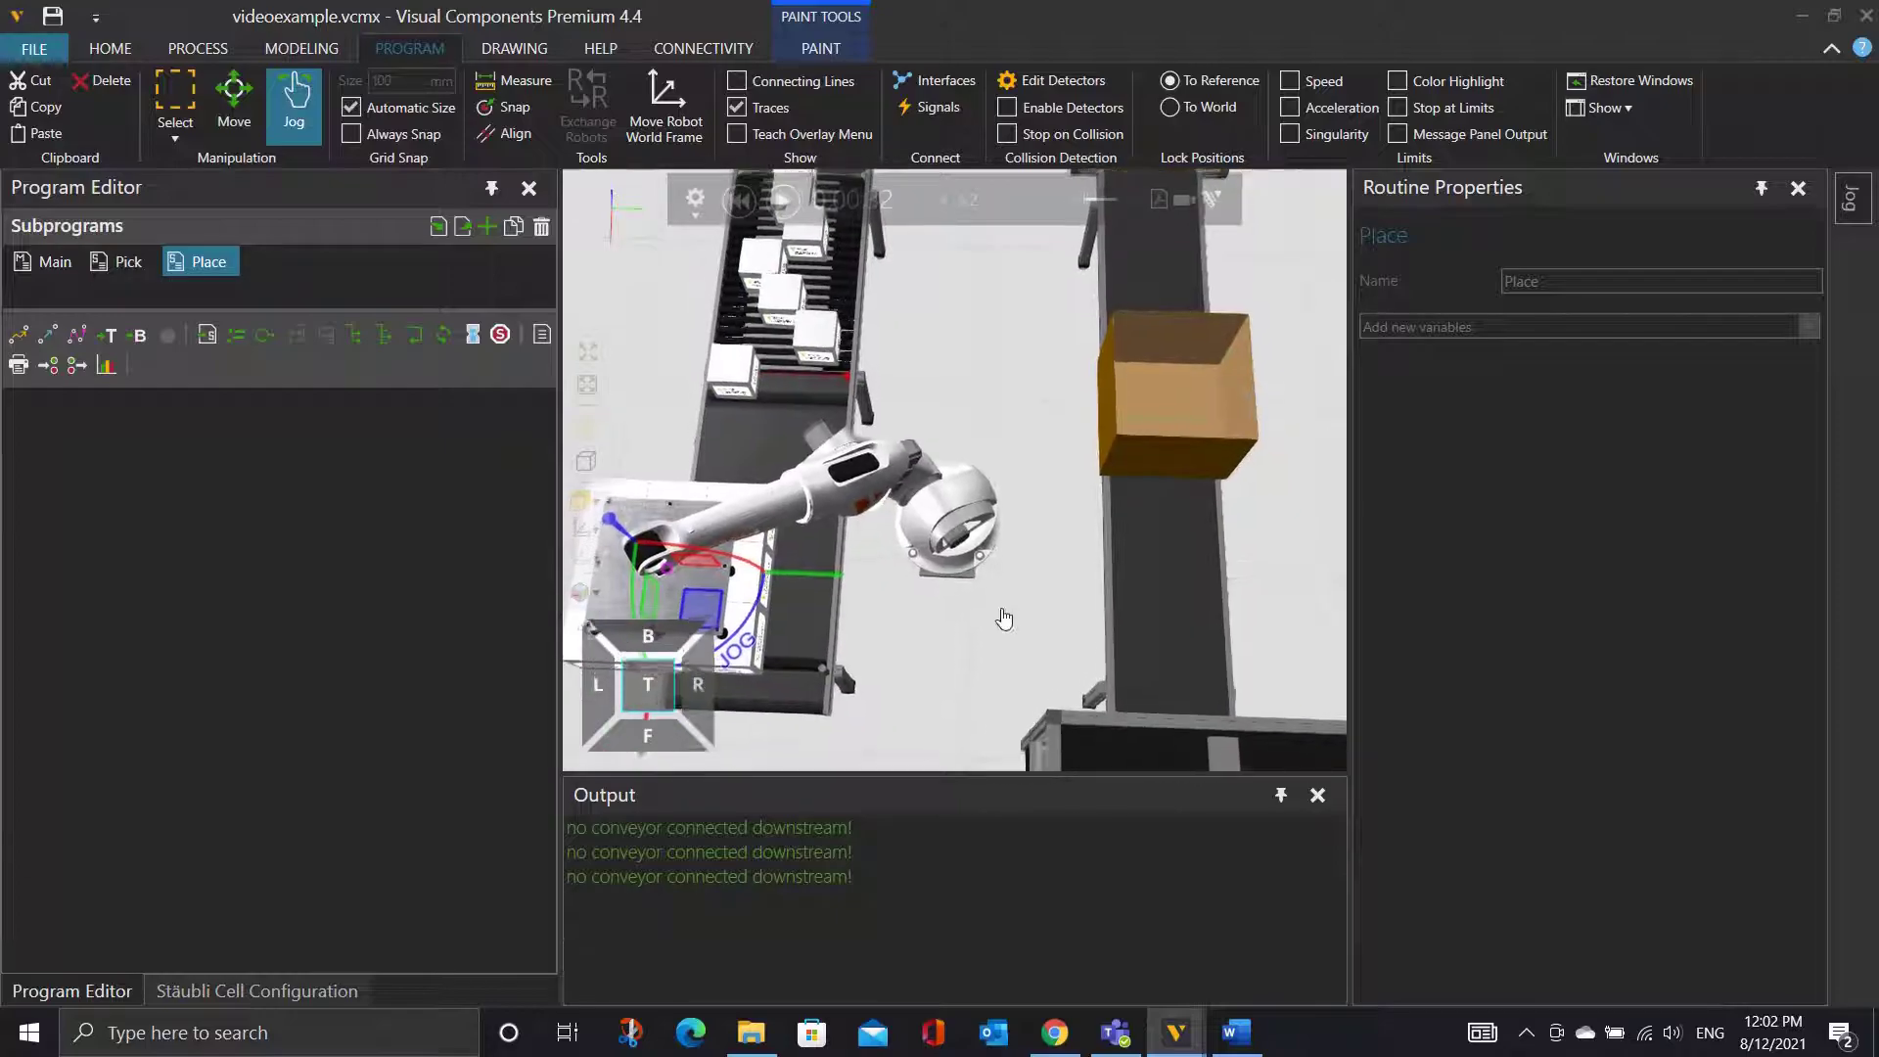
drag(736, 576, 1164, 419)
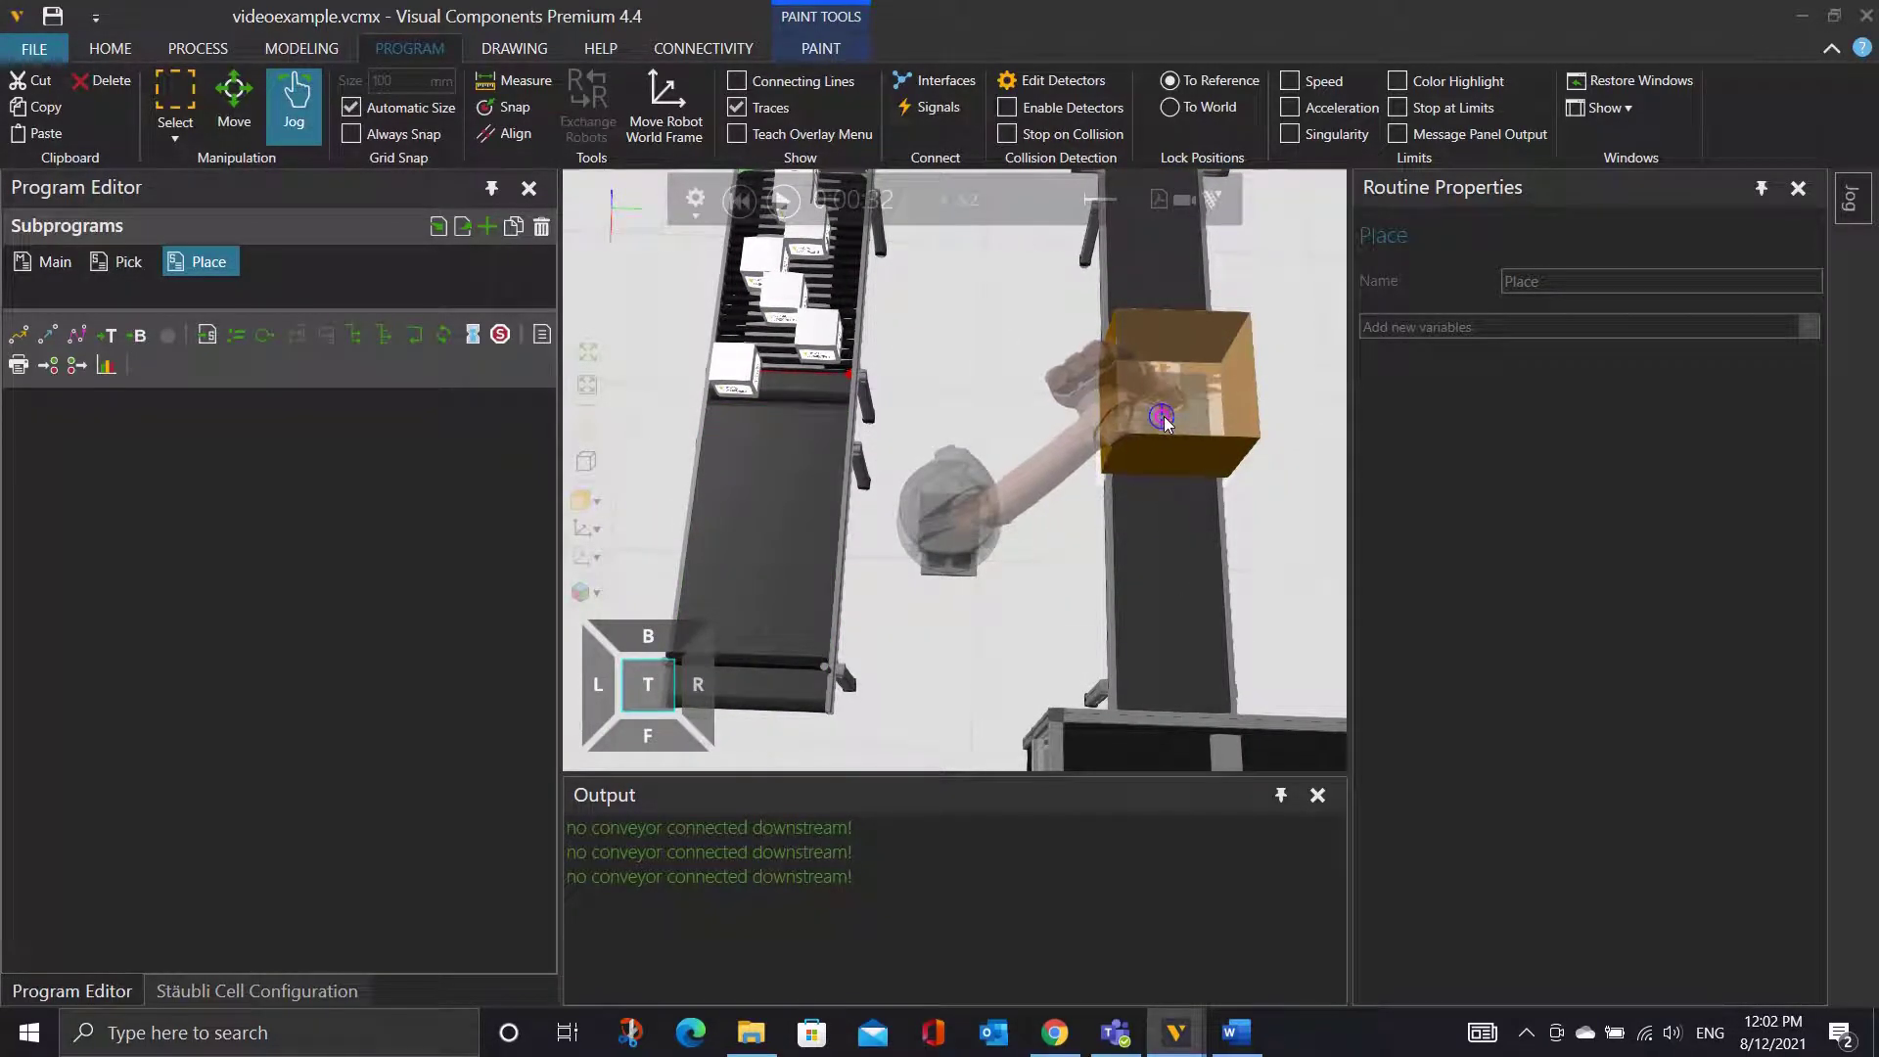
right_drag(1246, 501, 1222, 562)
drag(1196, 497, 1305, 439)
right_drag(1092, 515, 1155, 460)
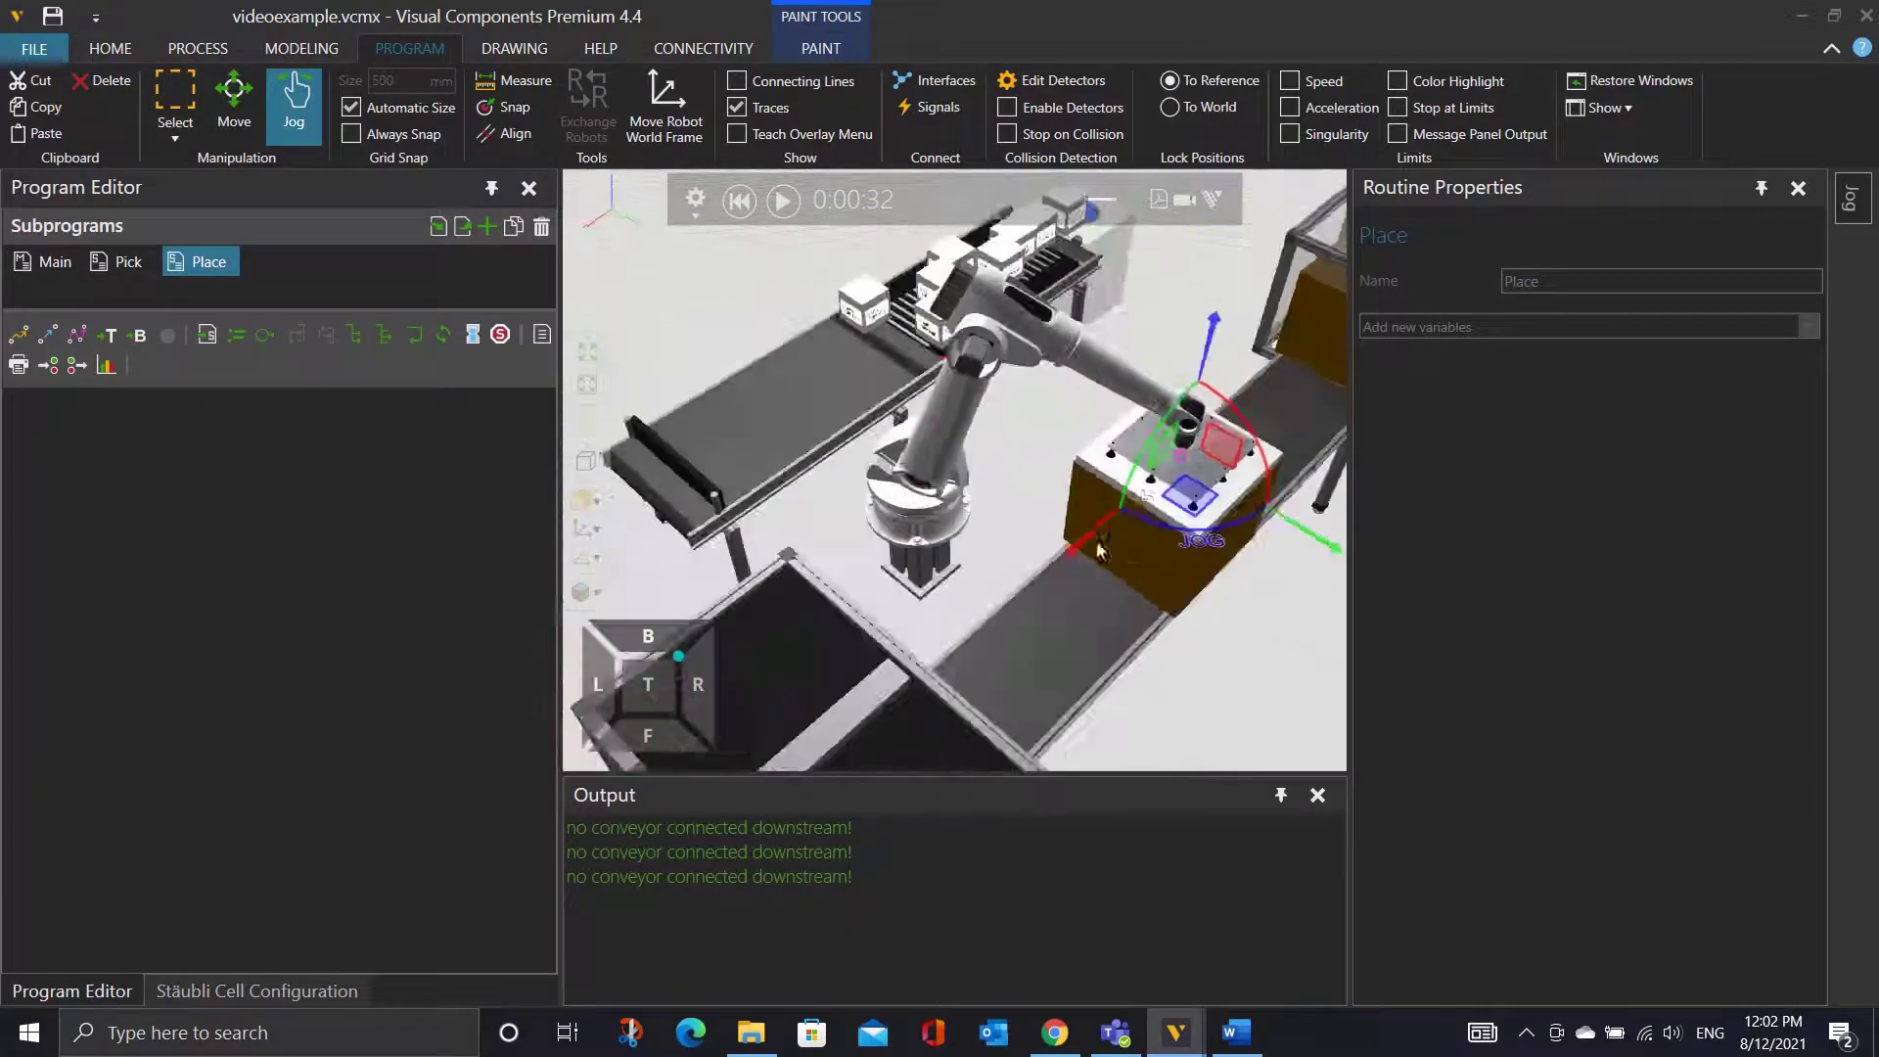
mouse_move(1218, 322)
mouse_down()
mouse_move(1254, 308)
mouse_move(1258, 268)
mouse_move(1253, 312)
mouse_up()
right_drag(1254, 311, 969, 605)
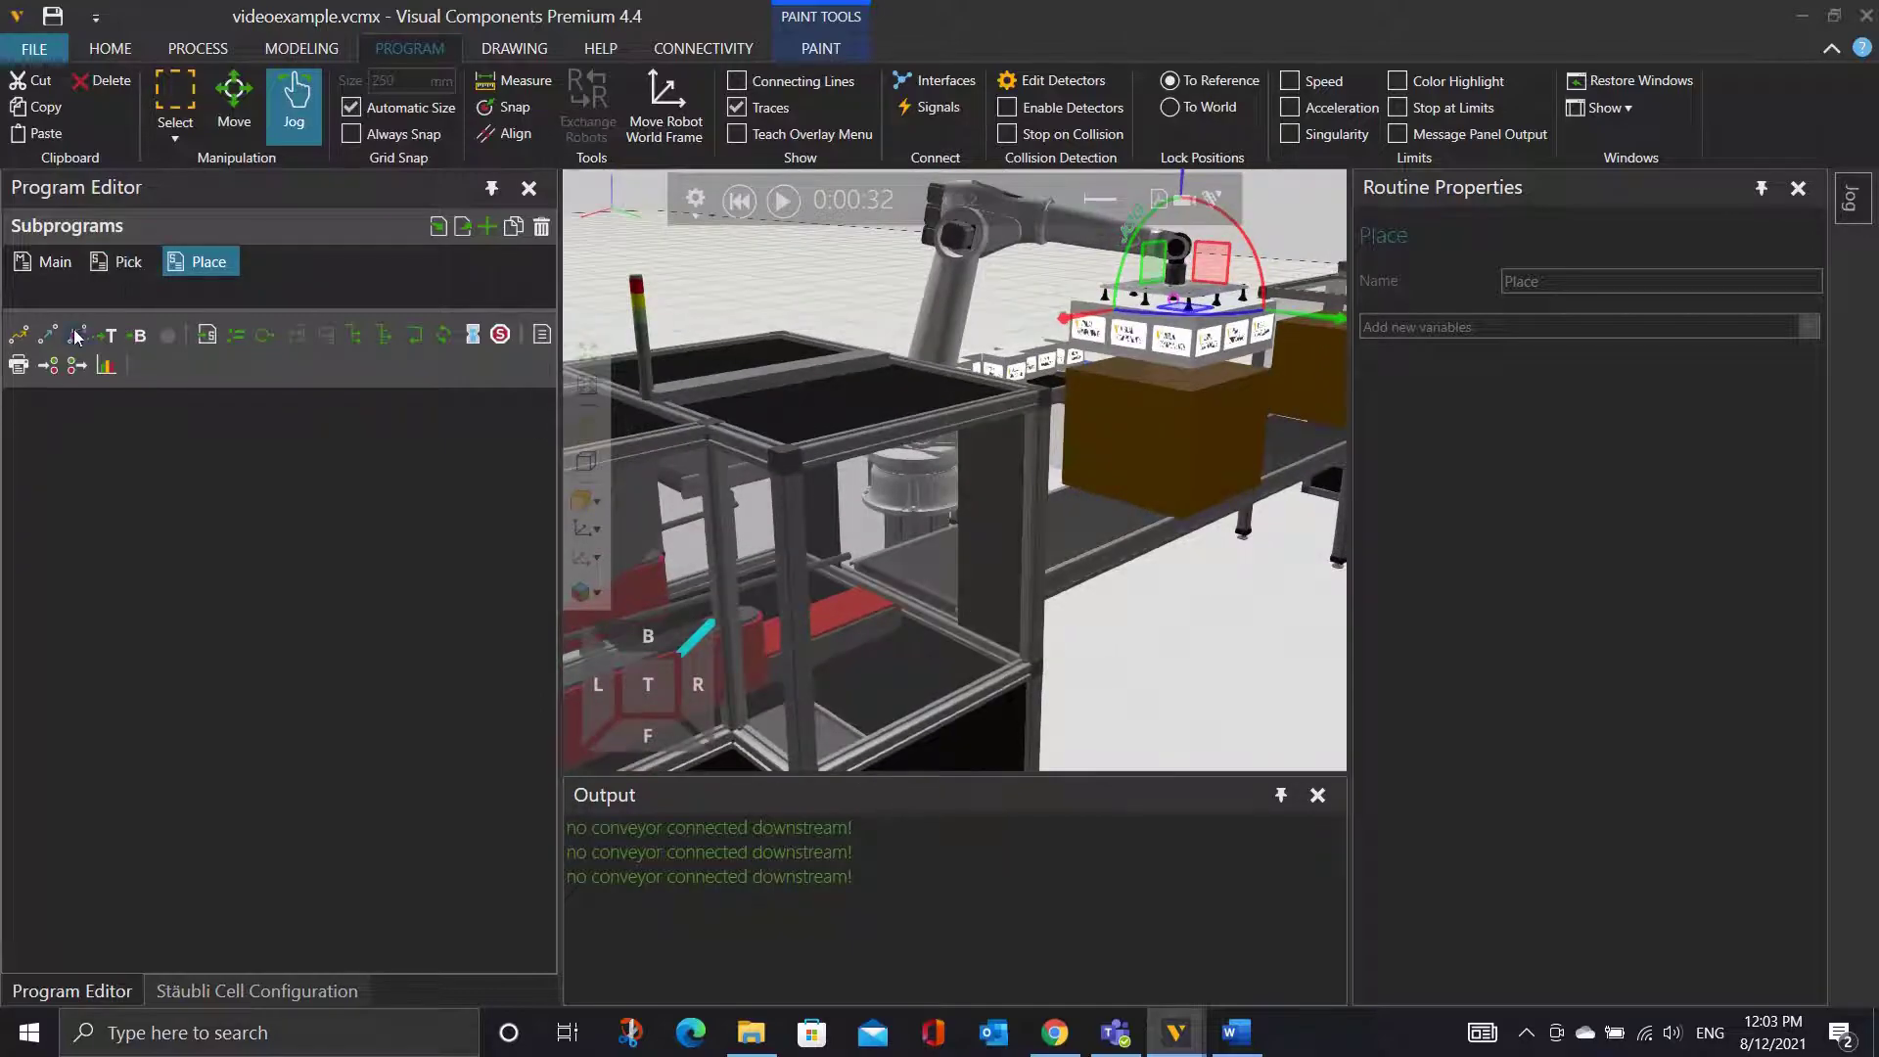
click(19, 336)
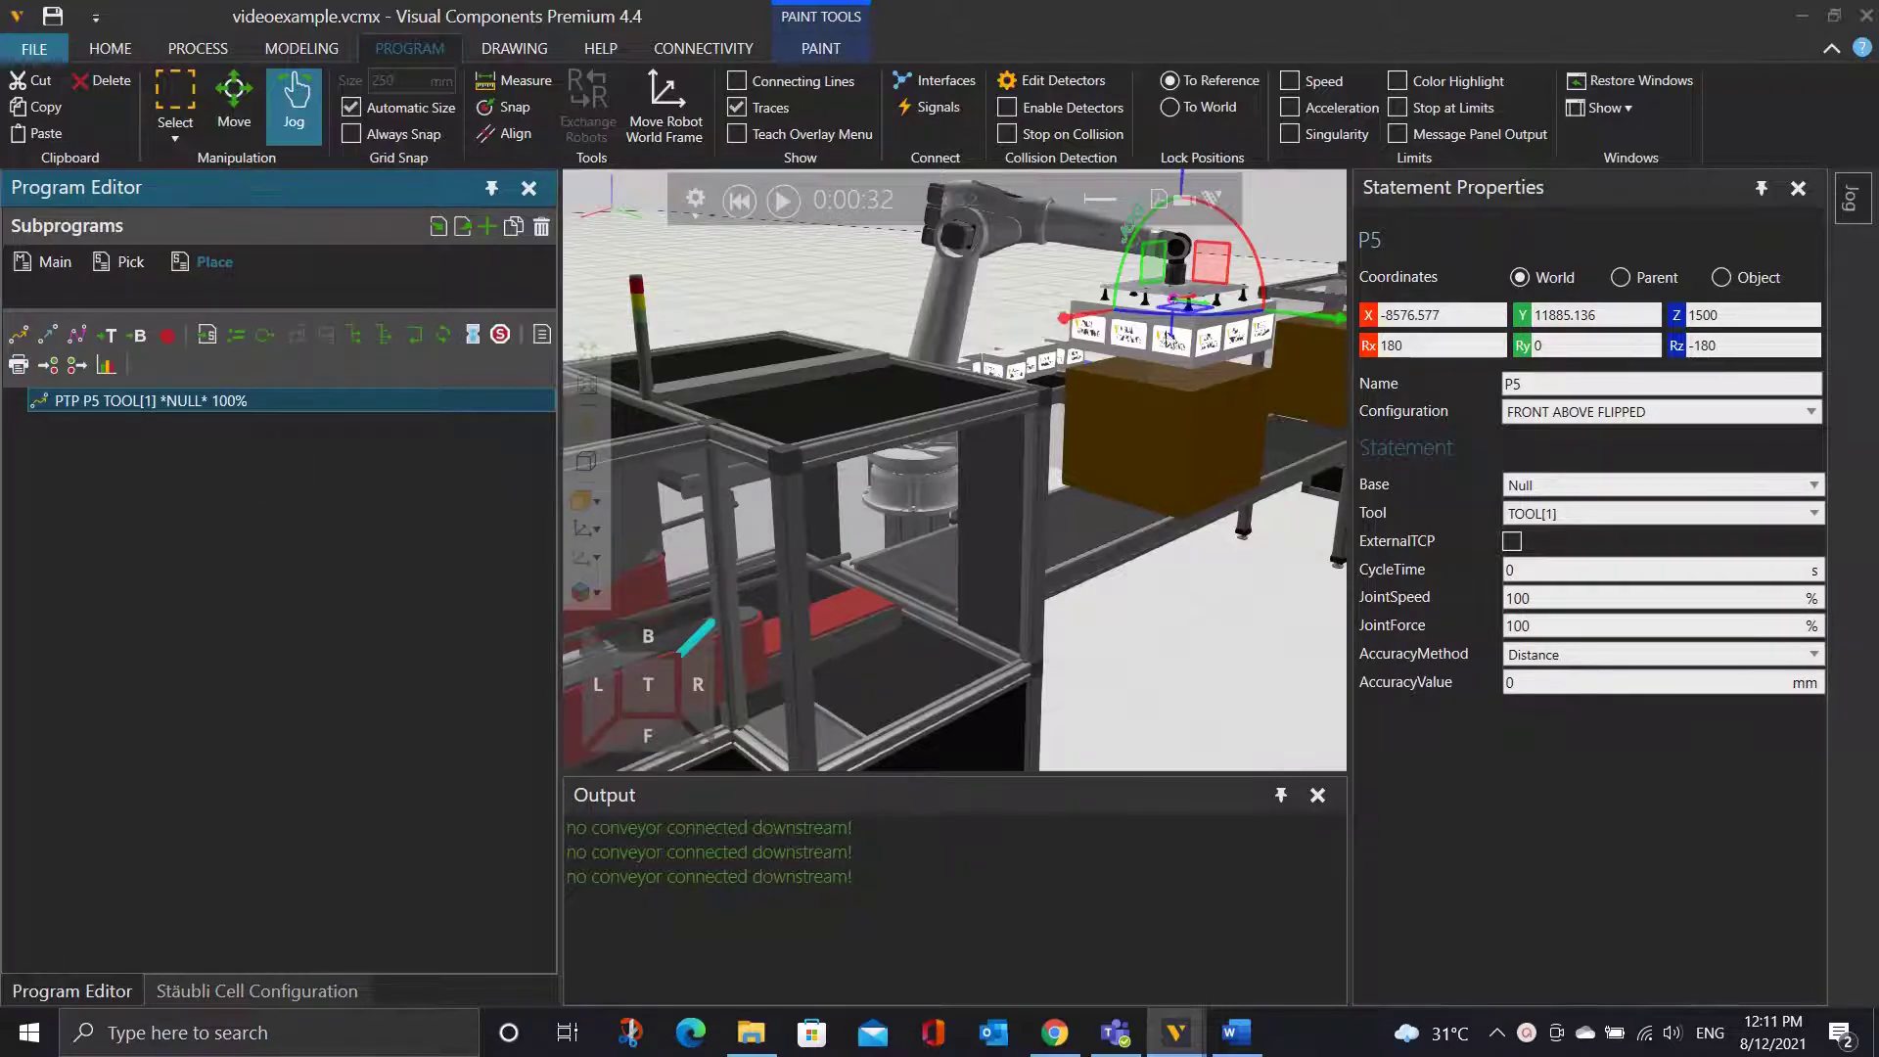
Lower the gripped boxes into the carton by aligning their underside with the carton's inner bottom face.
right_drag(1216, 478, 1099, 537)
scroll(995, 449, up, 4)
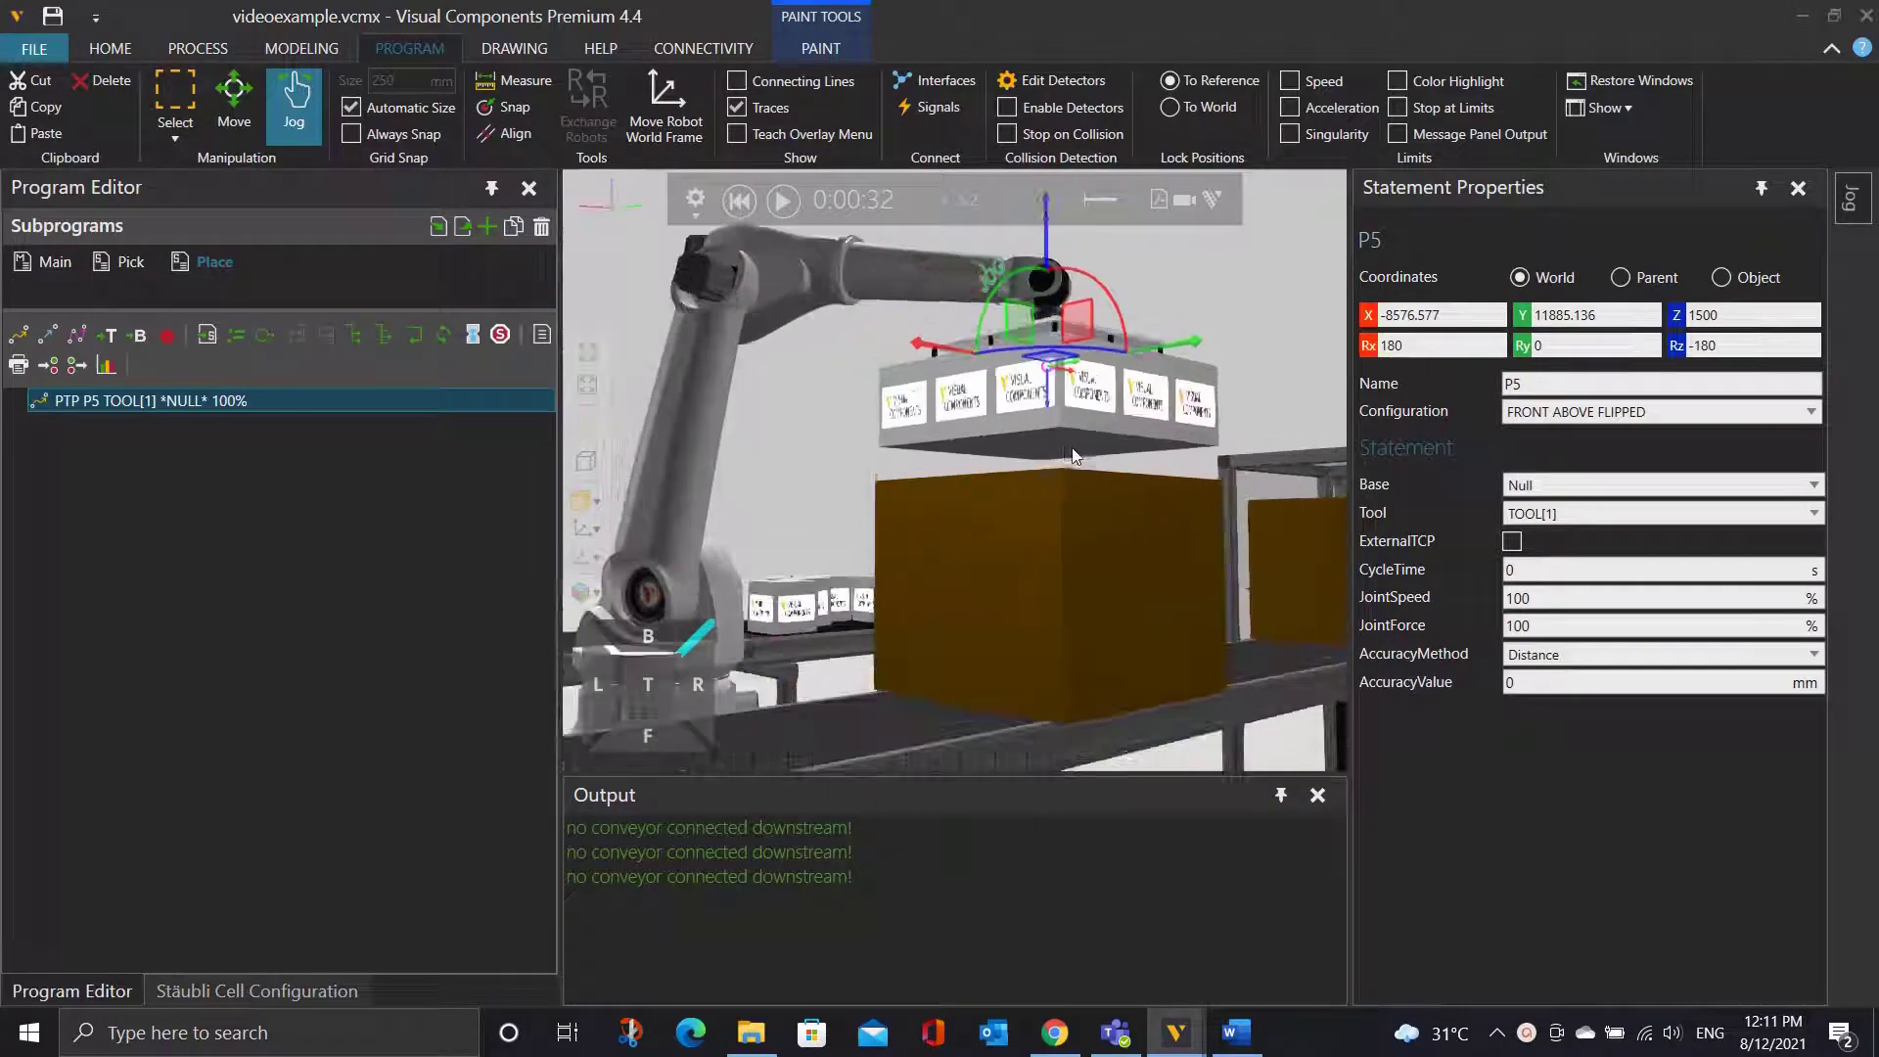
scroll(1077, 455, up, 5)
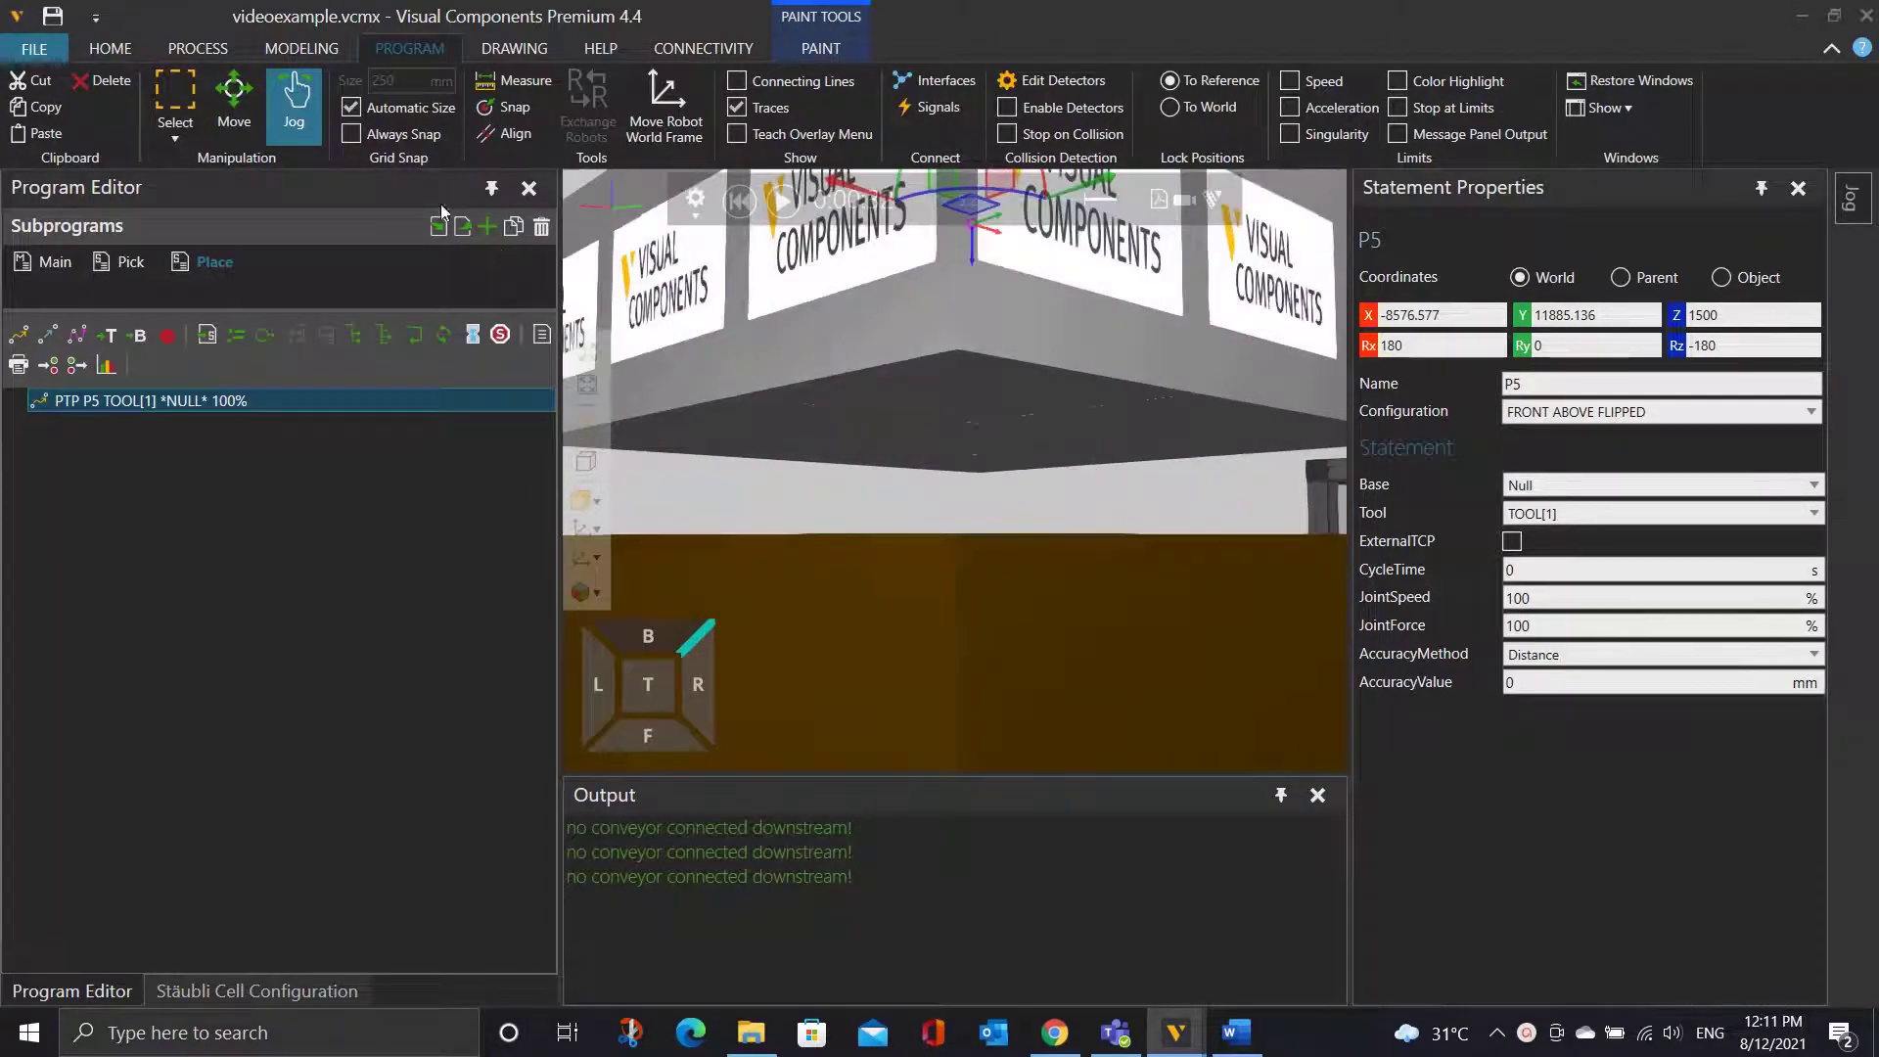
click(498, 109)
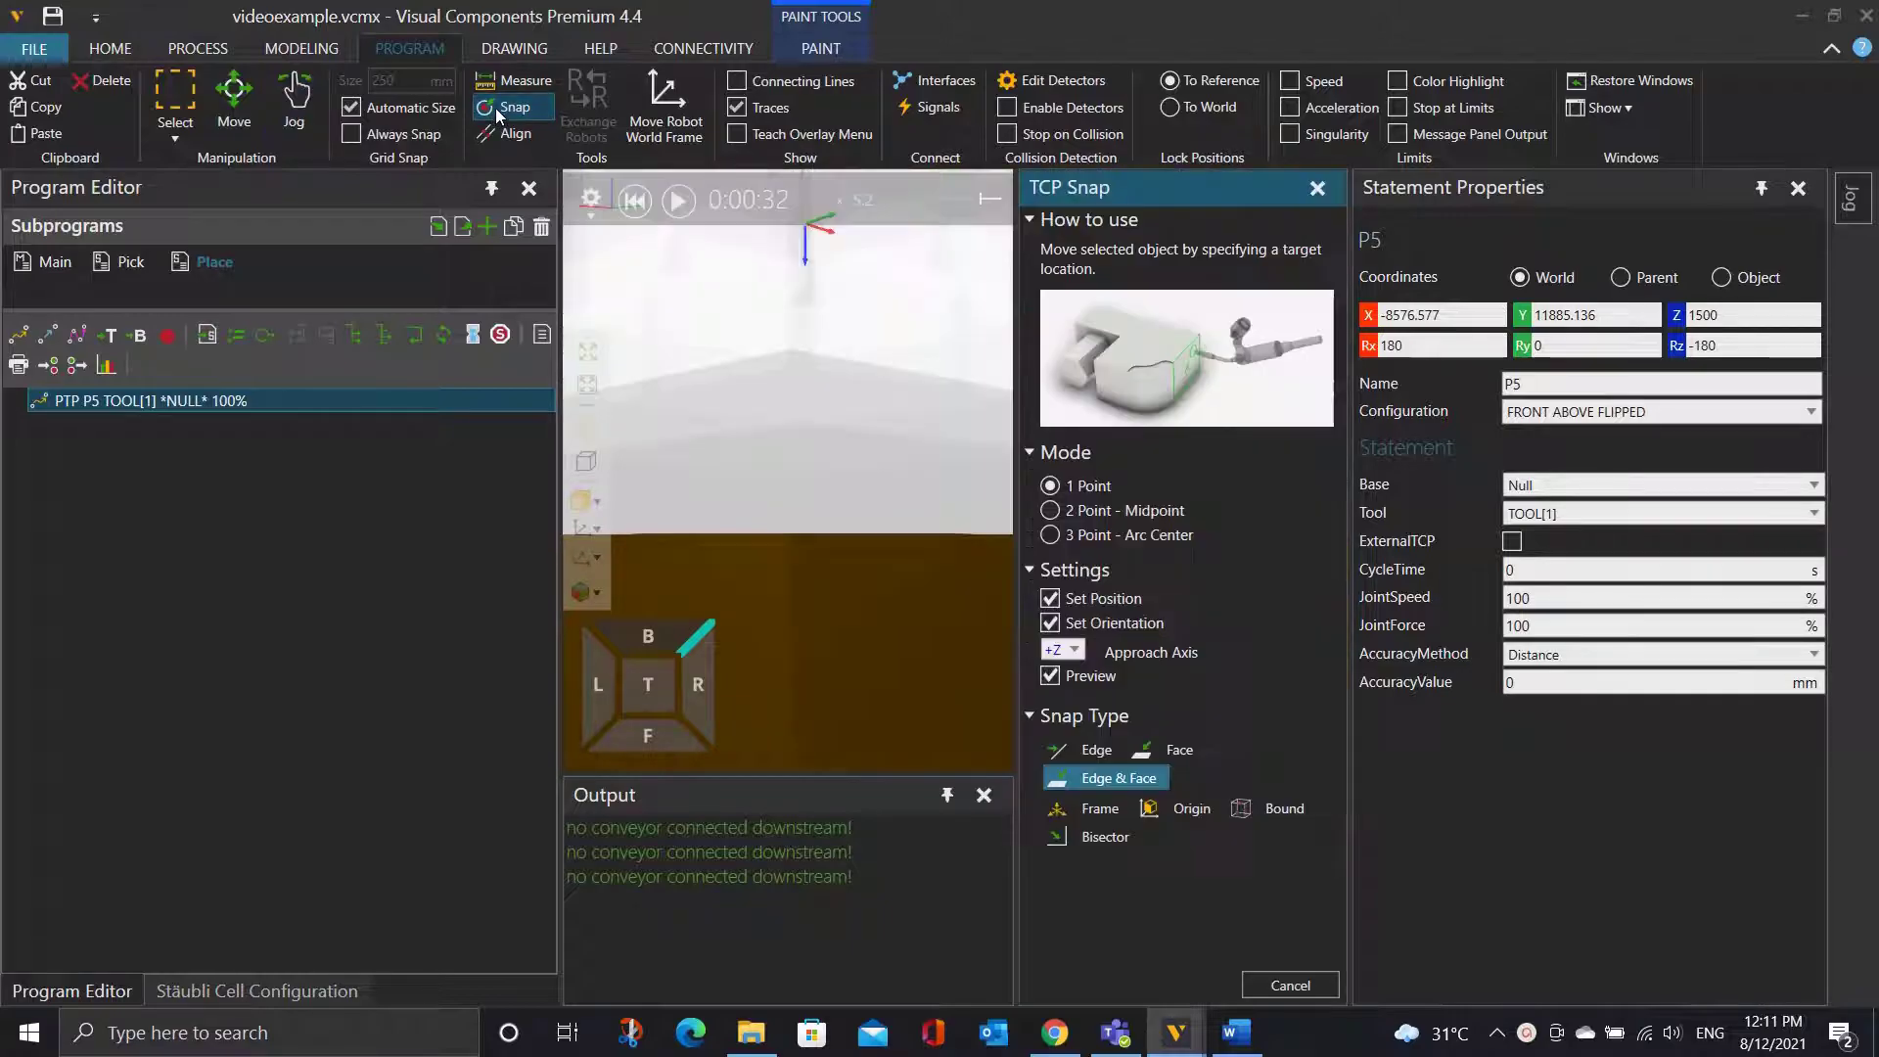
click(510, 133)
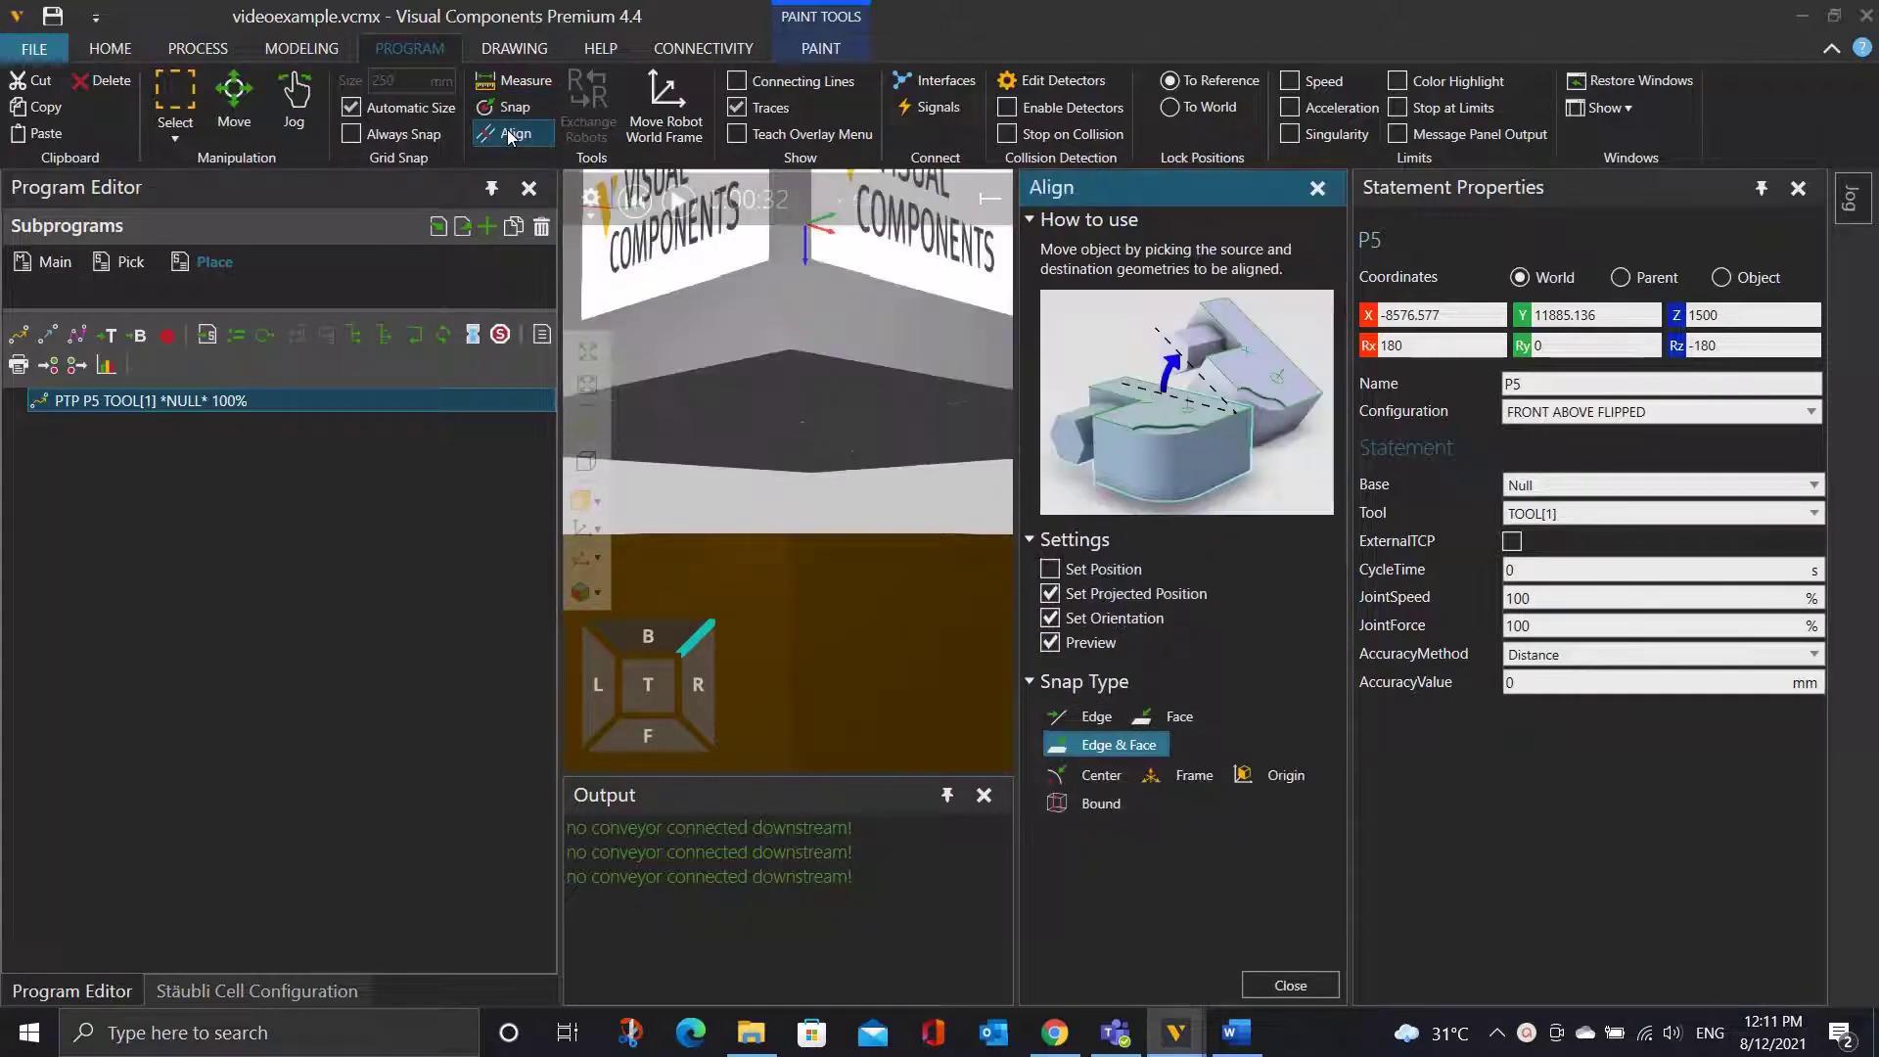
click(814, 460)
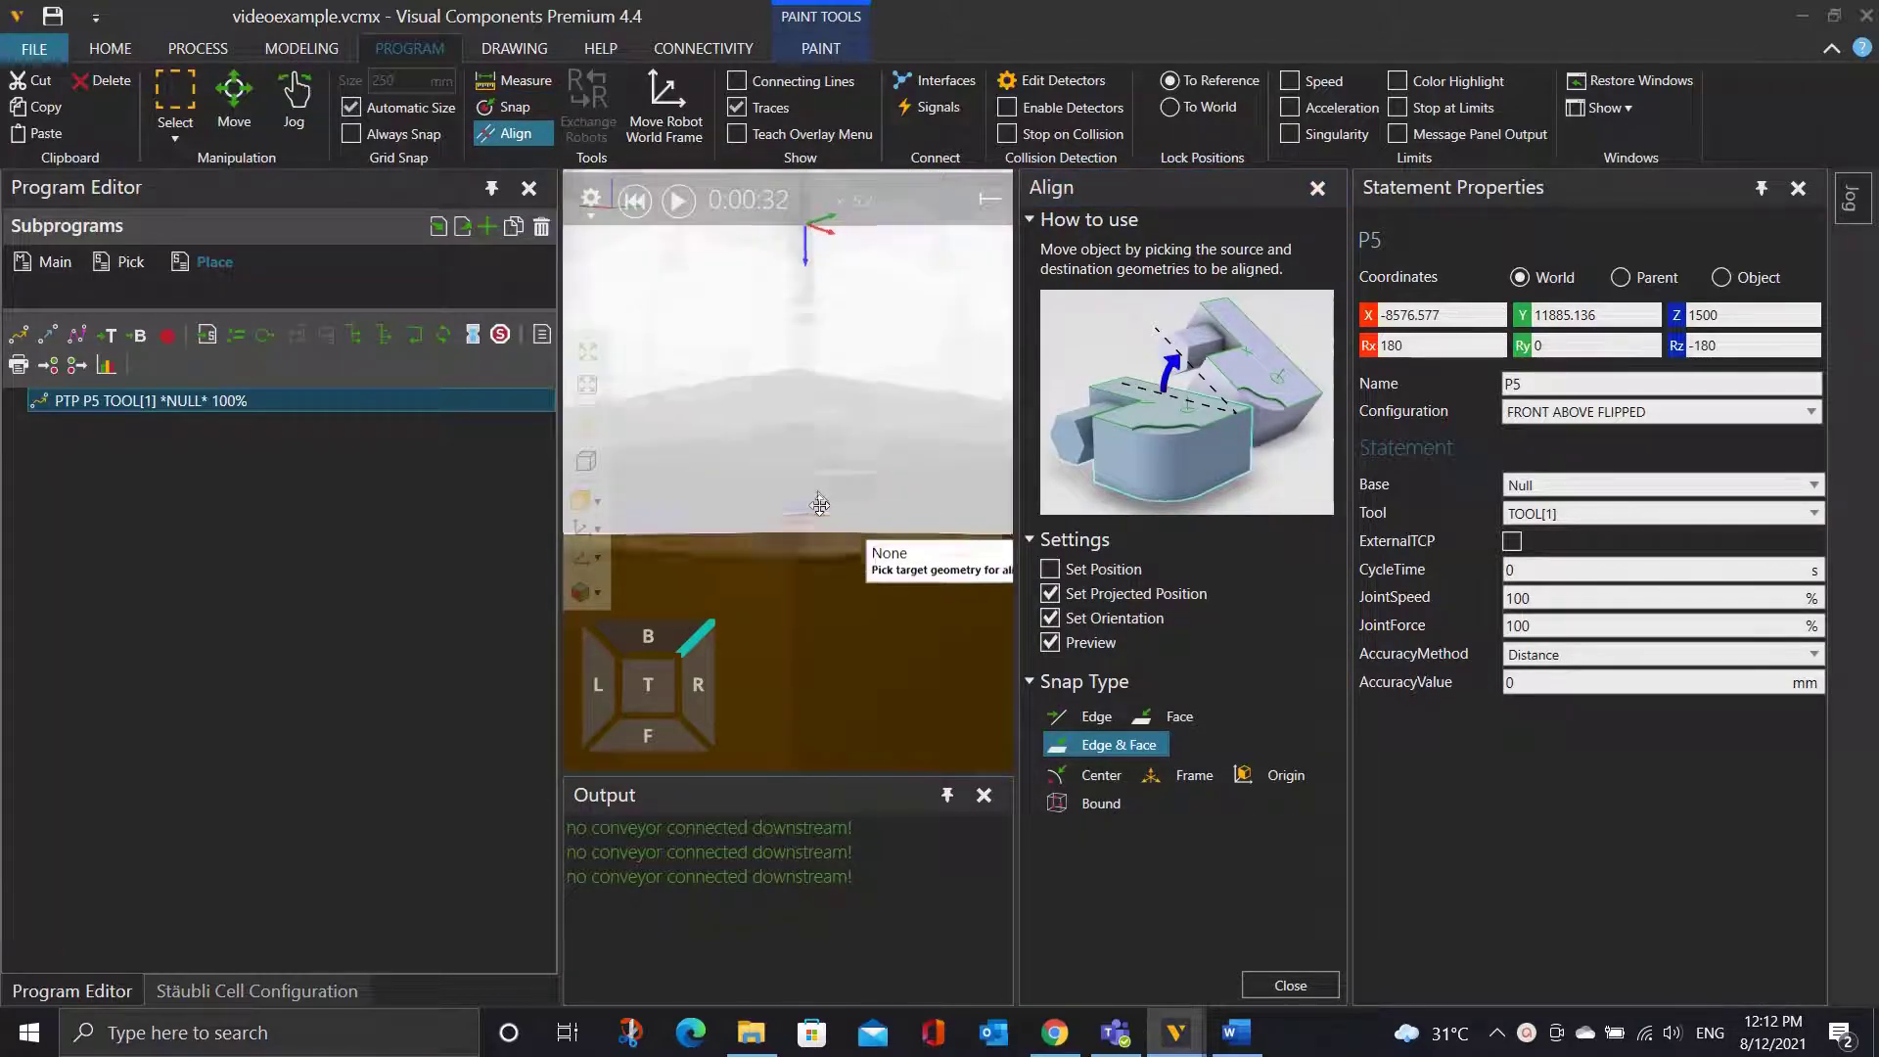
right_drag(820, 504, 797, 315)
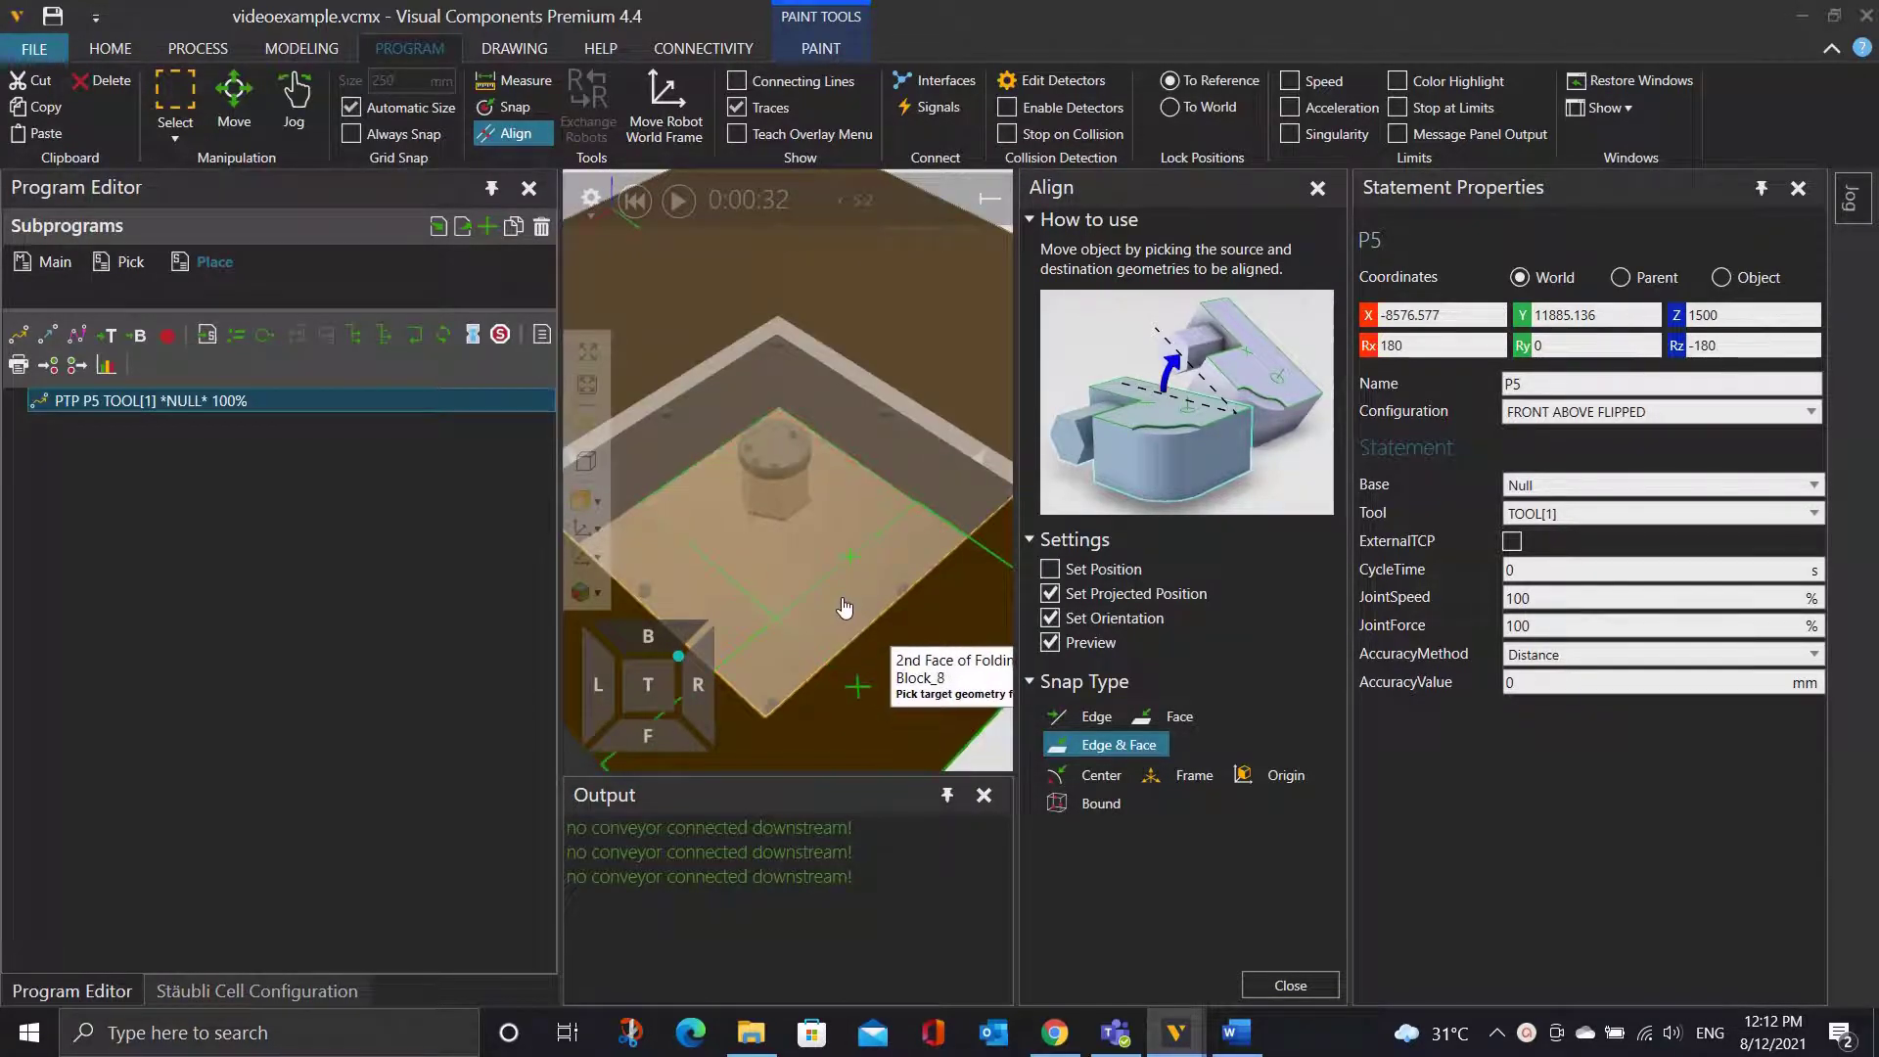
click(802, 566)
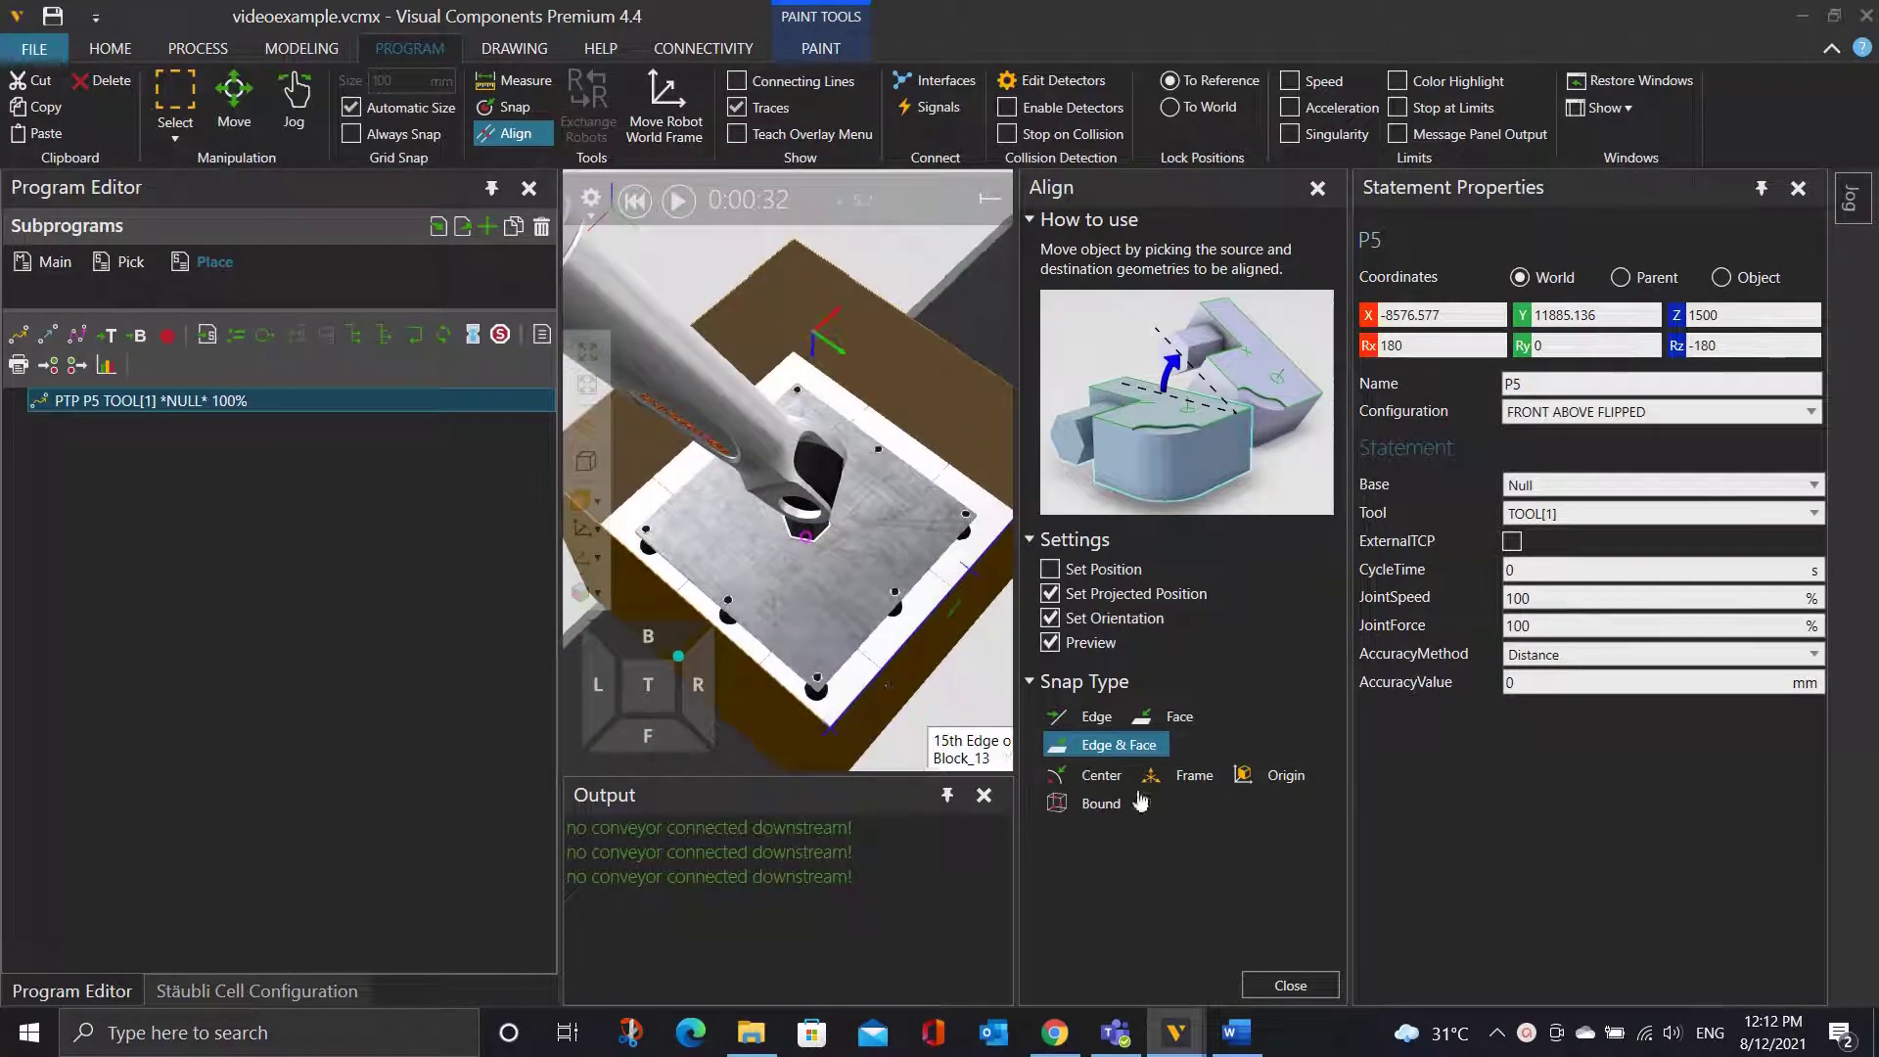
click(1303, 986)
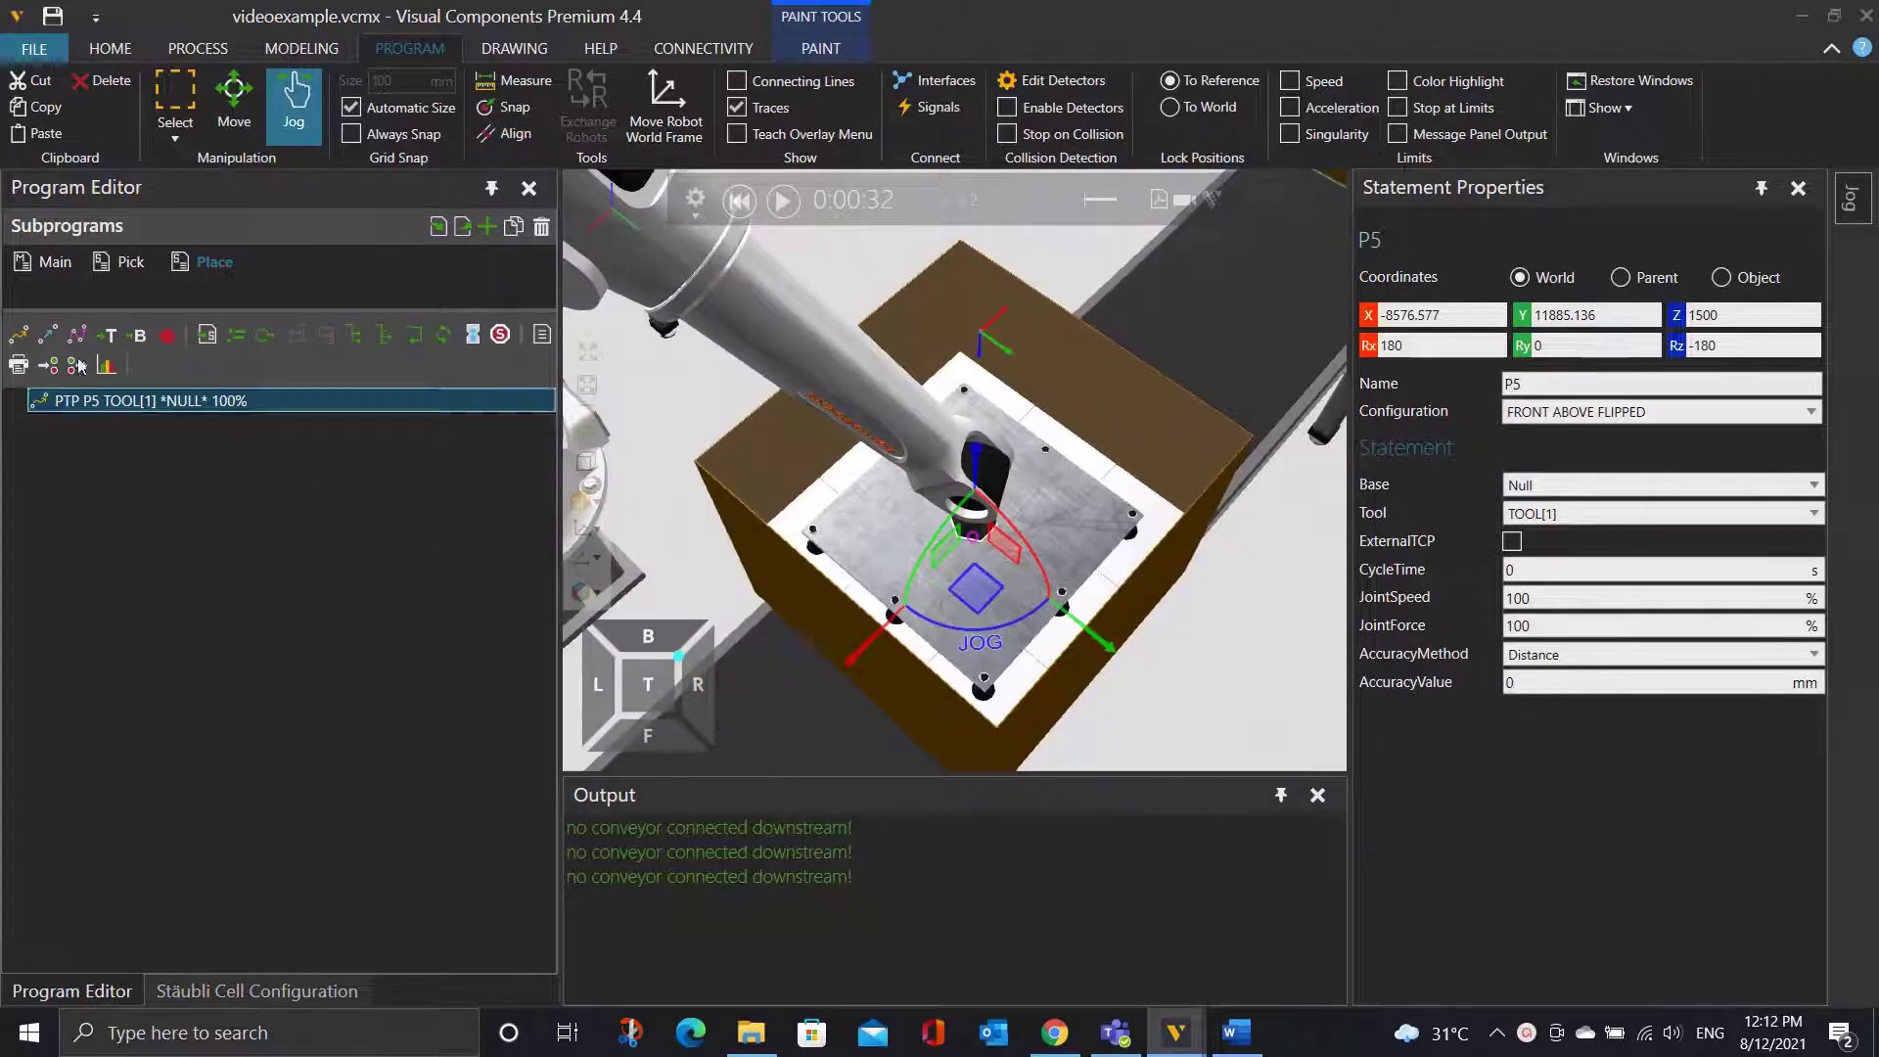
Record a linear motion at the lowered position and add a statement setting output 1 to False.
click(47, 336)
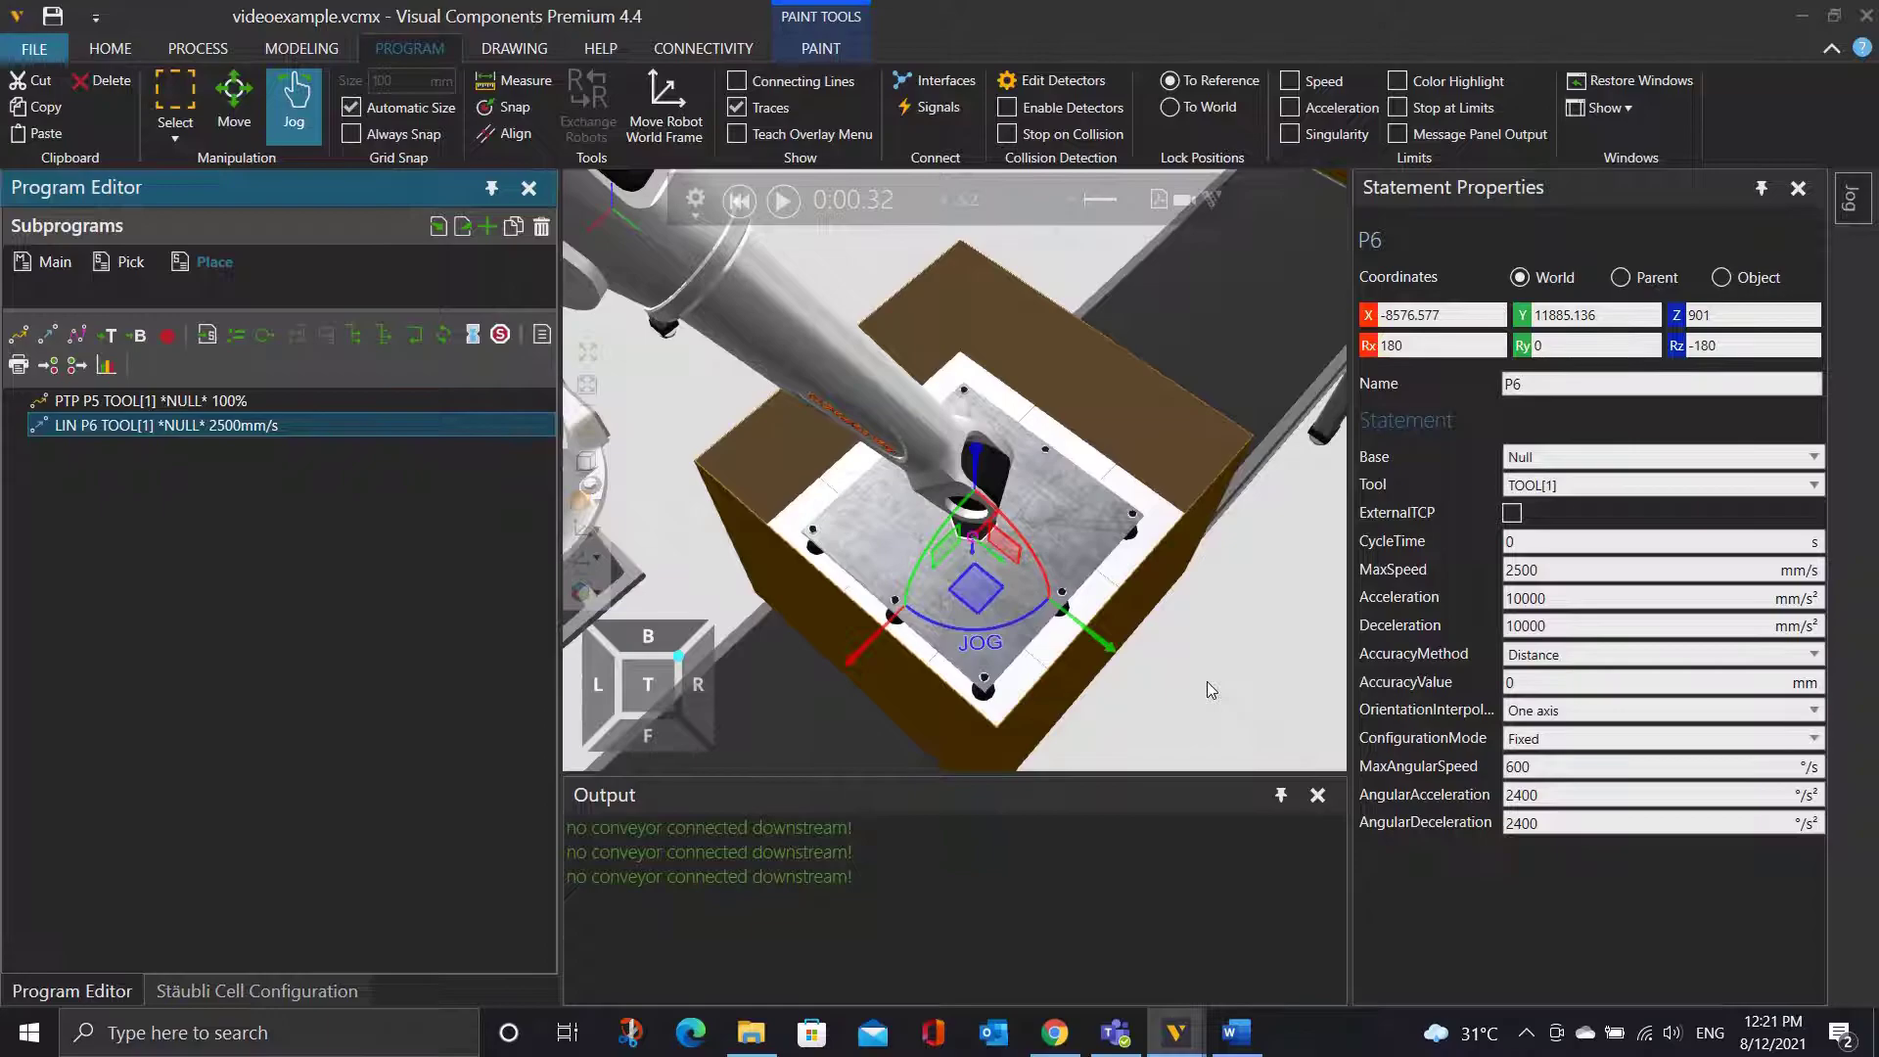
click(79, 366)
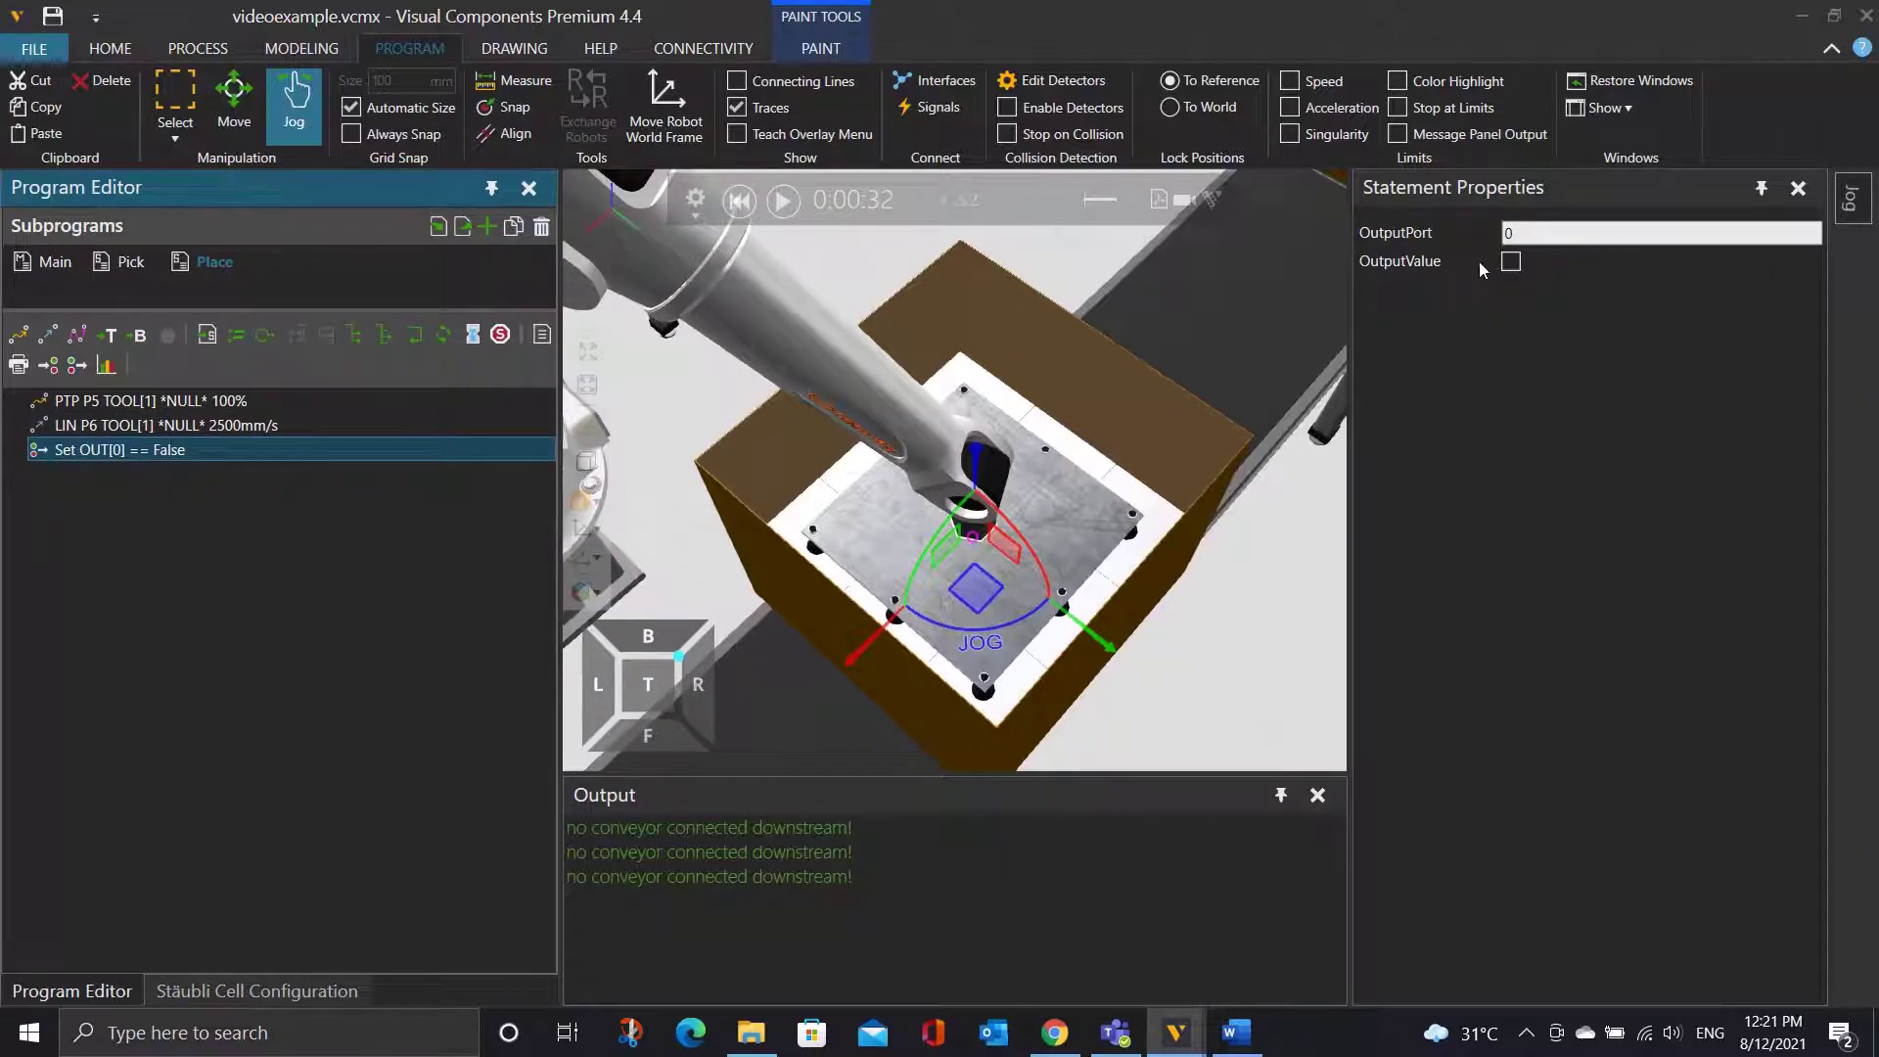
click(1505, 233)
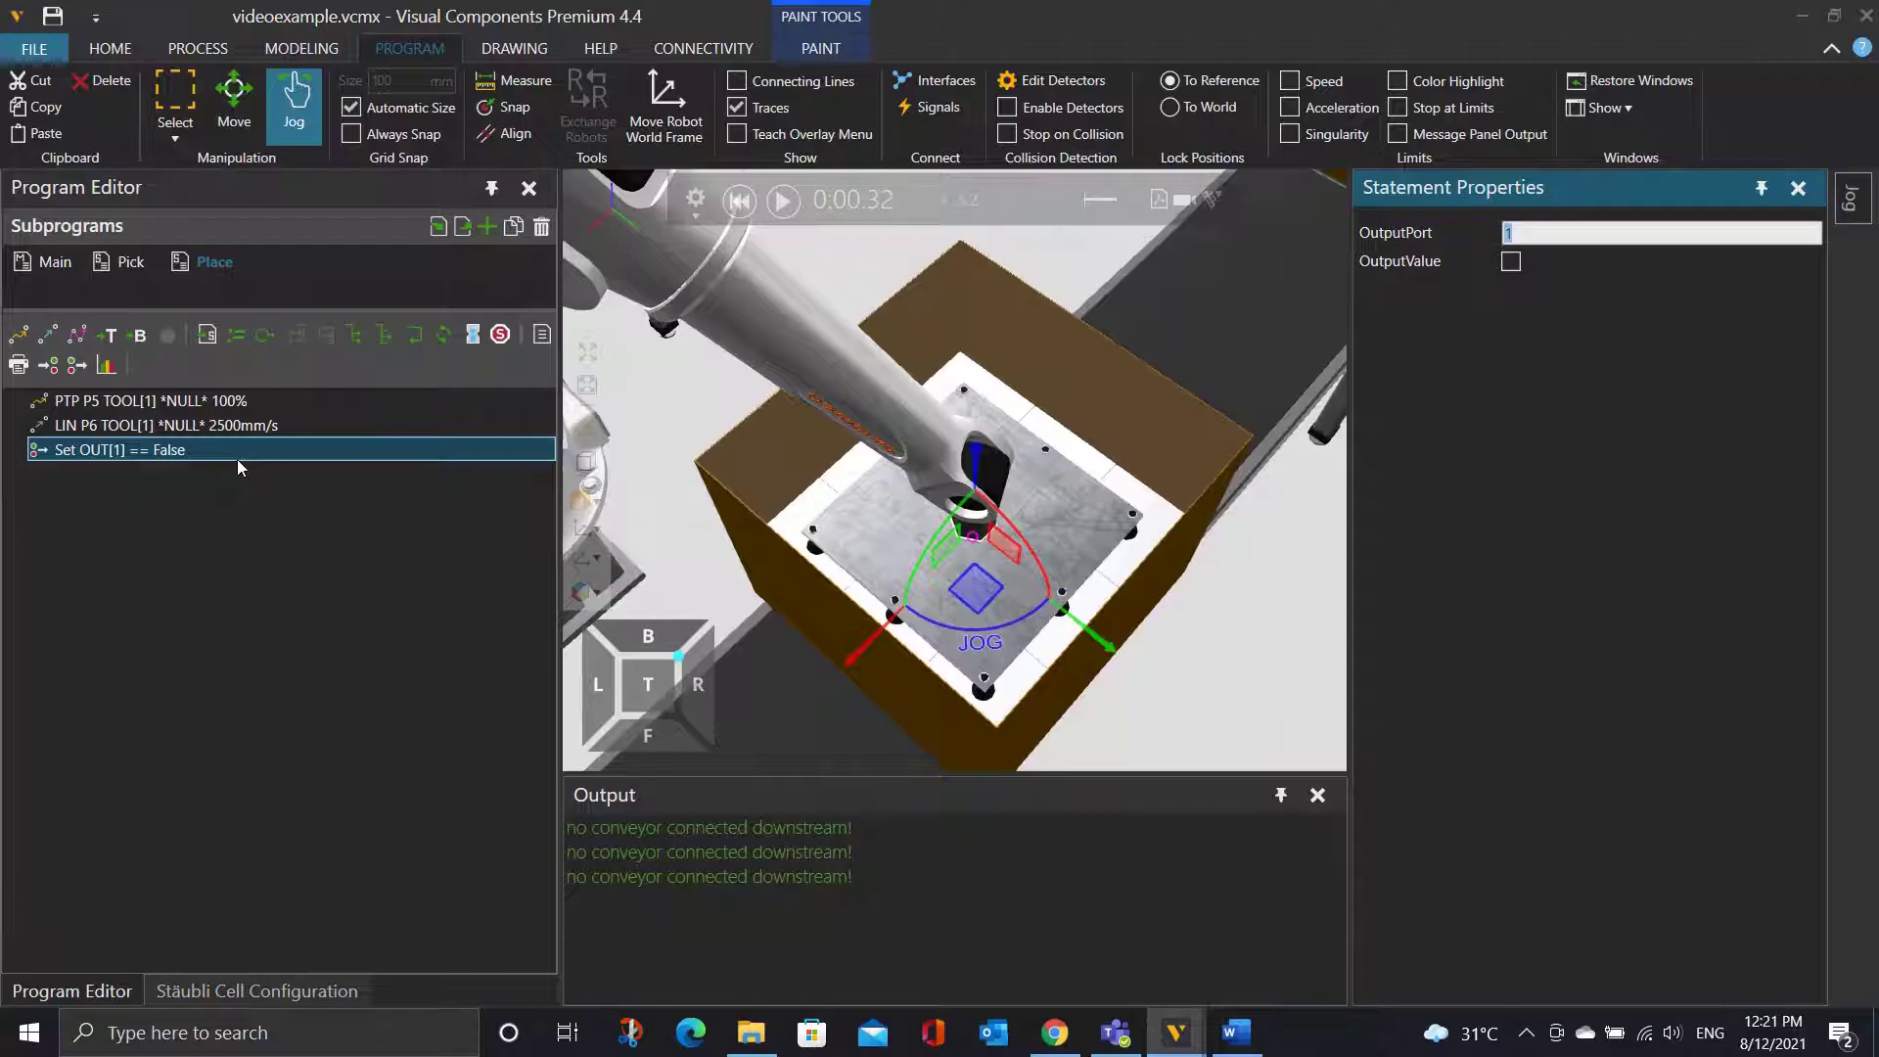
Return the robot to the first Place point above the carton and add a linear retract motion as the routine's last statement.
click(225, 403)
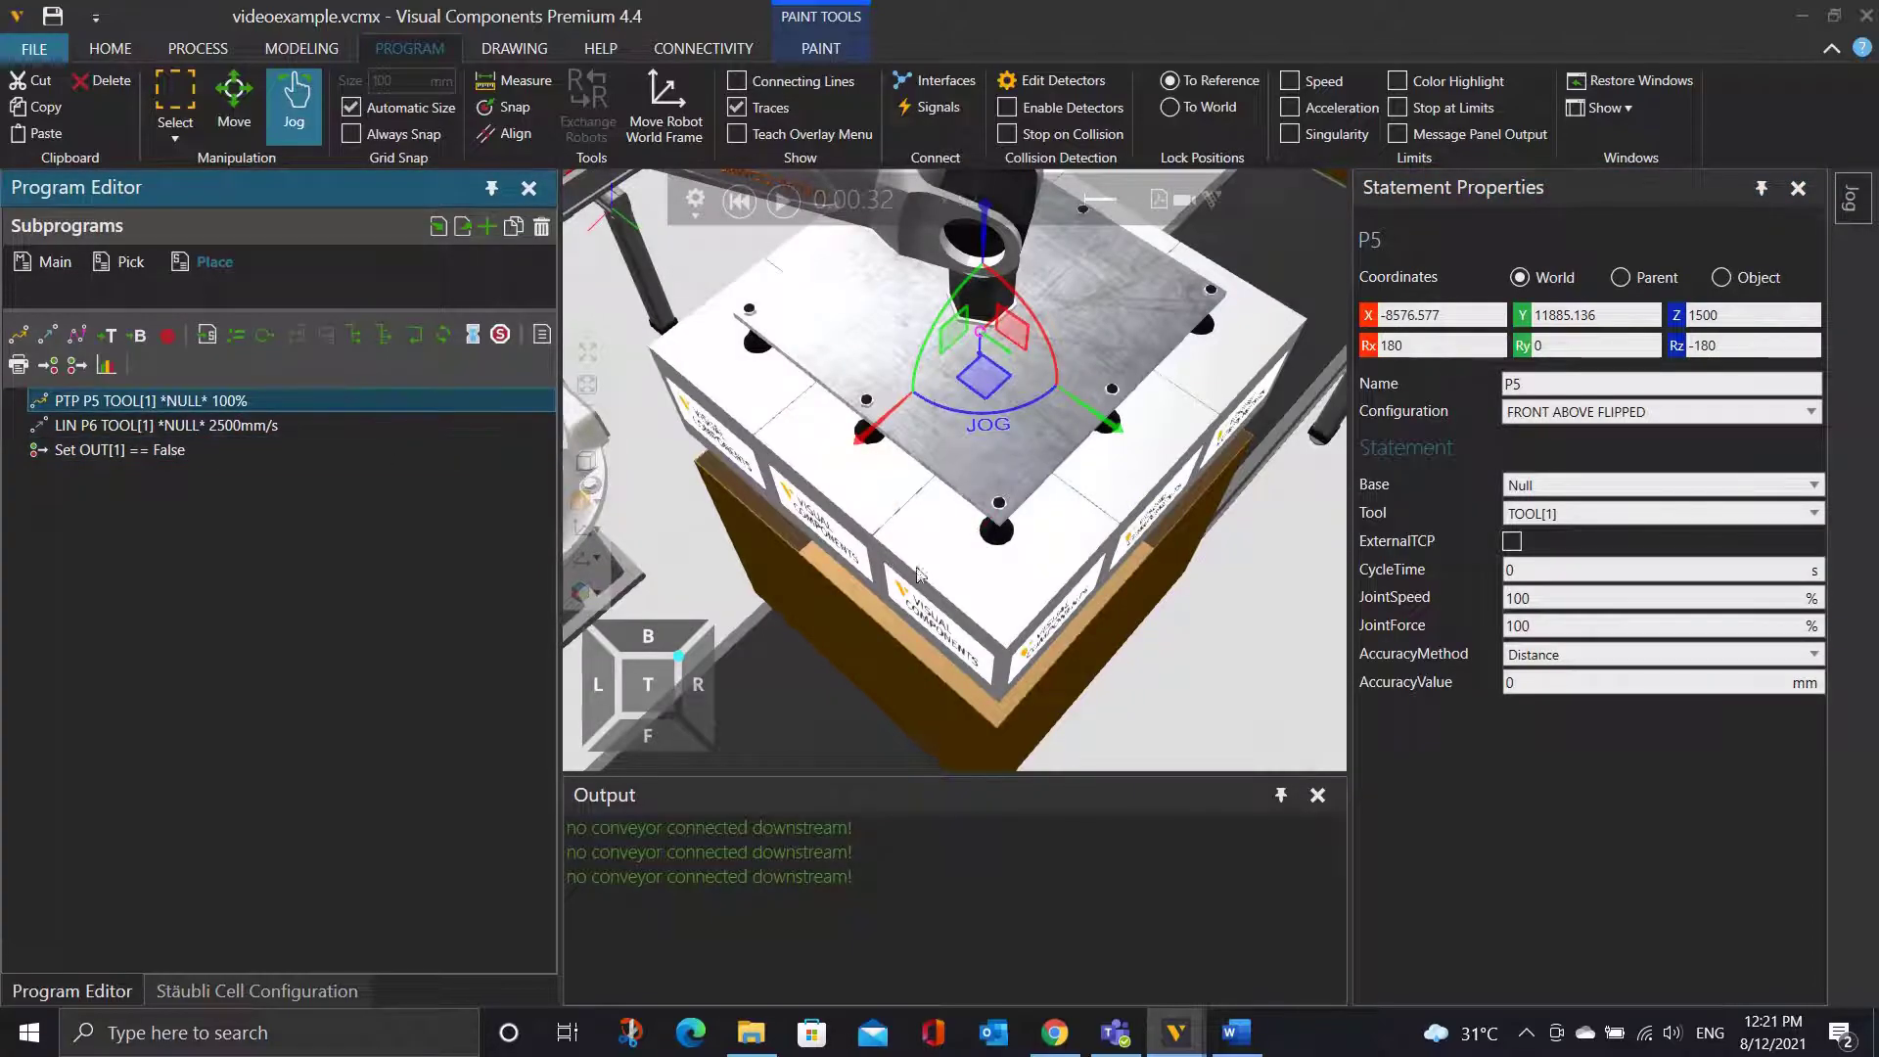
scroll(1198, 612, up, 3)
scroll(1193, 596, down, 5)
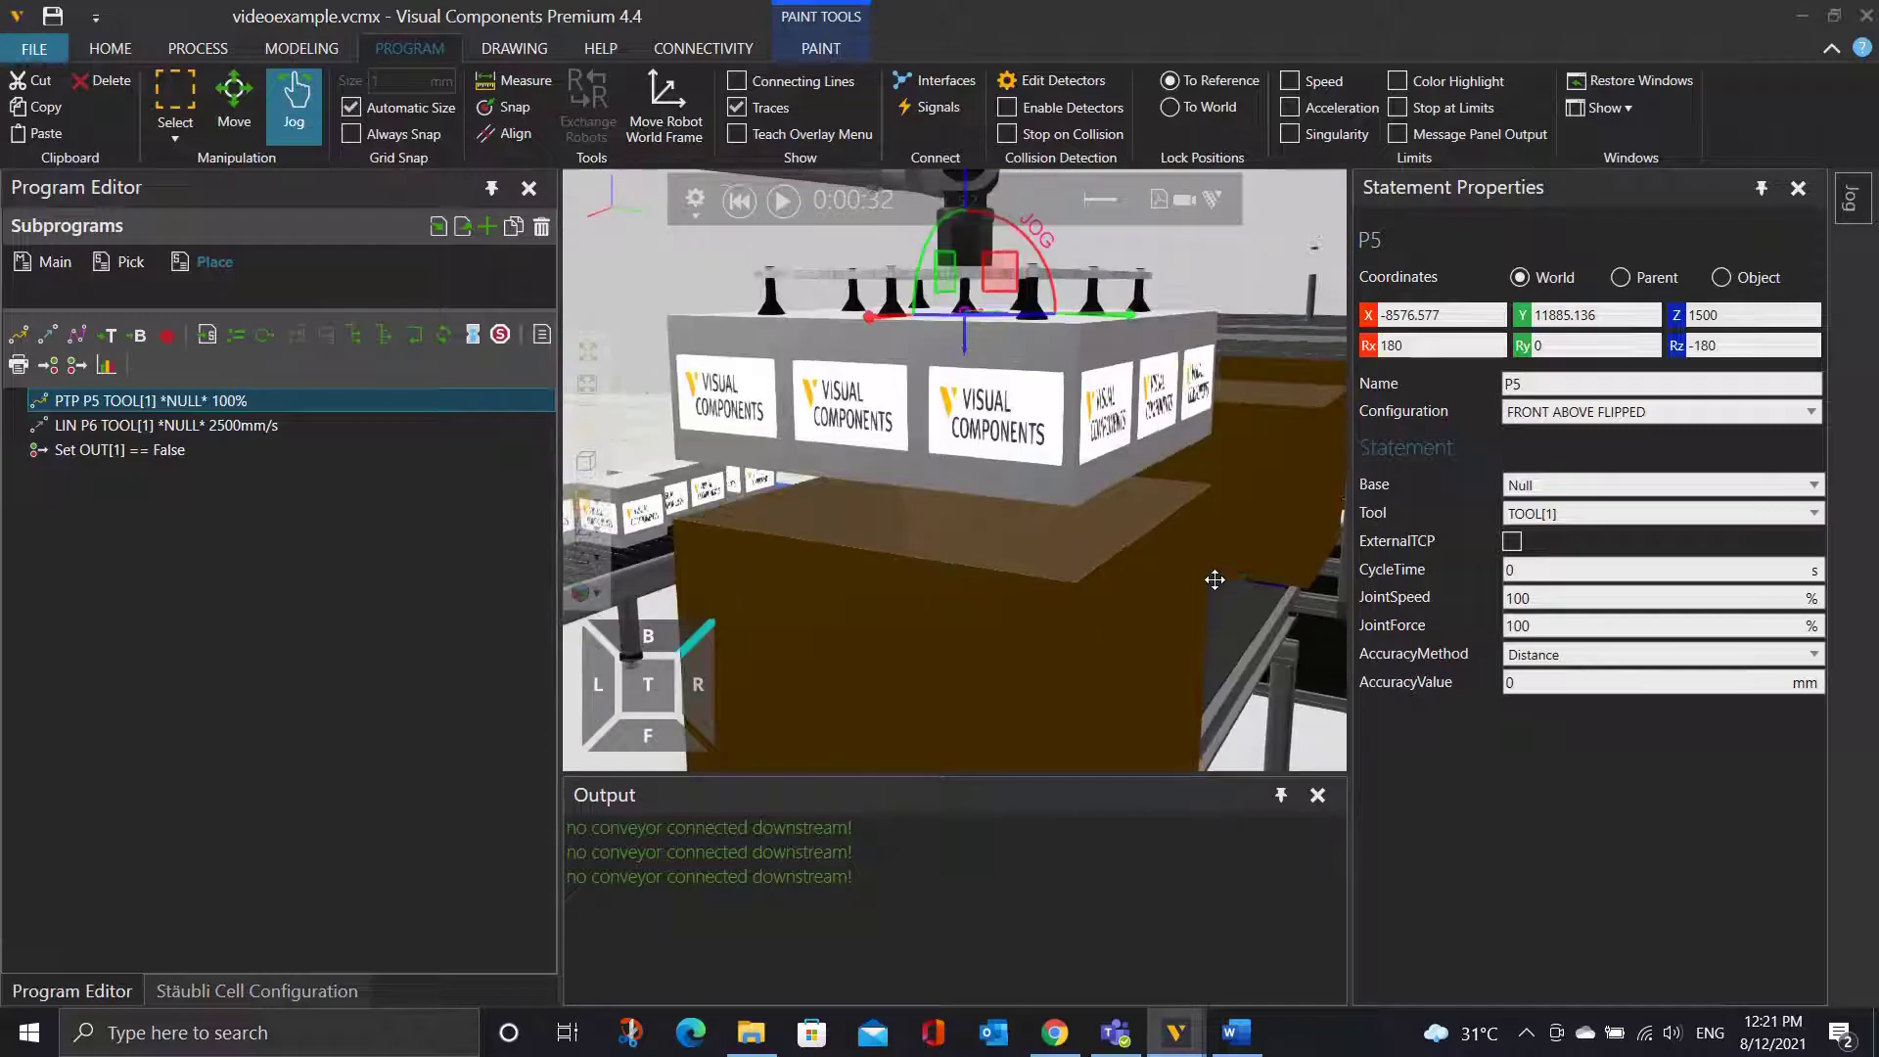
click(49, 335)
drag(115, 421, 153, 492)
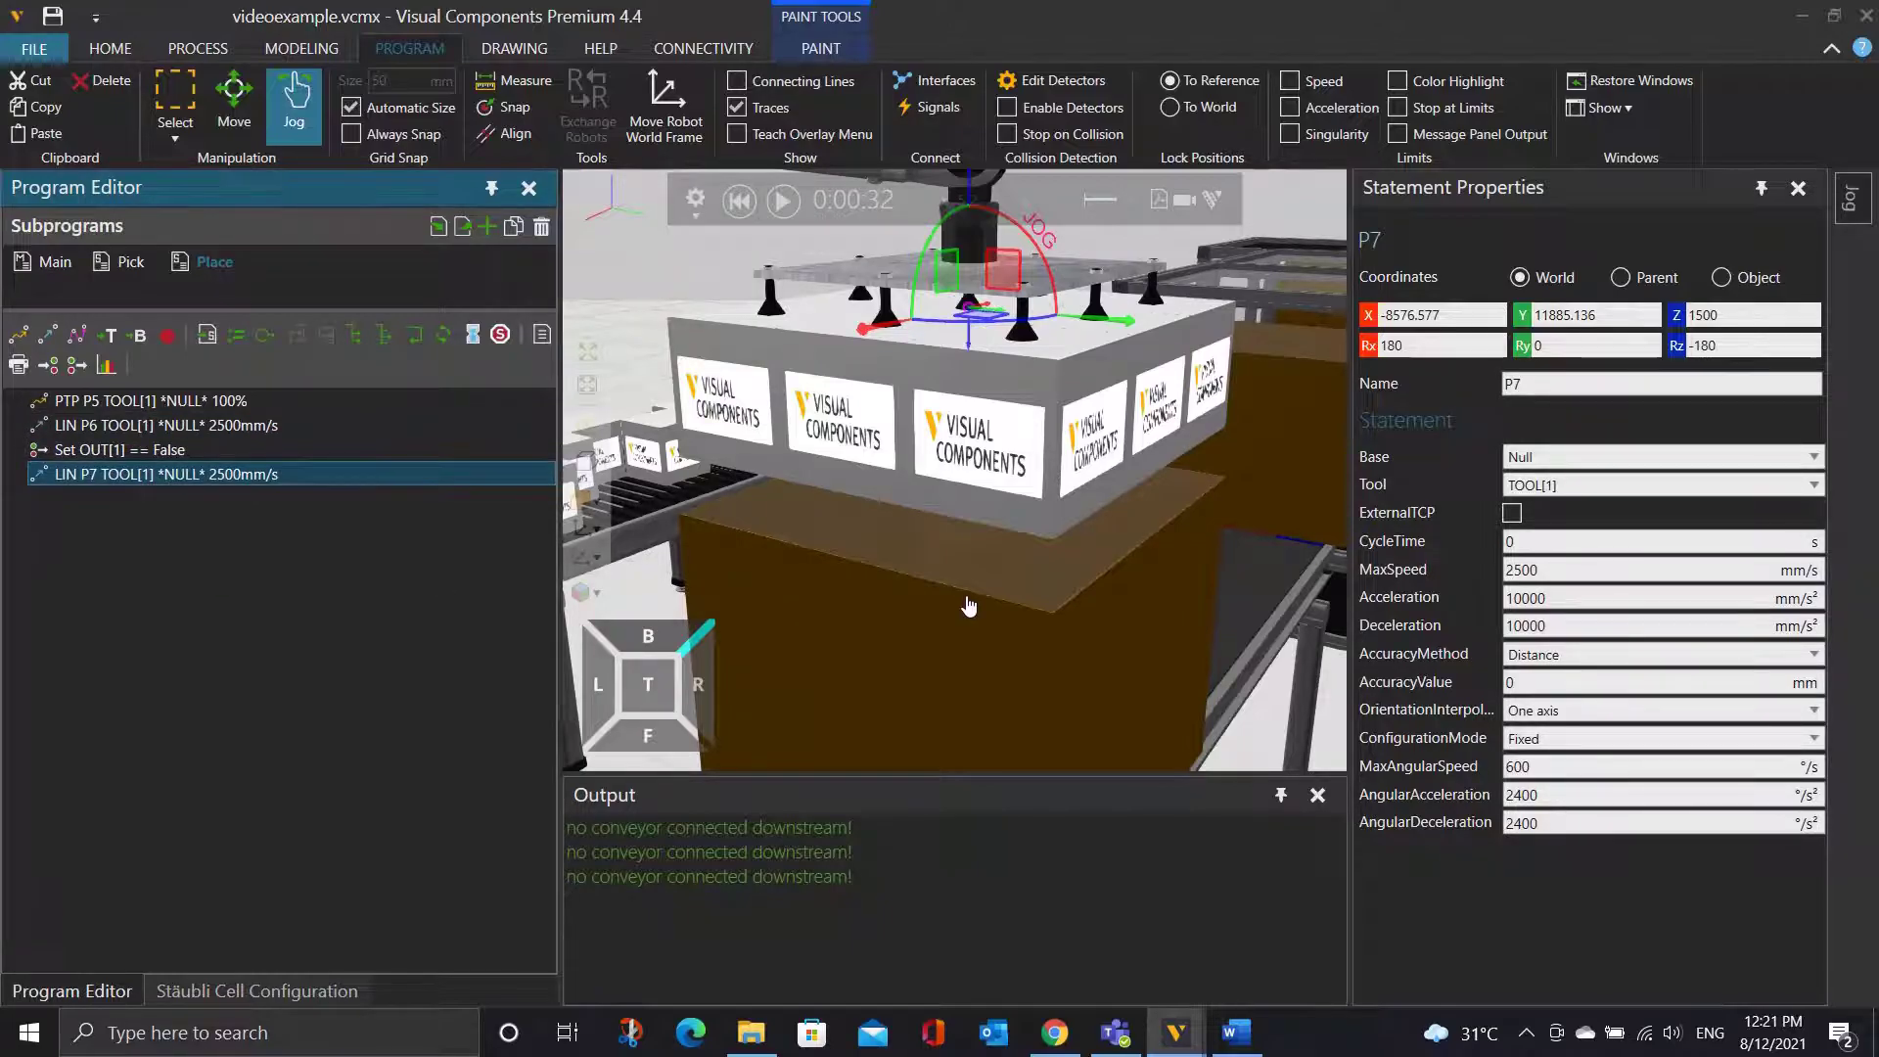
Step through the Place routine's statements in order to check the robot position at each one.
scroll(856, 629, down, 2)
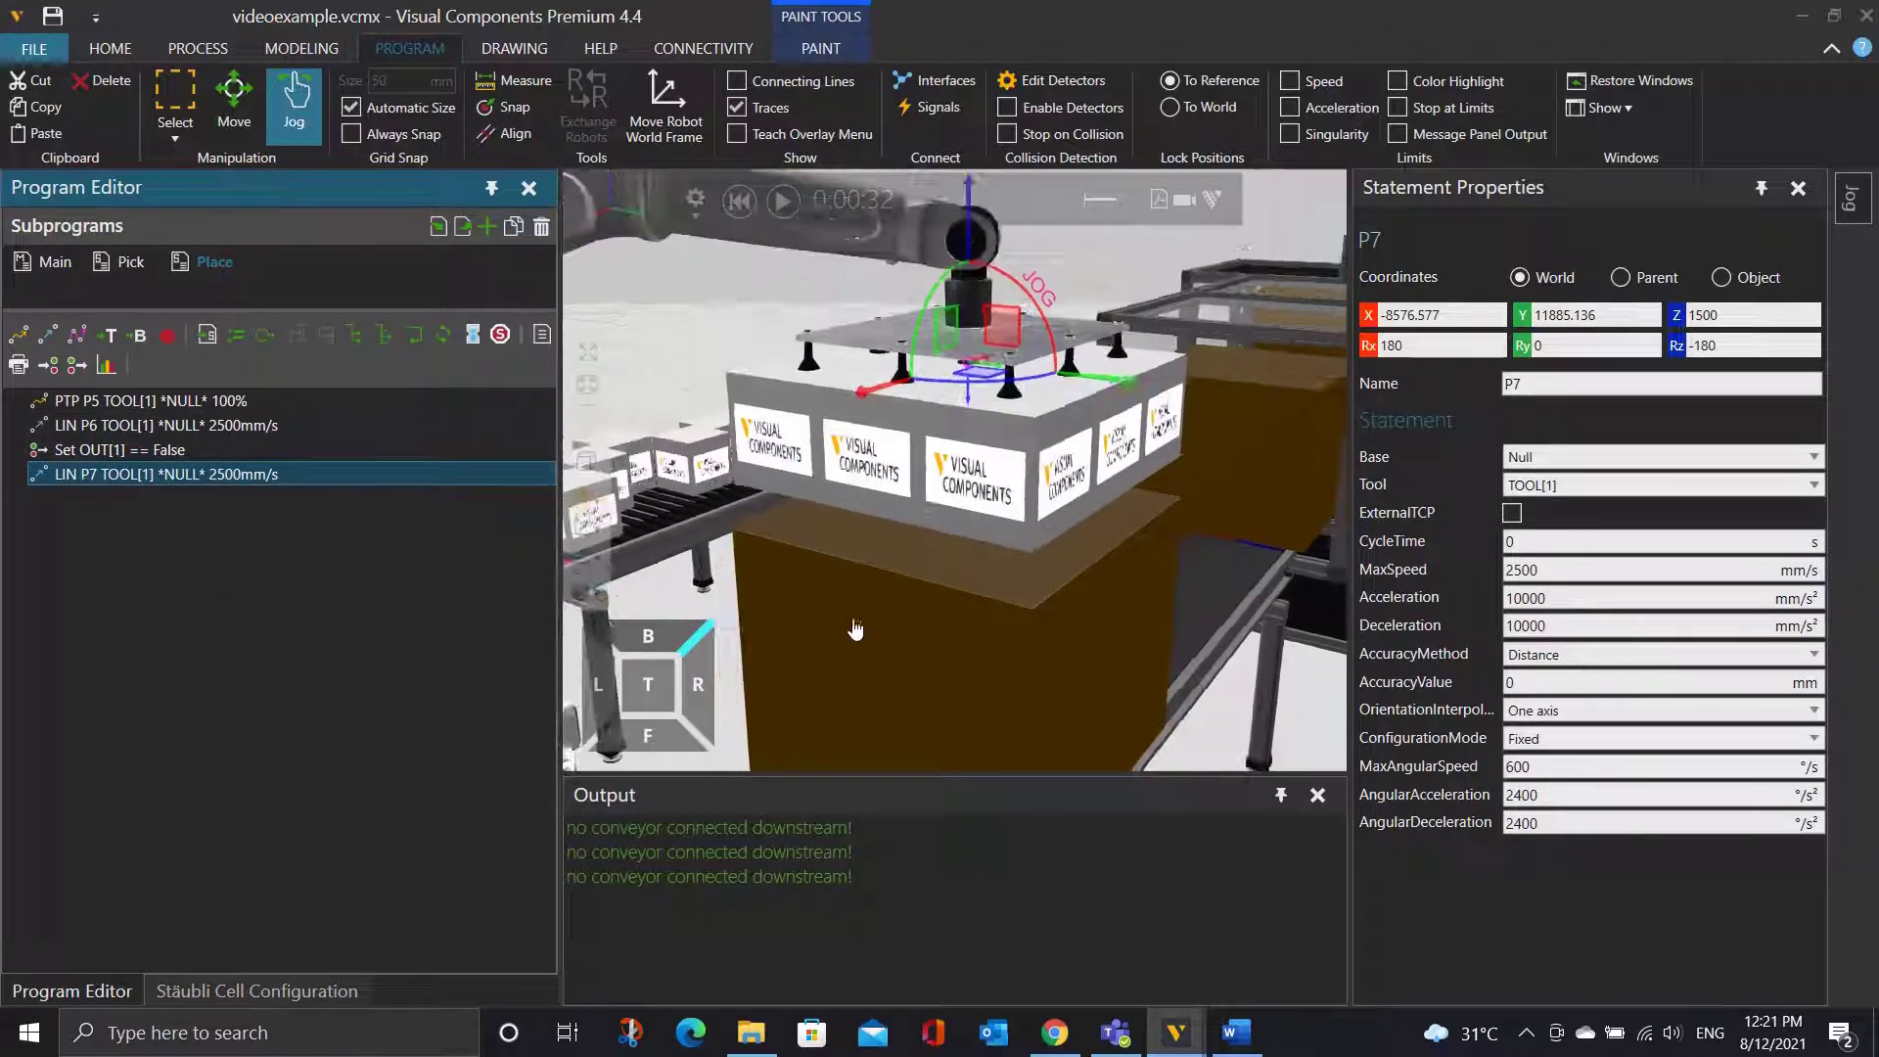
click(250, 402)
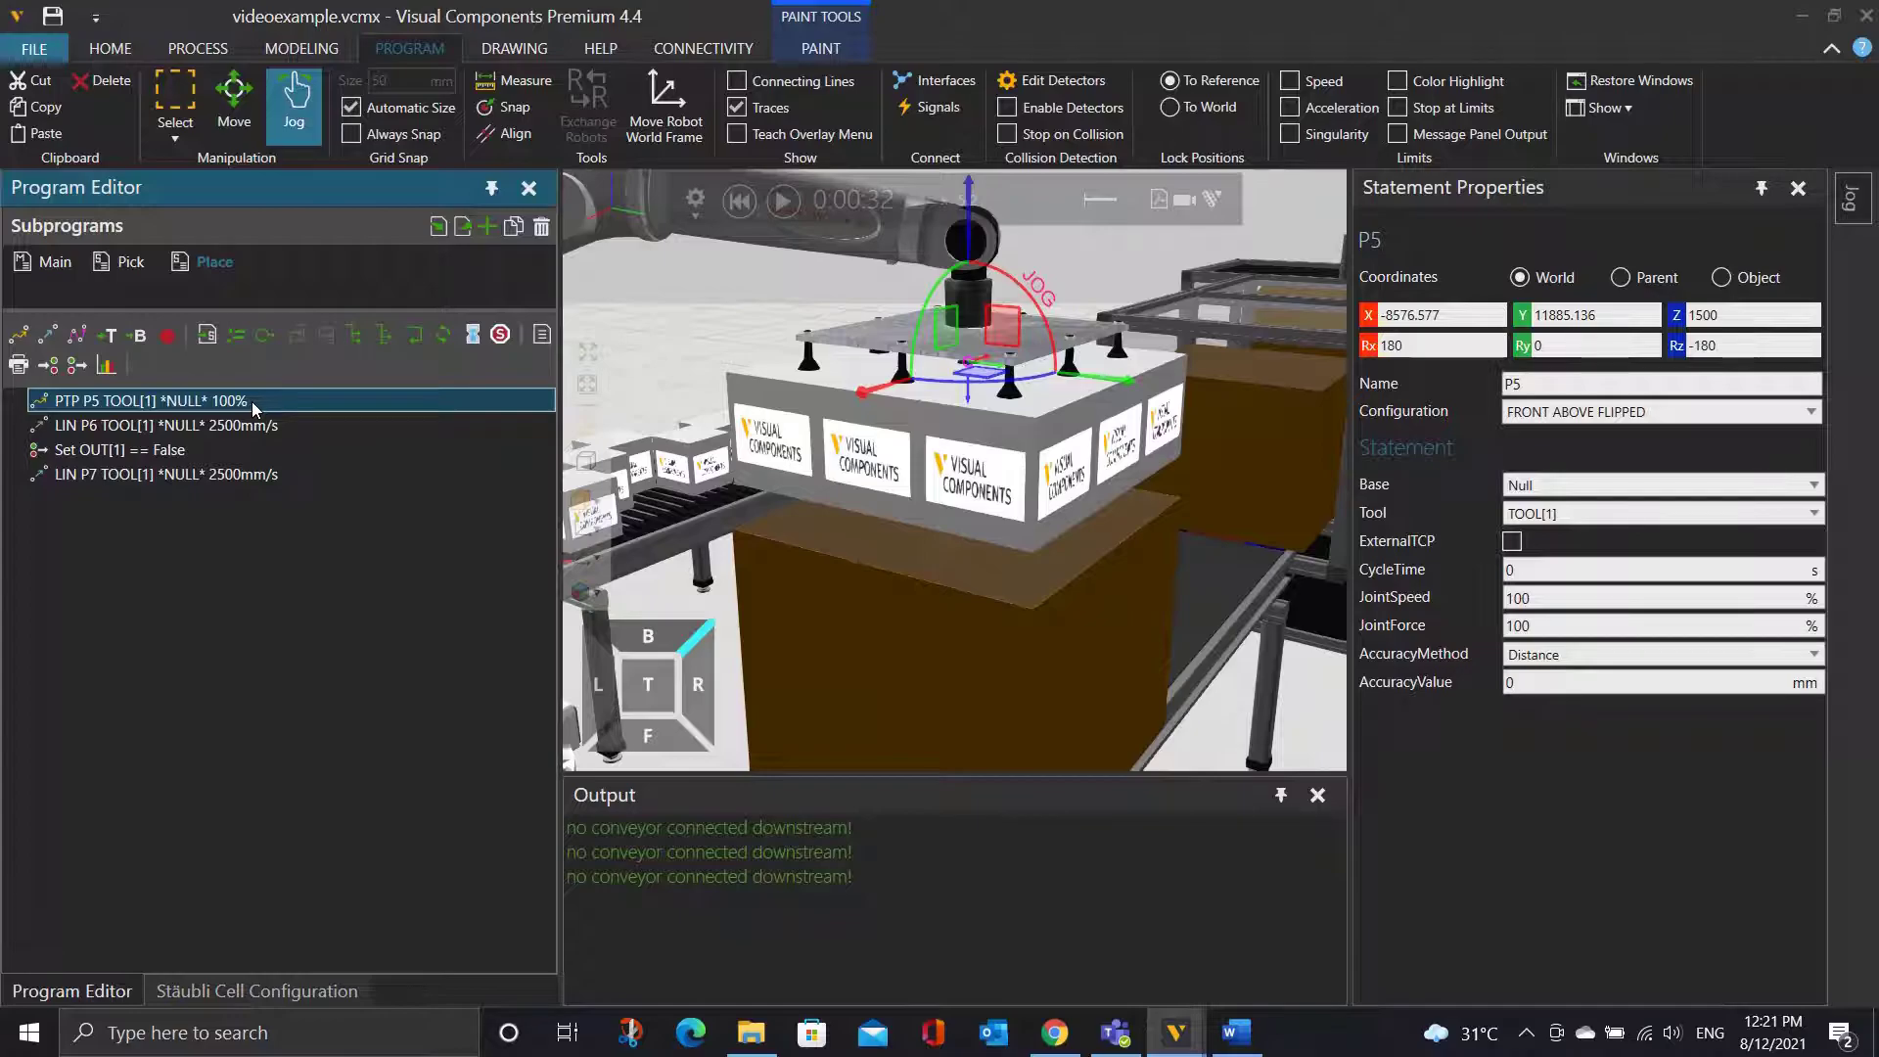
click(274, 427)
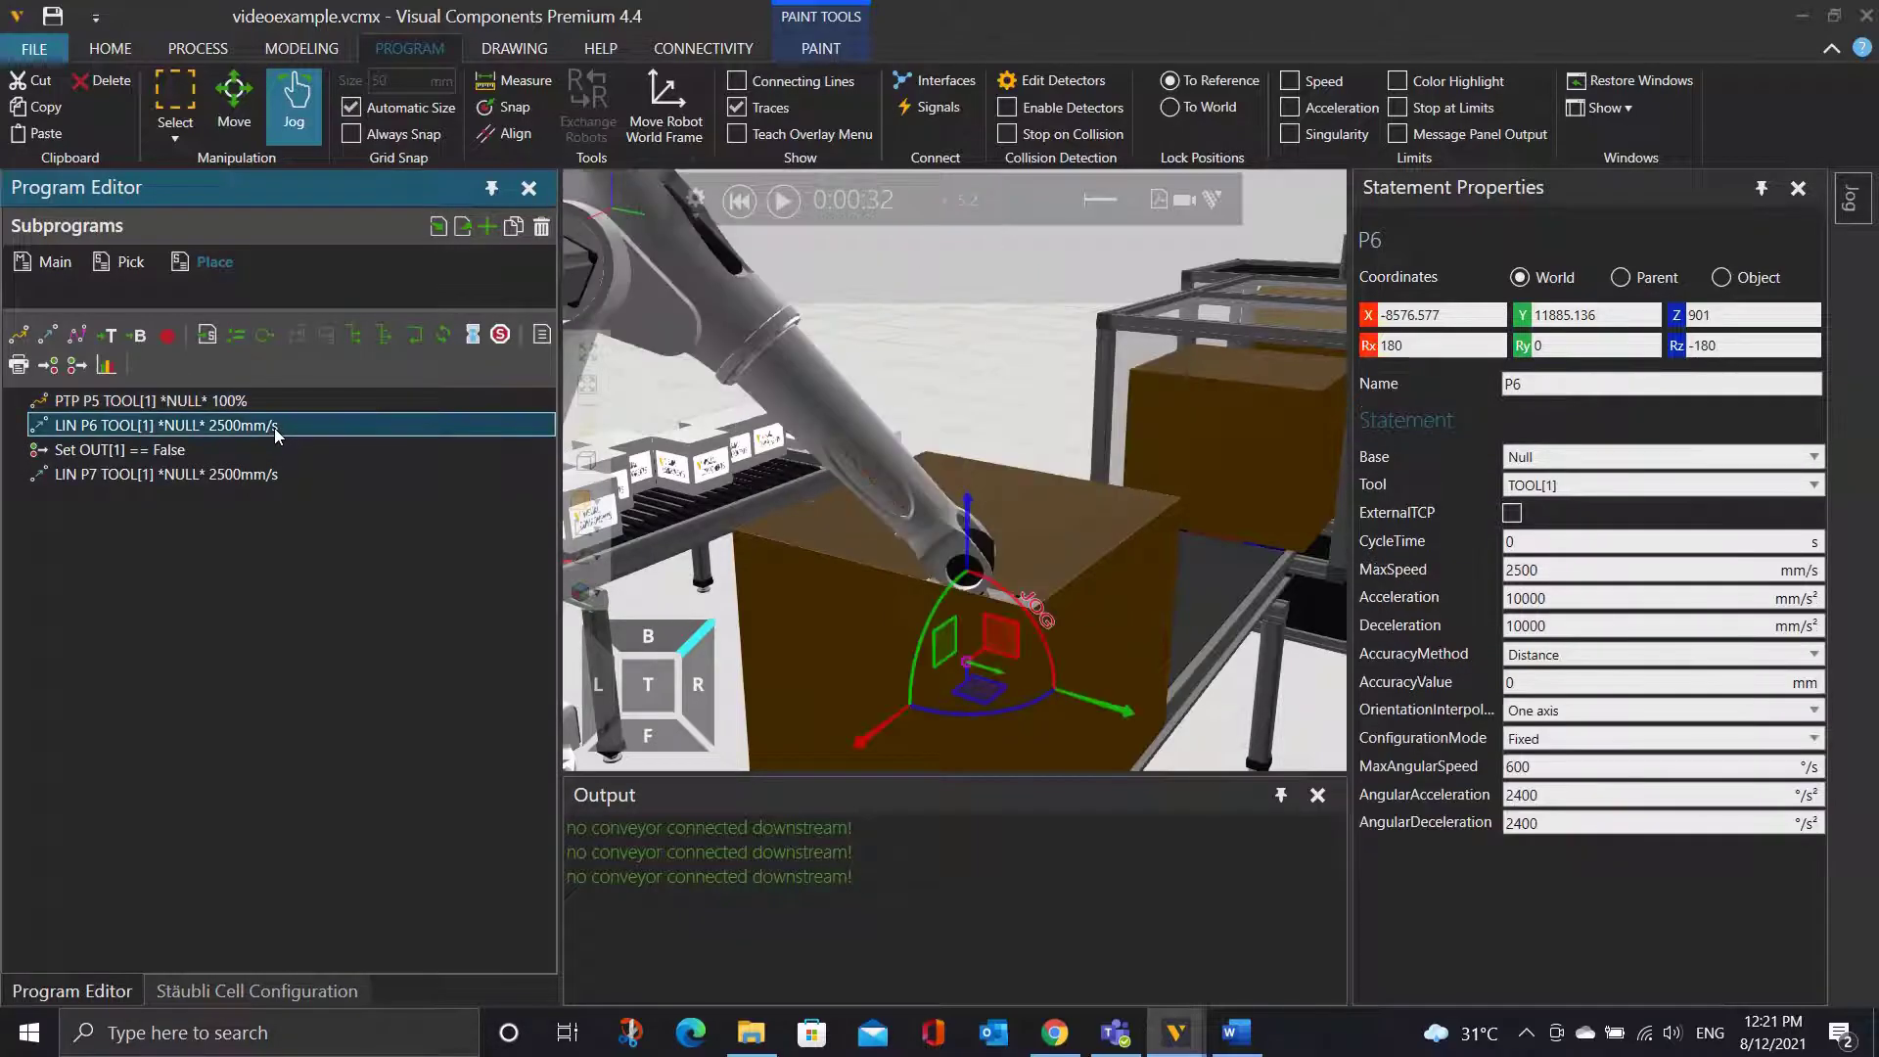
click(292, 454)
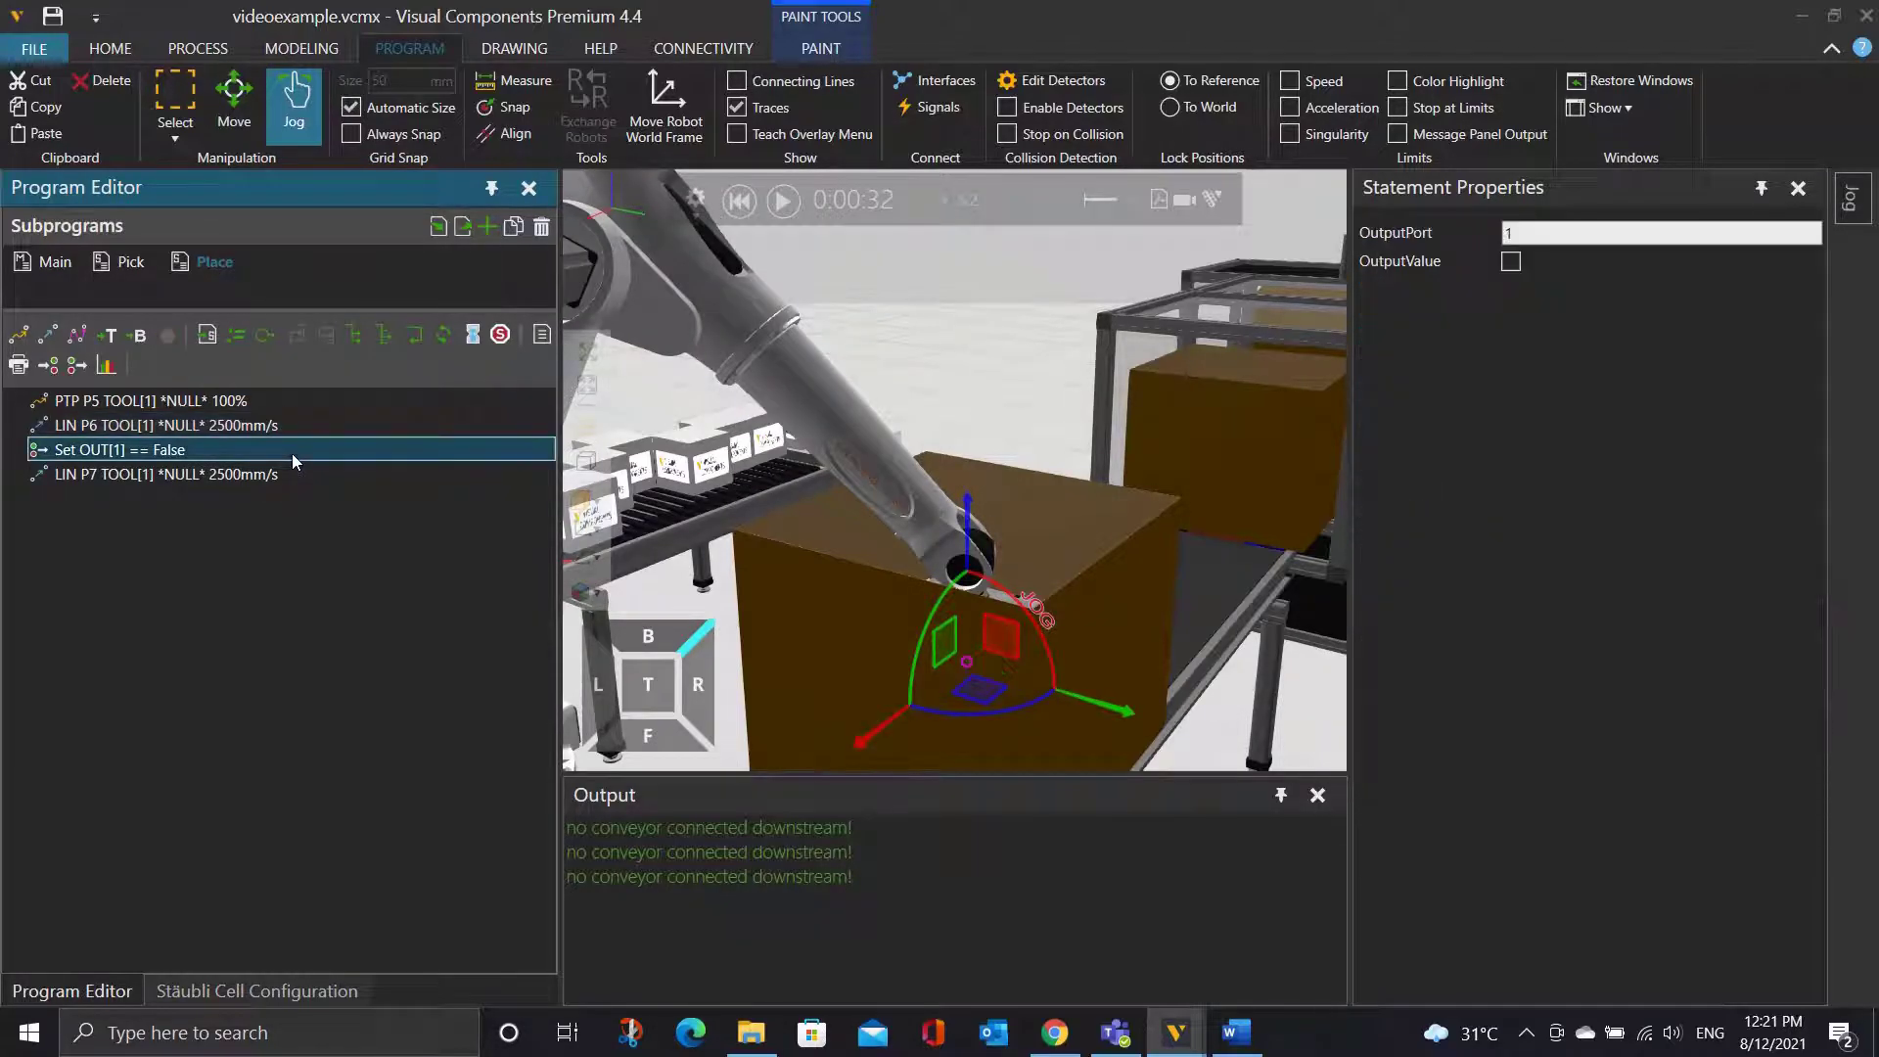
click(302, 483)
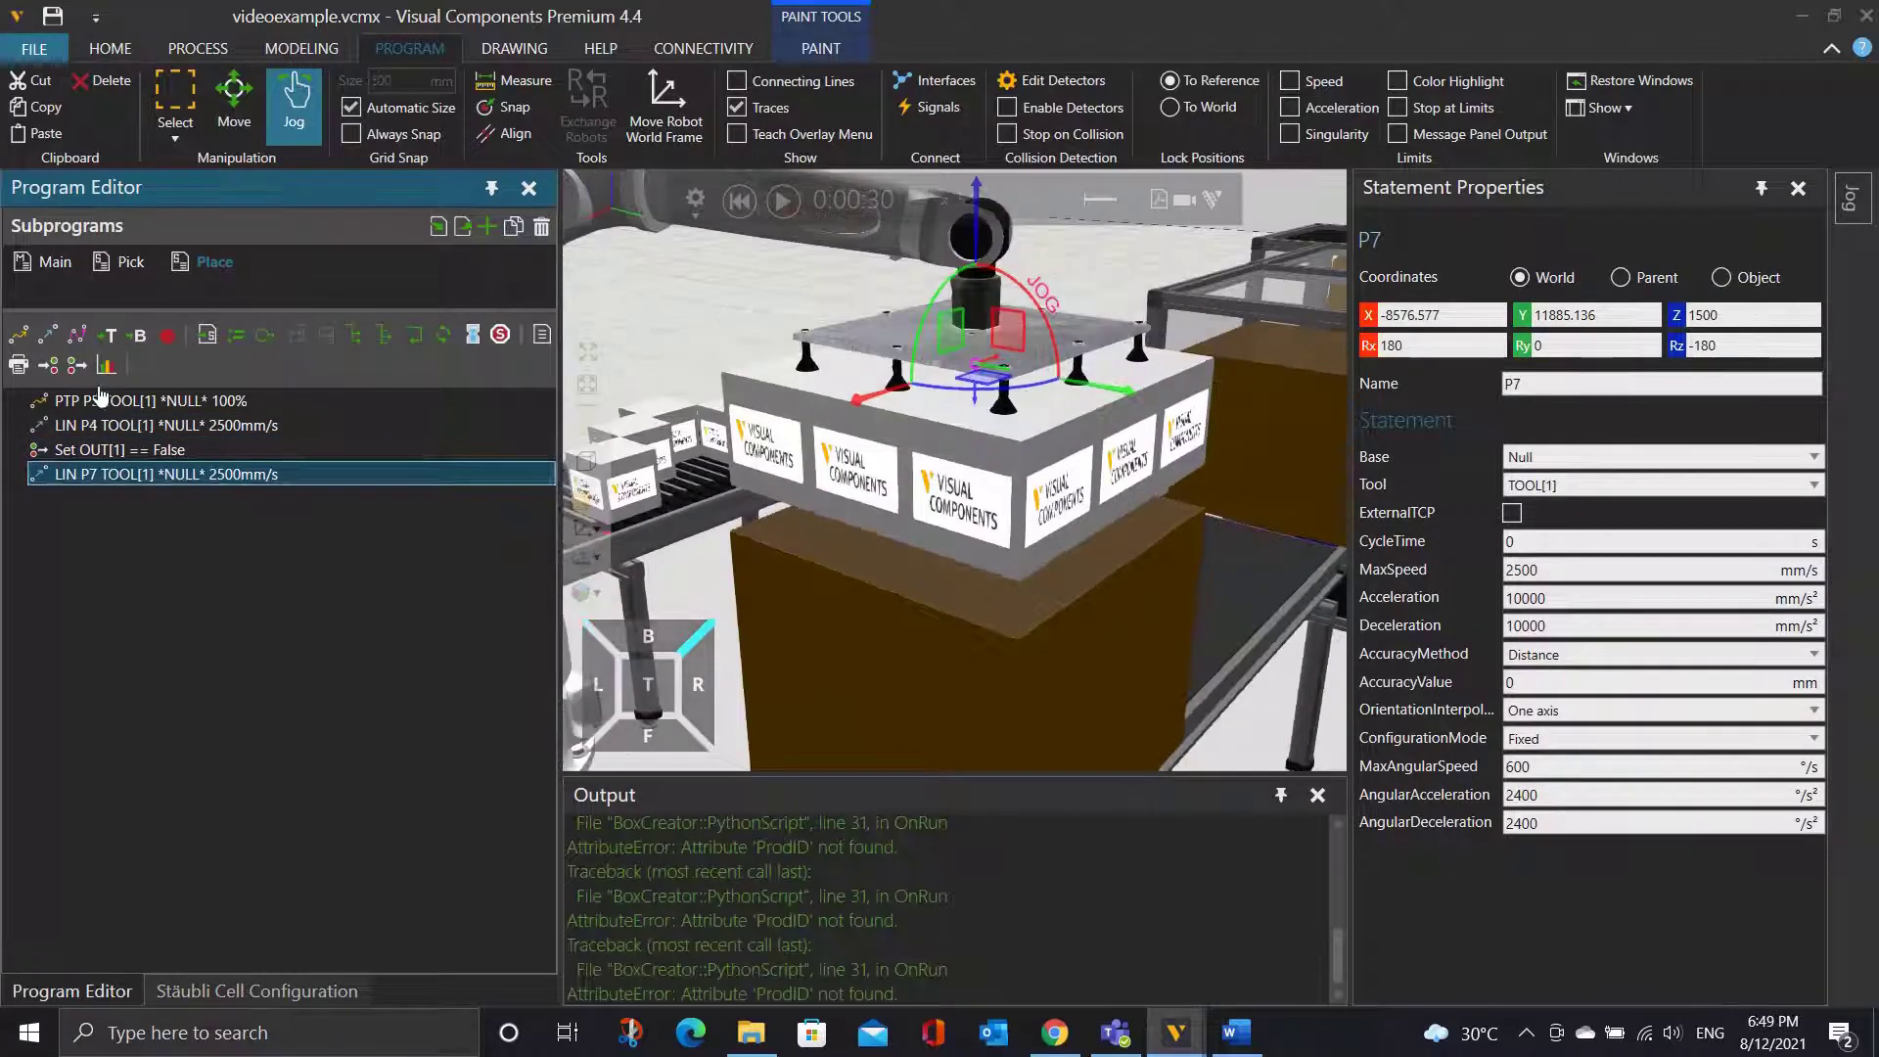
Add a call to the Place routine at the end of Main, followed by a statement setting output 0 to True.
click(21, 272)
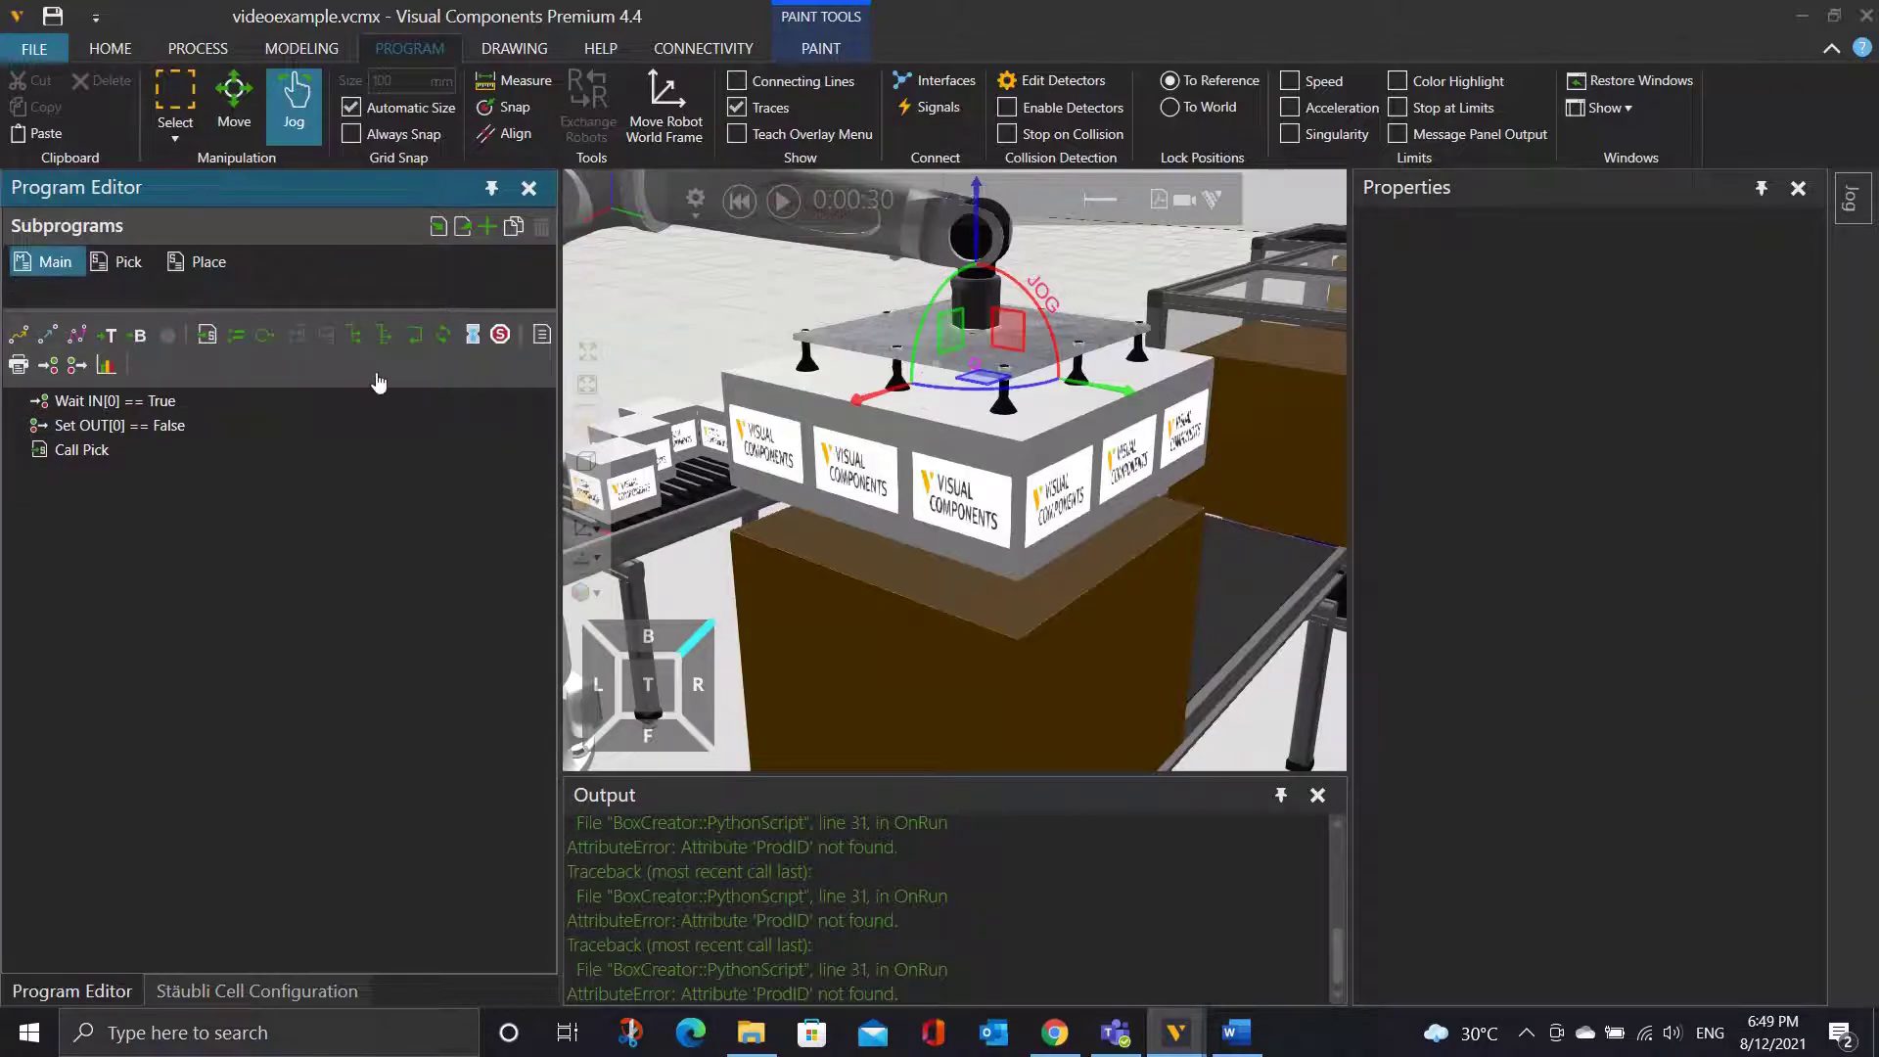
click(206, 335)
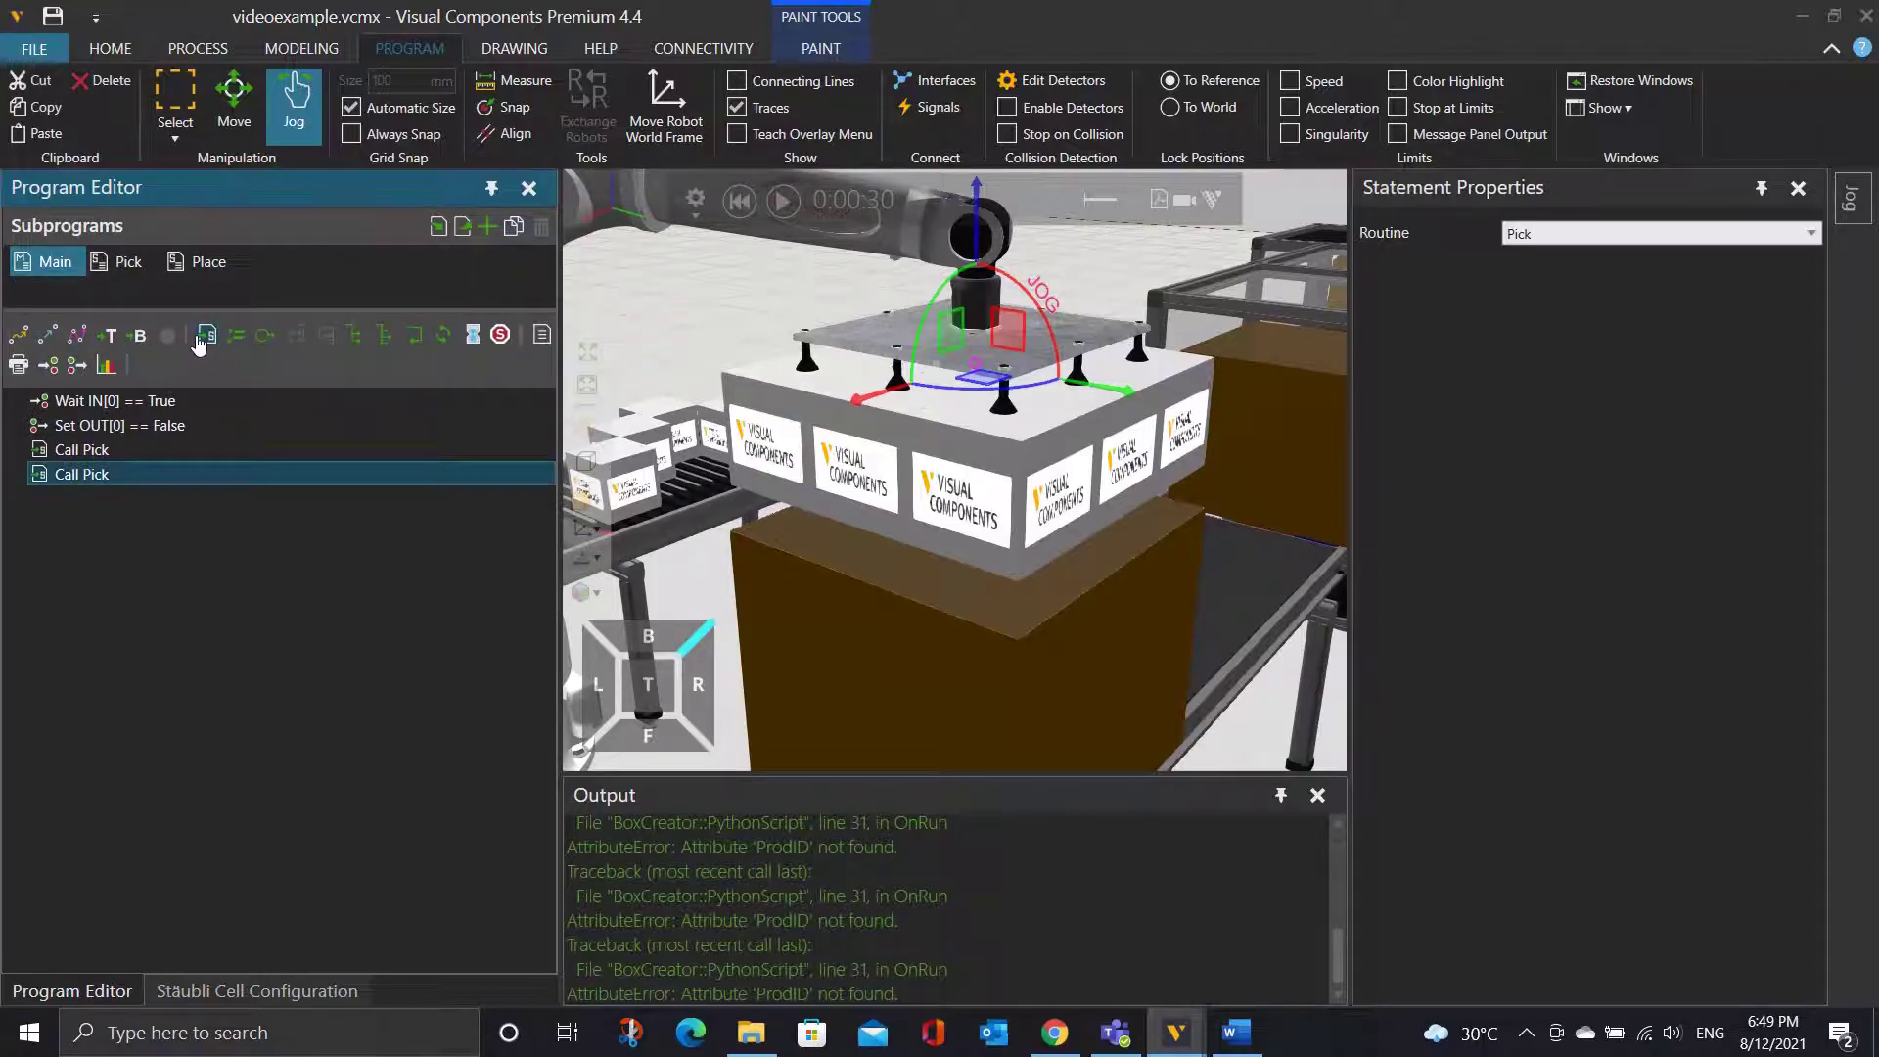
click(1593, 247)
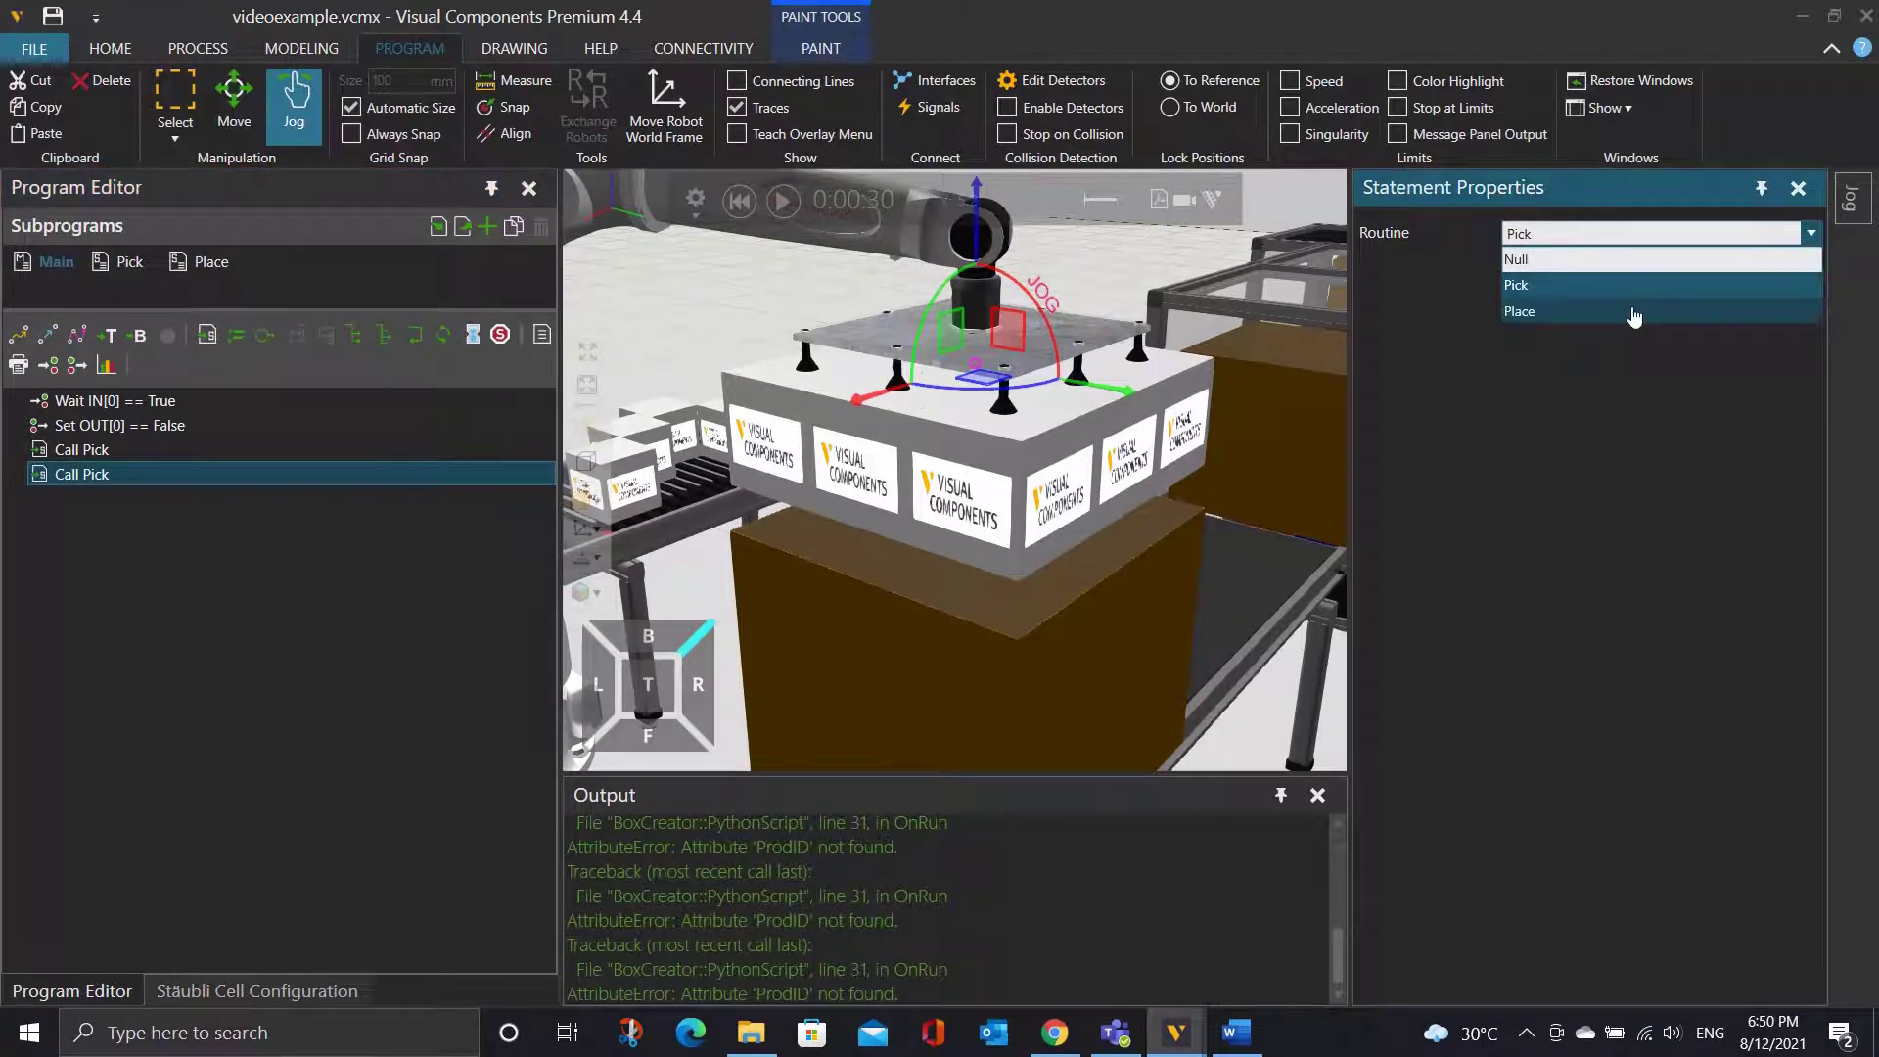
click(1630, 310)
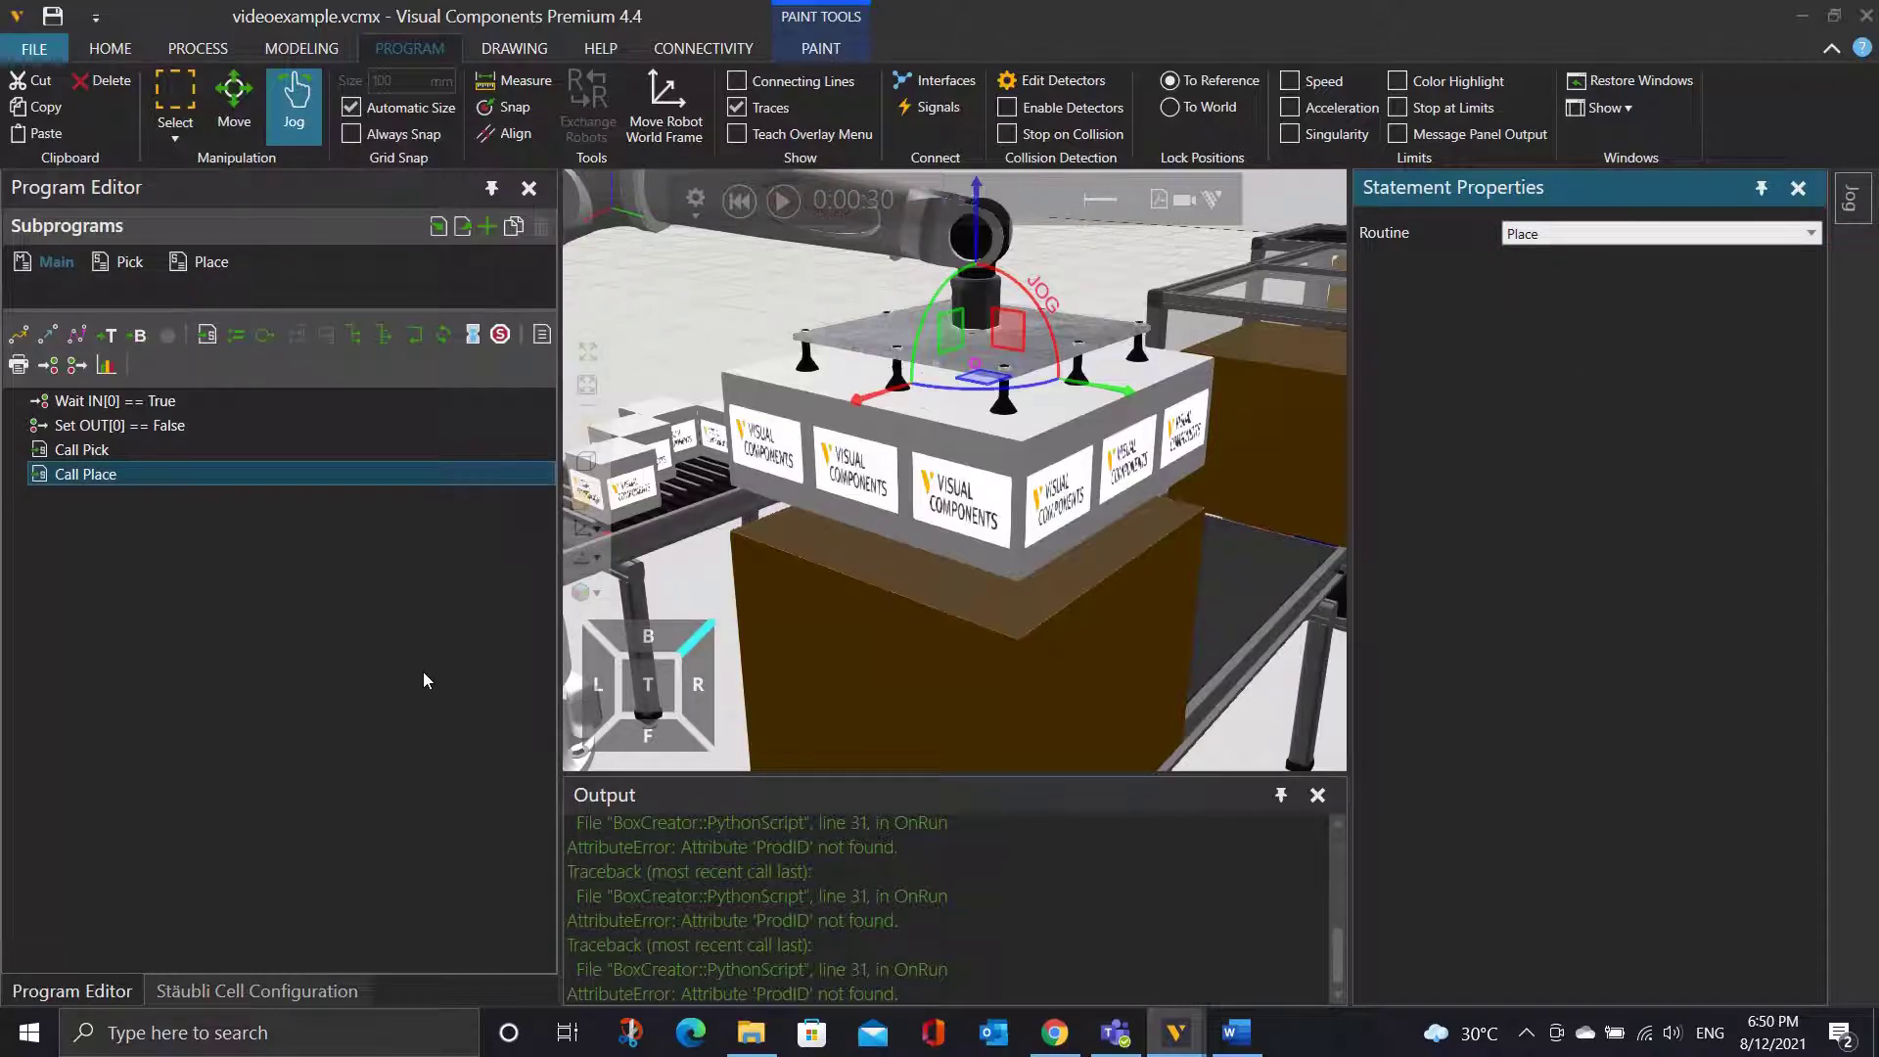
click(78, 367)
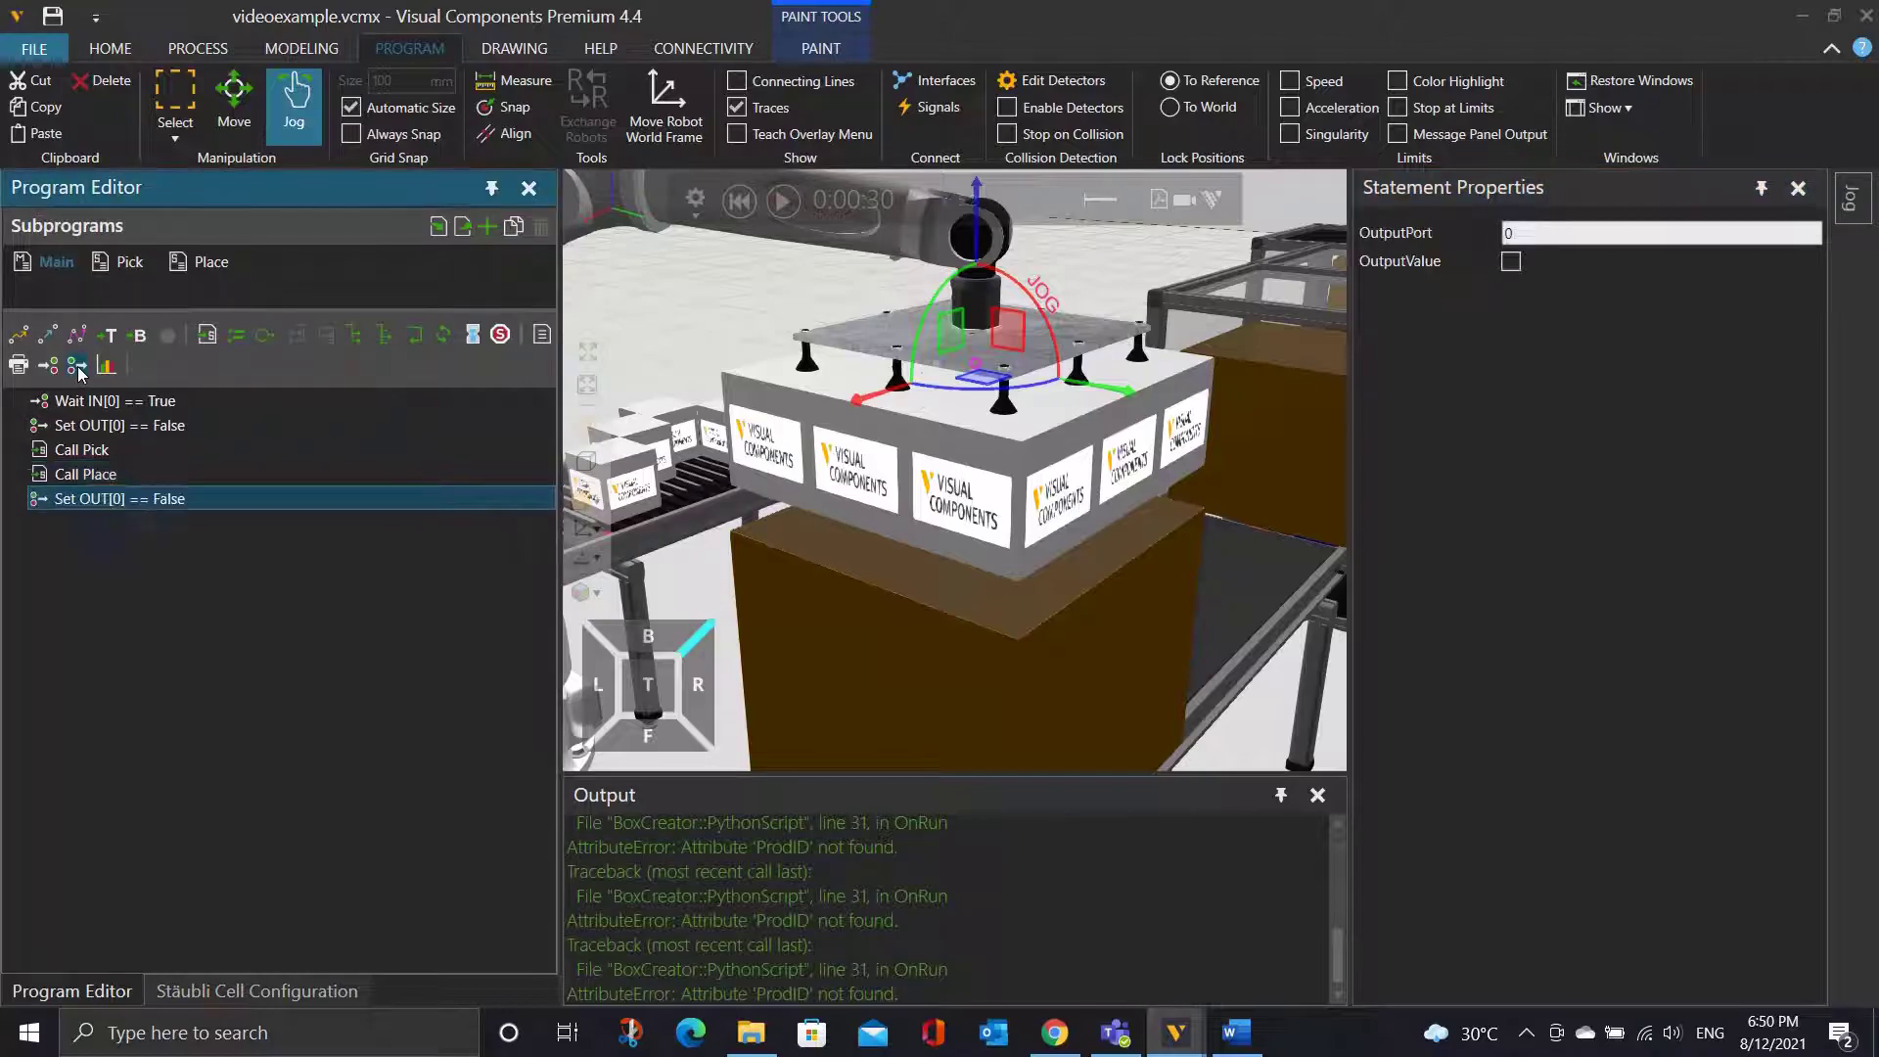
click(1511, 263)
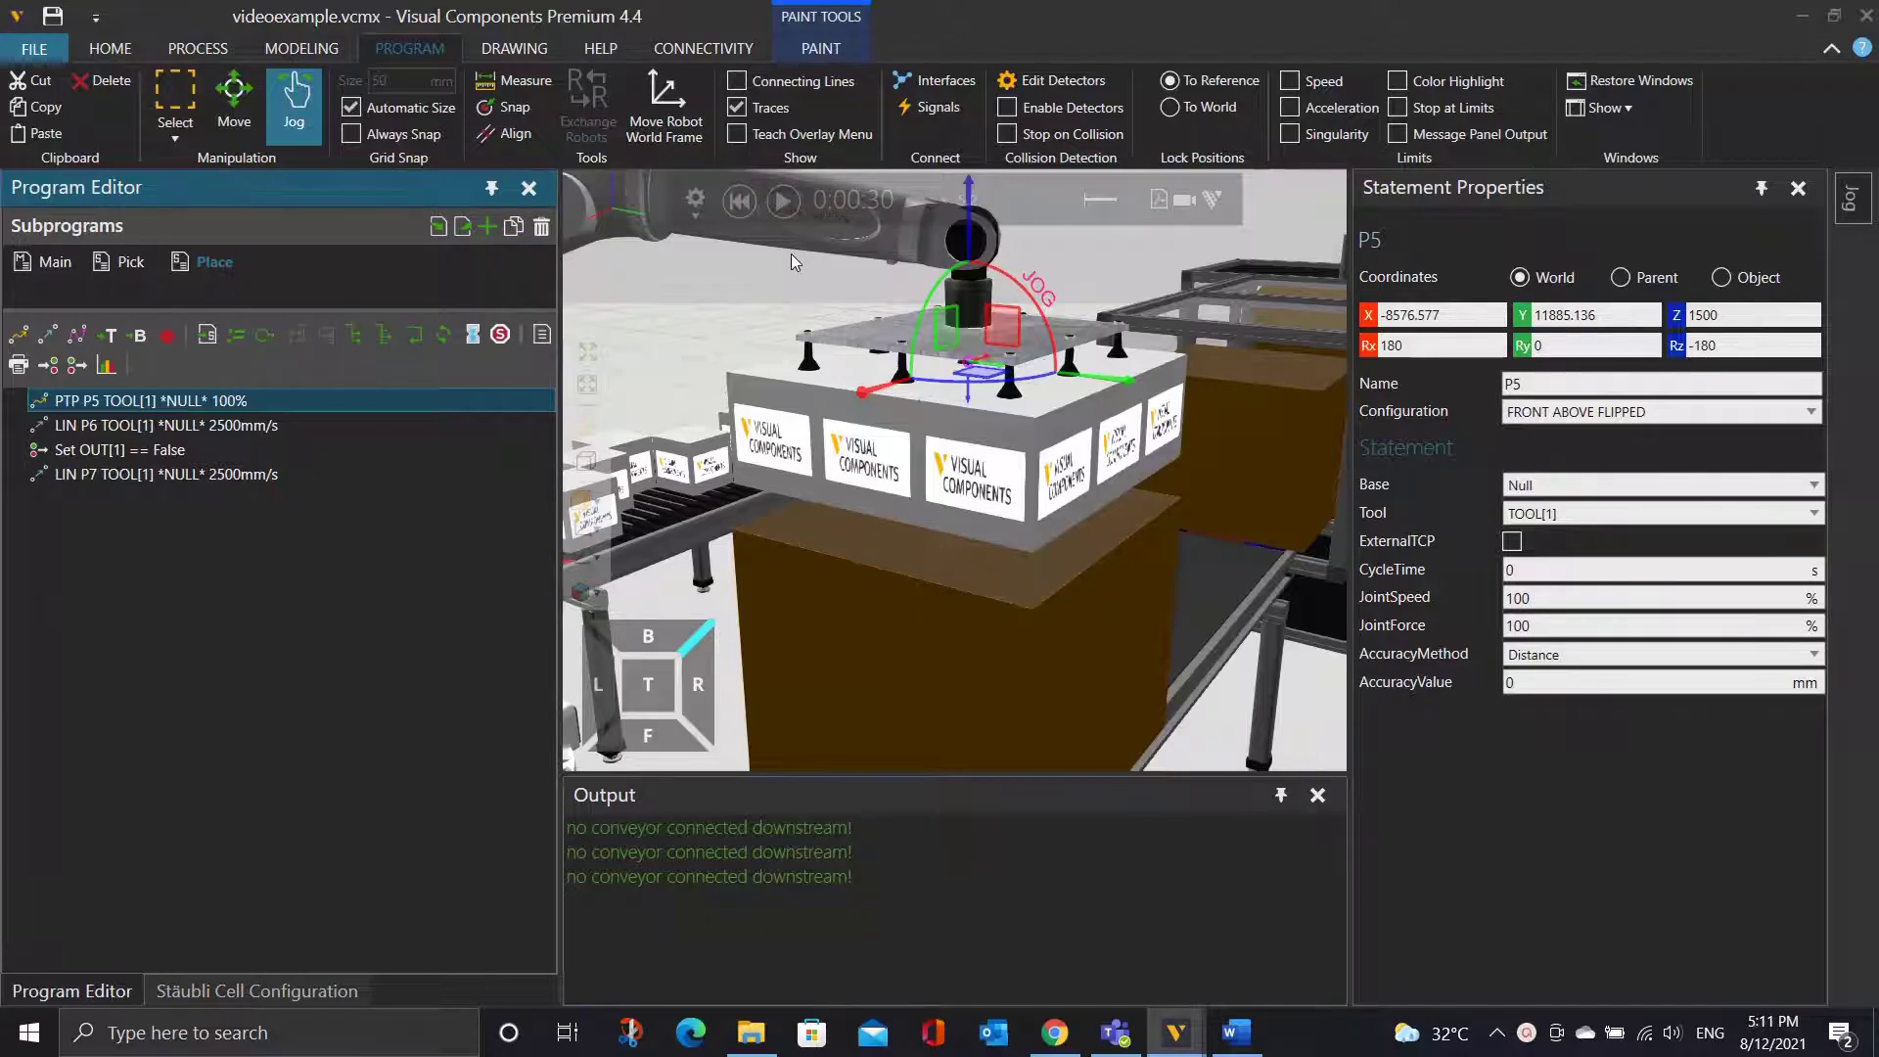
Reset the simulation and add a Folding Box from the model catalog to the floor beside the box creator.
click(739, 200)
scroll(930, 554, down, 5)
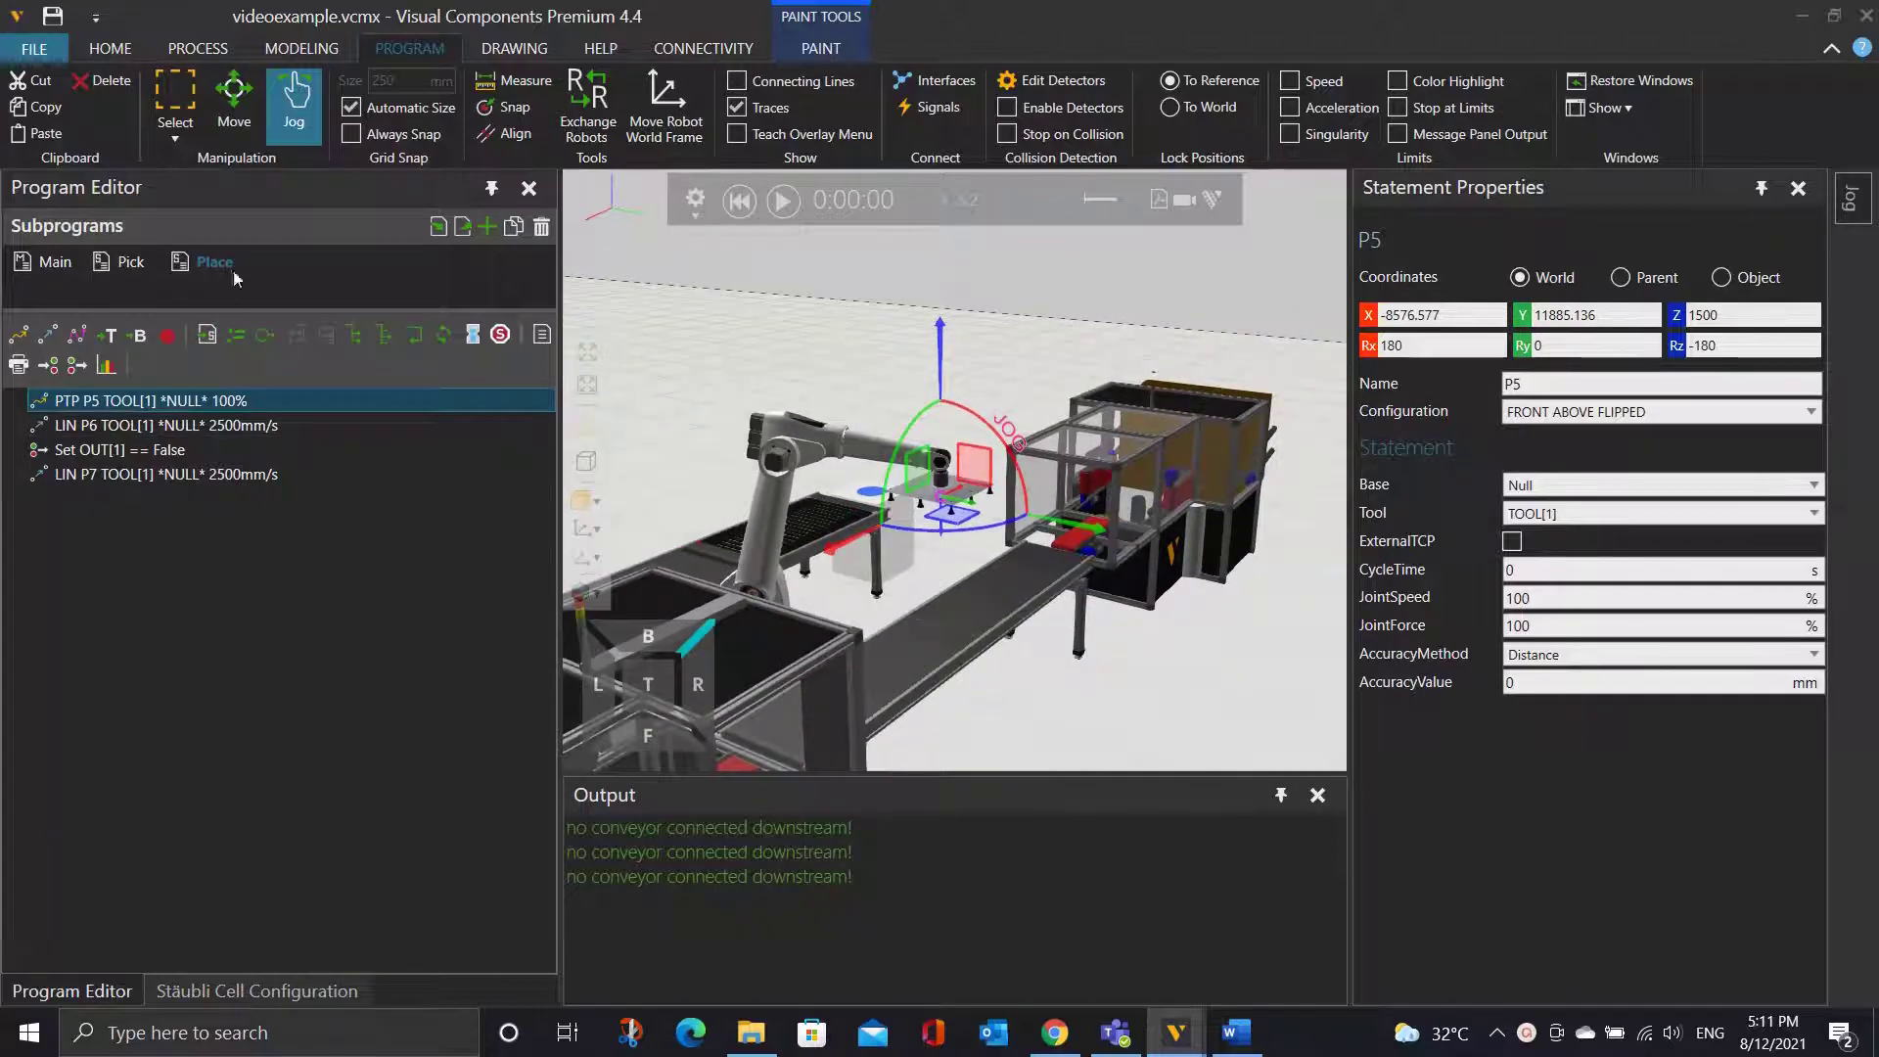
click(113, 49)
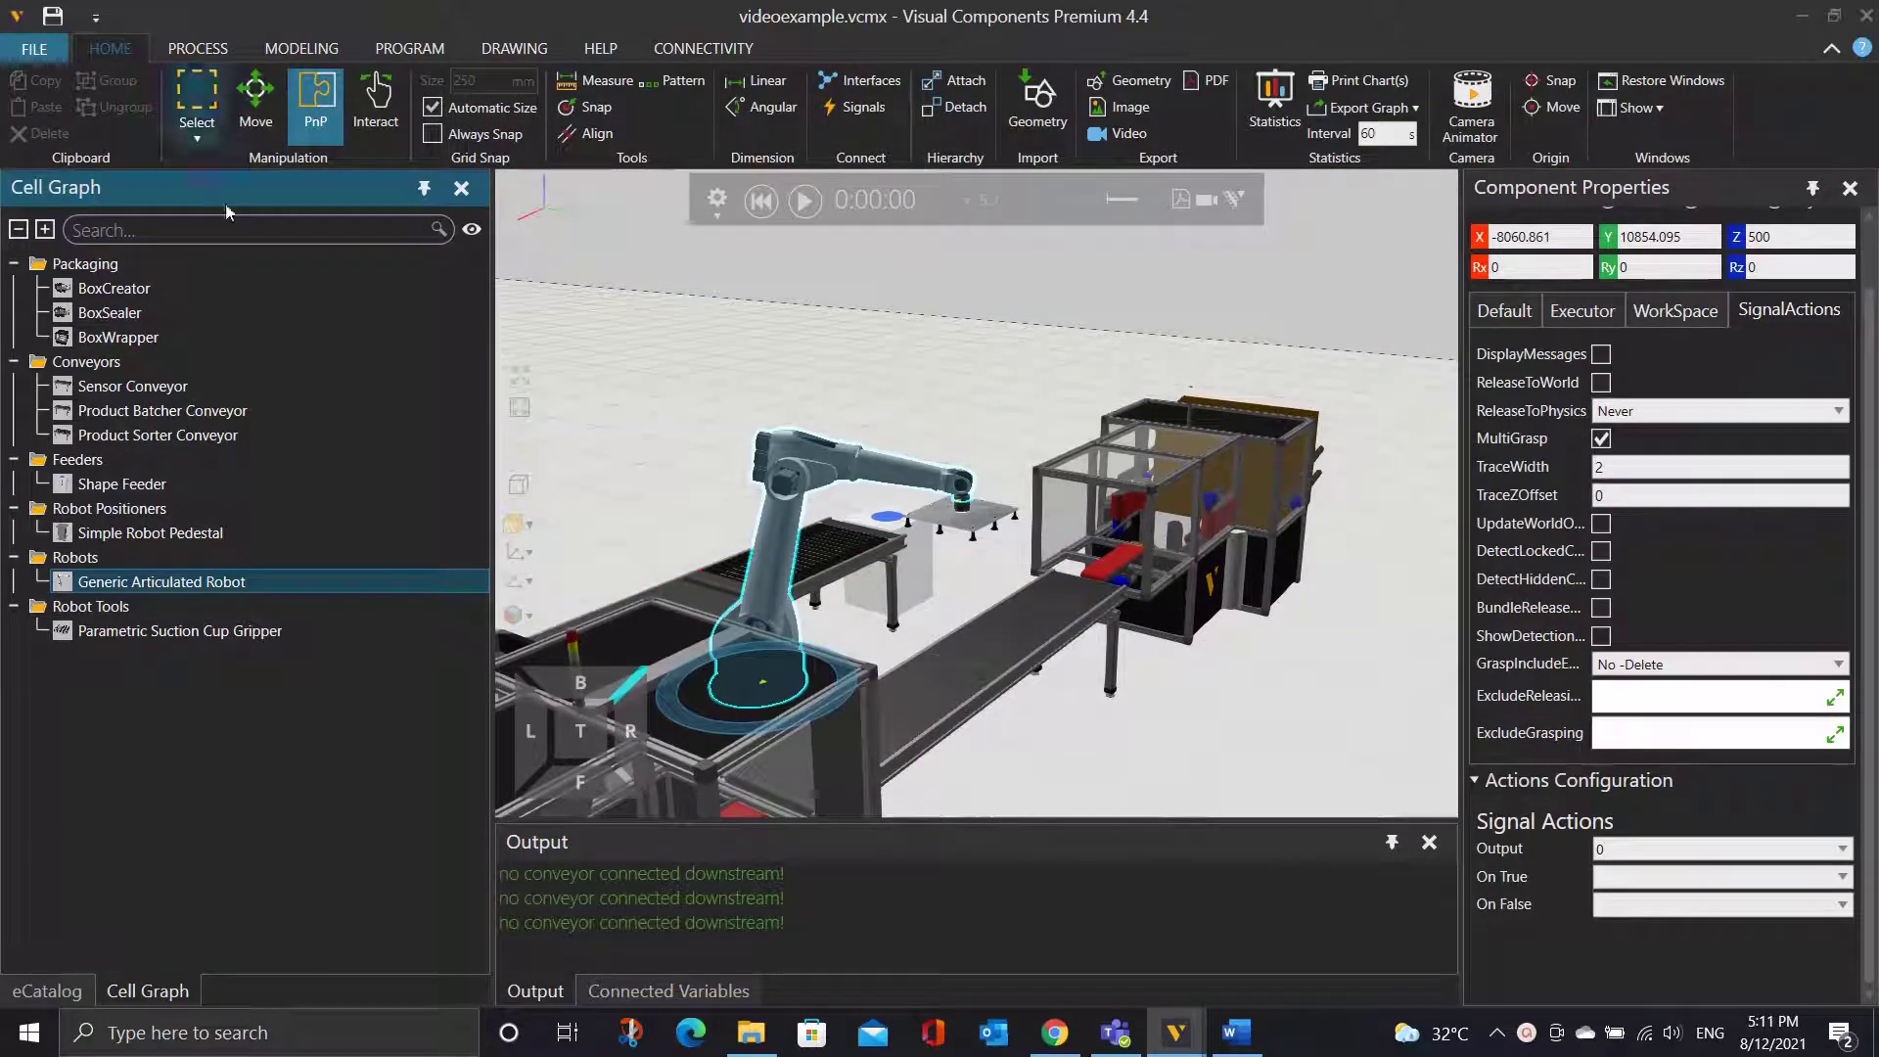
click(46, 990)
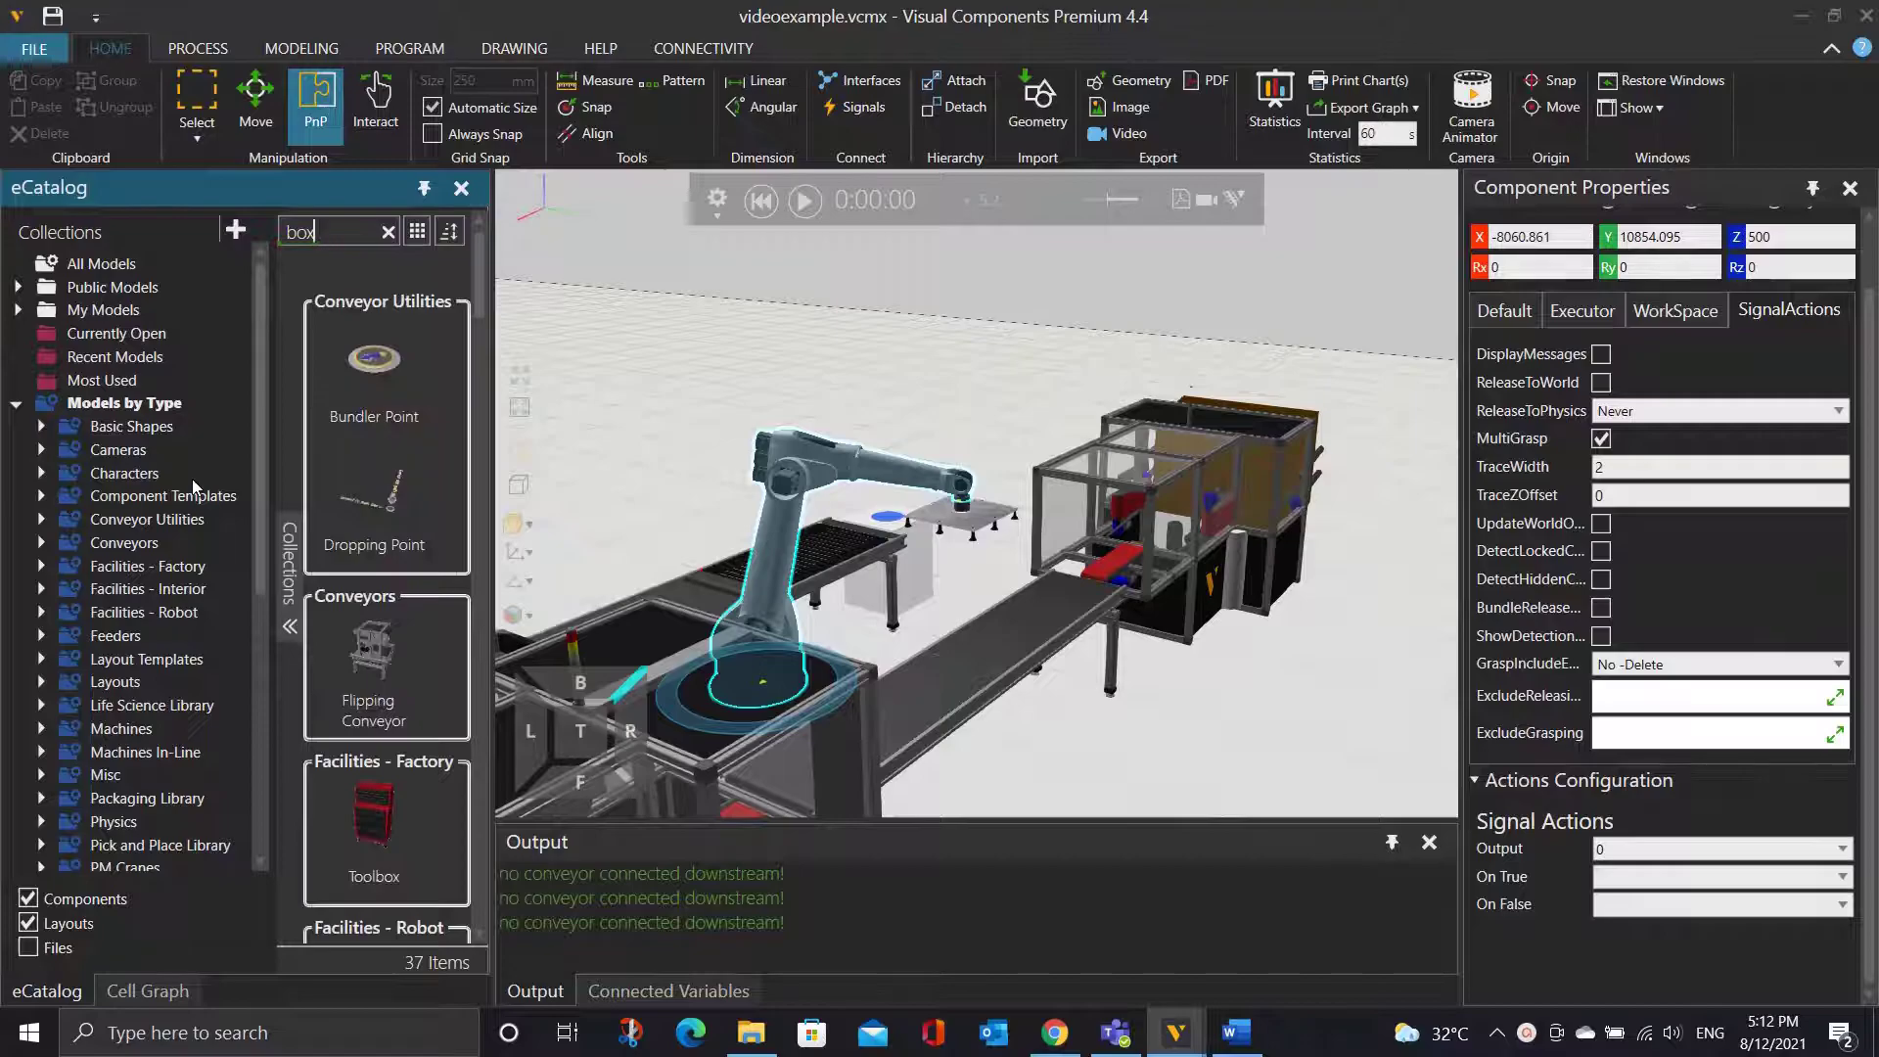
scroll(426, 477, down, 3)
scroll(431, 499, down, 5)
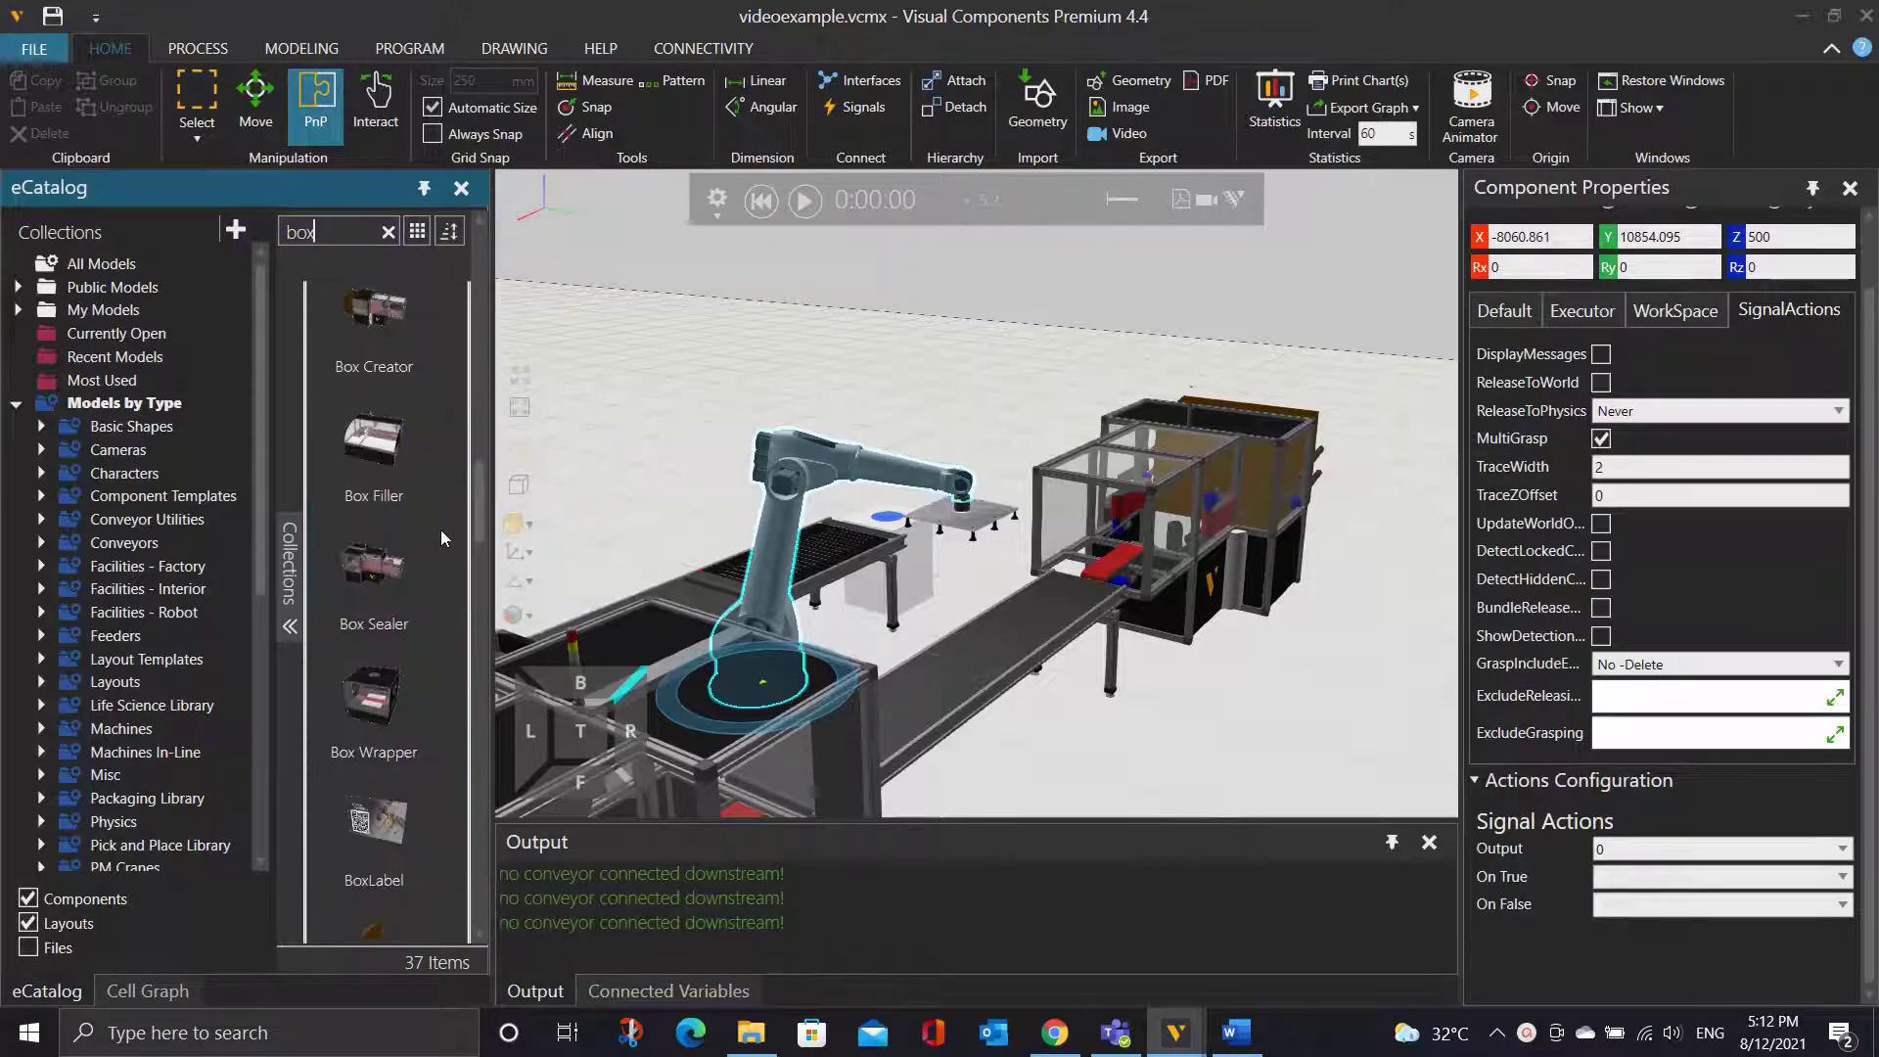
scroll(466, 616, down, 5)
scroll(481, 640, down, 6)
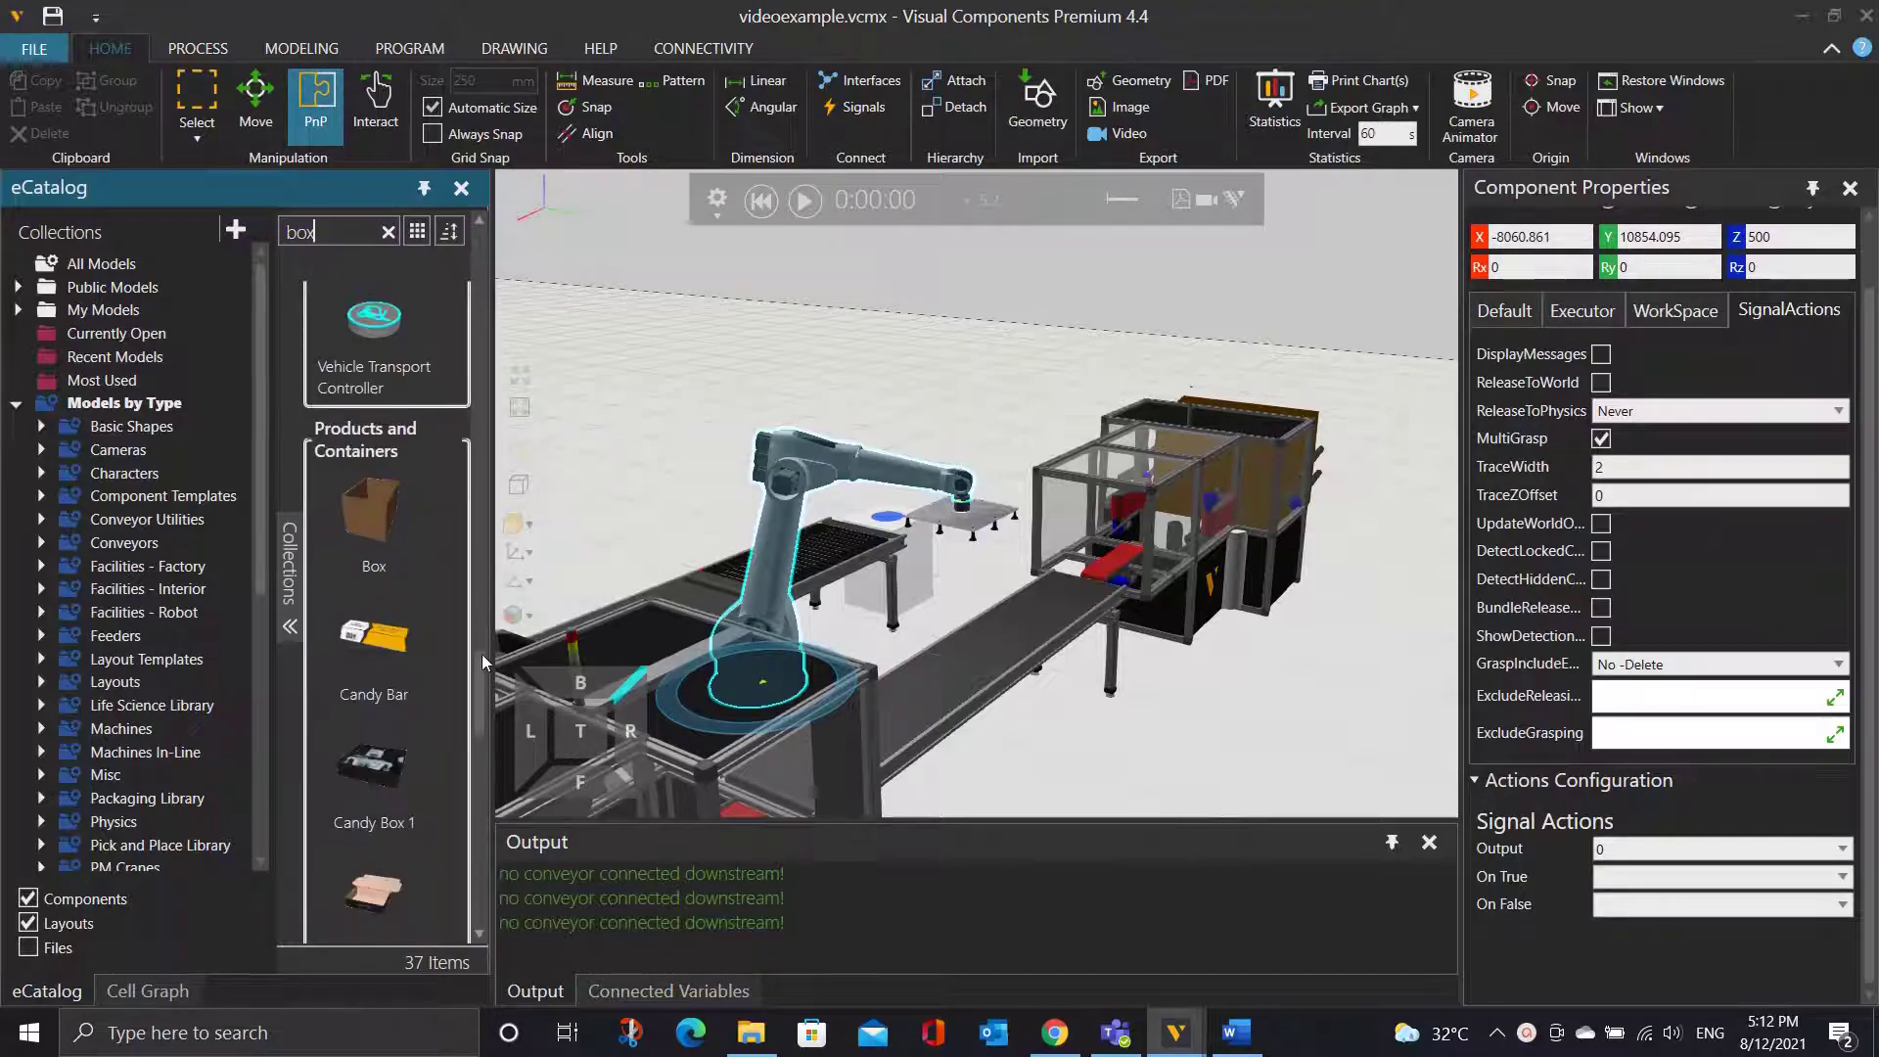
drag(419, 720, 1243, 705)
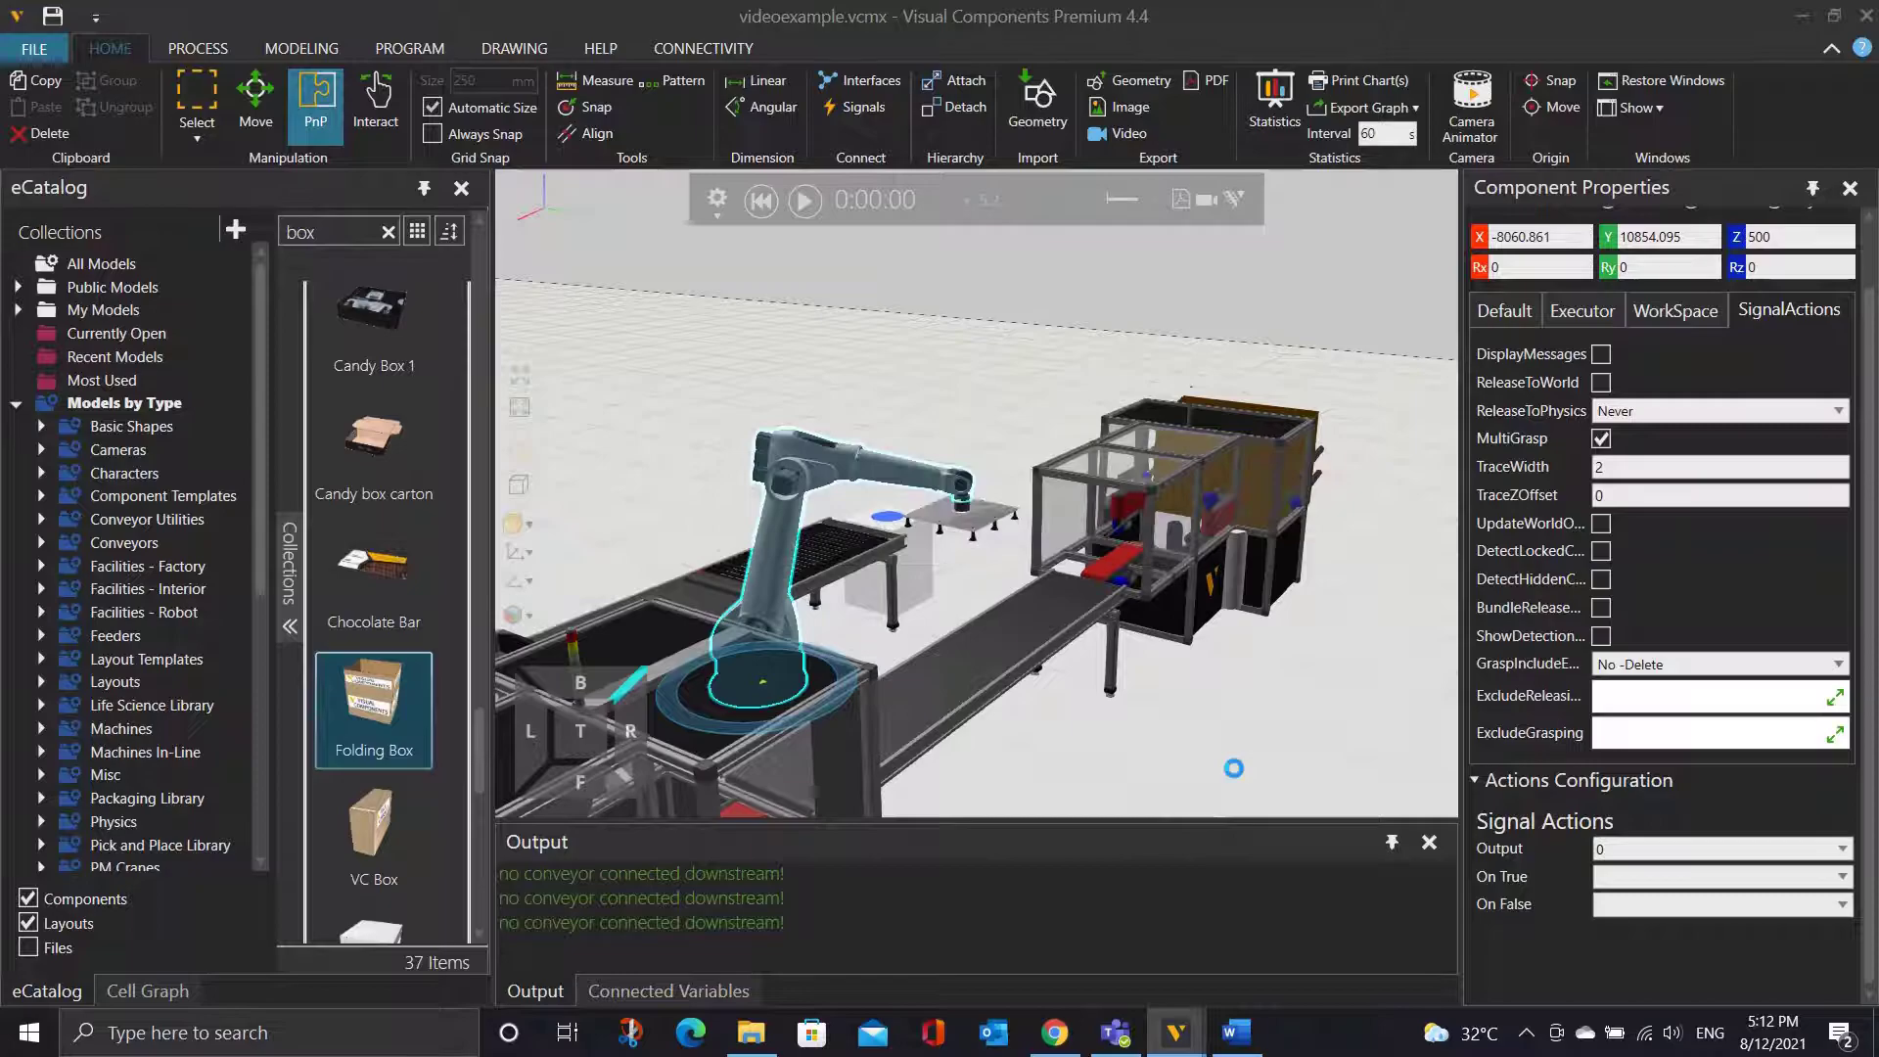
drag(1364, 783, 1457, 773)
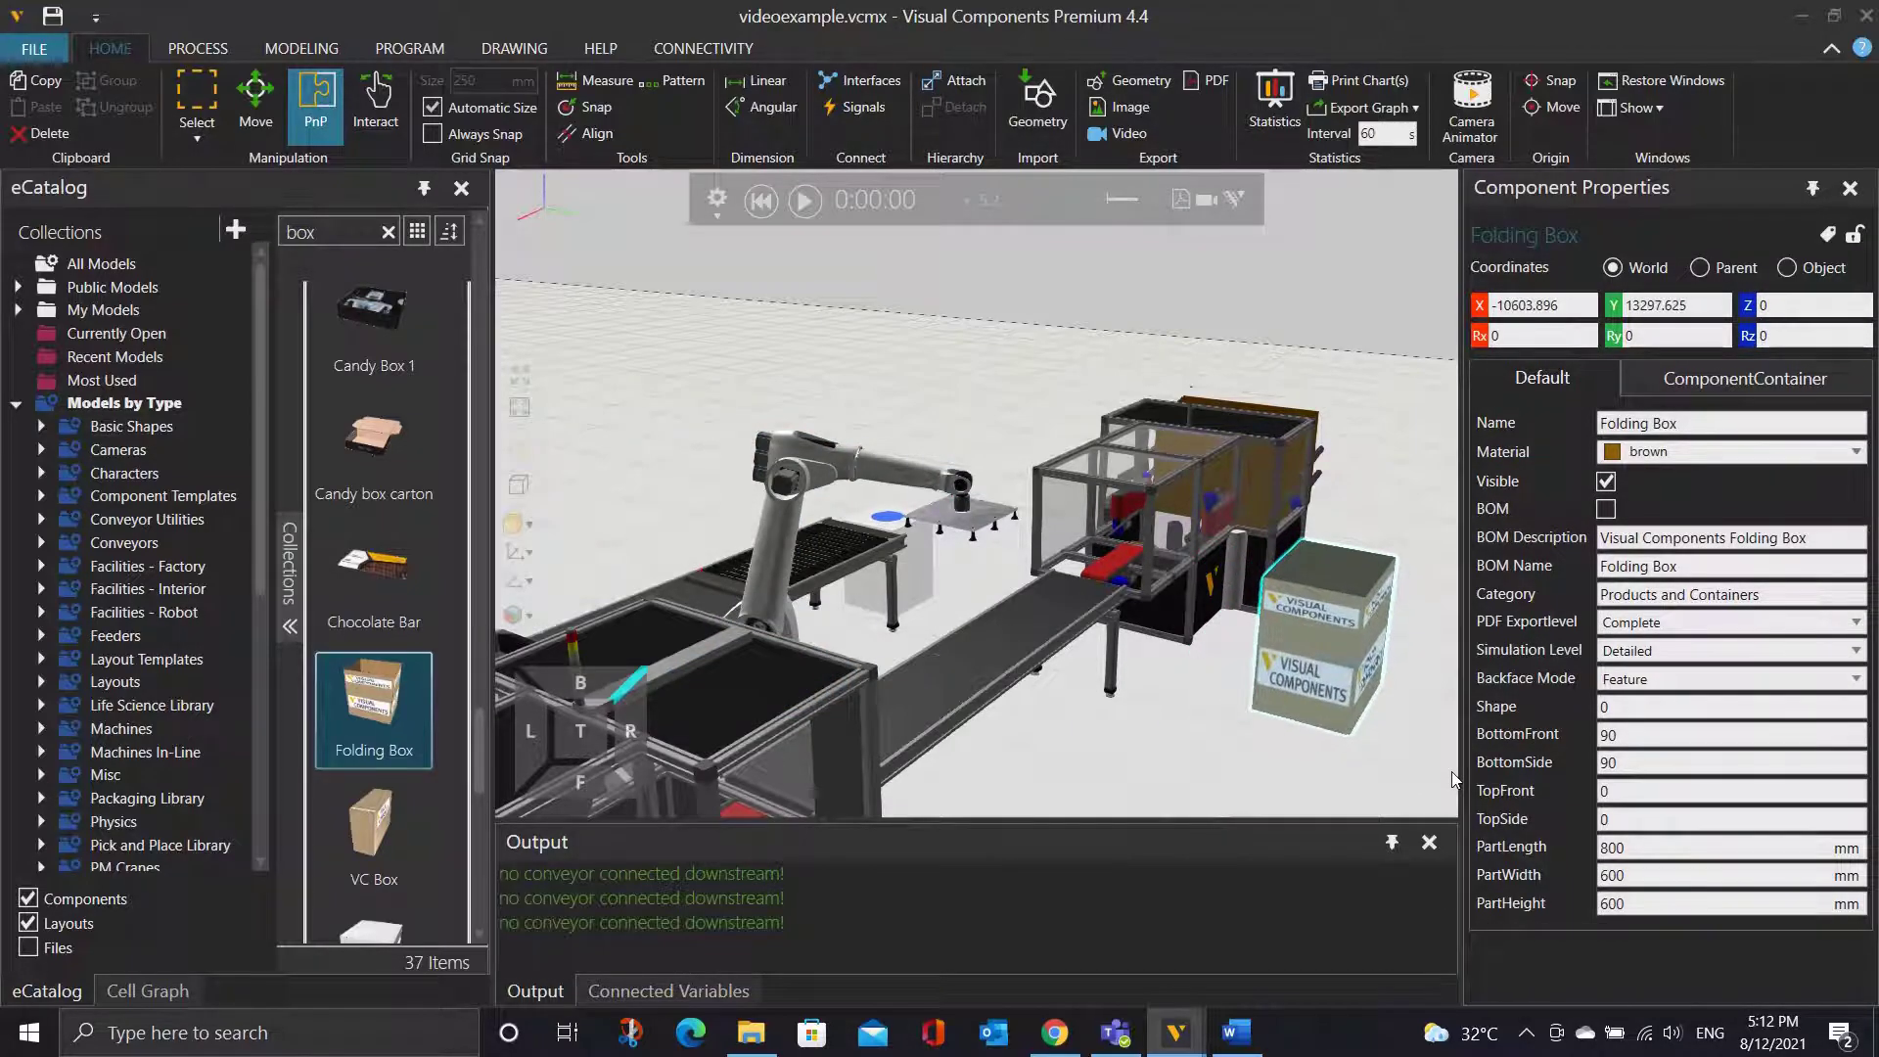
Set the Folding Box's part length and width to 610 mm and its part height to 210 mm.
double_click(1641, 848)
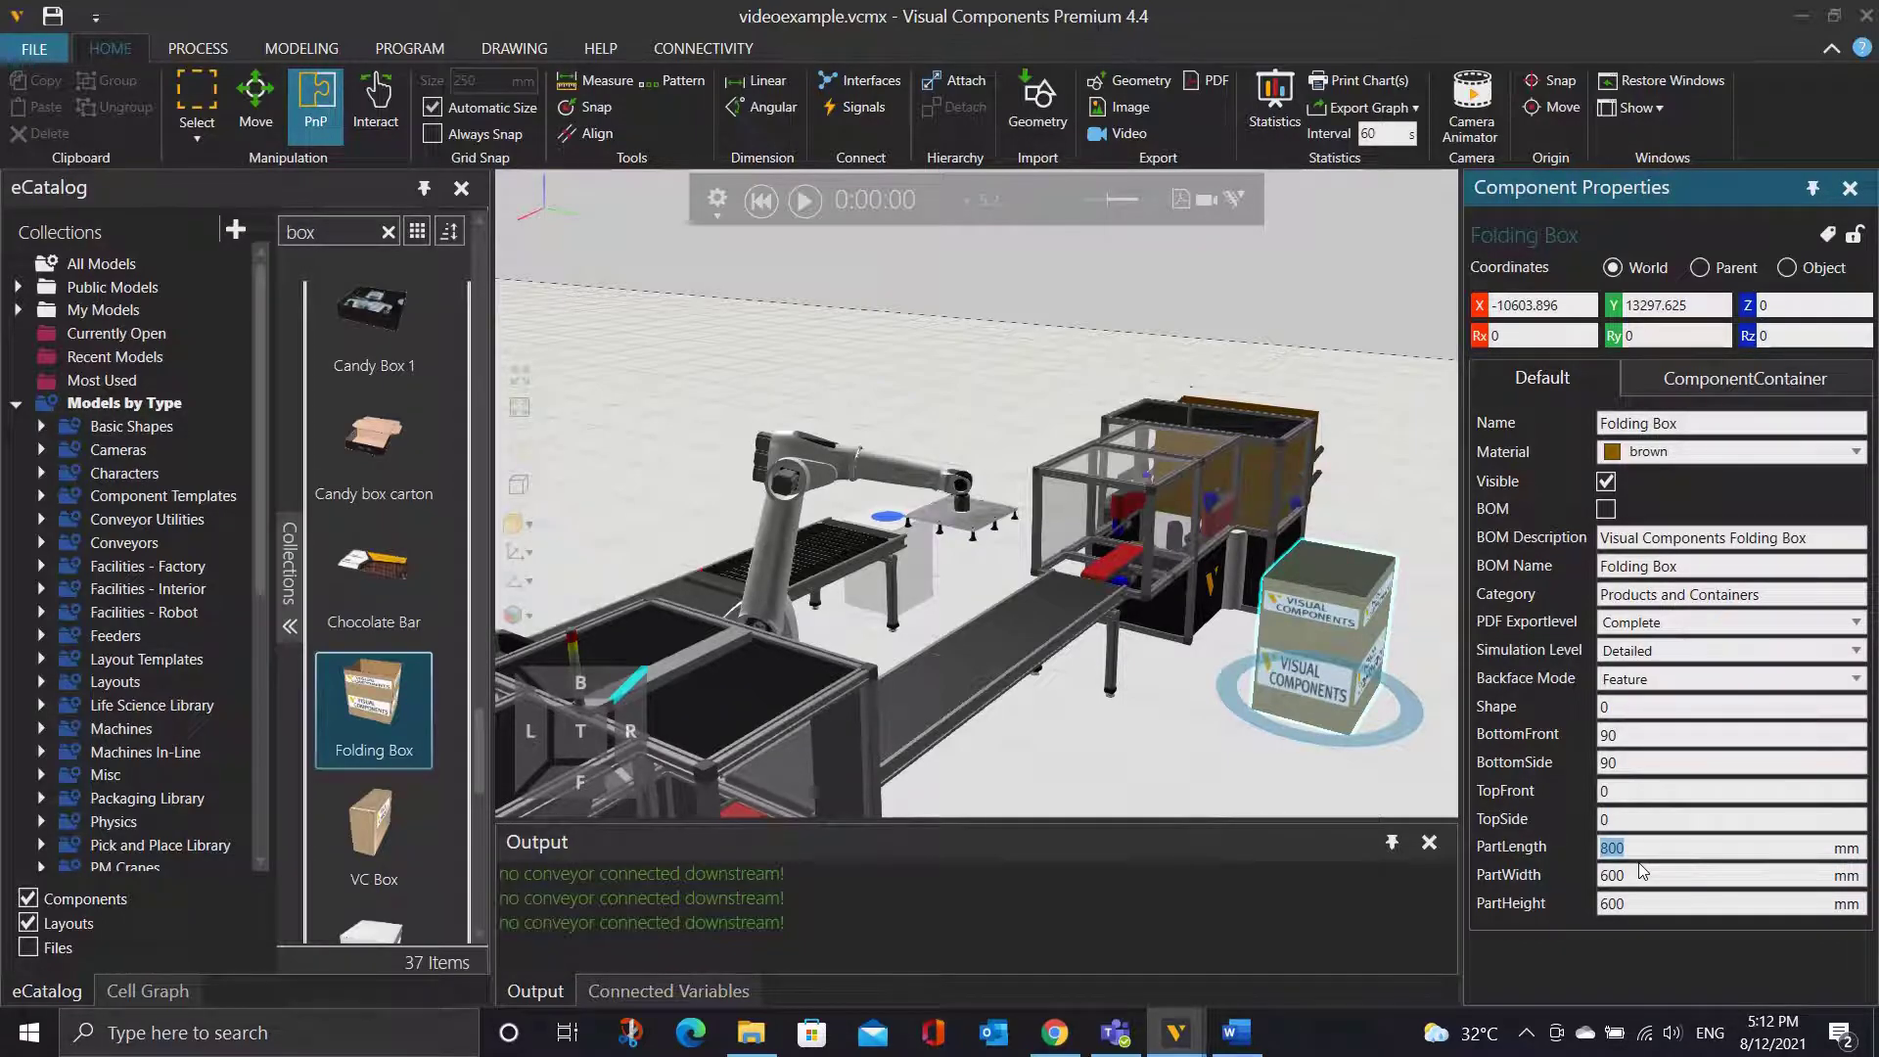
text(610)
key(Return)
double_click(1641, 874)
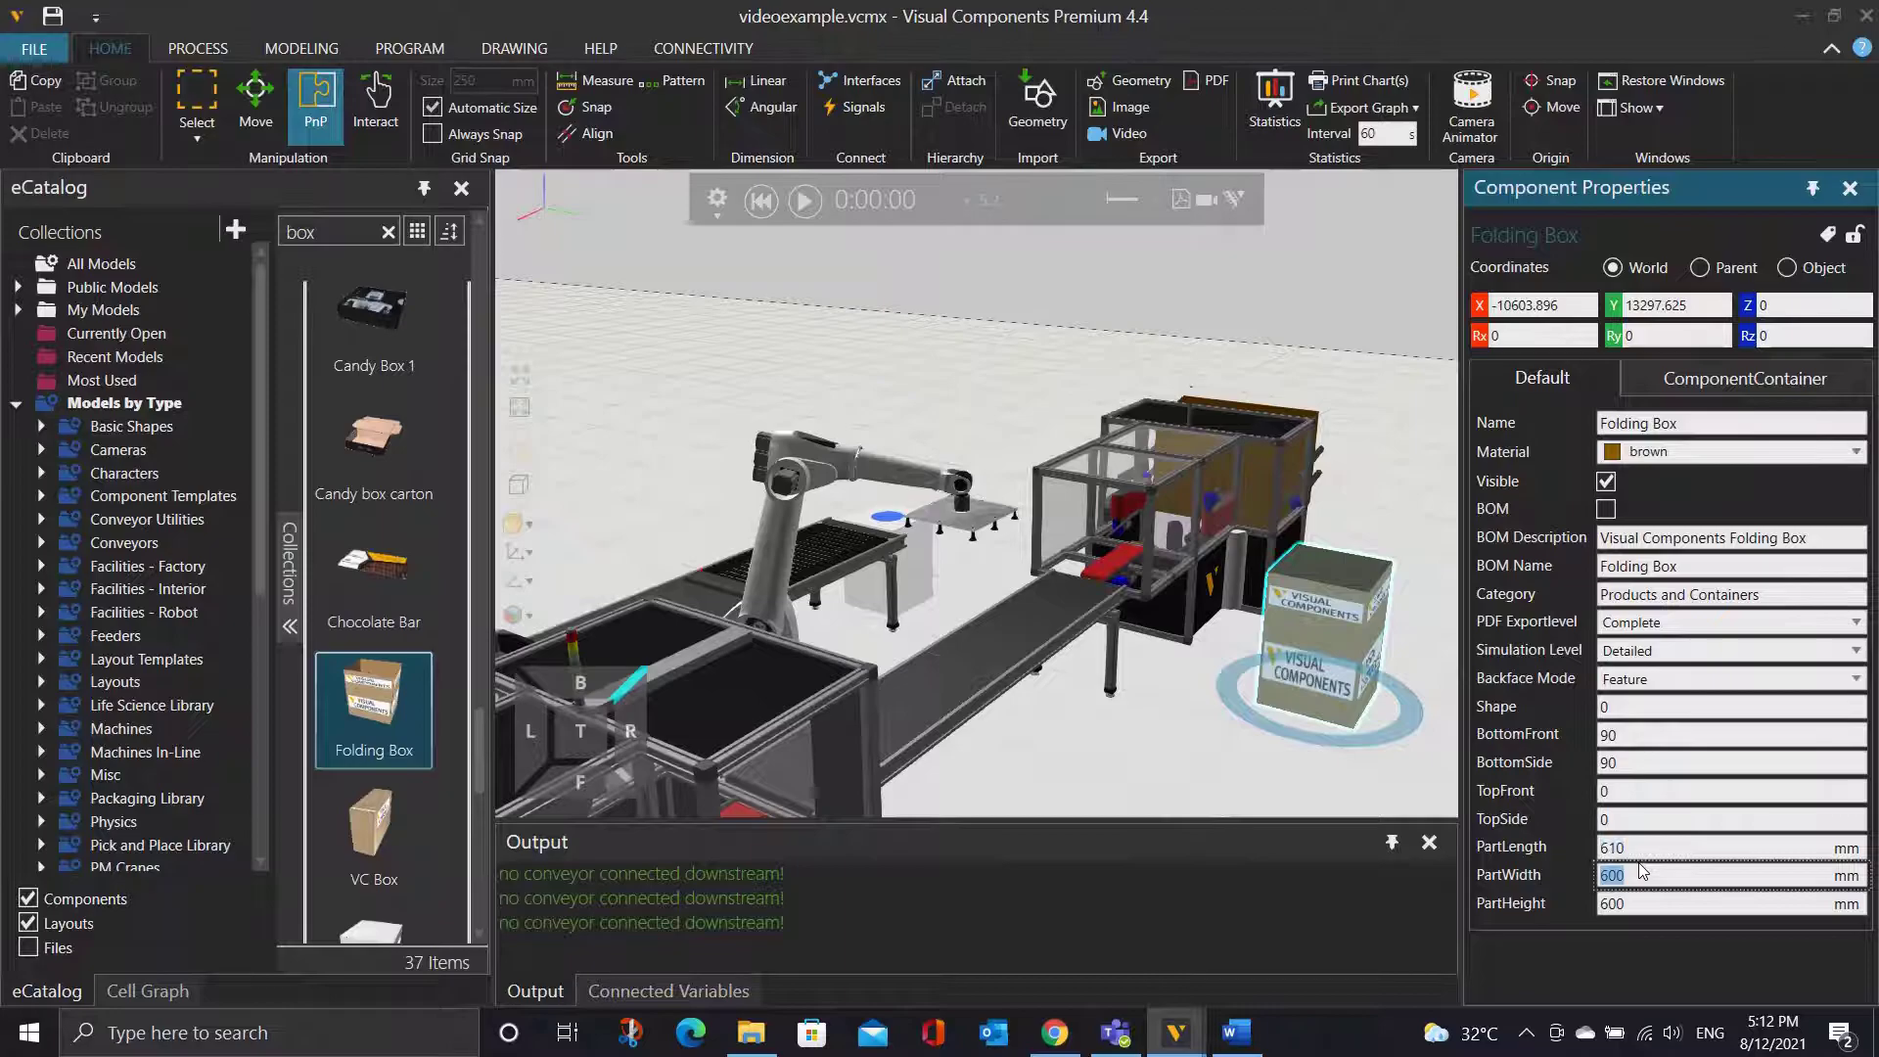
text(610)
key(Return)
key(Tab)
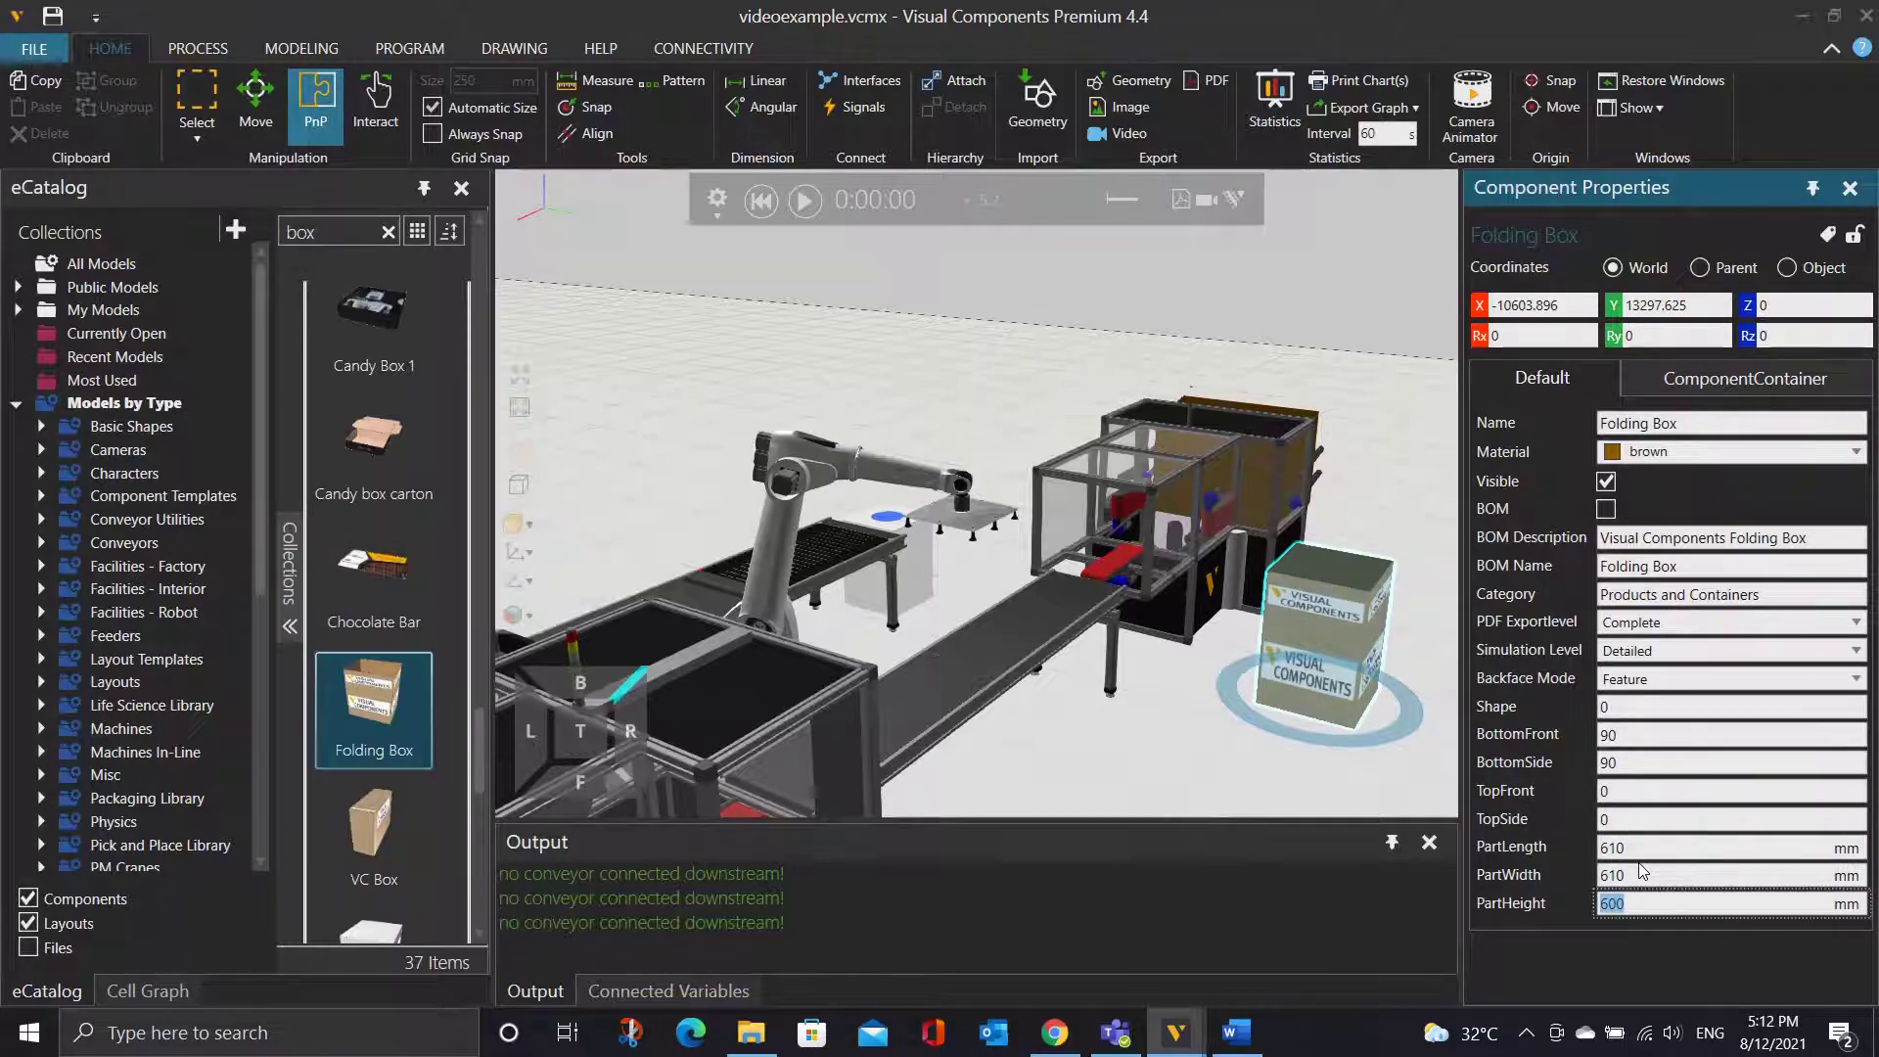
text(210)
key(Return)
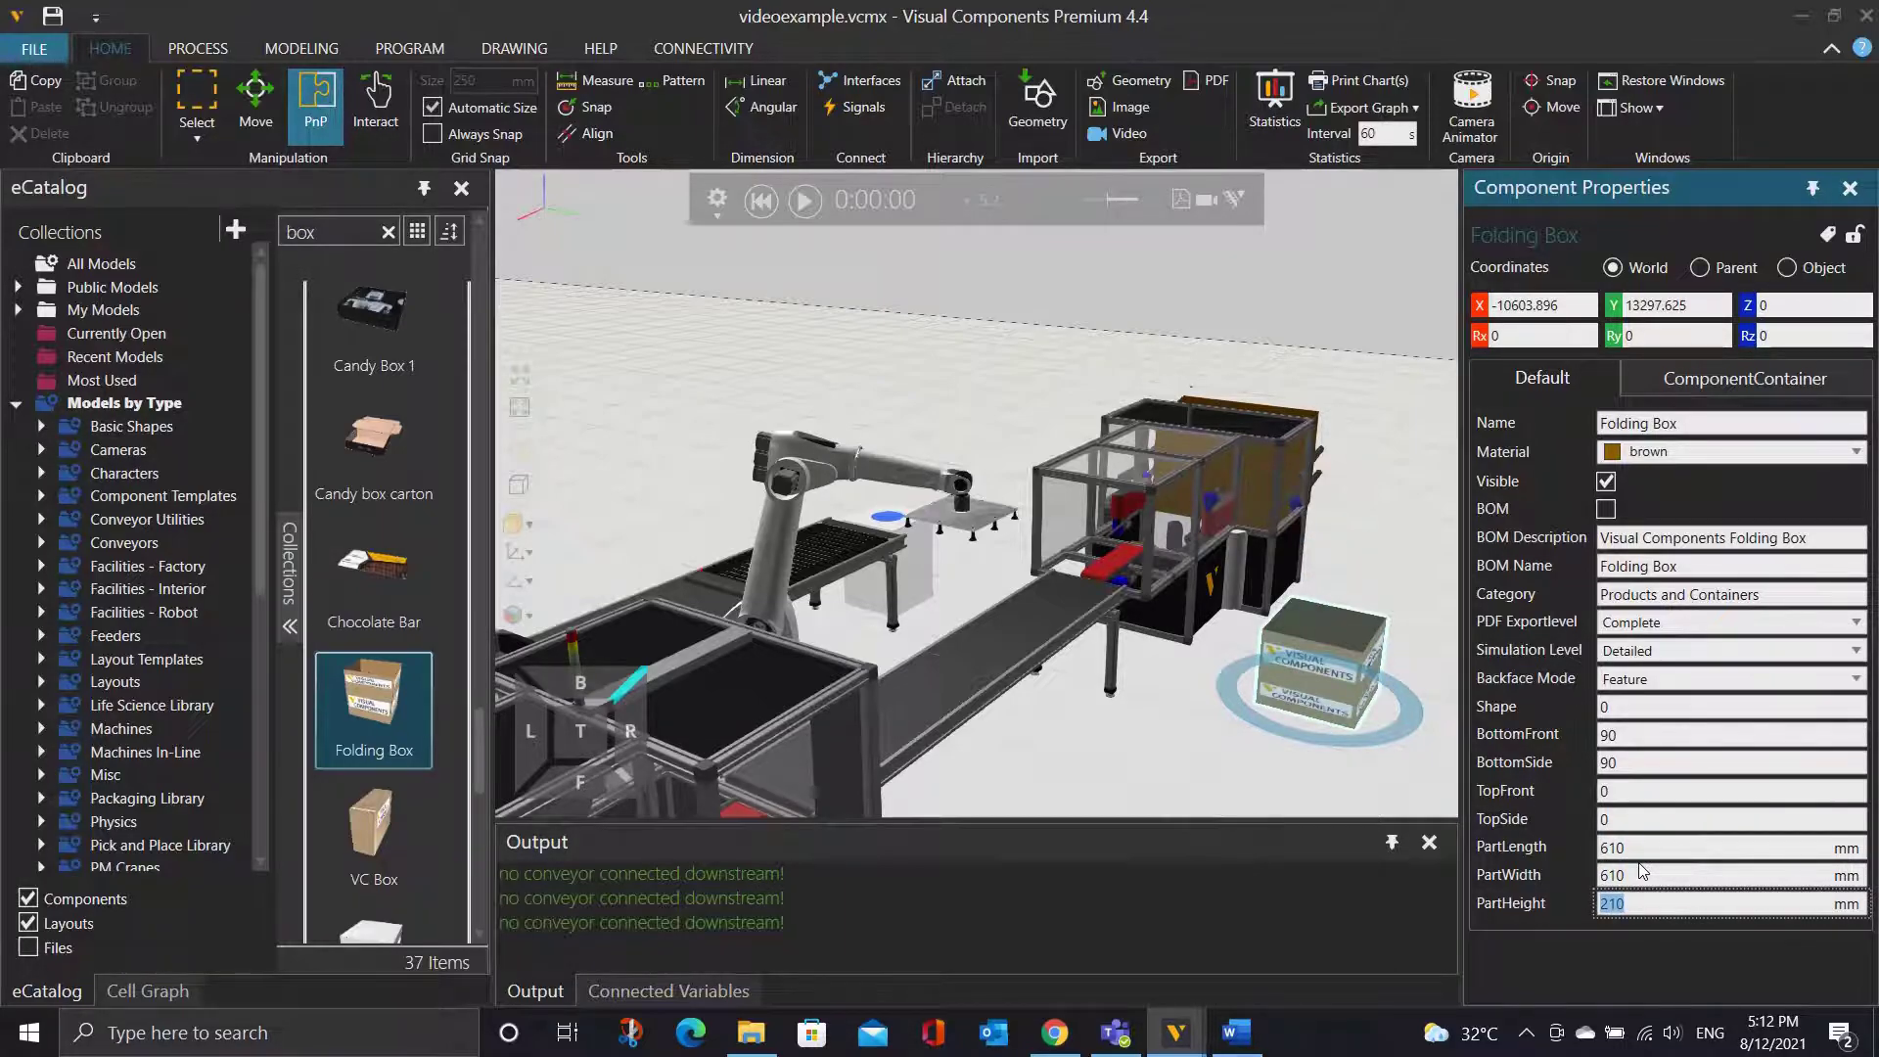
Add a second flow group containing a new product type in the product type editor.
click(196, 48)
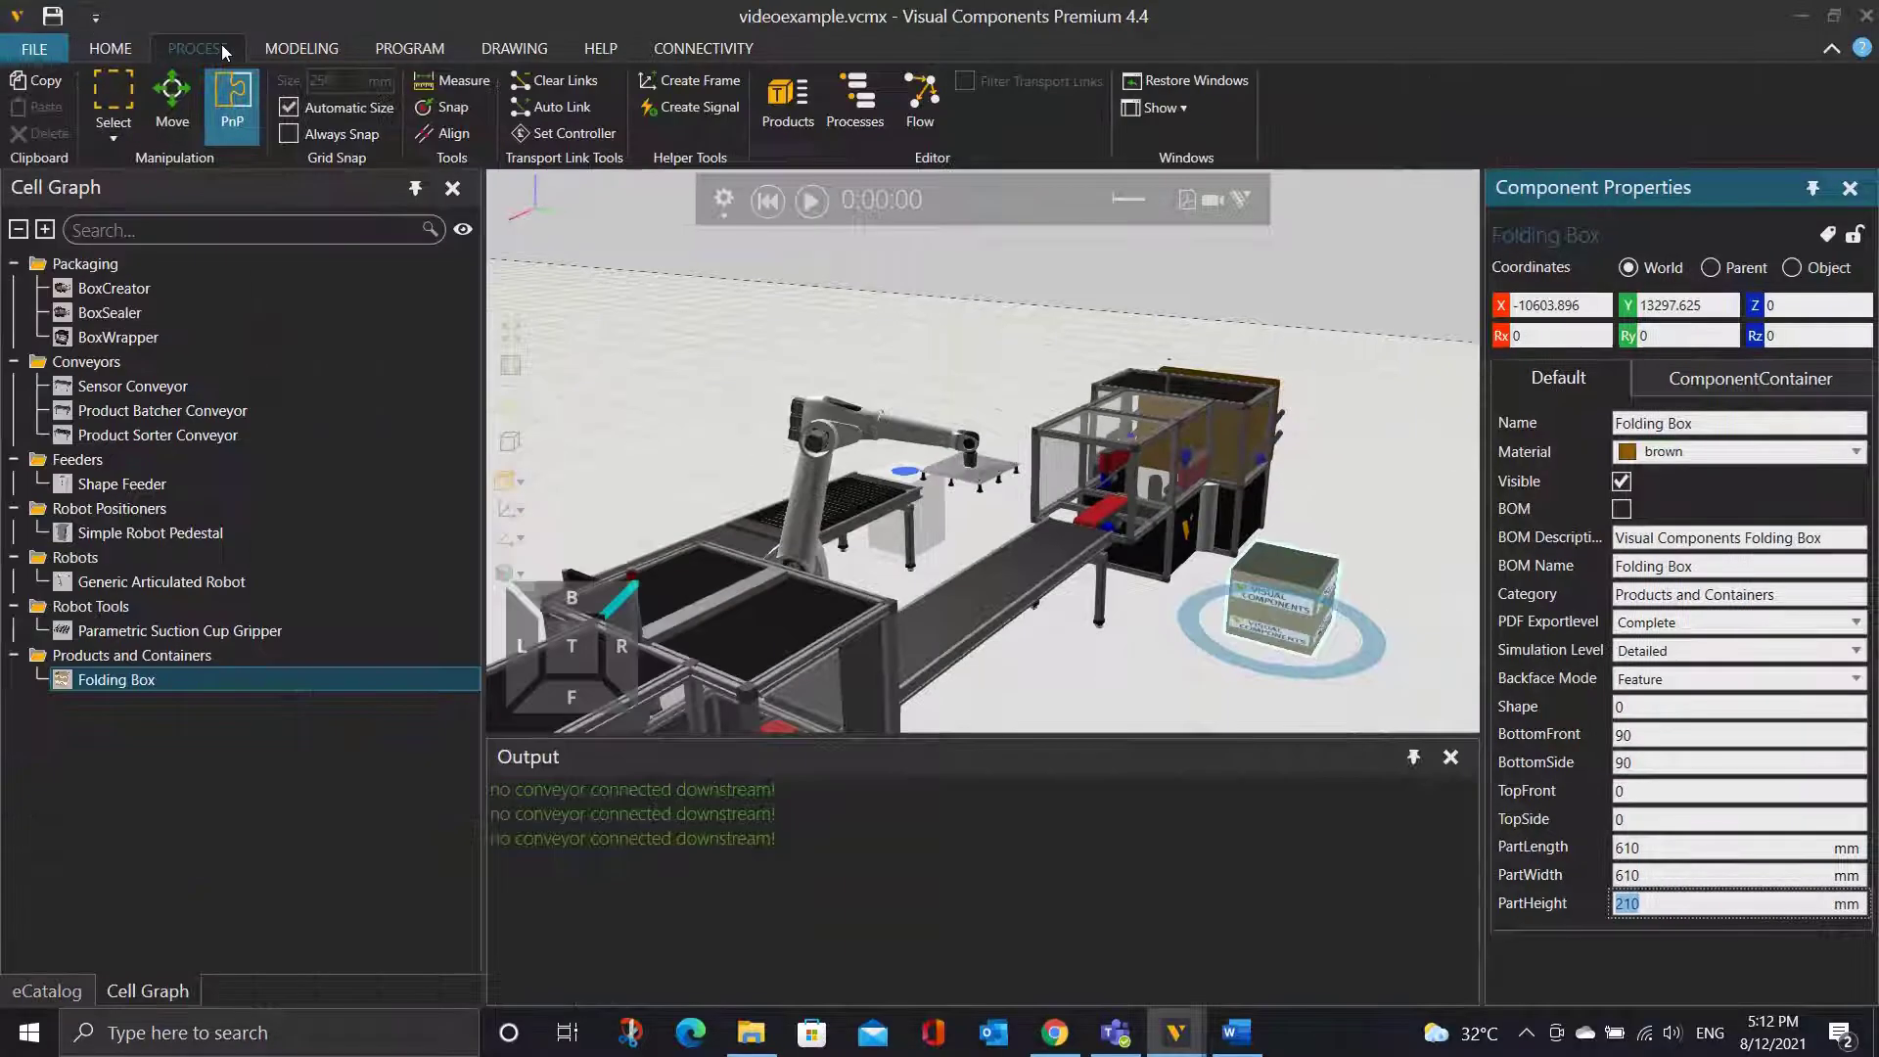
click(785, 110)
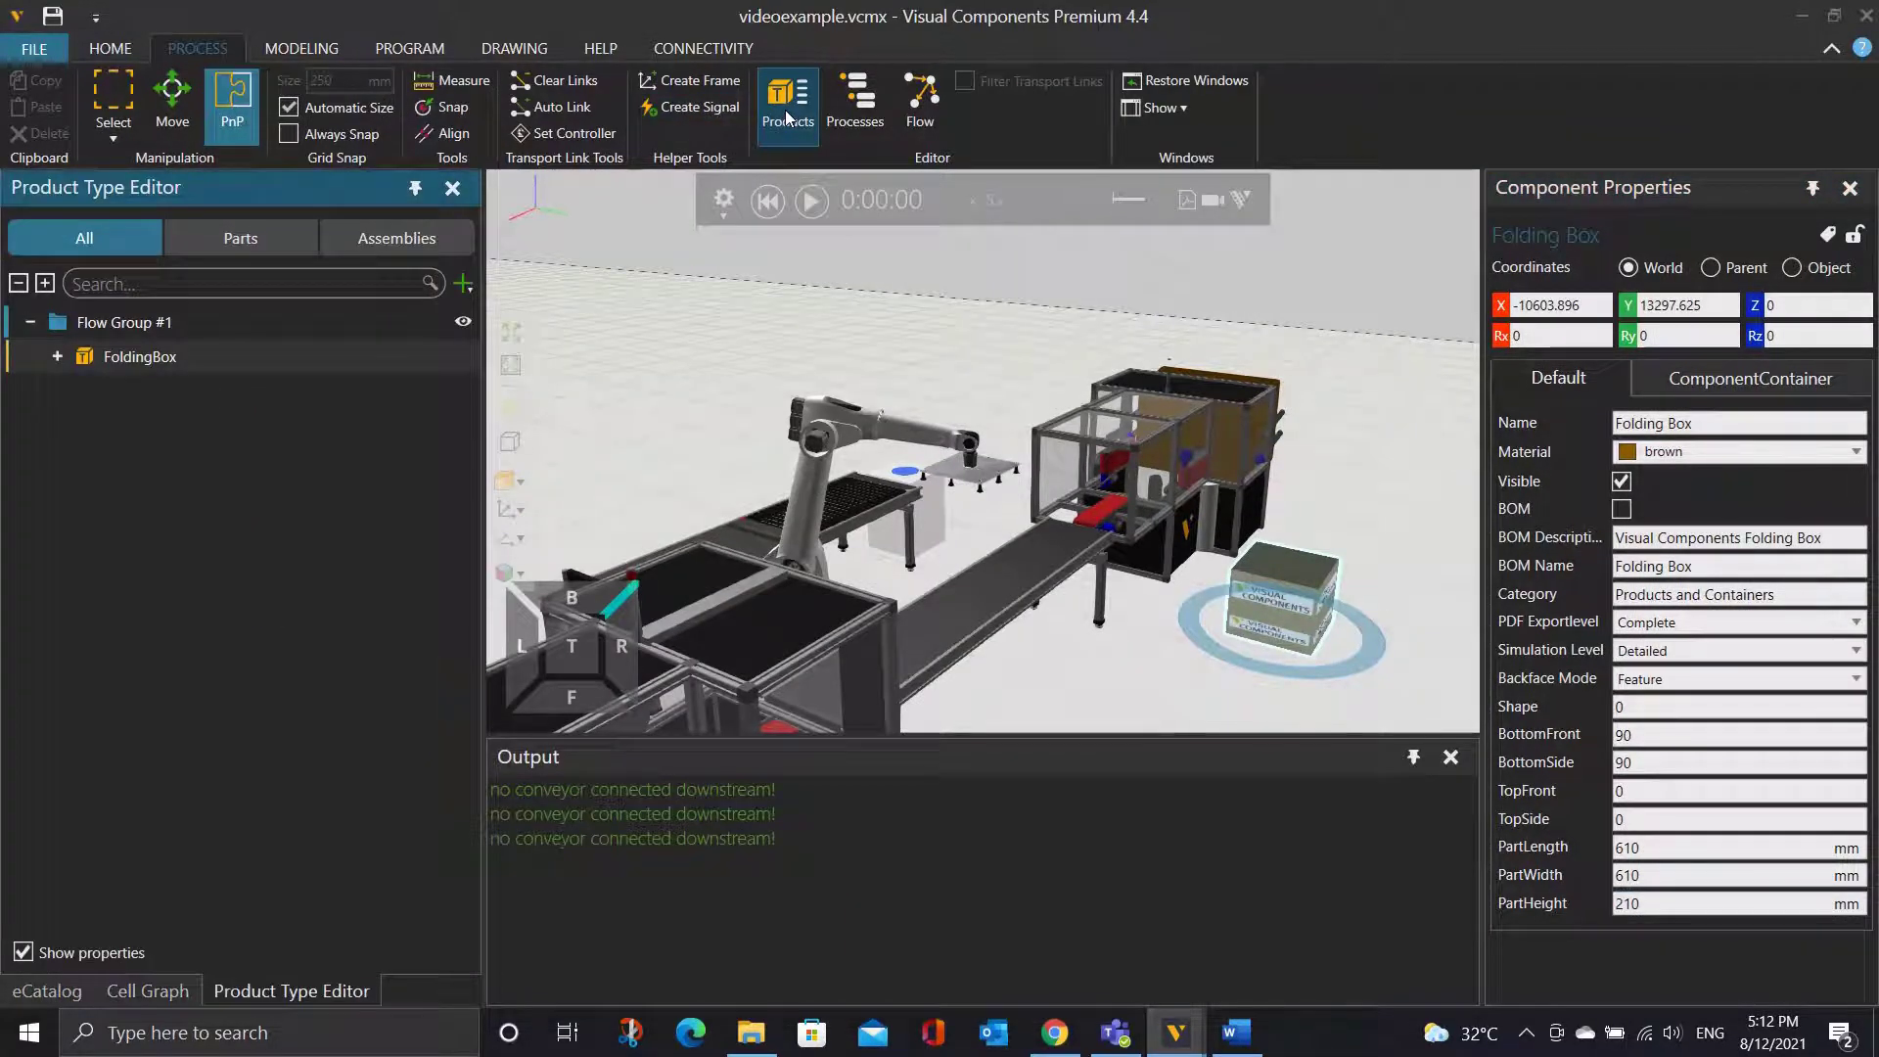
click(466, 285)
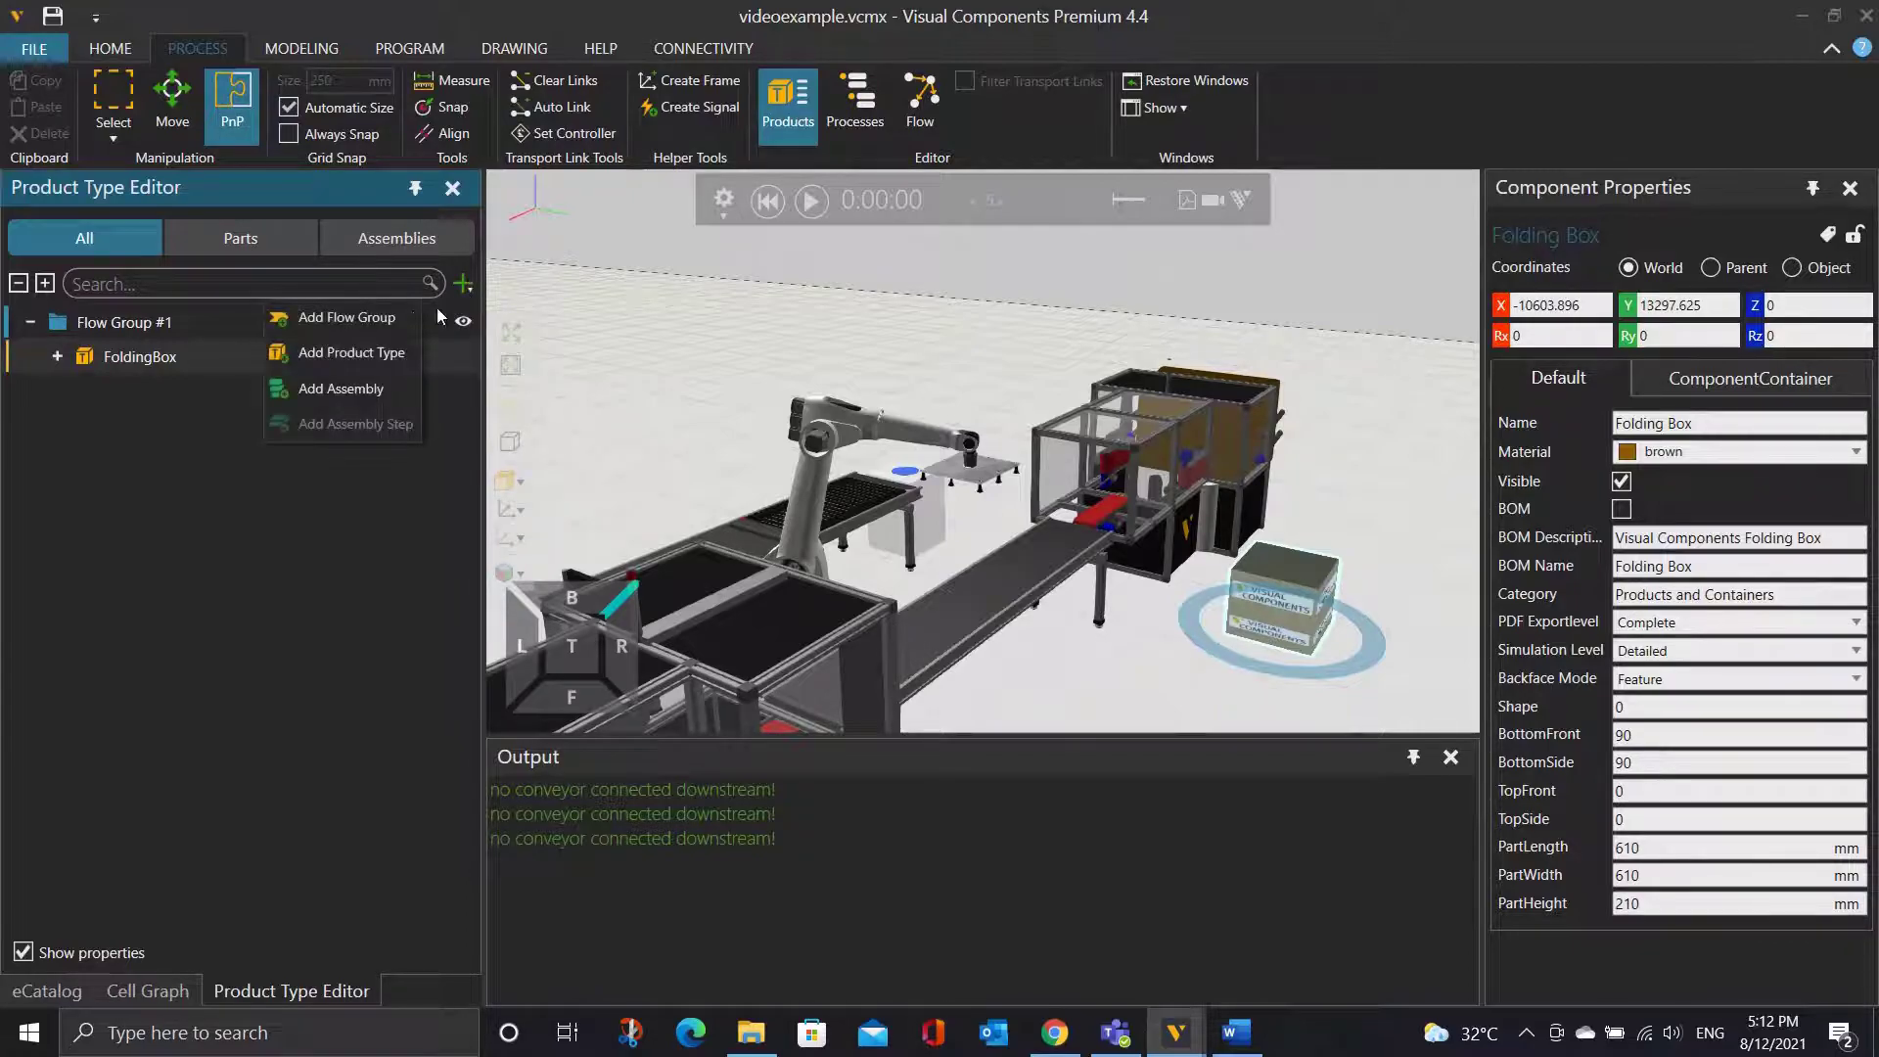
click(397, 315)
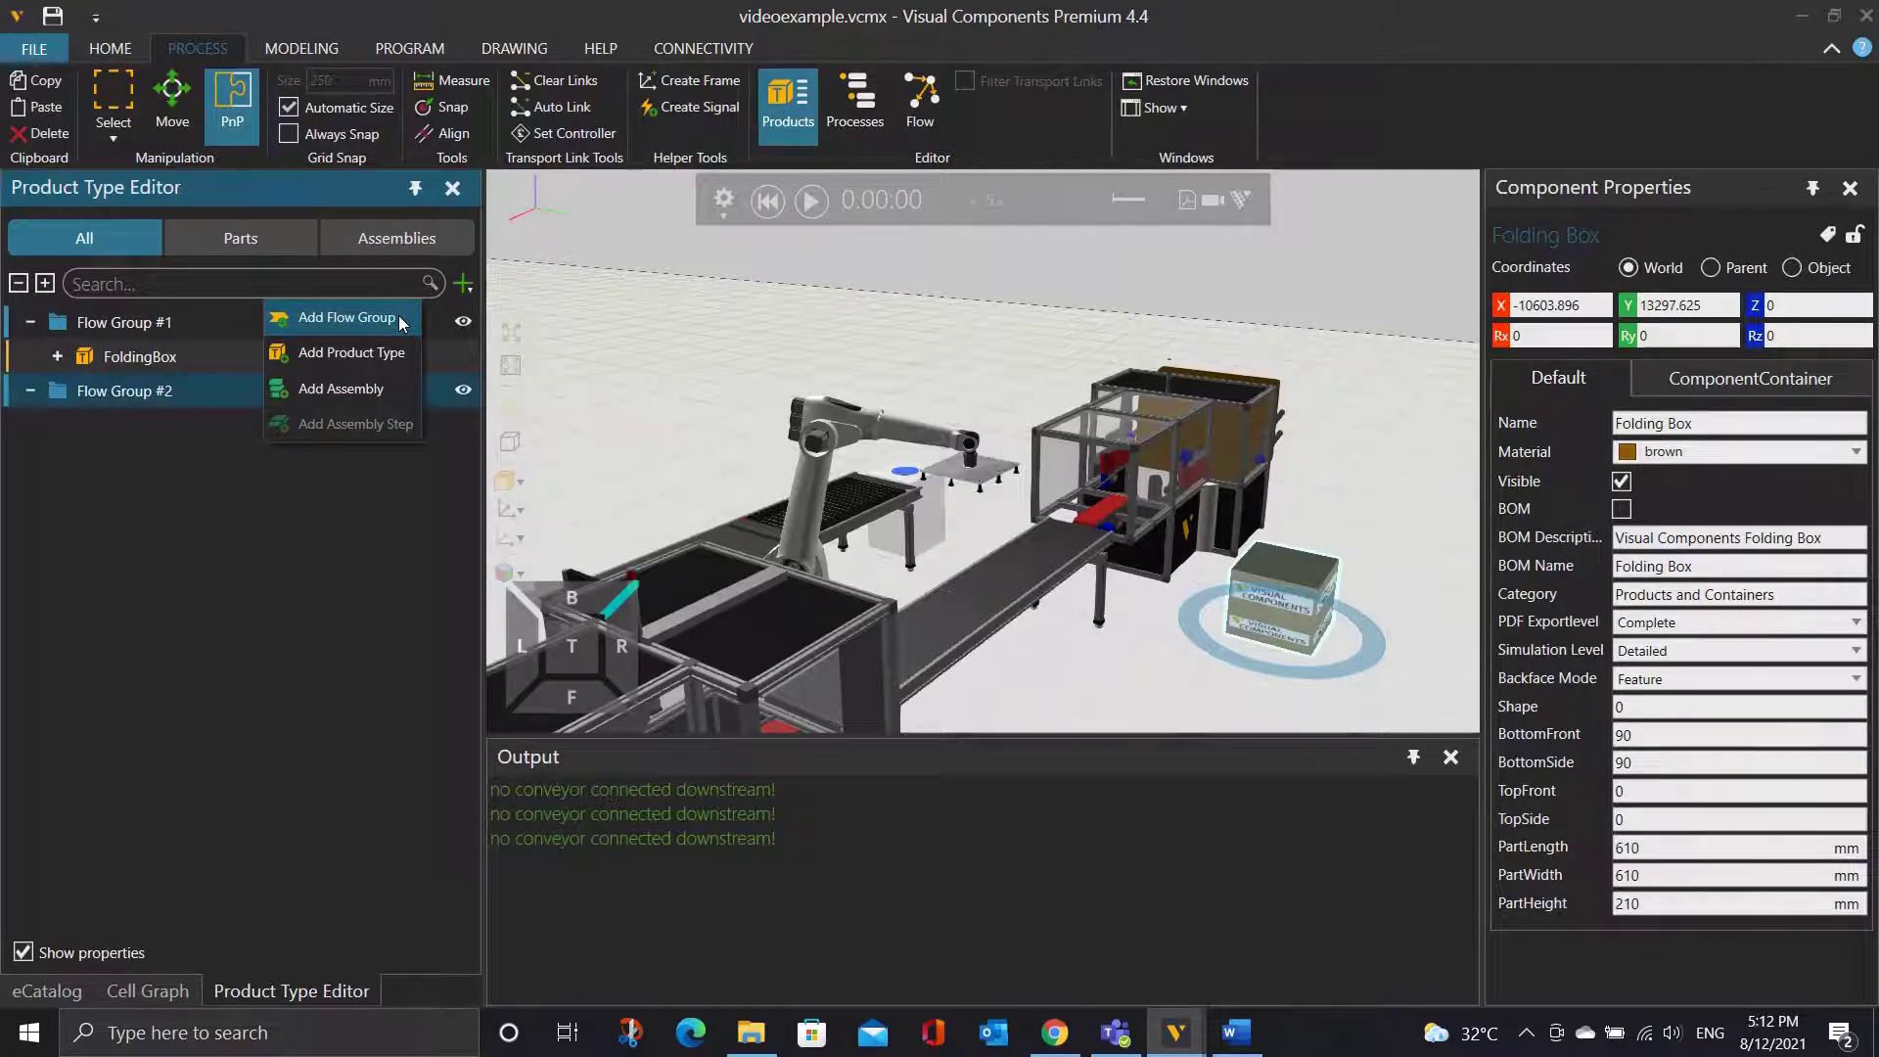
click(309, 356)
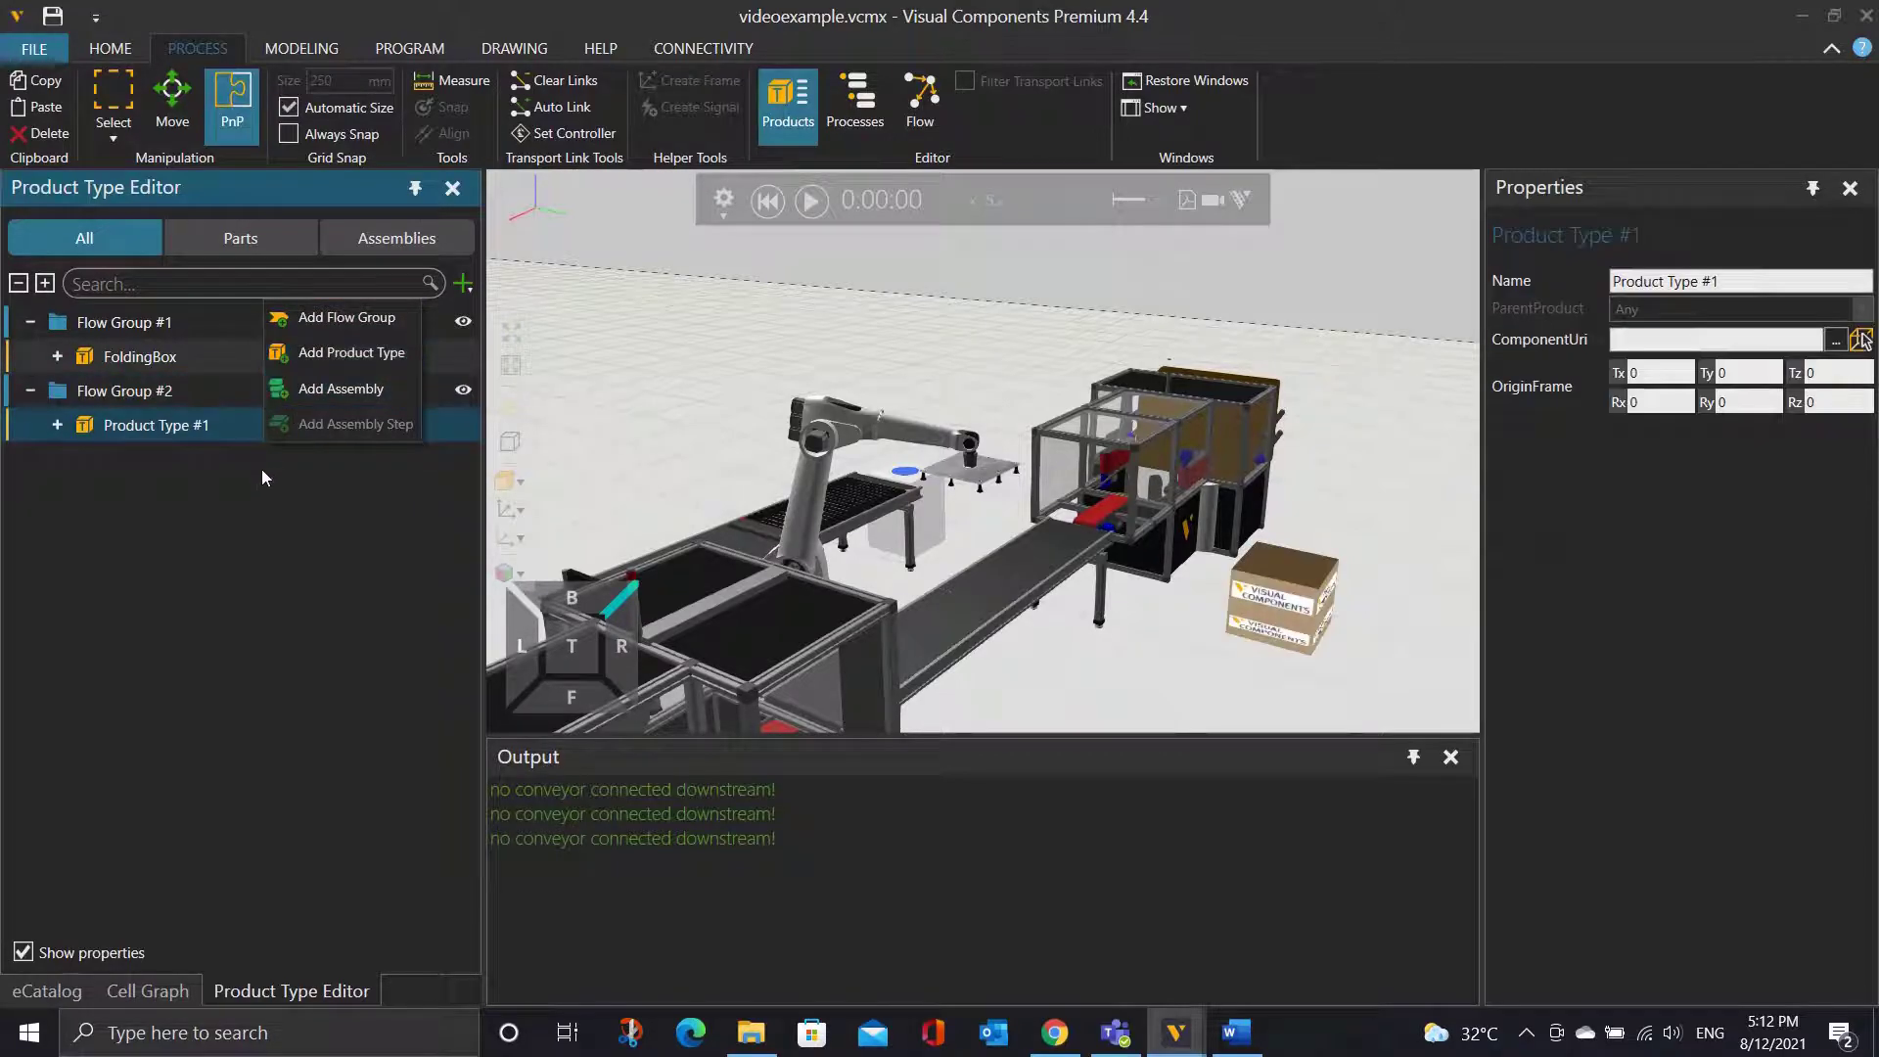
Link the new product type to the Folding Box component in the scene and name it VS FoldingBox.
click(223, 427)
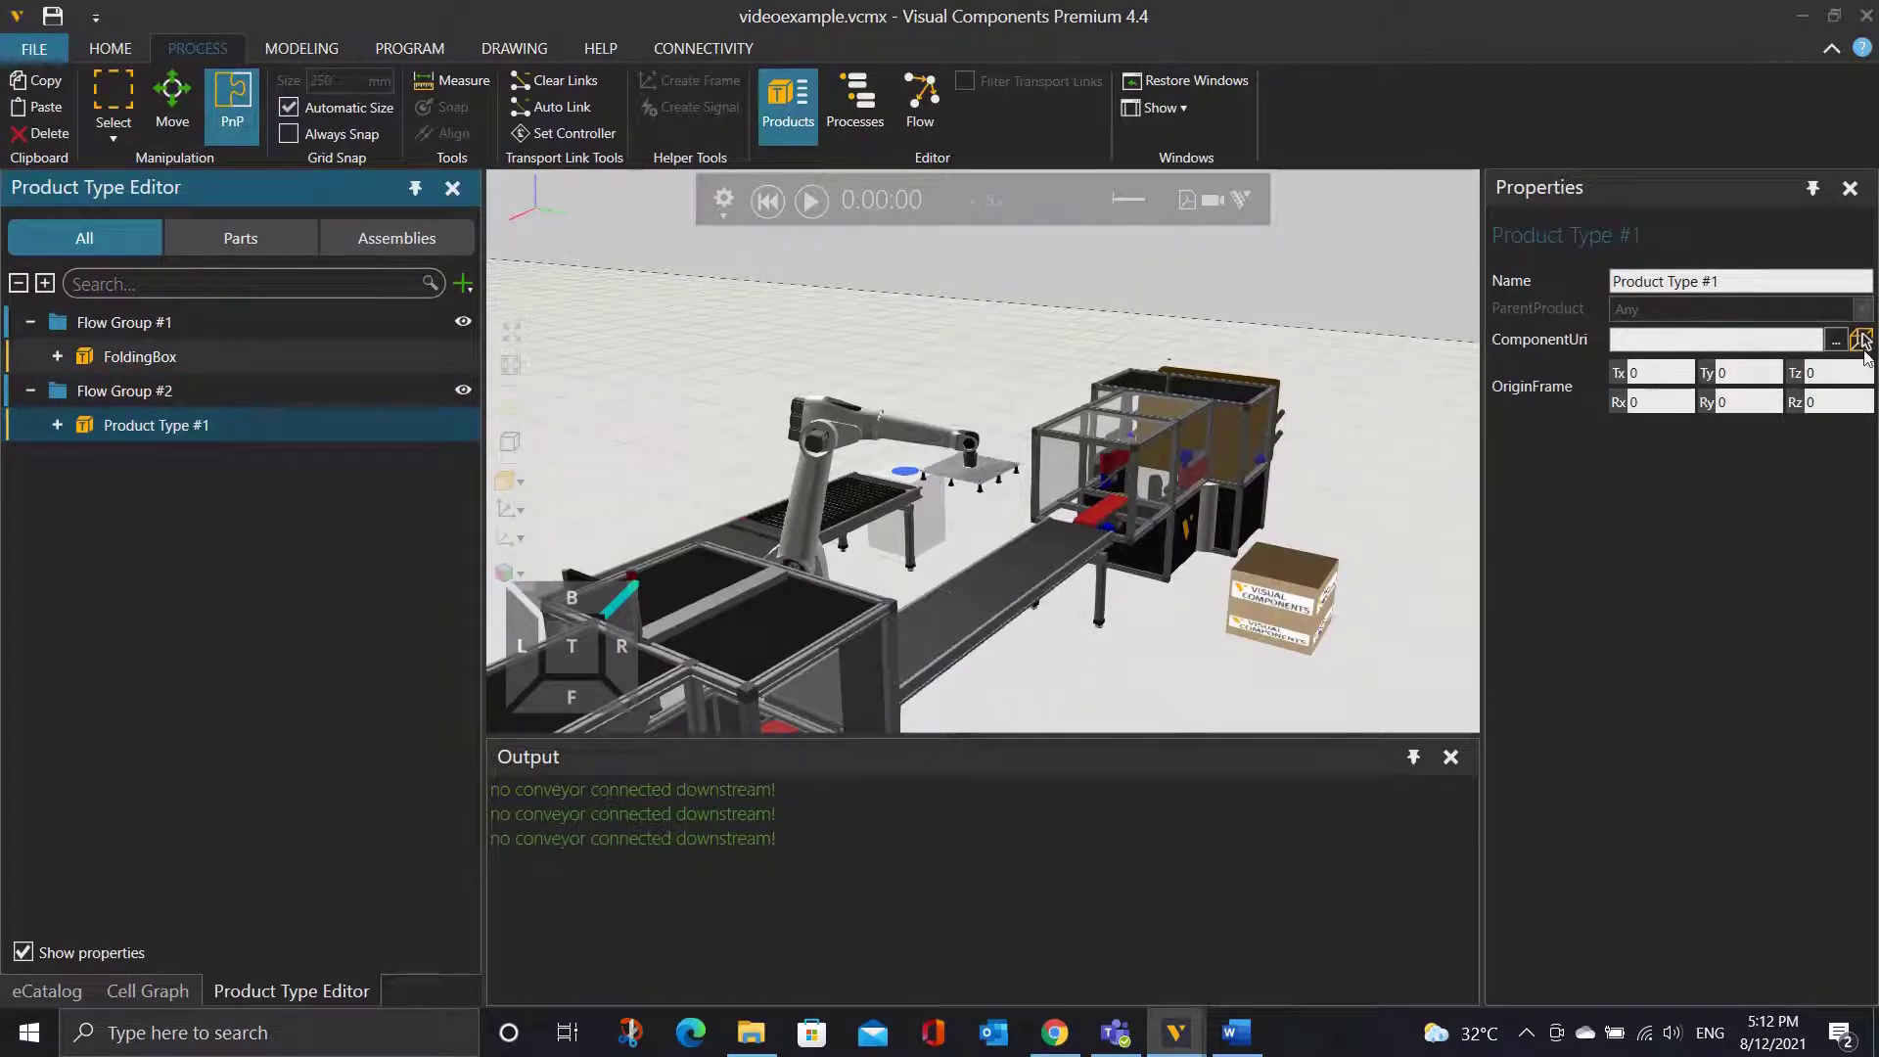
click(1861, 339)
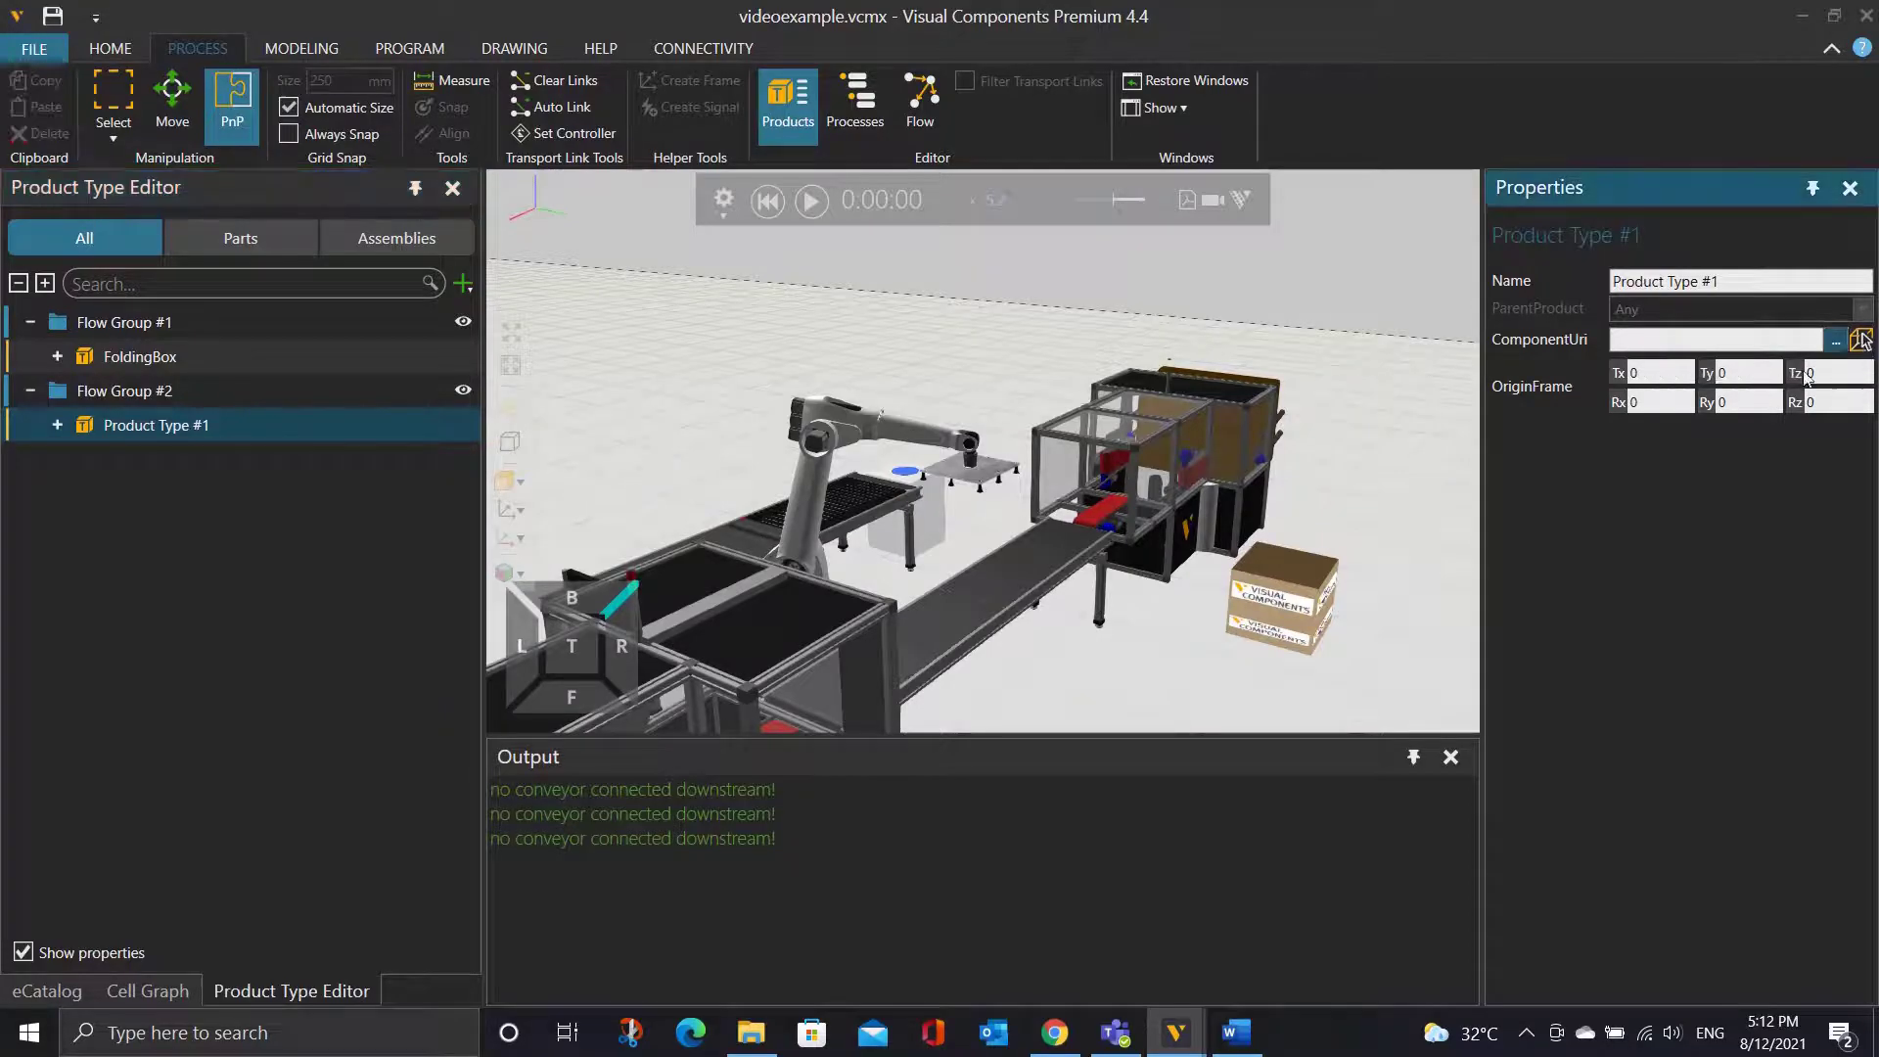
click(1278, 612)
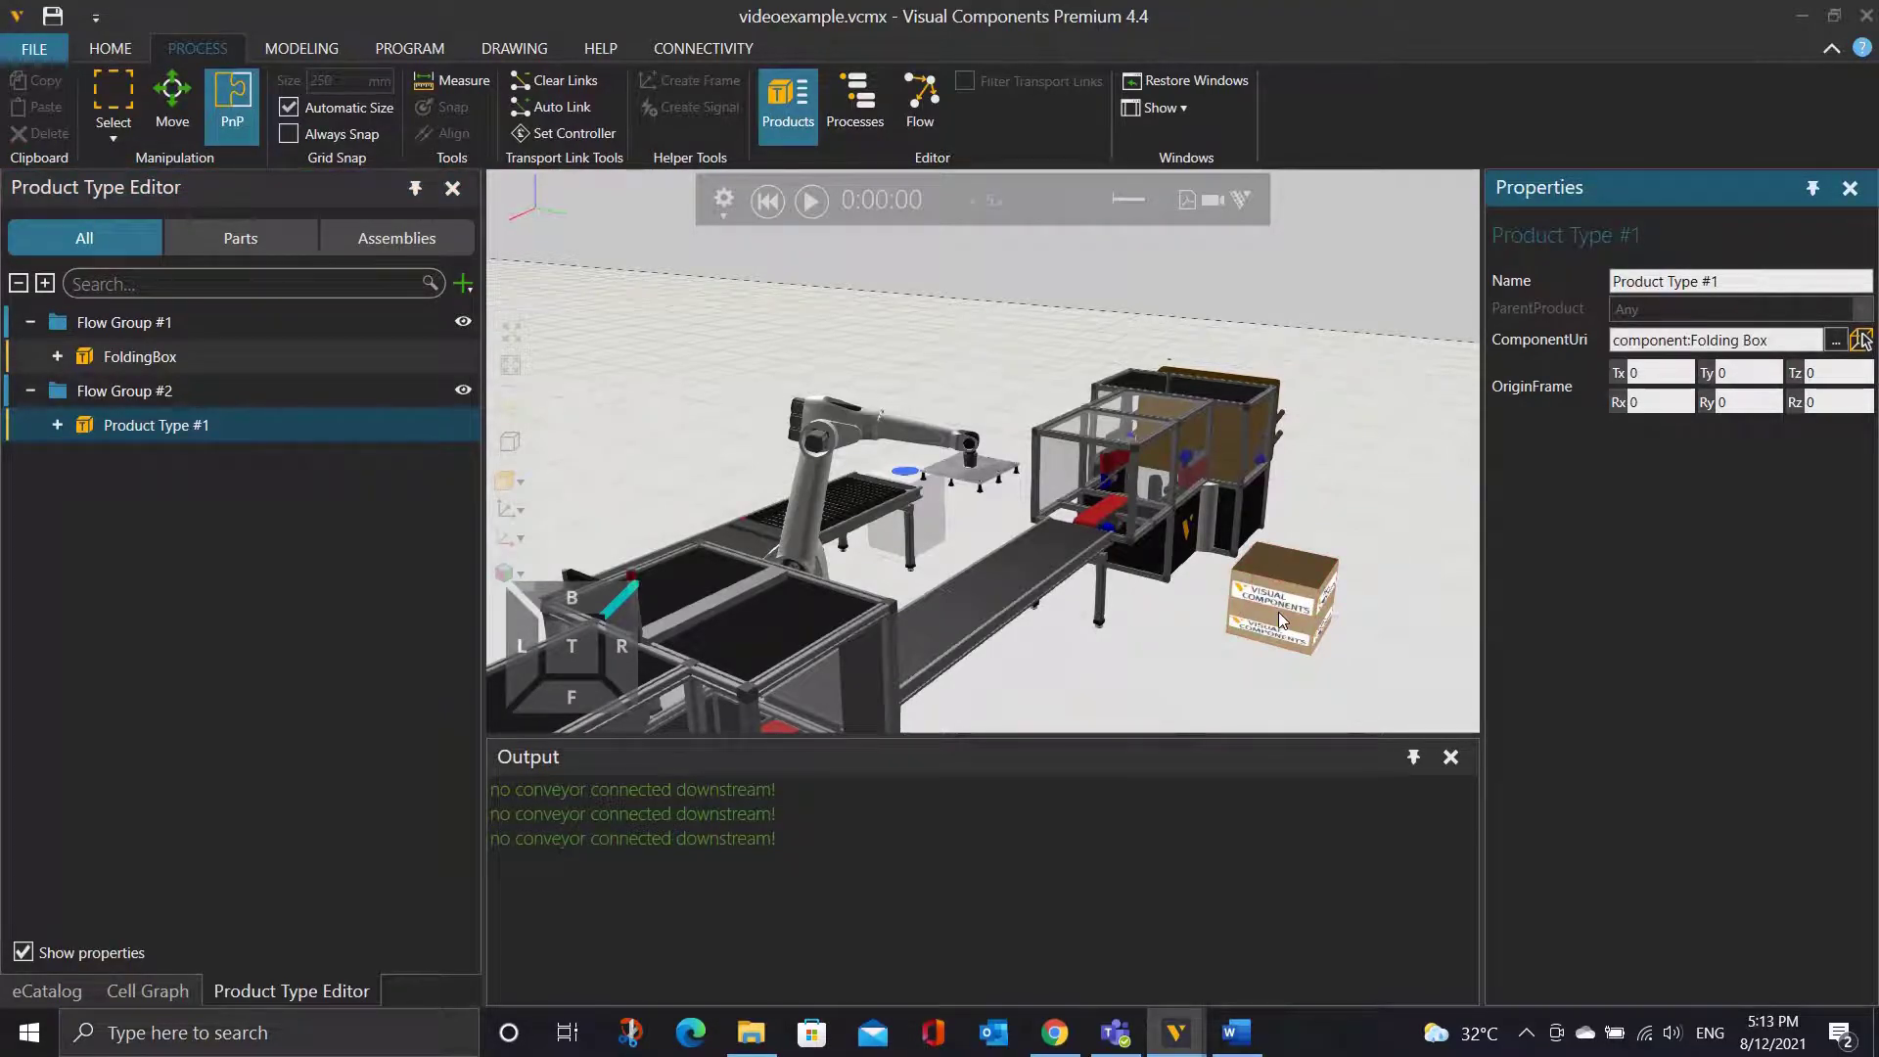
click(1732, 283)
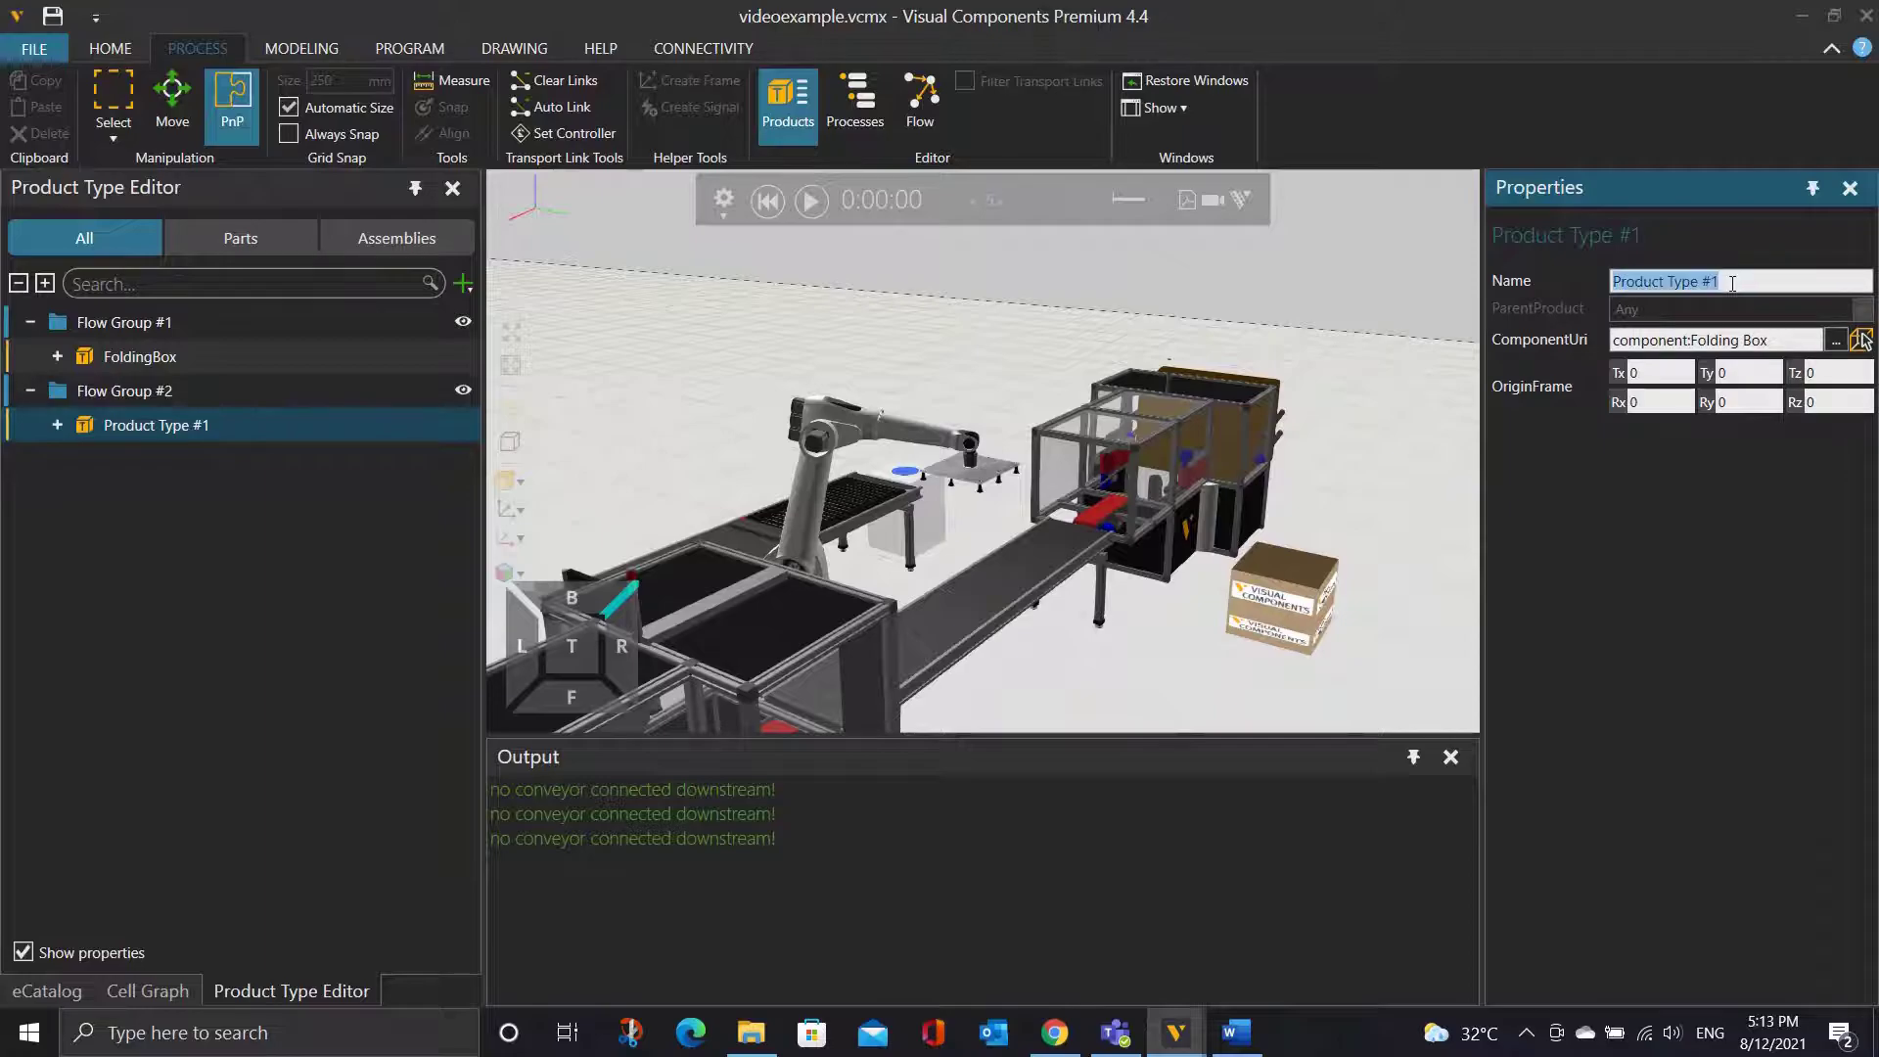
text(VS FOldingBox)
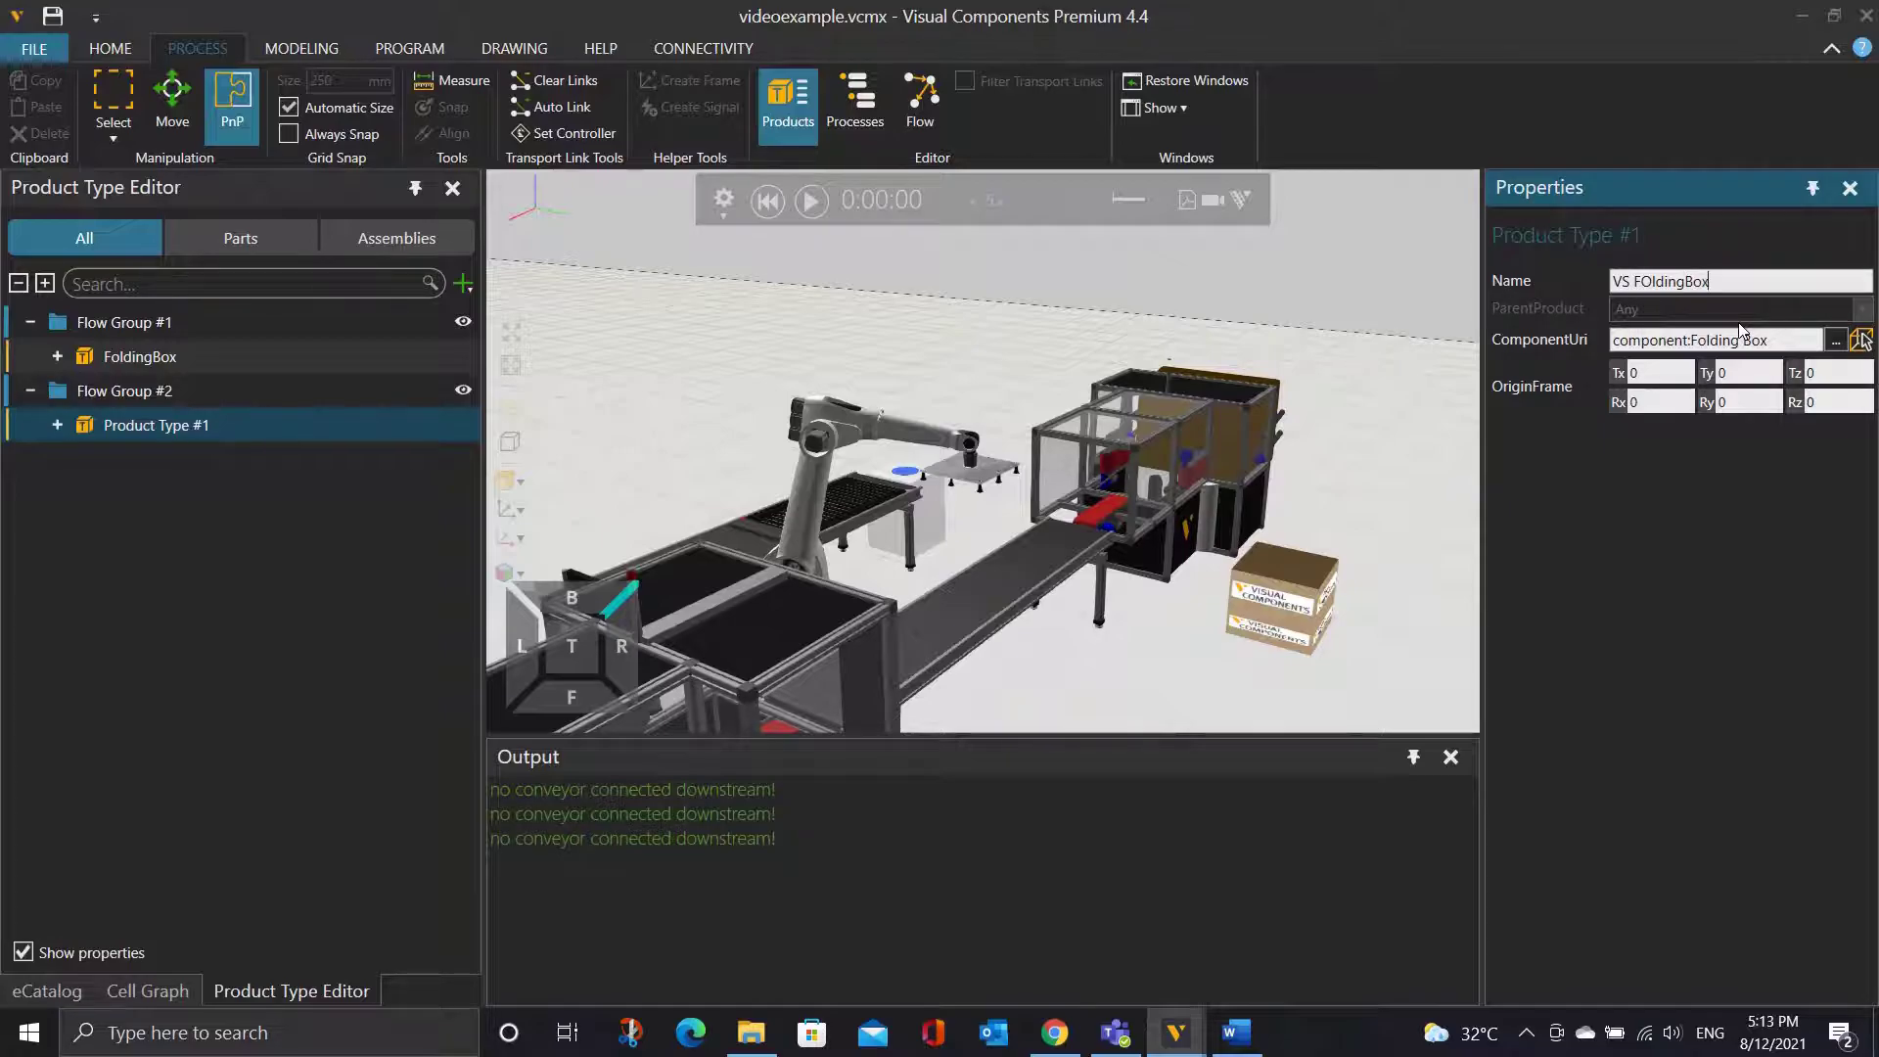
key(BackSpace)
text(o)
key(Return)
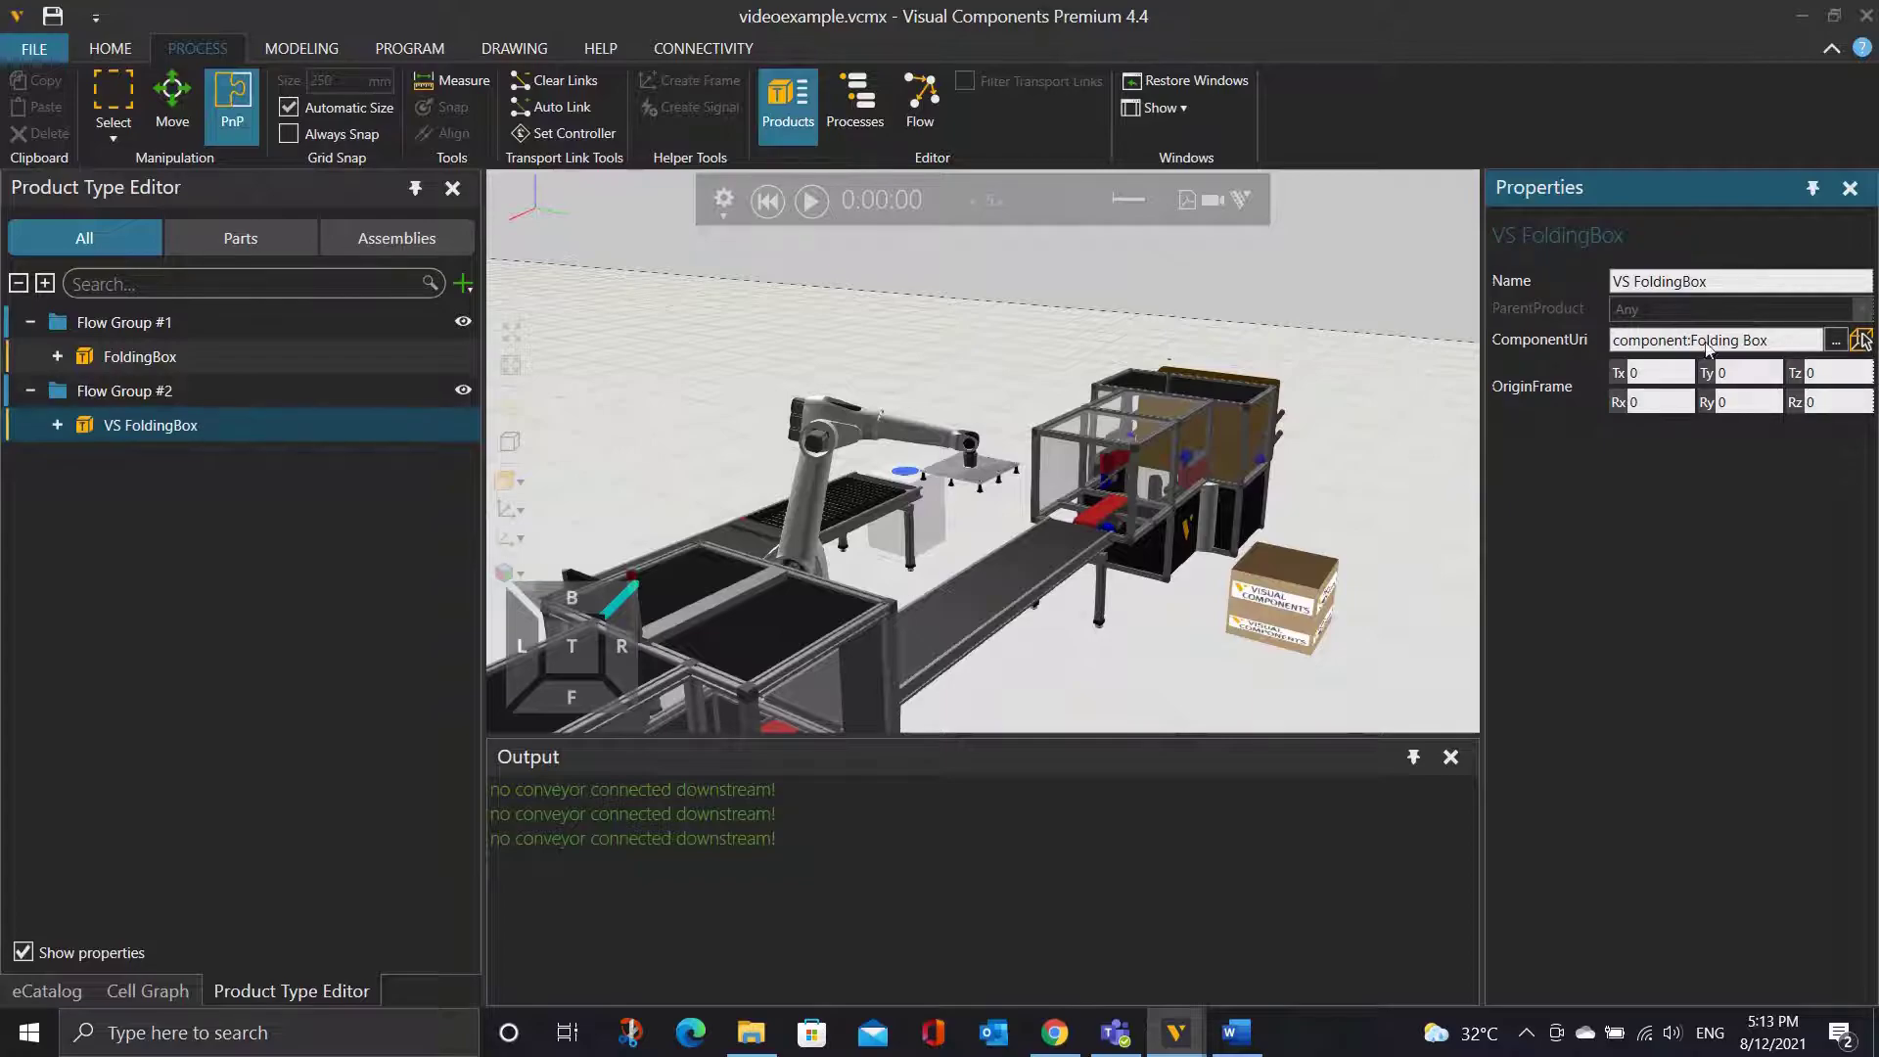
Set the box creator's ProductCreator part to VS FoldingBox.
click(1176, 531)
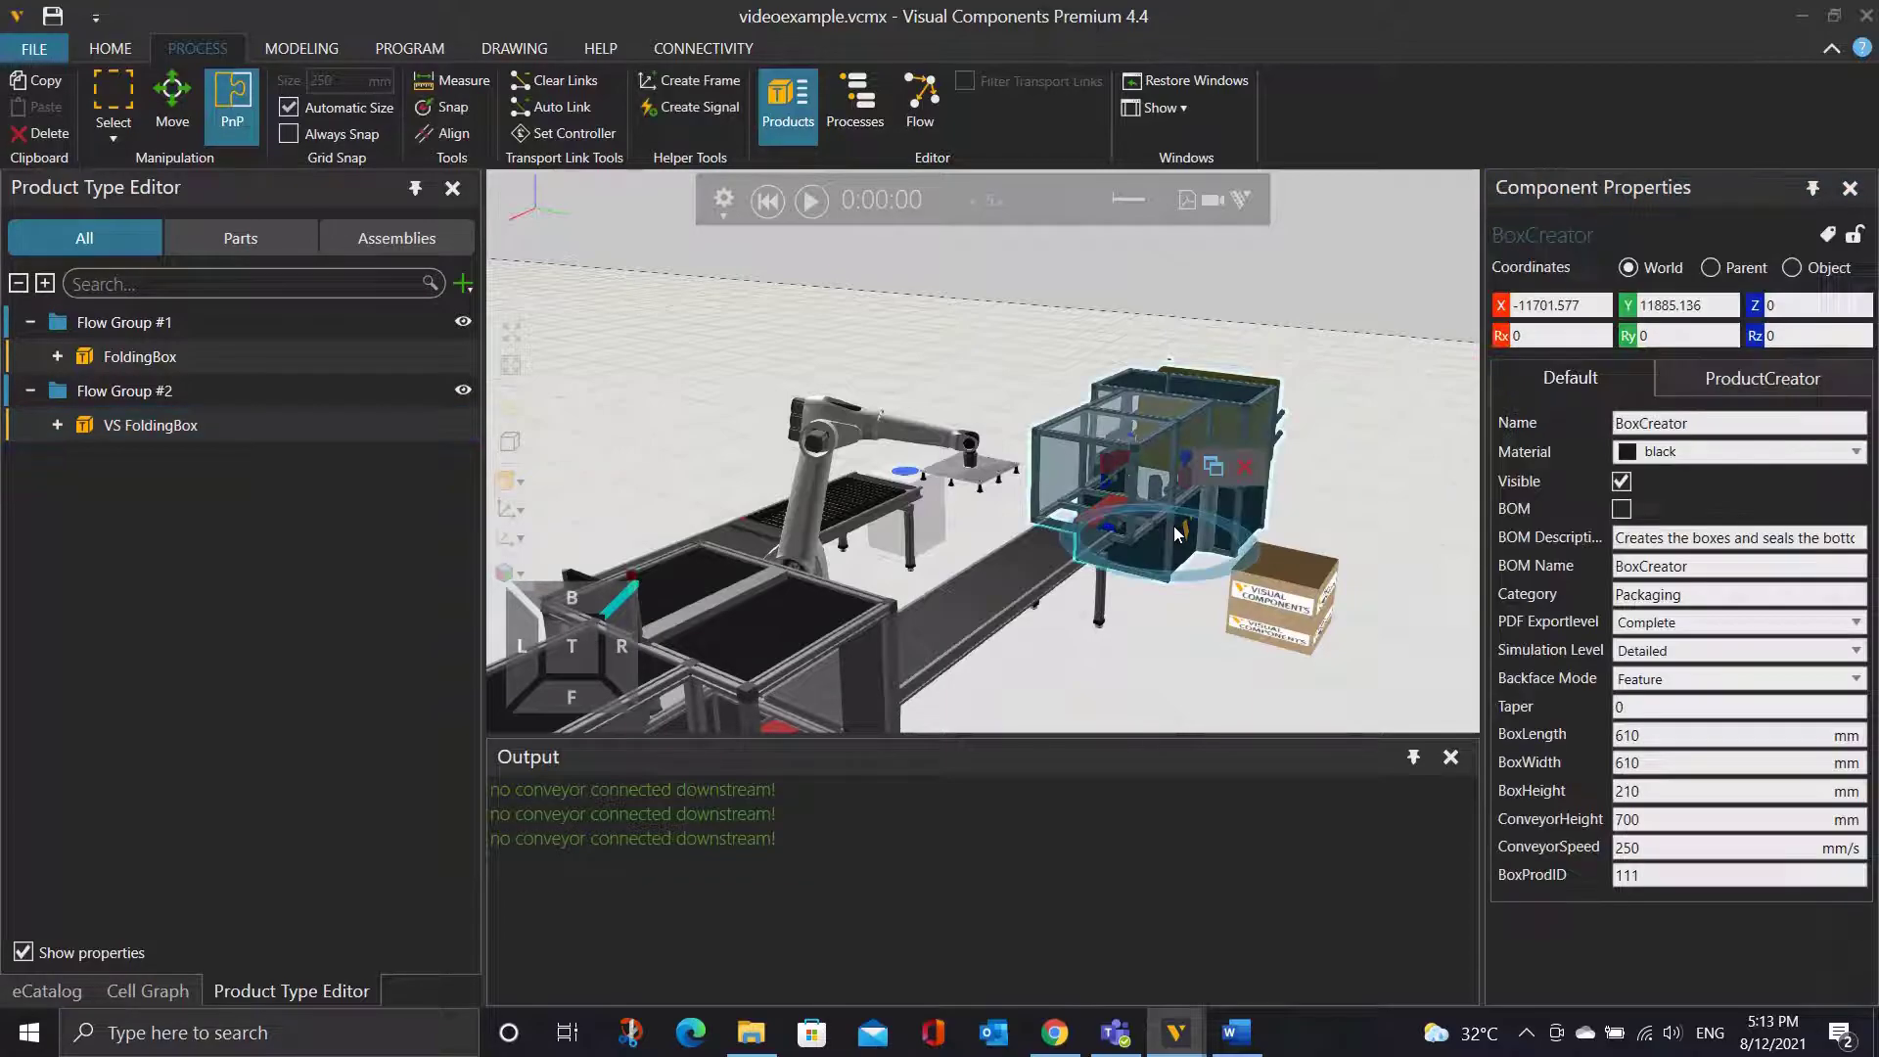
click(1764, 381)
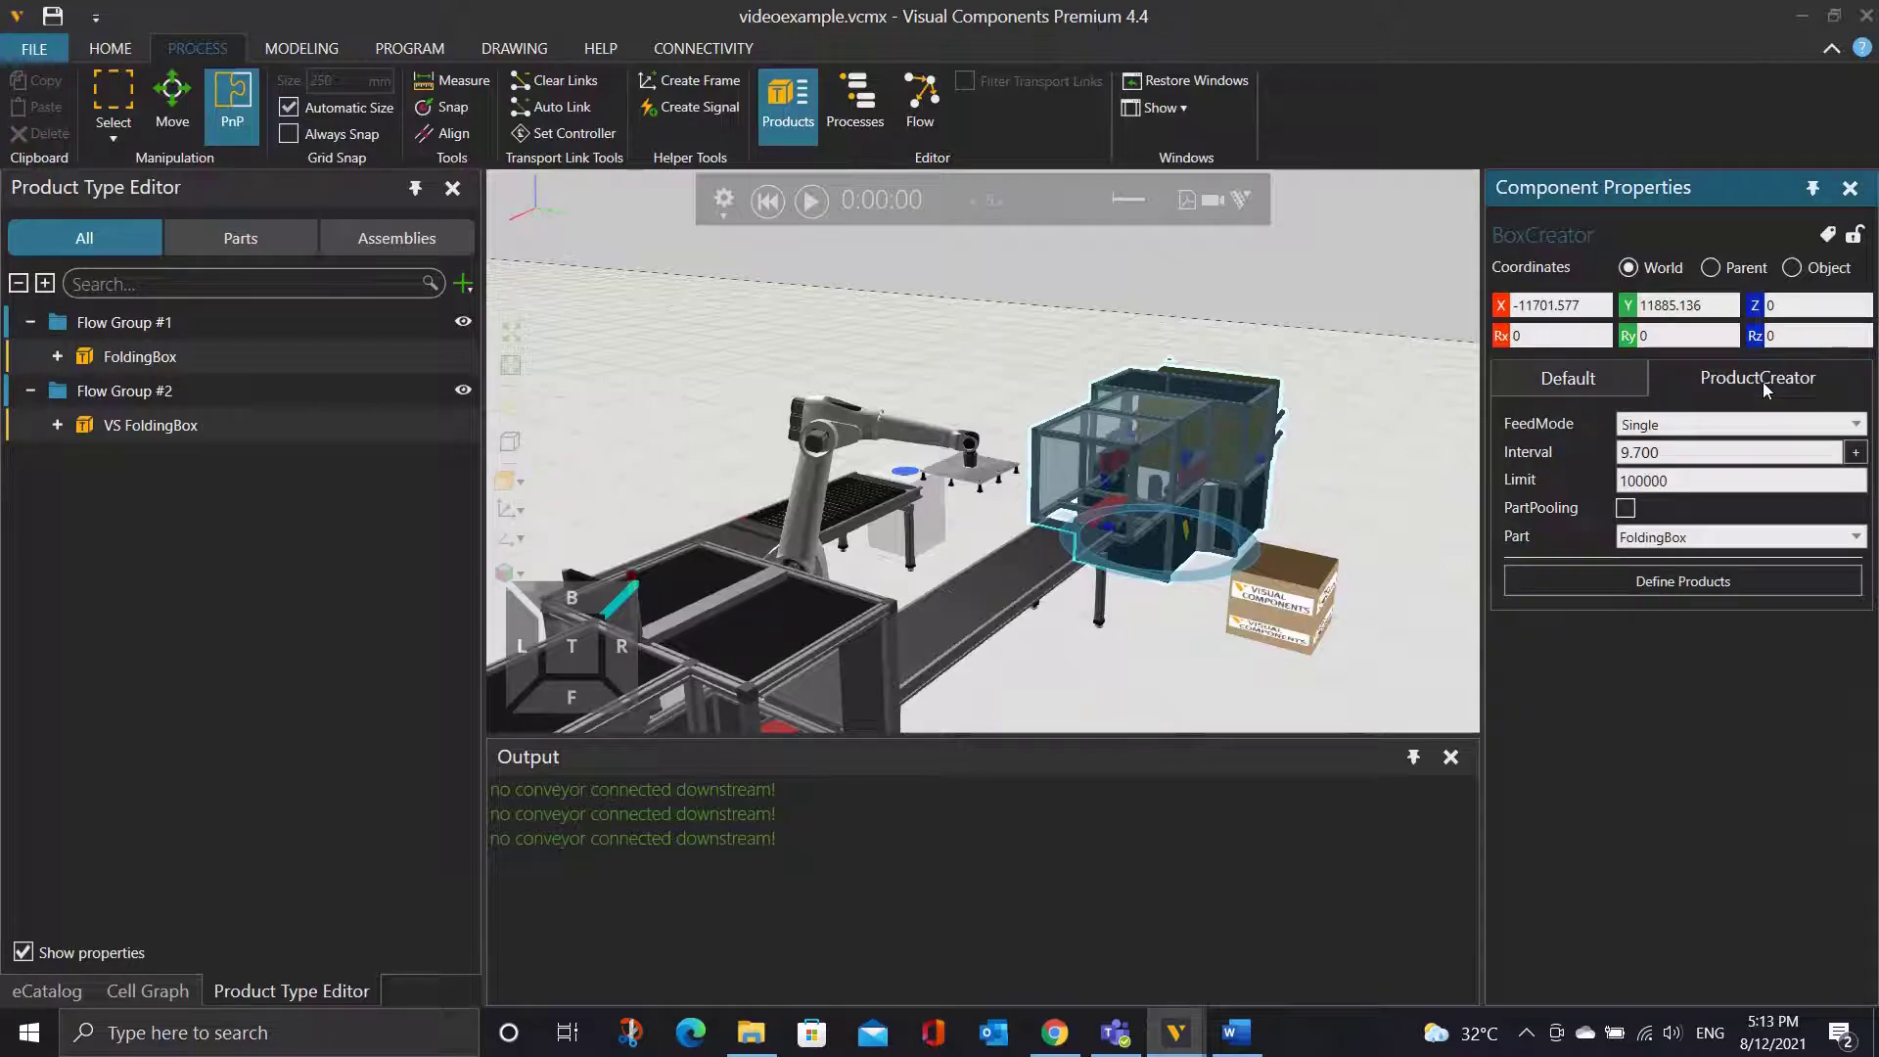
click(1767, 528)
click(1770, 587)
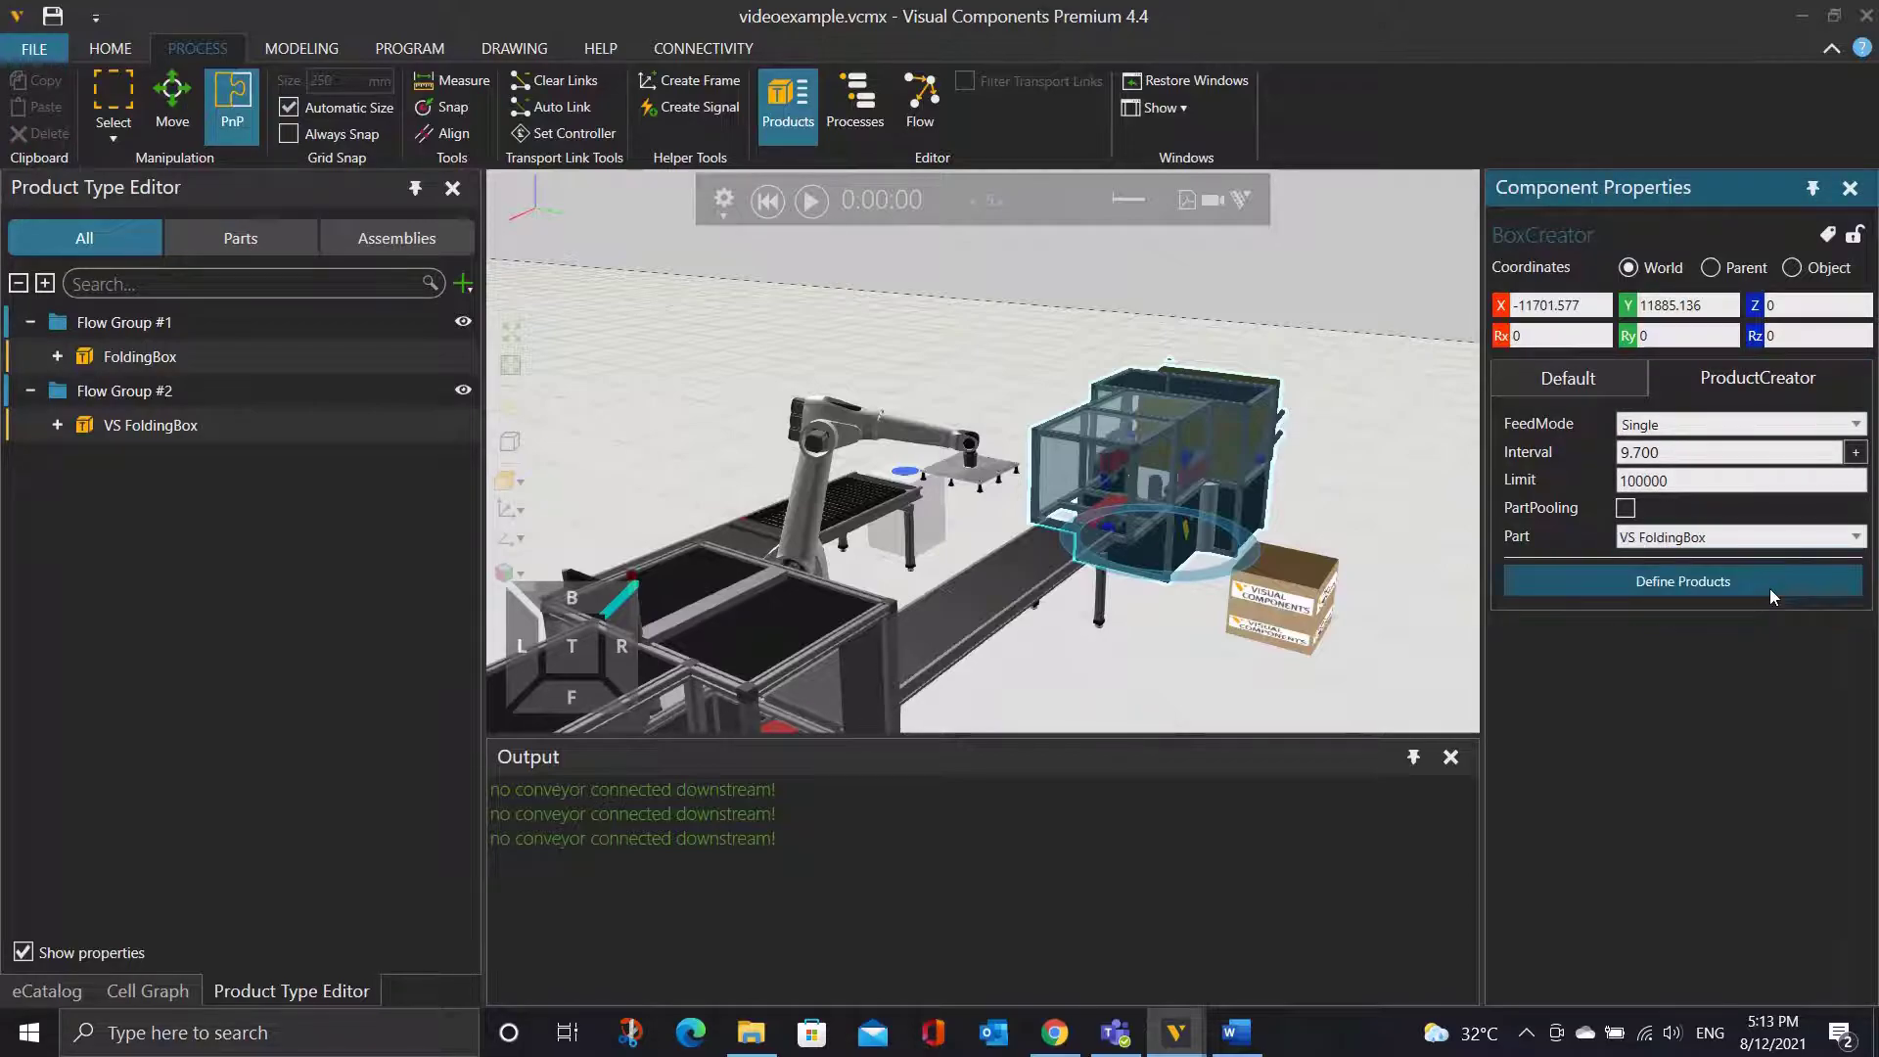
Run the simulation to check the boxes coming out of the box creator, and reset it.
click(813, 202)
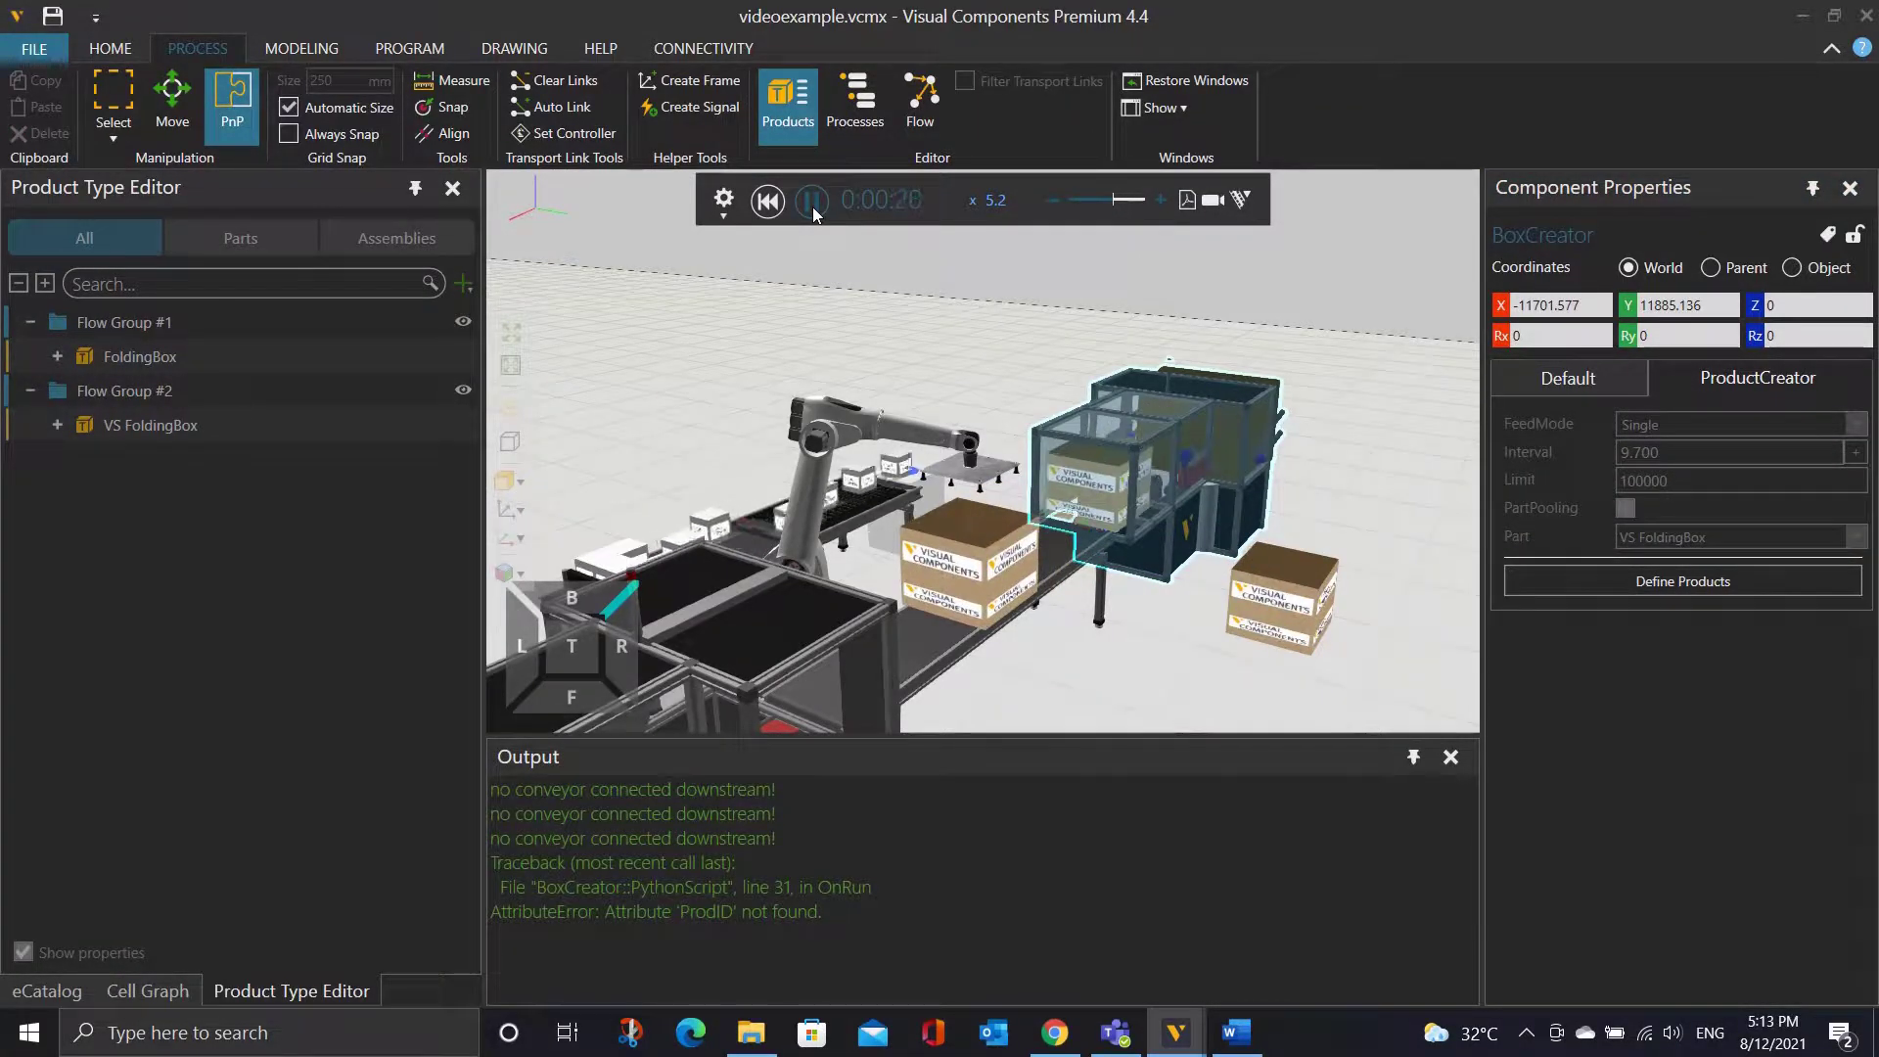
click(812, 203)
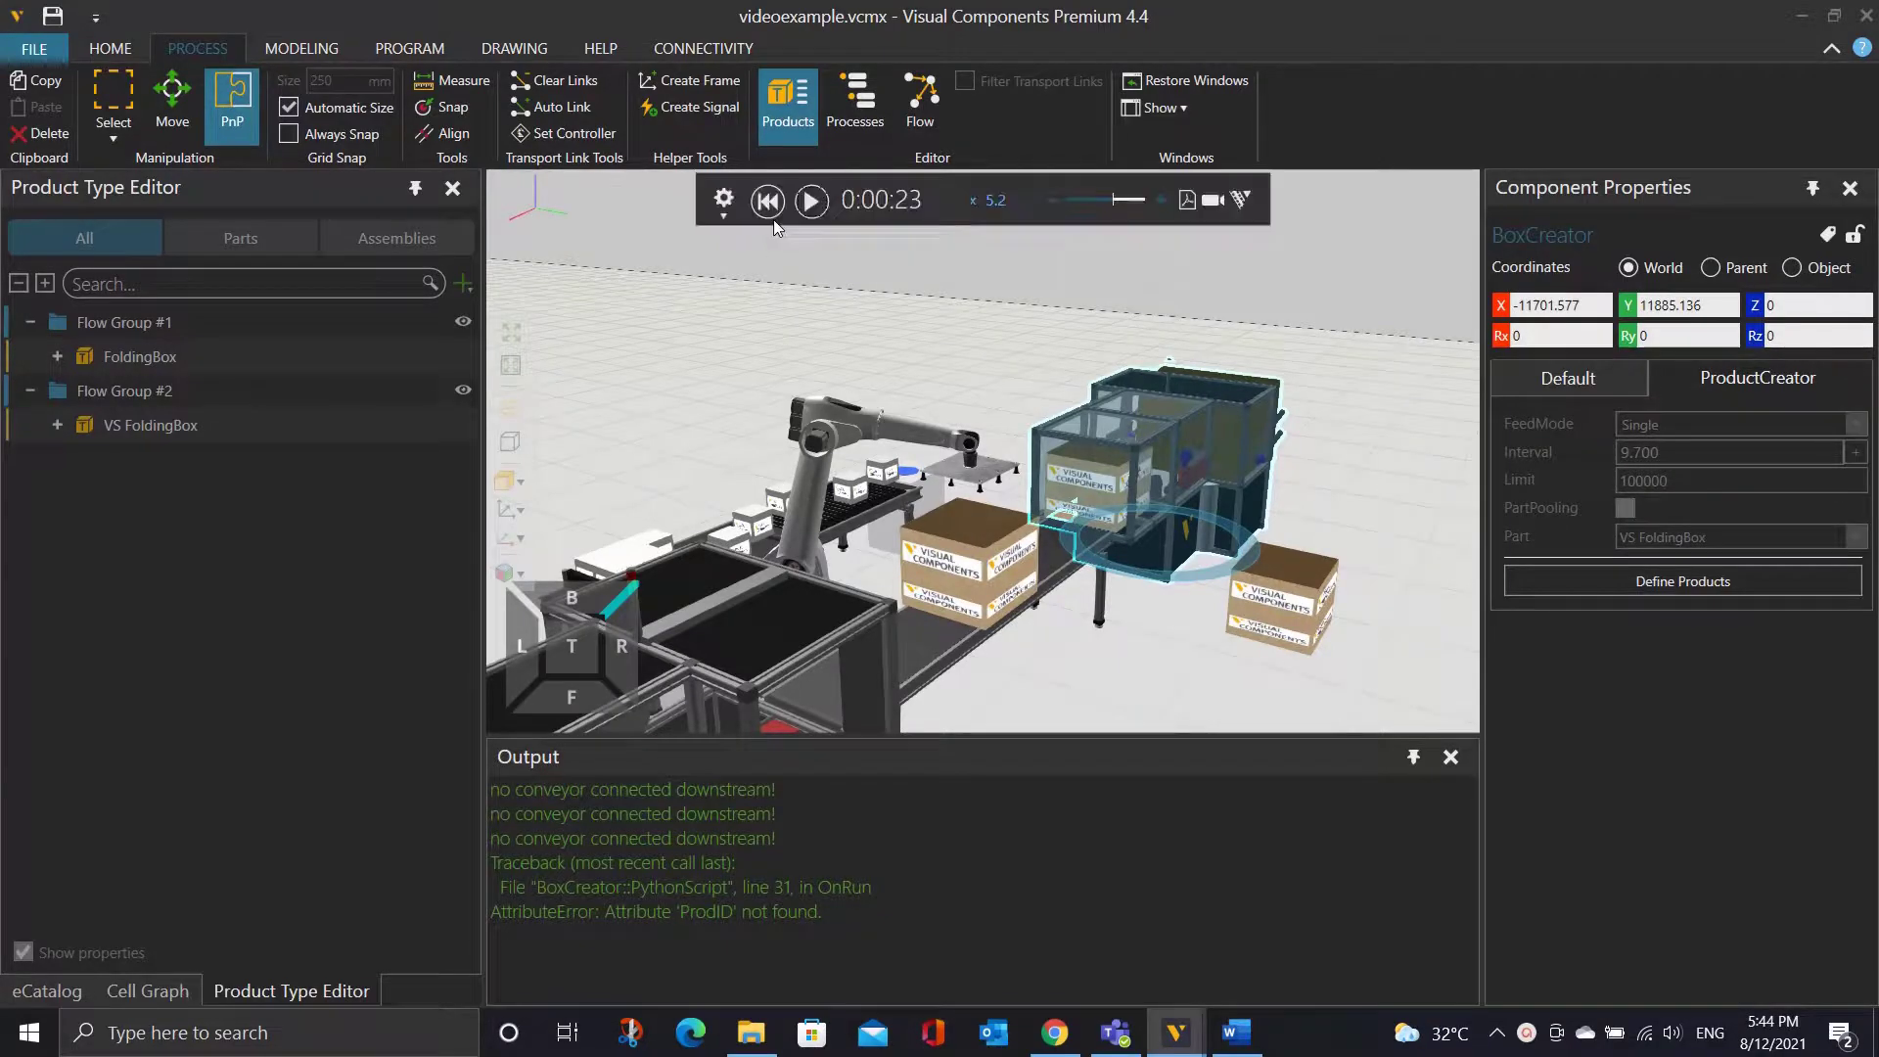
click(771, 209)
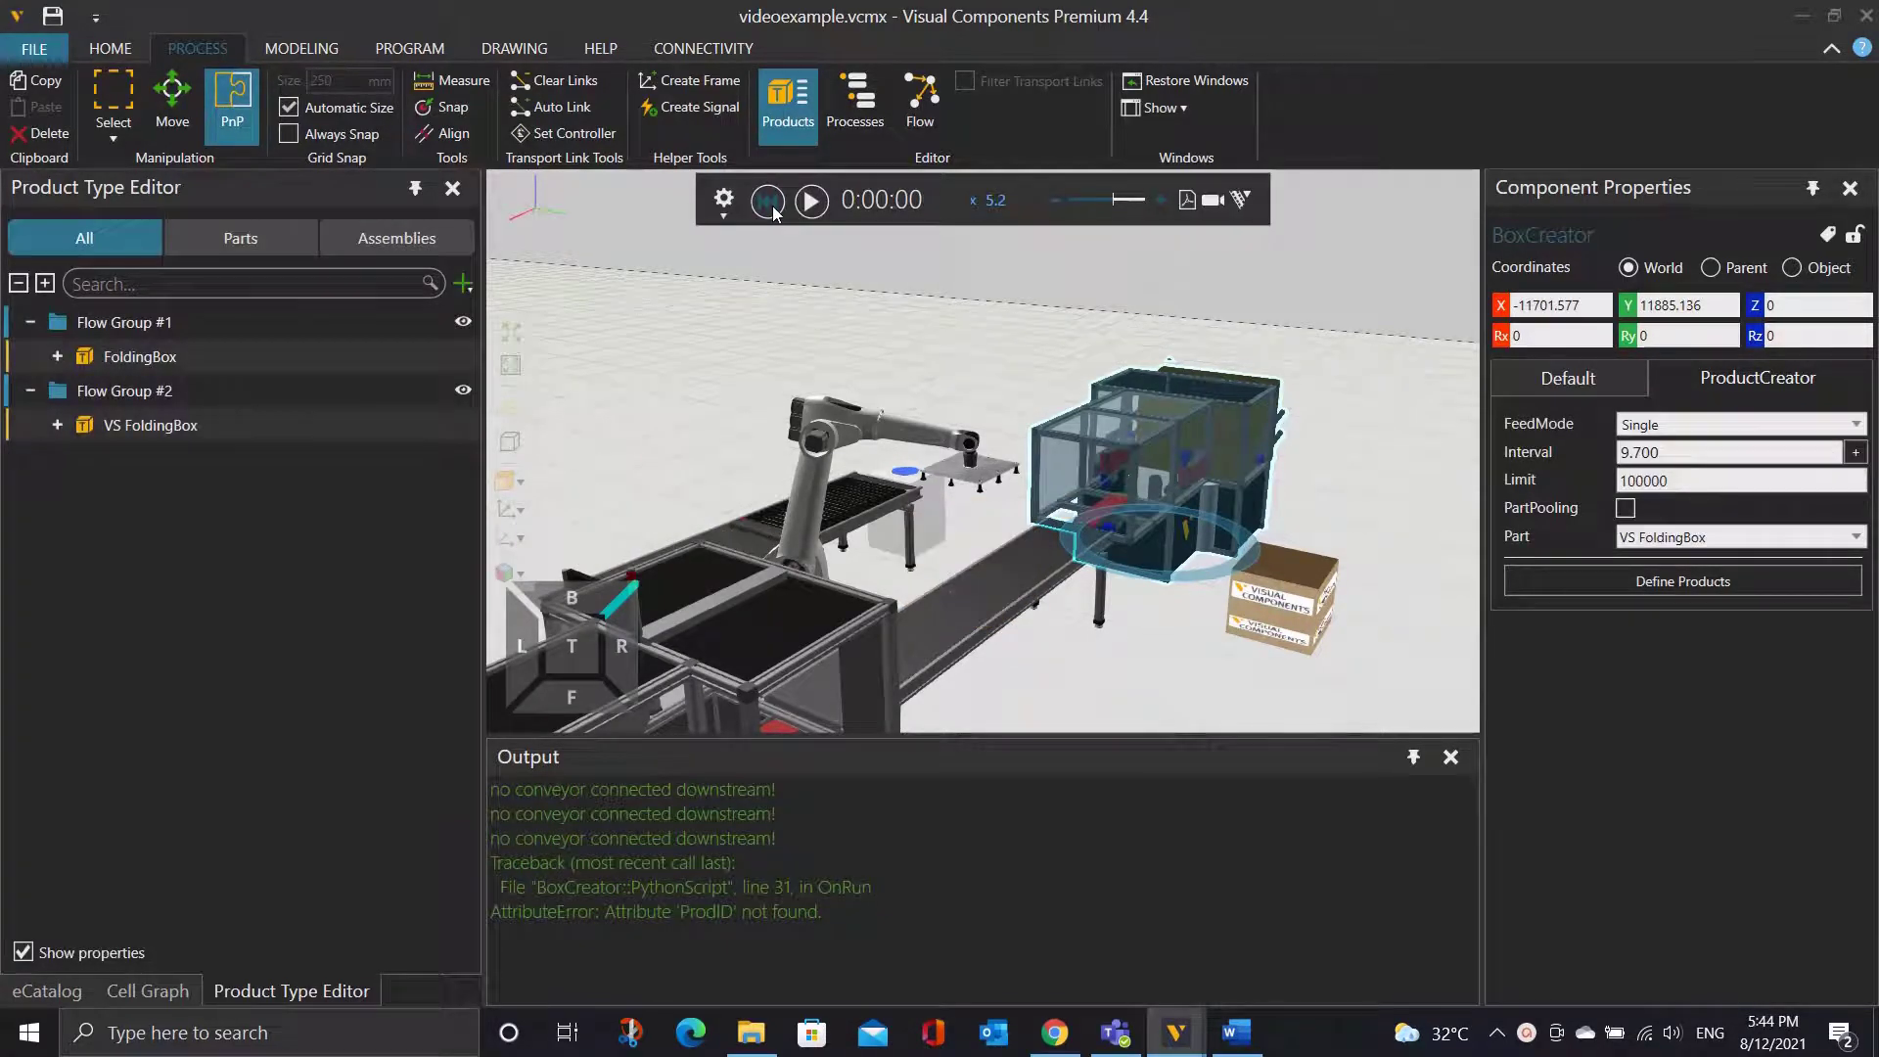
Insert a Halt statement after P5 in the robot's Place subprogram and run the simulation until it halts there.
click(407, 45)
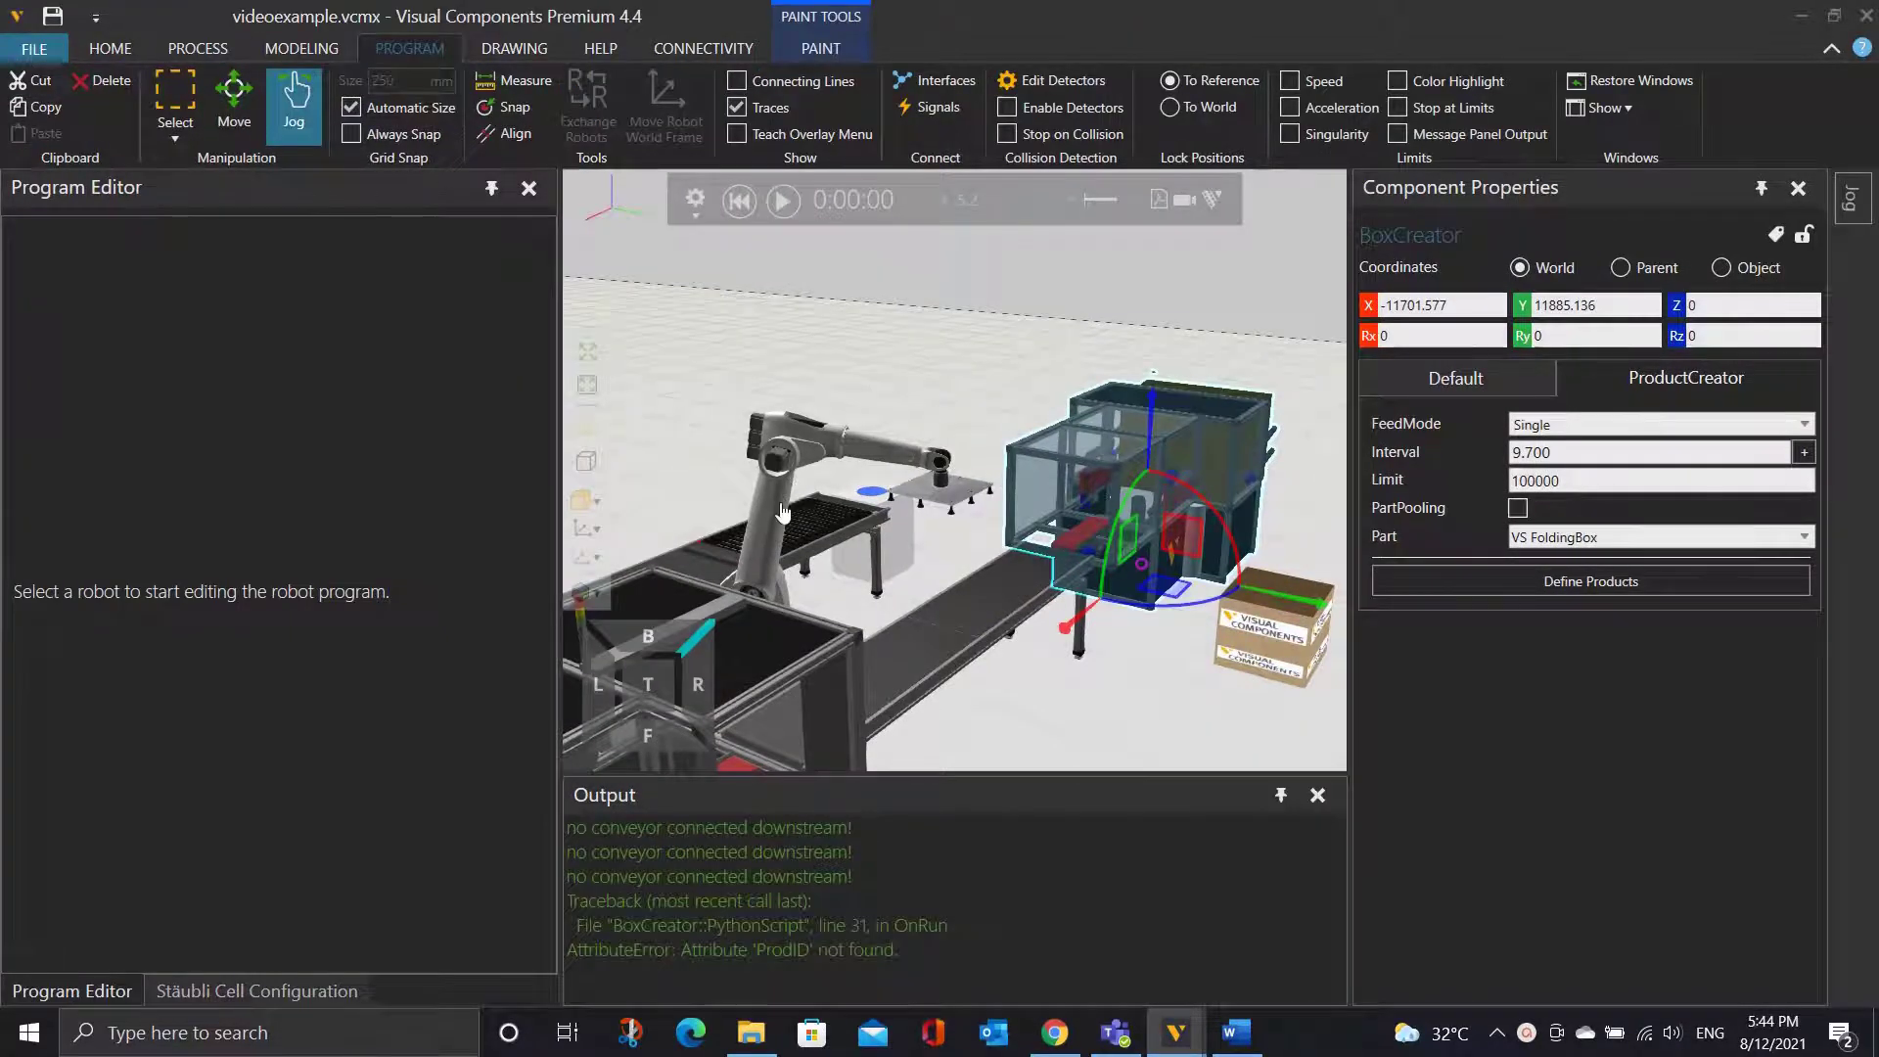
click(777, 496)
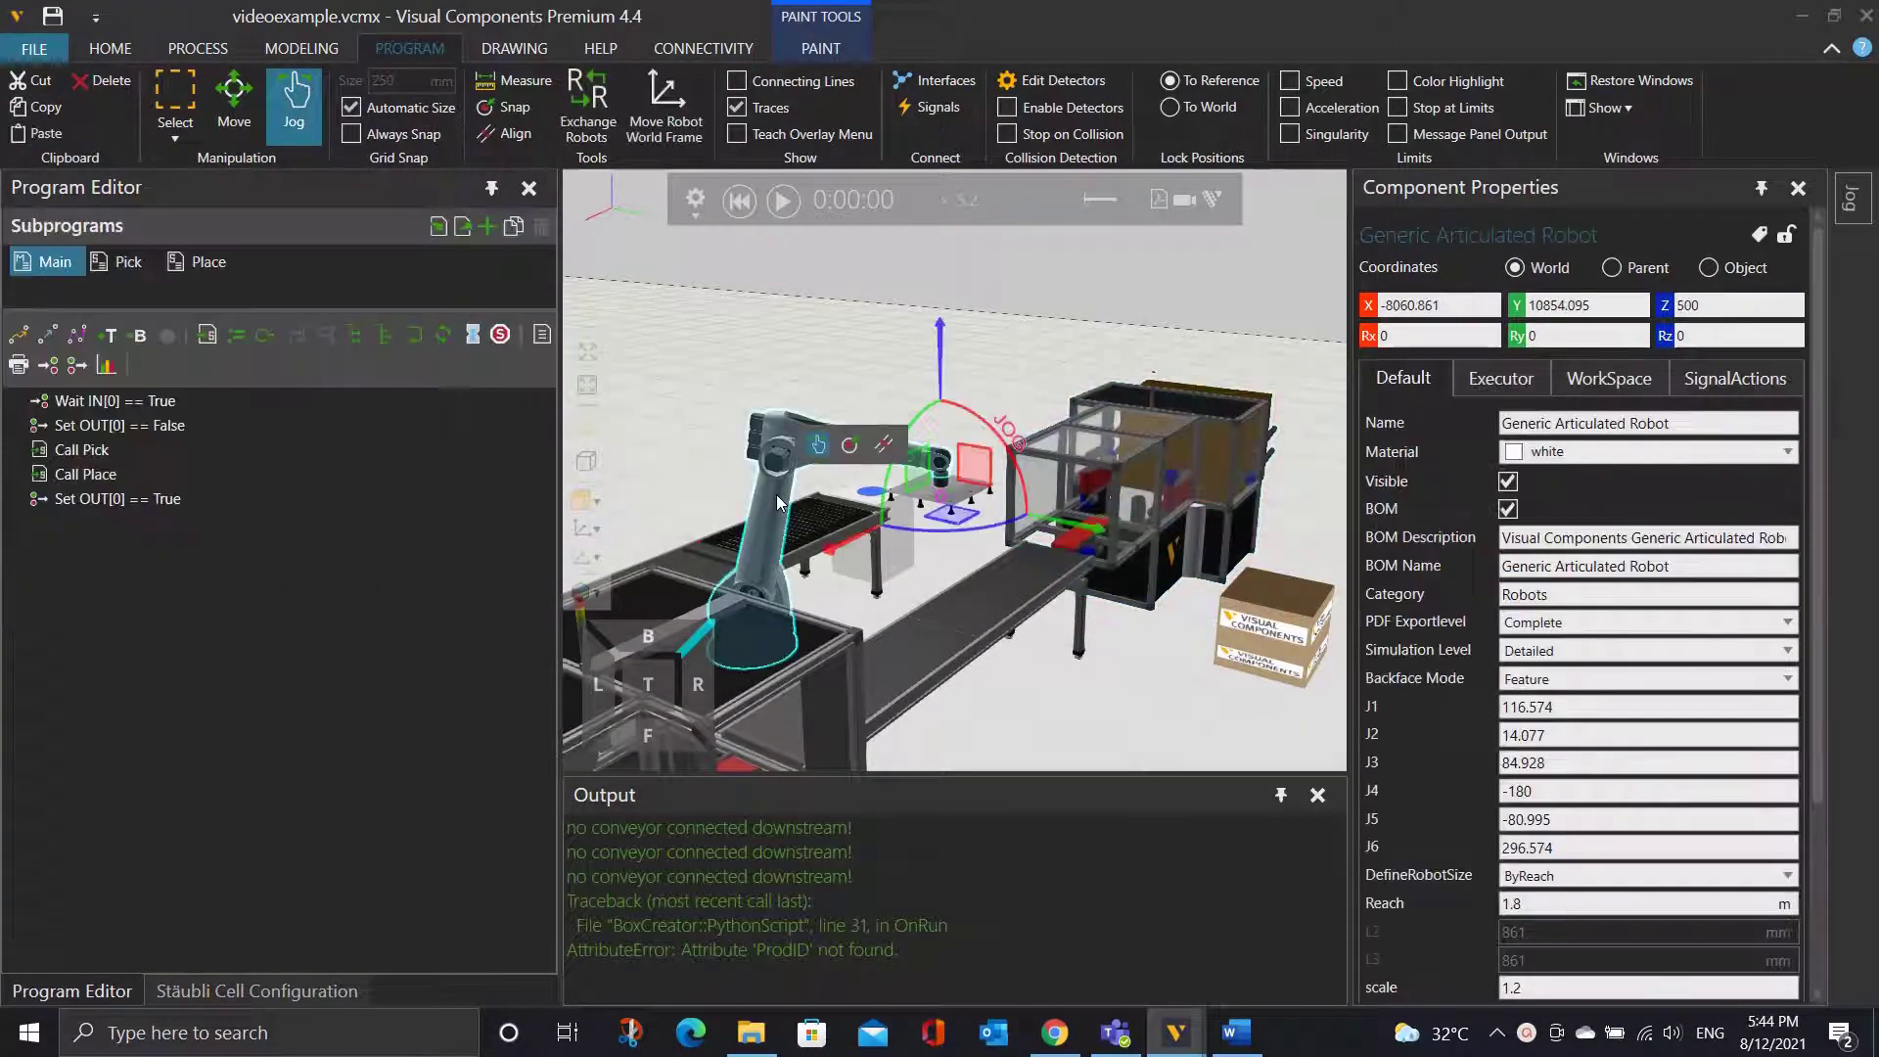
click(208, 261)
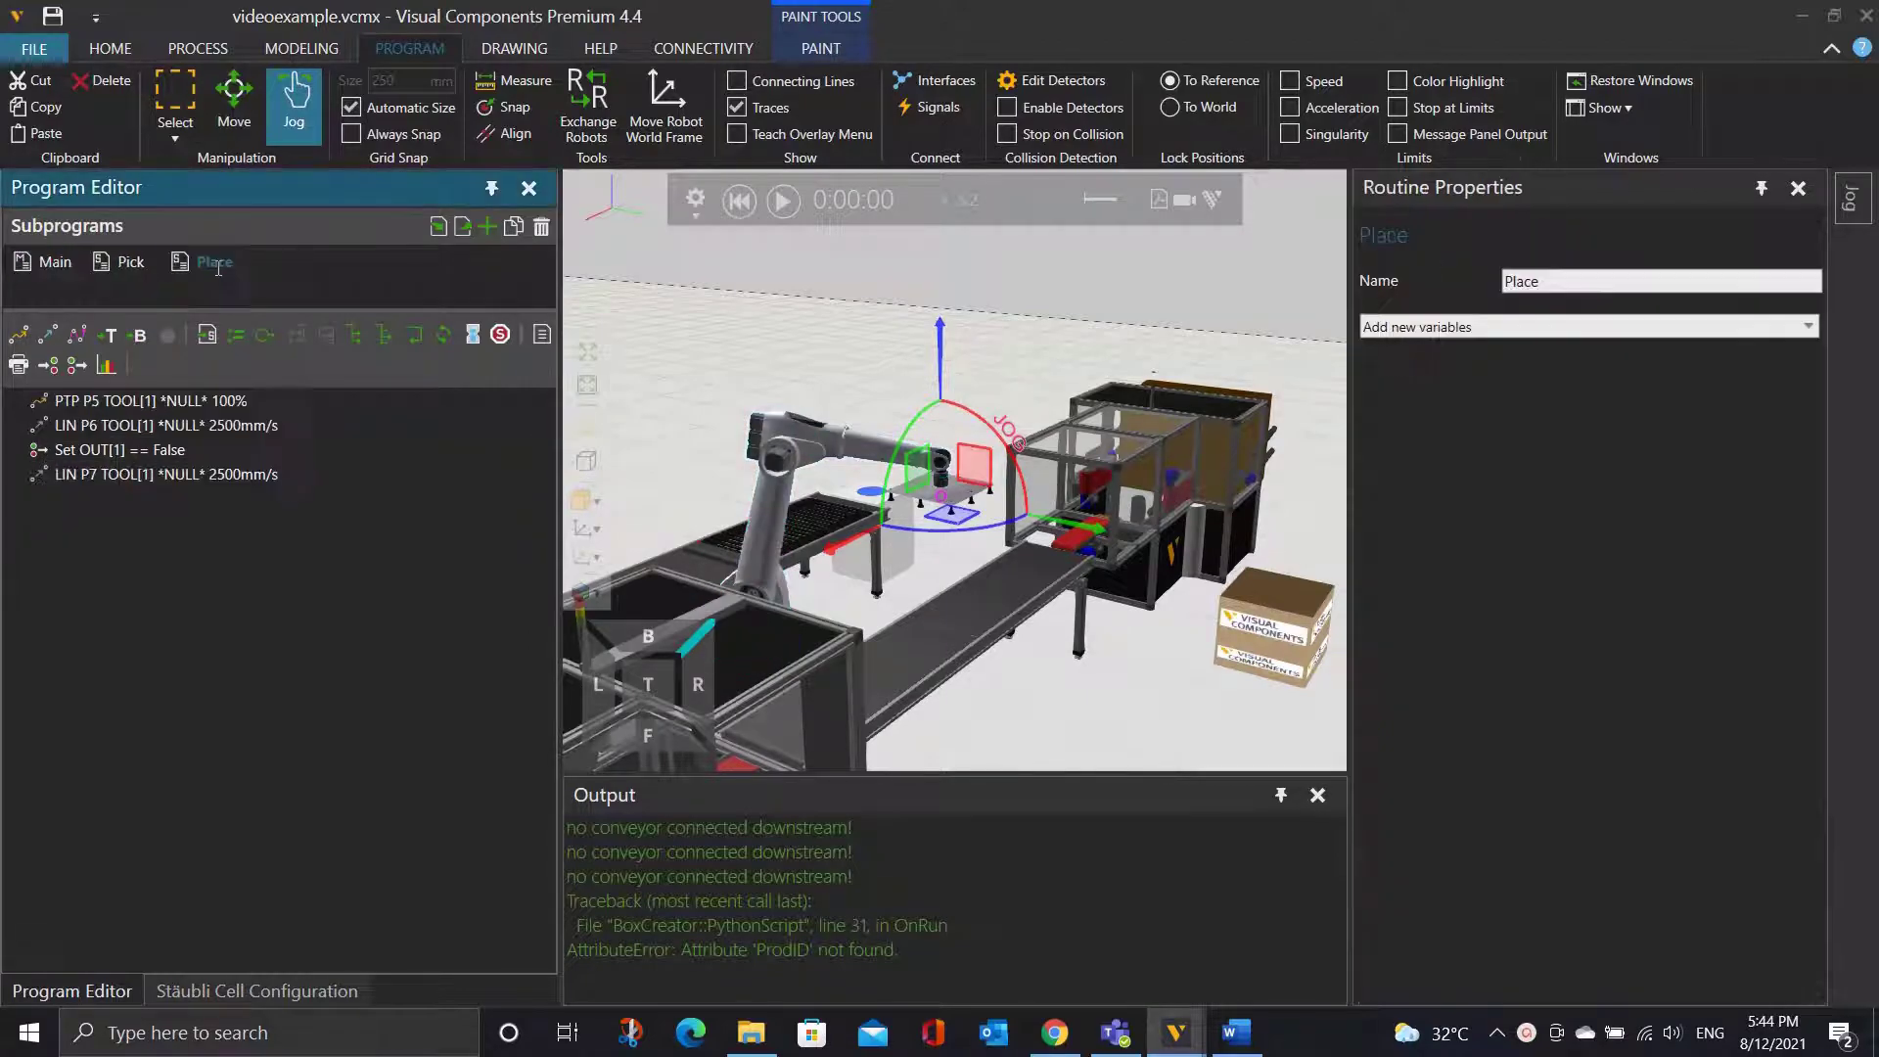
click(301, 400)
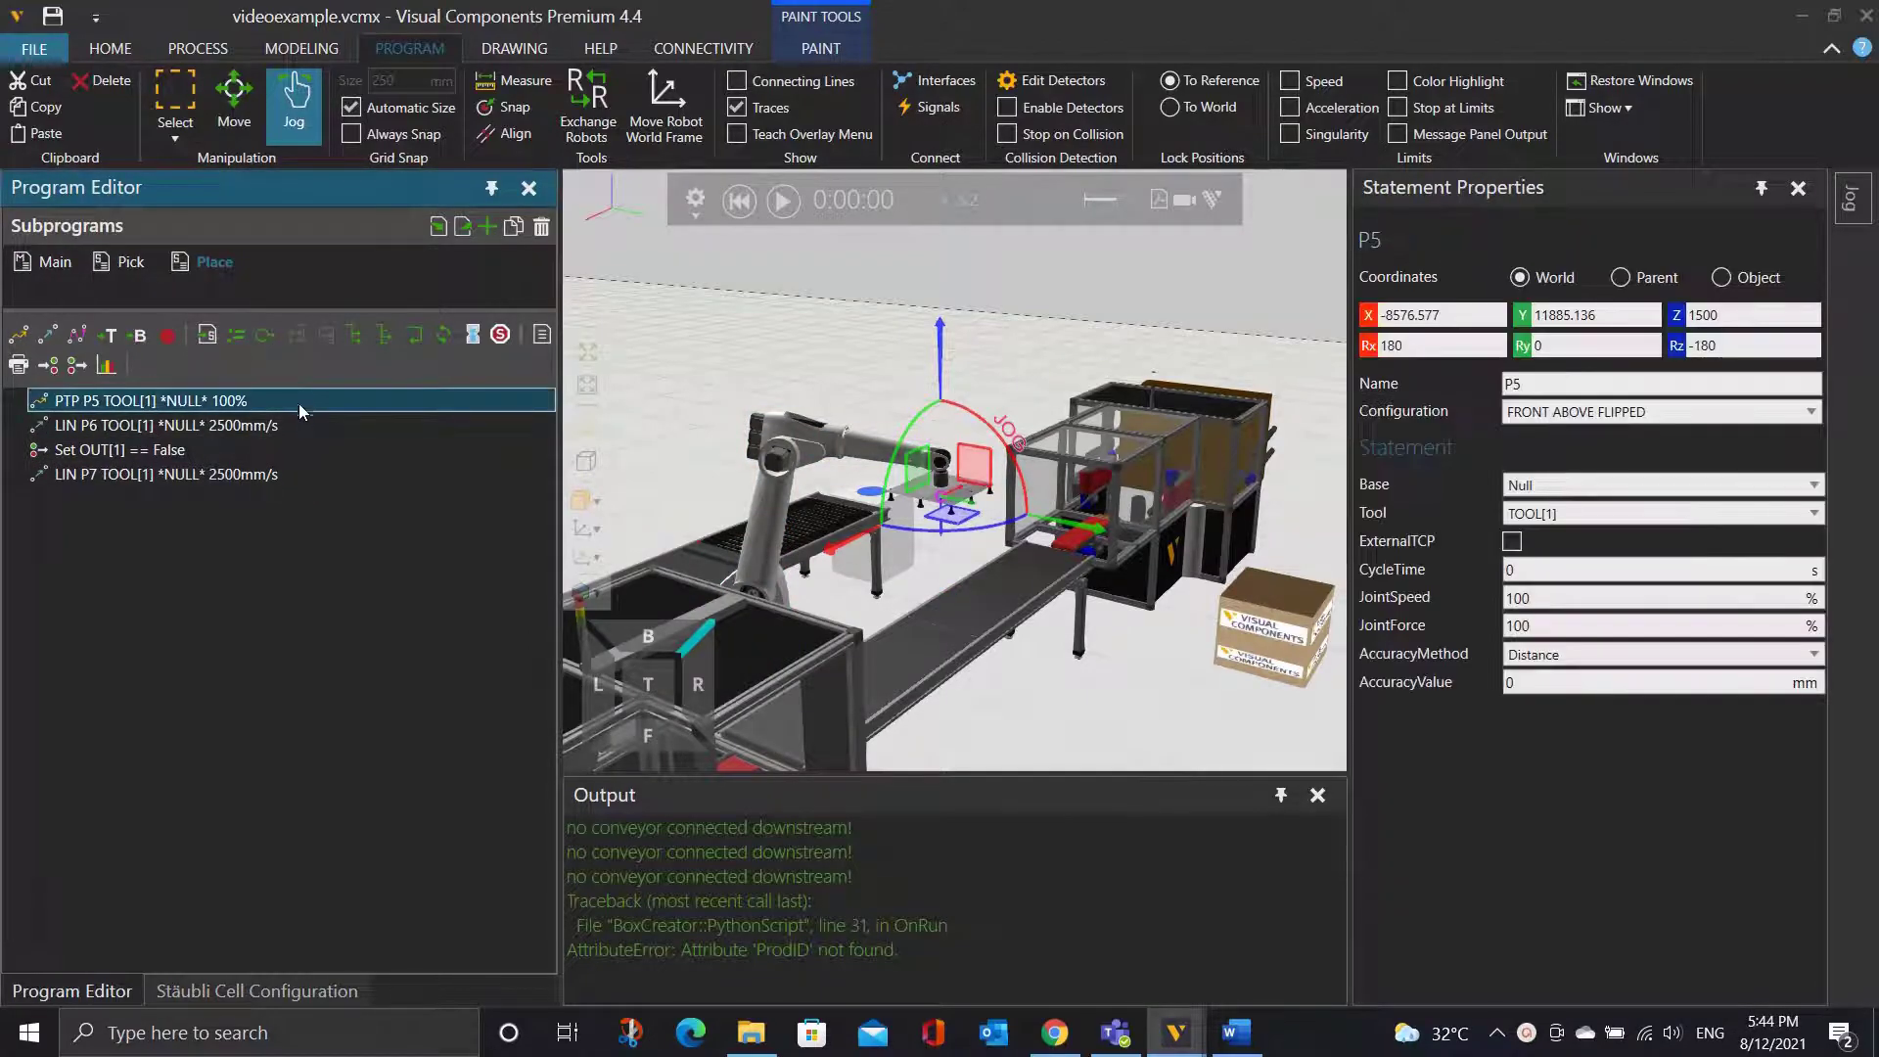
click(499, 336)
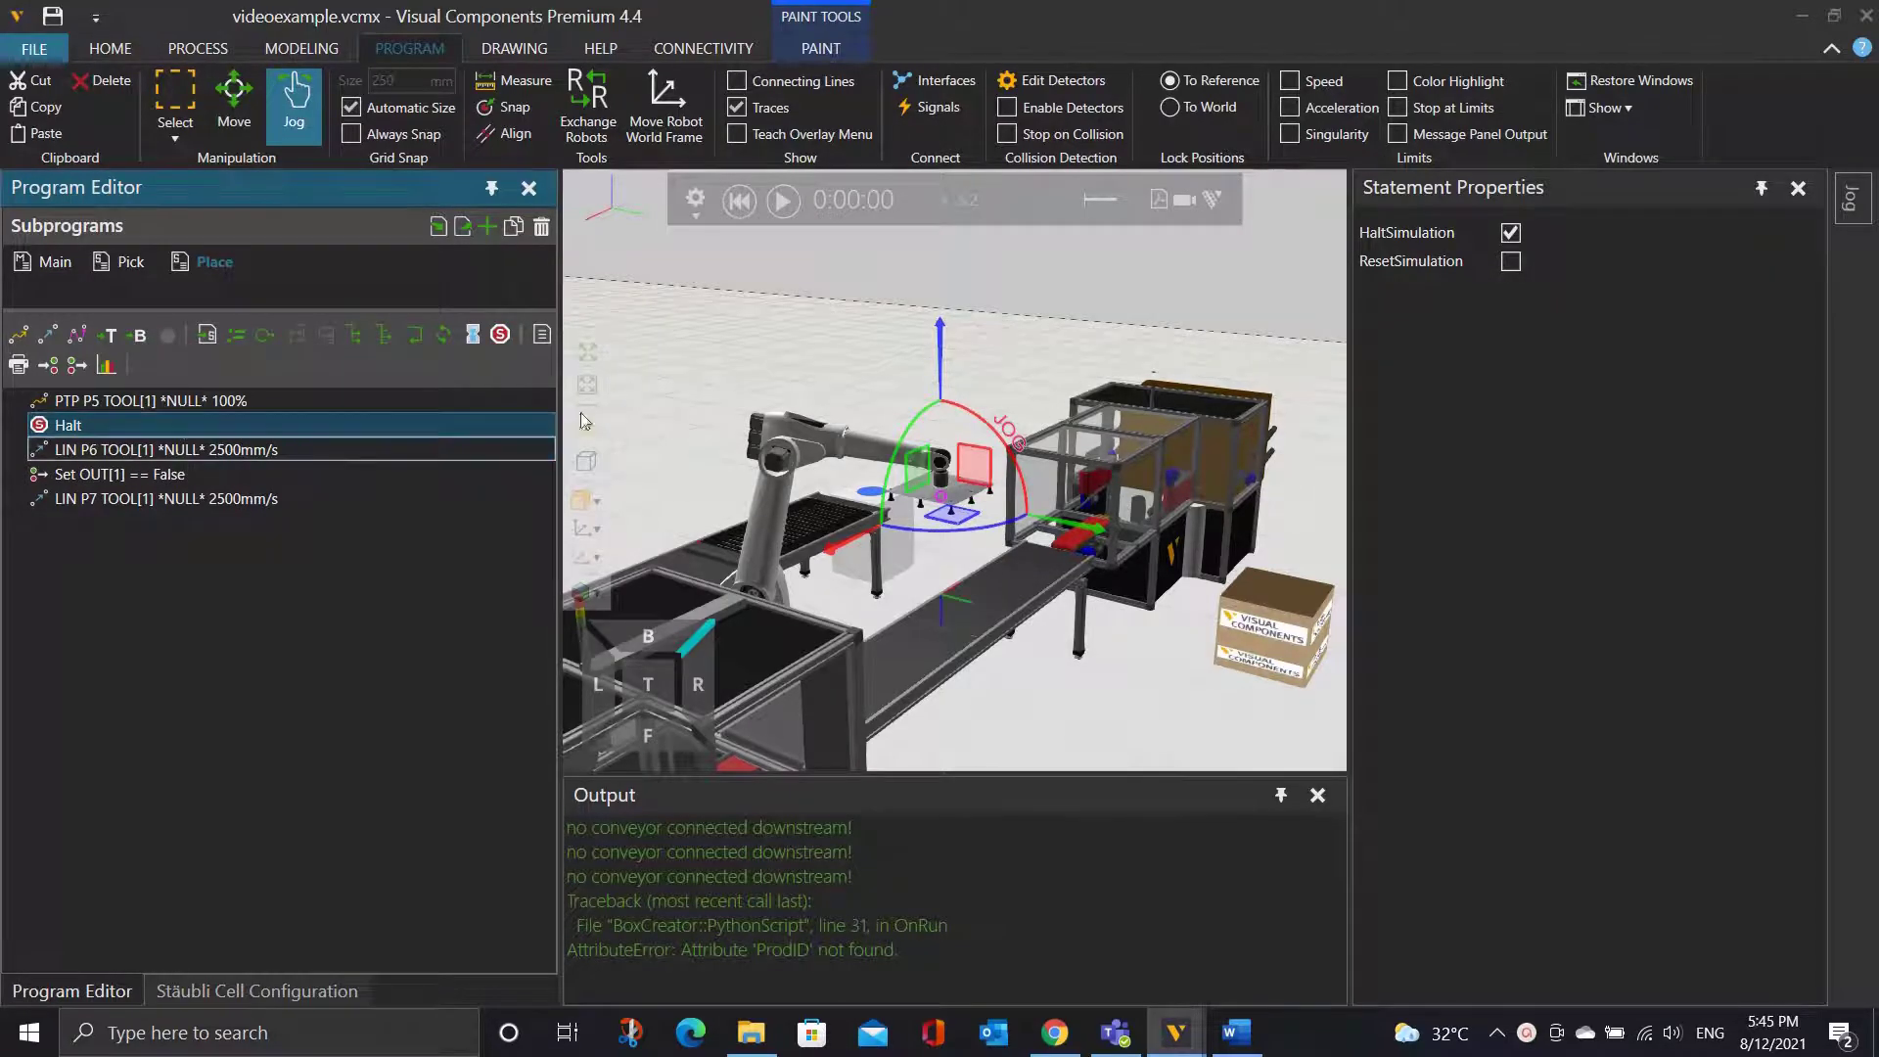
click(783, 201)
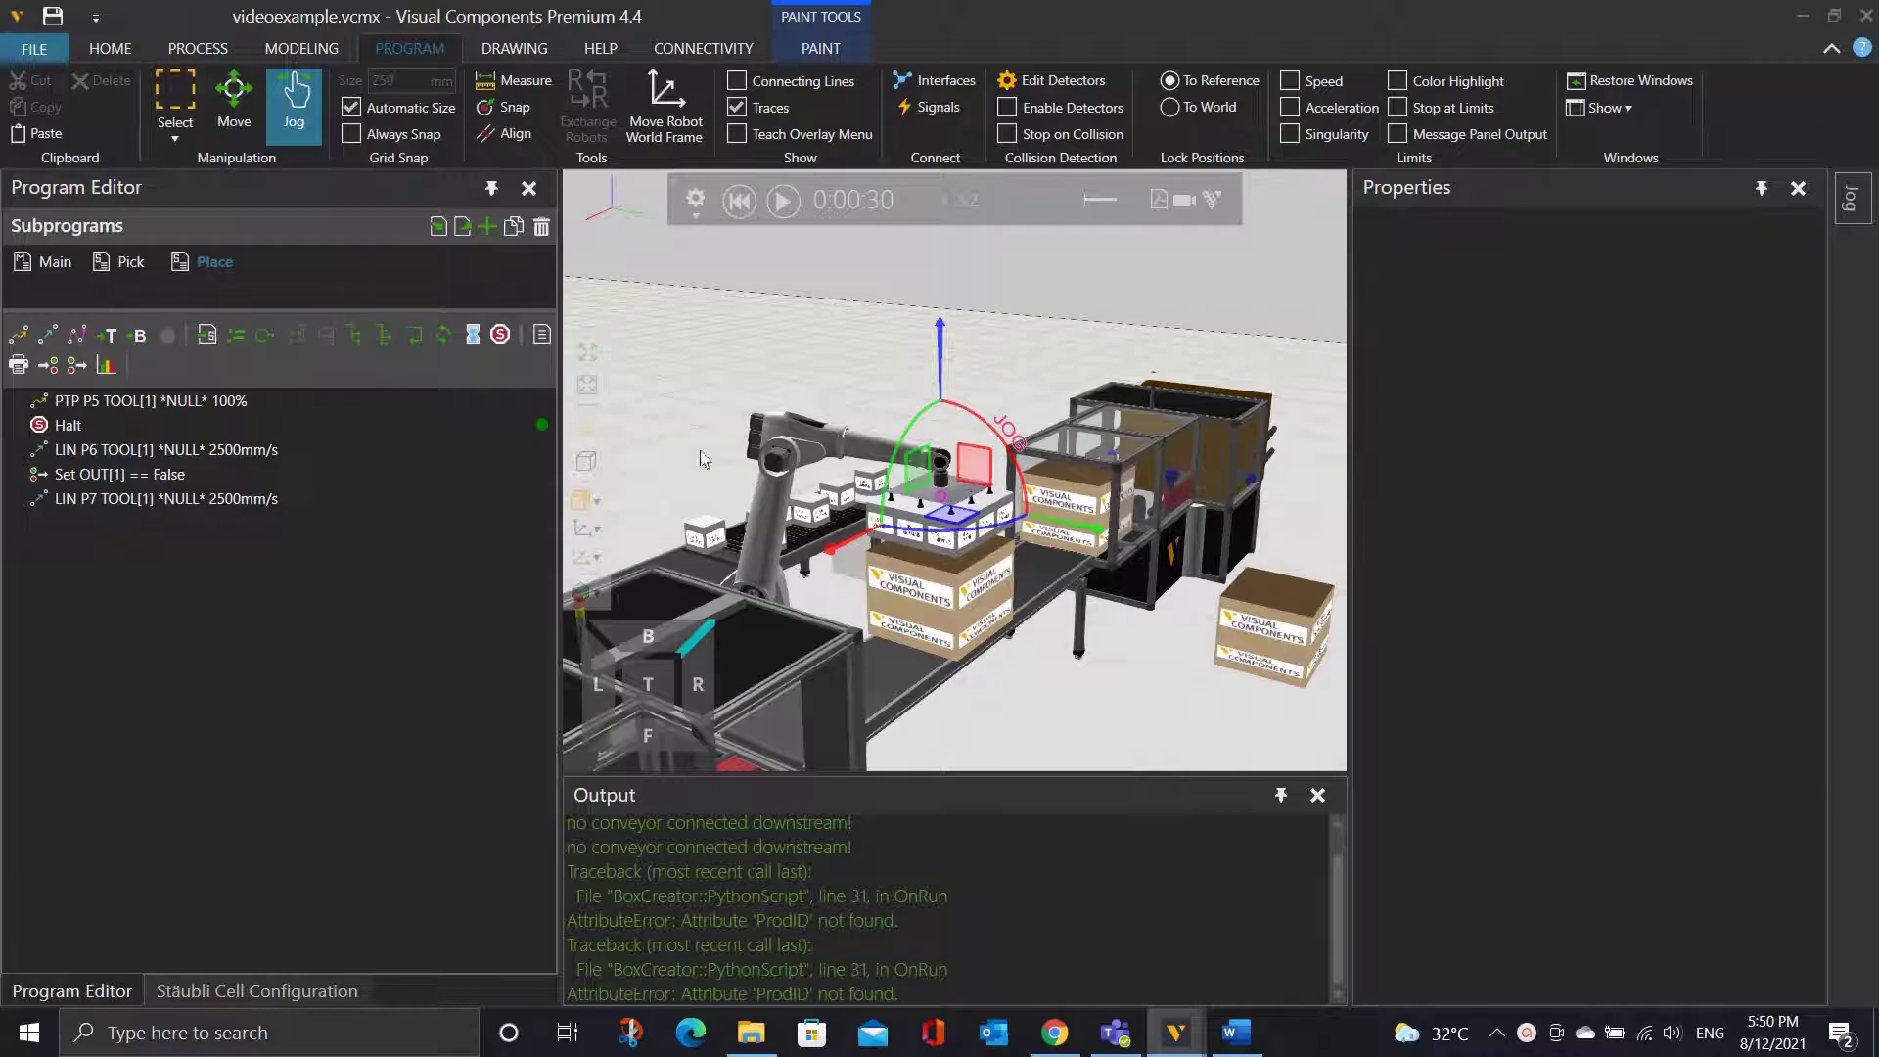
Align the underside of the gripped box batch with the inner bottom face of the carton, using the Edge & Face snap type.
click(537, 134)
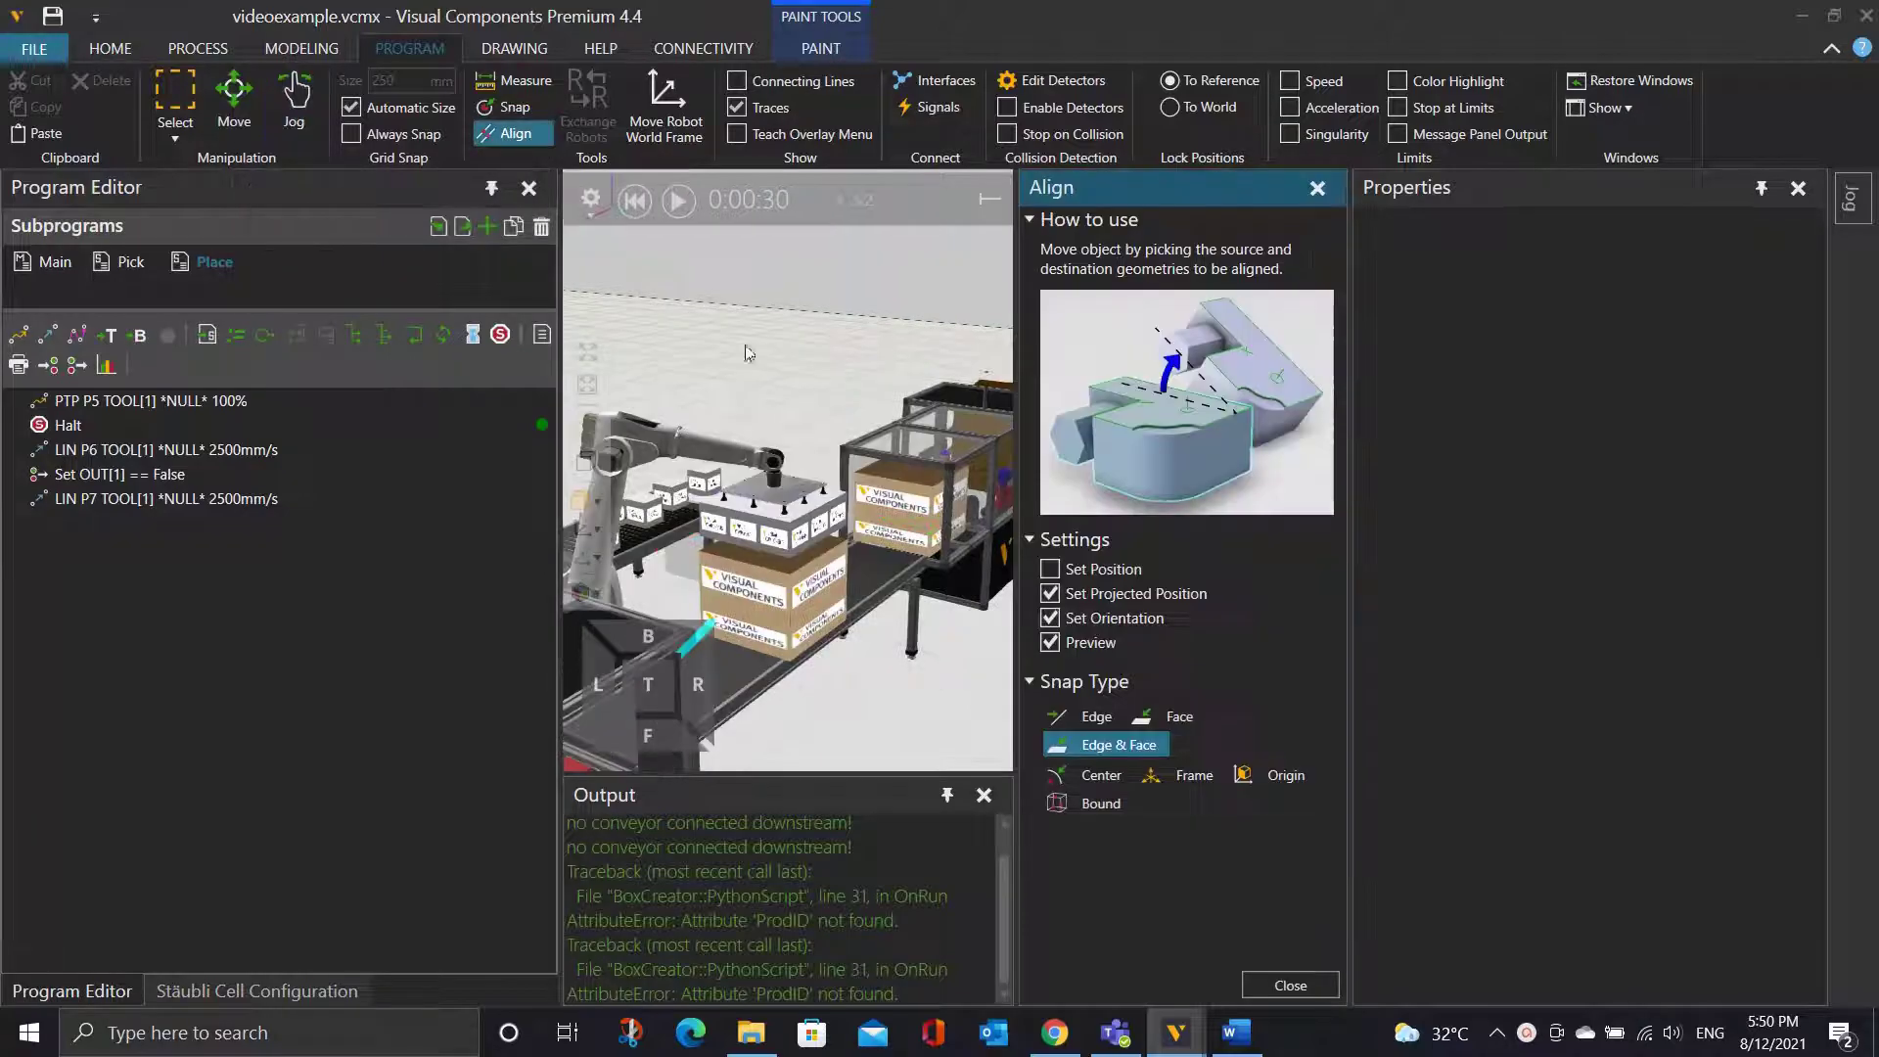
scroll(765, 603, up, 10)
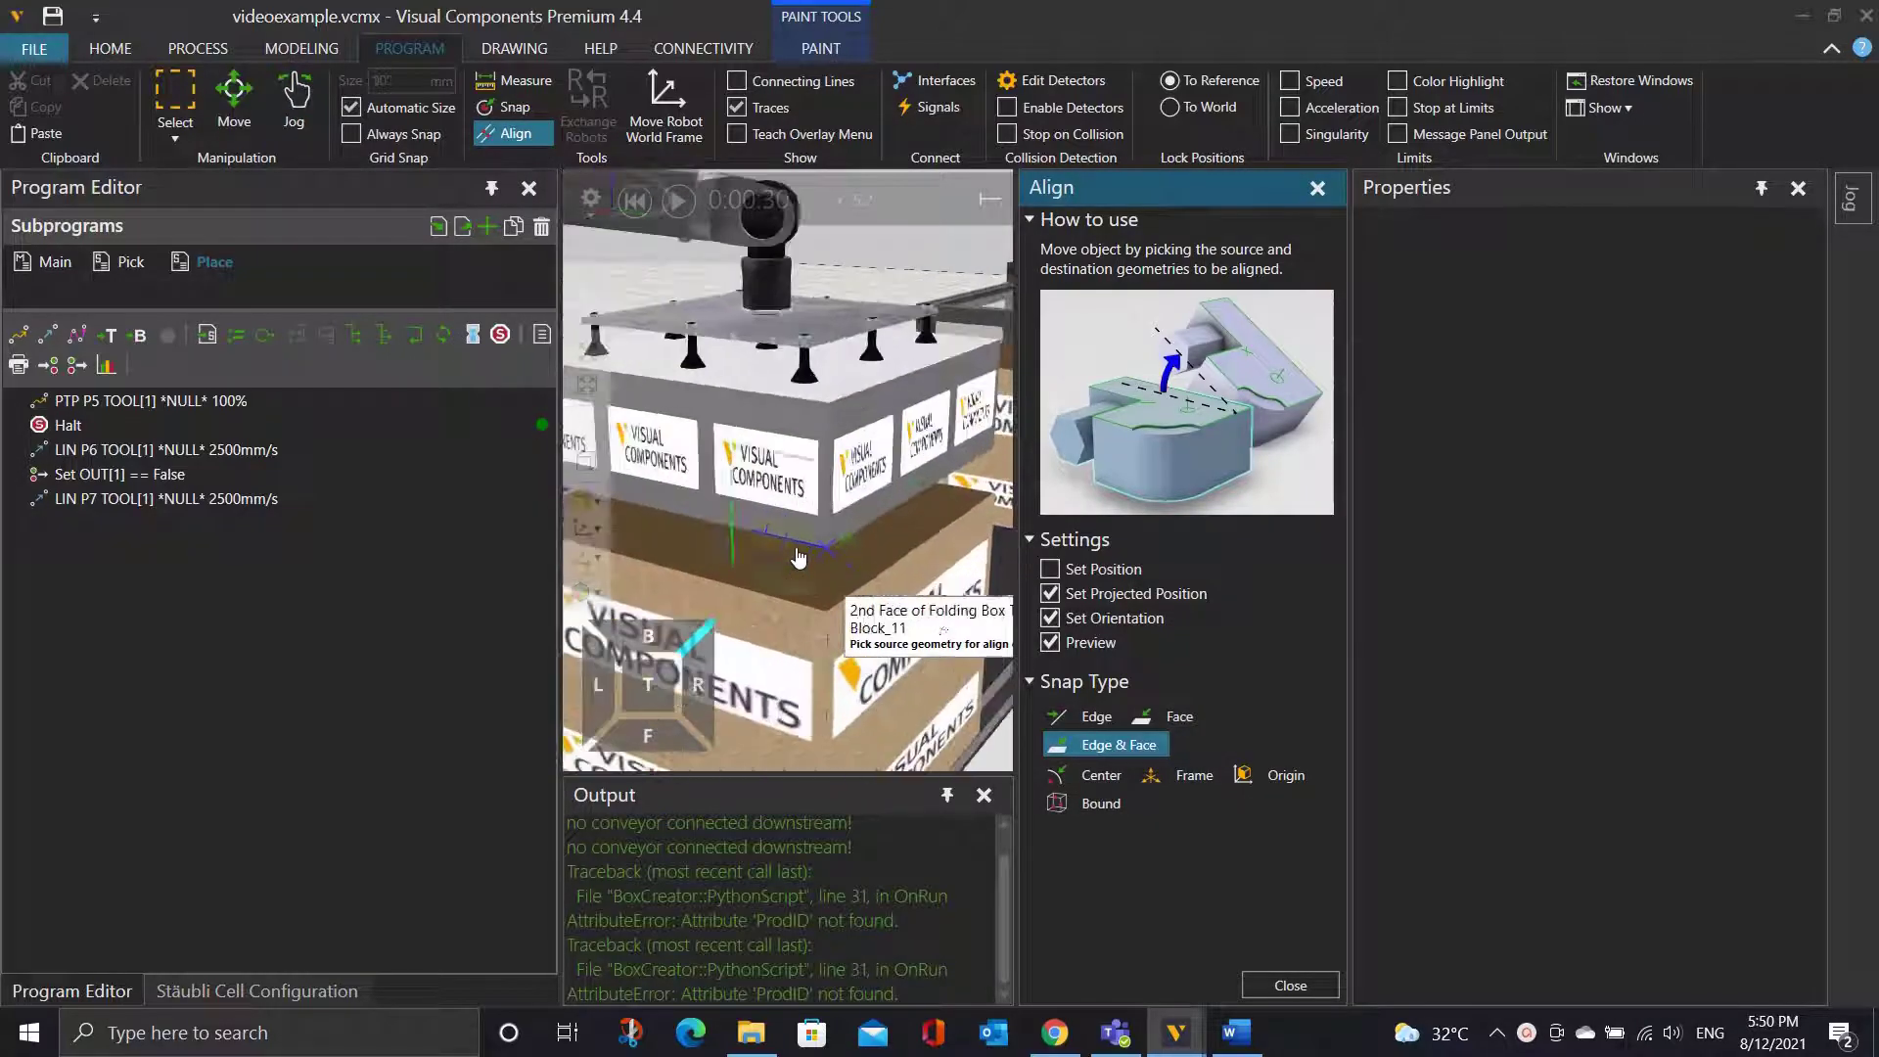
right_drag(800, 561, 833, 522)
scroll(785, 362, up, 3)
scroll(798, 361, up, 5)
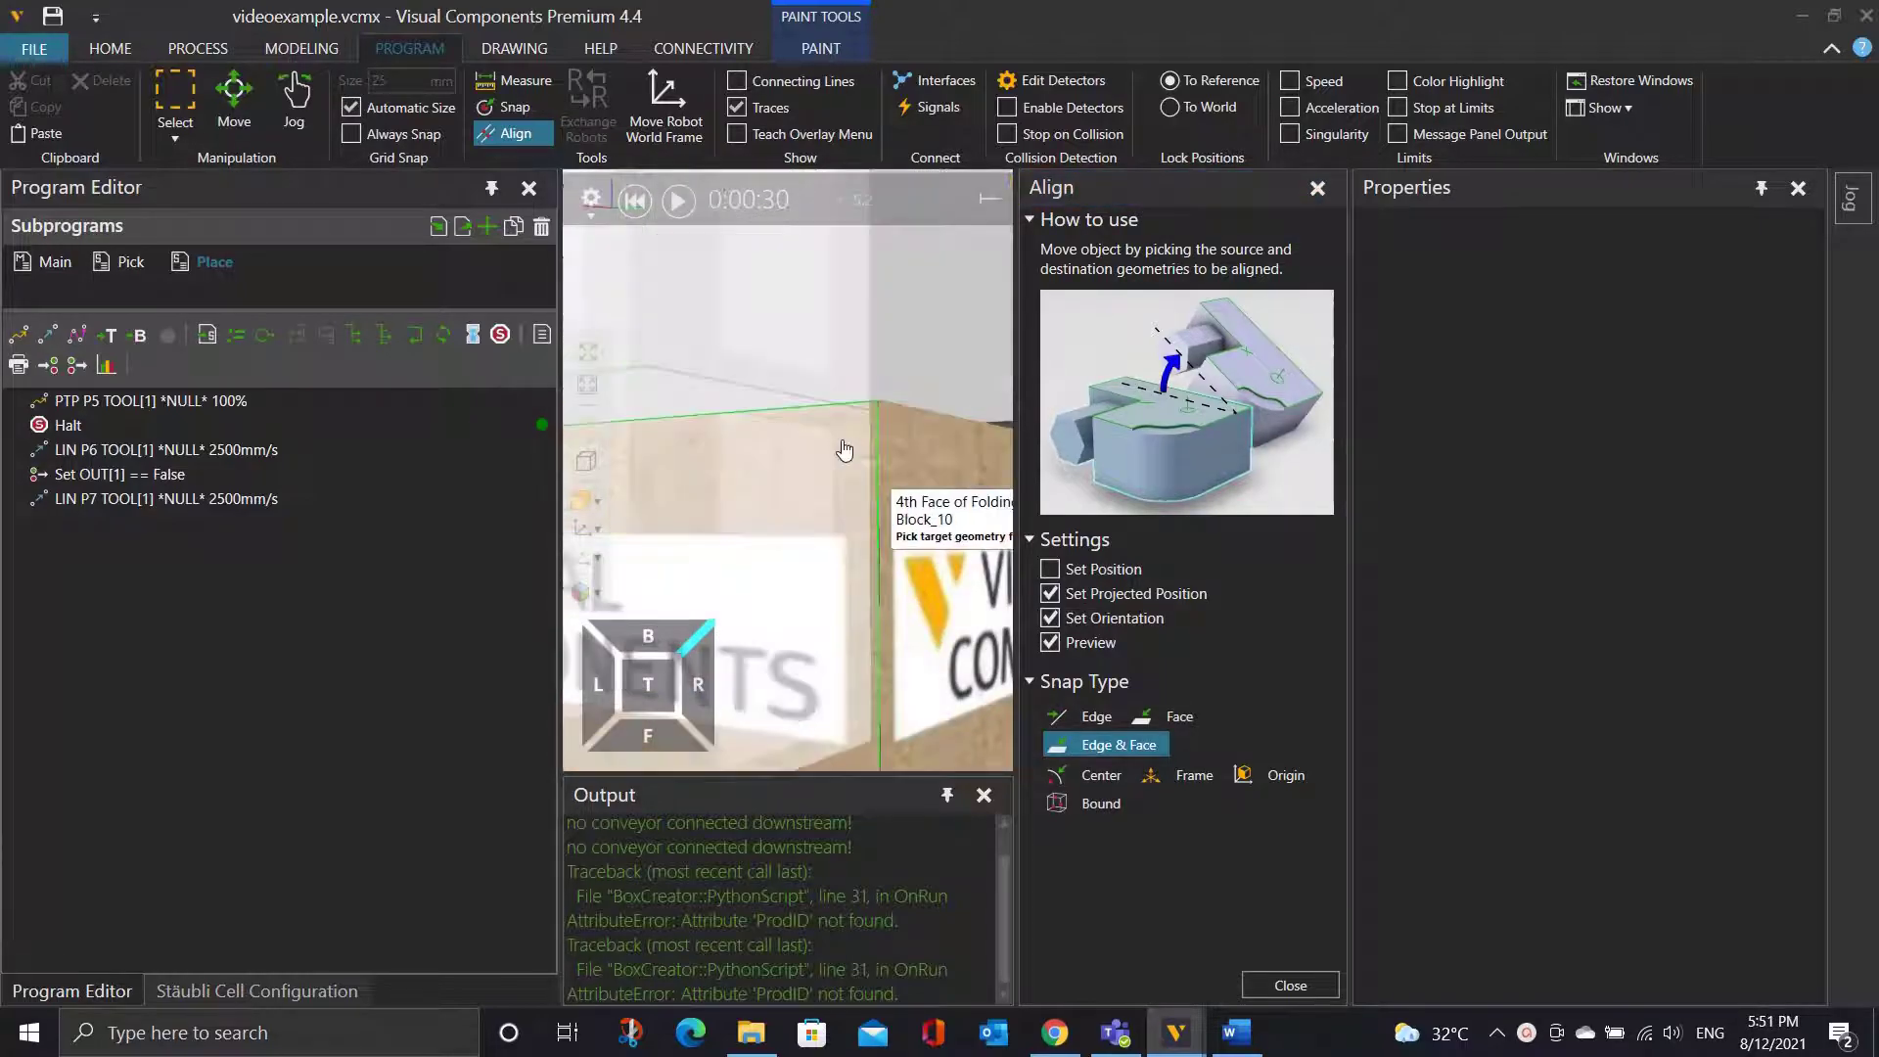
scroll(852, 479, down, 5)
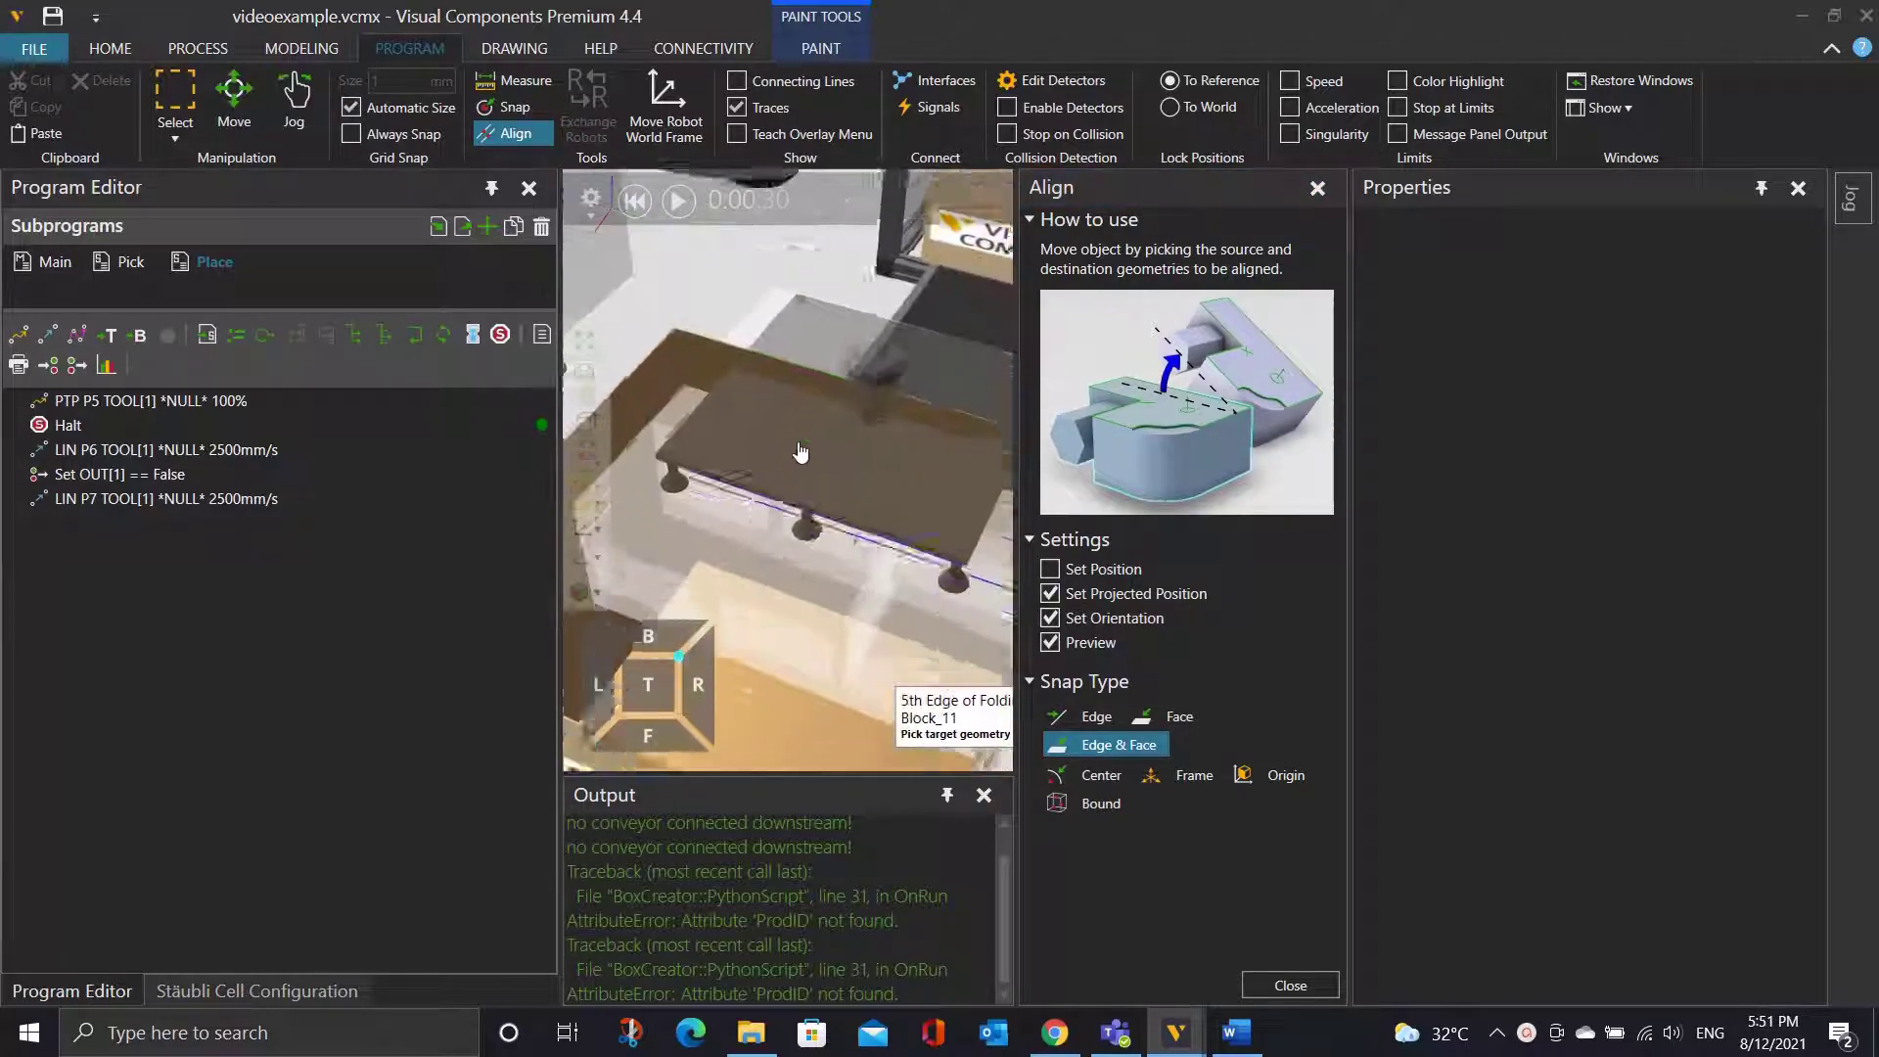
scroll(806, 445, up, 8)
scroll(805, 445, down, 5)
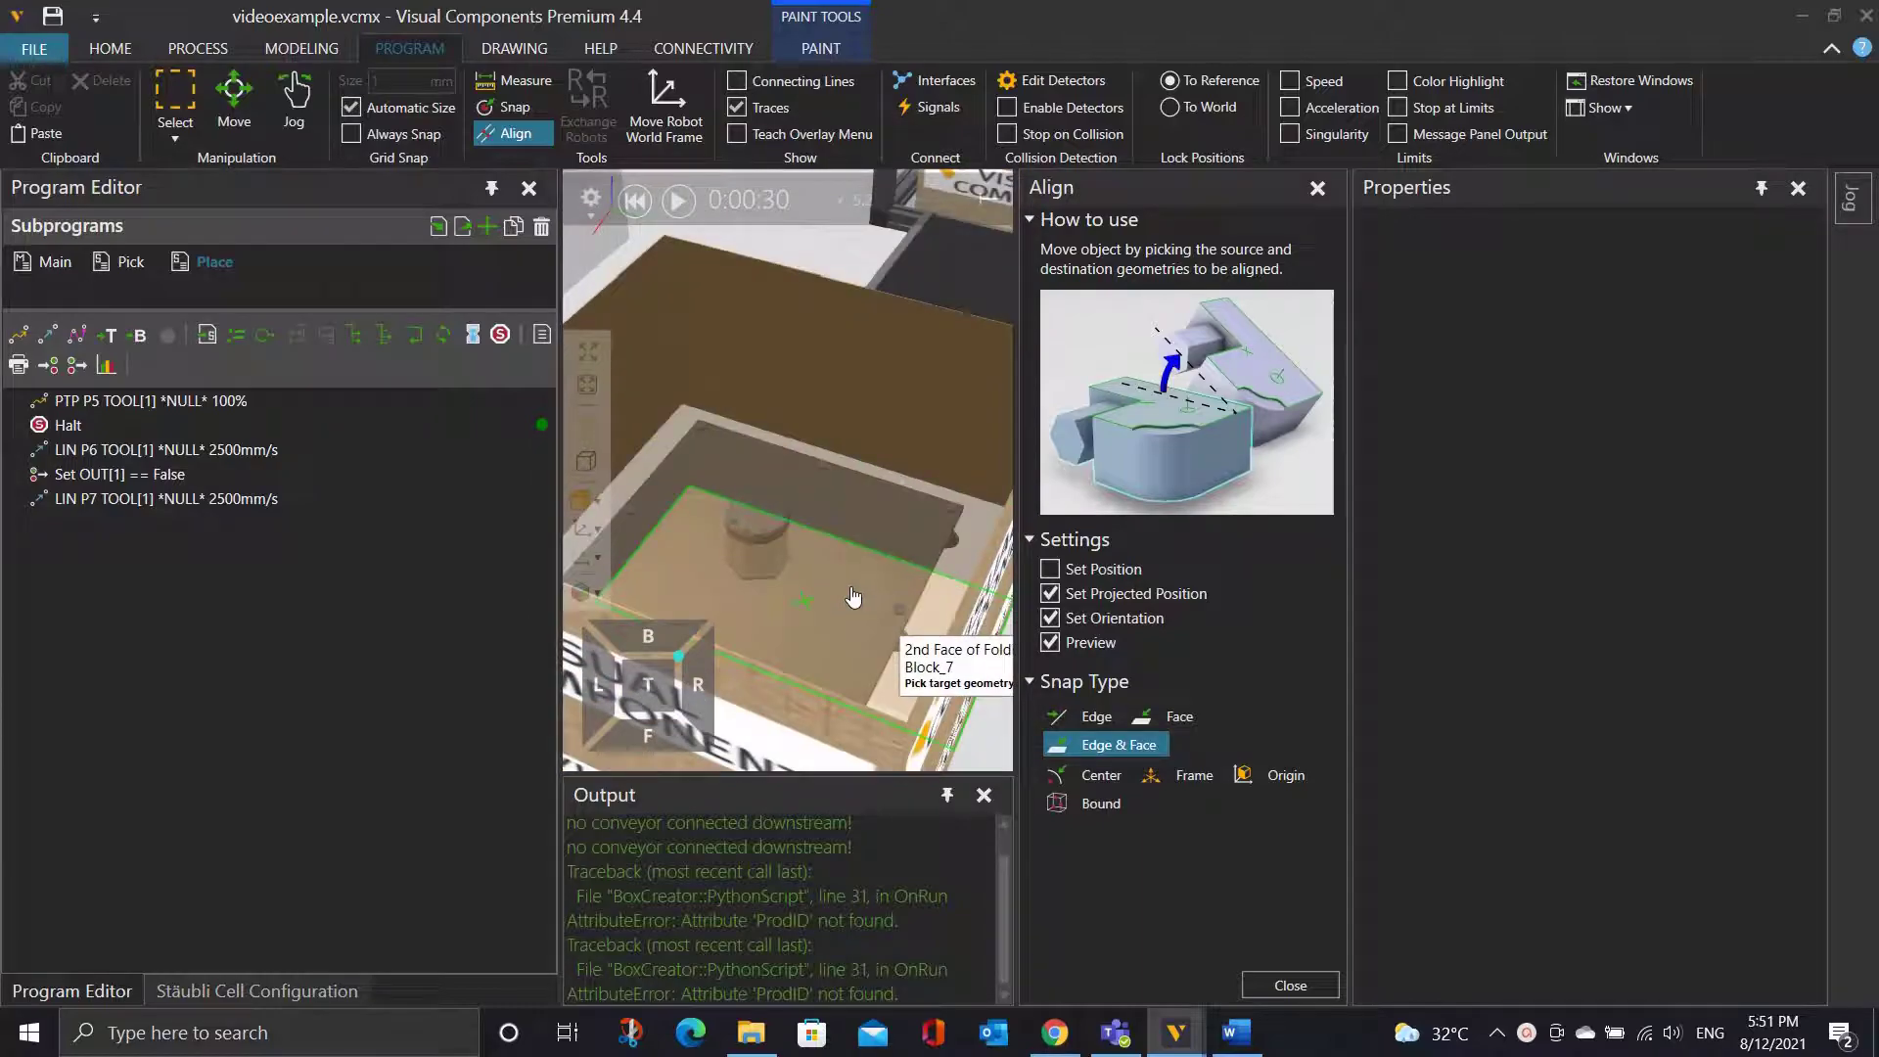
scroll(853, 595, up, 5)
scroll(736, 579, down, 1)
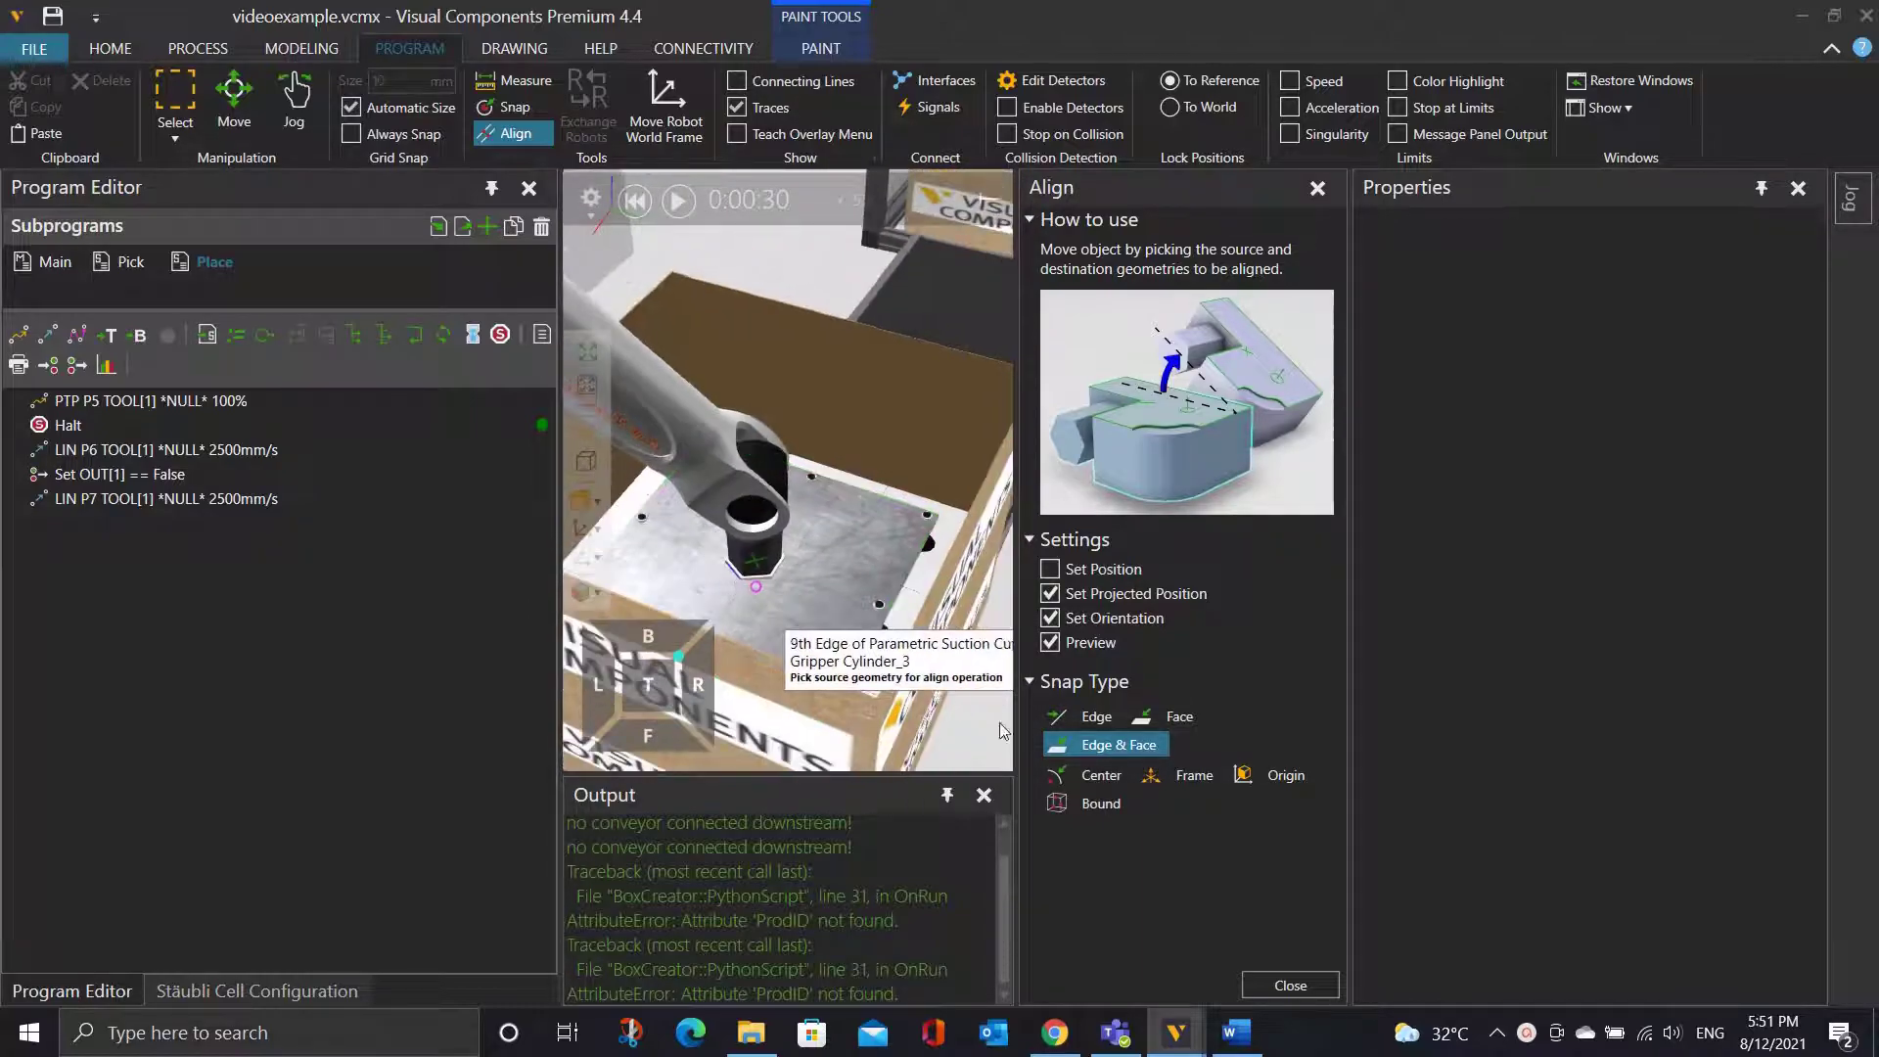
click(1292, 985)
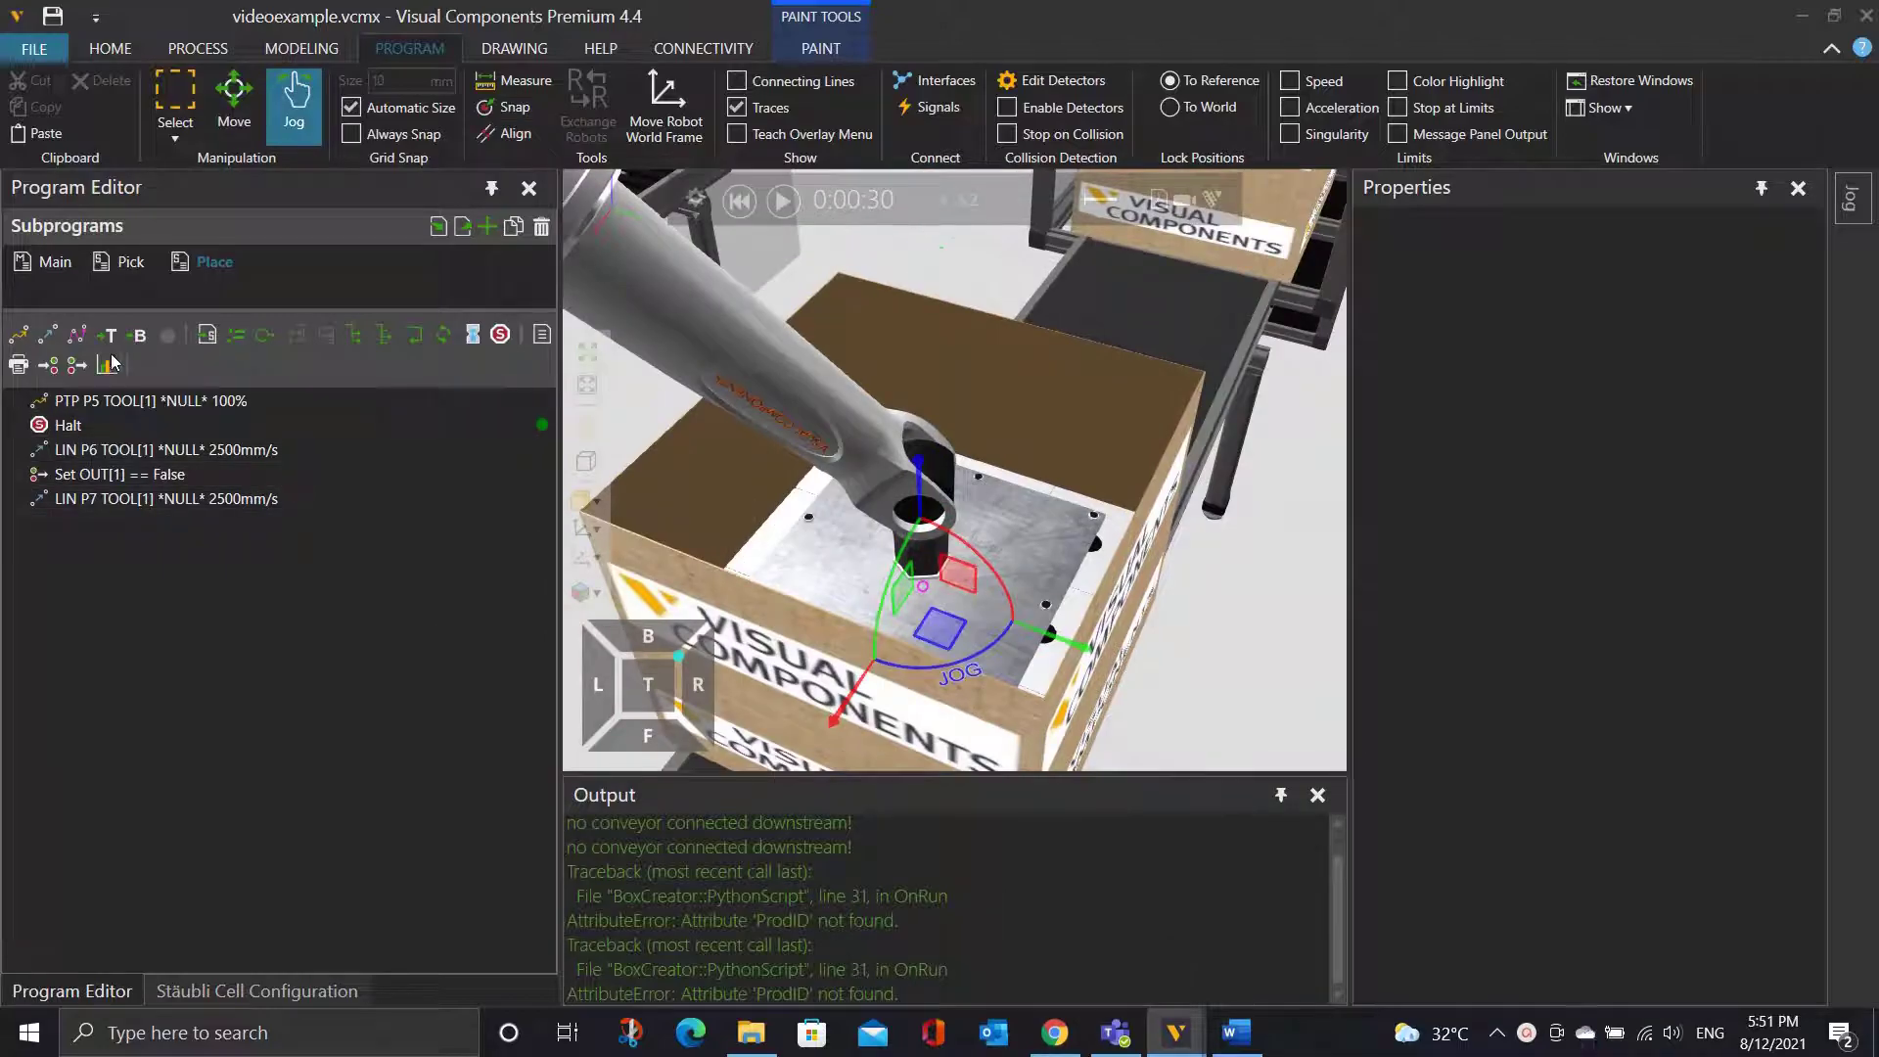
Record the aligned pose as a linear motion directly after the Halt statement, and delete the old P6 motion.
click(48, 336)
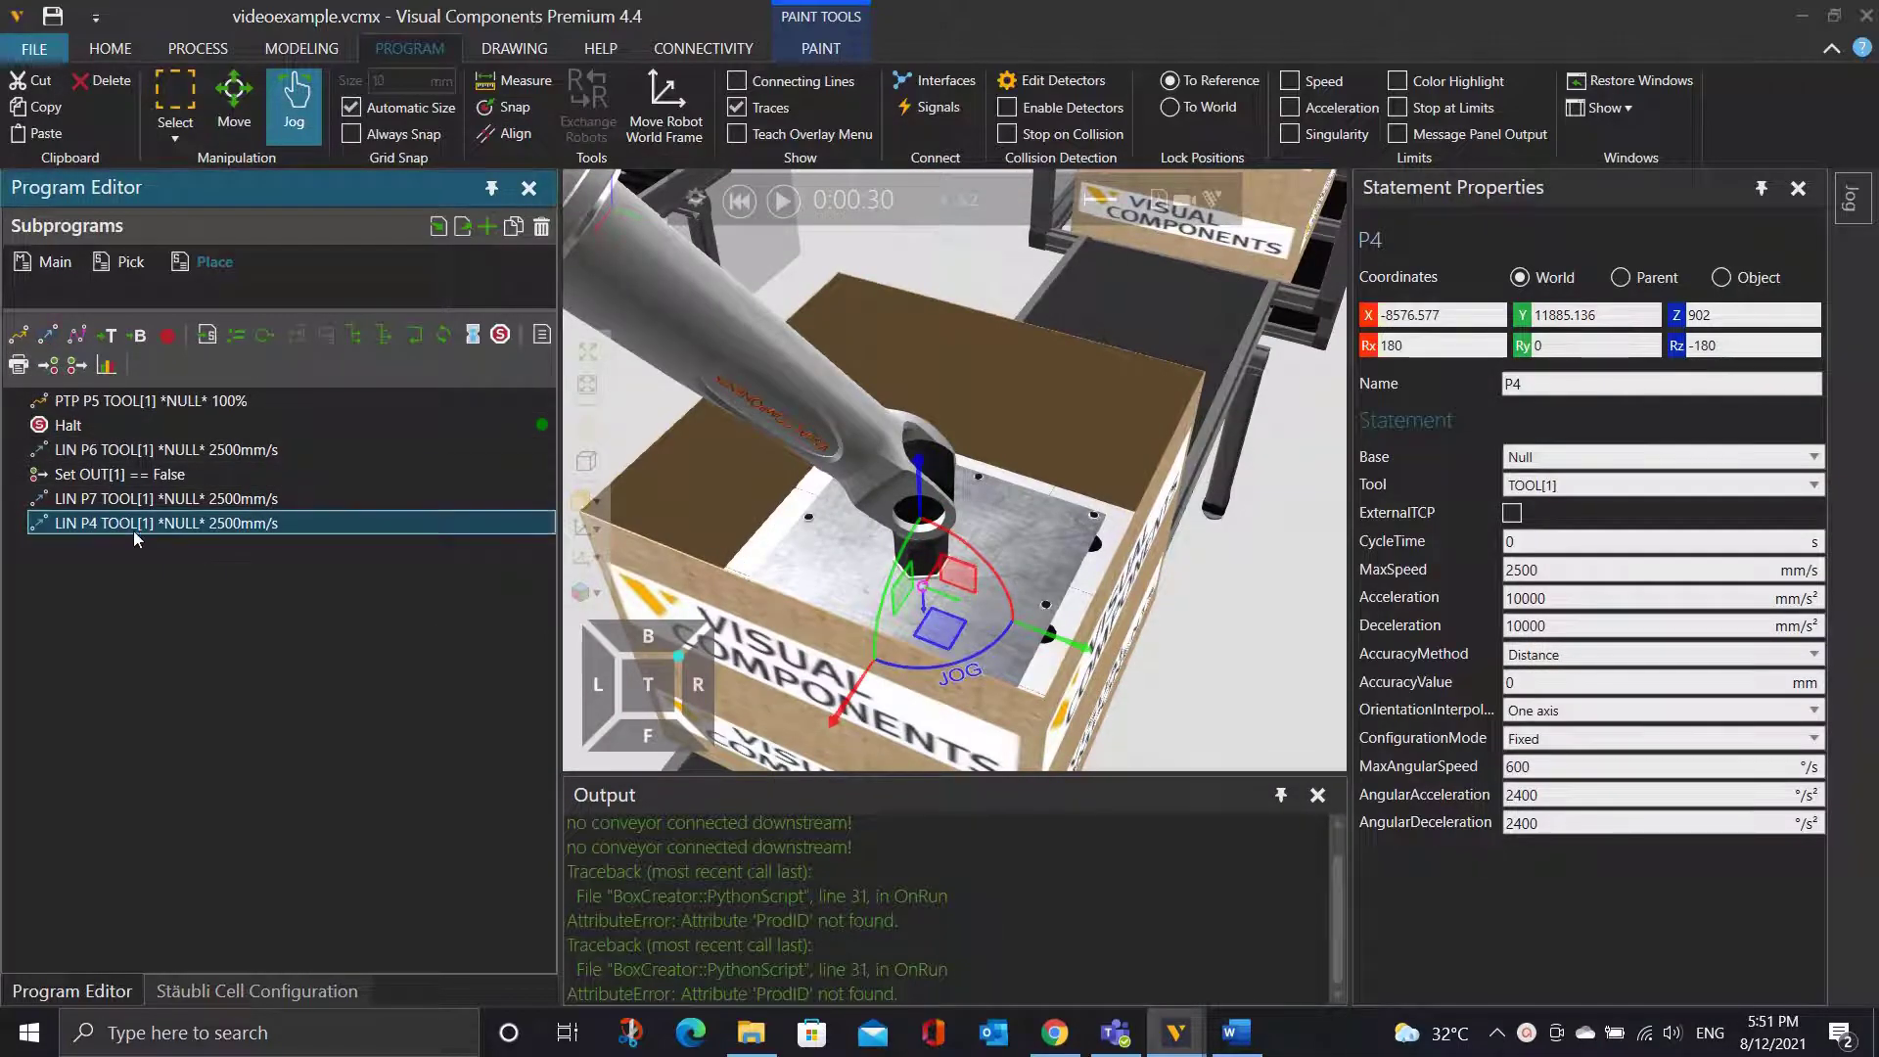
drag(134, 531, 147, 474)
click(147, 474)
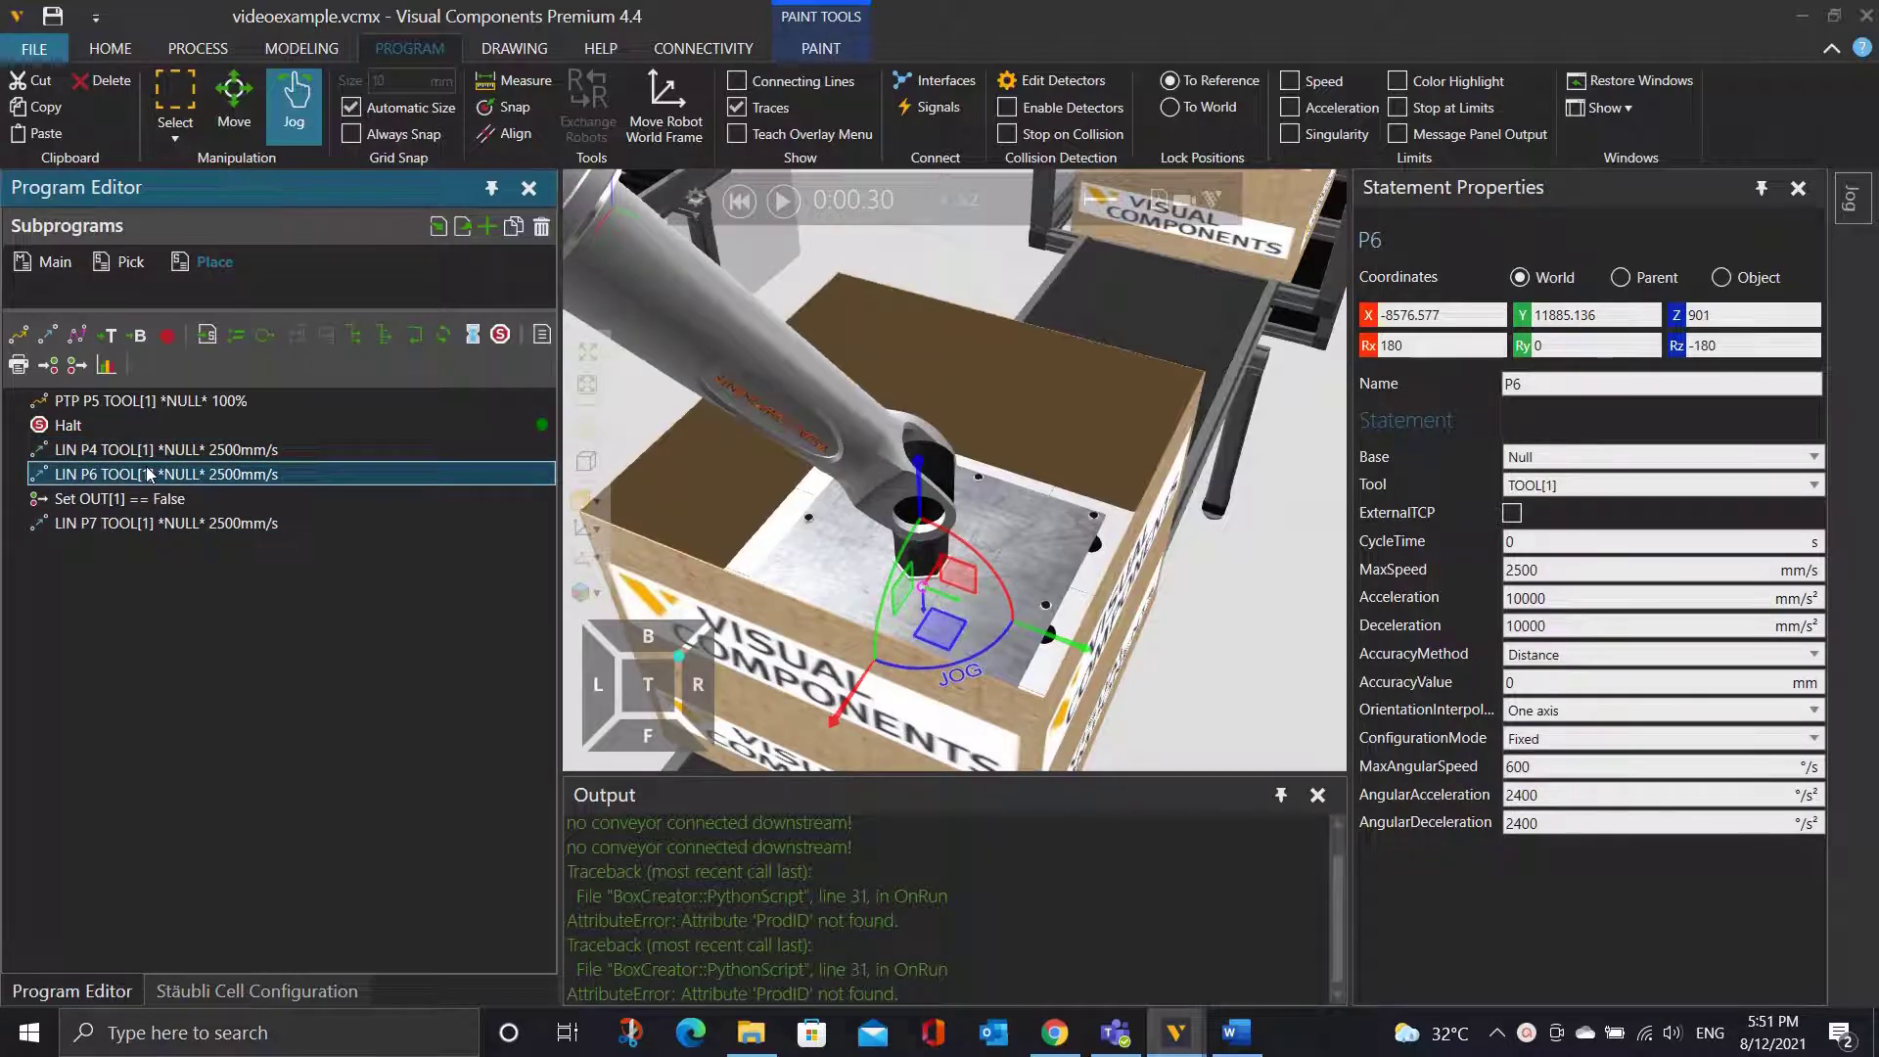
key(Delete)
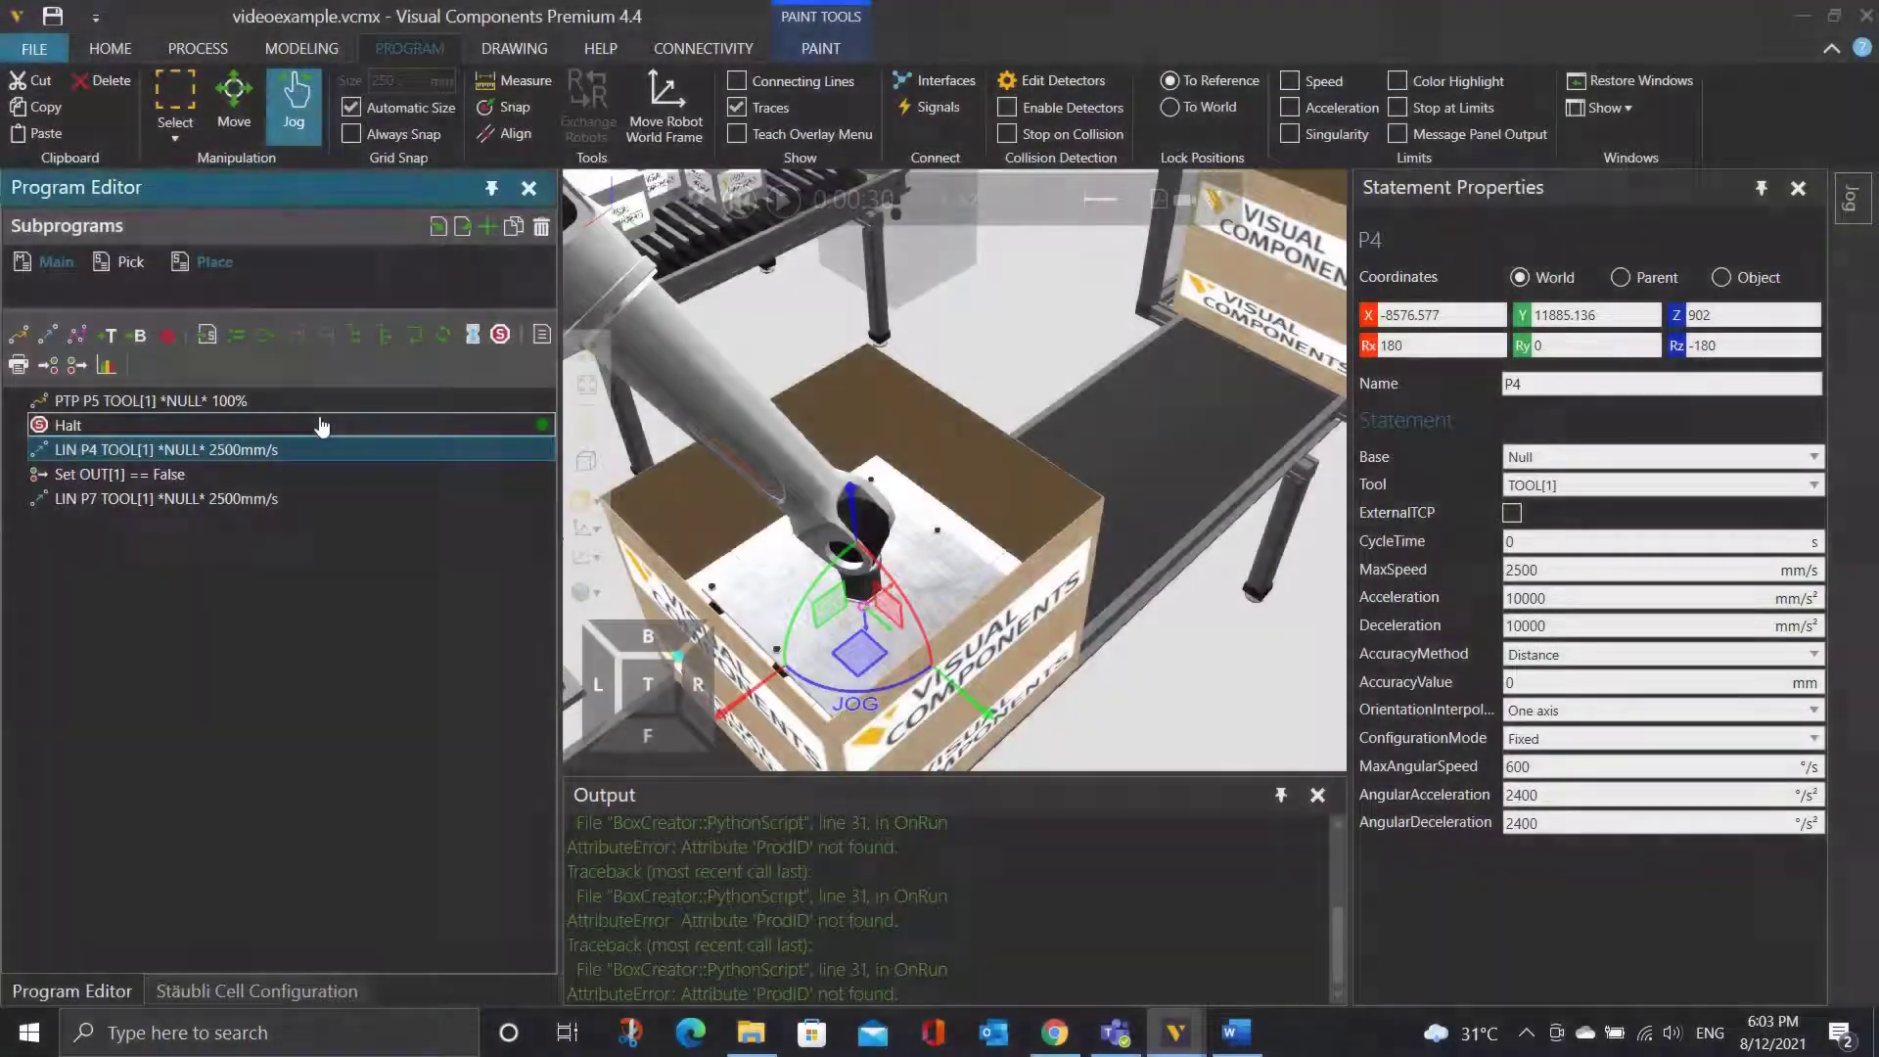
Delete the Halt statement from the Place subprogram, and rerun the simulation from the start to check the placing motion.
click(323, 427)
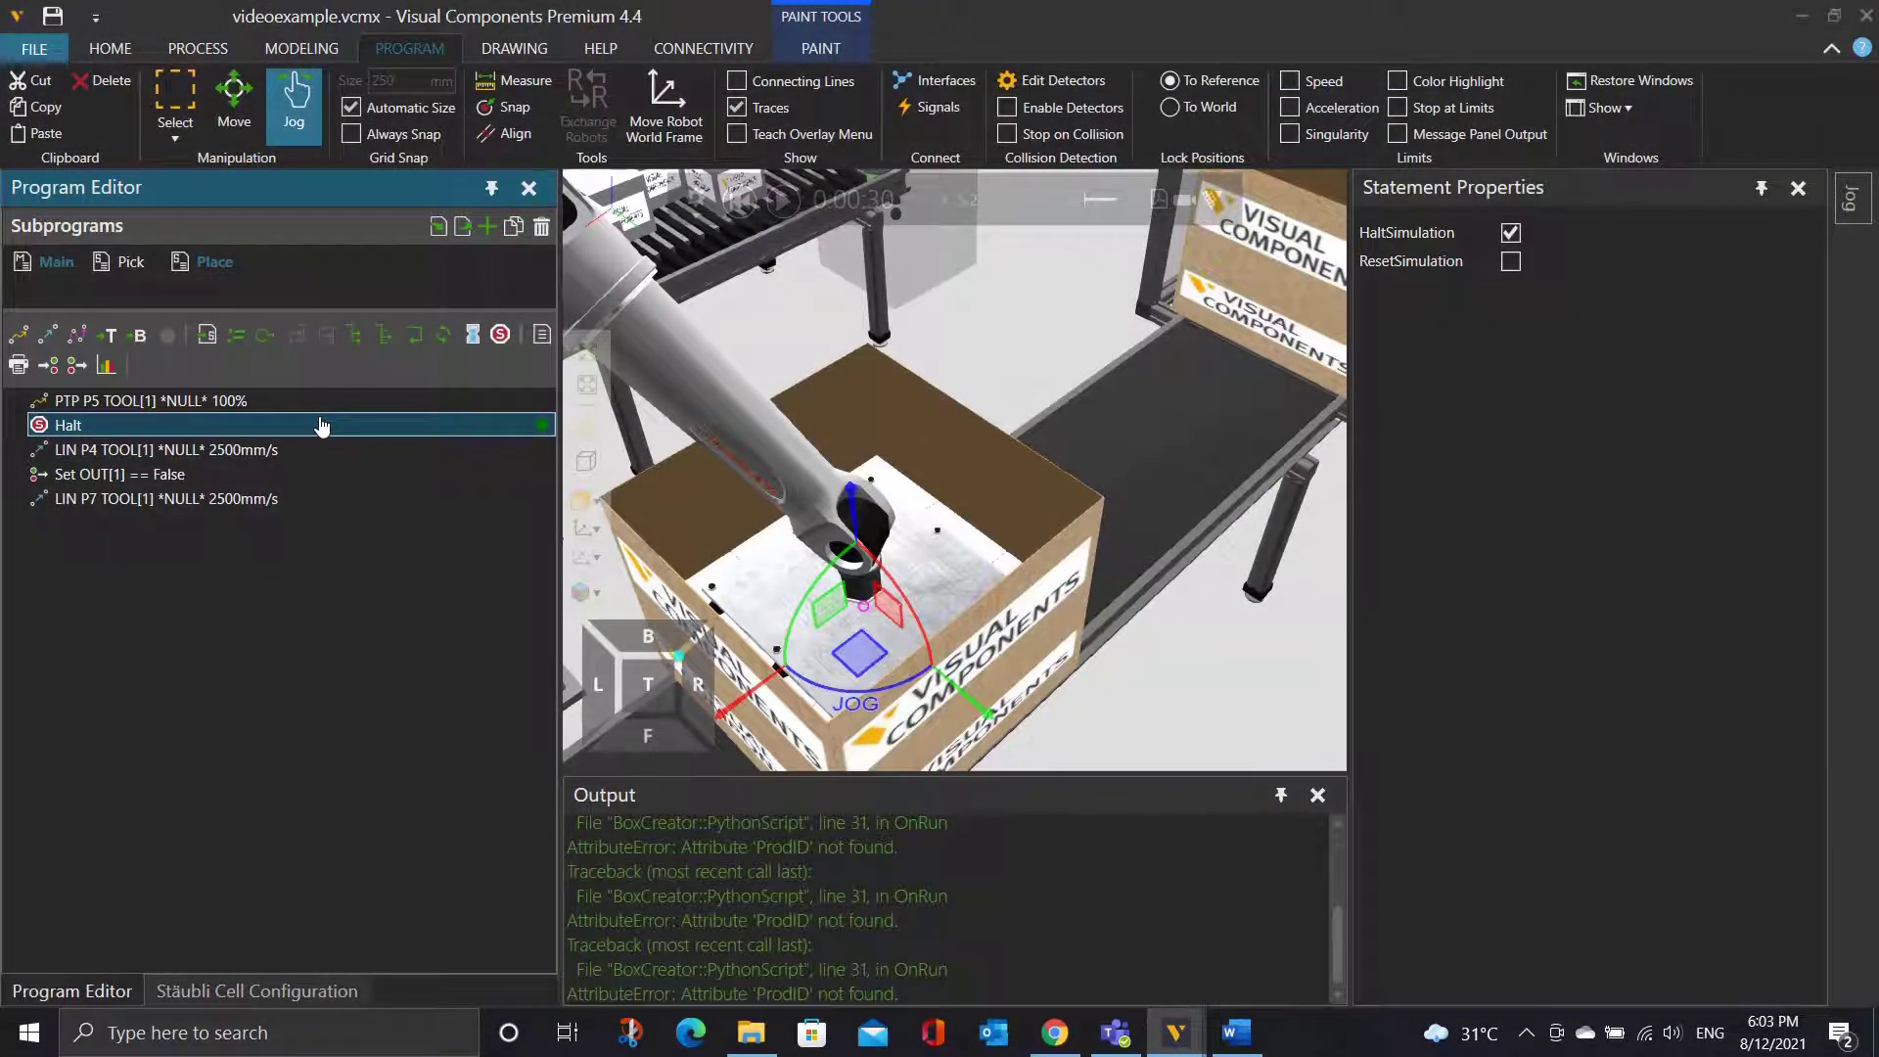
key(Delete)
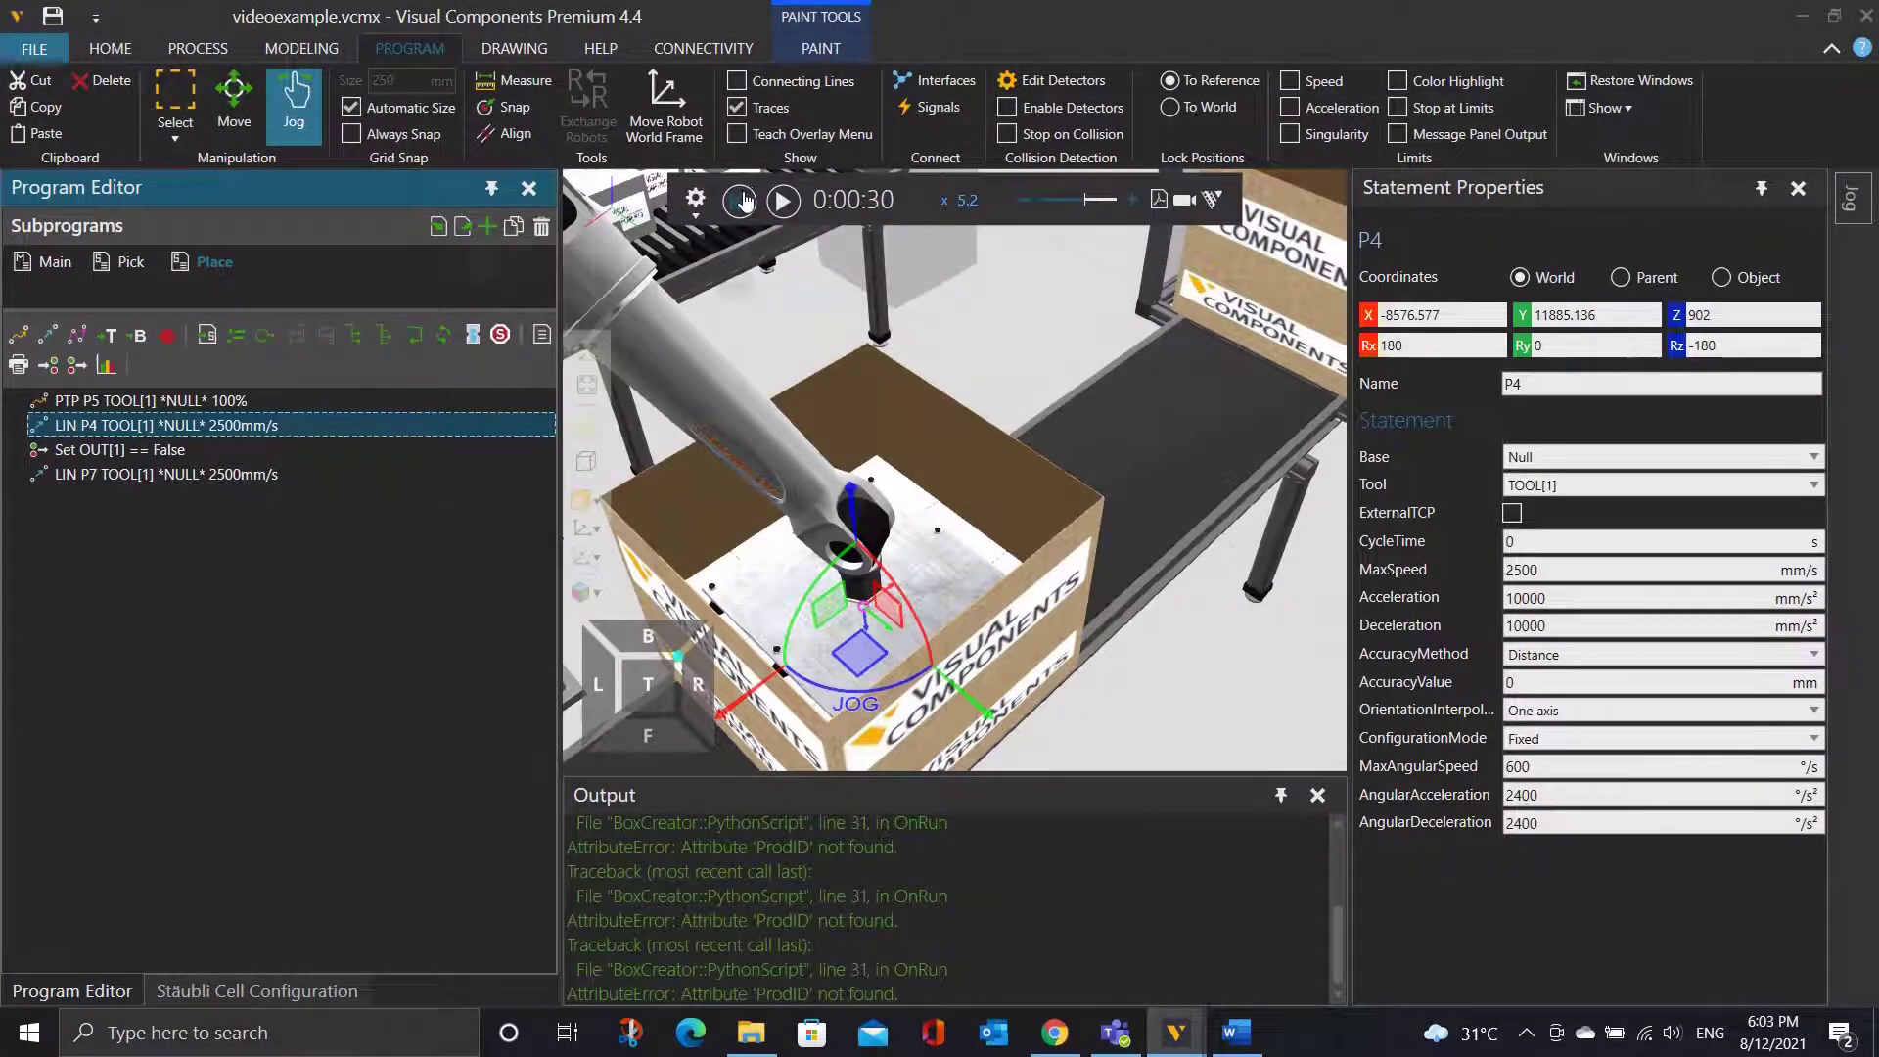
click(743, 200)
click(783, 201)
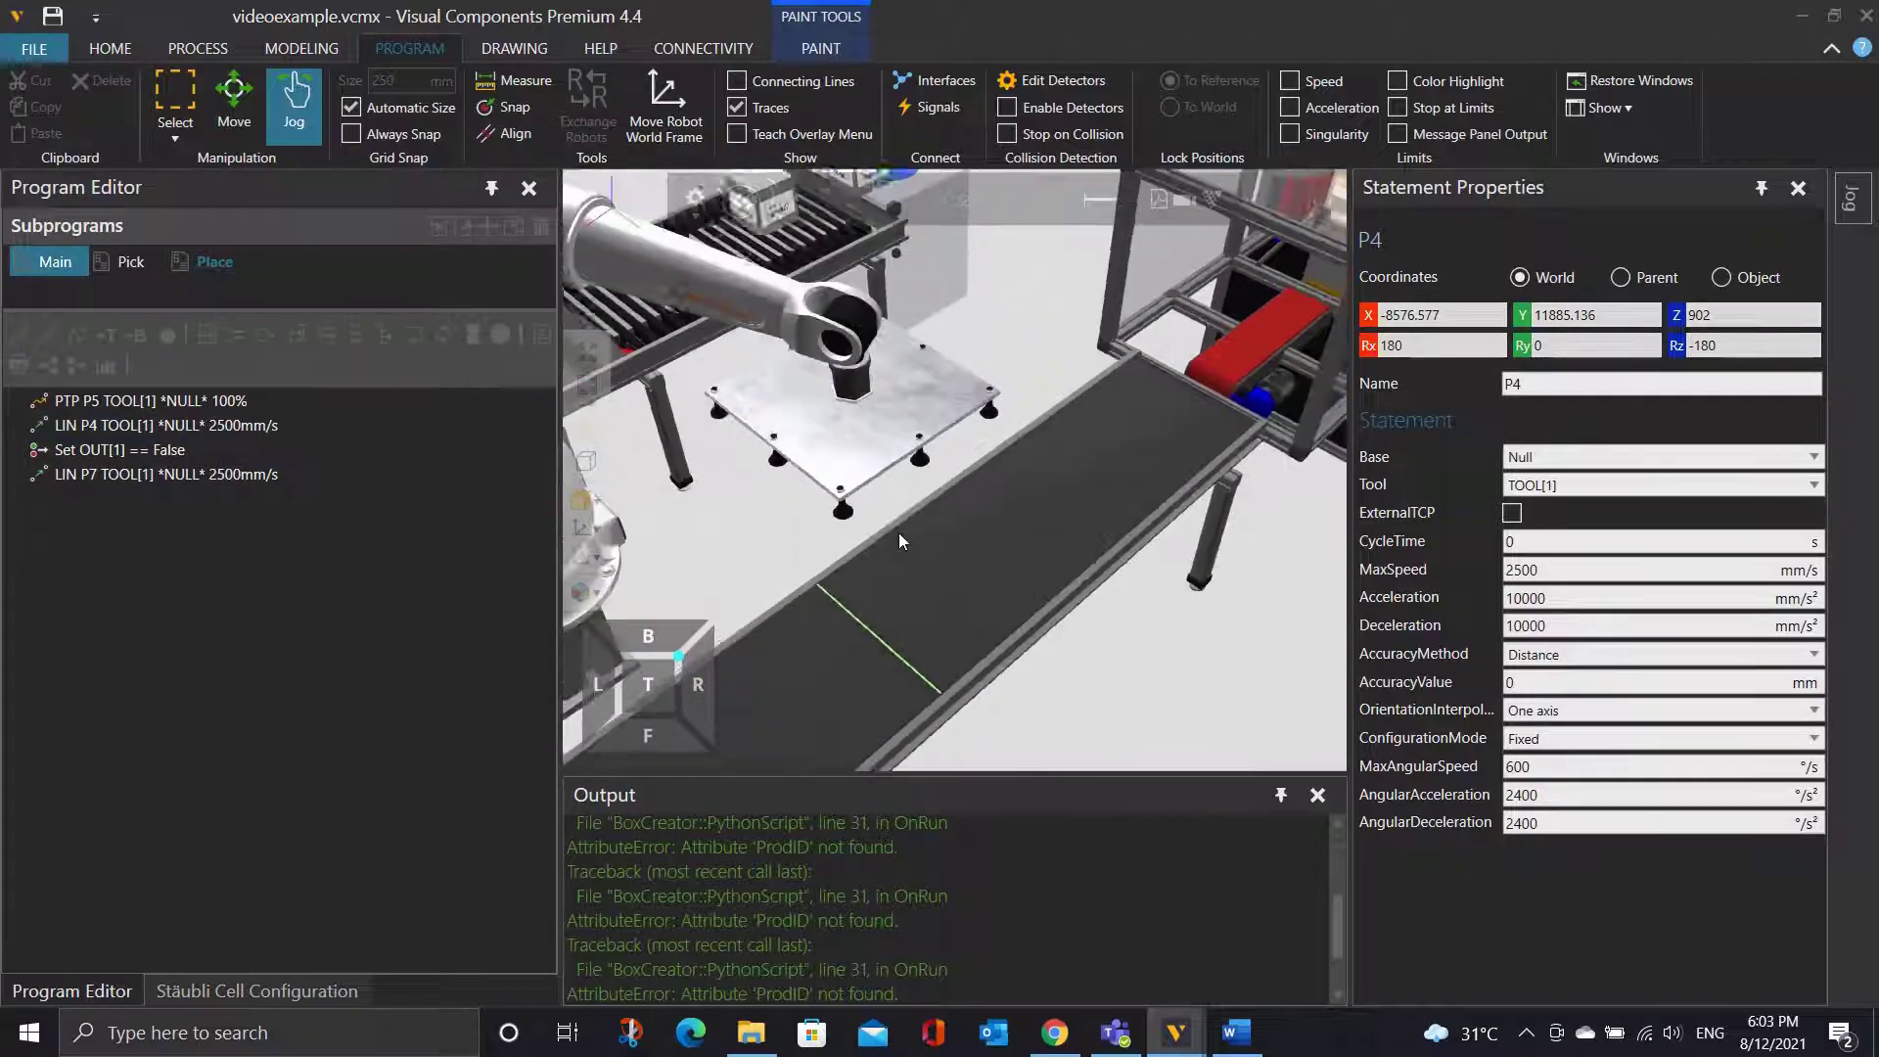
scroll(900, 534, down, 5)
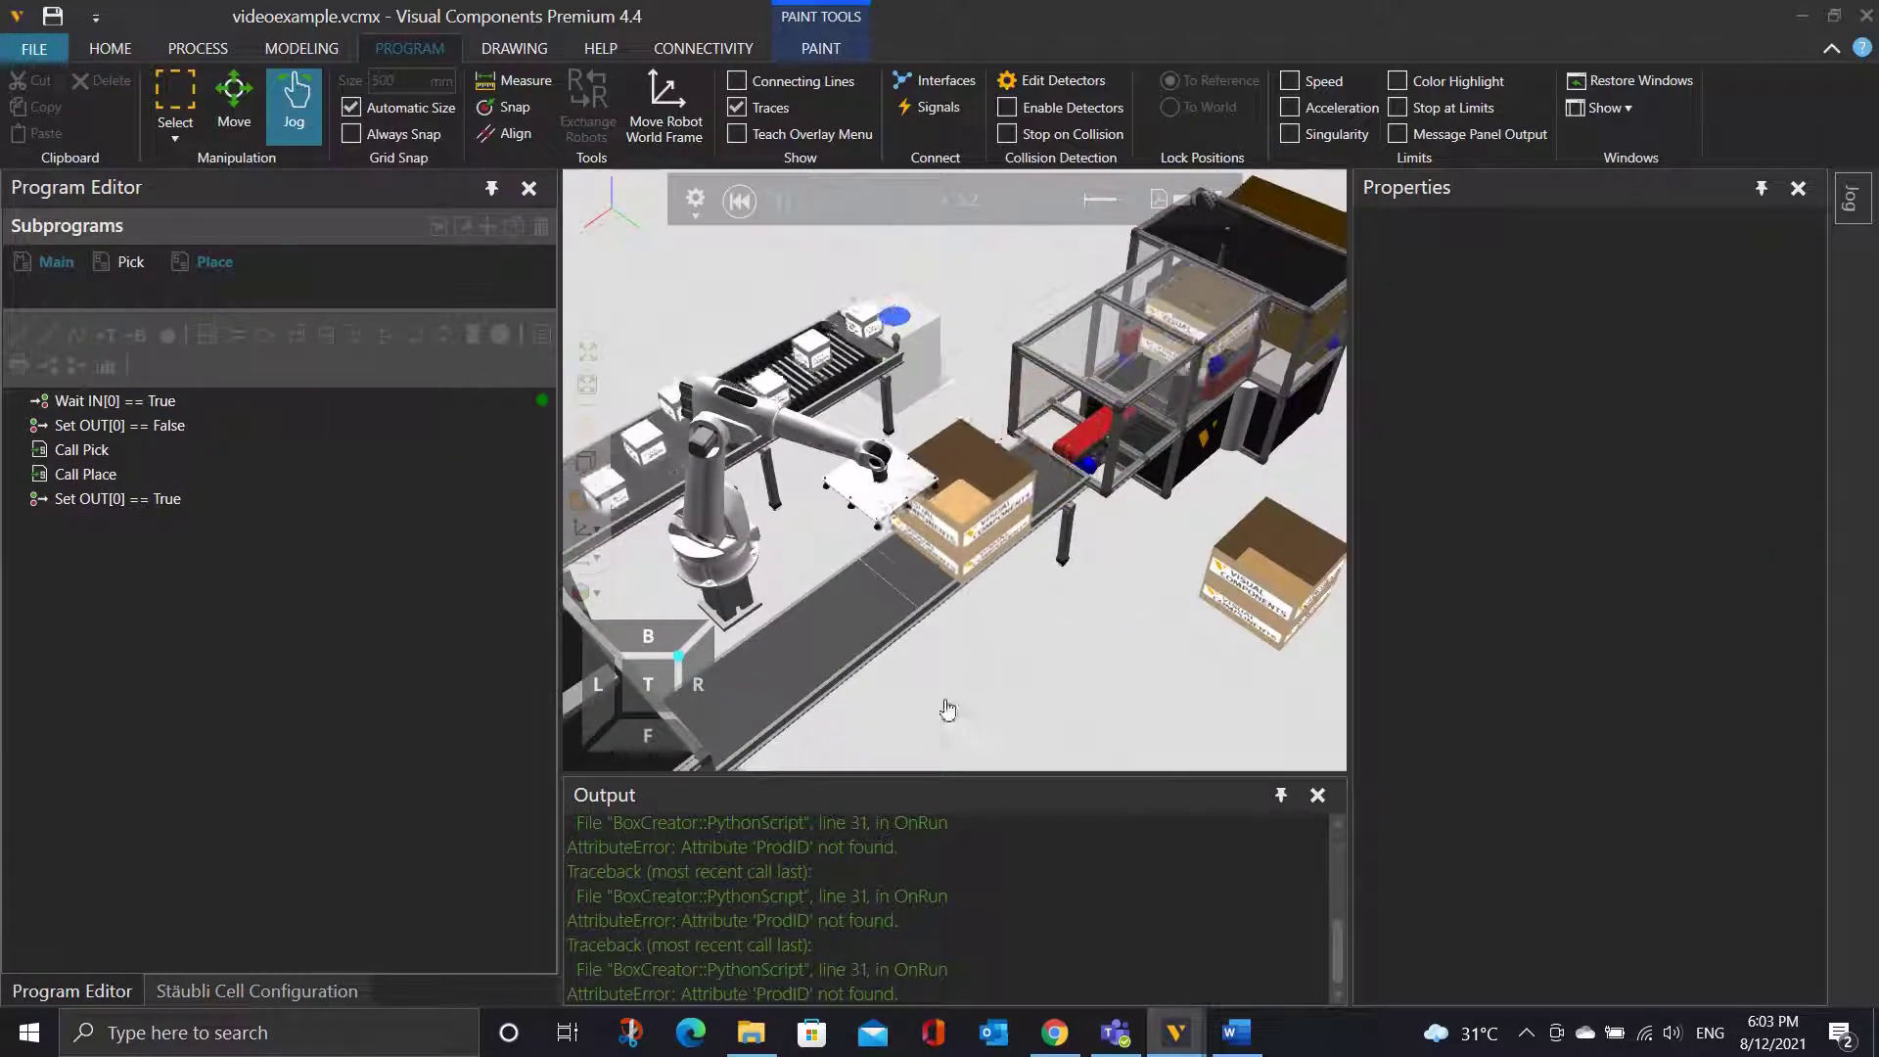
right_drag(948, 708, 1037, 637)
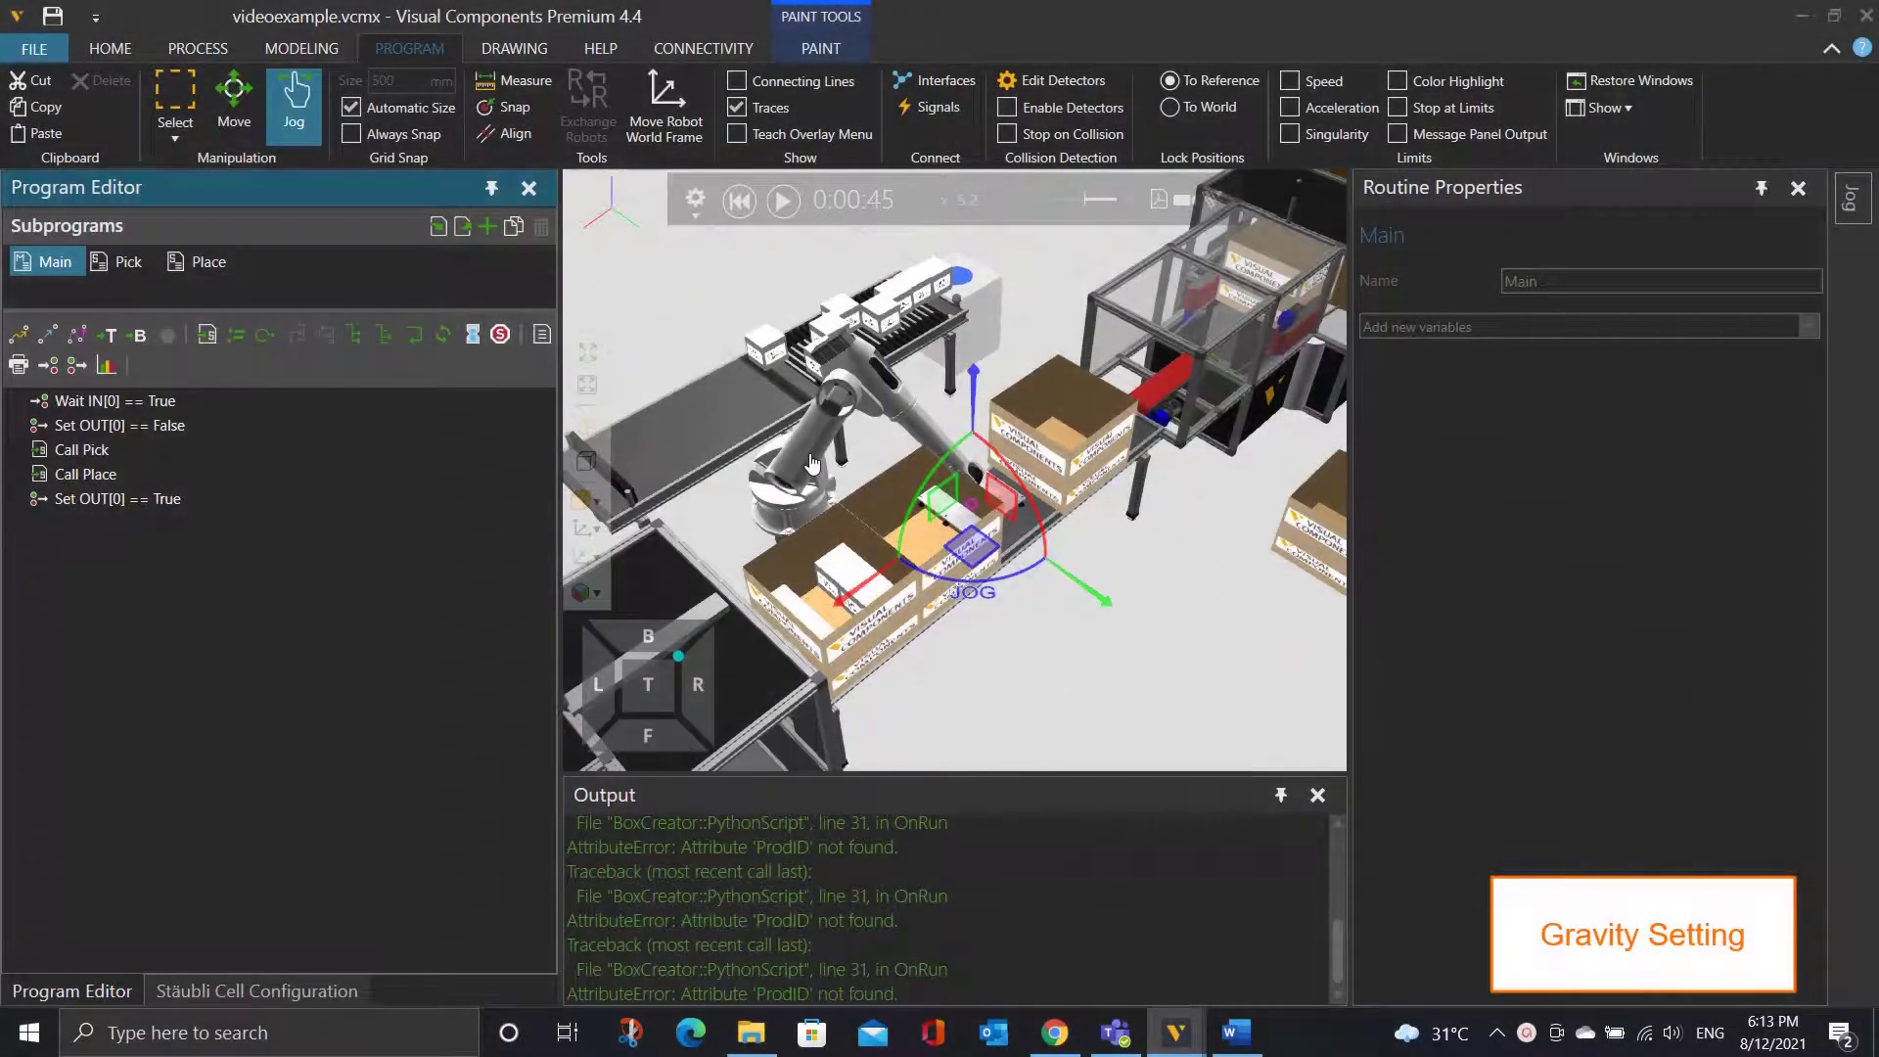
Set the release gravity direction of the robot's output 1 signal action to 0.2 mm.
click(810, 462)
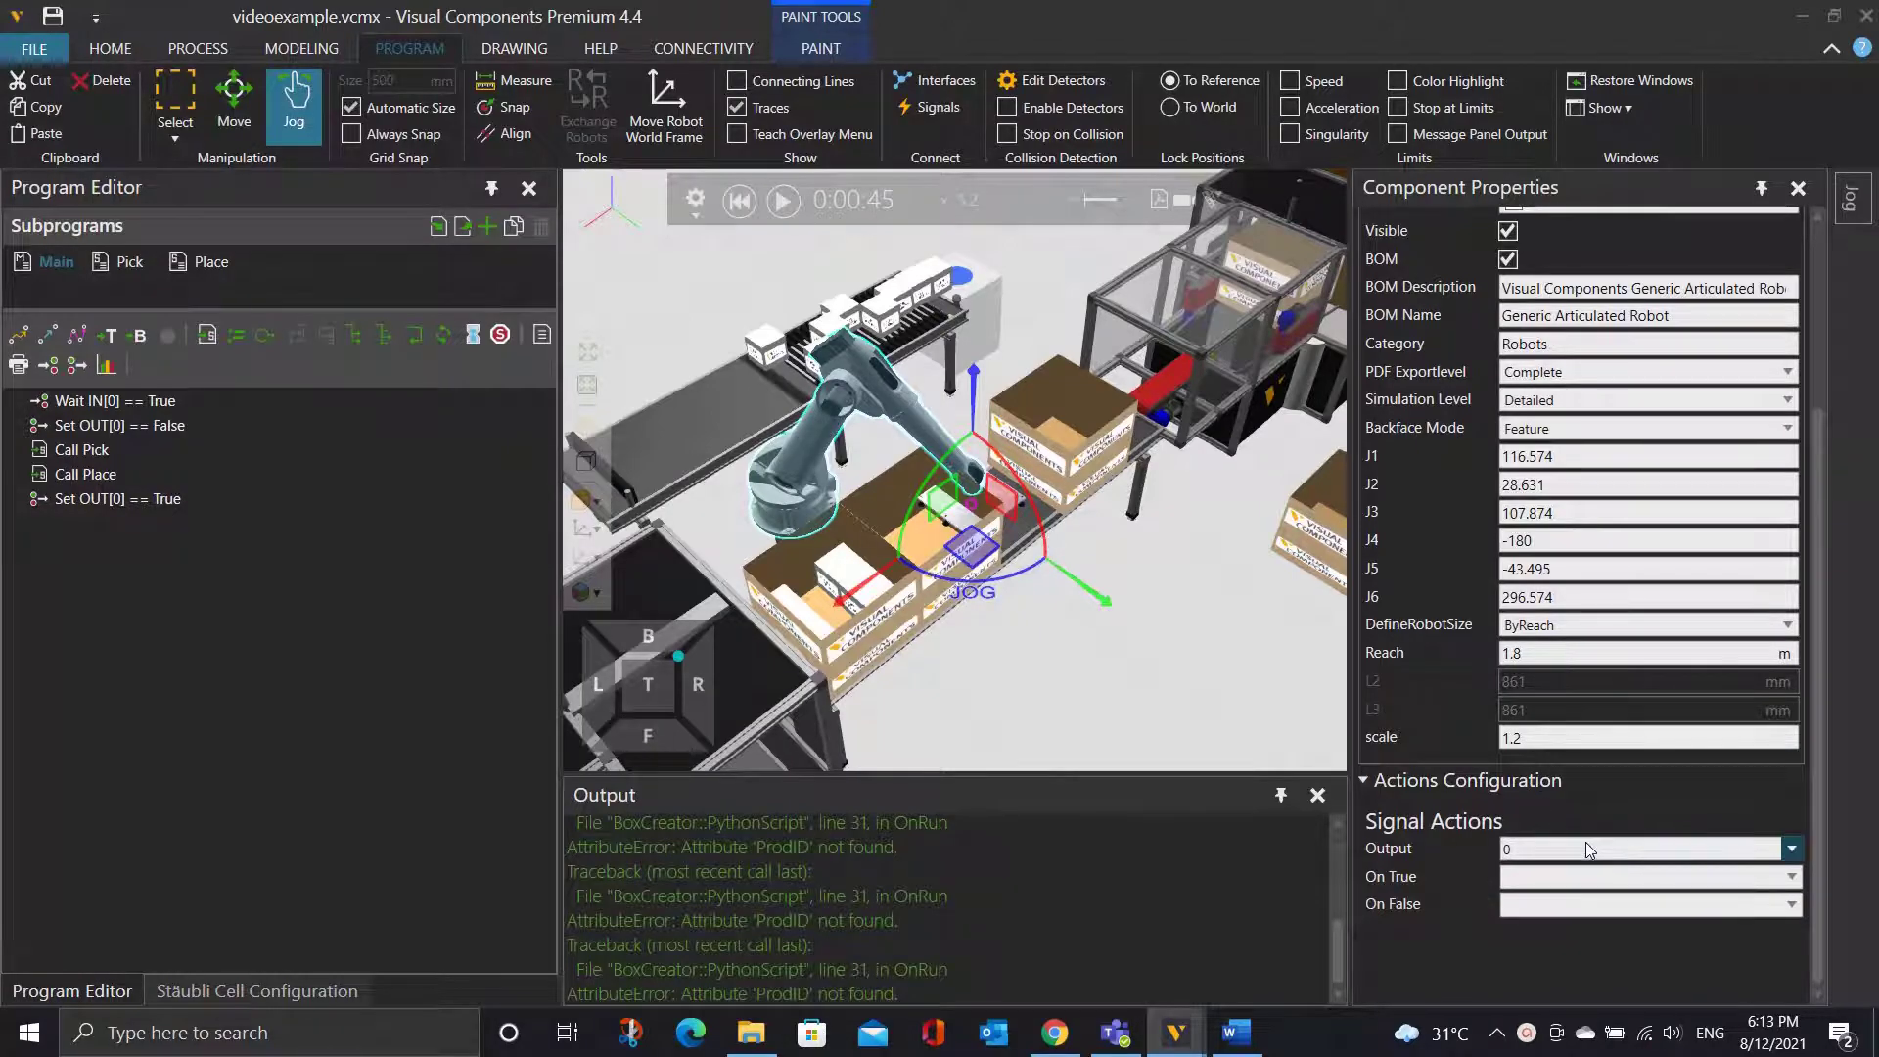
click(1791, 848)
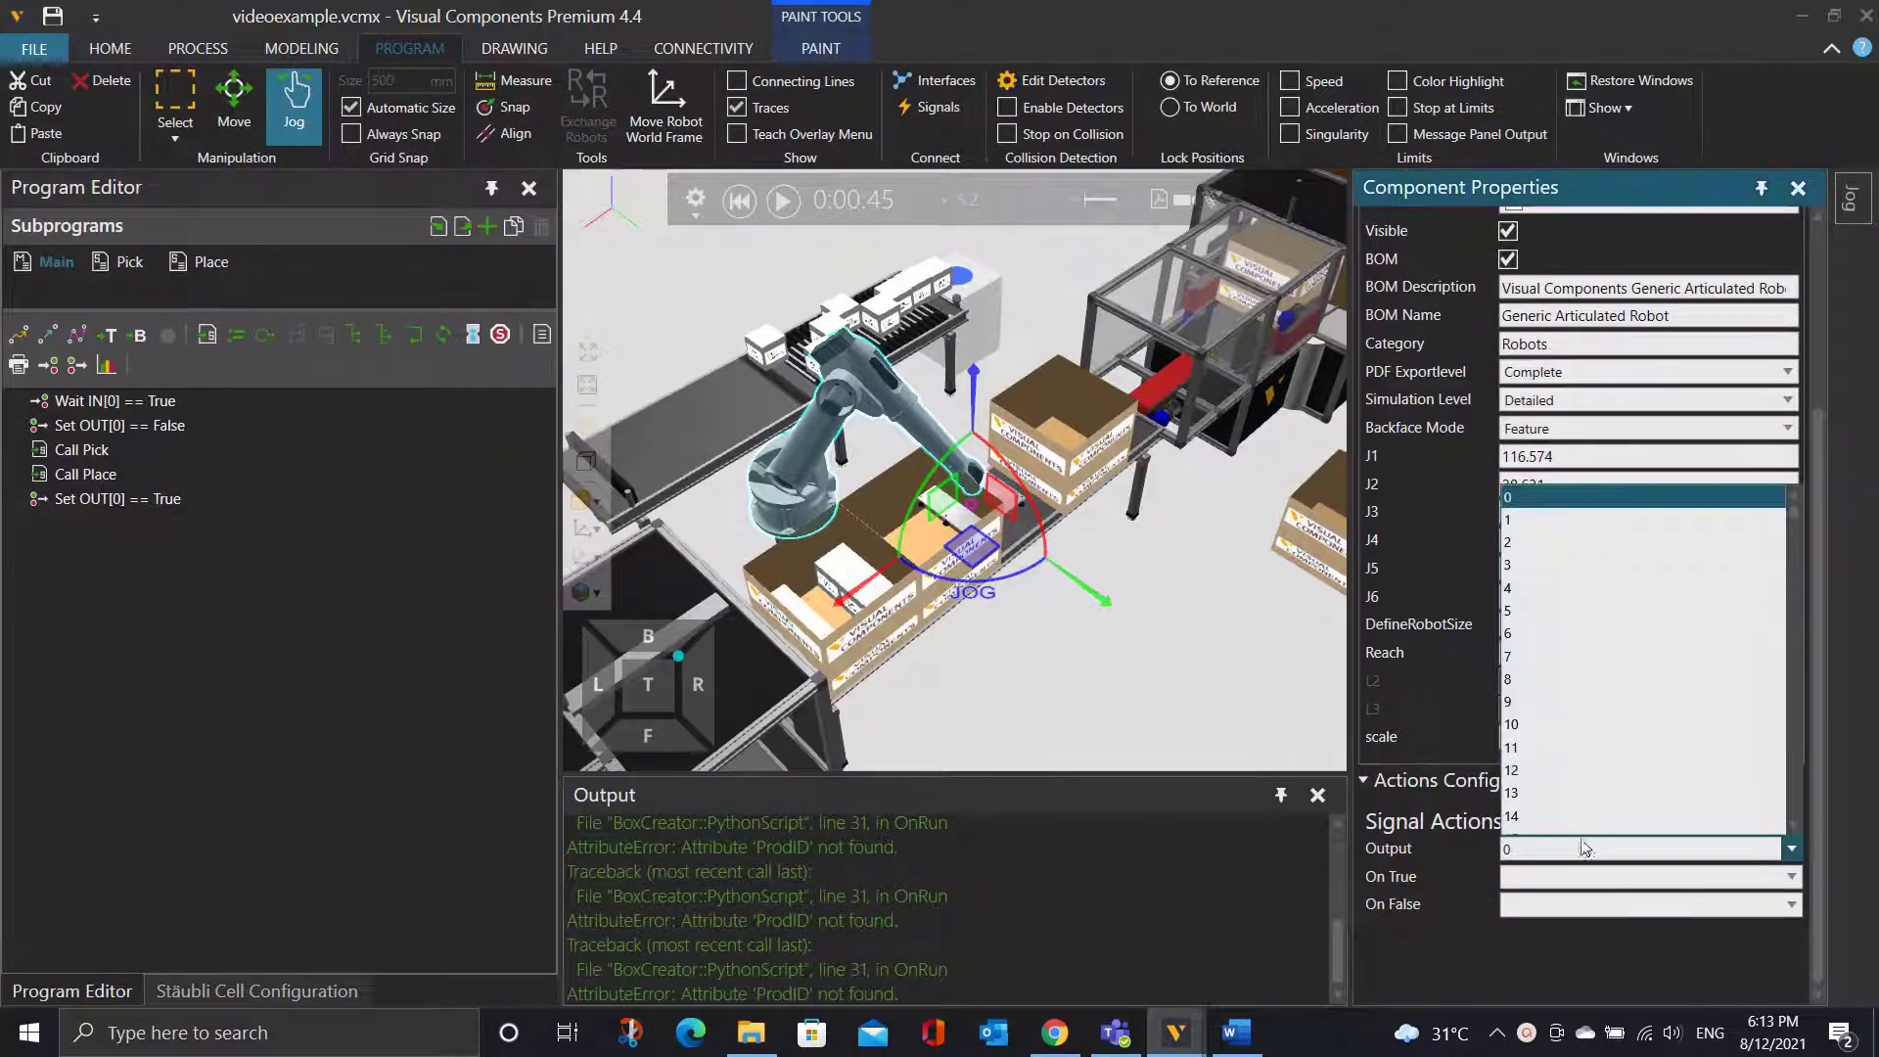
click(1556, 518)
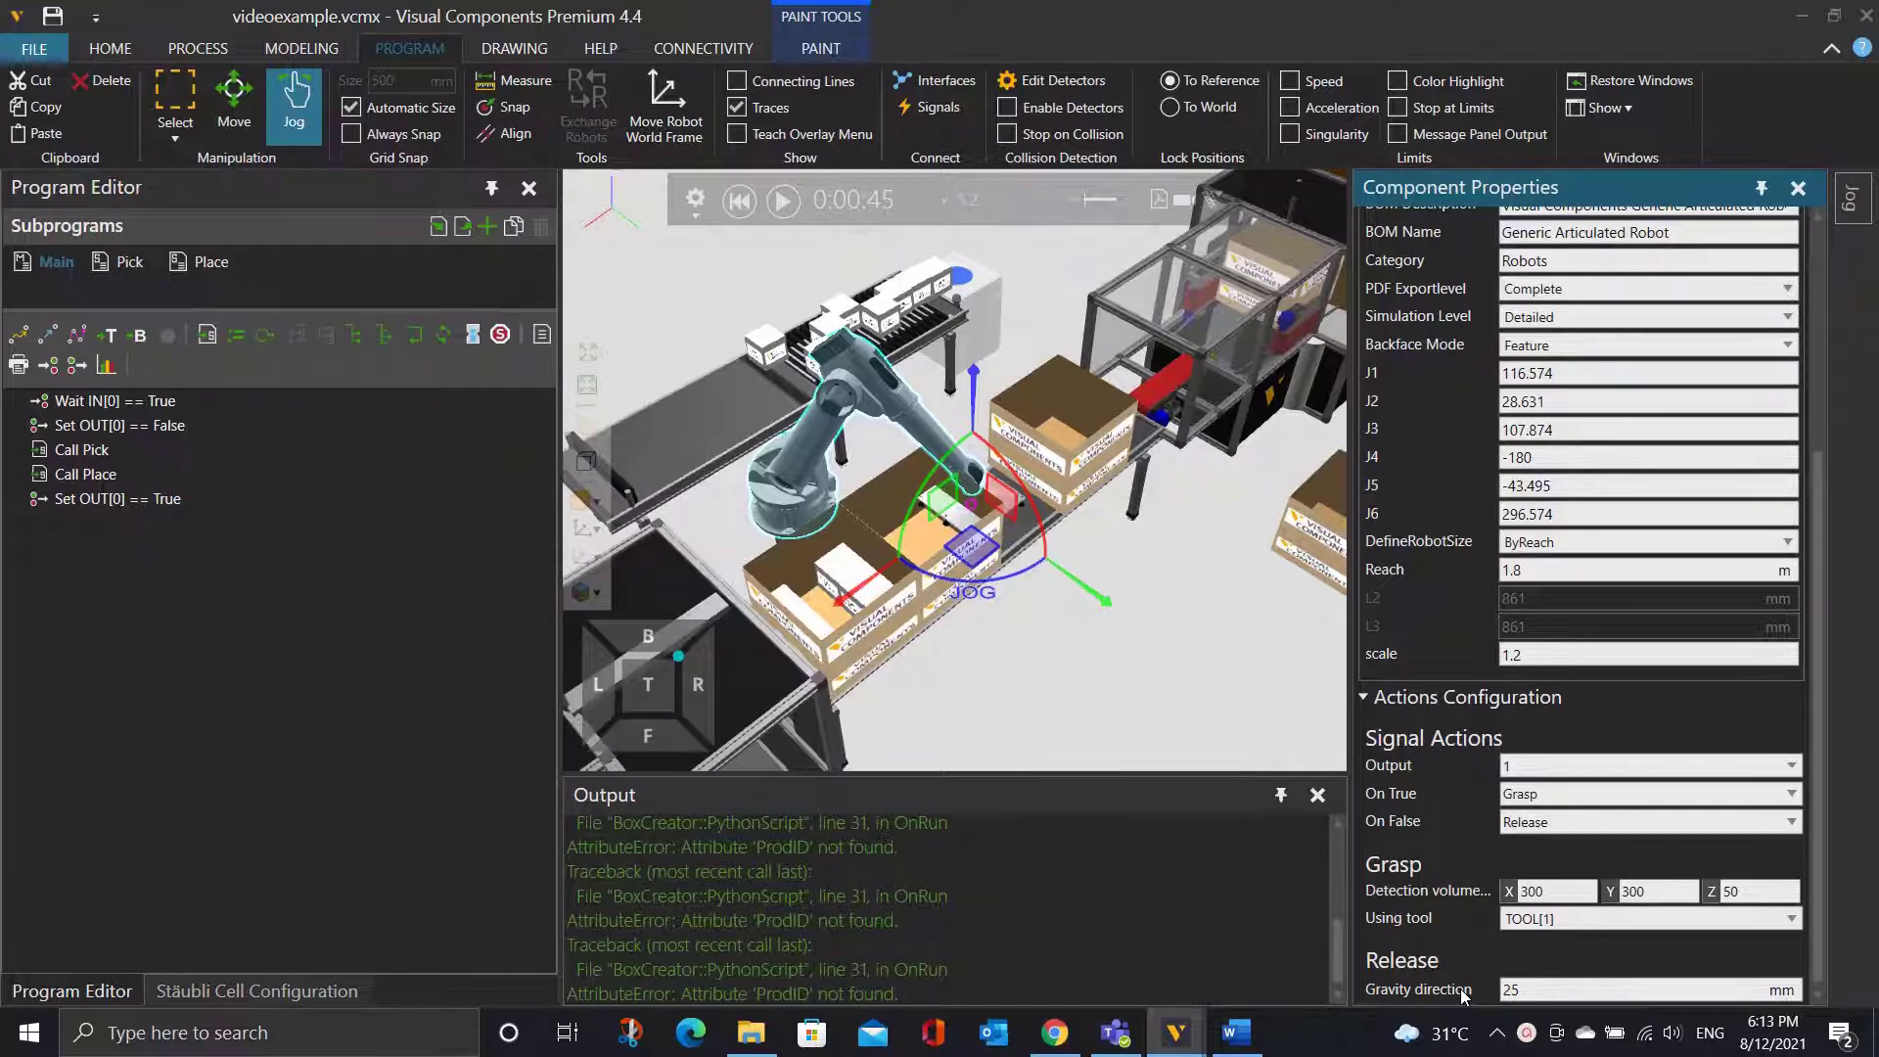
drag(1547, 985, 1509, 989)
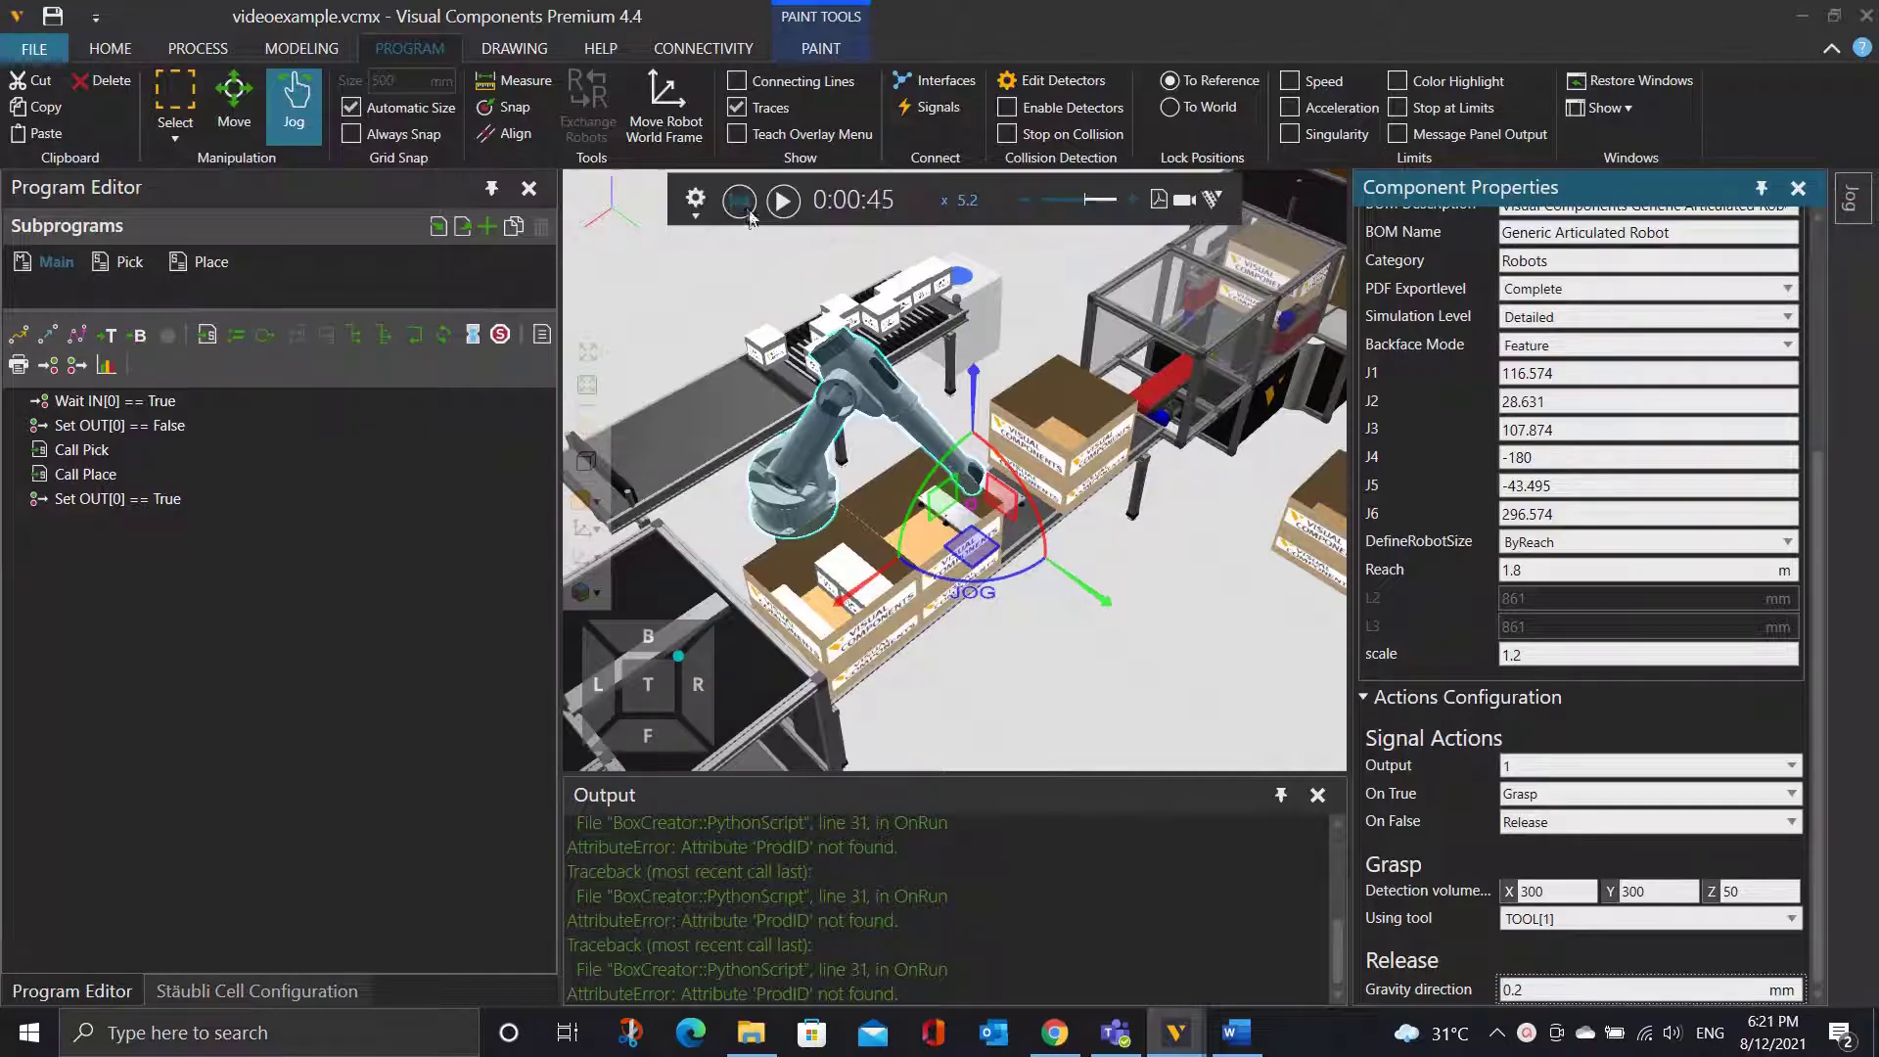
Reset and run the simulation to check how the robot releases the boxes, and pause it to inspect the line.
click(739, 201)
click(782, 202)
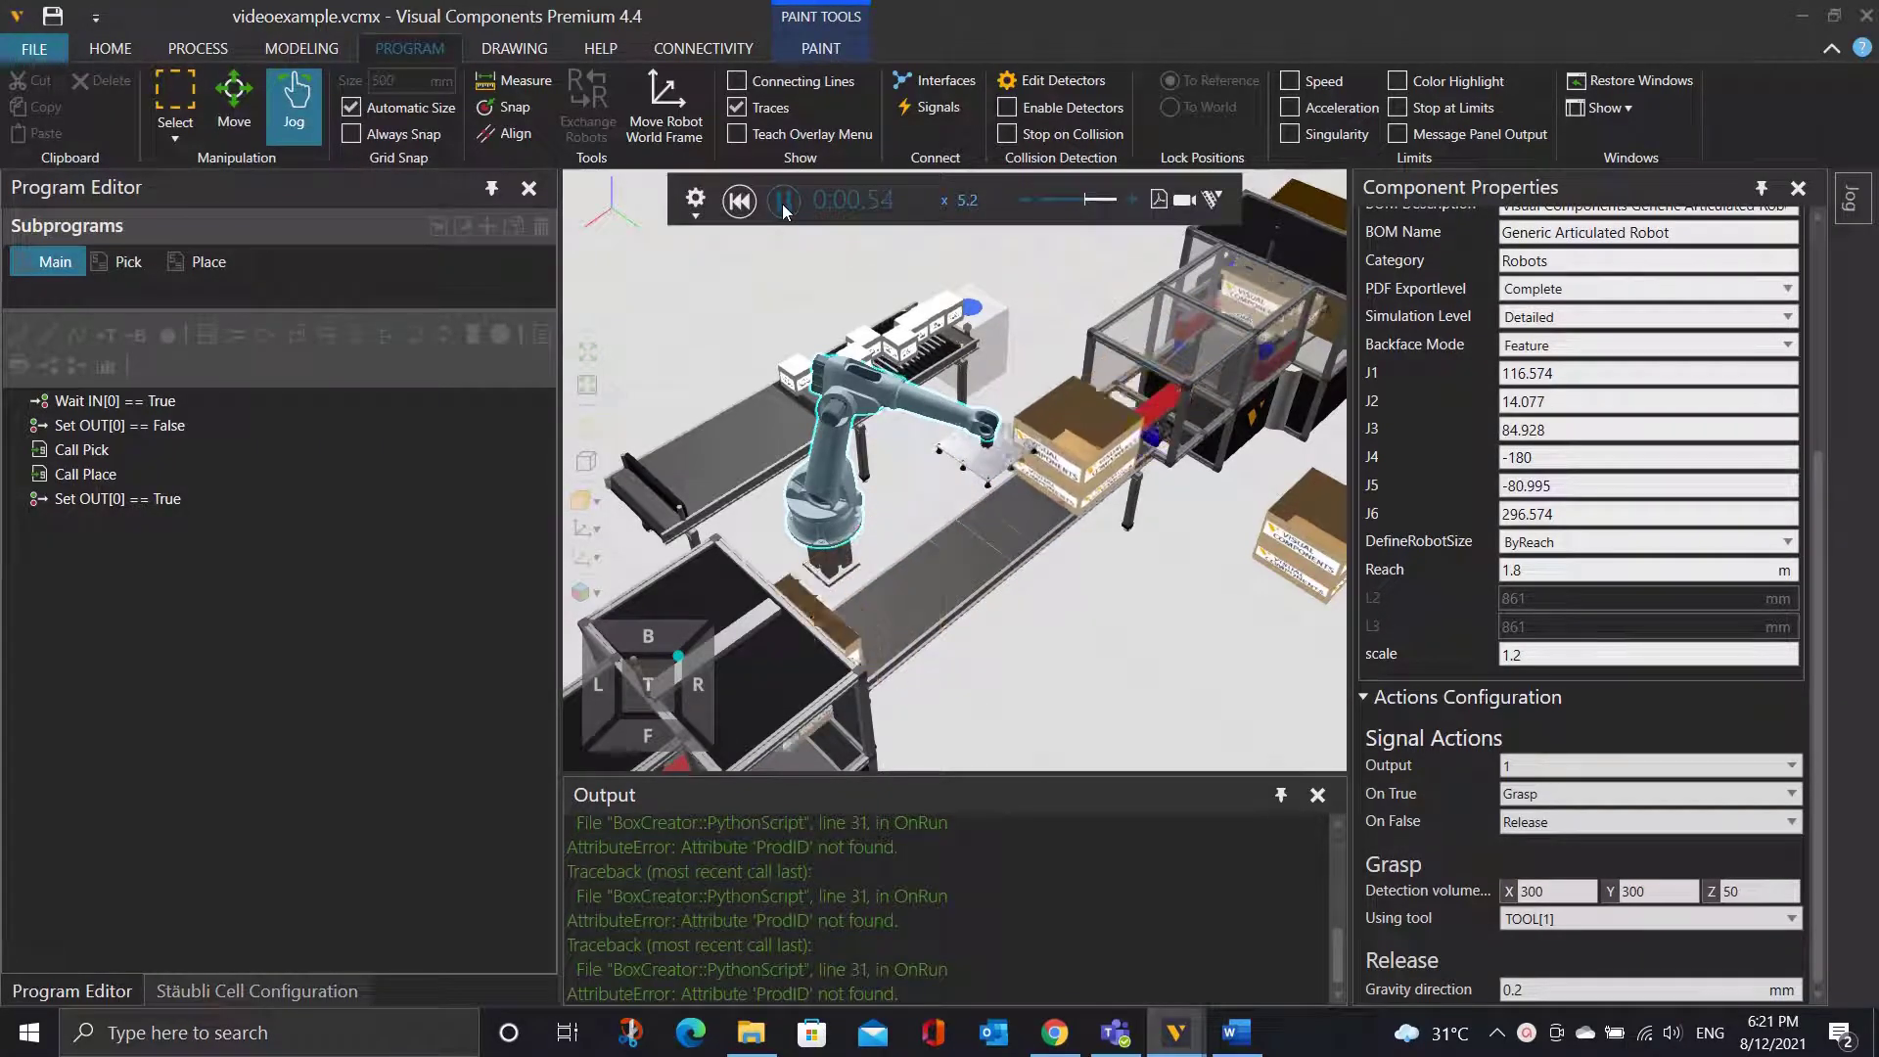
click(783, 204)
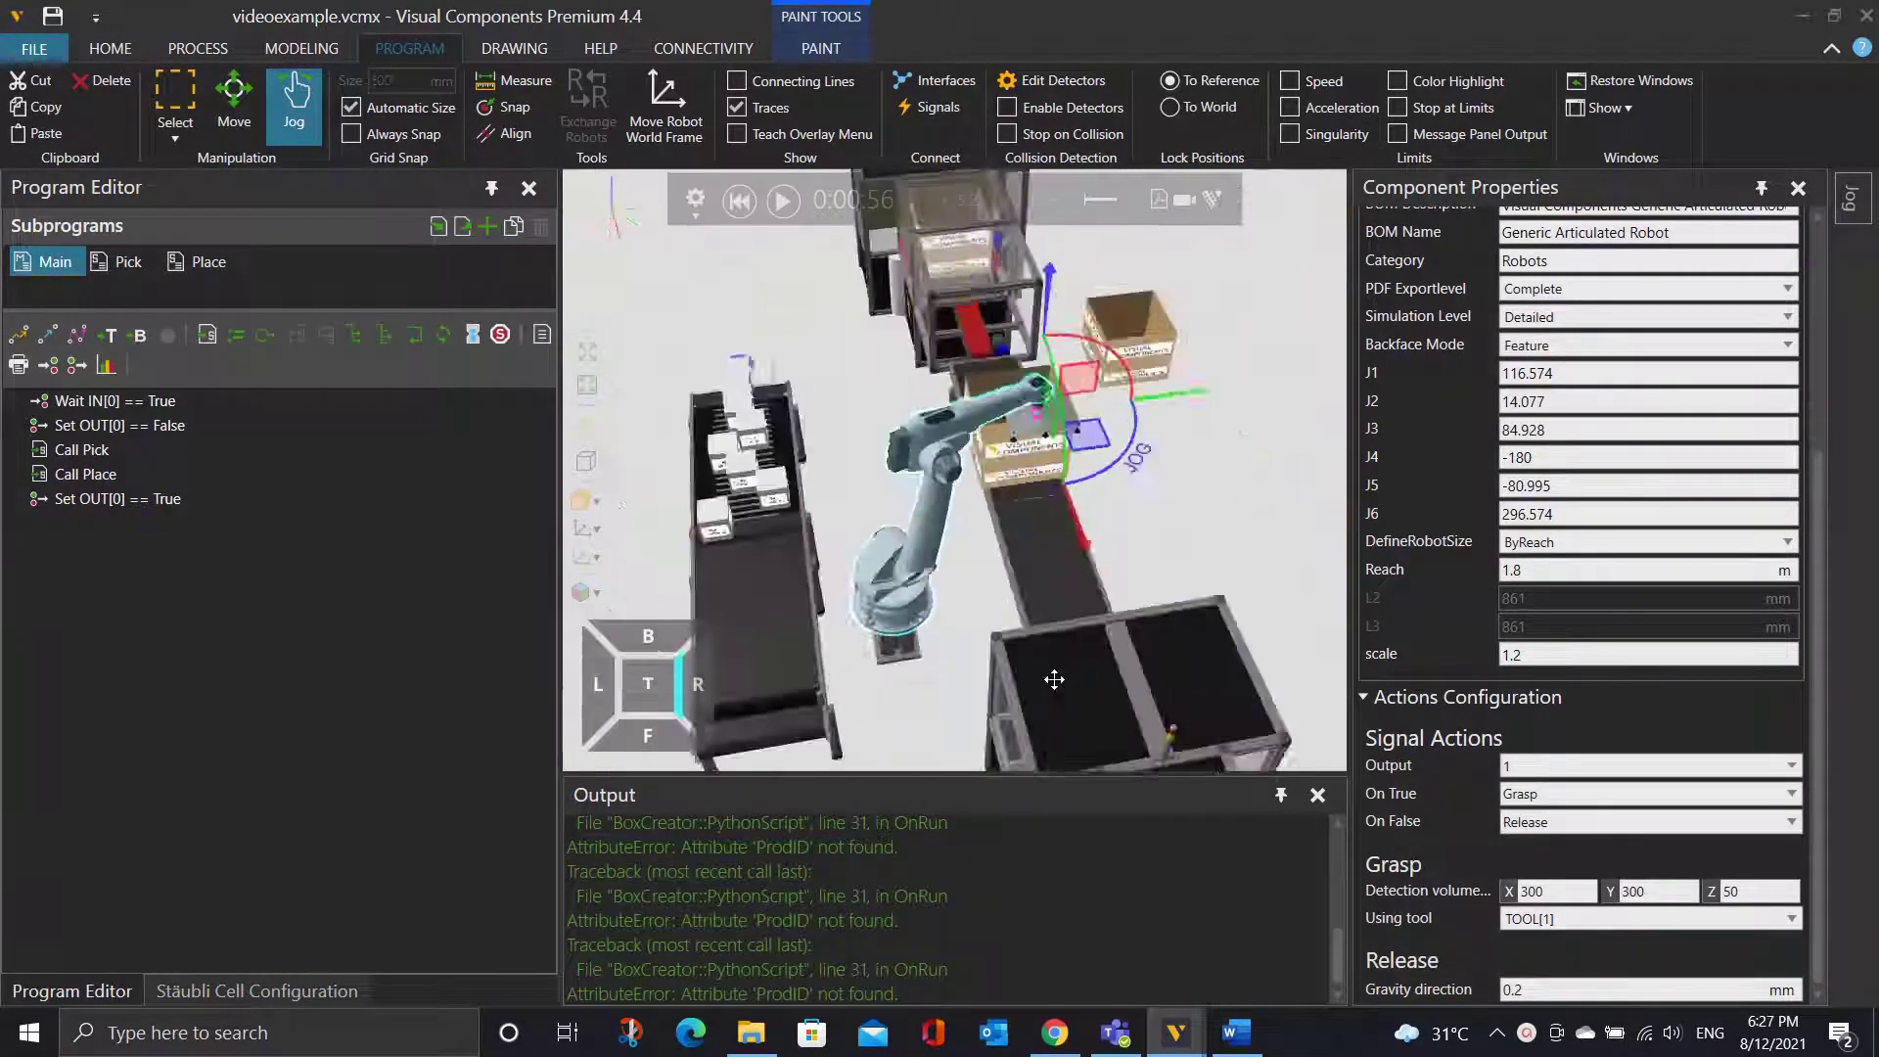
right_drag(1048, 675, 769, 654)
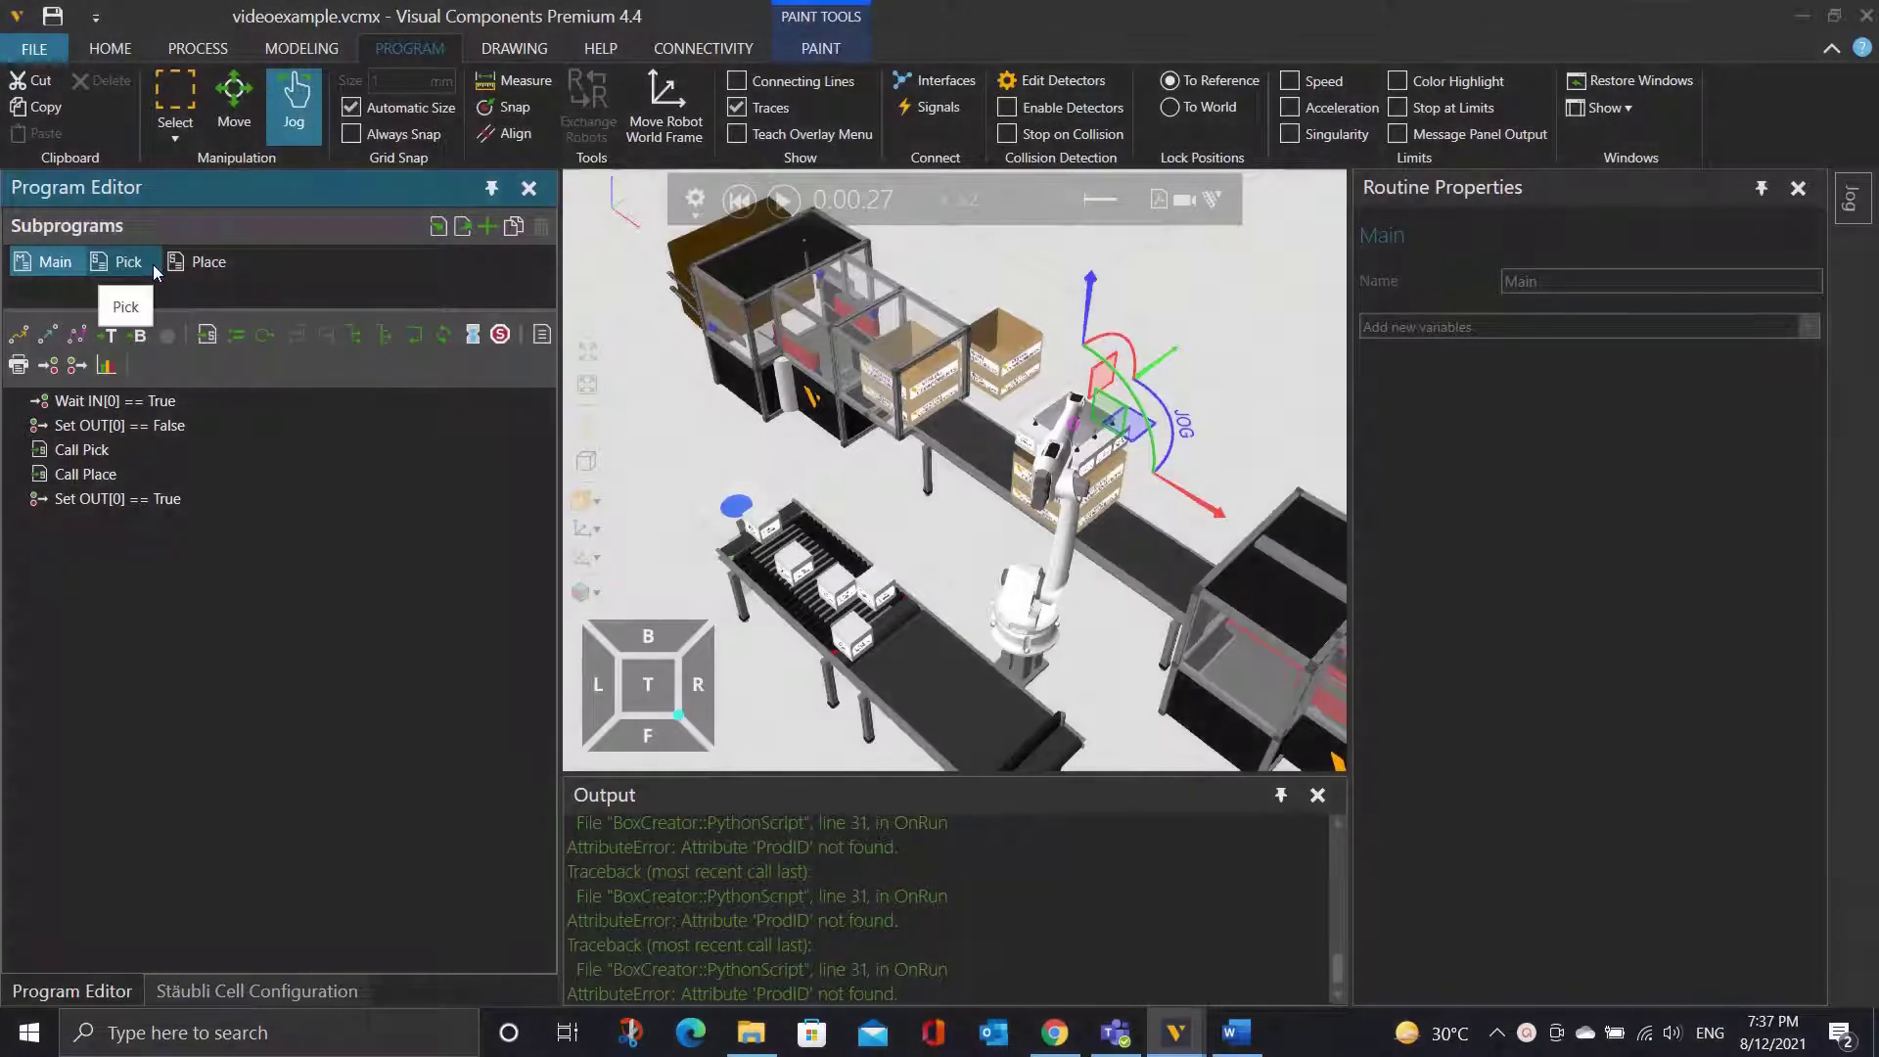
In the Pick subprogram, add a set-output statement after the P3 motion, with output port 50 set to True.
click(153, 264)
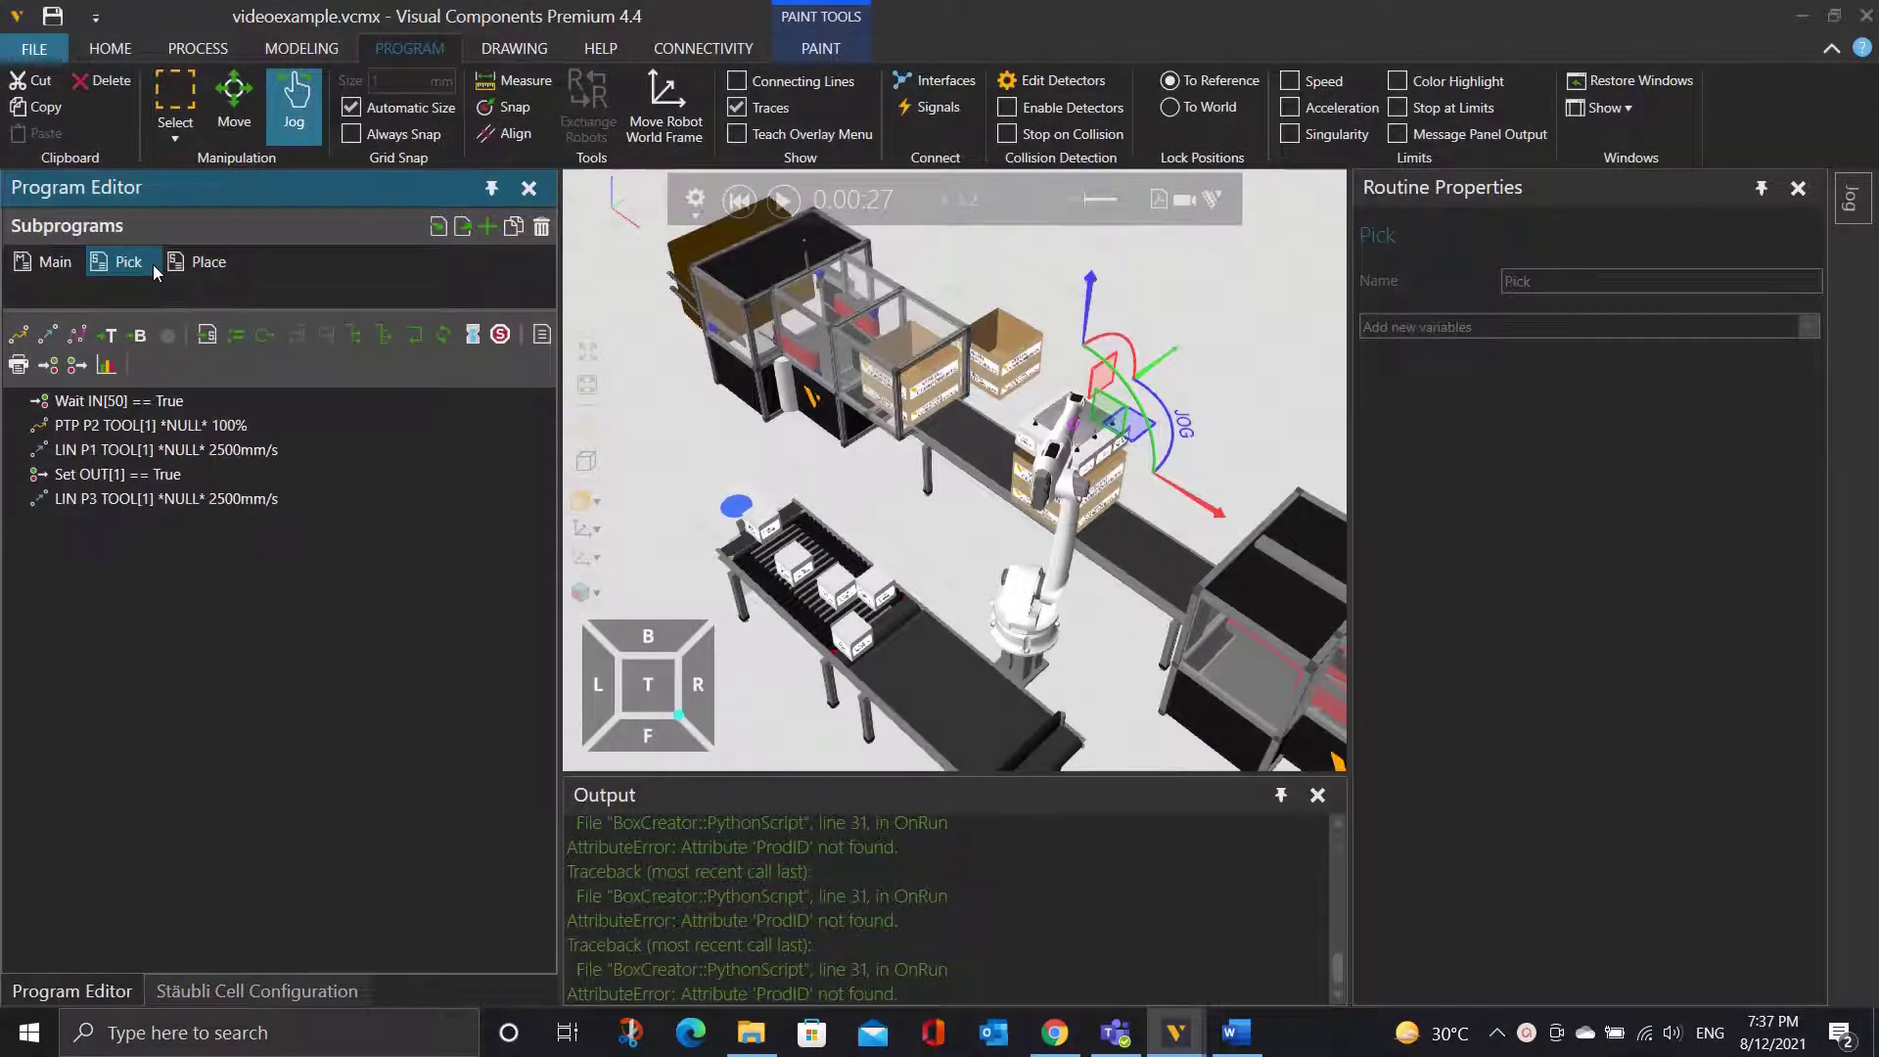
click(326, 496)
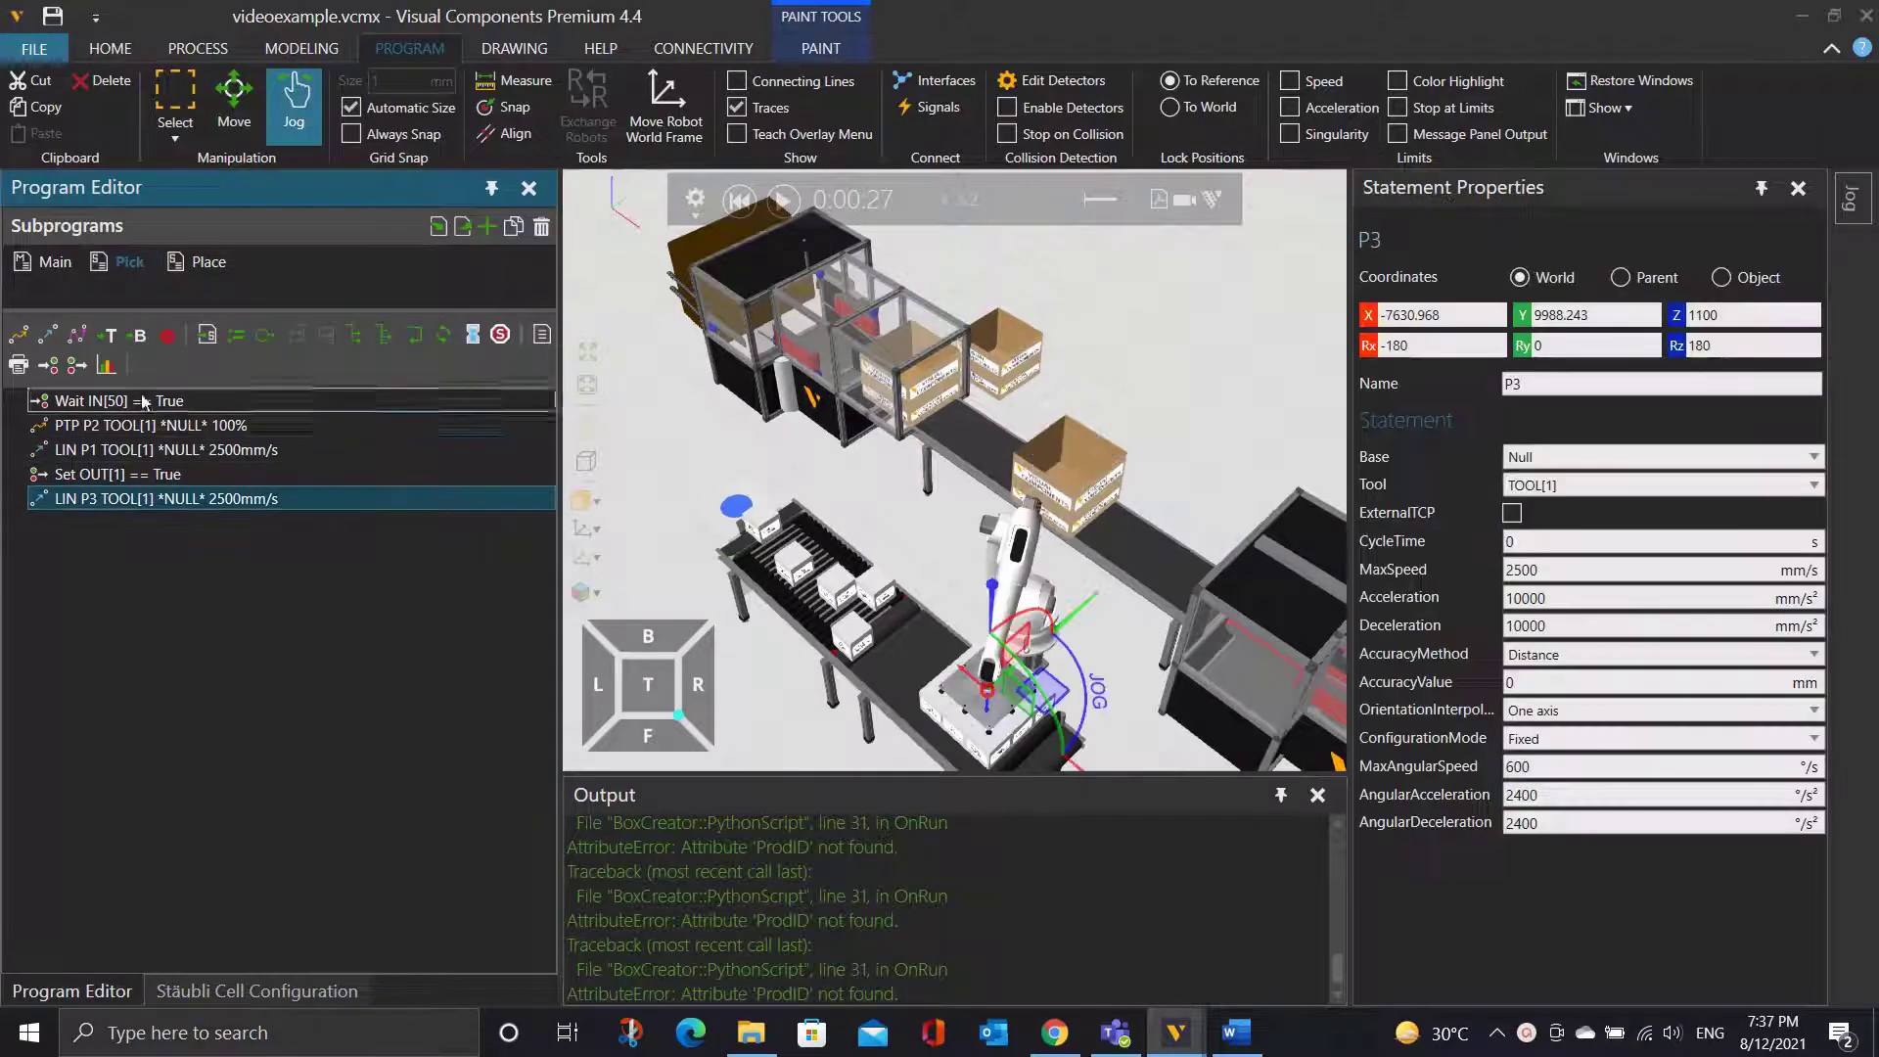
click(76, 365)
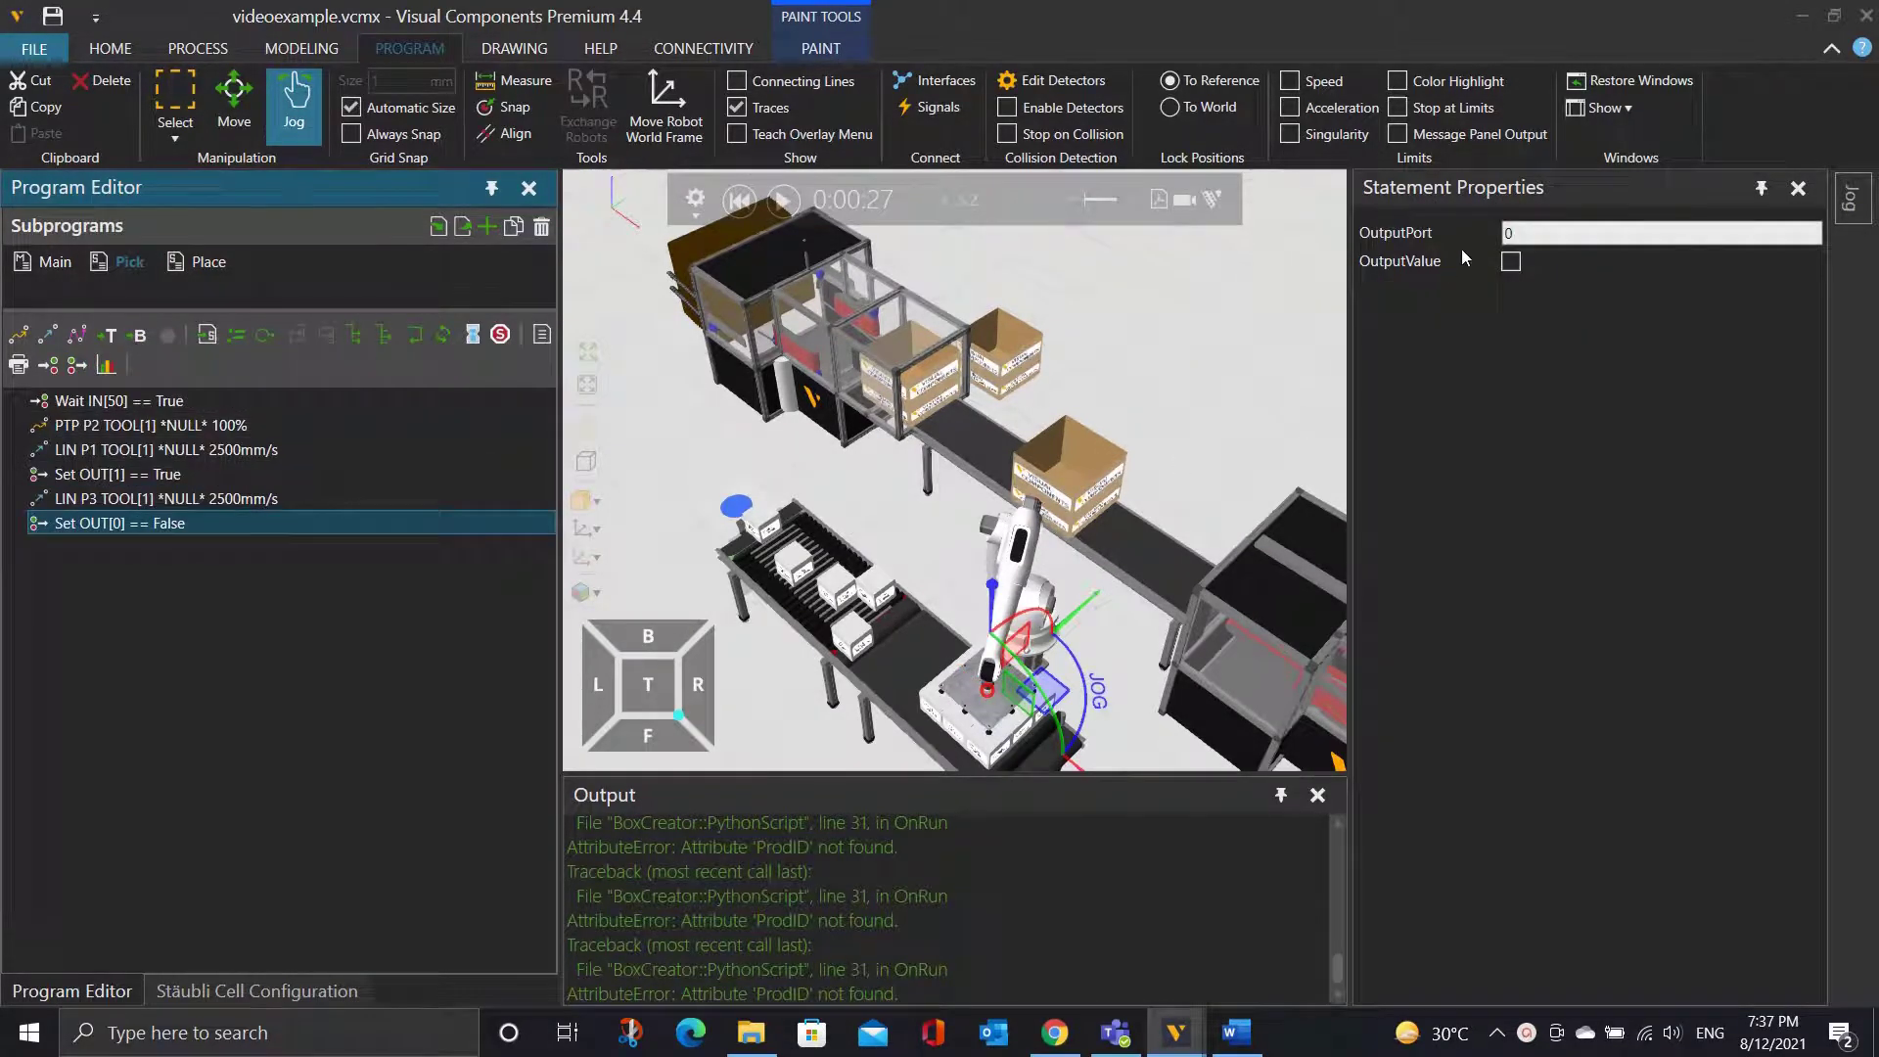
click(1507, 232)
text(5)
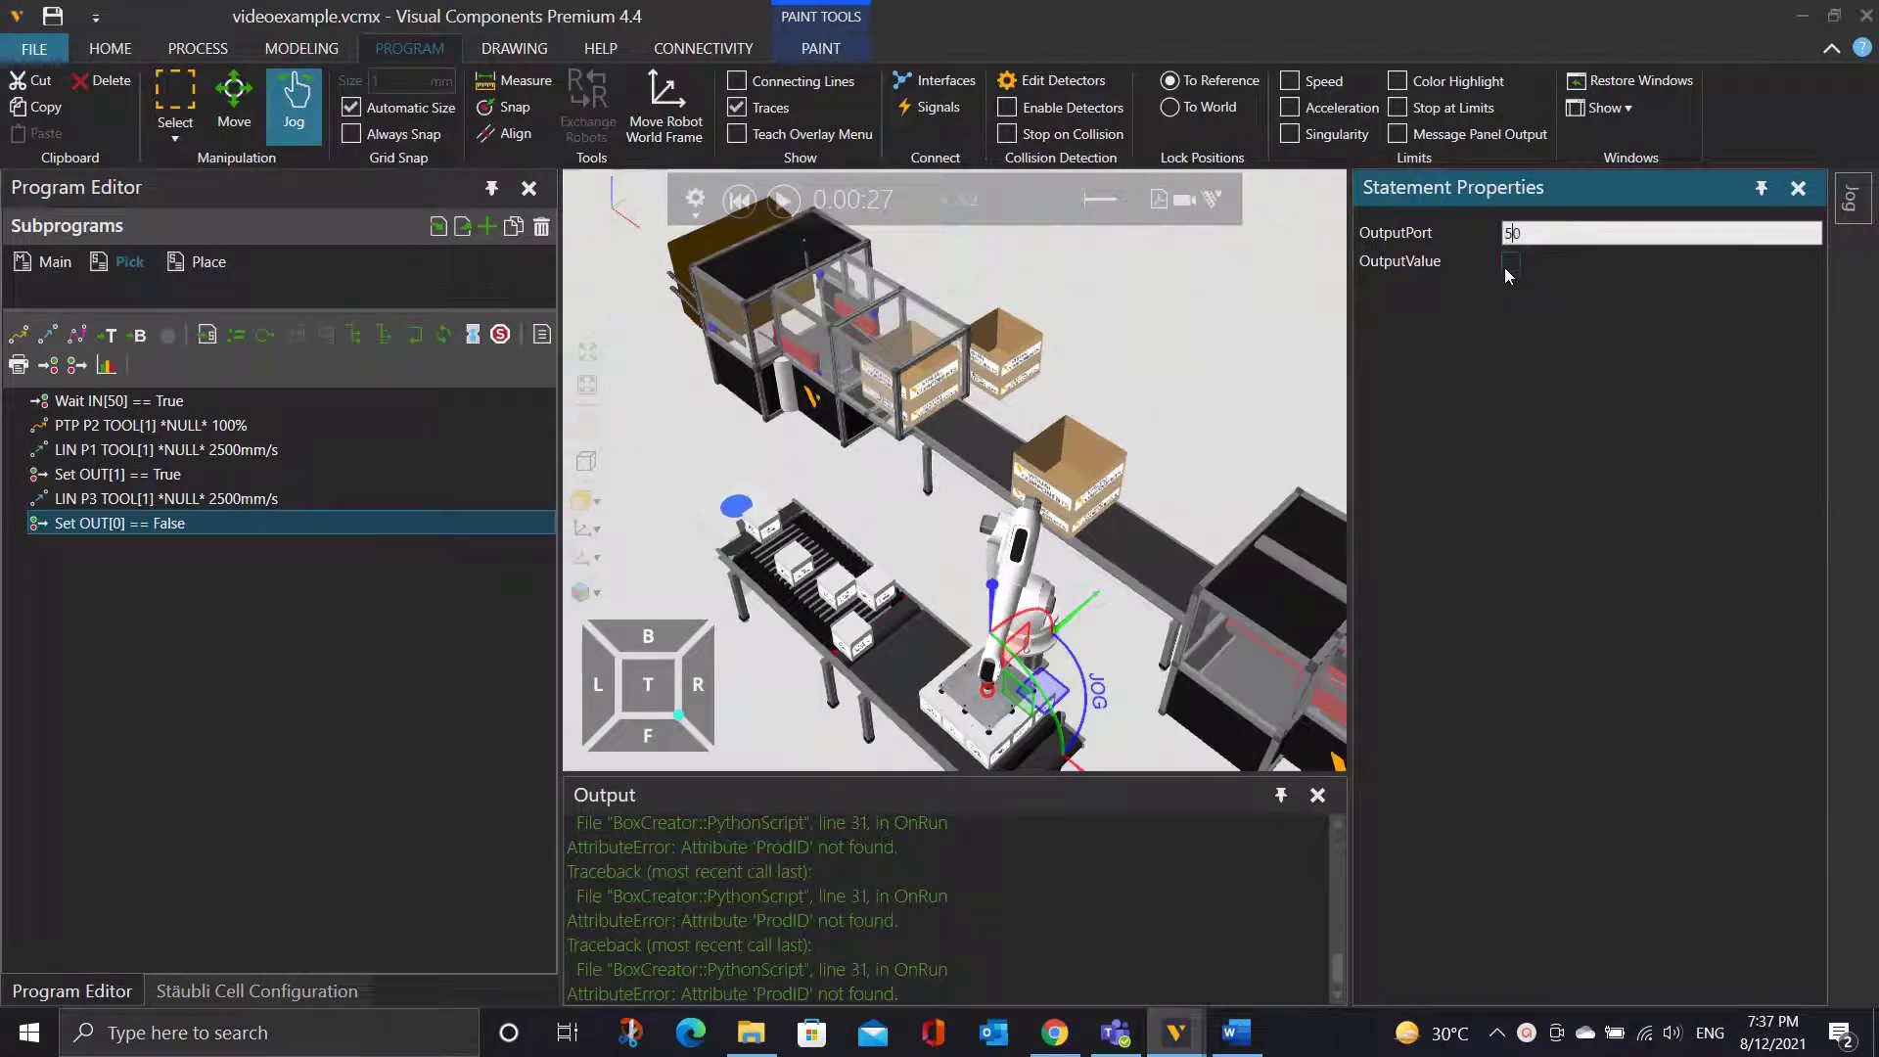
click(1508, 262)
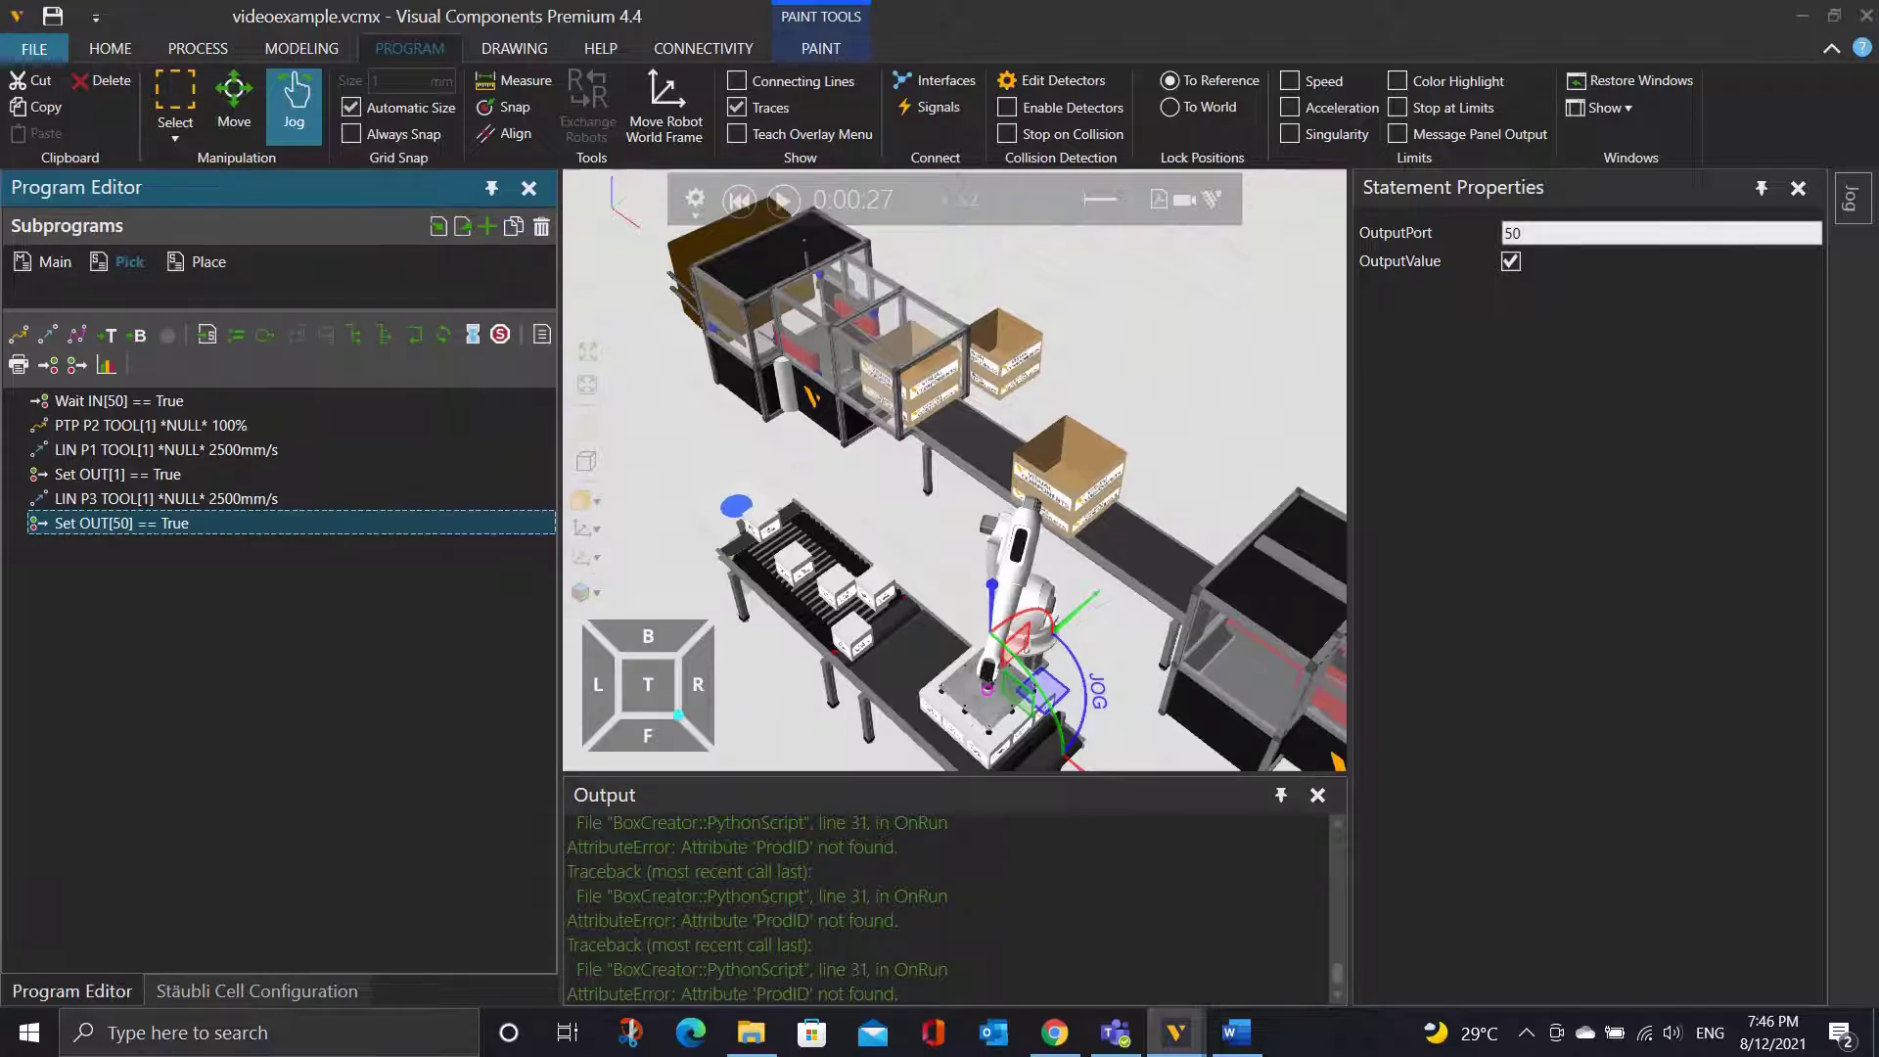
Add a While True loop to the Main routine and move all five existing statements into it.
click(28, 269)
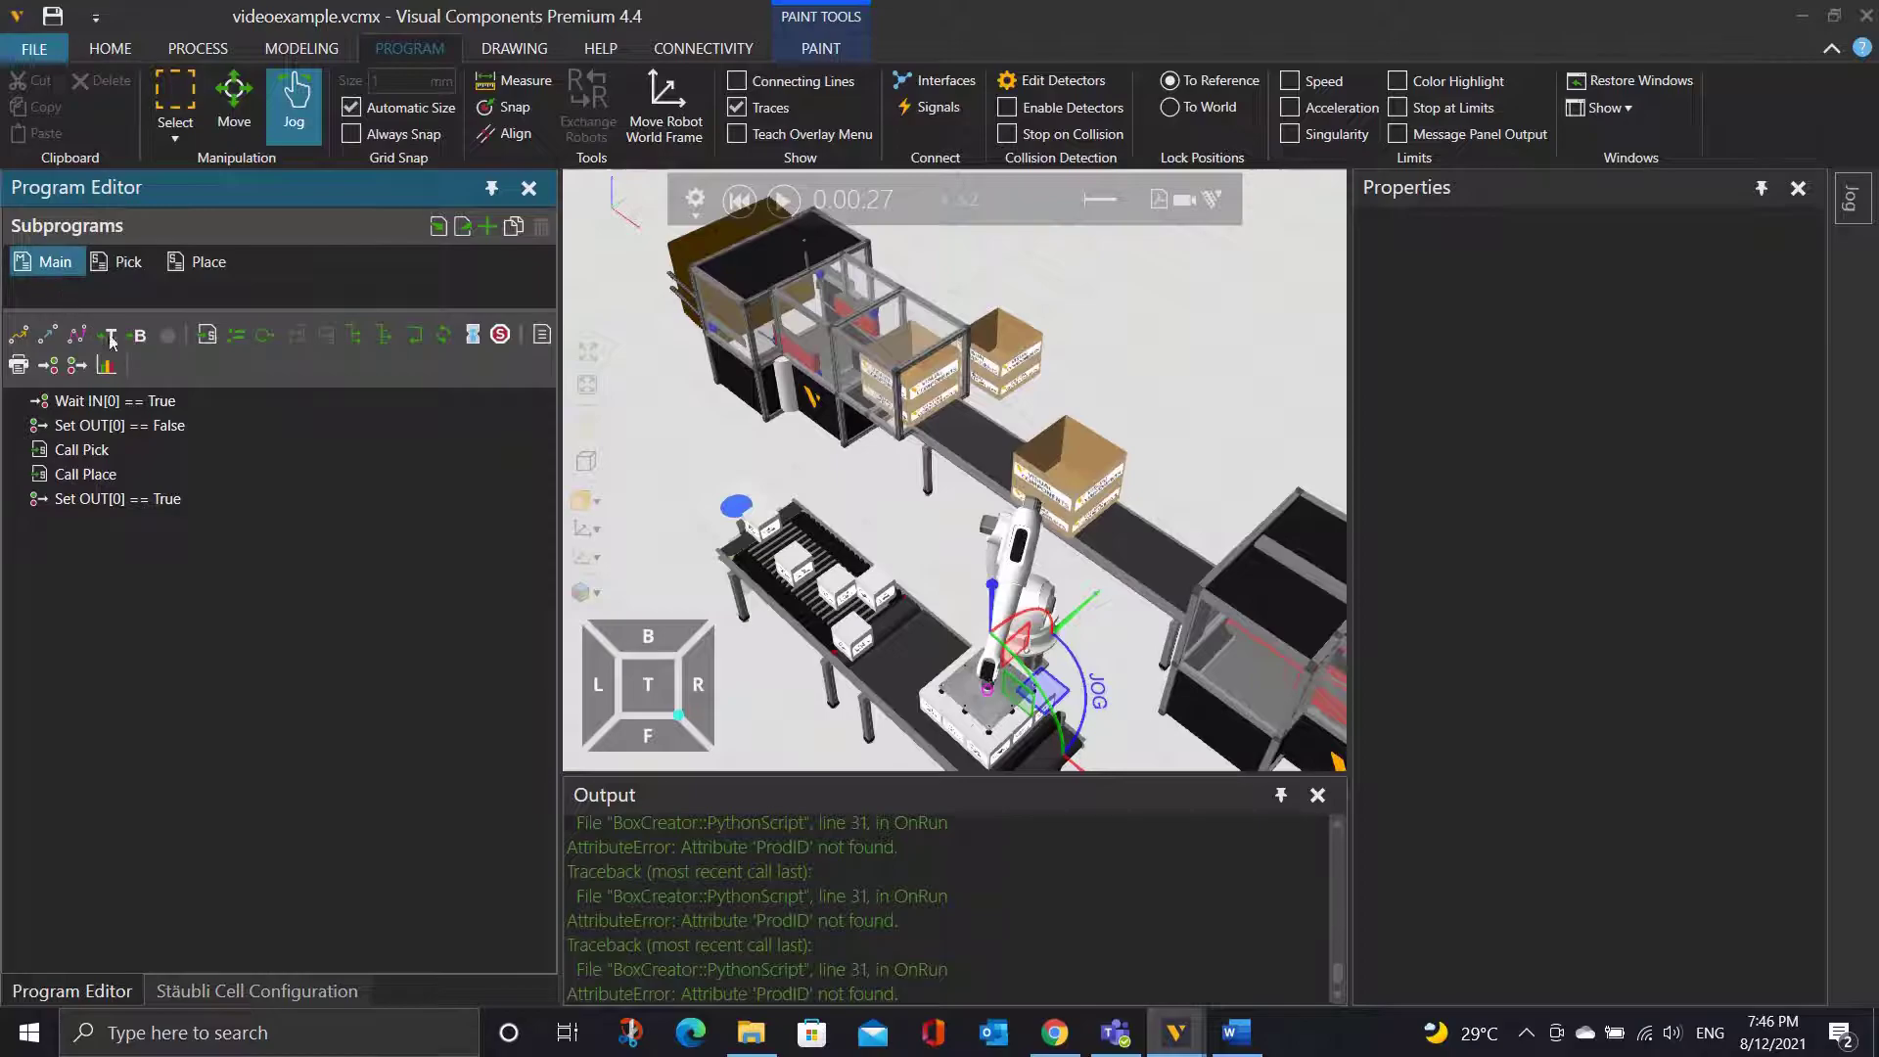
click(262, 336)
click(208, 404)
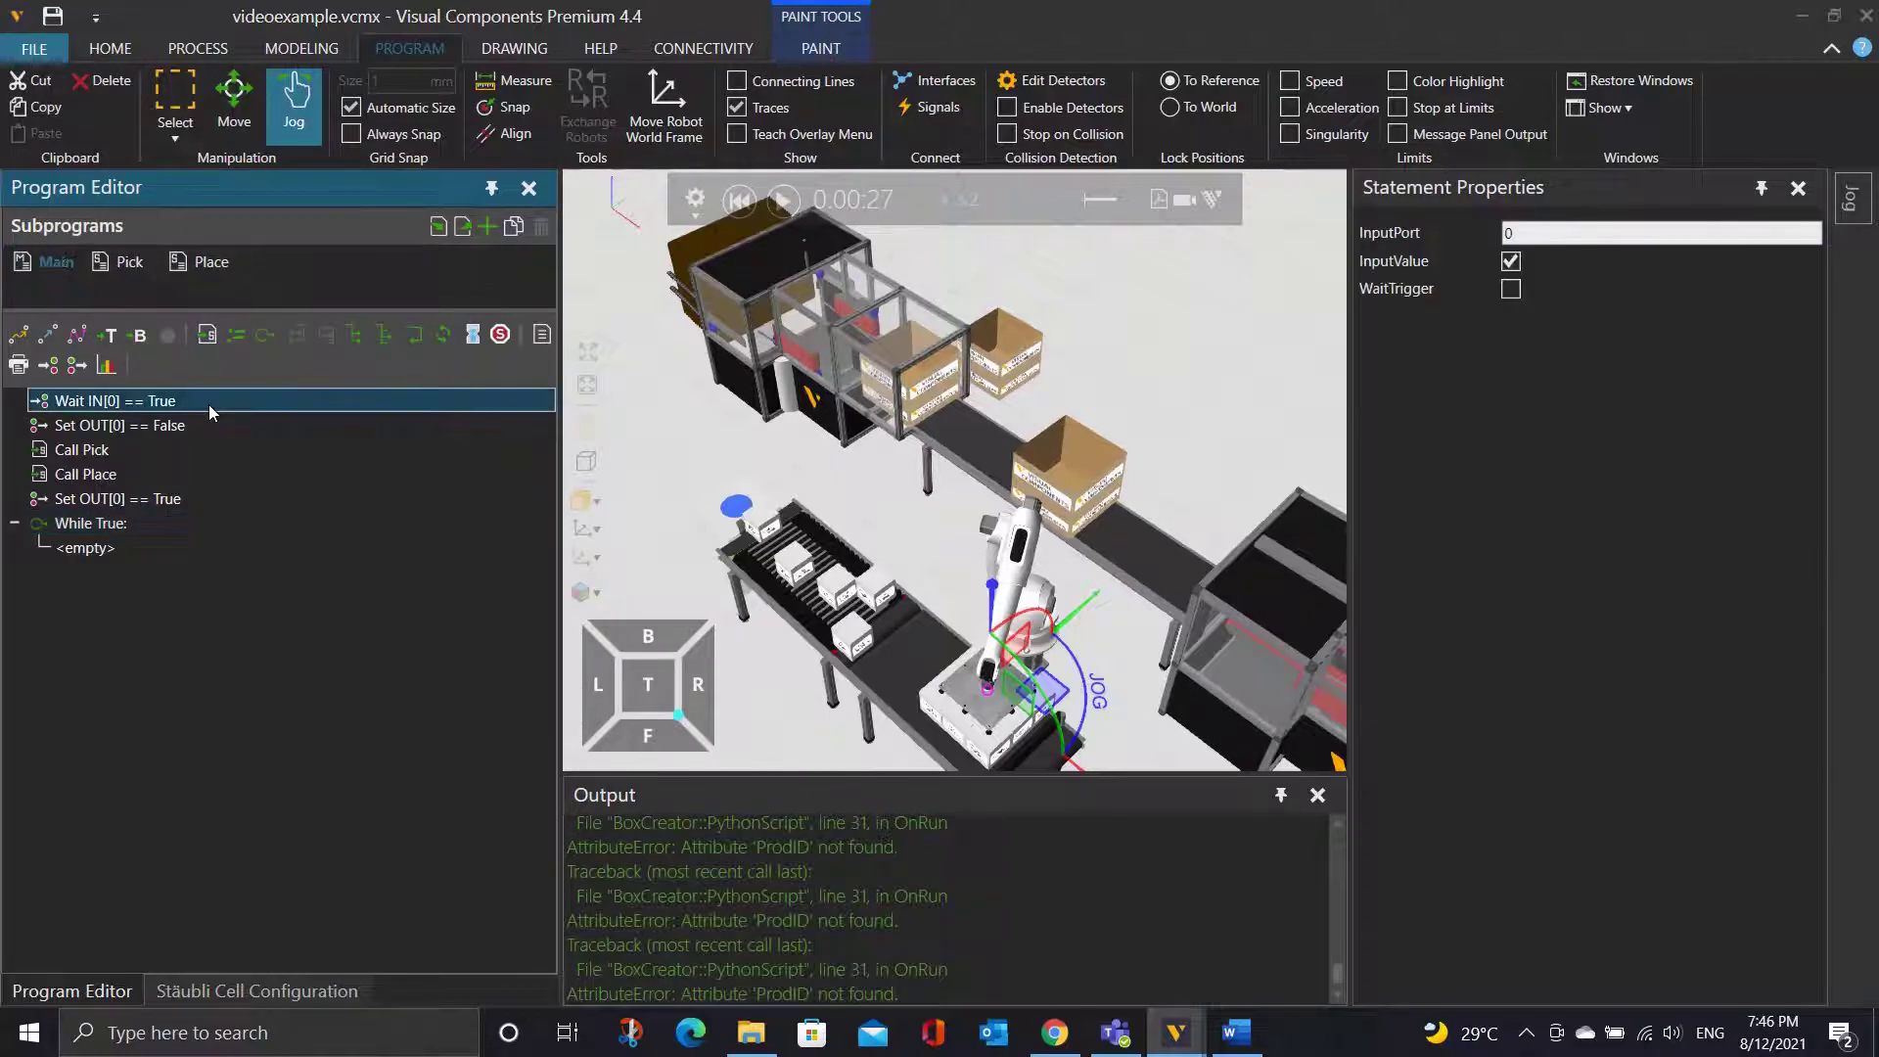
shift+click(241, 501)
drag(223, 436, 260, 535)
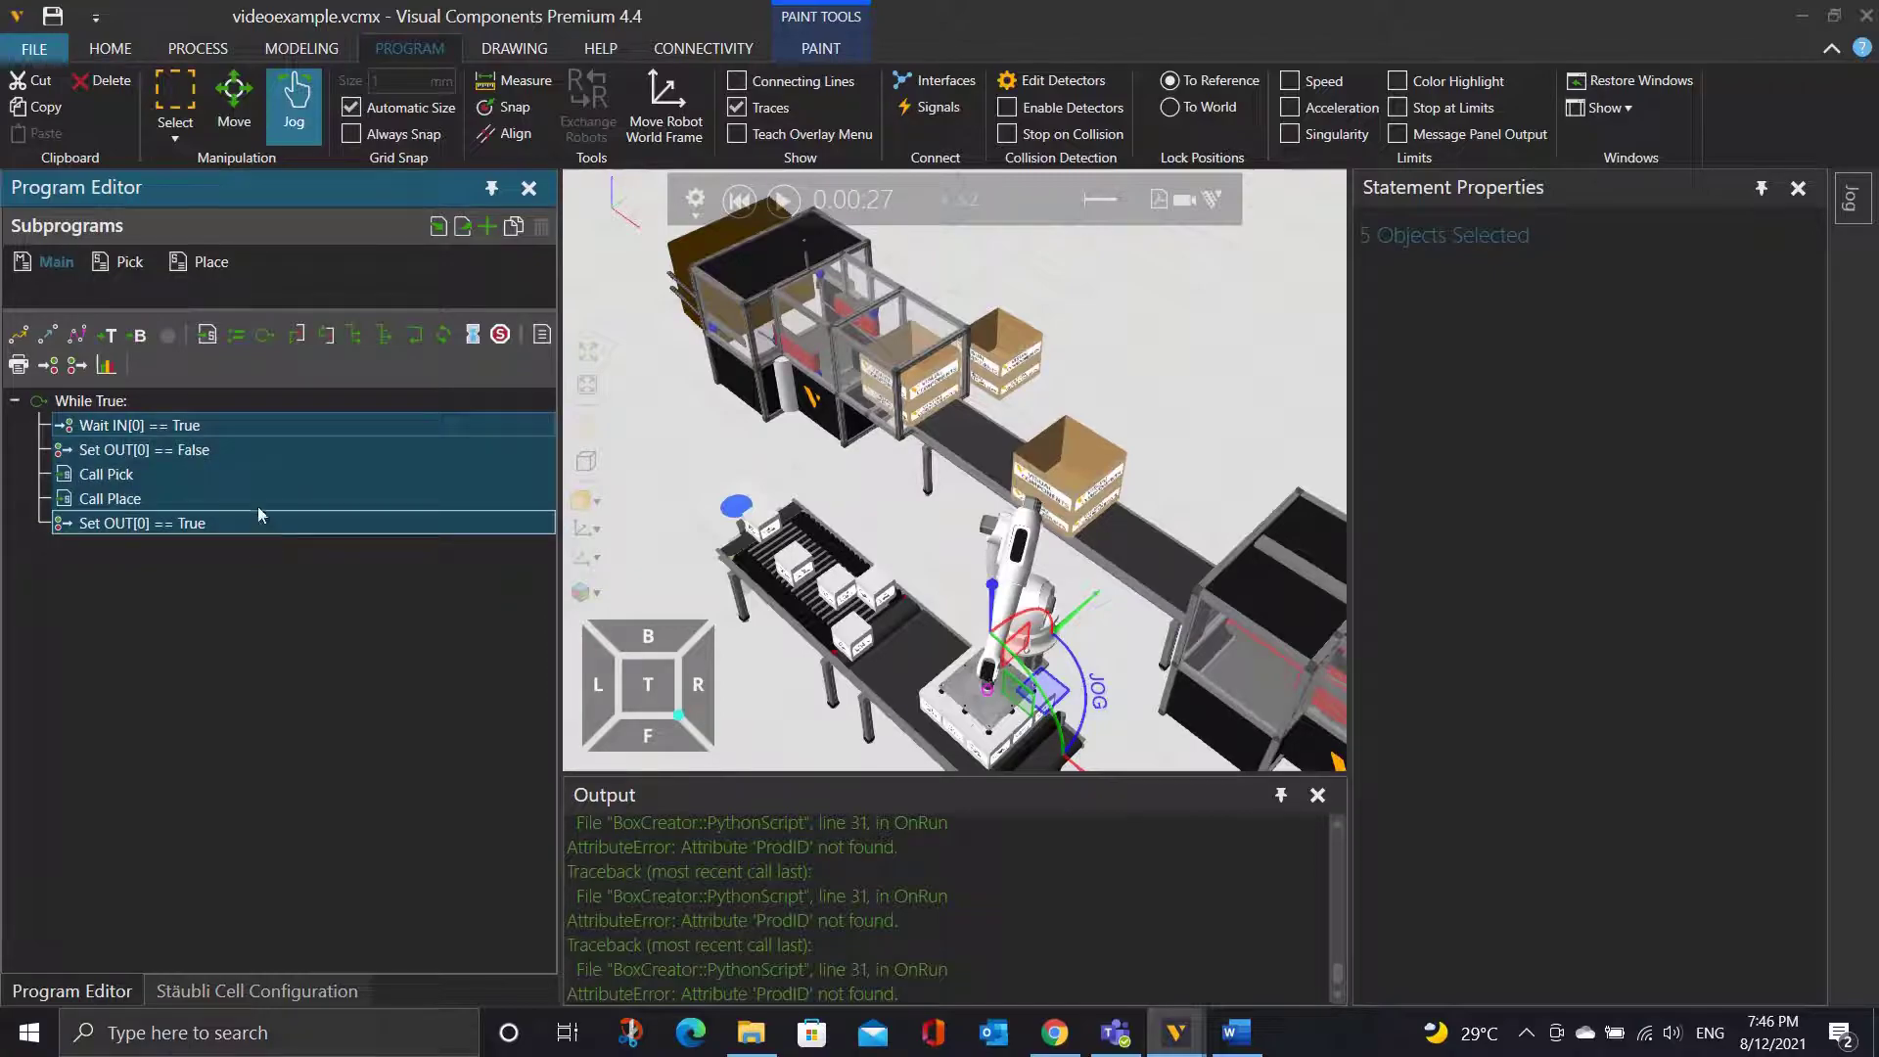
Add a 5 s delay after the last output statement inside the While loop.
click(474, 337)
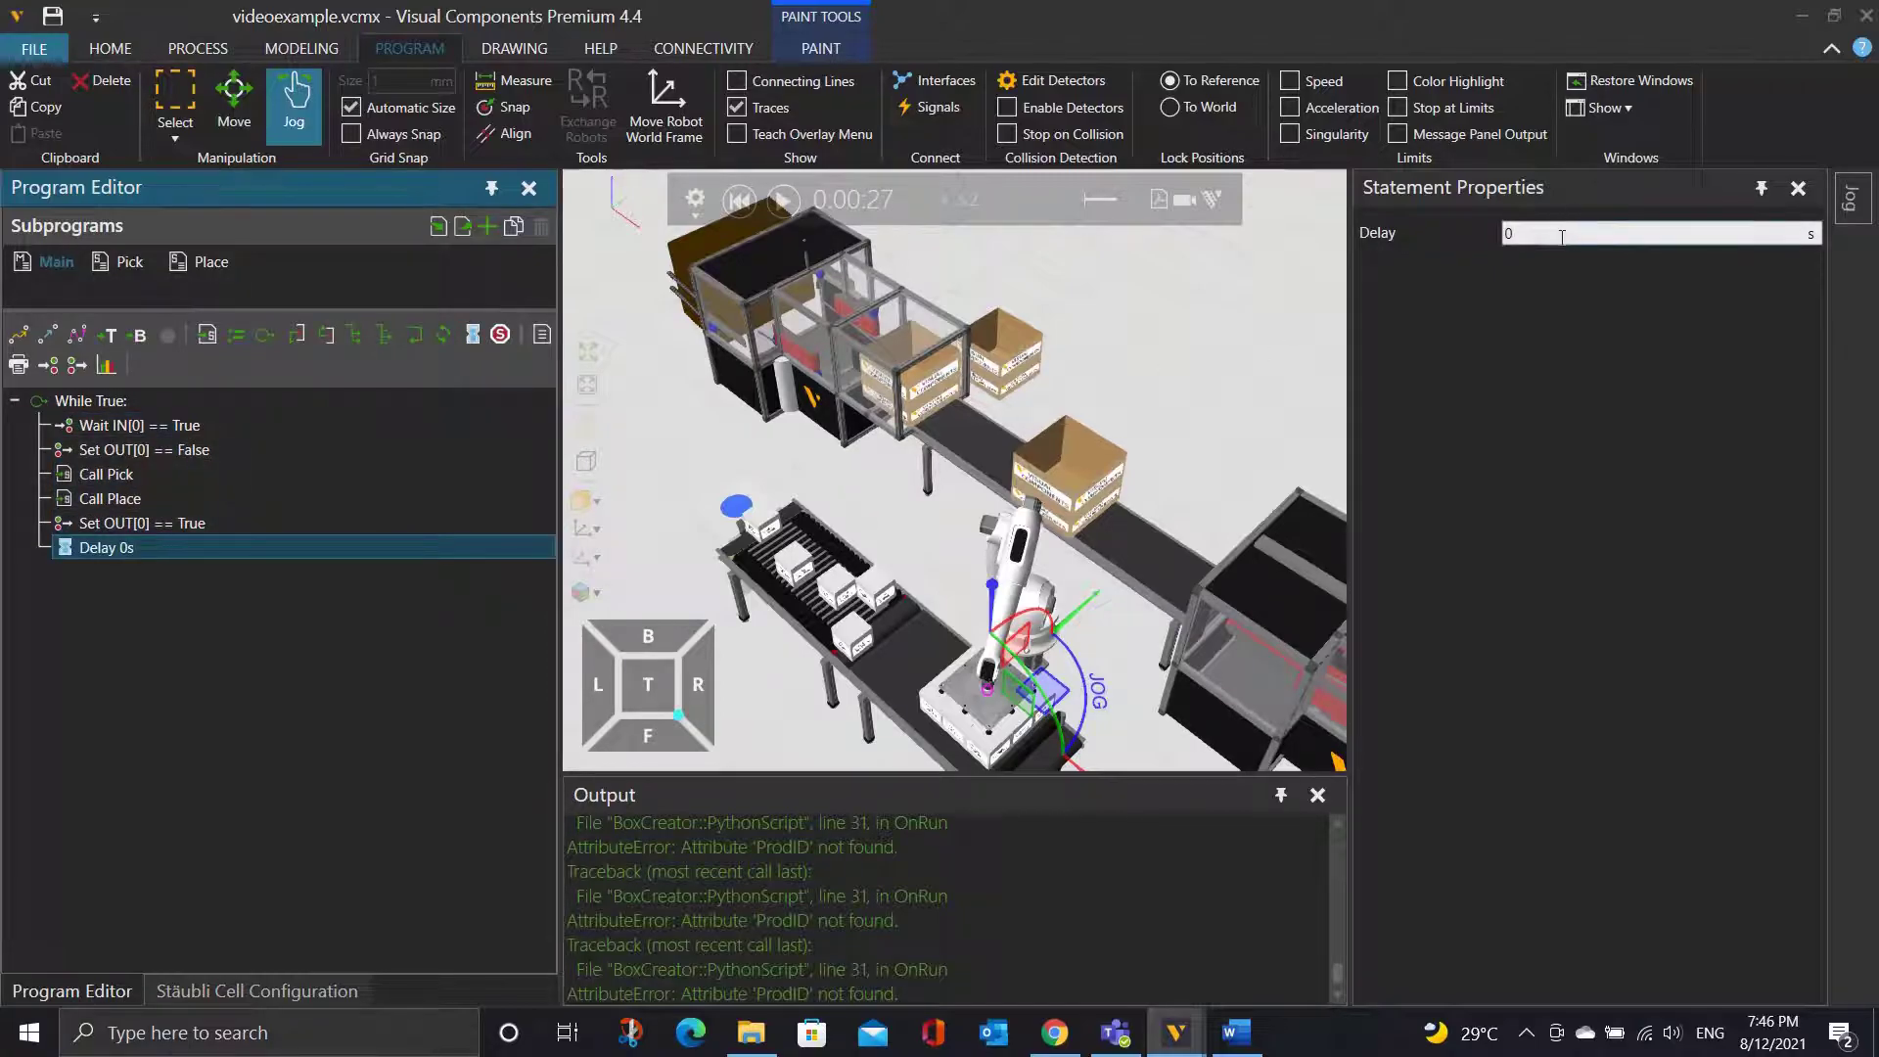
click(1535, 235)
key(Return)
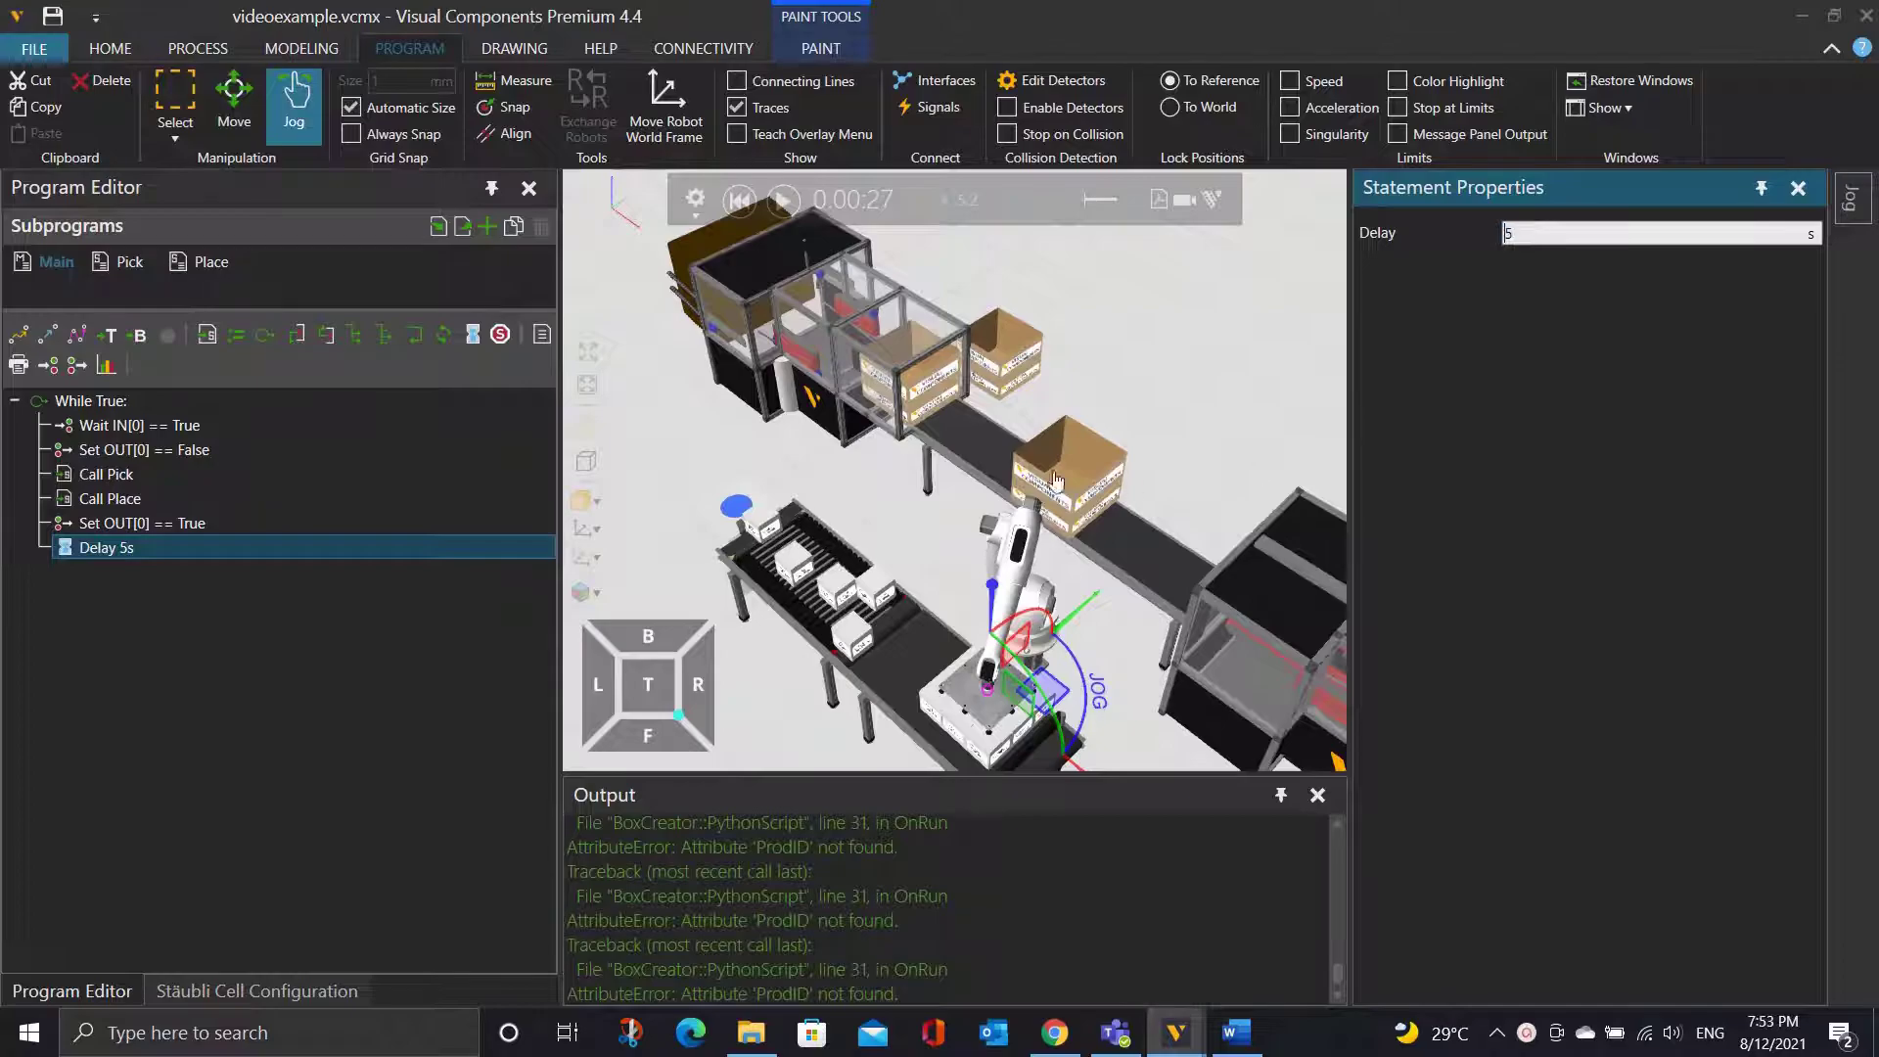
Reset and run the simulation to check the looping robot program, and pause it once the robot's motion trace can be inspected.
click(739, 201)
click(783, 201)
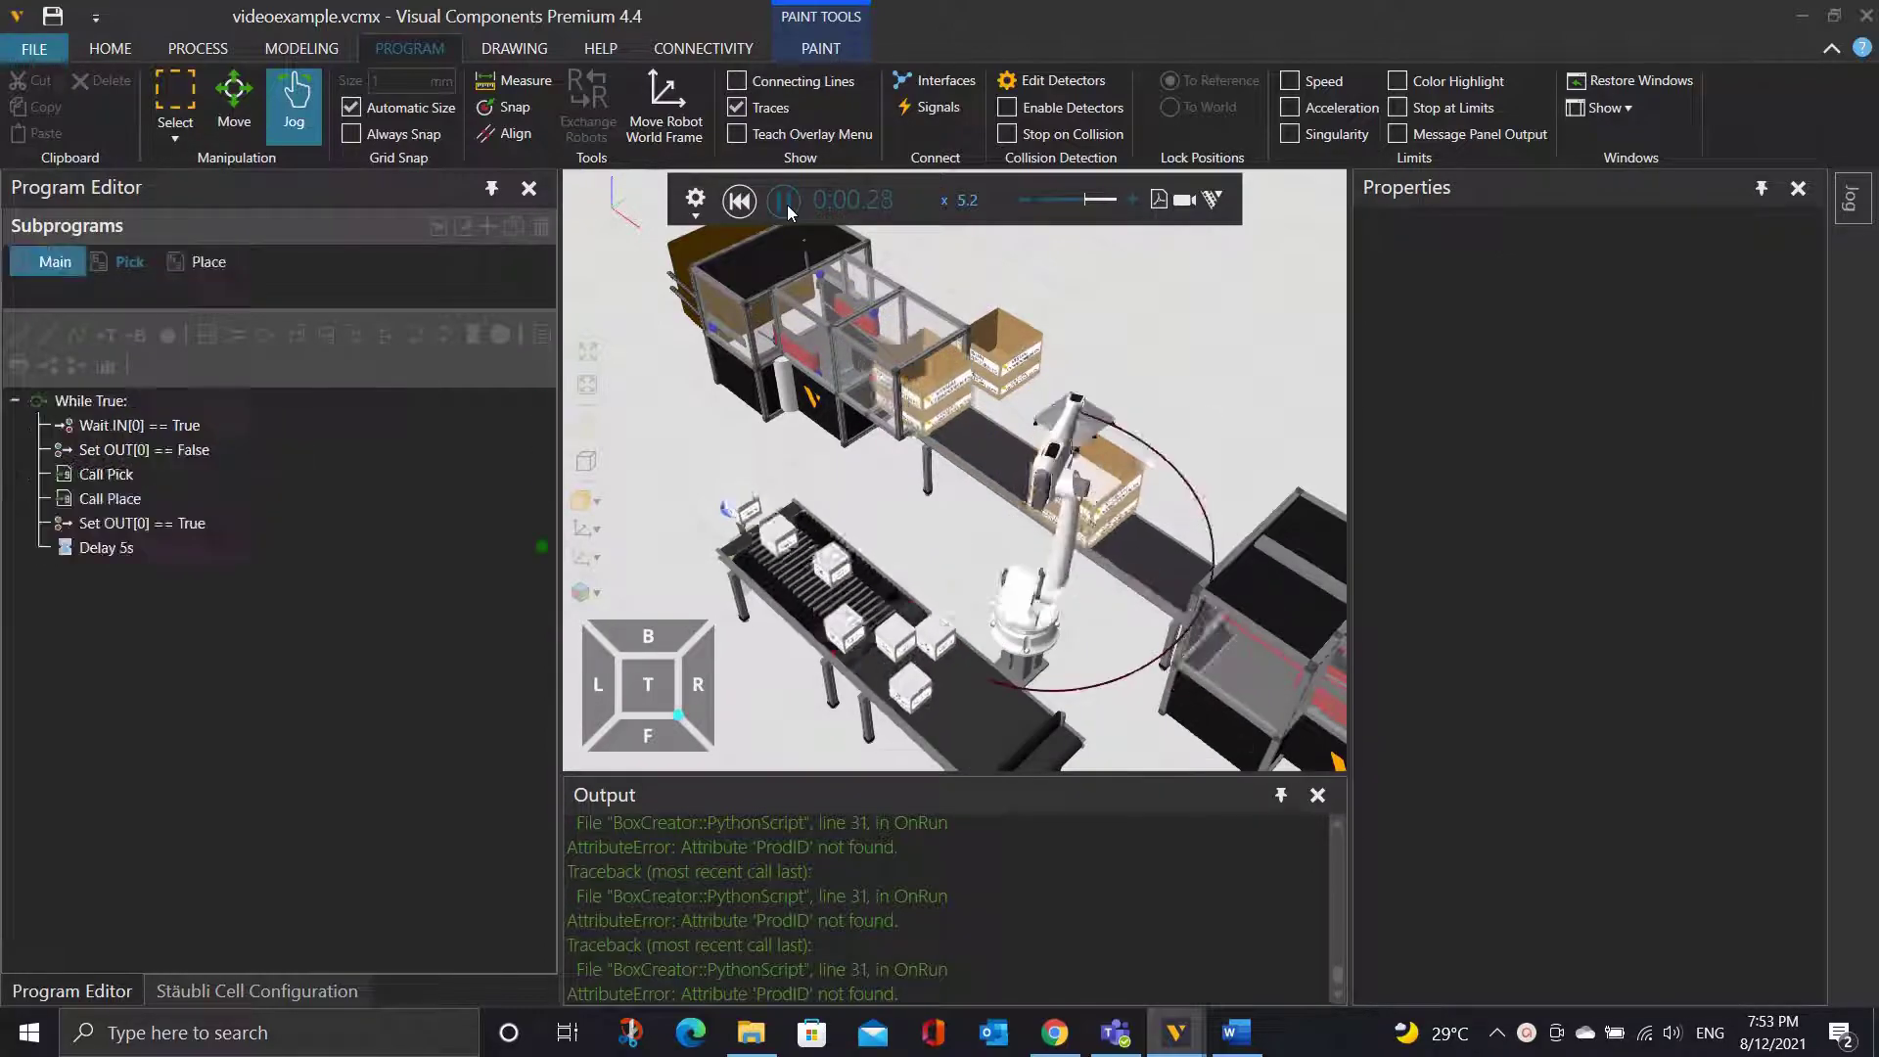
click(787, 202)
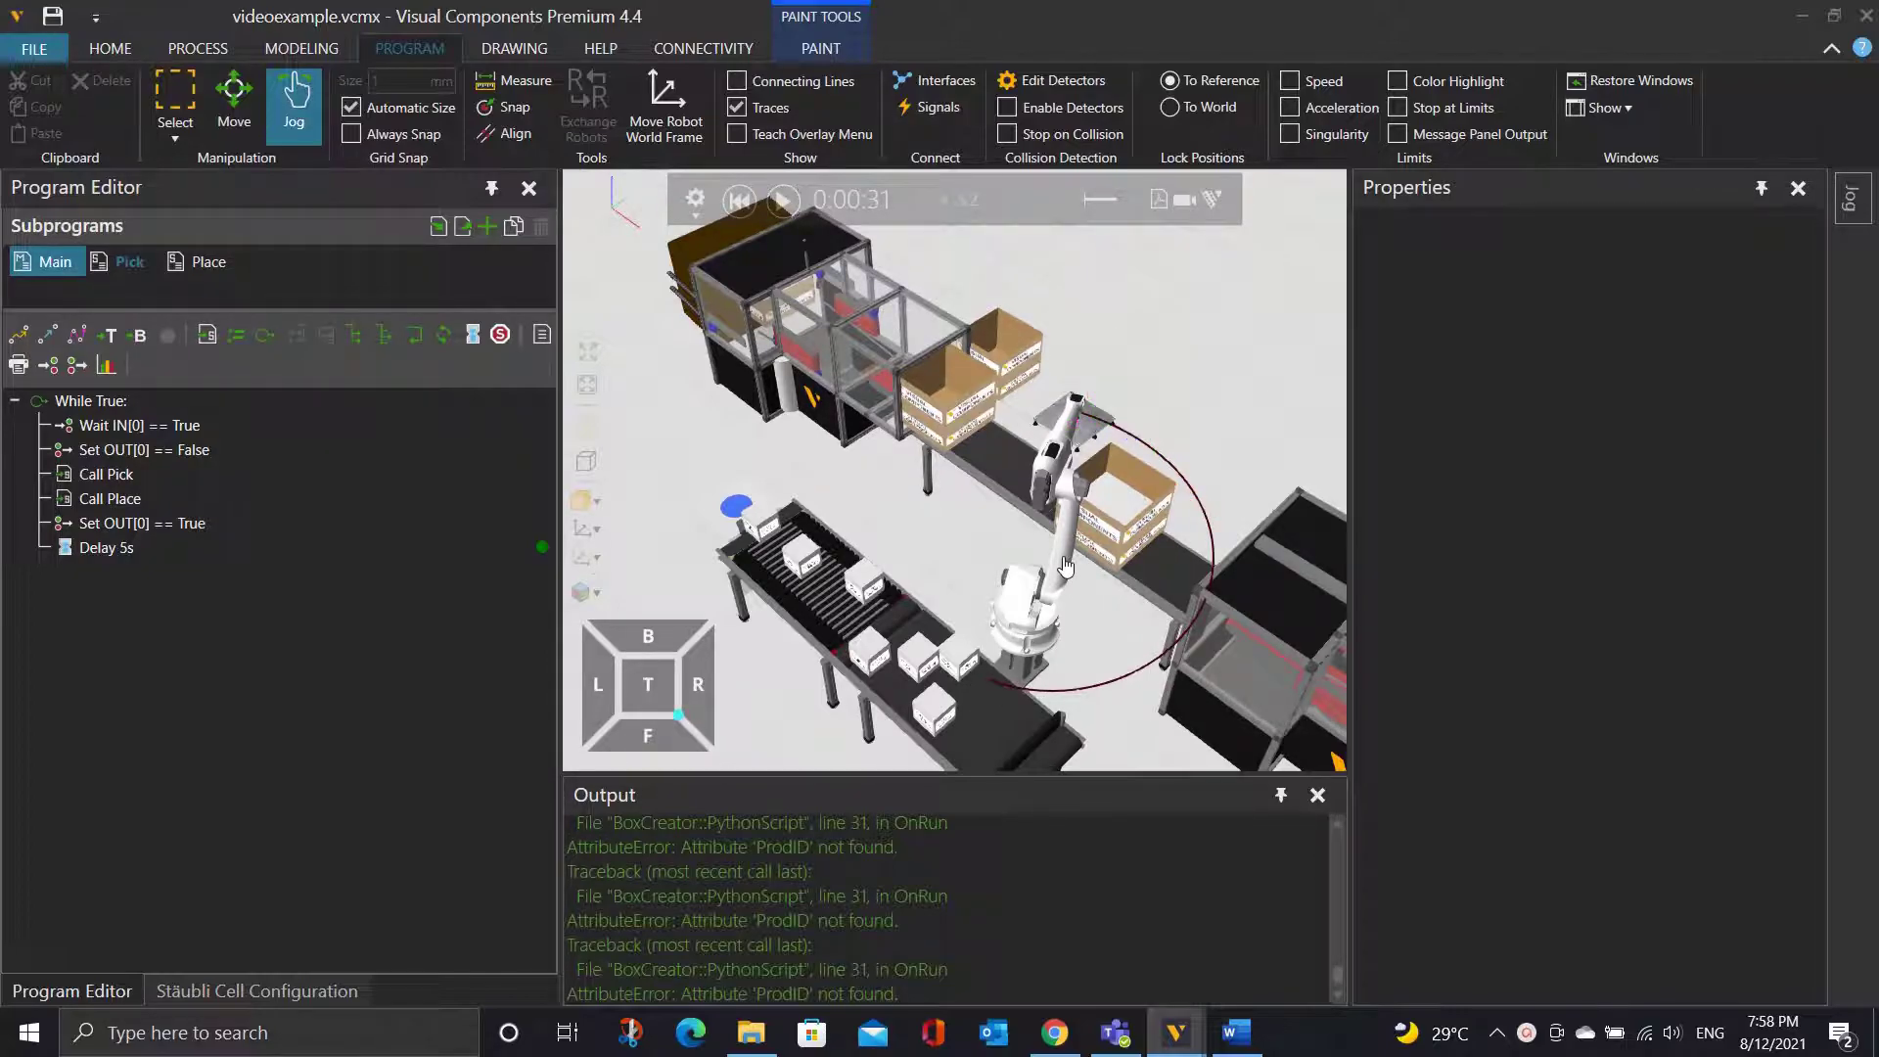
In the robot's signal actions, clear the On True action of output 50 to remove the Trace On setting.
click(1084, 595)
scroll(1575, 820, down, 1)
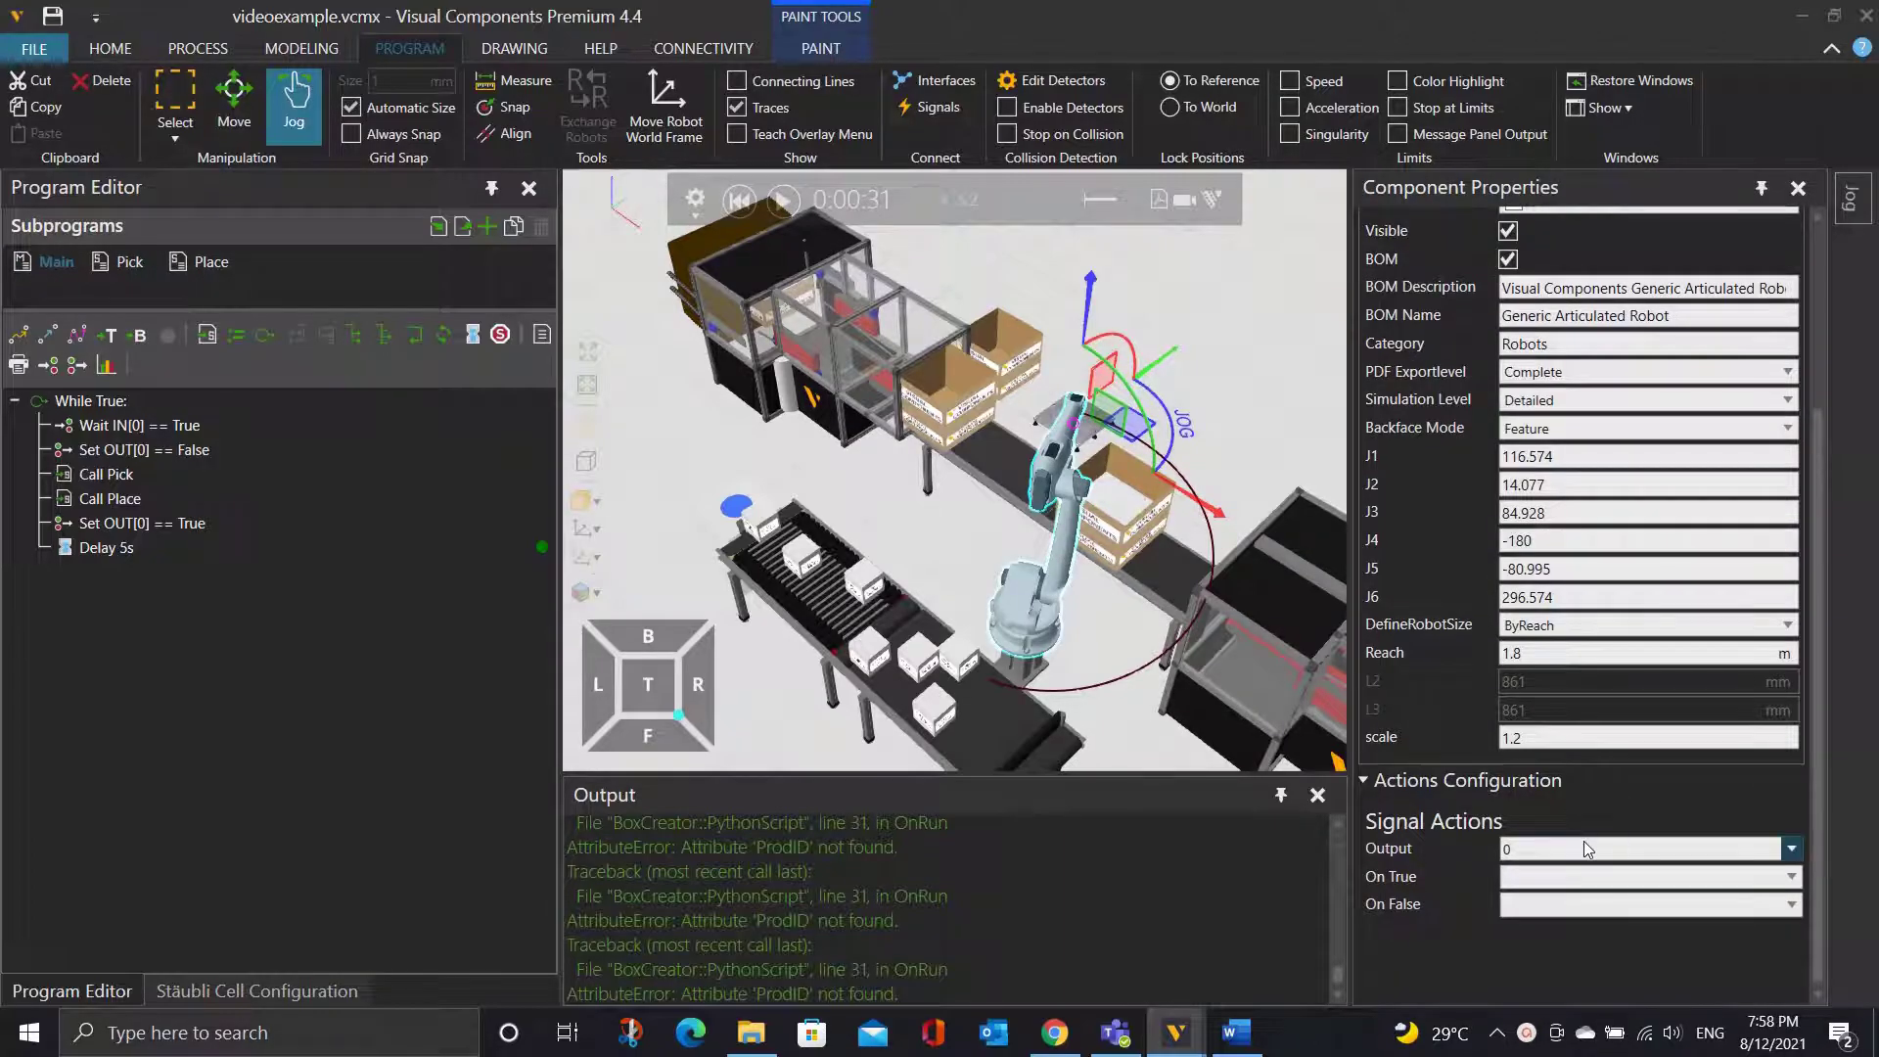
click(1583, 844)
scroll(1569, 740, down, 12)
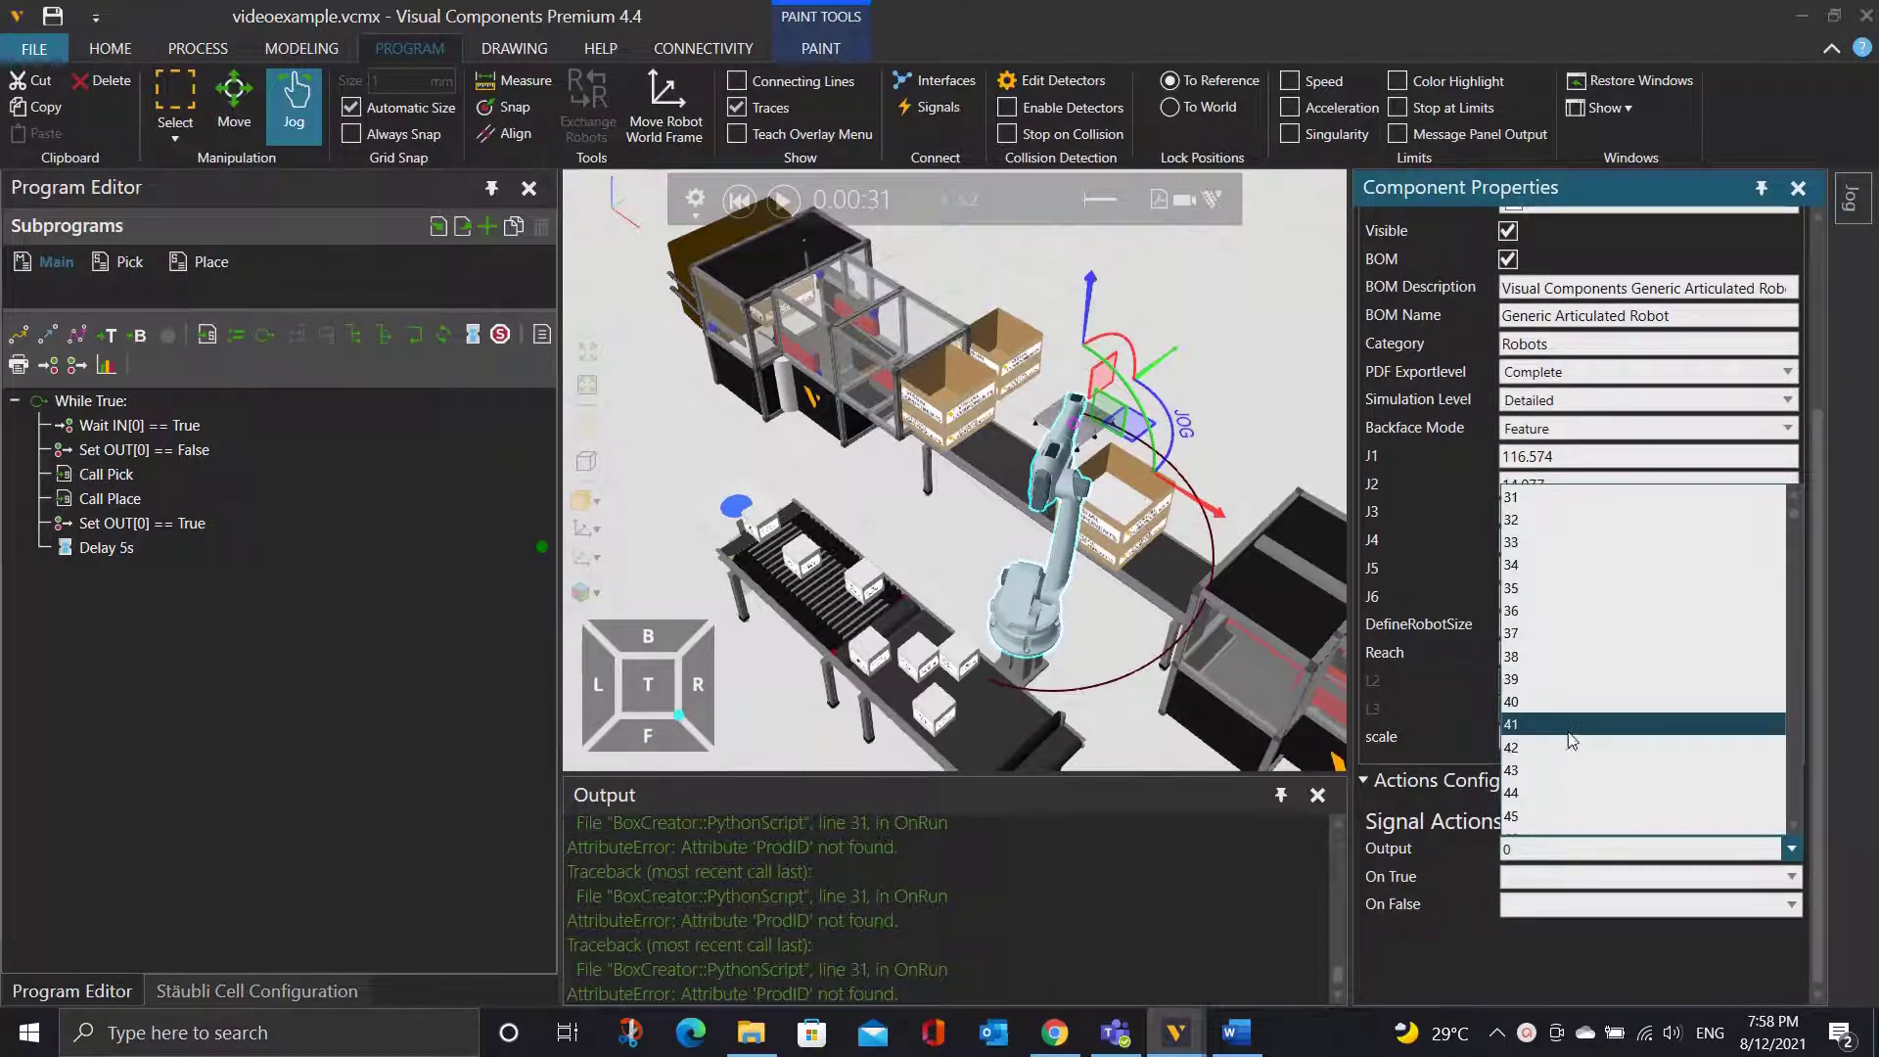
click(1588, 792)
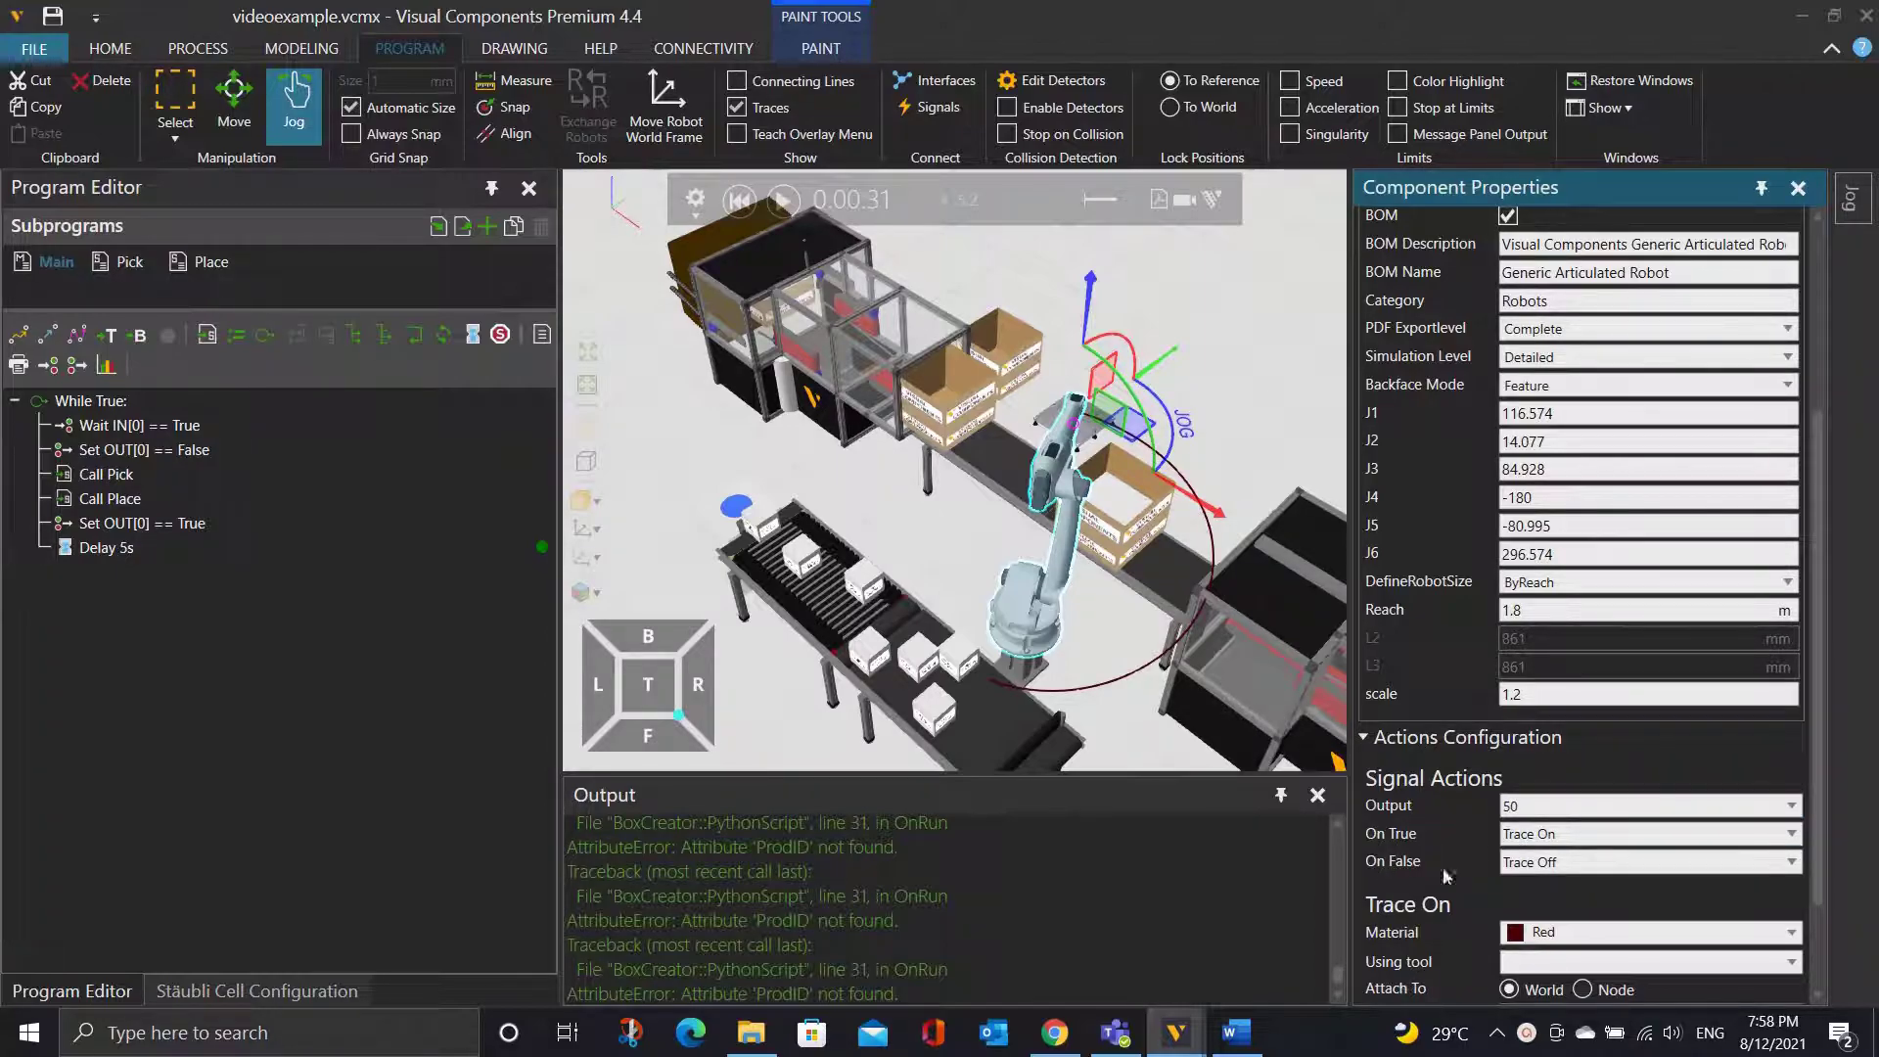
click(1588, 837)
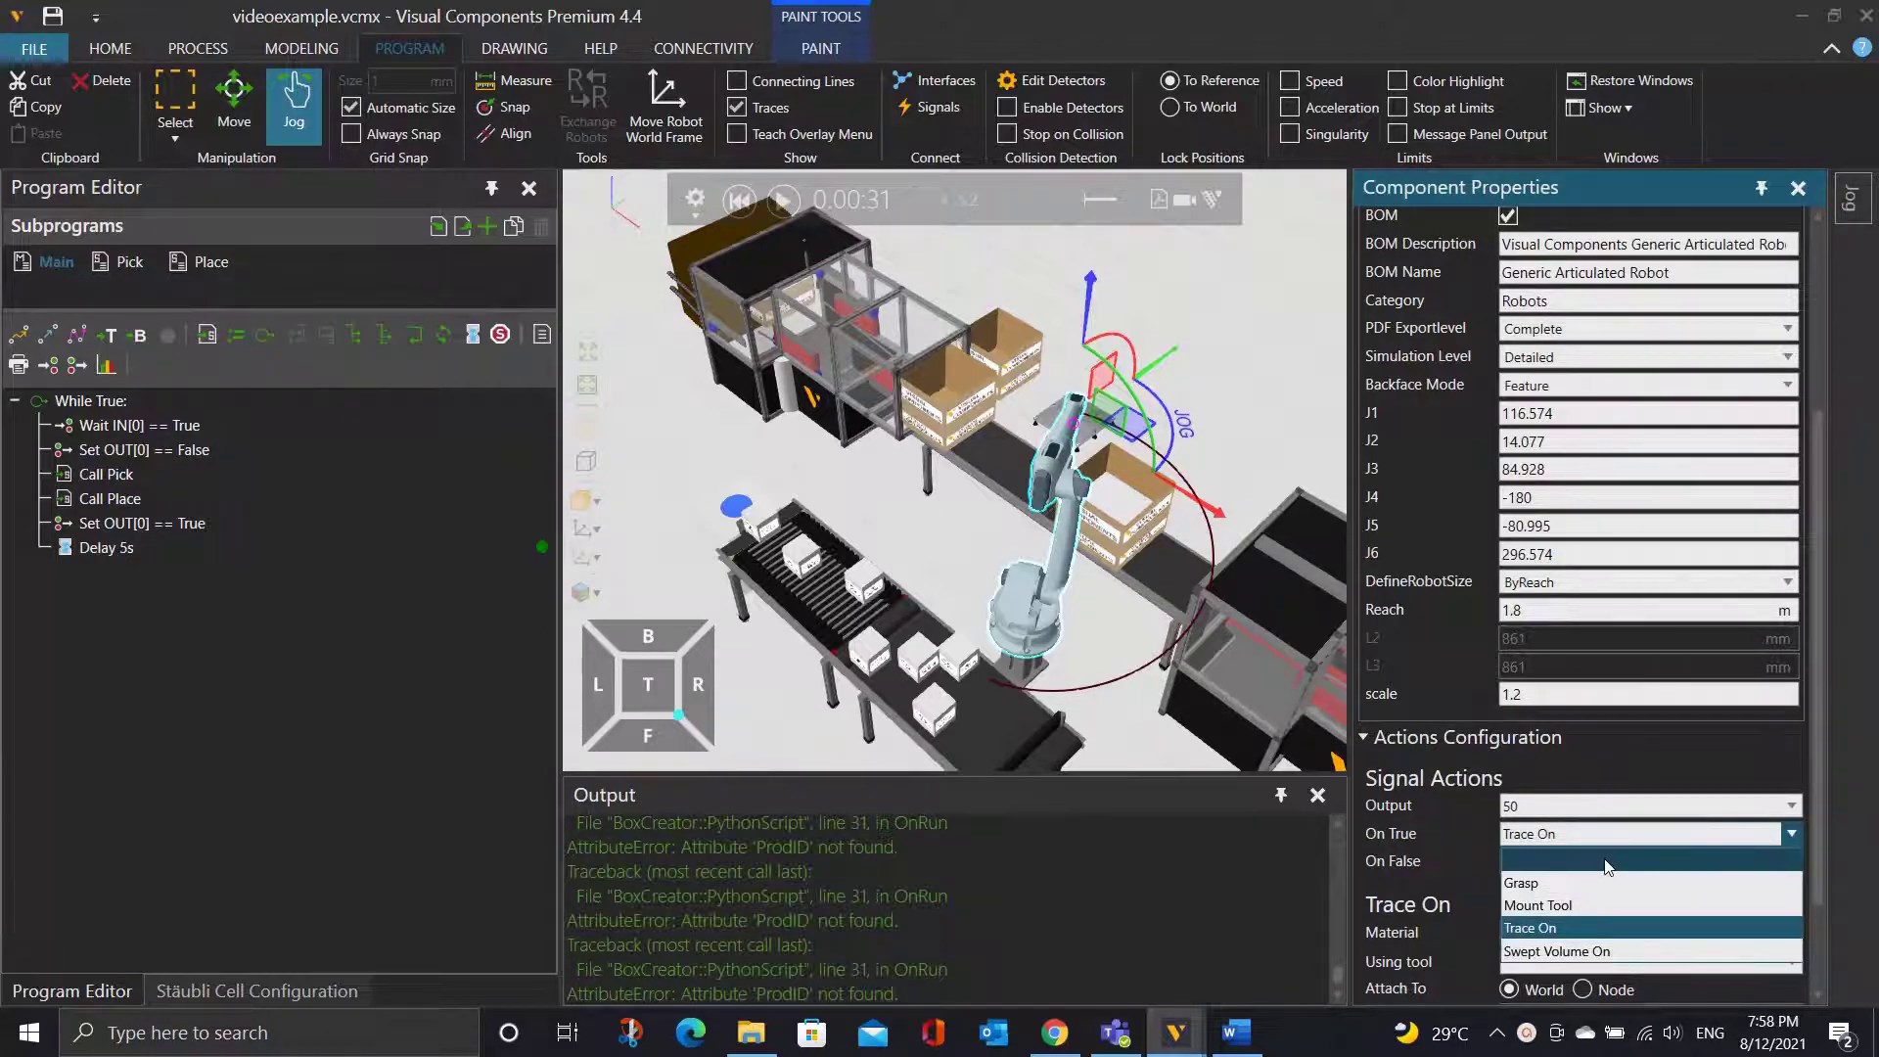
click(1612, 863)
click(1612, 876)
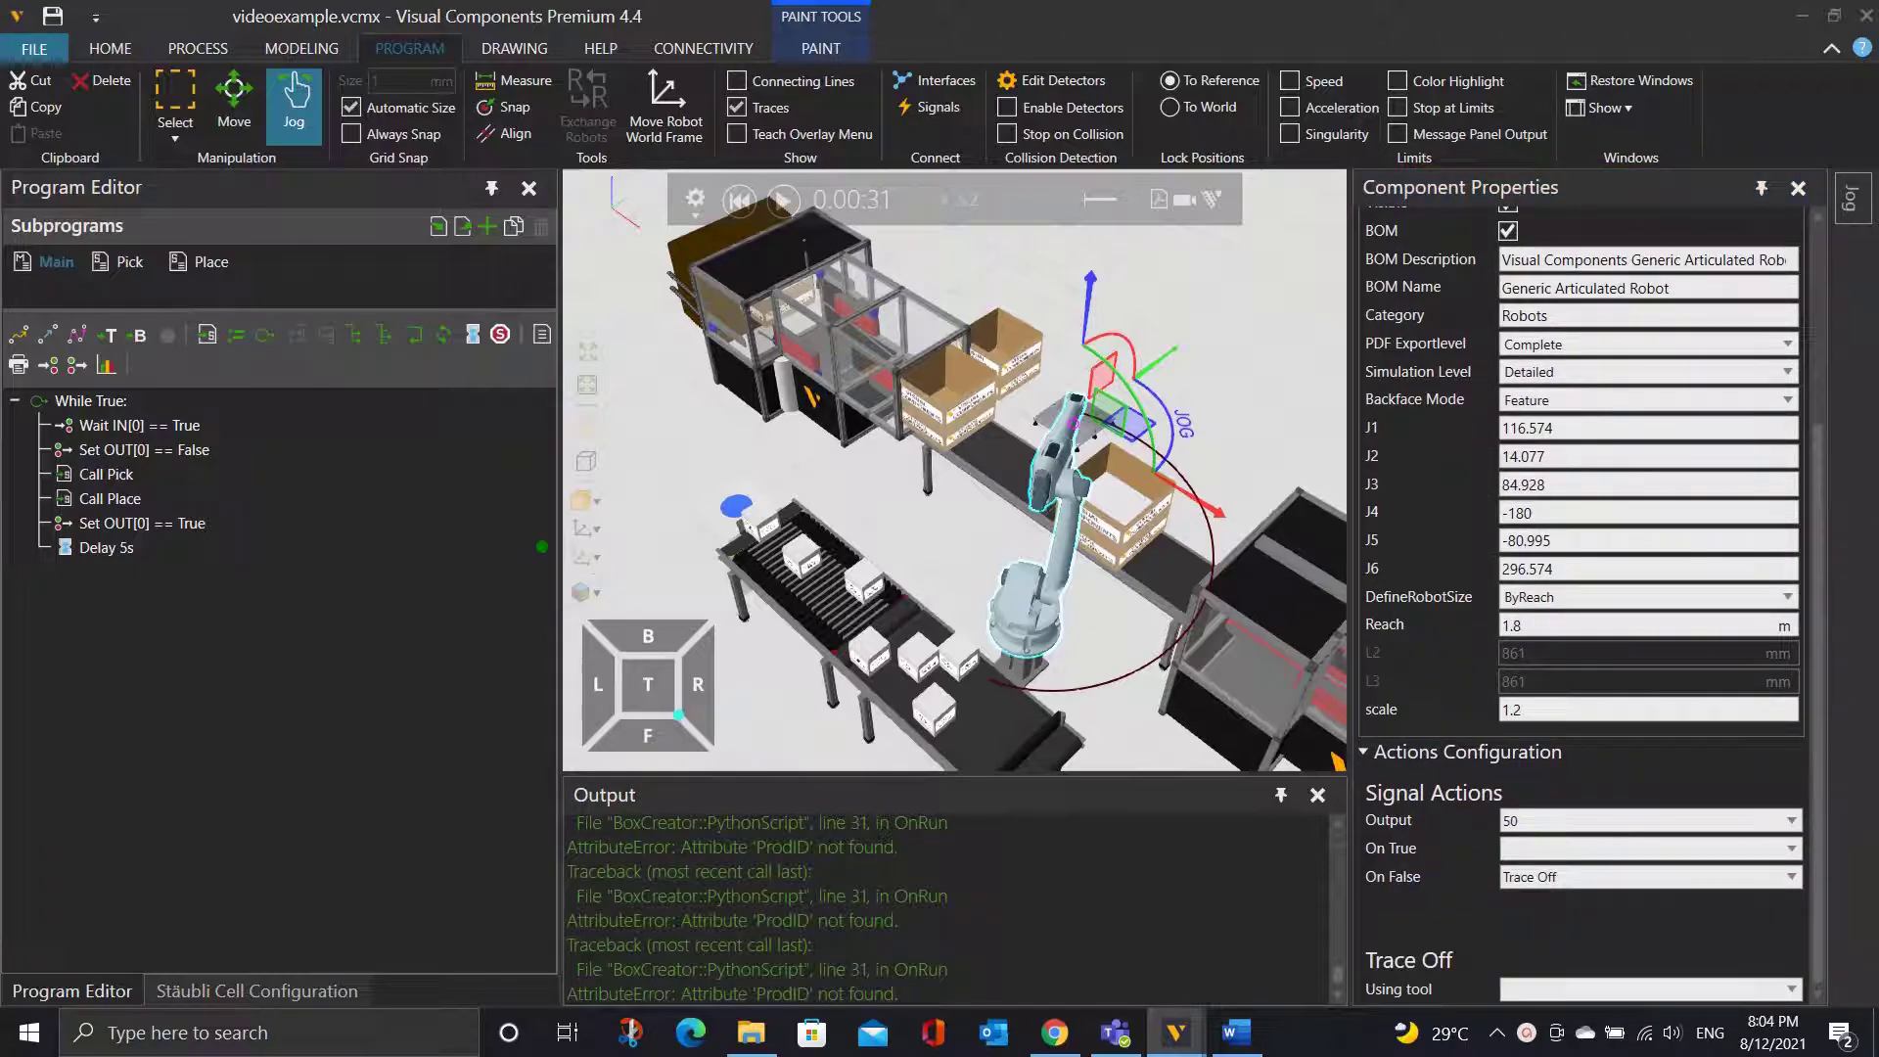
Reset and rerun the simulation to check the robot's motion with output 50's On True action cleared.
click(739, 200)
click(784, 206)
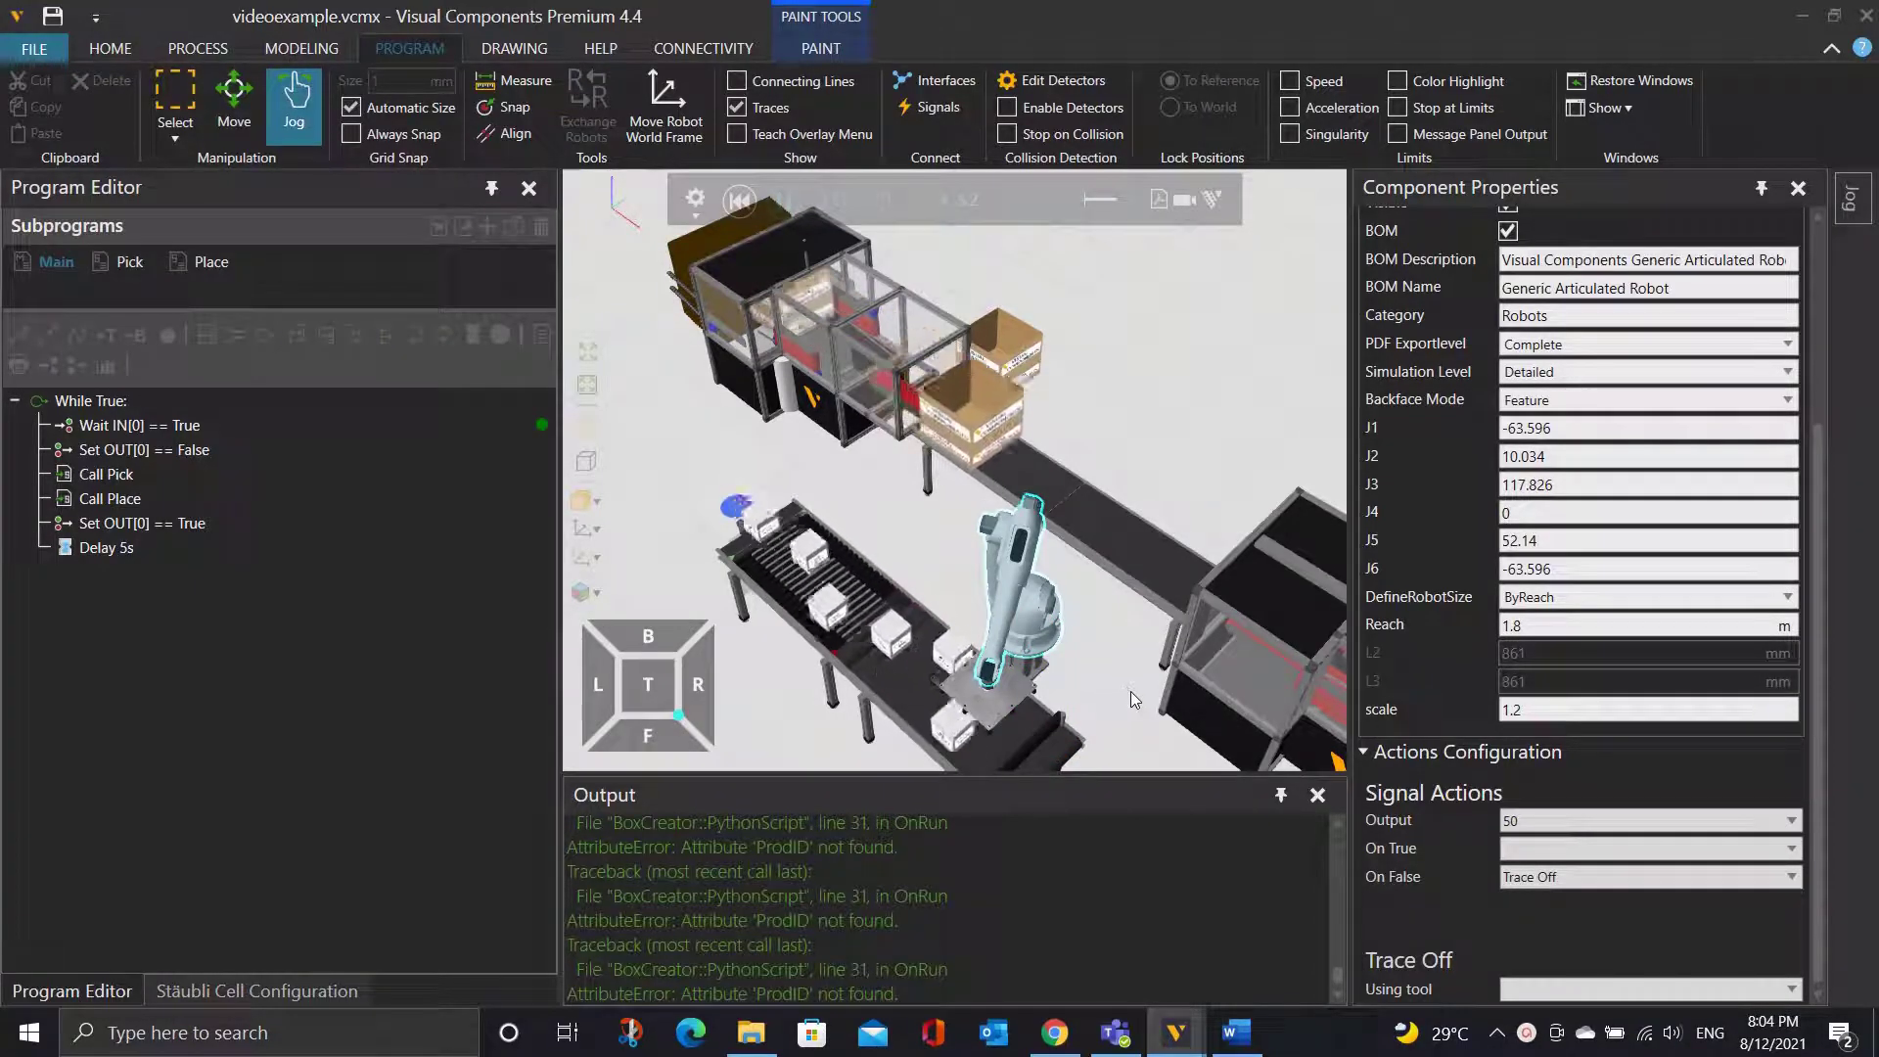
right_drag(1130, 696, 994, 591)
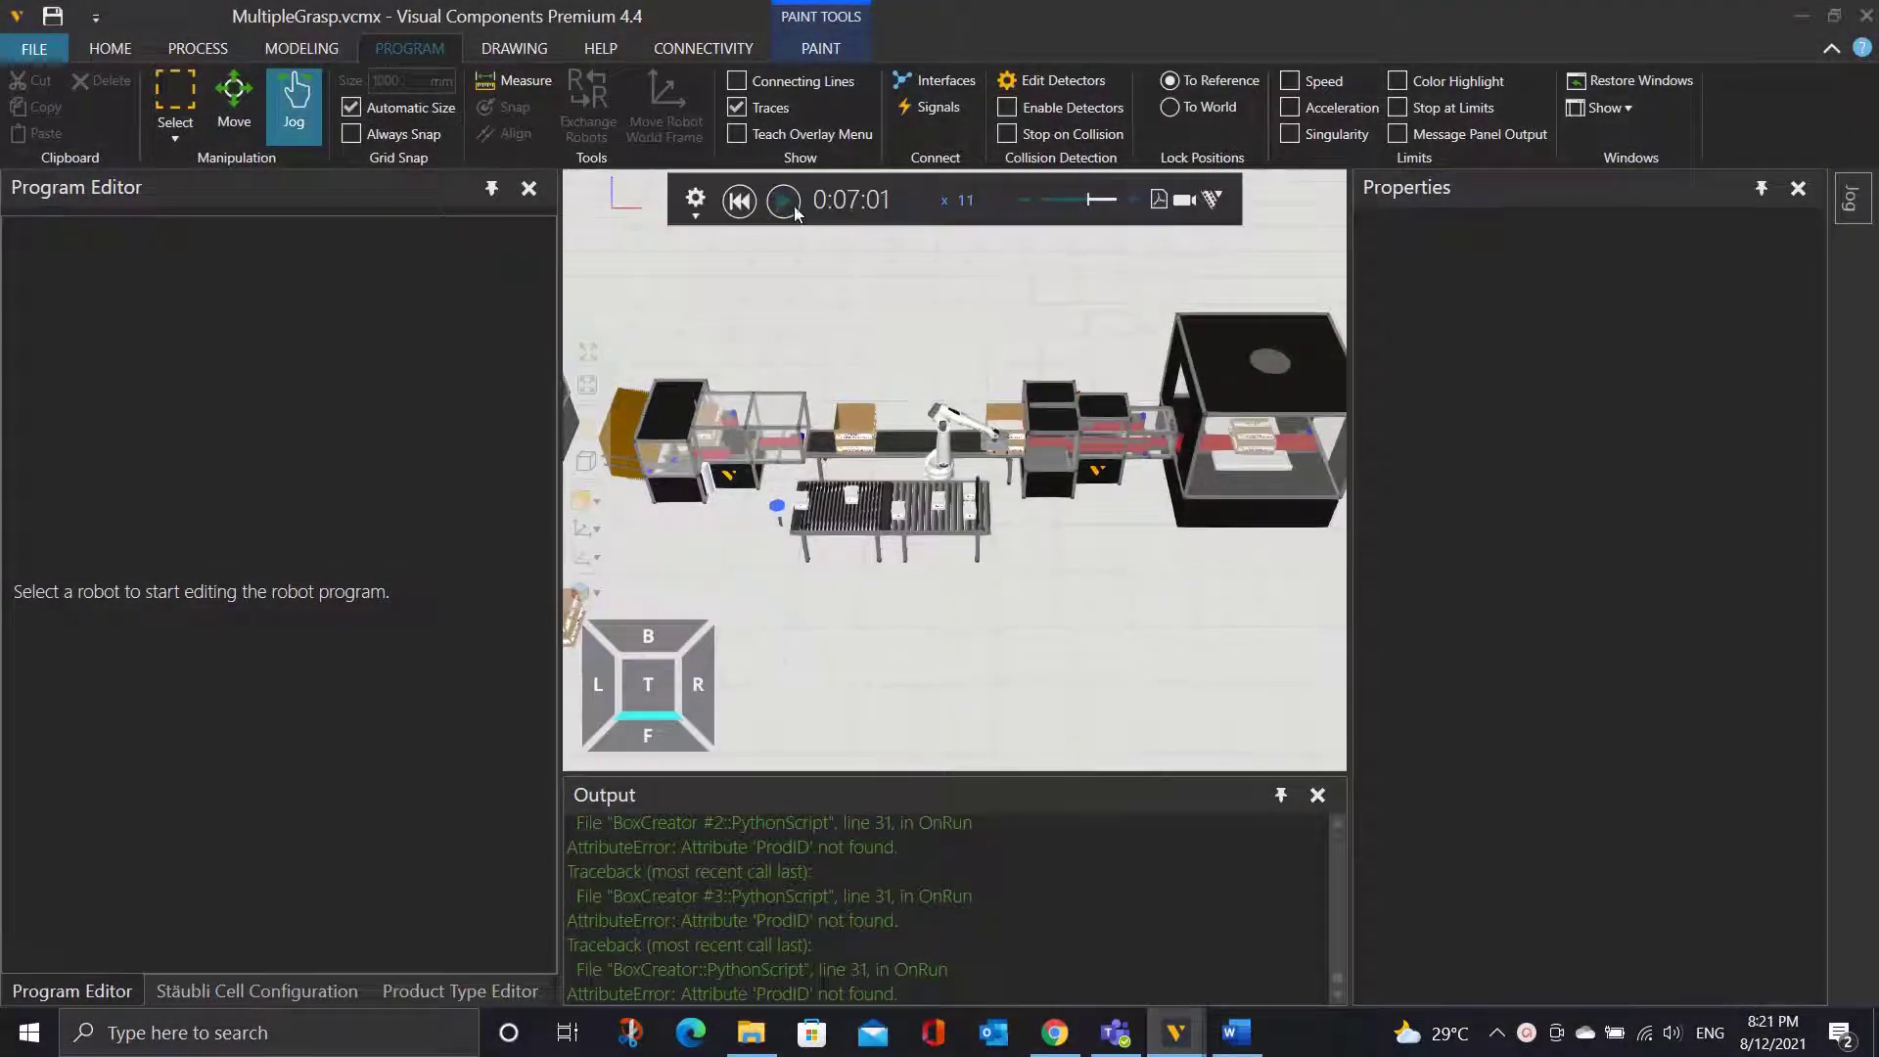
Run the MultipleGrasp layout's simulation and examine how the robots pick the batched boxes and place them into cartons.
click(793, 210)
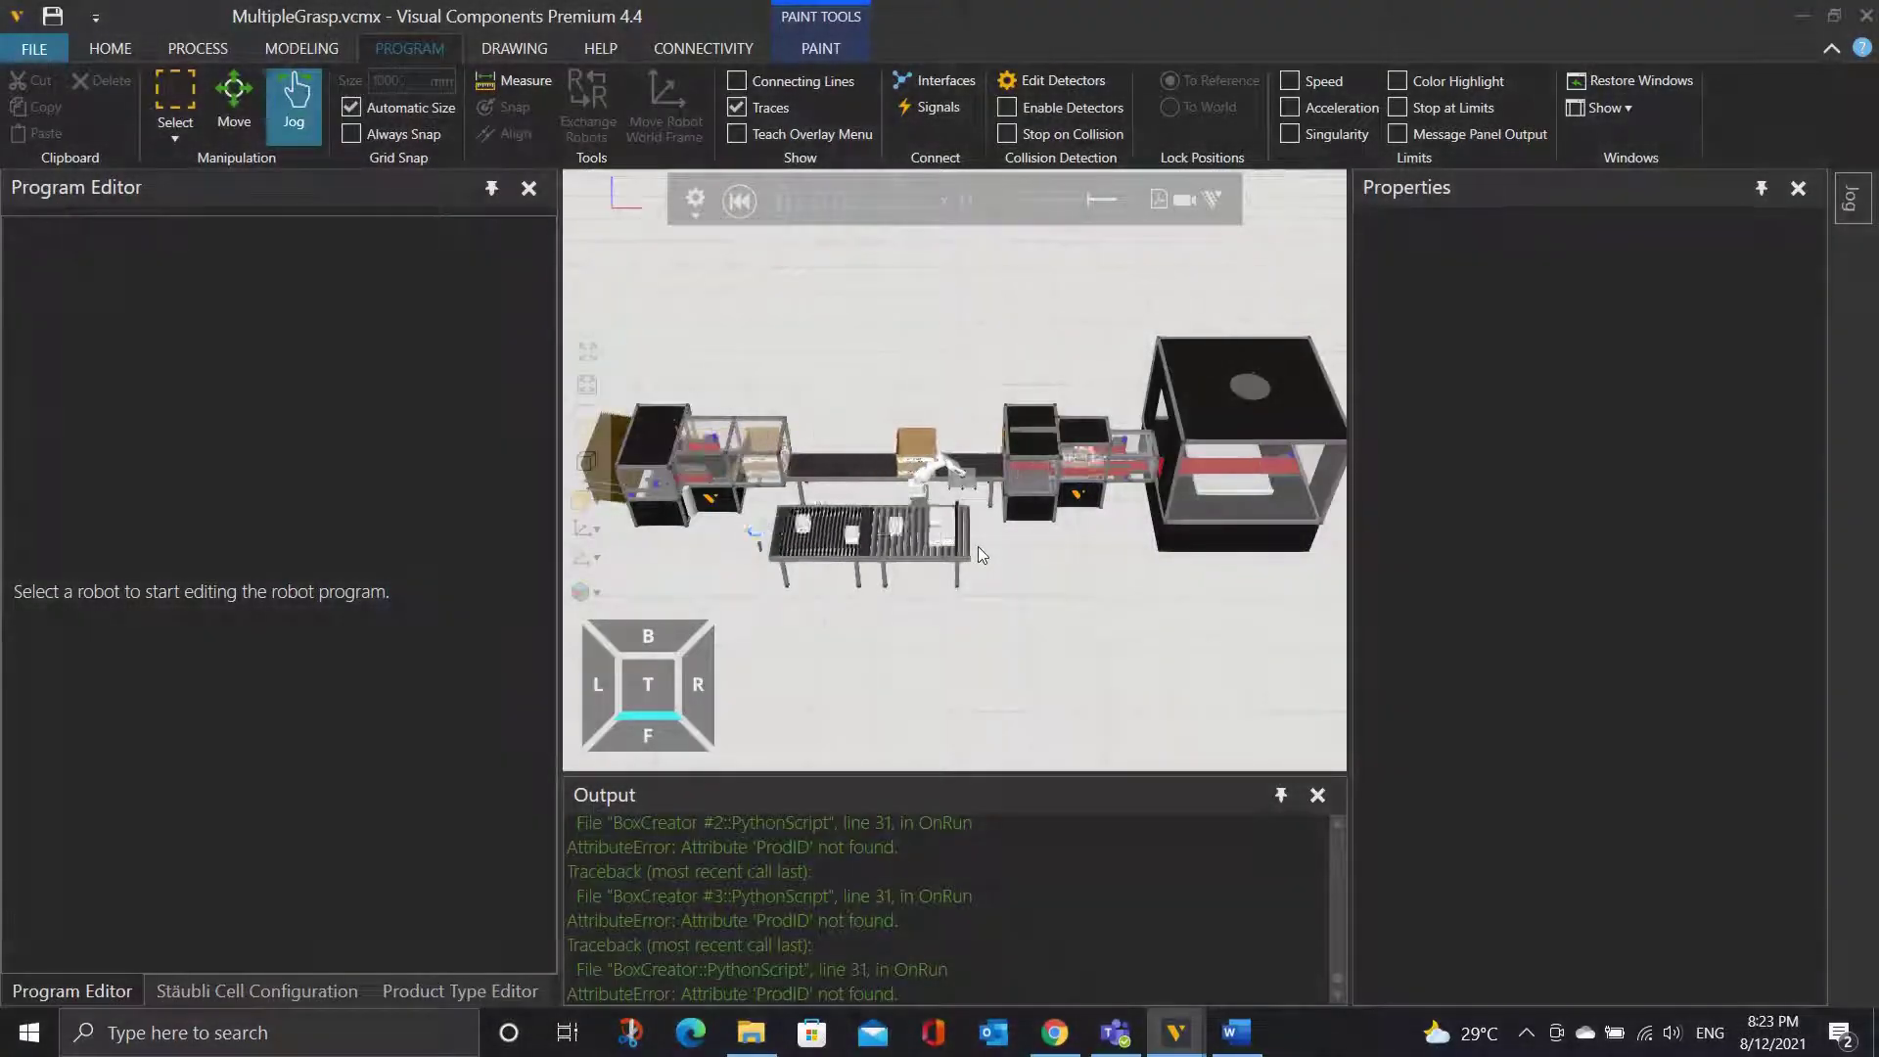
scroll(977, 548, up, 3)
scroll(950, 489, up, 5)
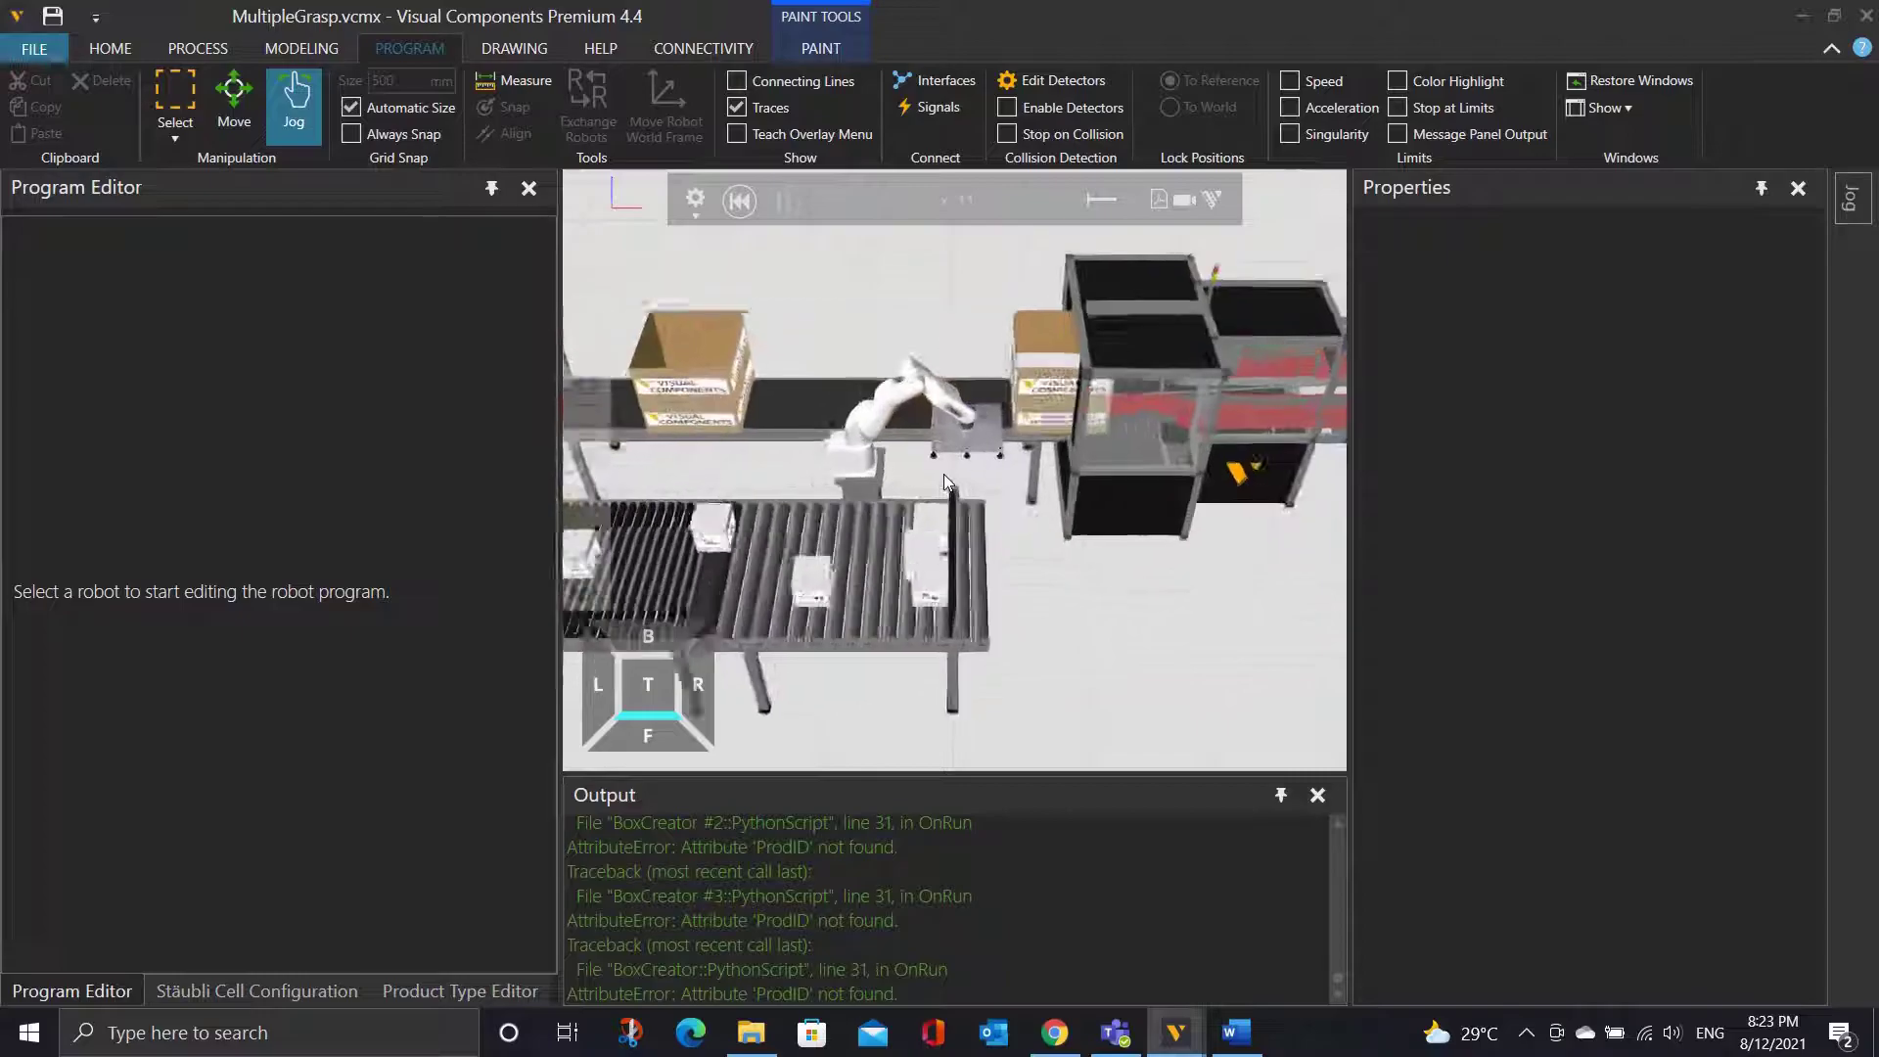
scroll(945, 480, up, 5)
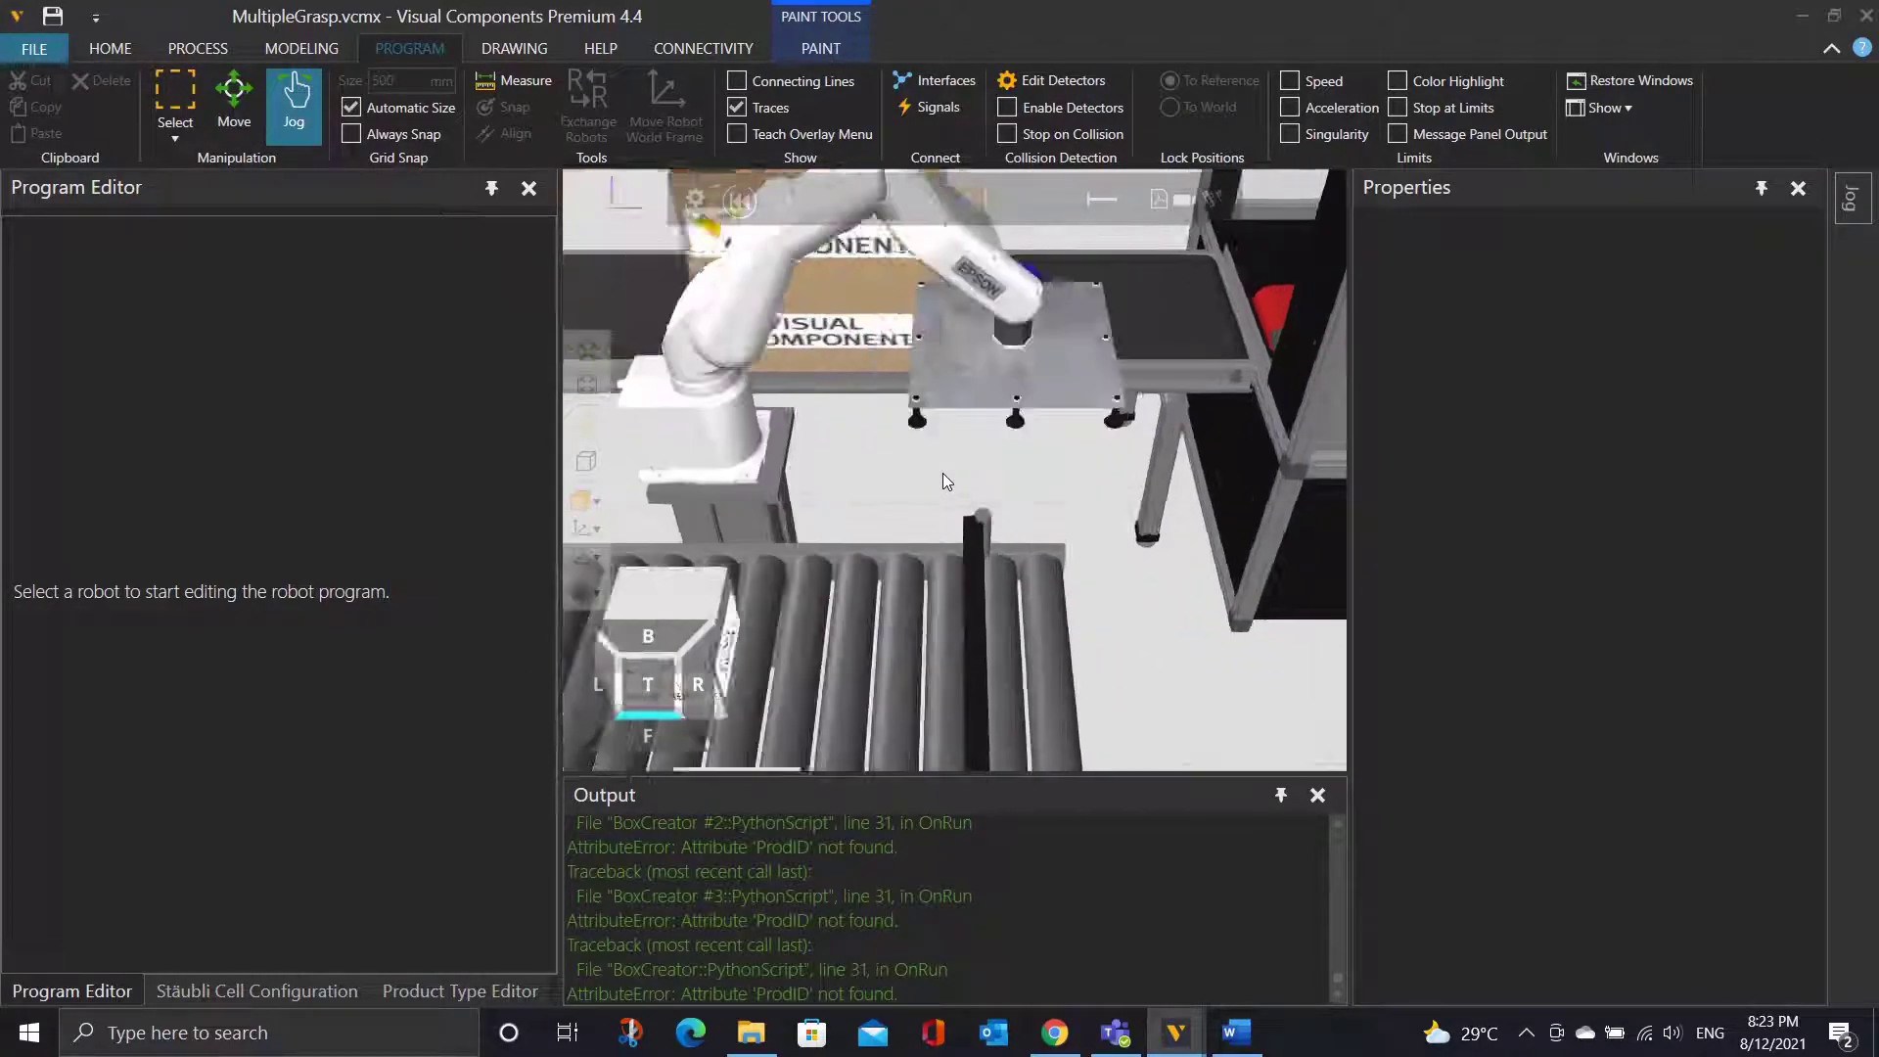
scroll(1052, 637, down, 6)
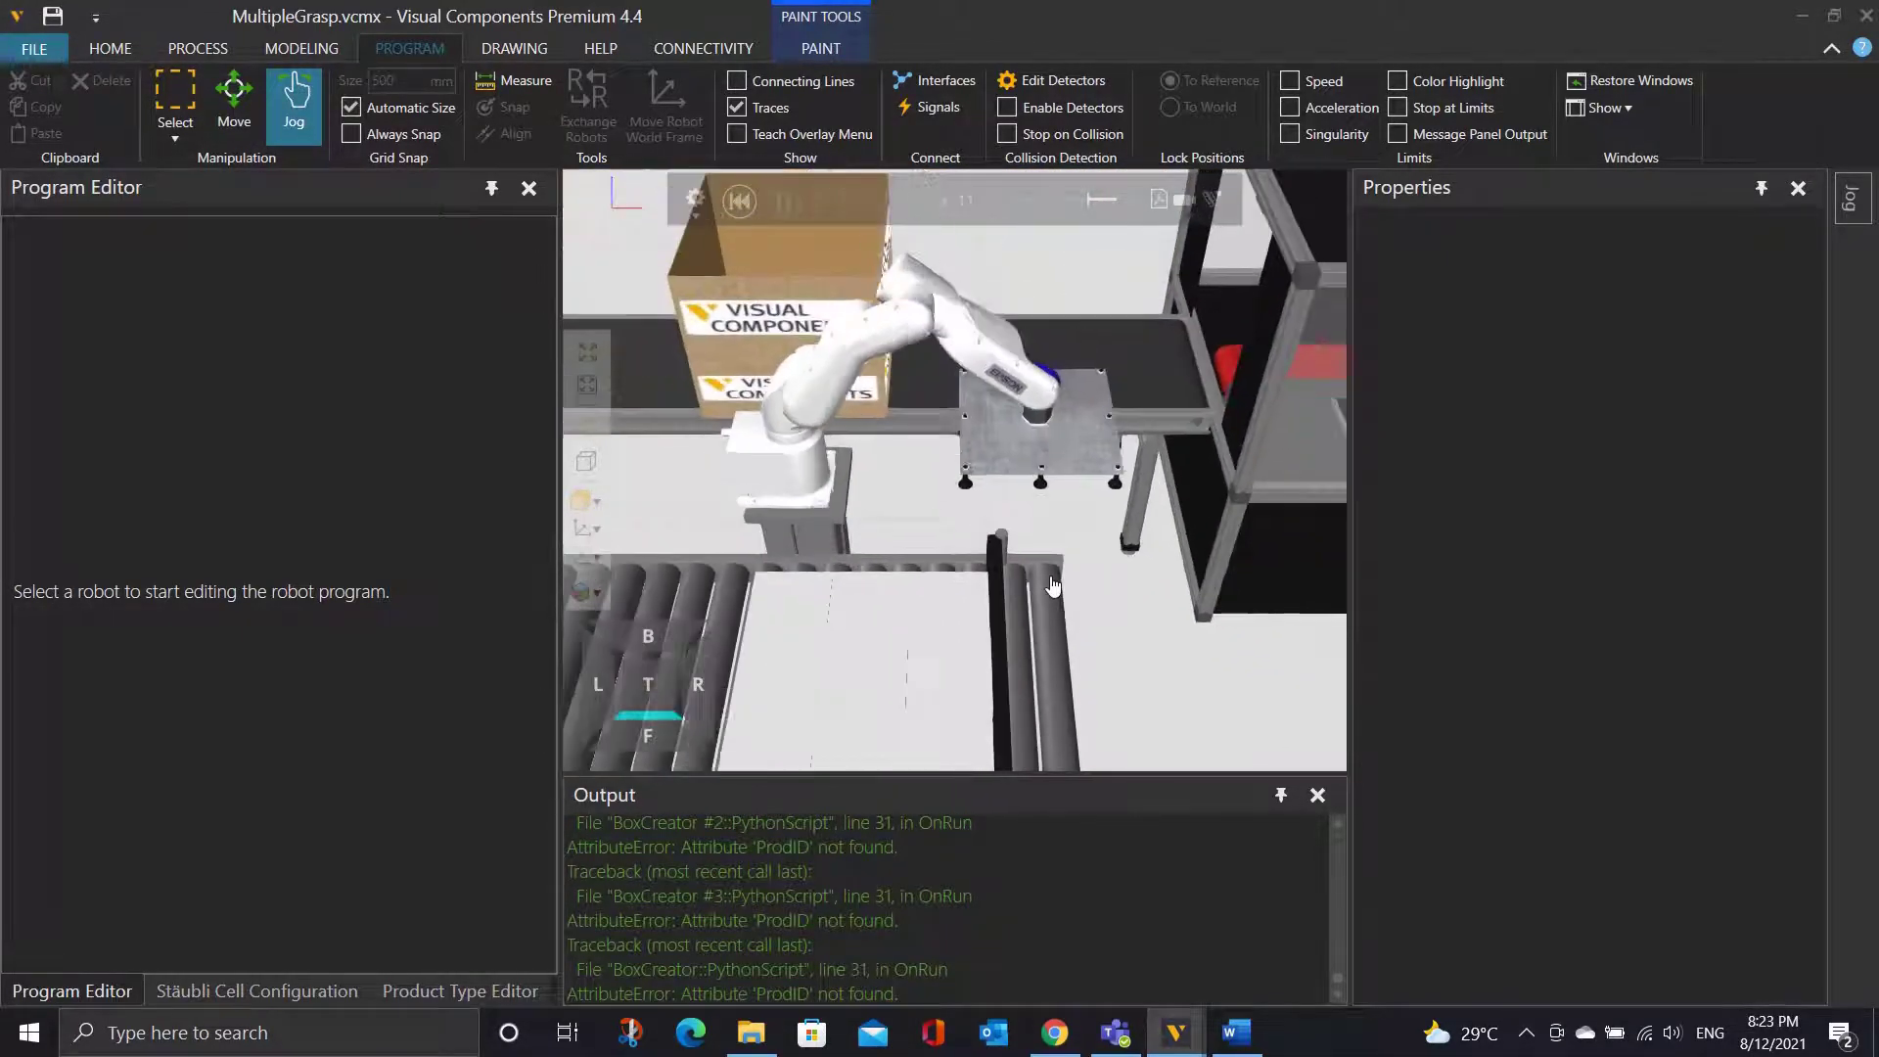
scroll(1096, 677, down, 8)
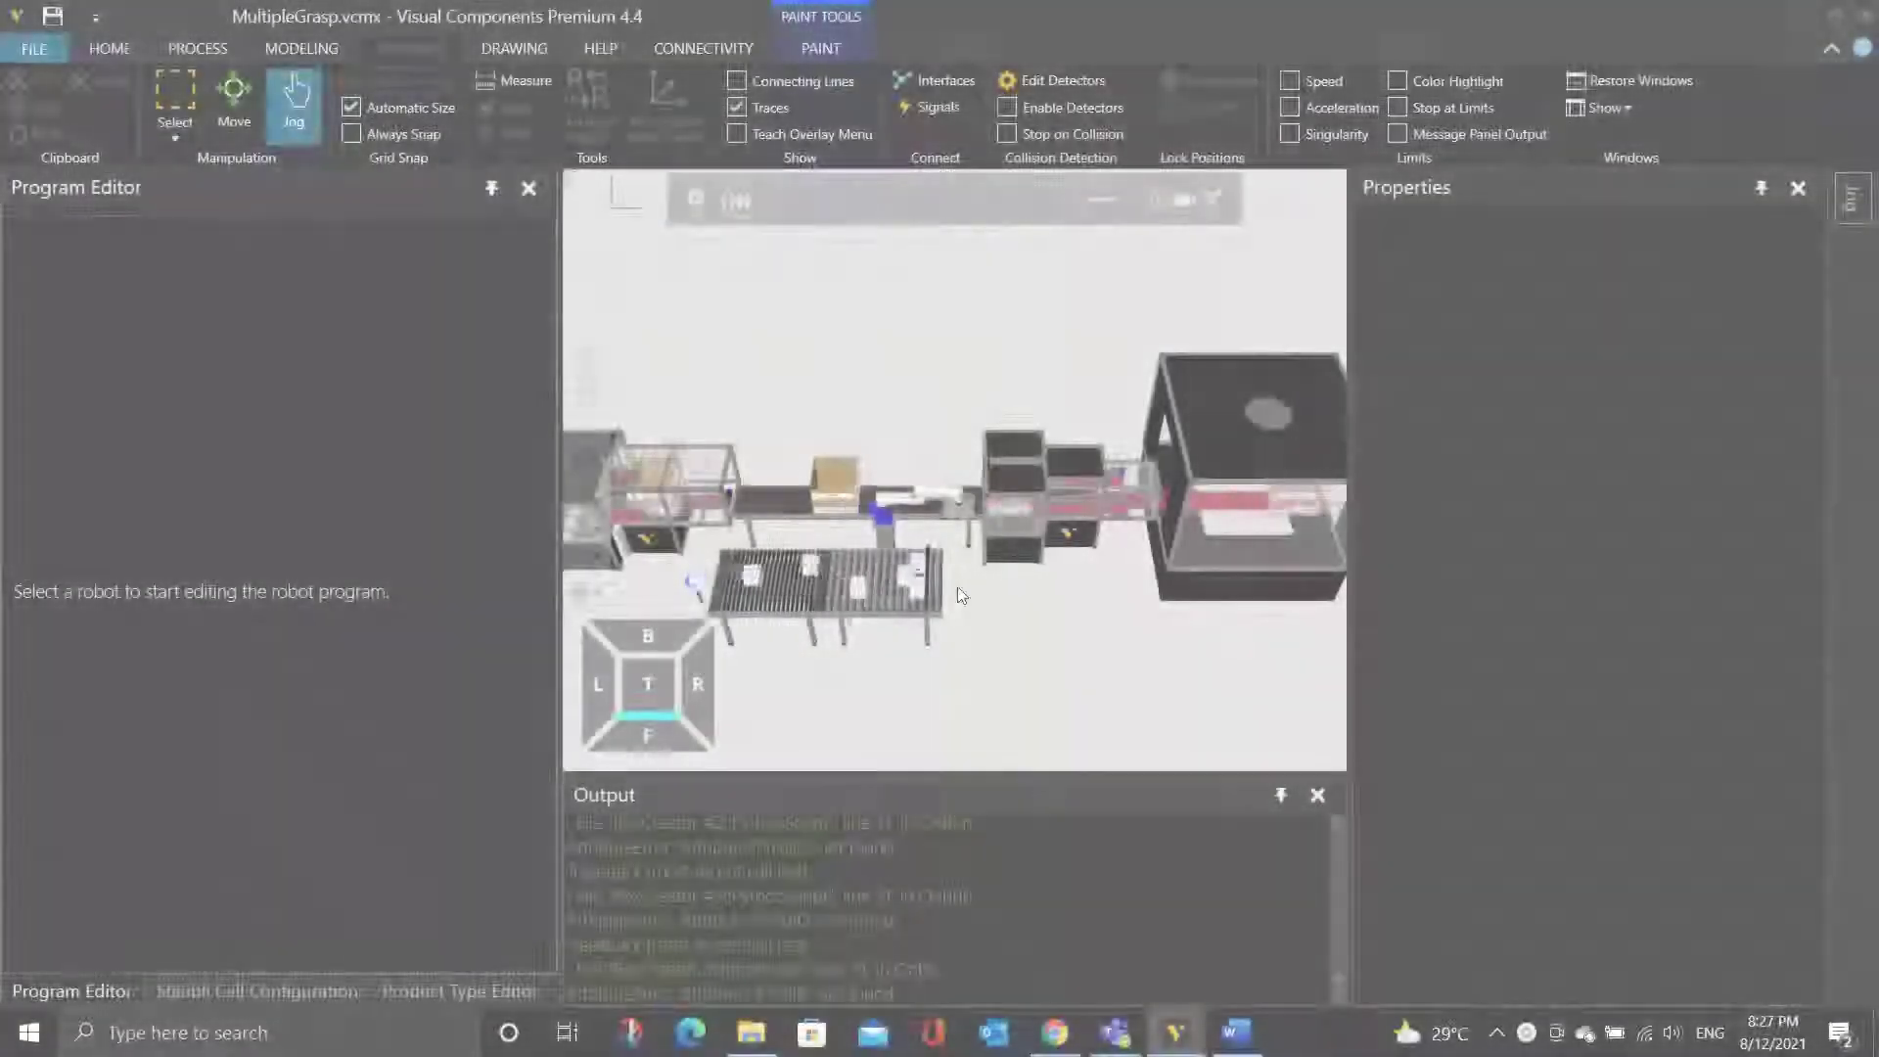
scroll(940, 543, up, 6)
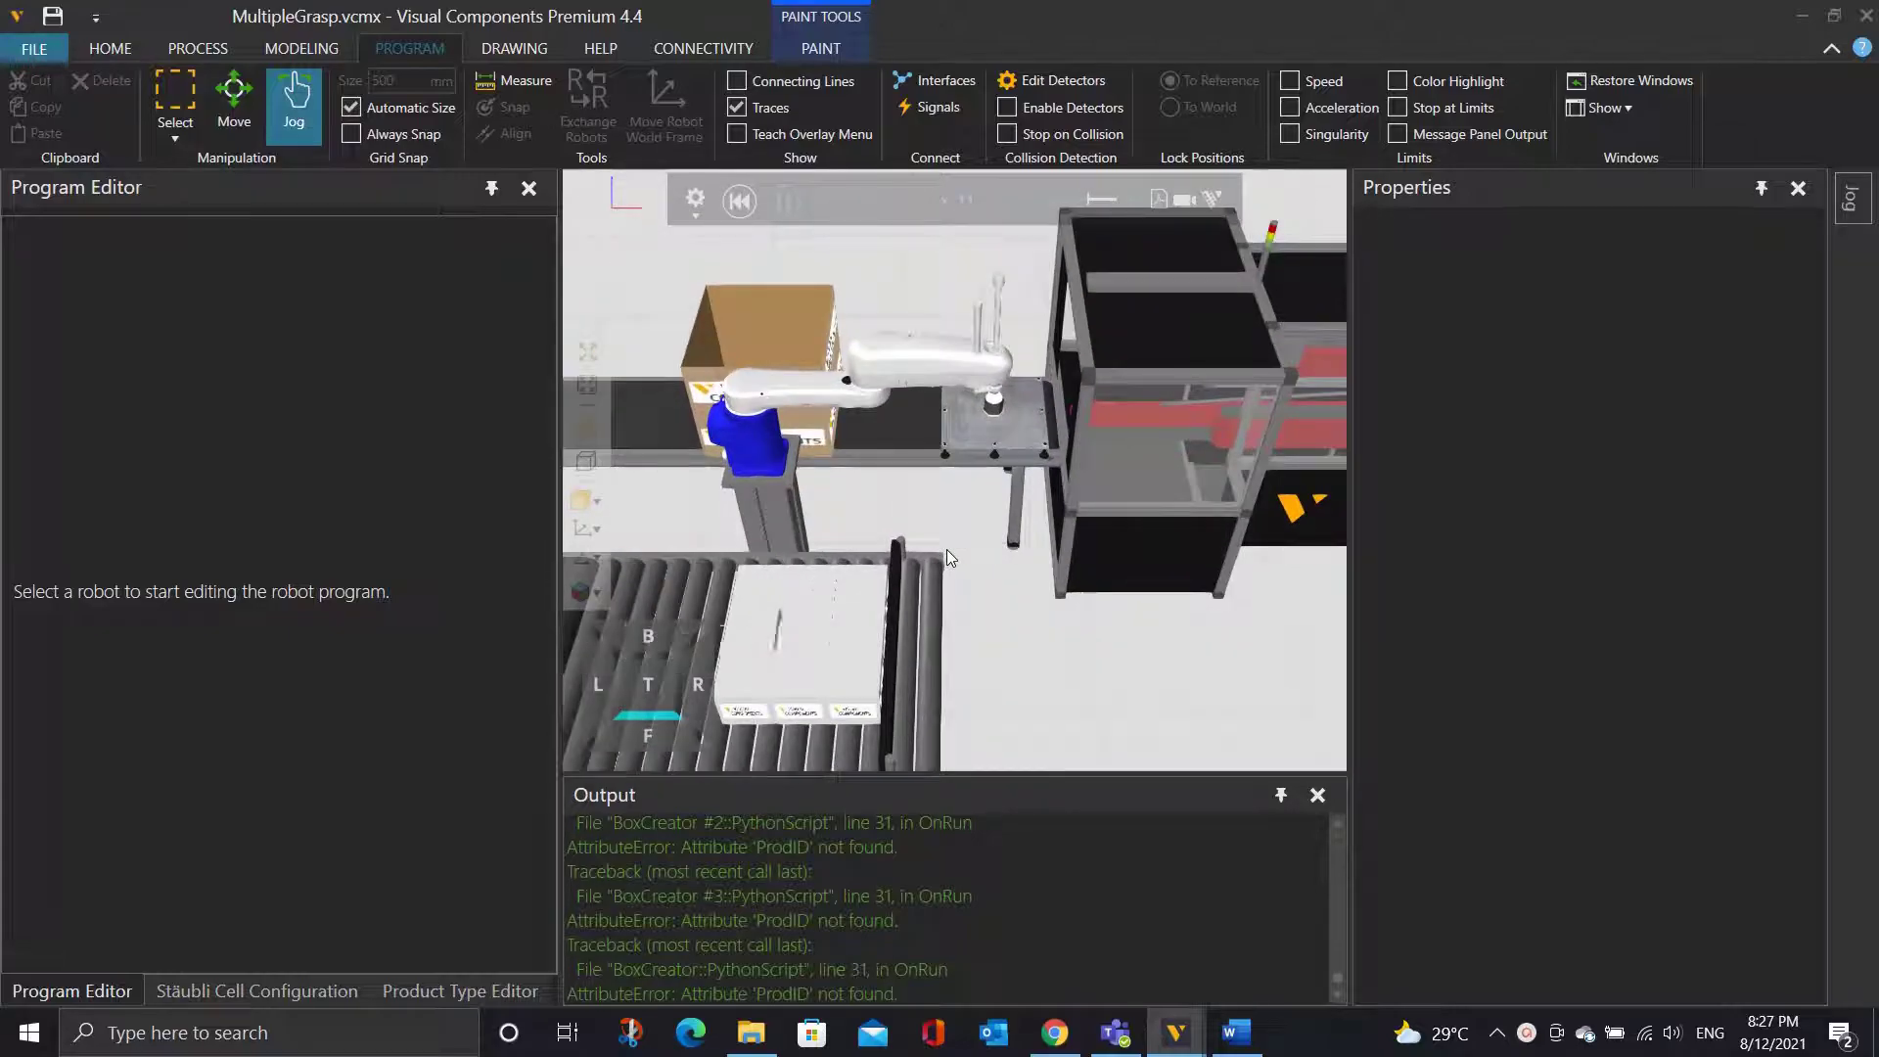
scroll(981, 588, down, 2)
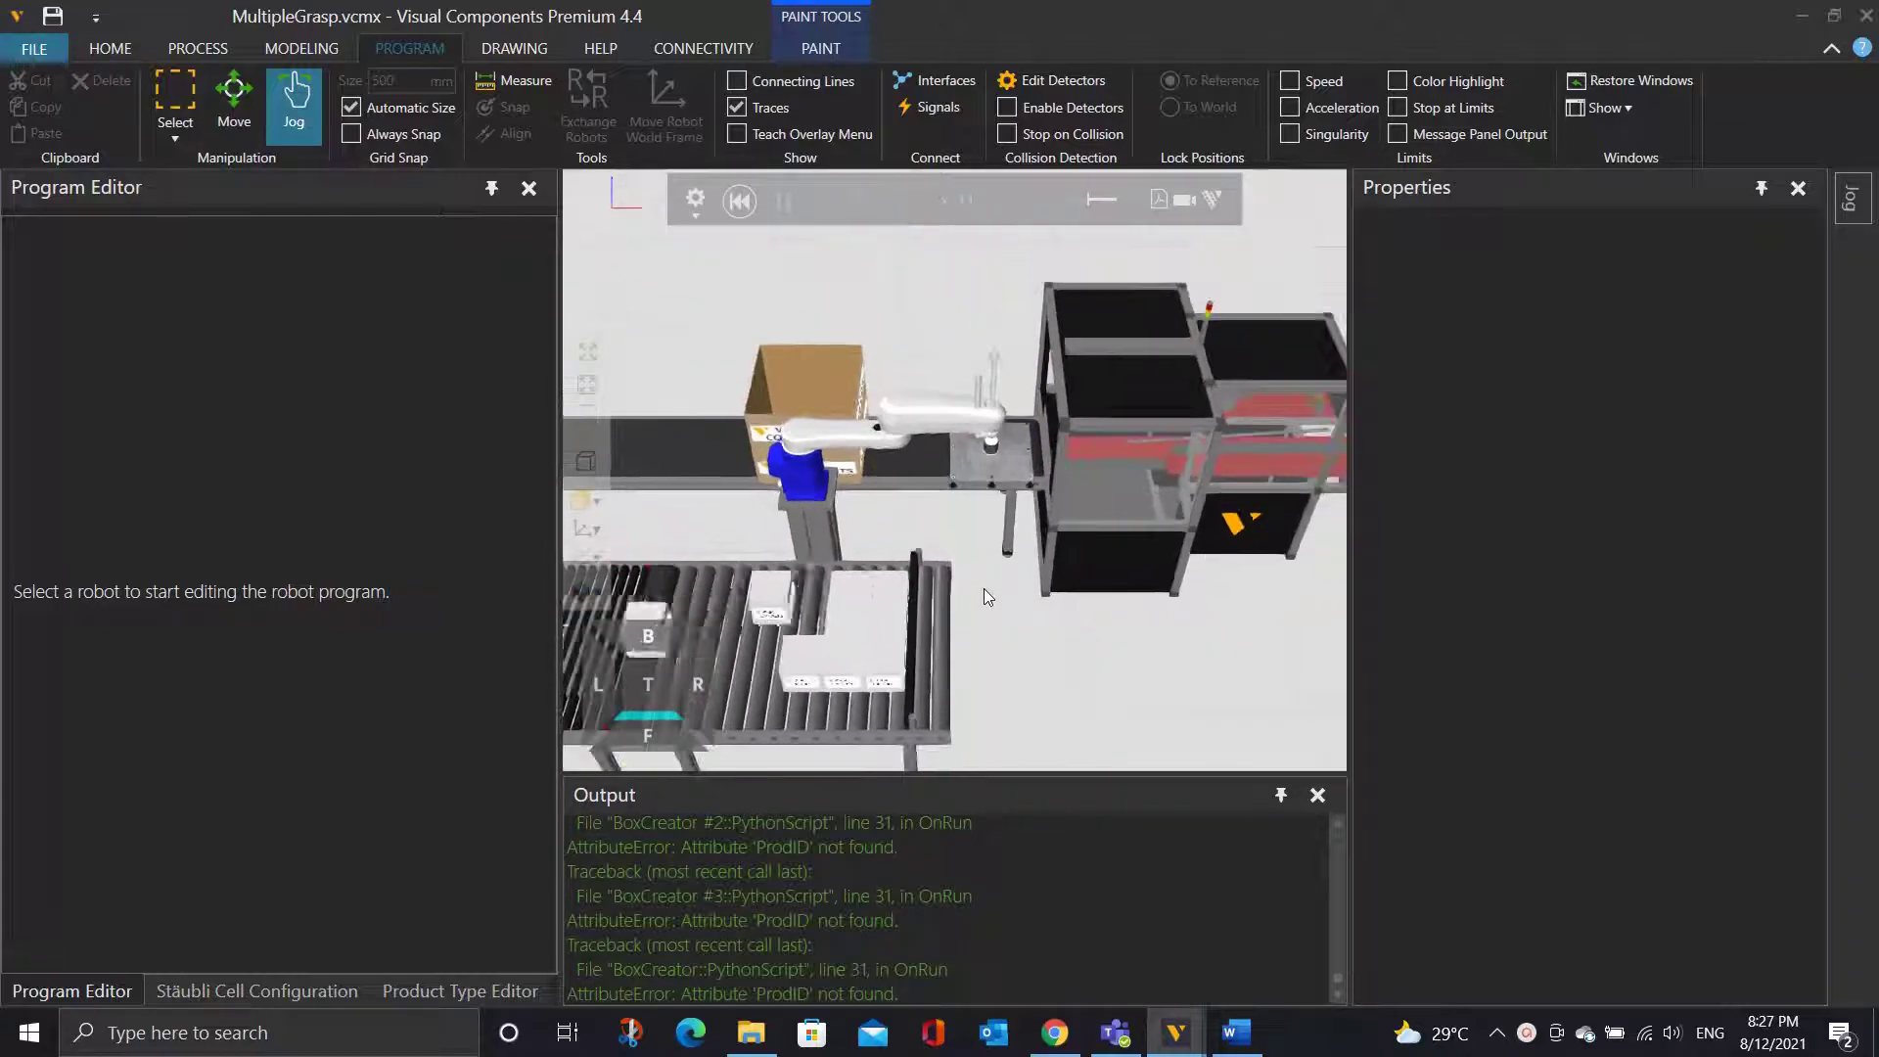
scroll(1001, 615, down, 1)
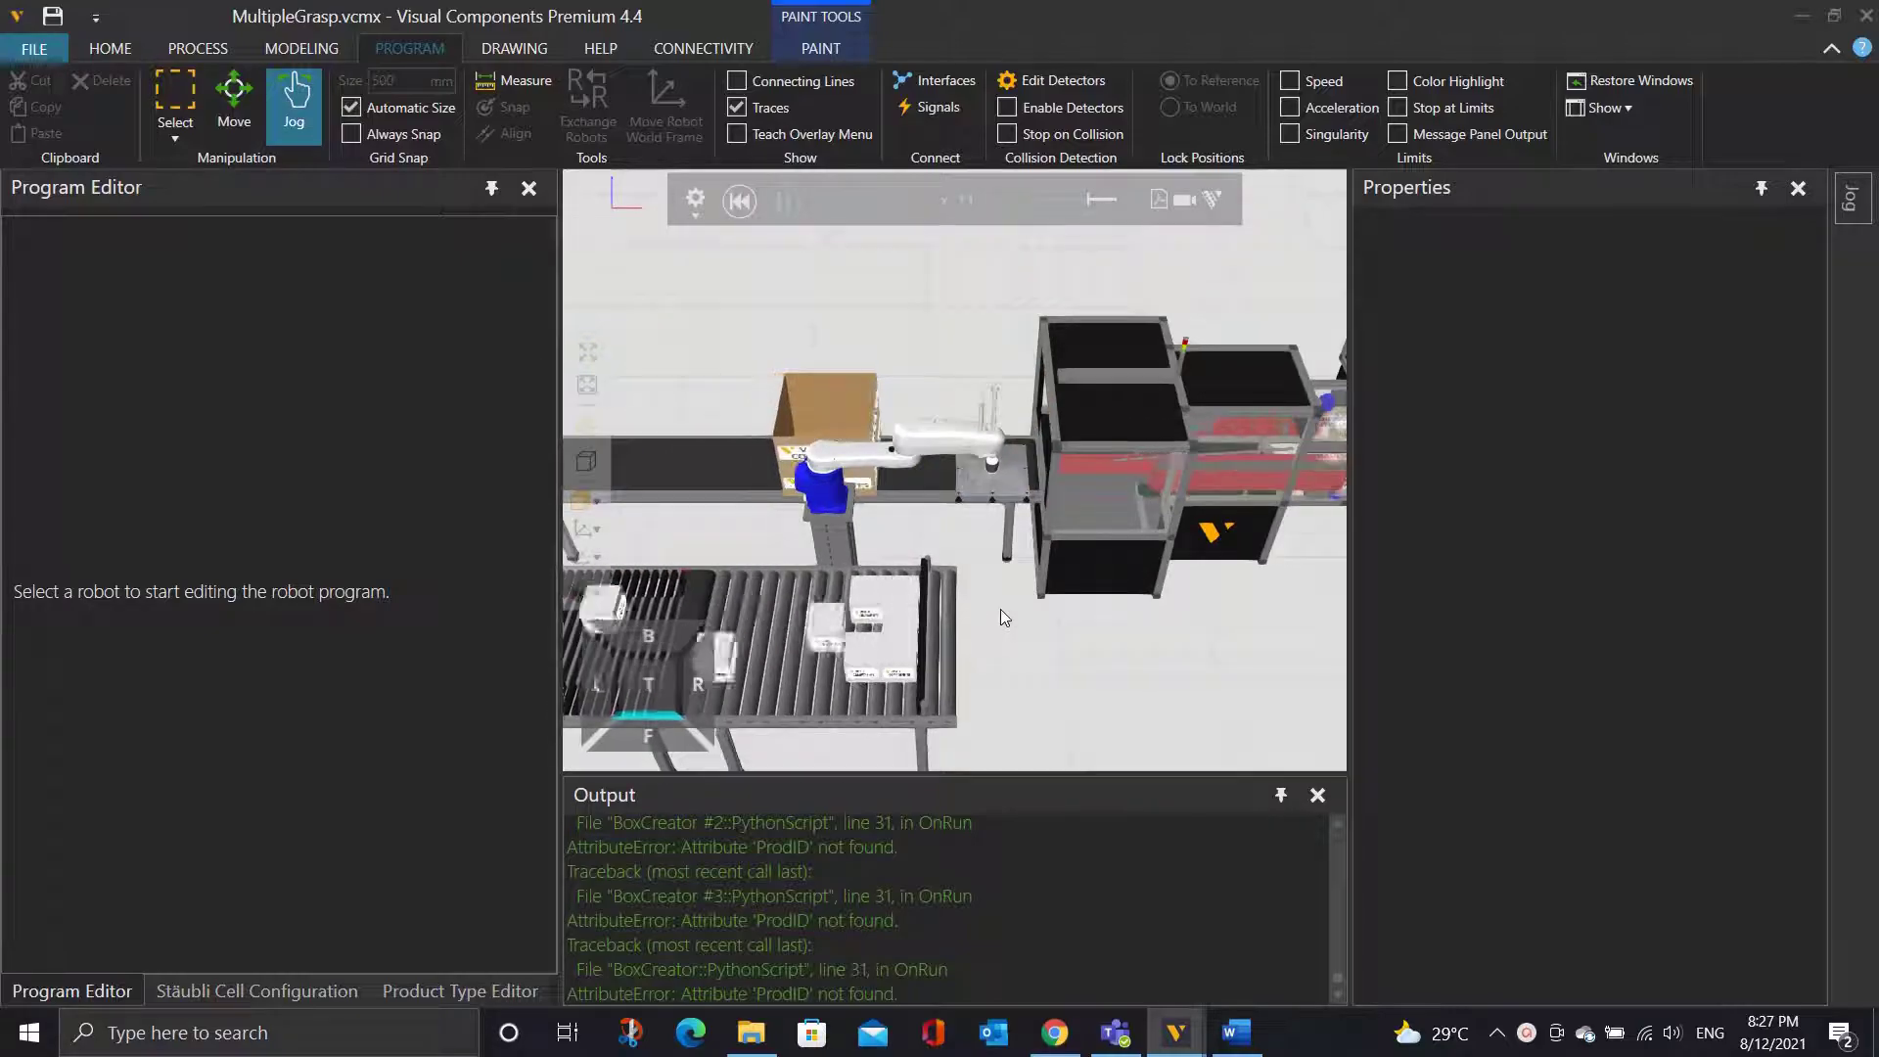